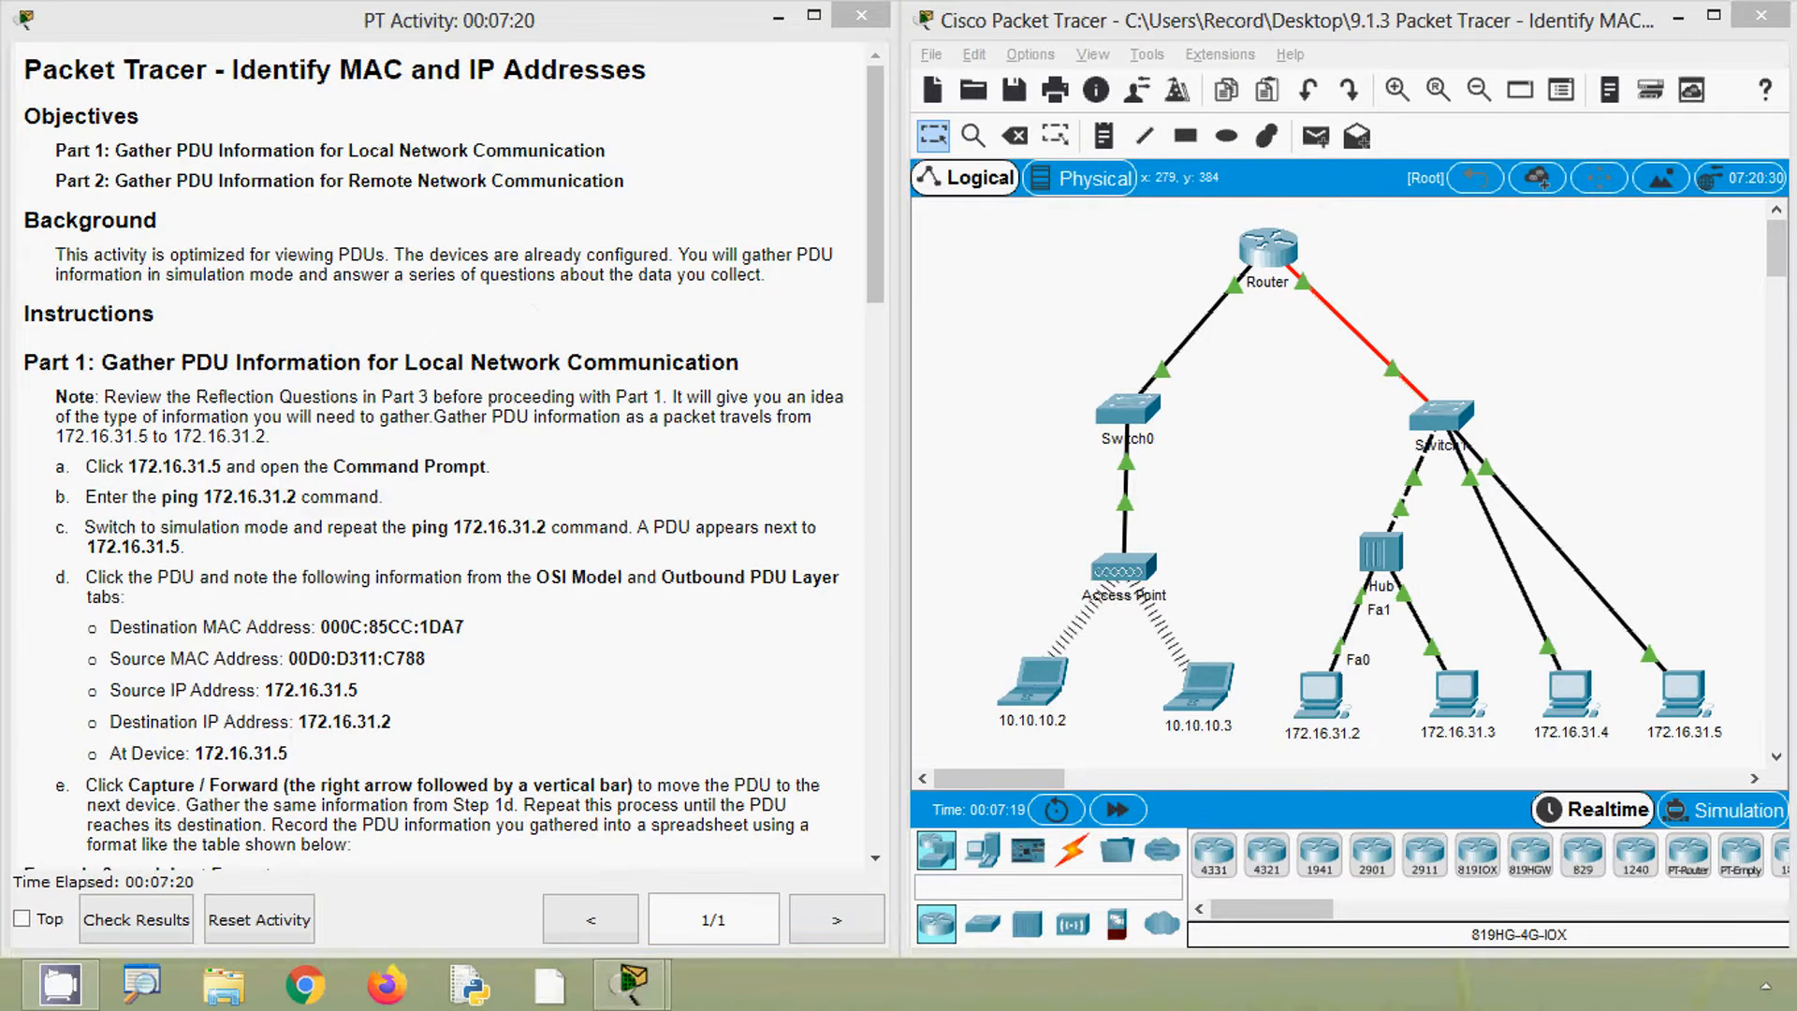
- Open the Command Prompt on PC 172.16.31.5 and run the ping 172.16.31.2 command copied from the instructions
{"action": "left_click", "coordinate": [1547, 346]}
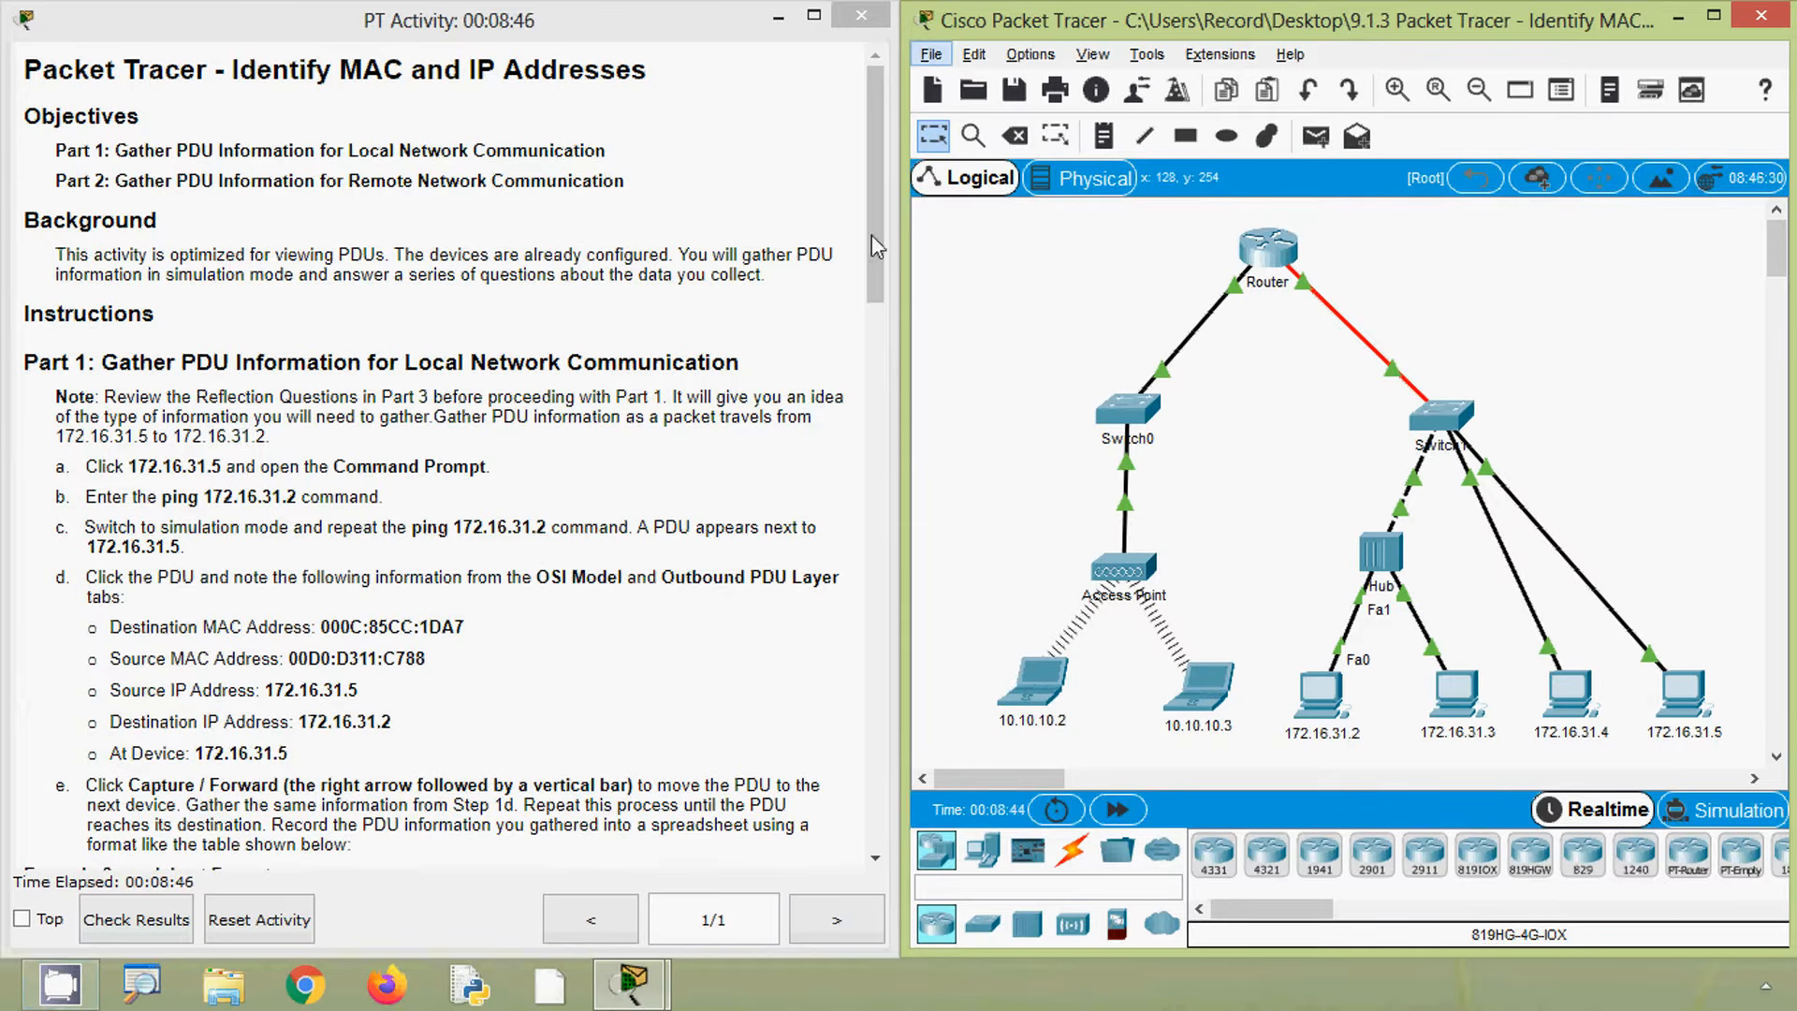
{"action": "left_click_drag", "start_coordinate": [884, 196], "coordinate": [848, 755]}
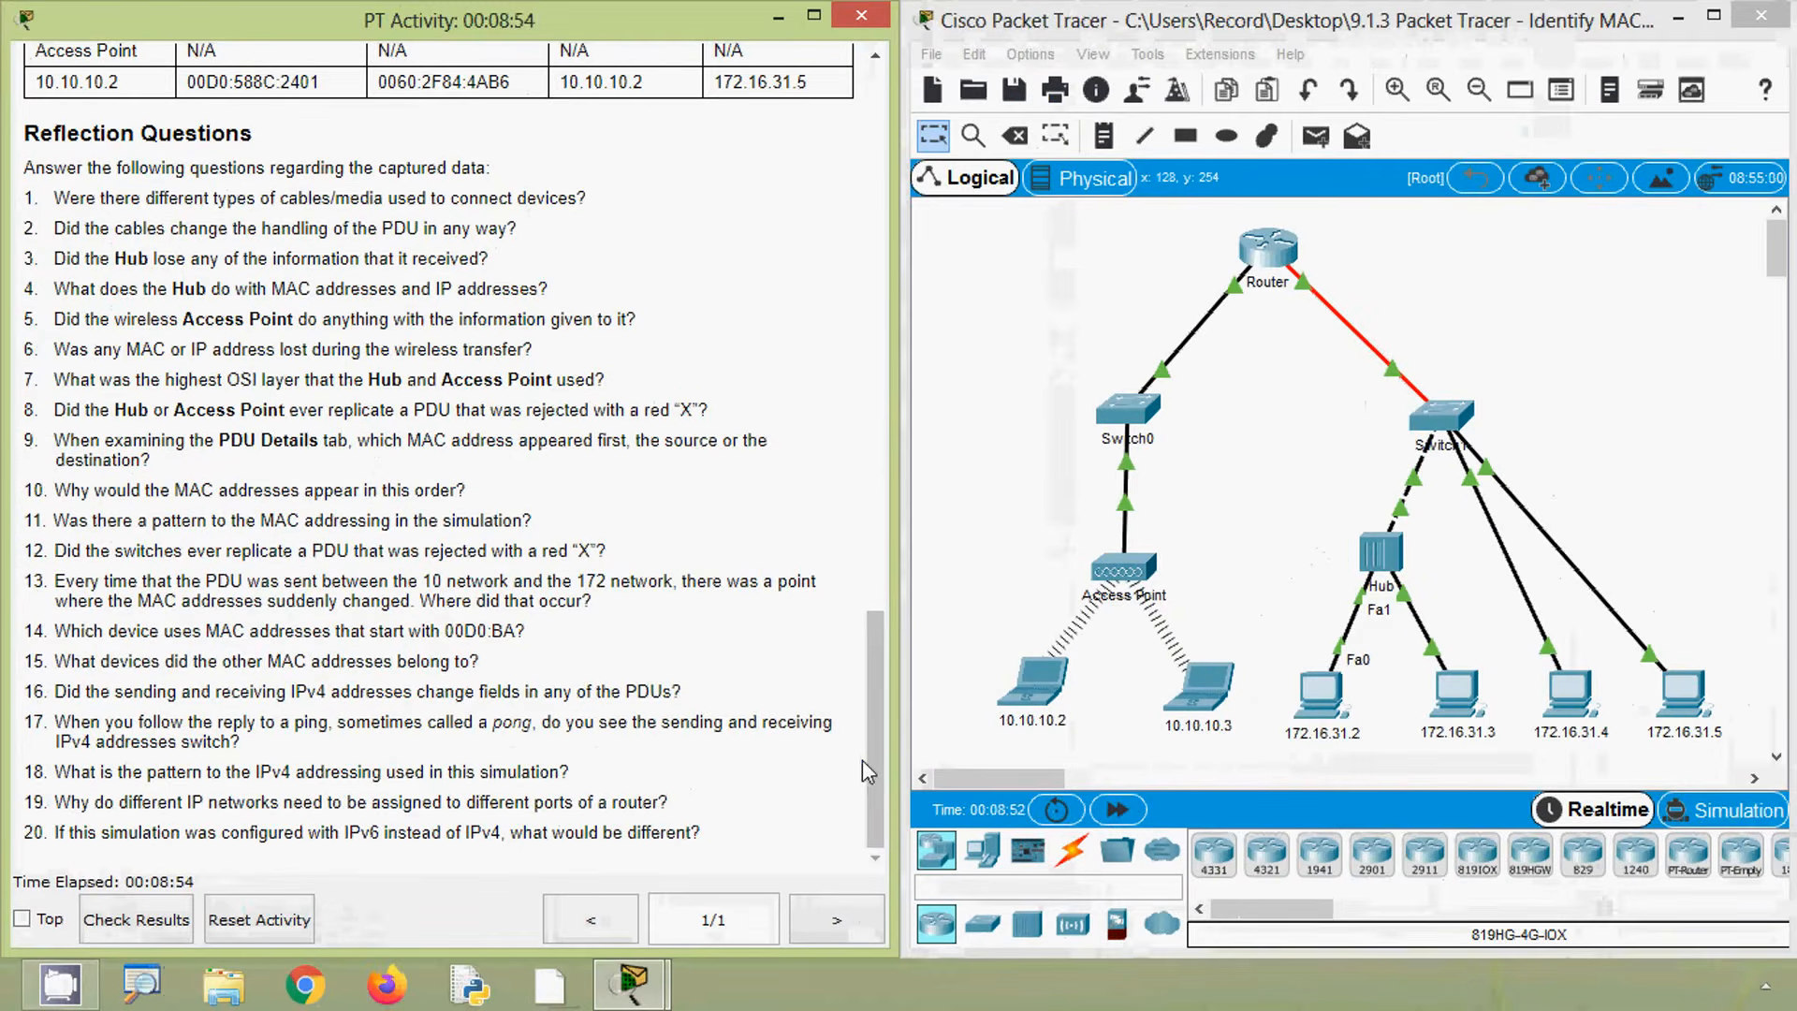
{"action": "left_click_drag", "start_coordinate": [867, 760], "coordinate": [890, 455]}
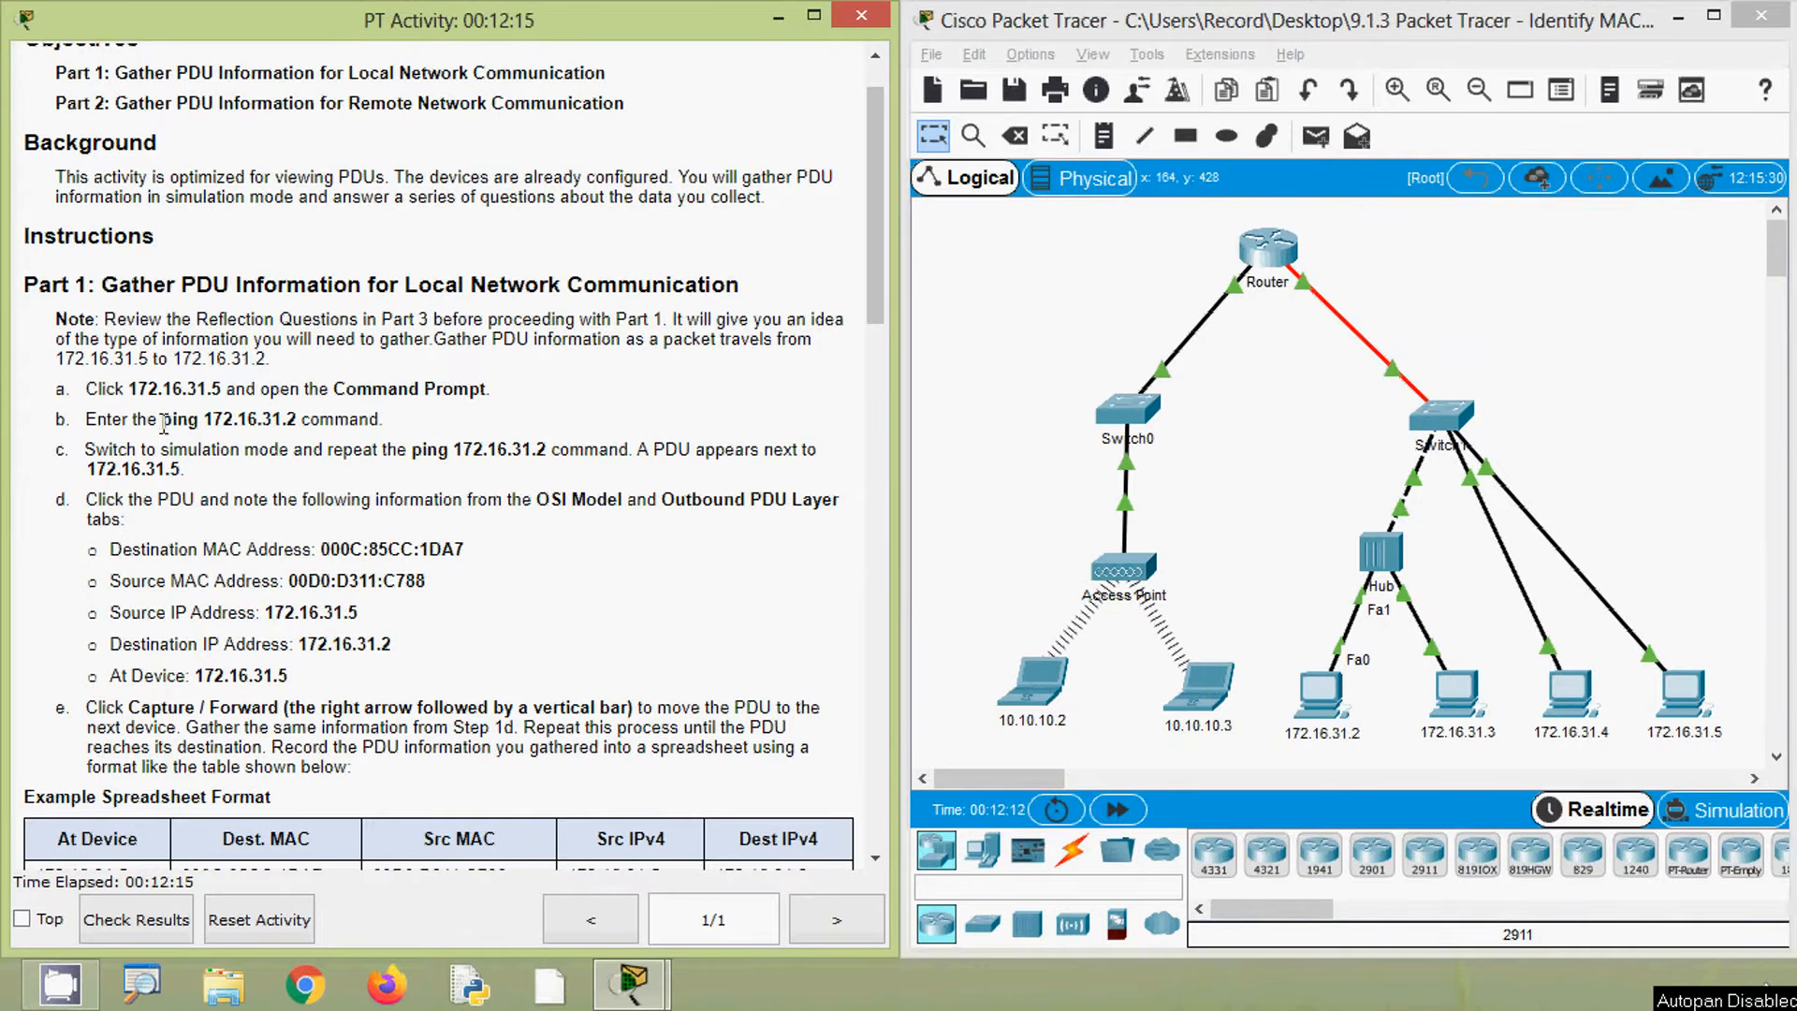
{"action": "left_click_drag", "start_coordinate": [164, 420], "coordinate": [301, 424]}
{"action": "key", "text": "ctrl+c"}
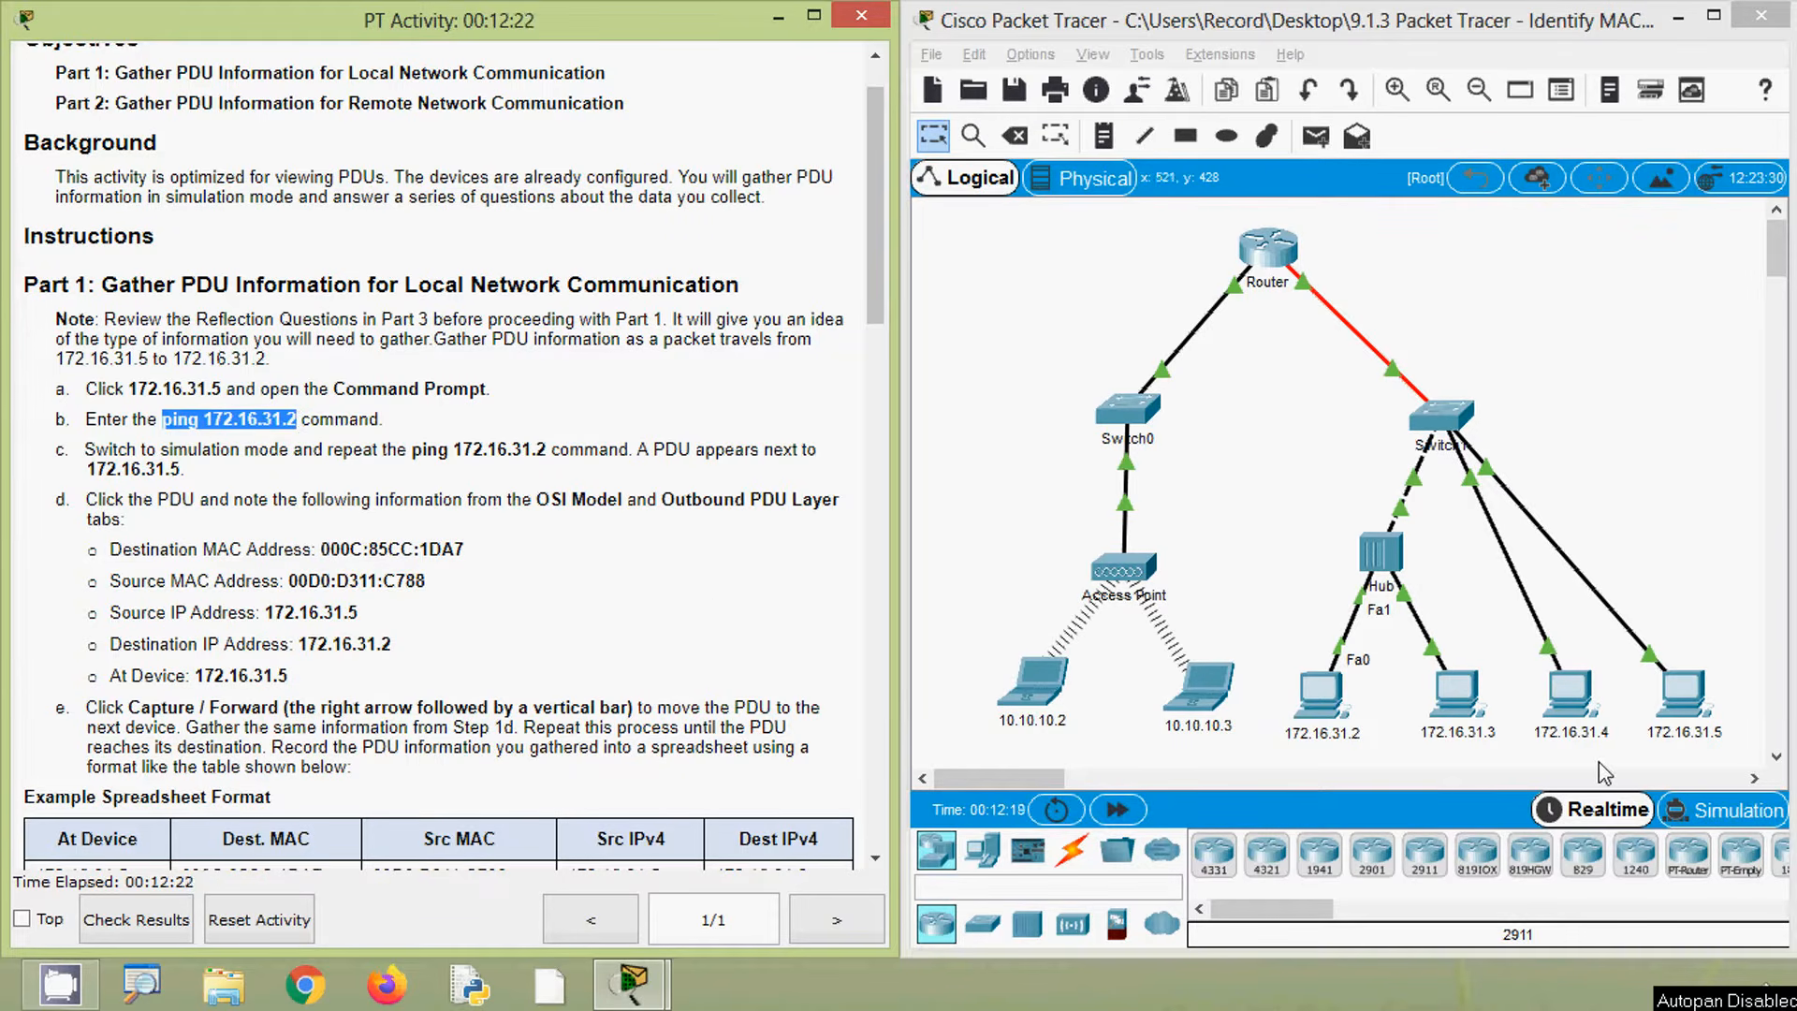
{"action": "left_click", "coordinate": [1723, 605]}
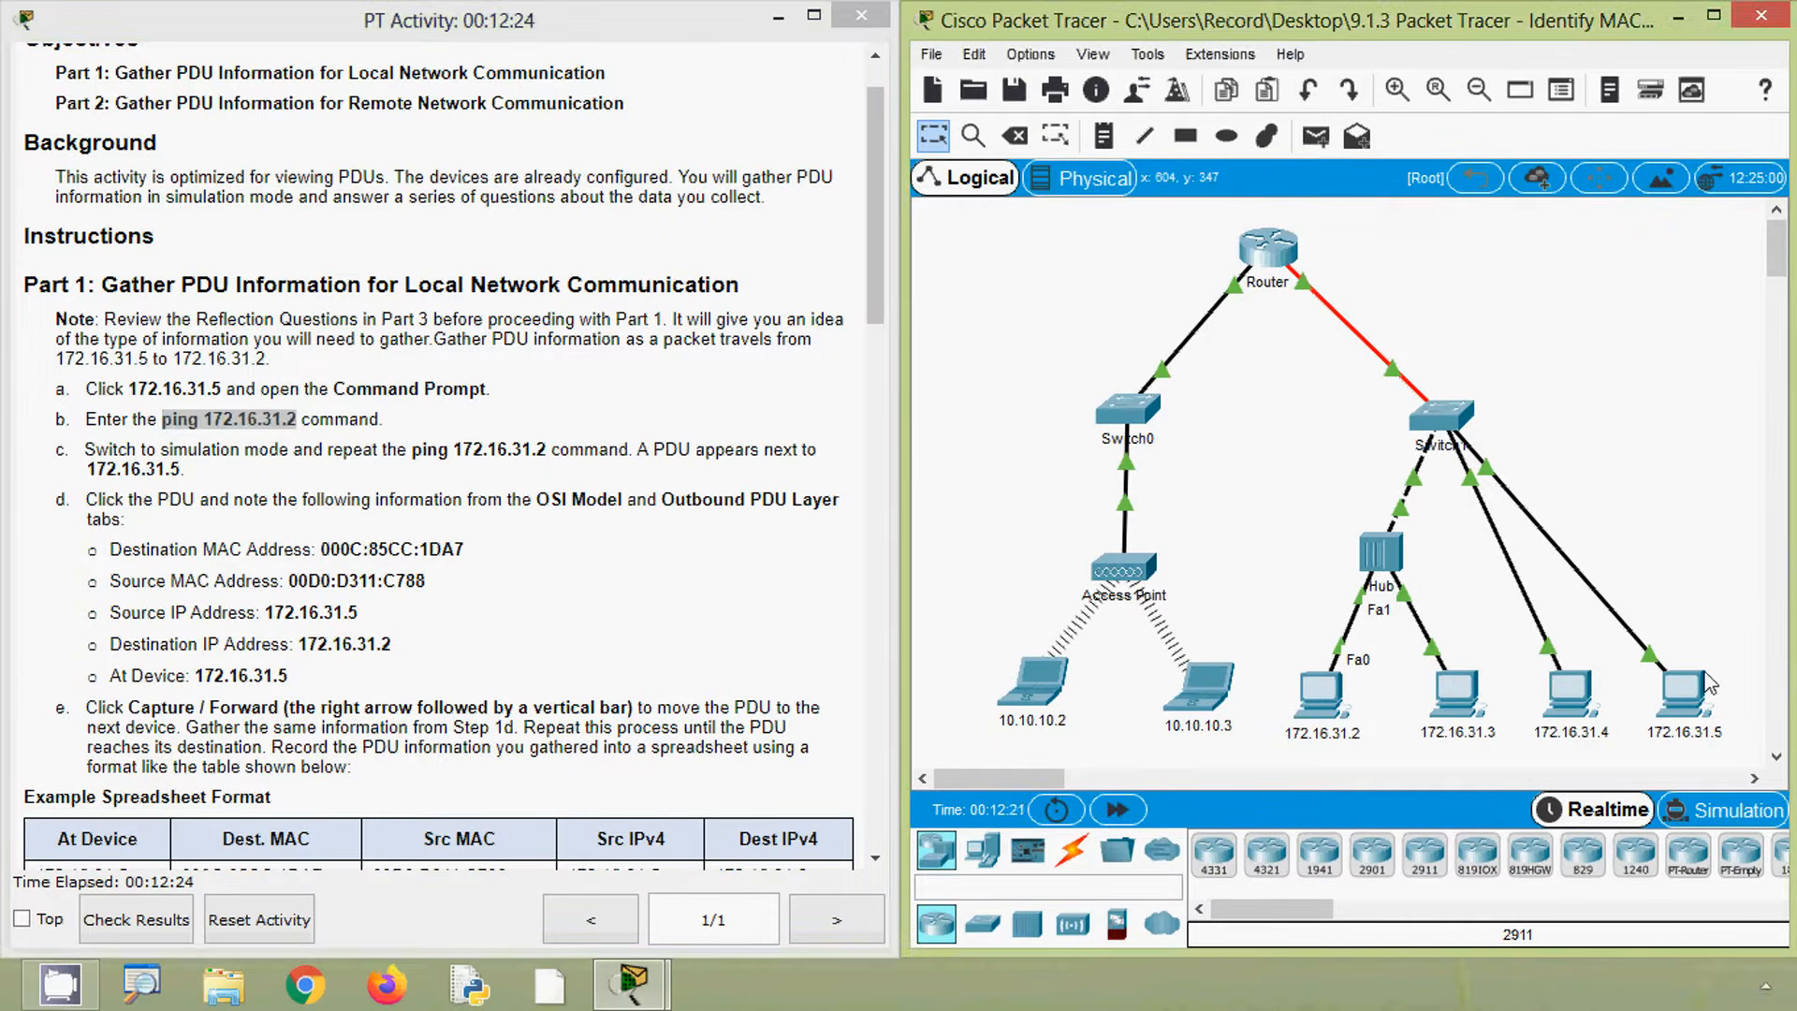
{"action": "left_click", "coordinate": [1690, 703]}
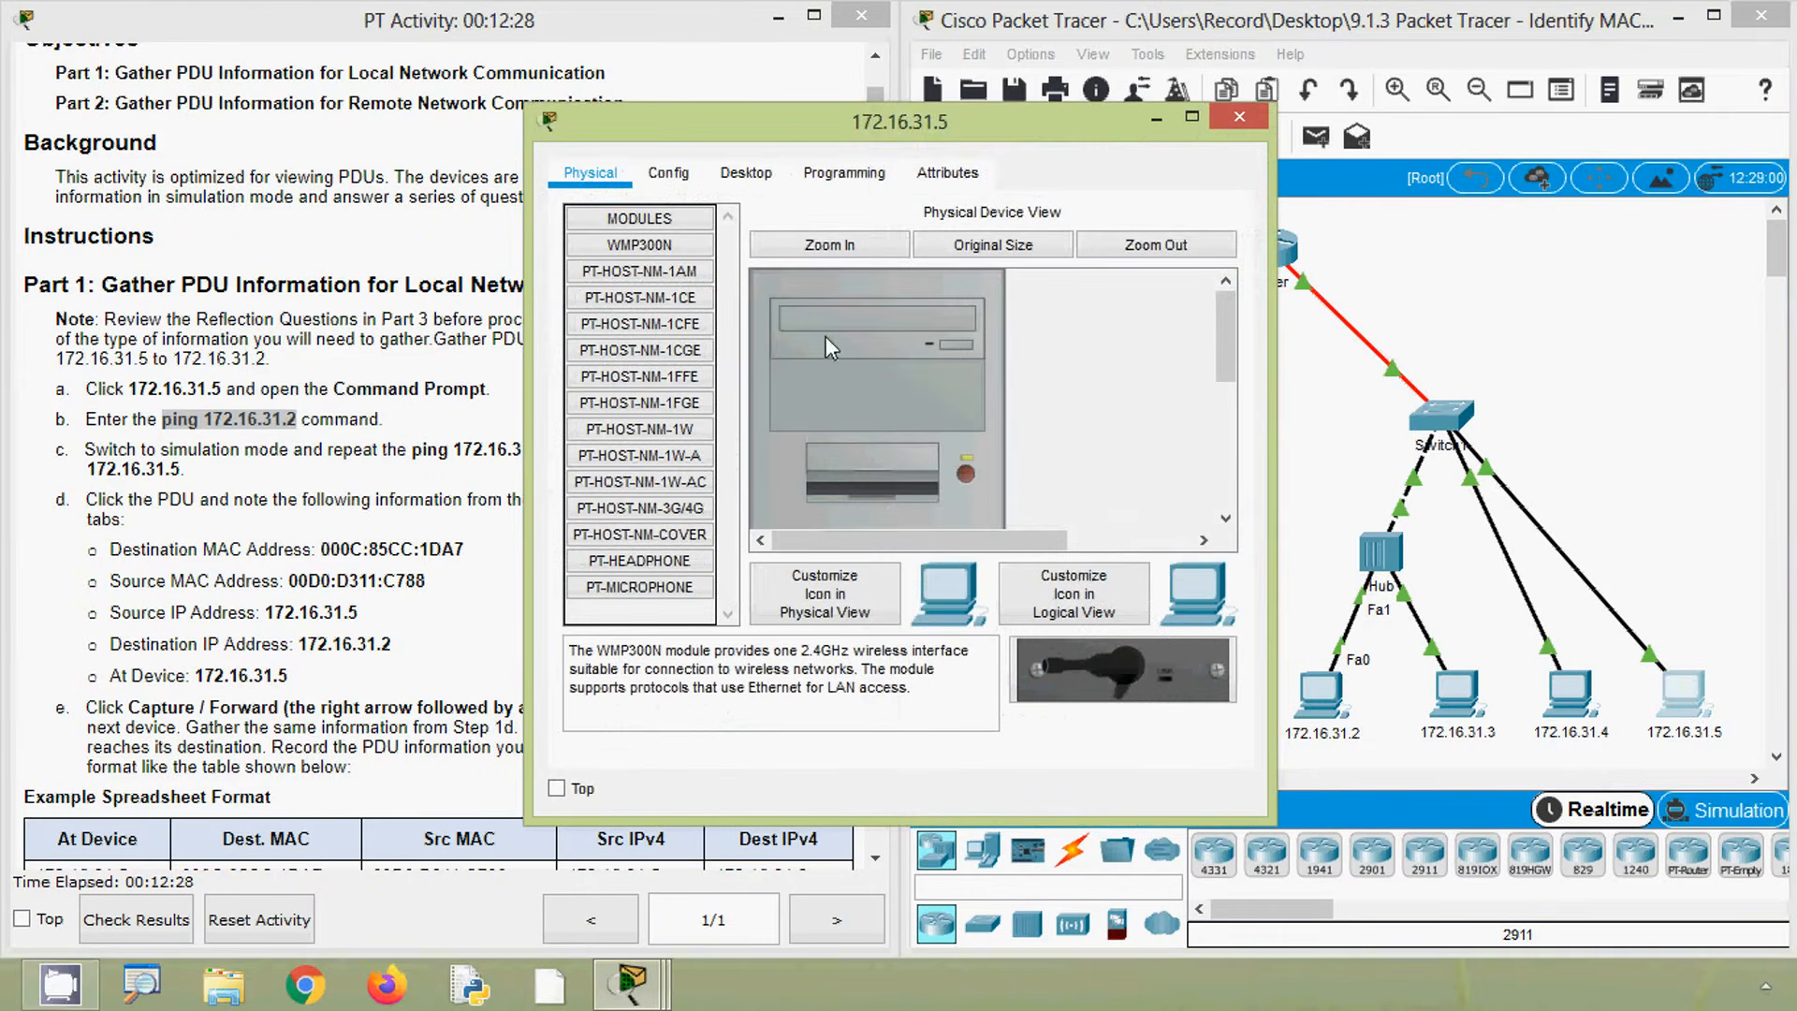
{"action": "left_click", "coordinate": [749, 174]}
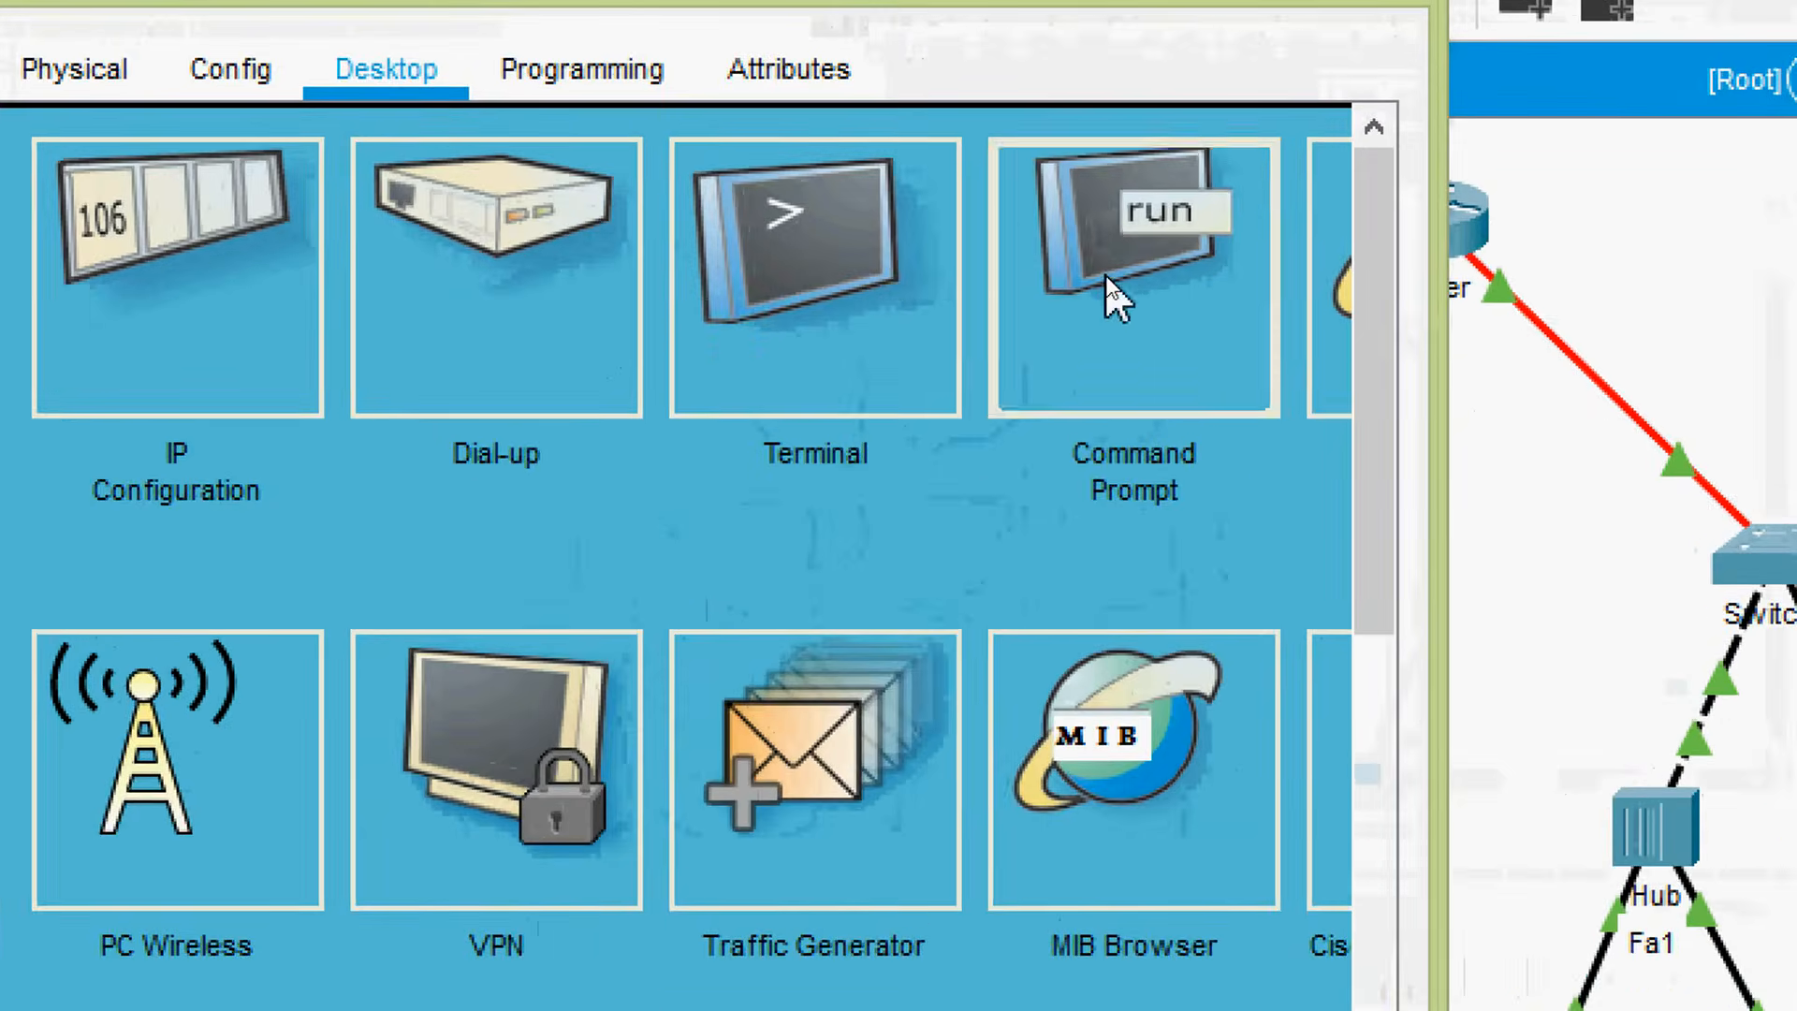
{"action": "left_click", "coordinate": [1106, 276]}
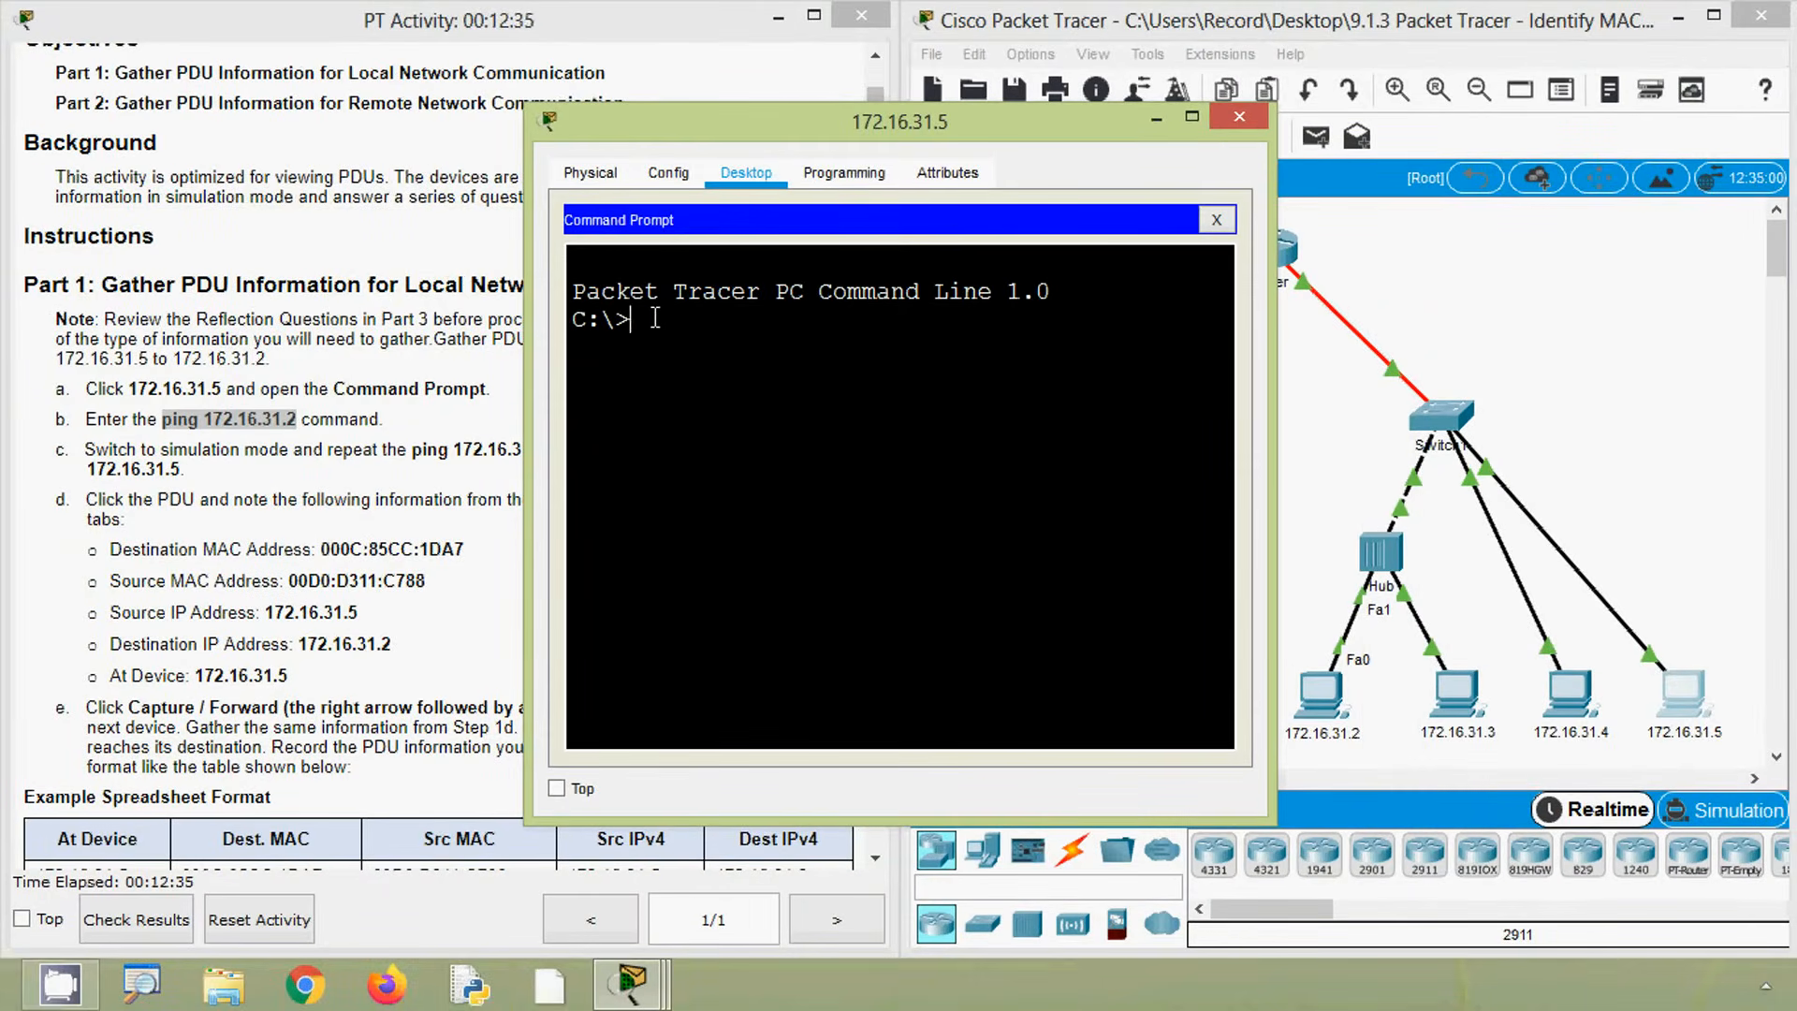
{"action": "right_click", "coordinate": [655, 319]}
{"action": "left_click", "coordinate": [695, 365]}
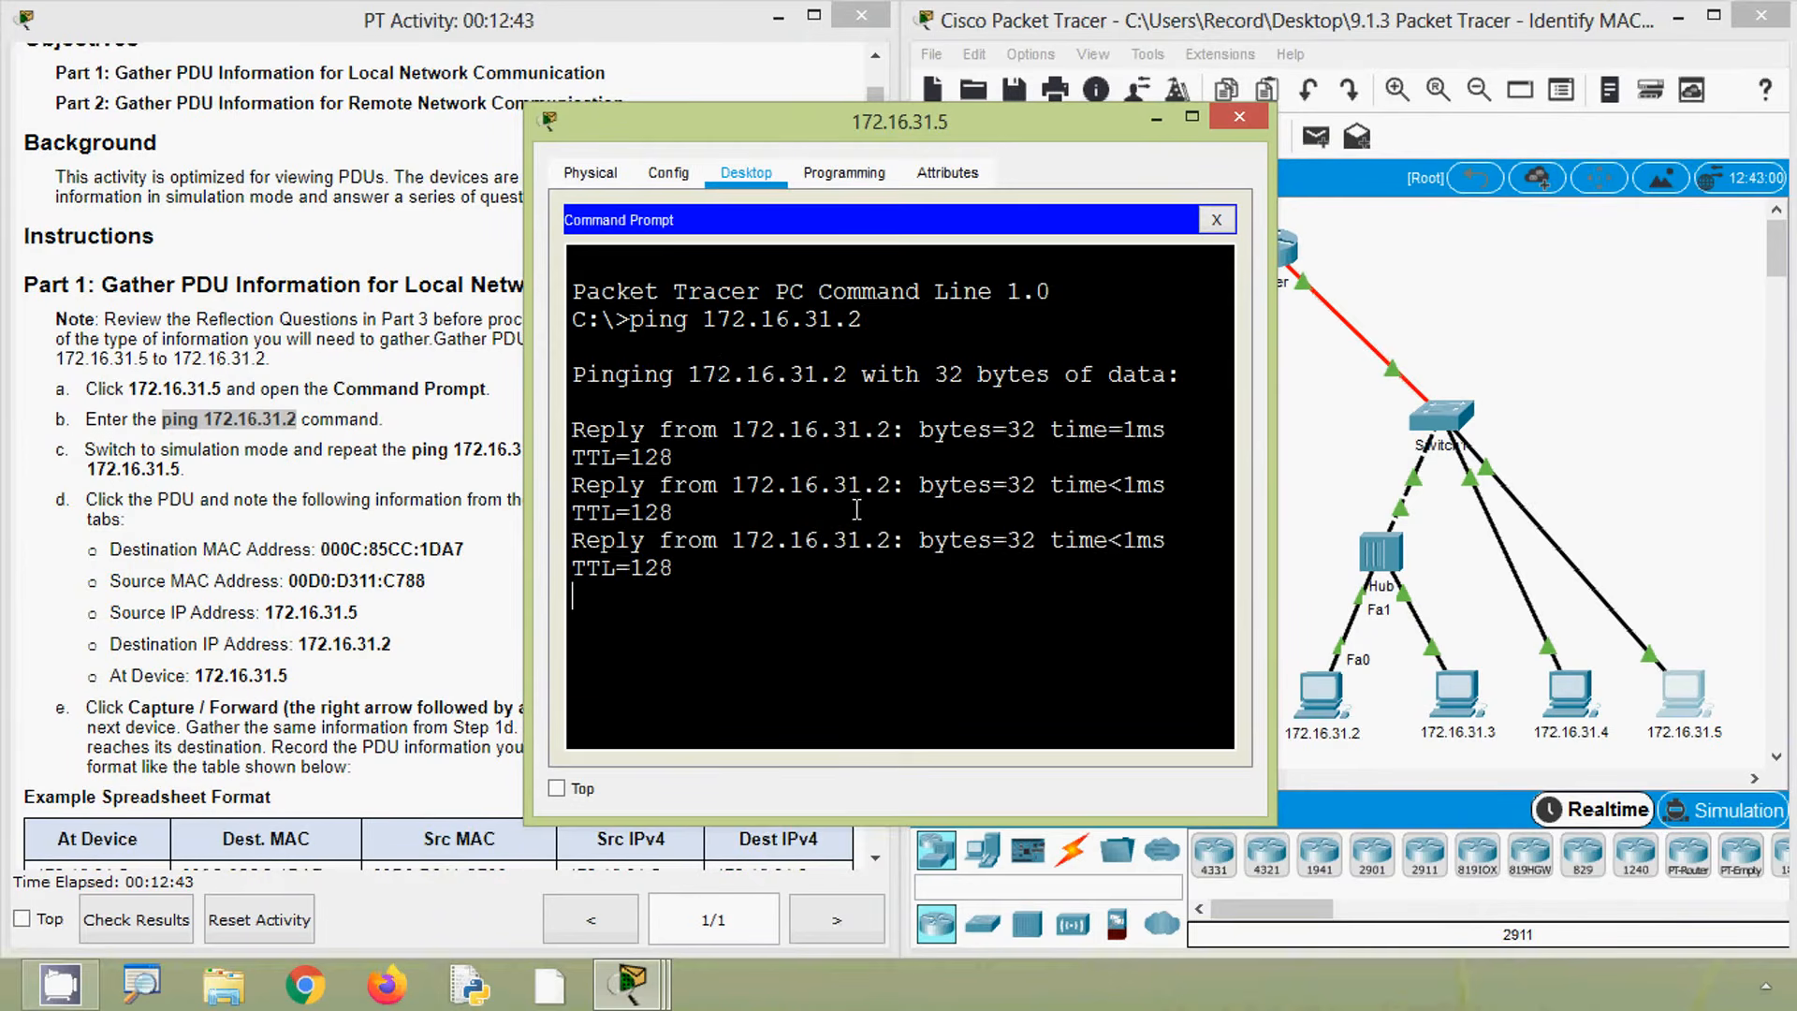
- Switch the network from Realtime to Simulation mode
{"action": "left_click_drag", "start_coordinate": [1278, 532], "coordinate": [1705, 534]}
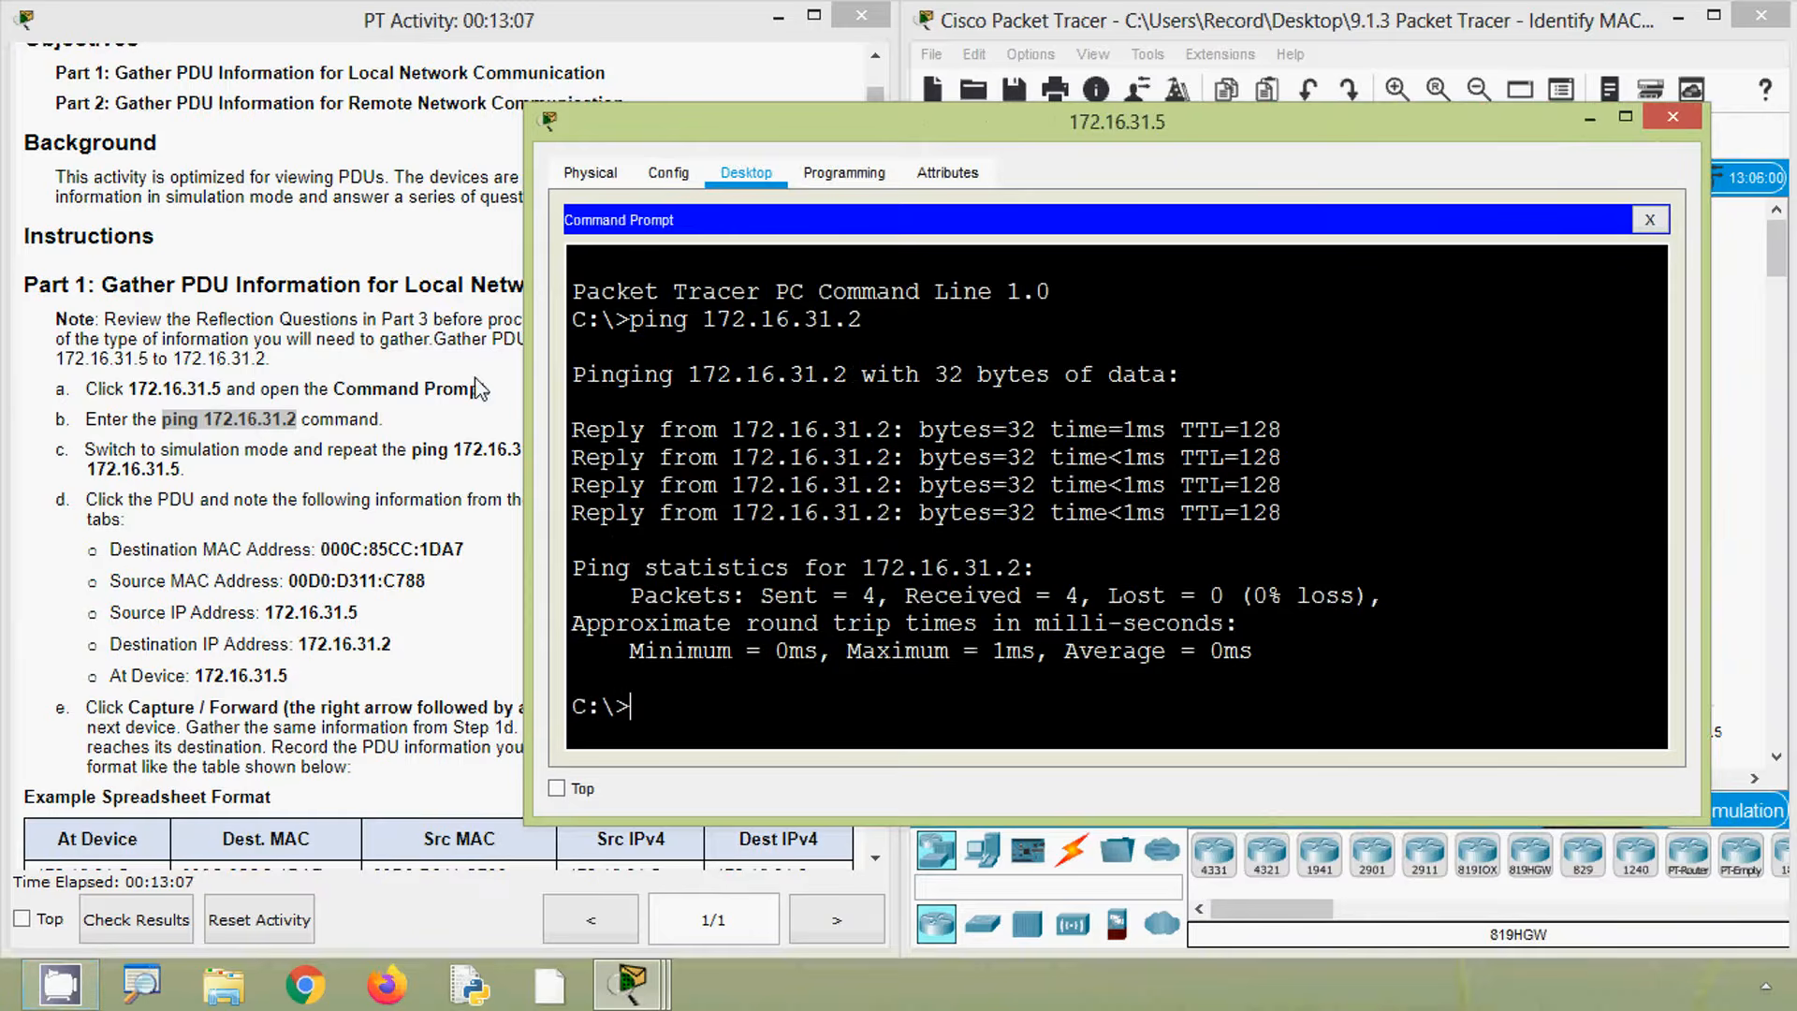
{"action": "left_click", "coordinate": [360, 398]}
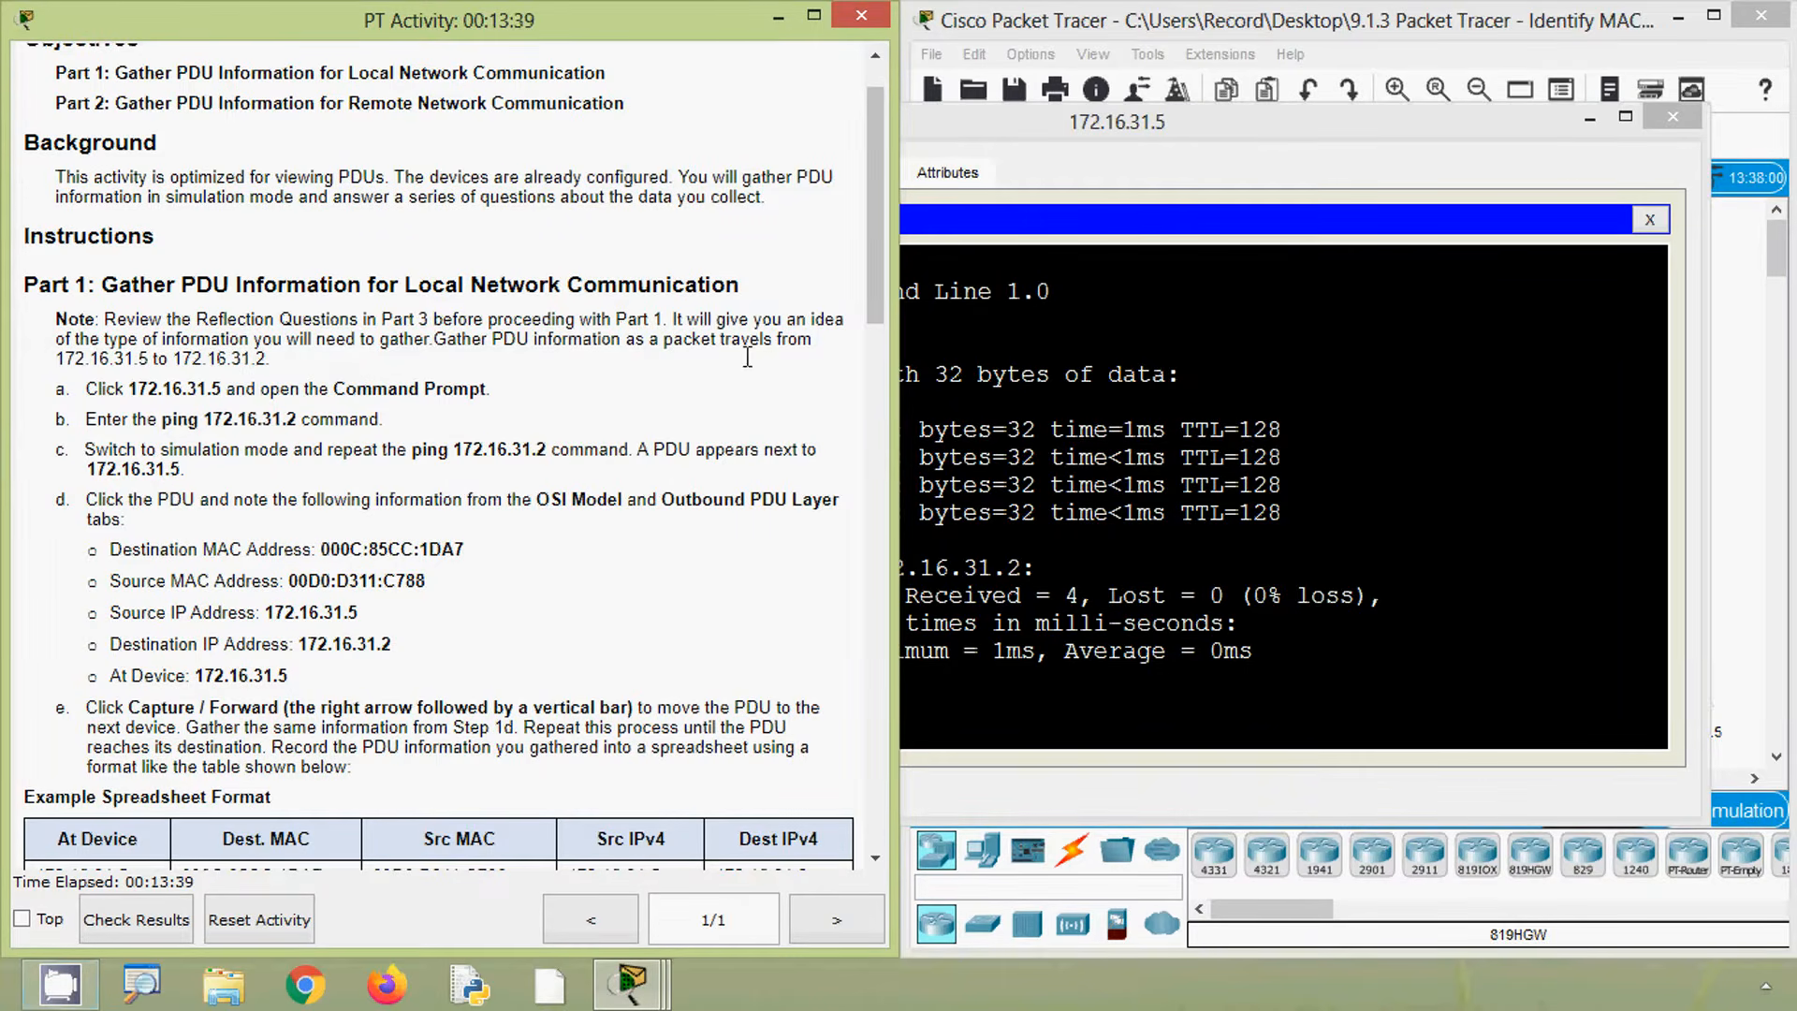
{"action": "left_click", "coordinate": [1431, 24]}
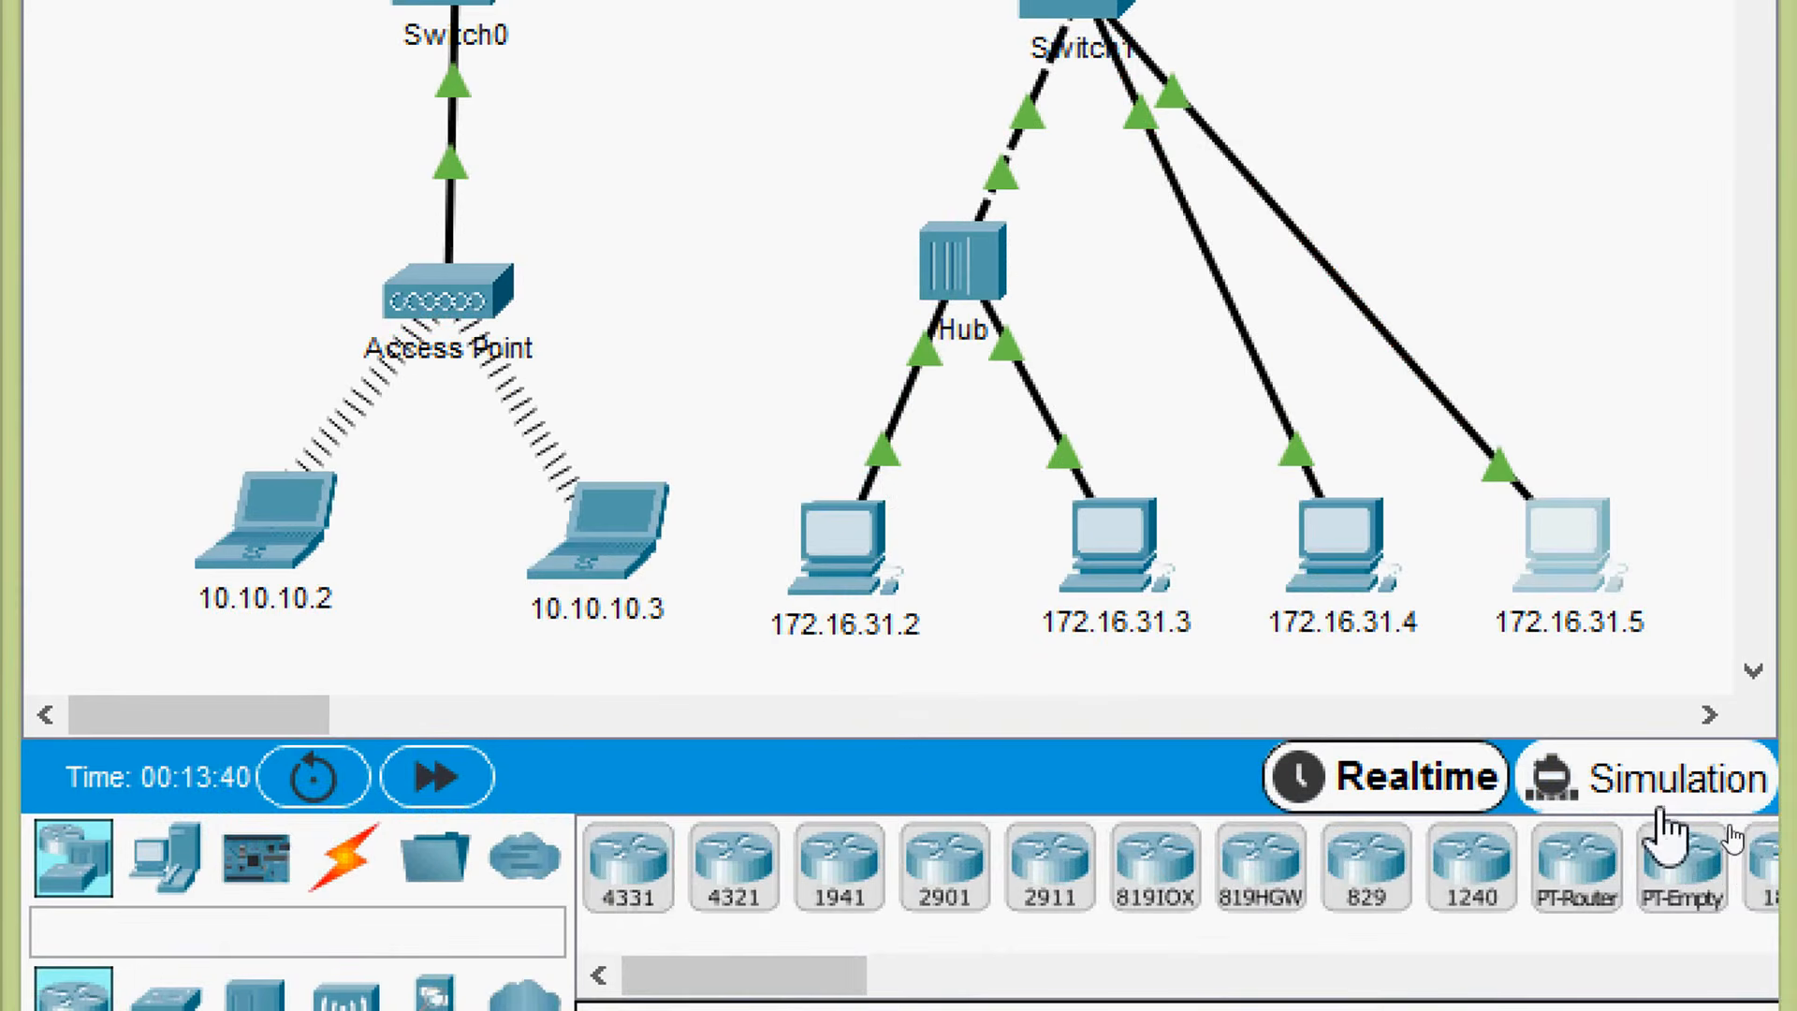
{"action": "left_click", "coordinate": [1680, 805]}
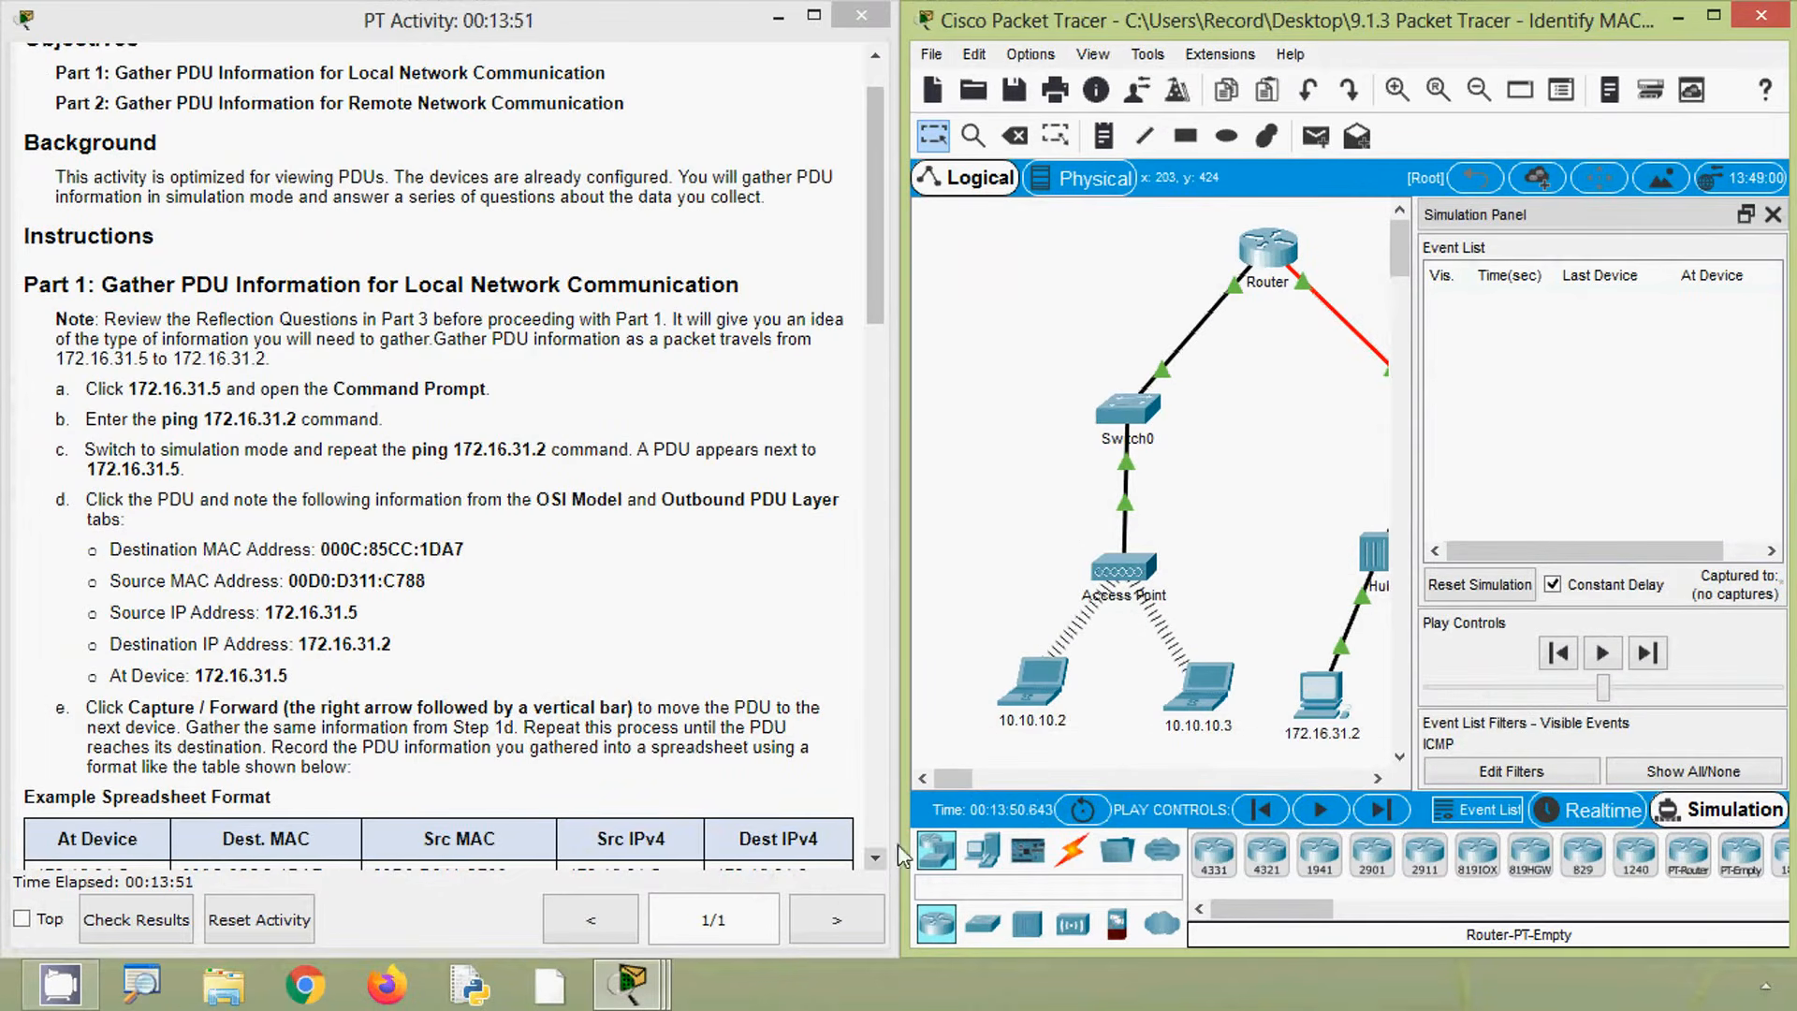
- Repeat the ping 172.16.31.2 command from PC 172.16.31.5 in Simulation mode
{"action": "left_click_drag", "start_coordinate": [953, 778], "coordinate": [989, 778]}
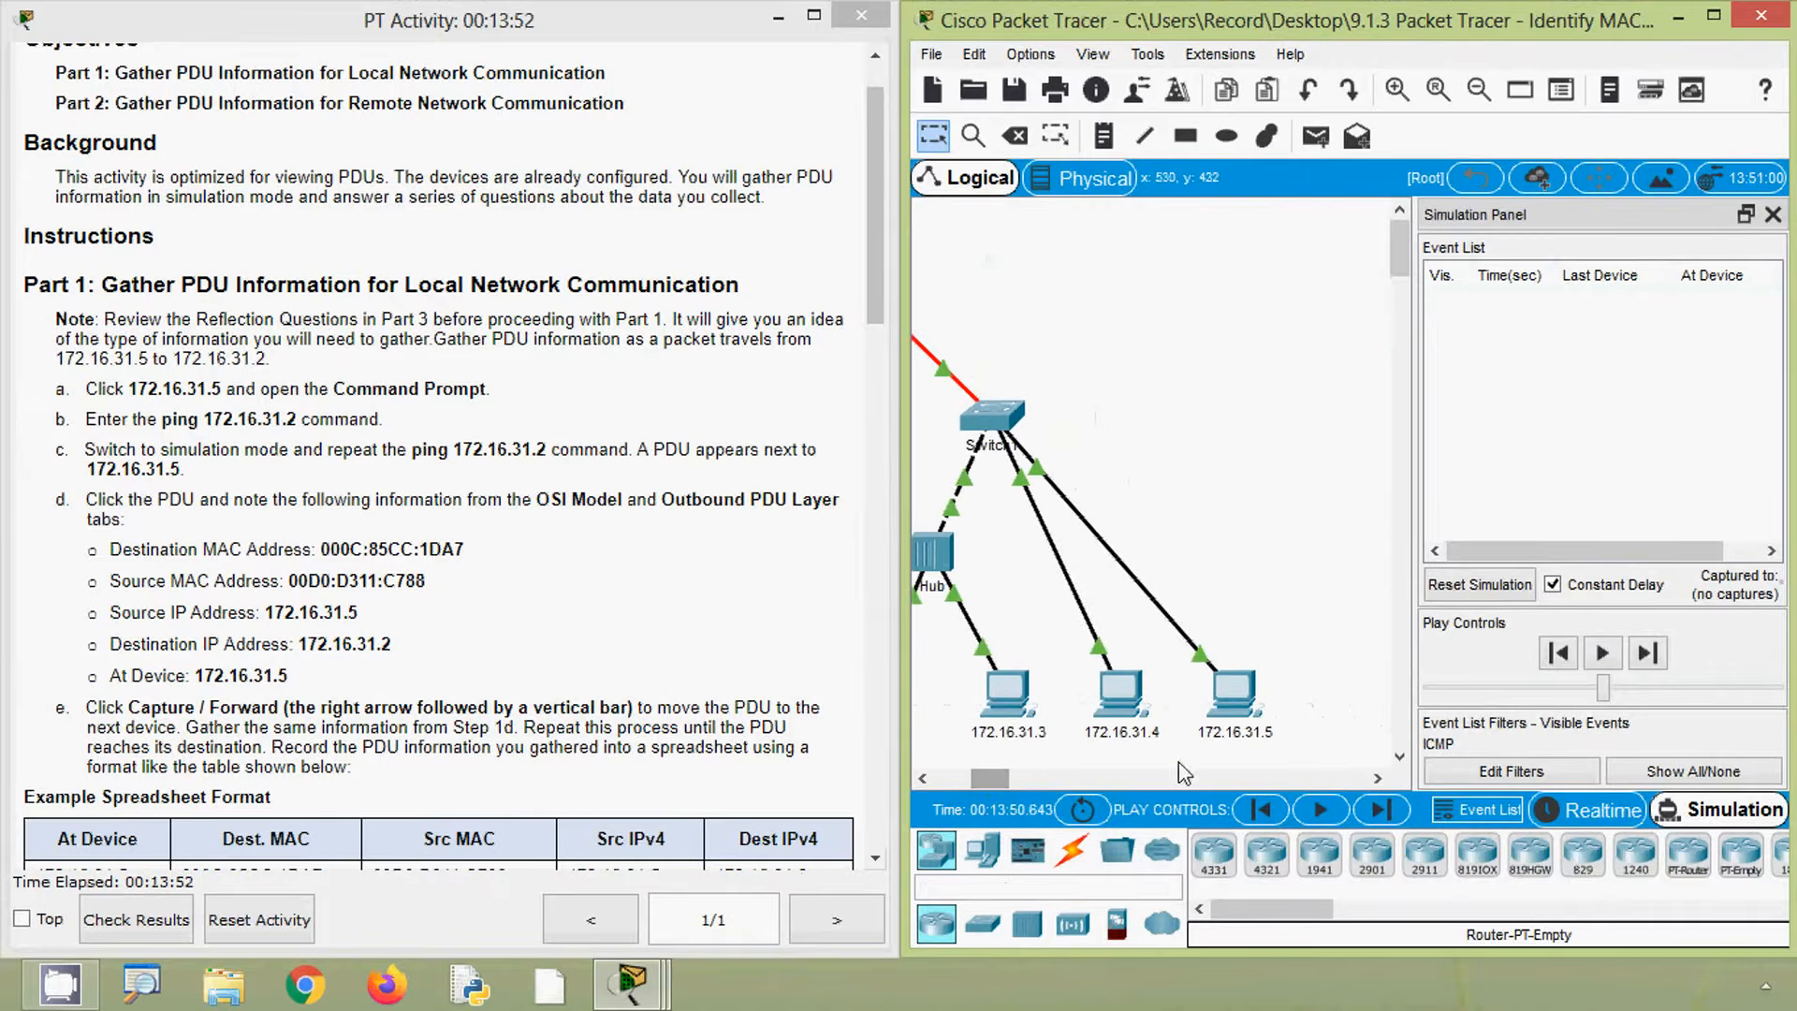
{"action": "left_click", "coordinate": [1241, 697]}
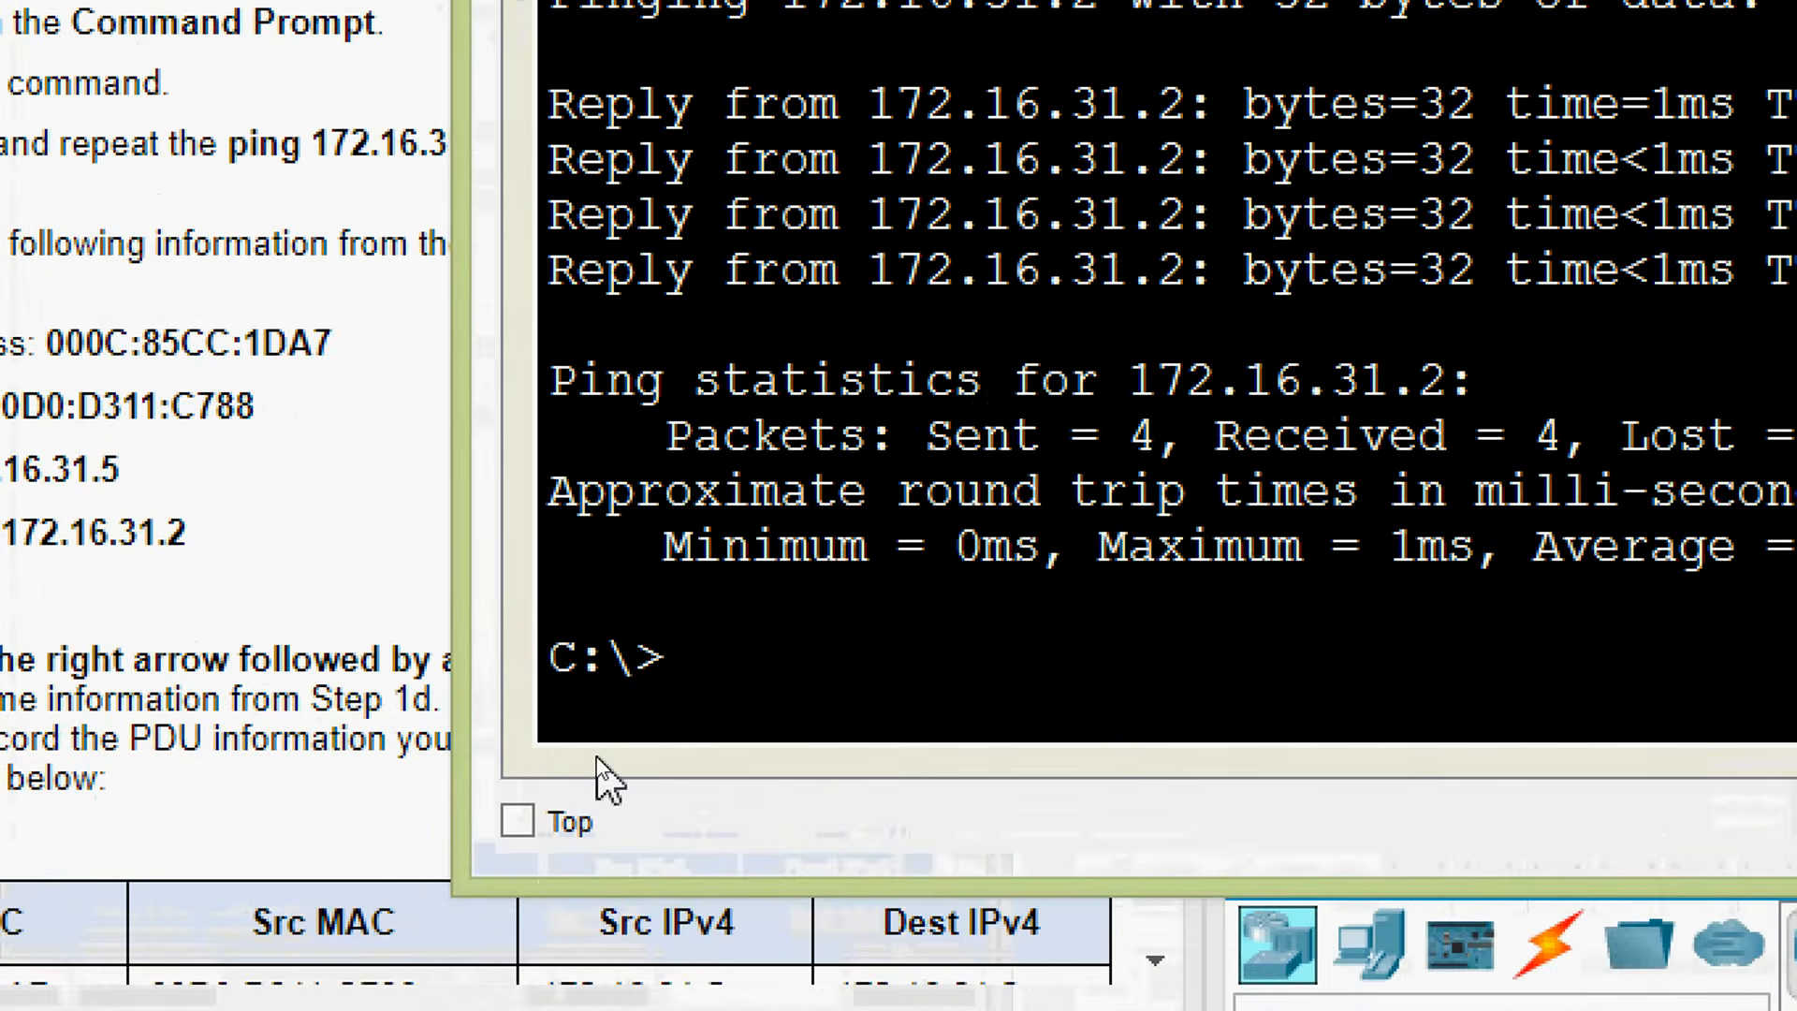
{"action": "key", "text": "Up"}
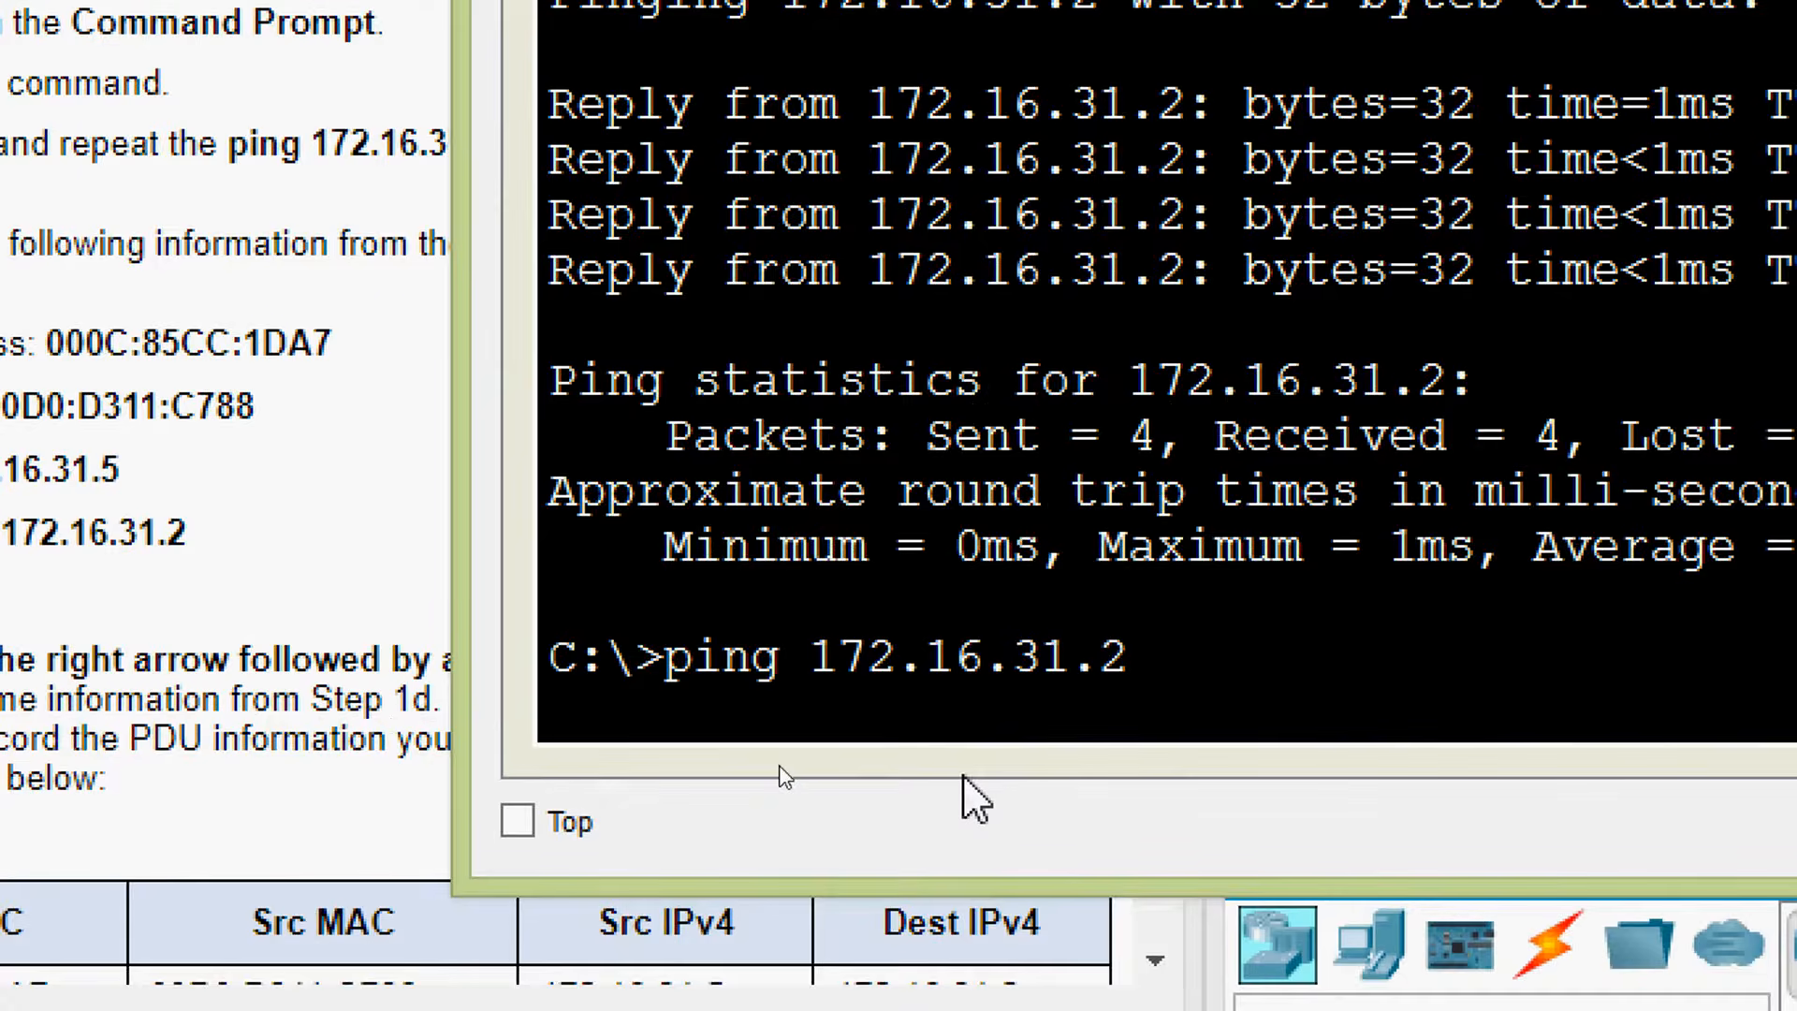
{"action": "key", "text": "Return"}
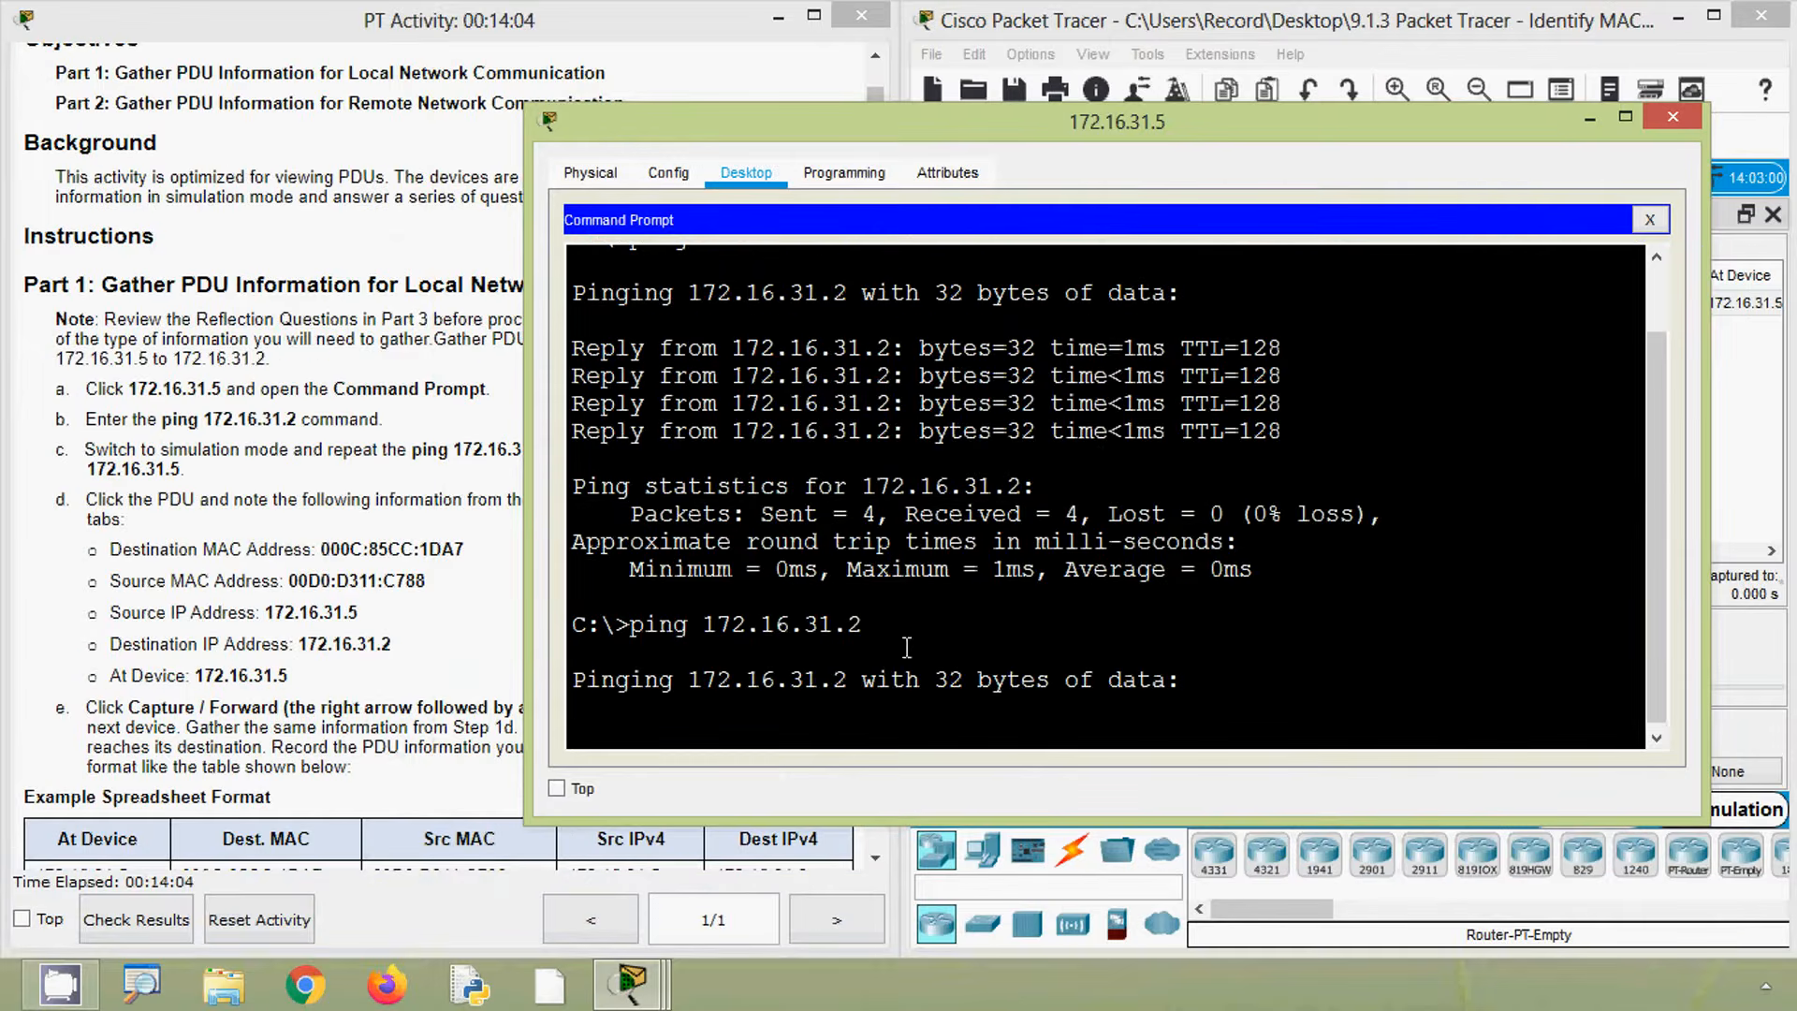
{"action": "left_click", "coordinate": [1591, 119]}
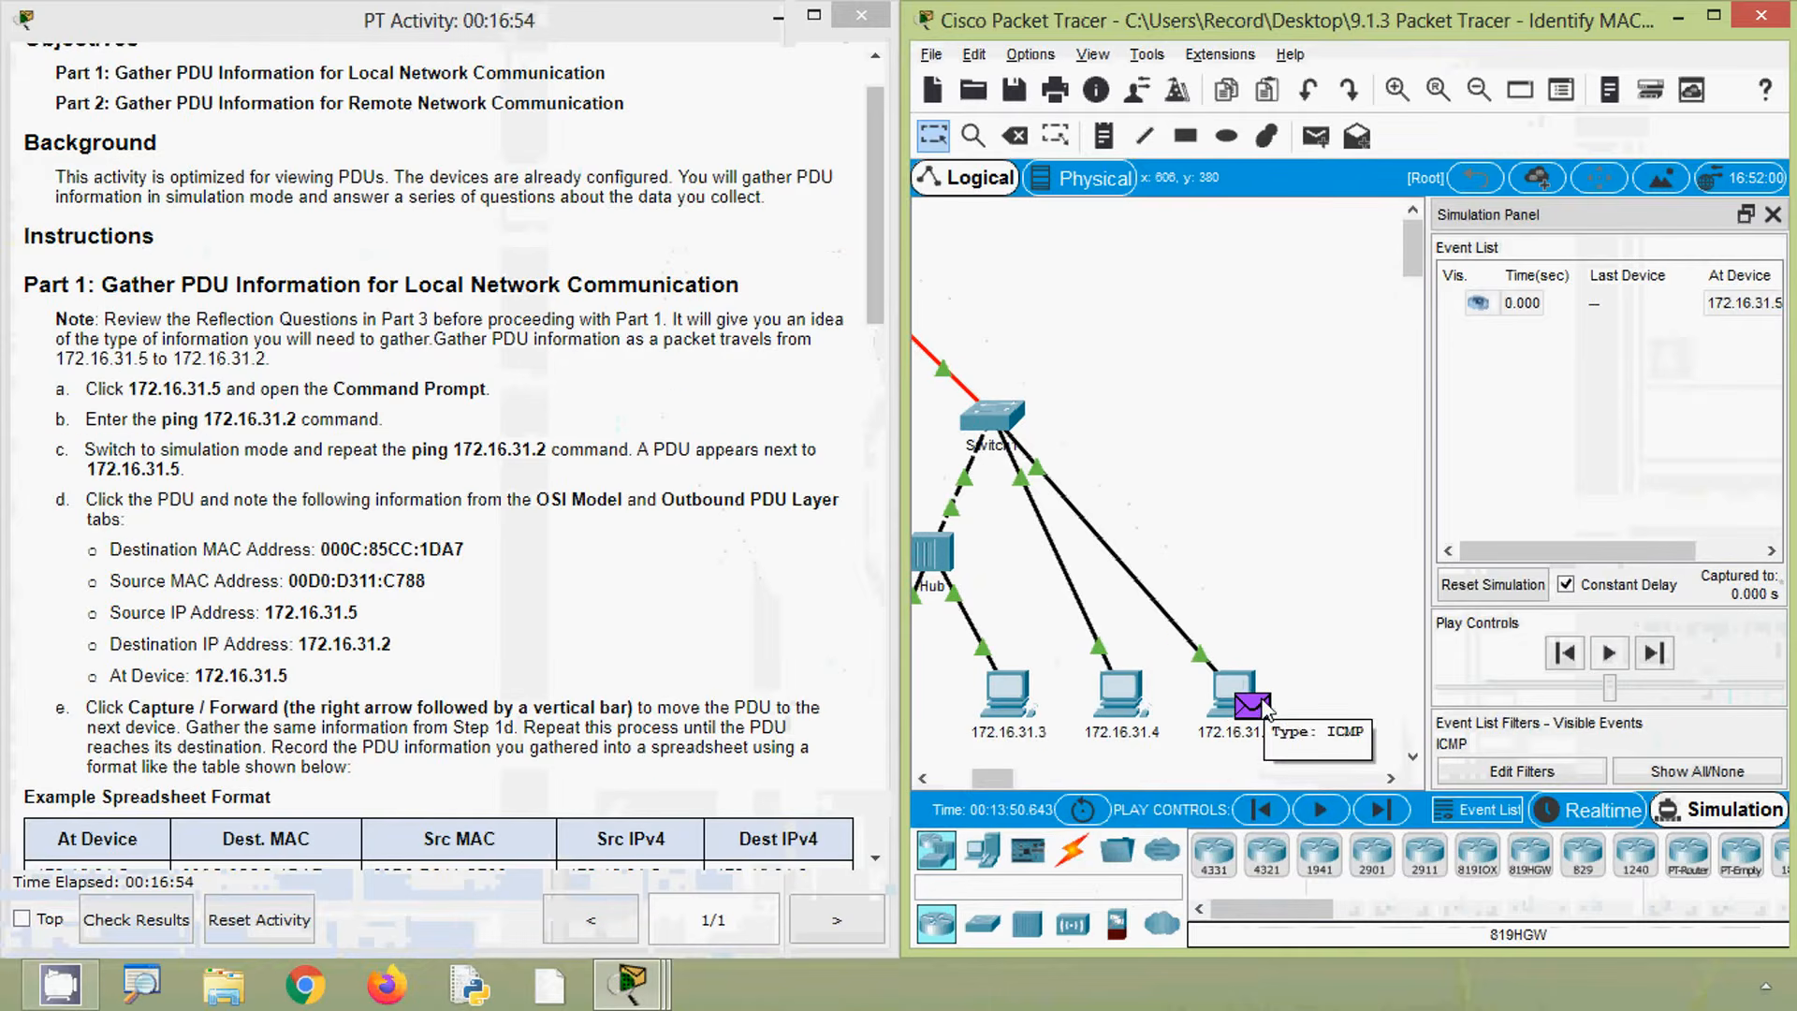
- Open the PDU at PC 172.16.31.5 and examine its OSI Model and Outbound PDU Details information
{"action": "left_click", "coordinate": [458, 494]}
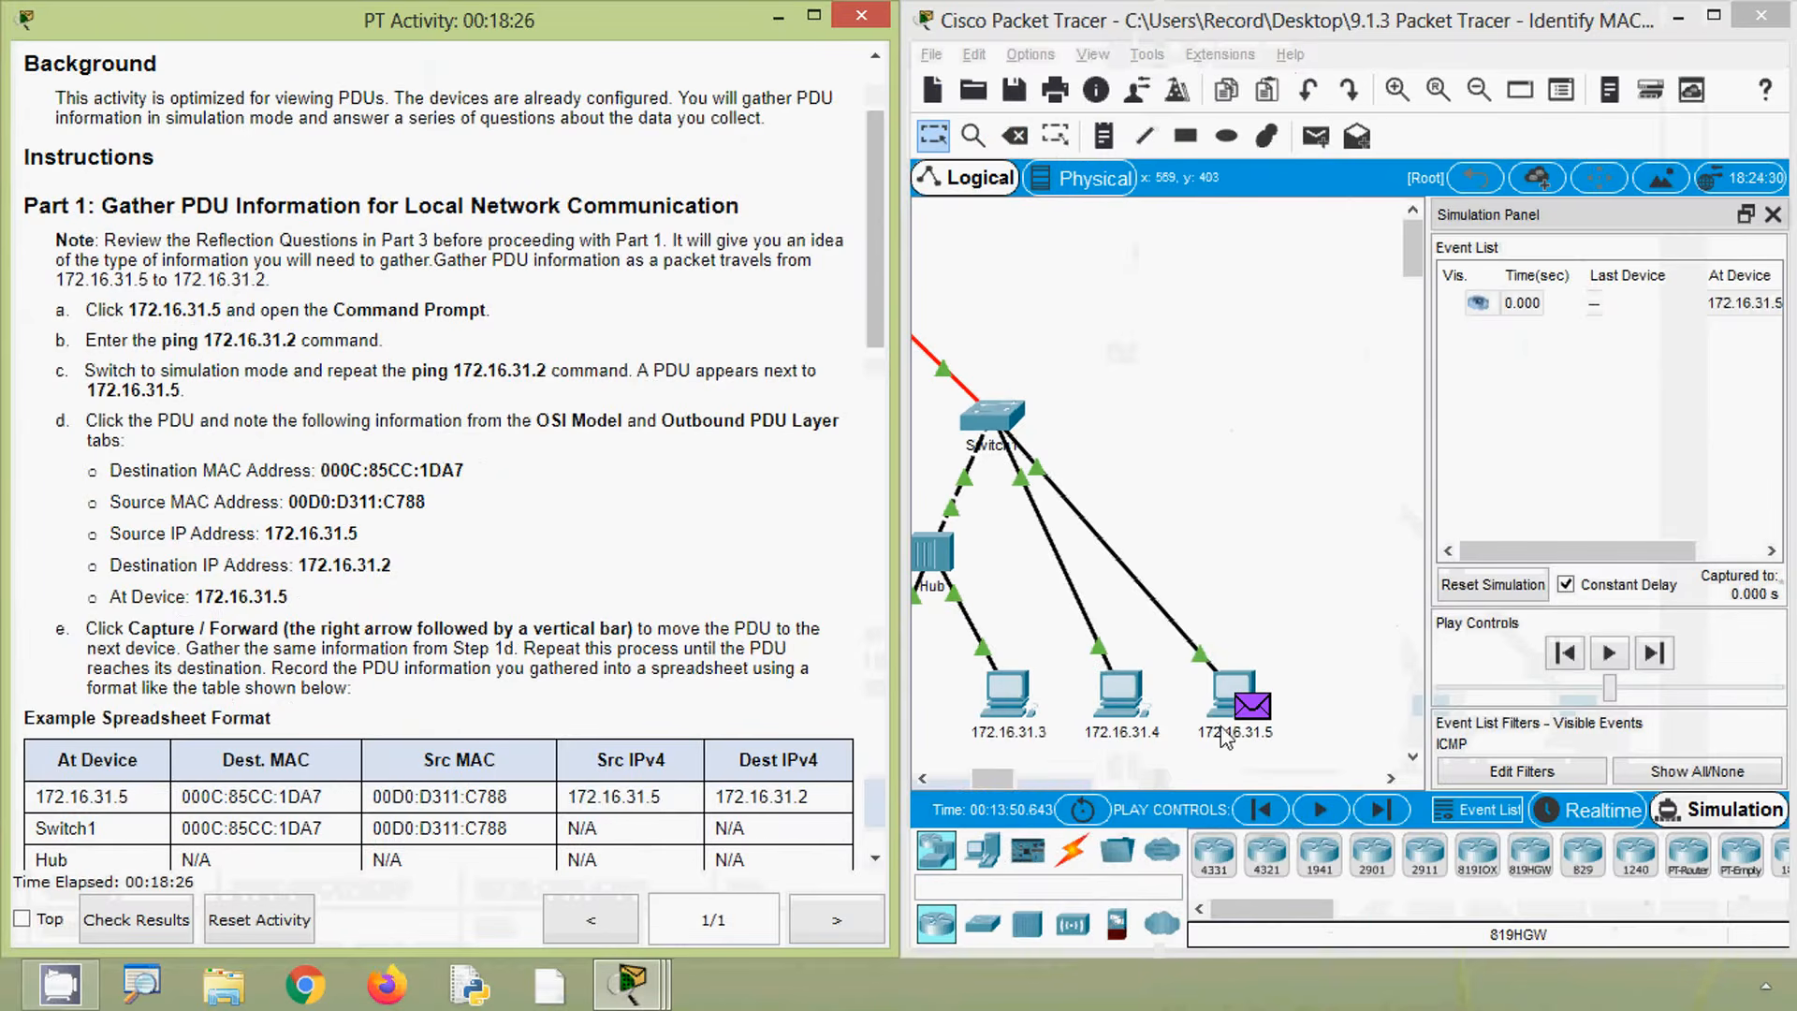
{"action": "left_click", "coordinate": [1251, 717]}
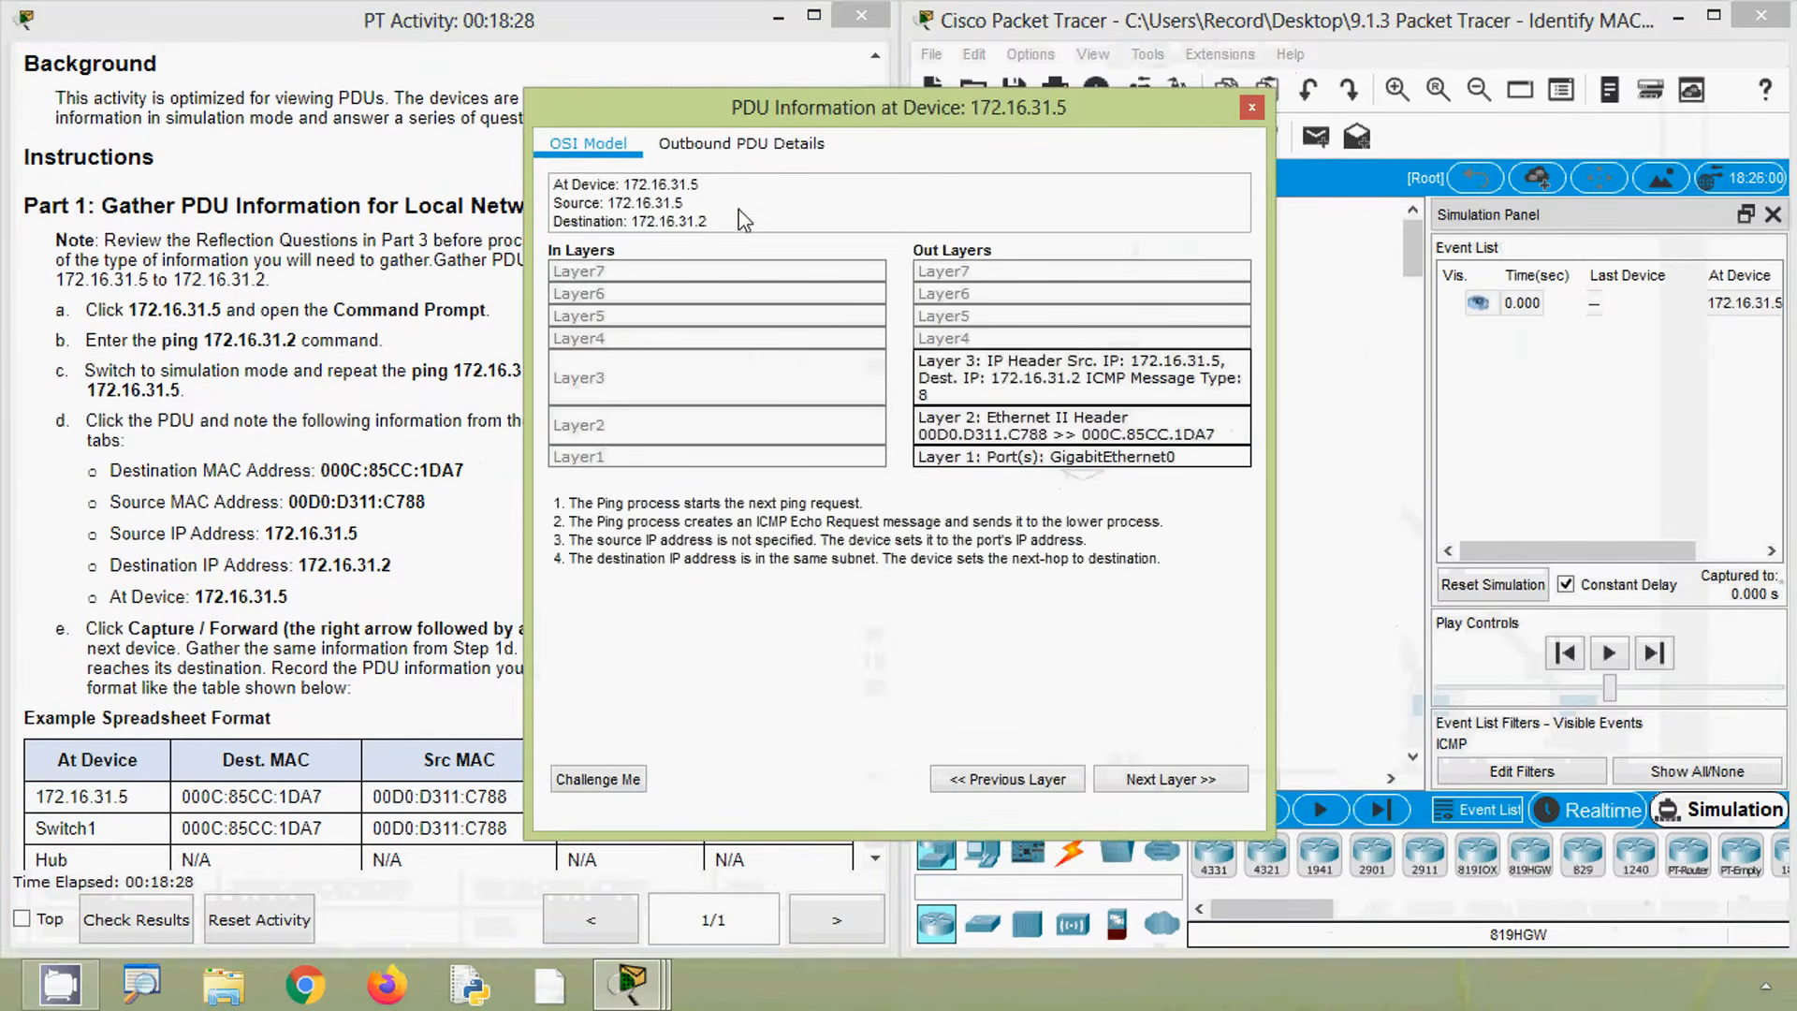
{"action": "left_click_drag", "start_coordinate": [730, 116], "coordinate": [955, 152]}
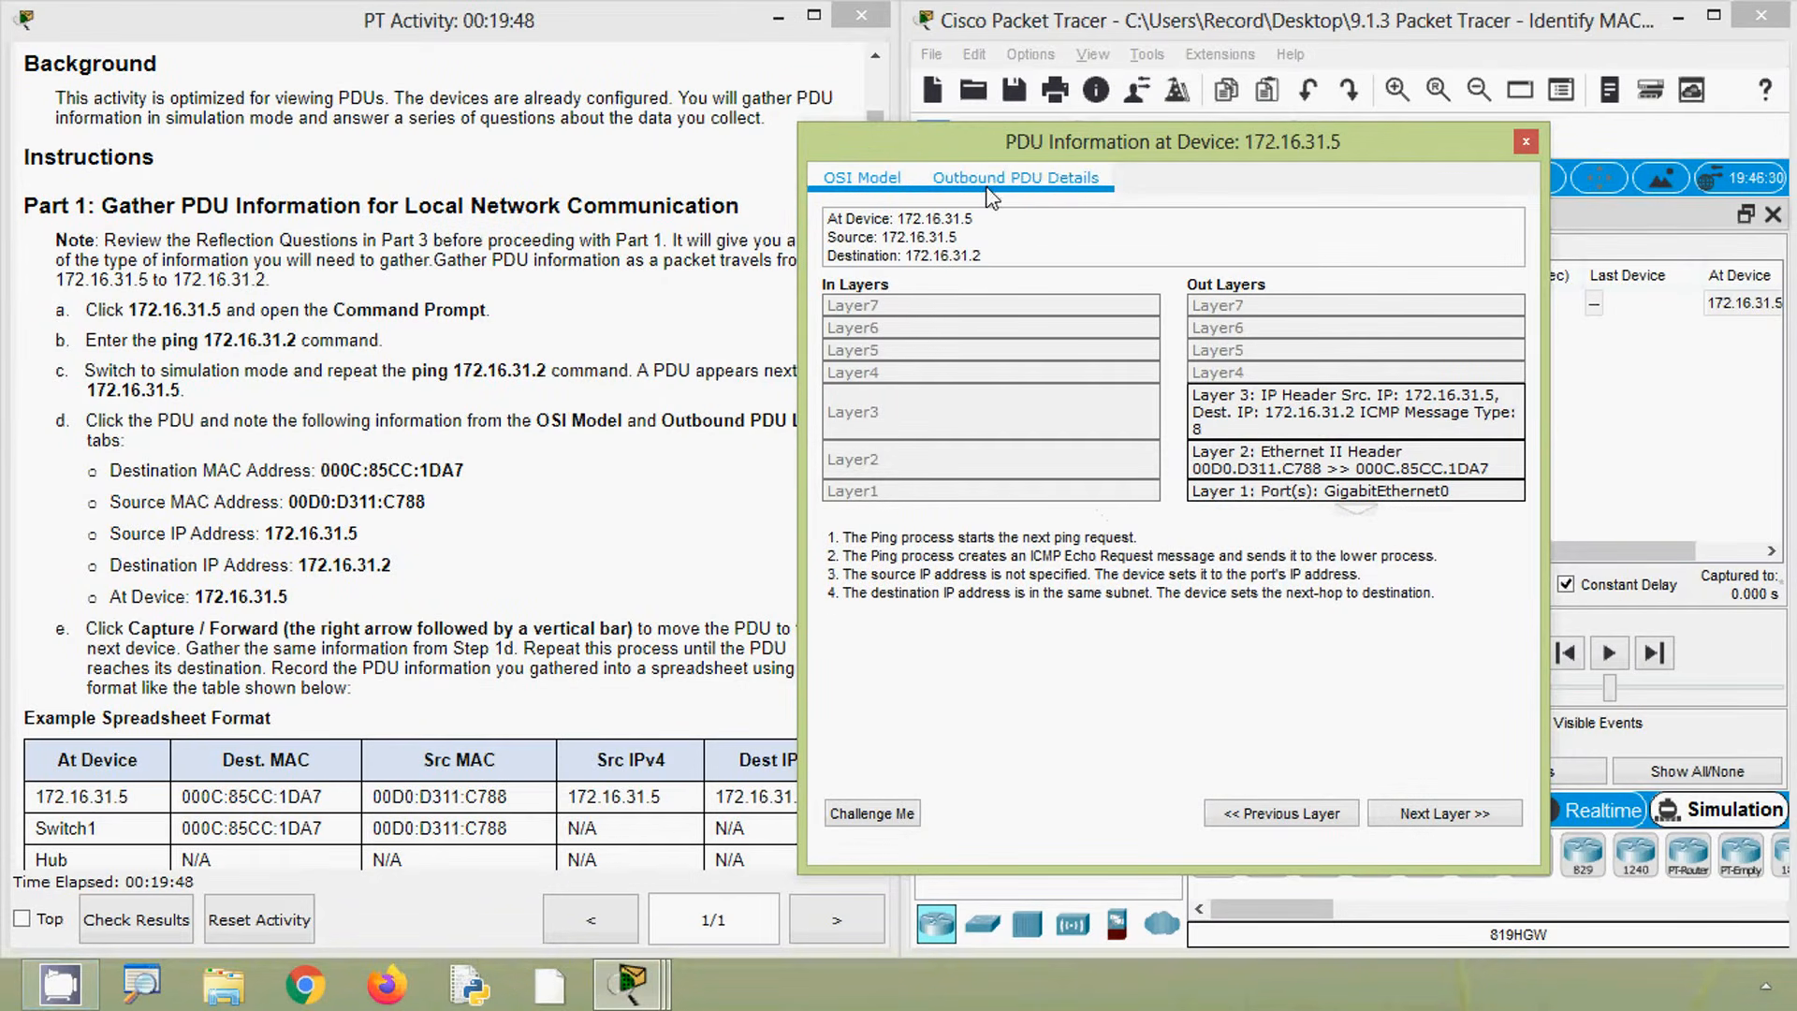
{"action": "left_click", "coordinate": [1029, 192]}
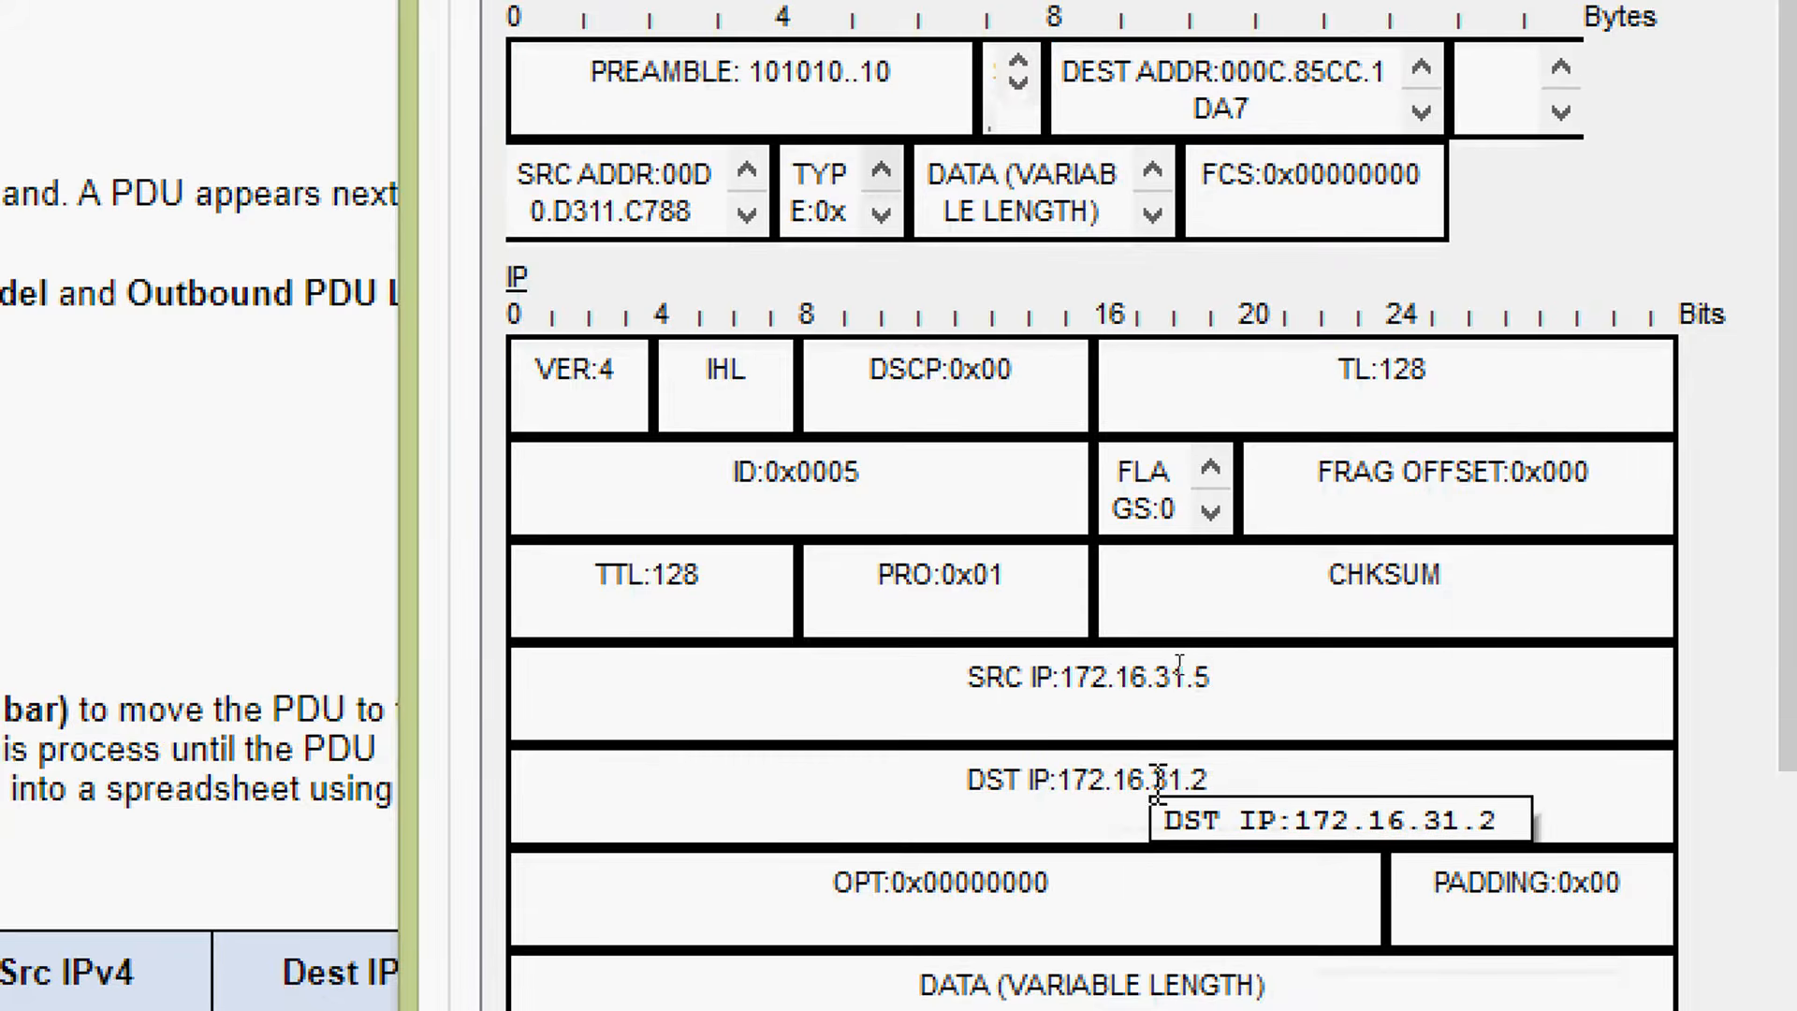
{"action": "scroll", "coordinate": [1174, 781], "scroll_direction": "down", "scroll_amount": 3}
{"action": "scroll", "coordinate": [1175, 781], "scroll_direction": "down", "scroll_amount": 2}
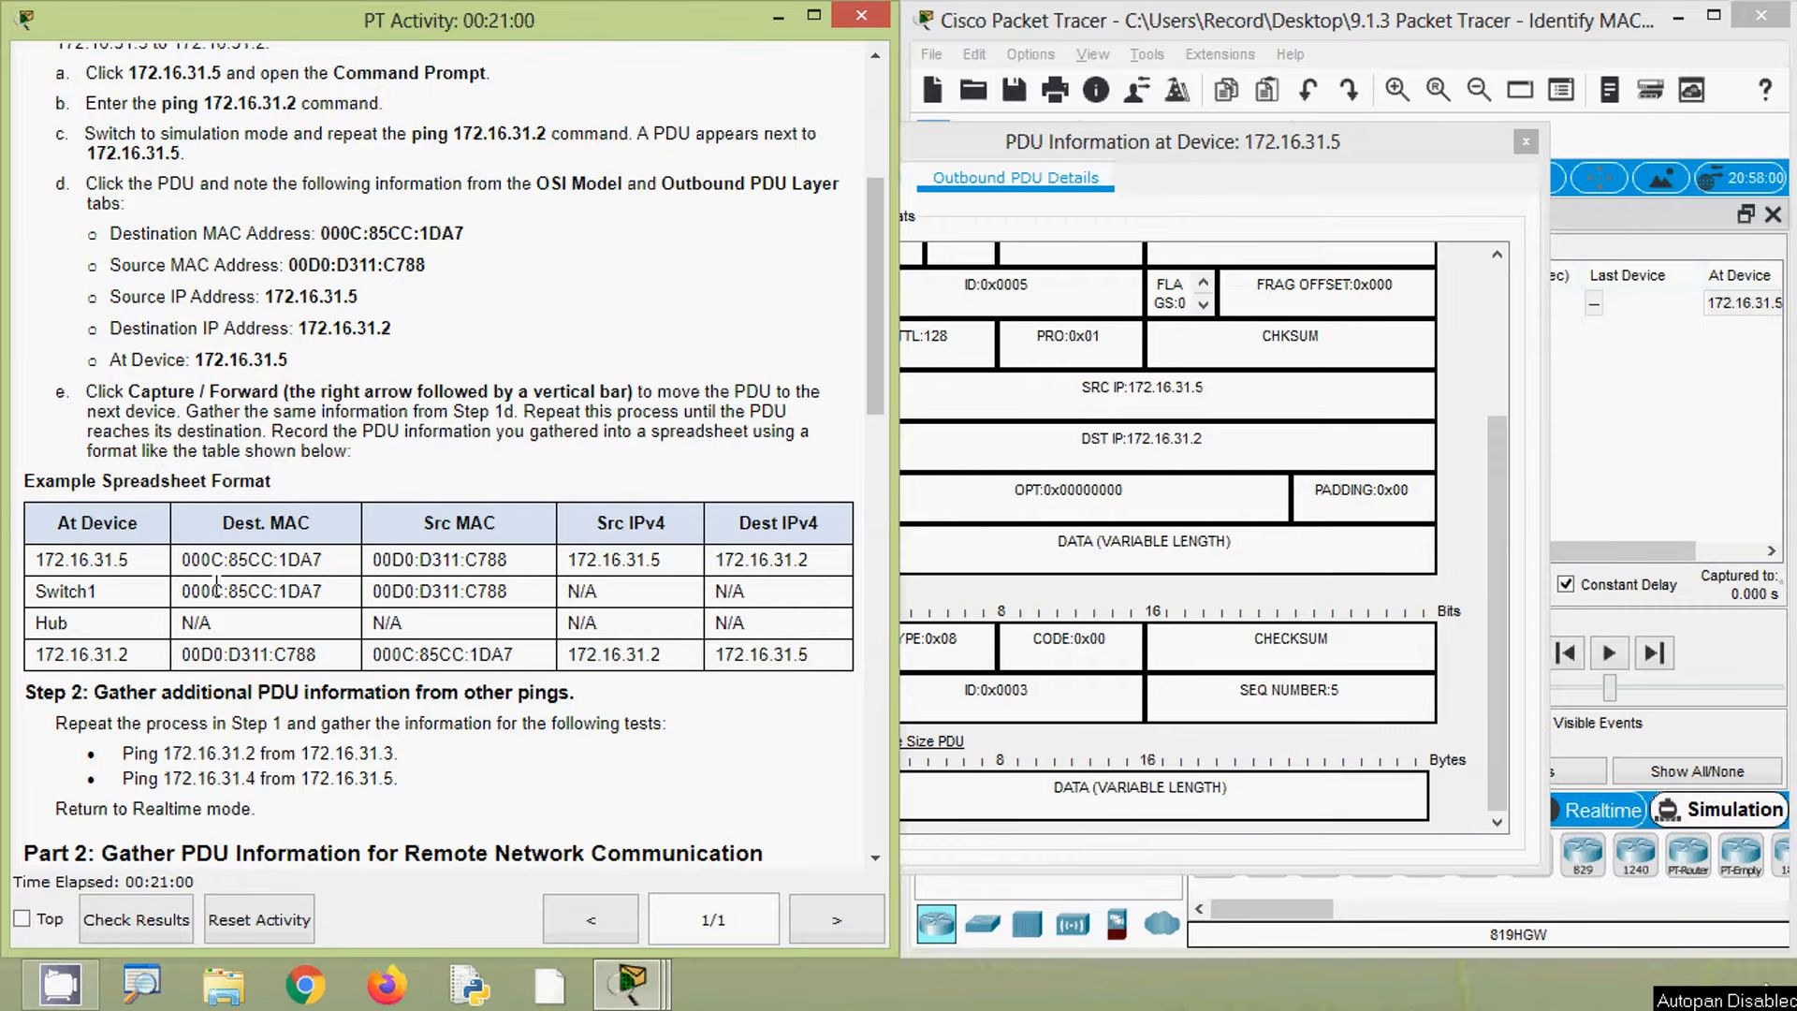
{"action": "scroll", "coordinate": [217, 587], "scroll_direction": "down", "scroll_amount": 1}
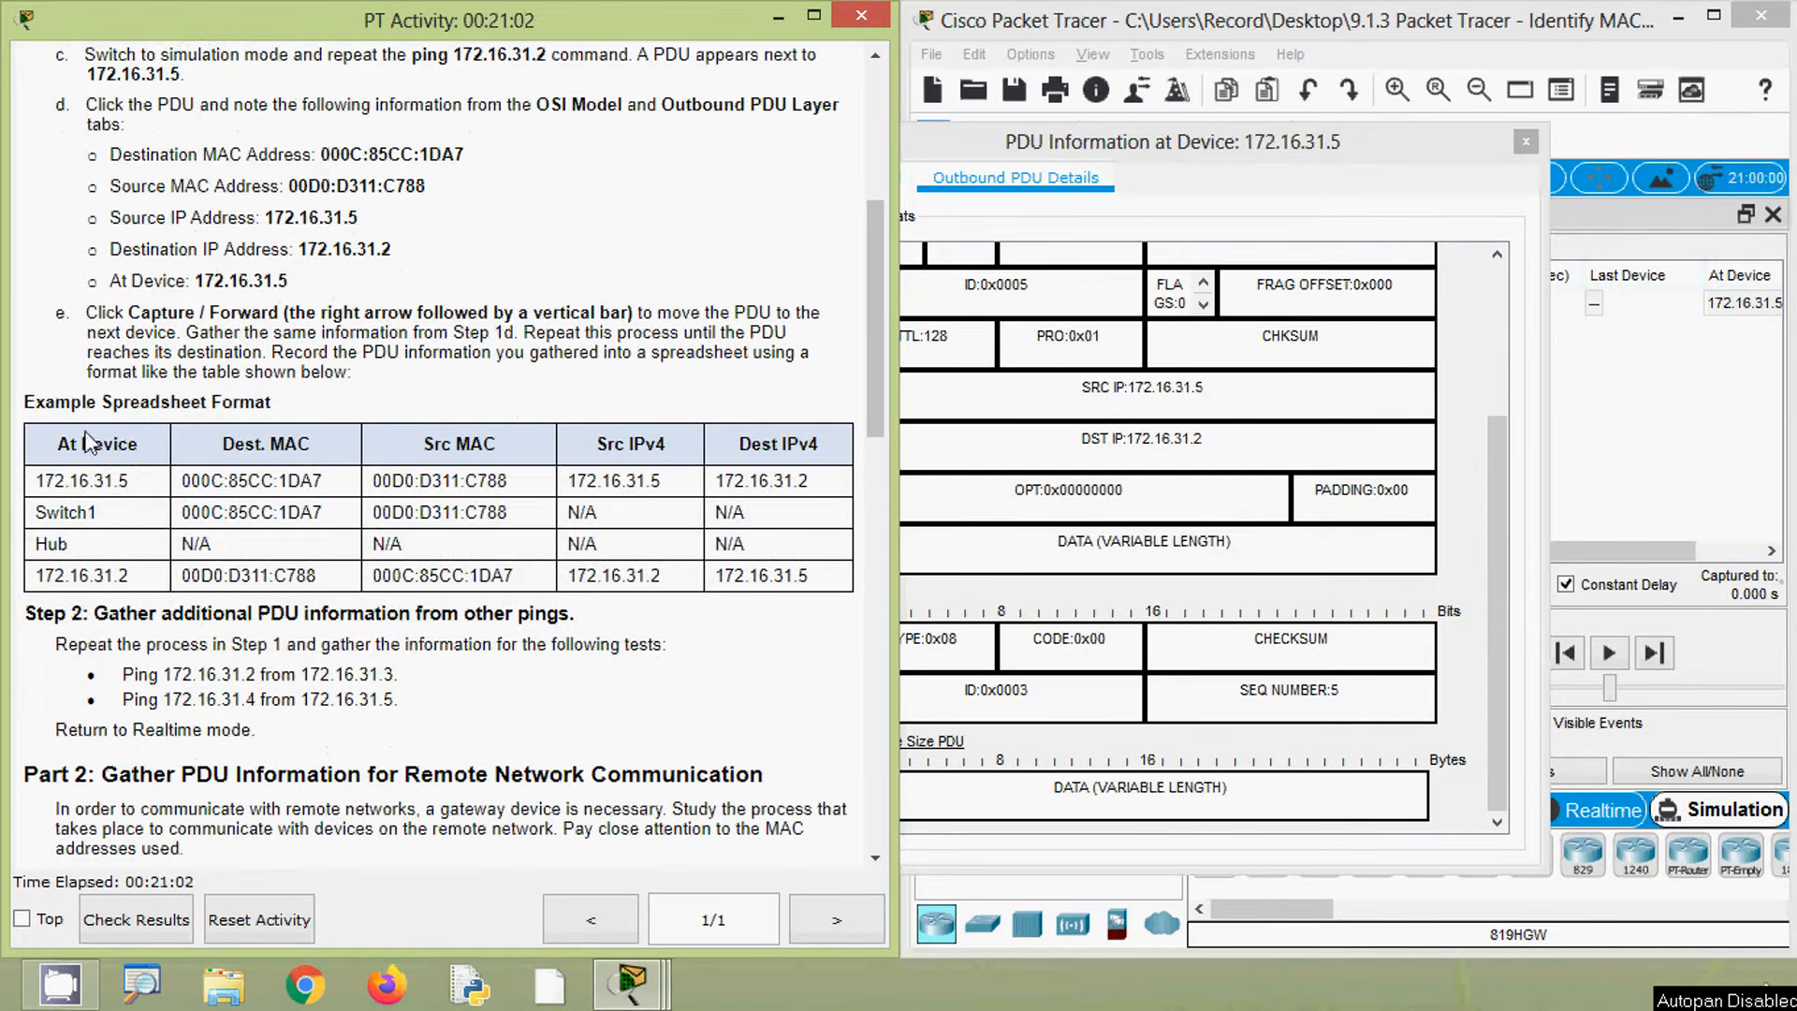
- Copy the example PDU spreadsheet table from the instructions and compare it with the Excel worksheet
{"action": "left_click_drag", "start_coordinate": [58, 444], "coordinate": [814, 577]}
{"action": "left_click", "coordinate": [815, 576]}
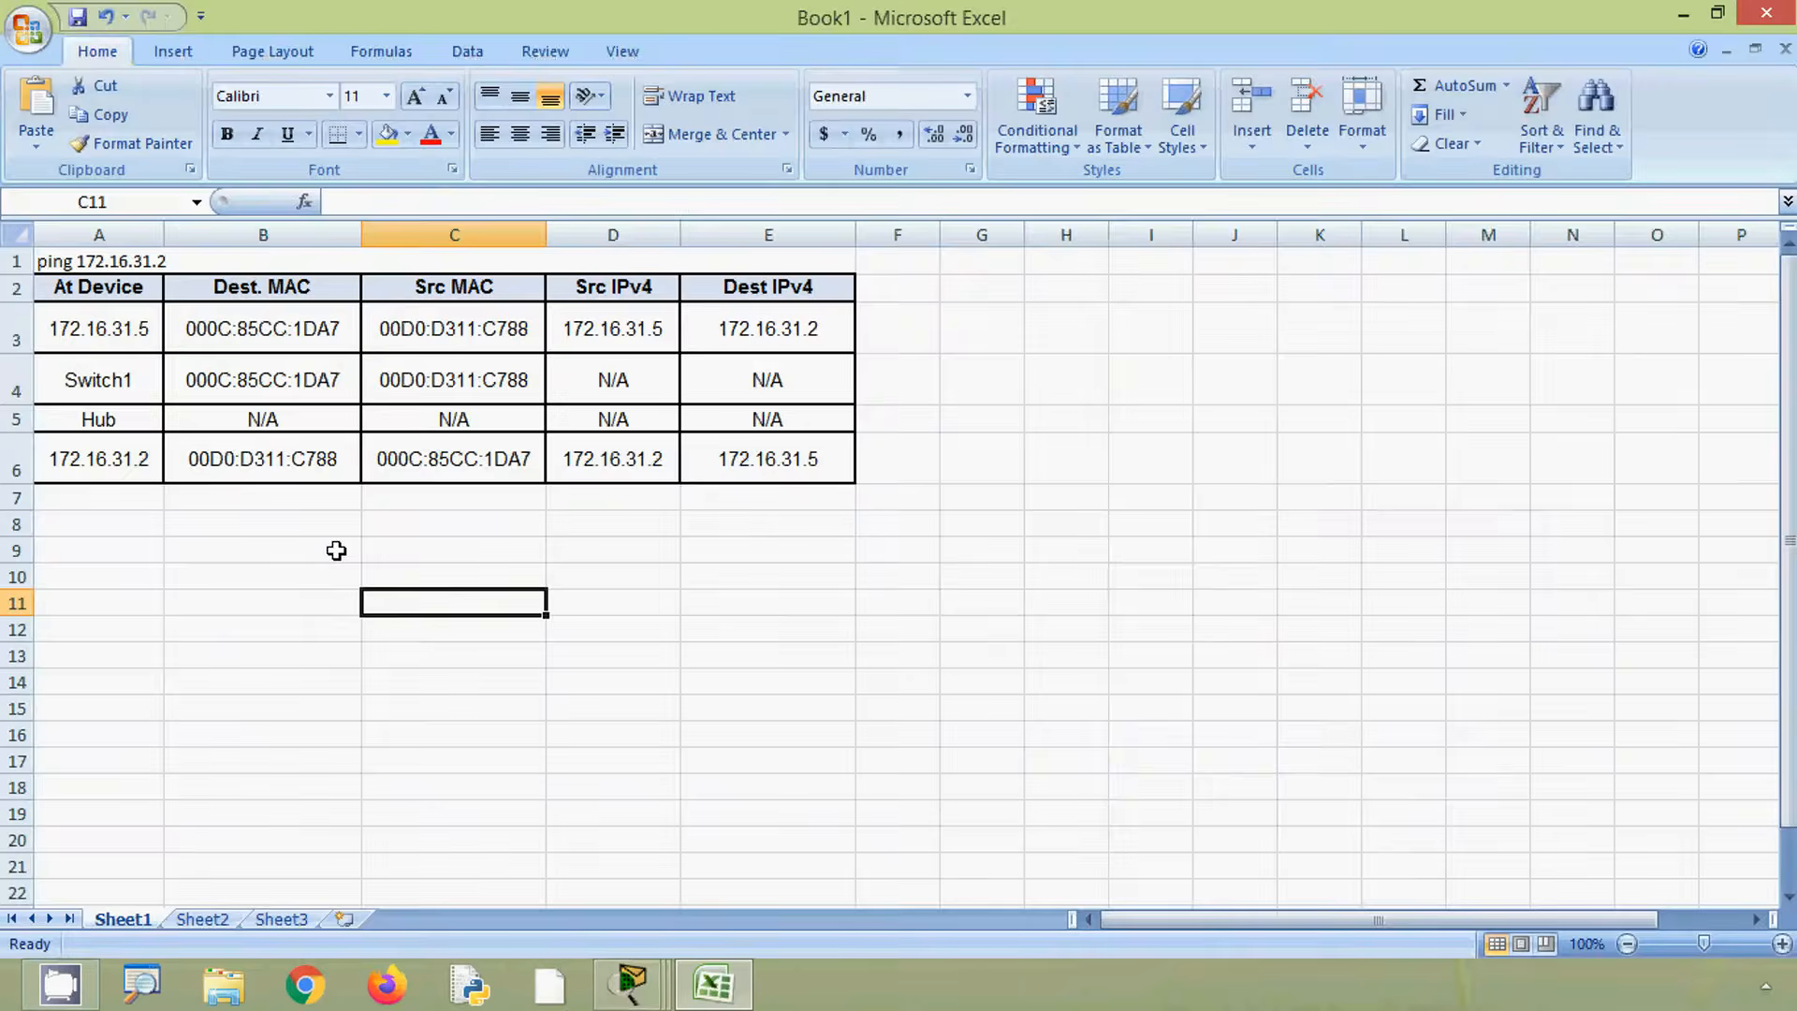
{"action": "key", "text": "alt"}
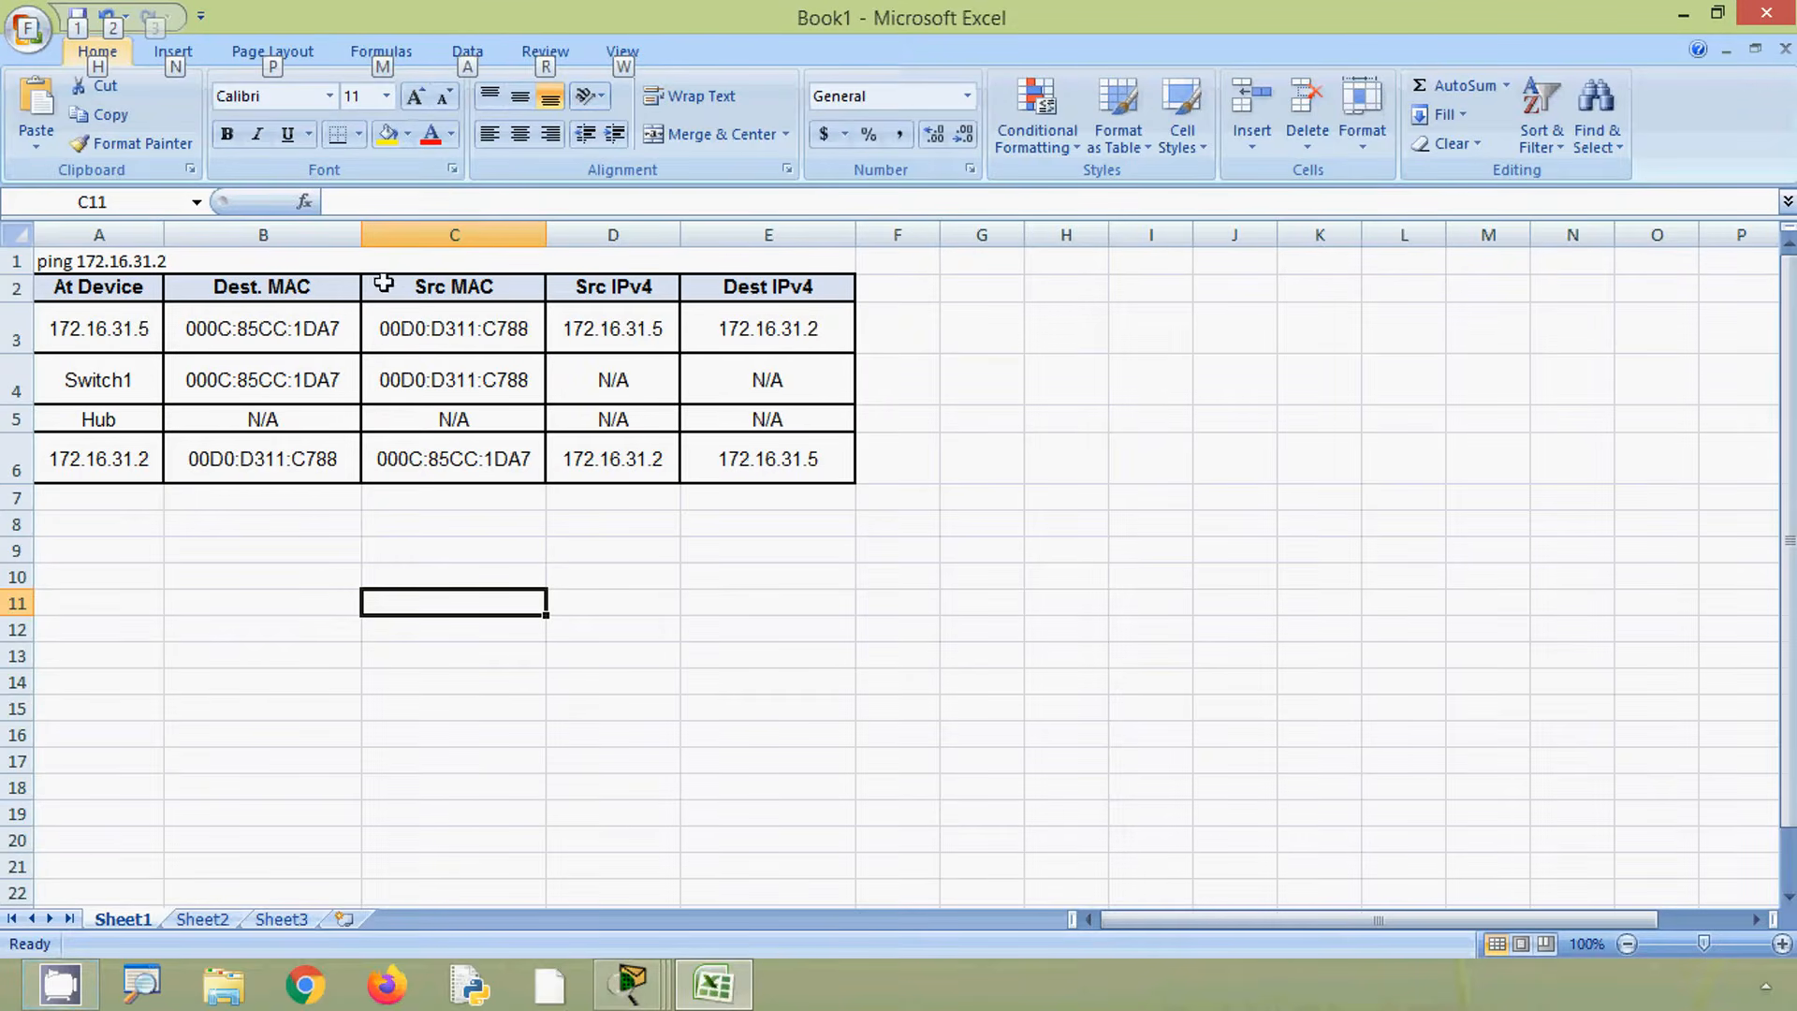
{"action": "left_click", "coordinate": [1683, 14]}
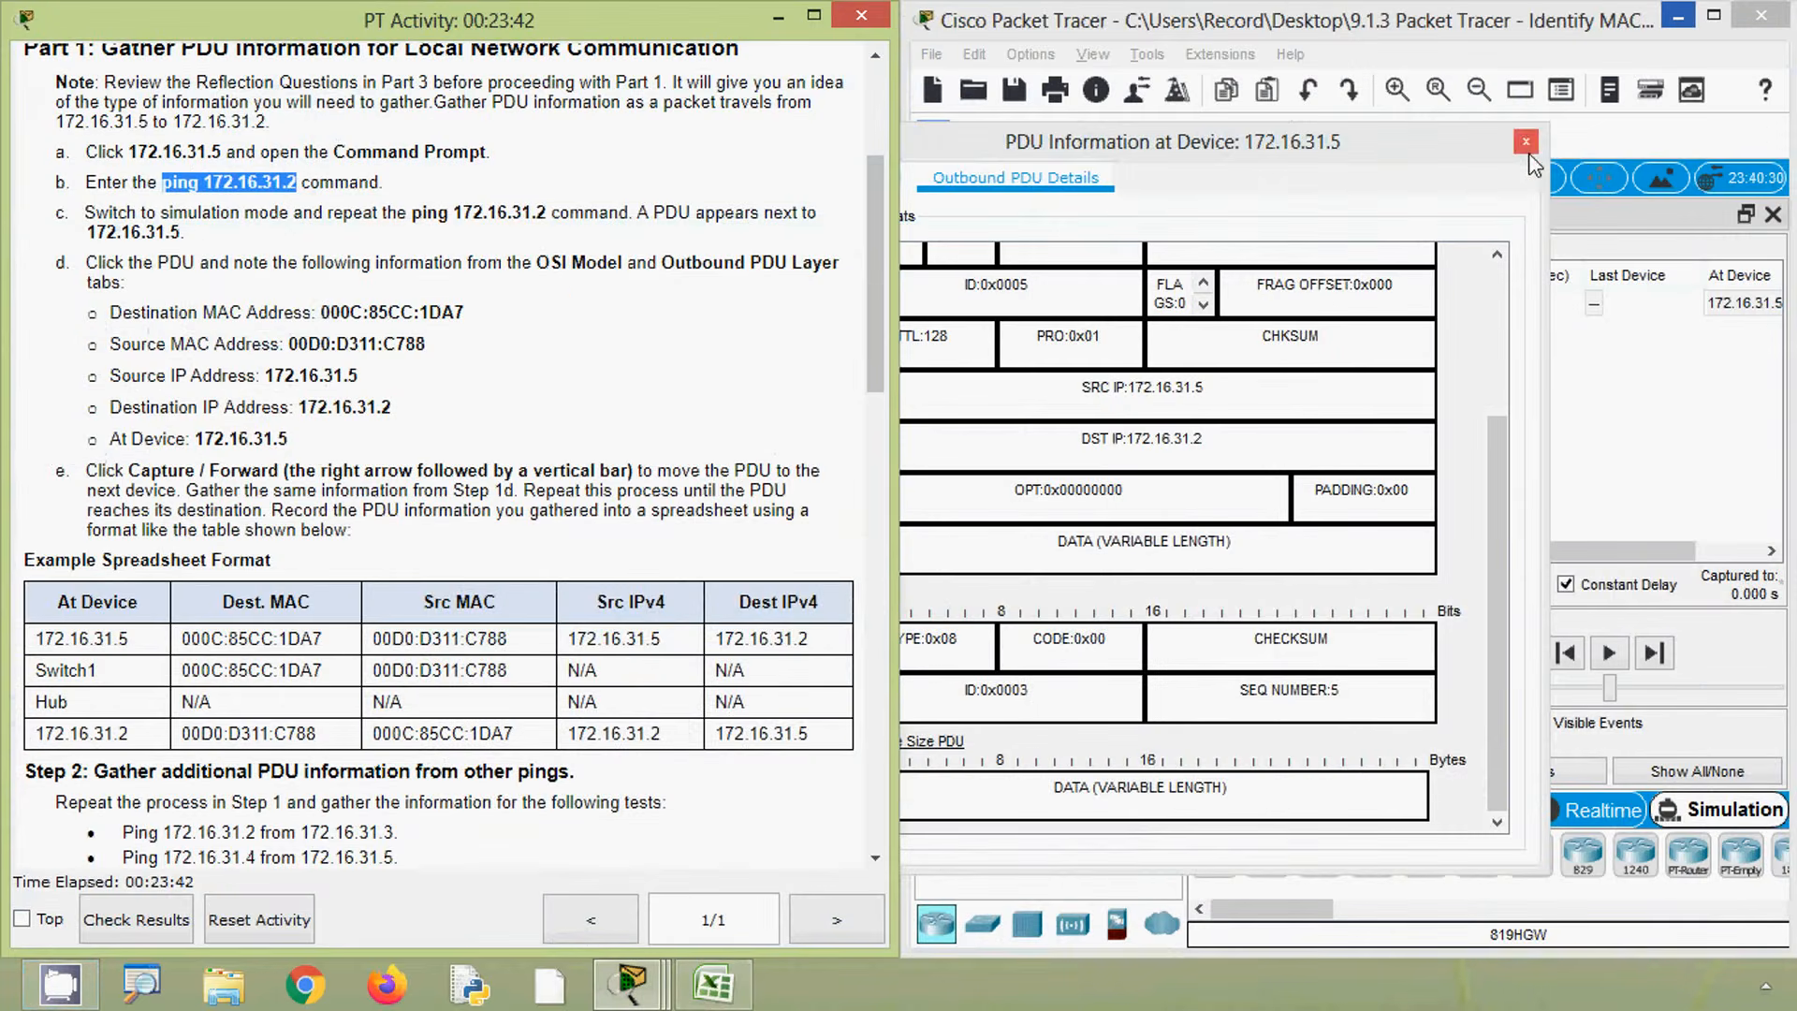
- Advance the PDU one hop with Capture then Forward and inspect its outbound details at Switch1
{"action": "left_click", "coordinate": [1526, 142]}
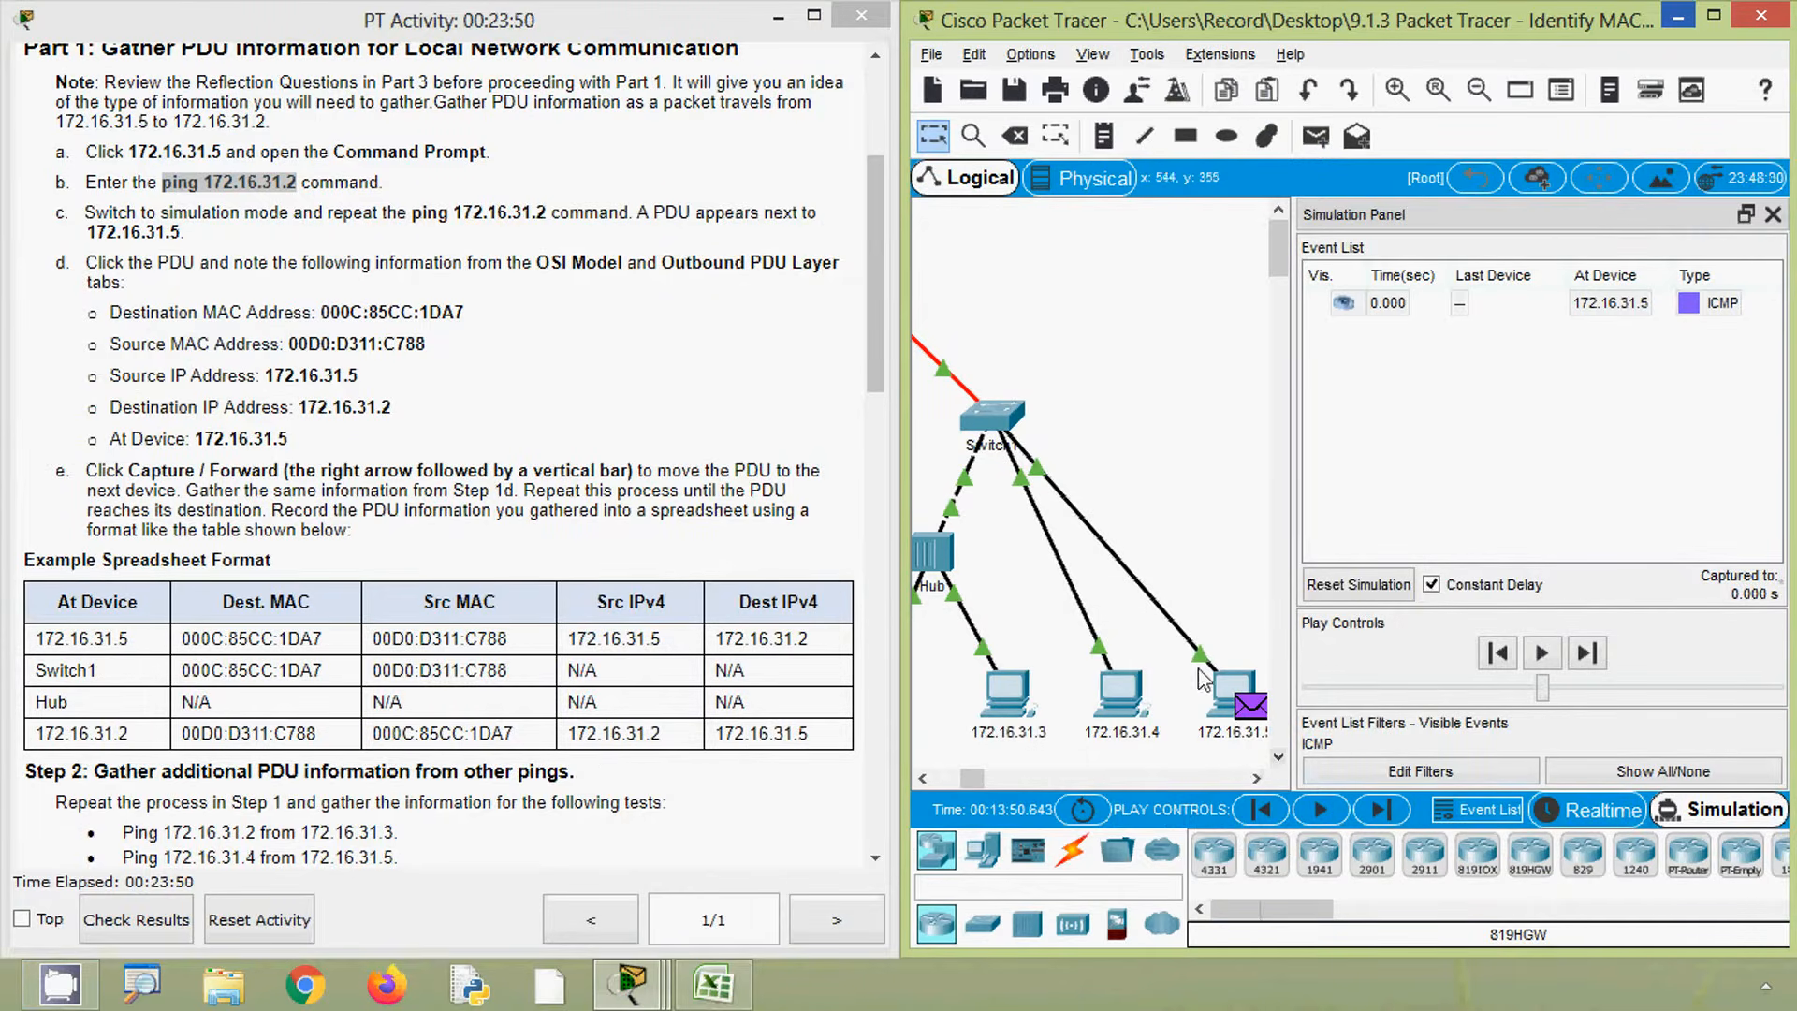
{"action": "left_click", "coordinate": [1391, 813]}
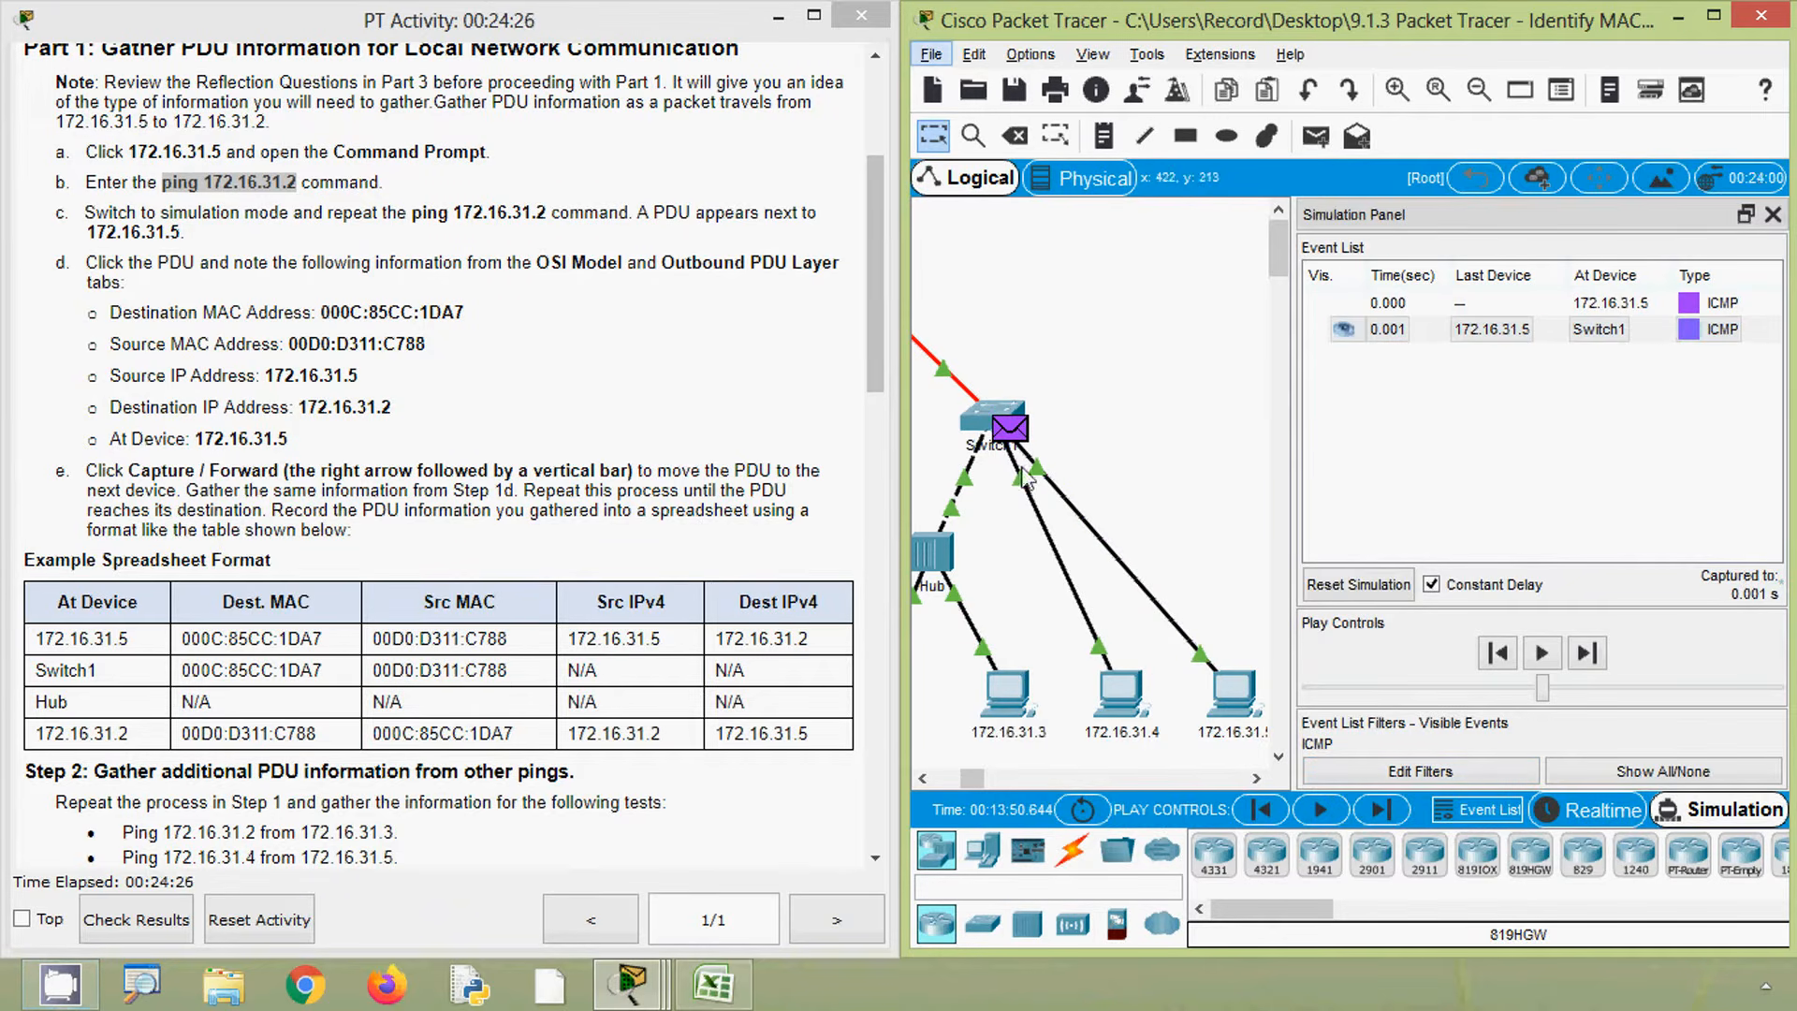
{"action": "left_click", "coordinate": [1023, 434]}
{"action": "left_click", "coordinate": [1026, 432]}
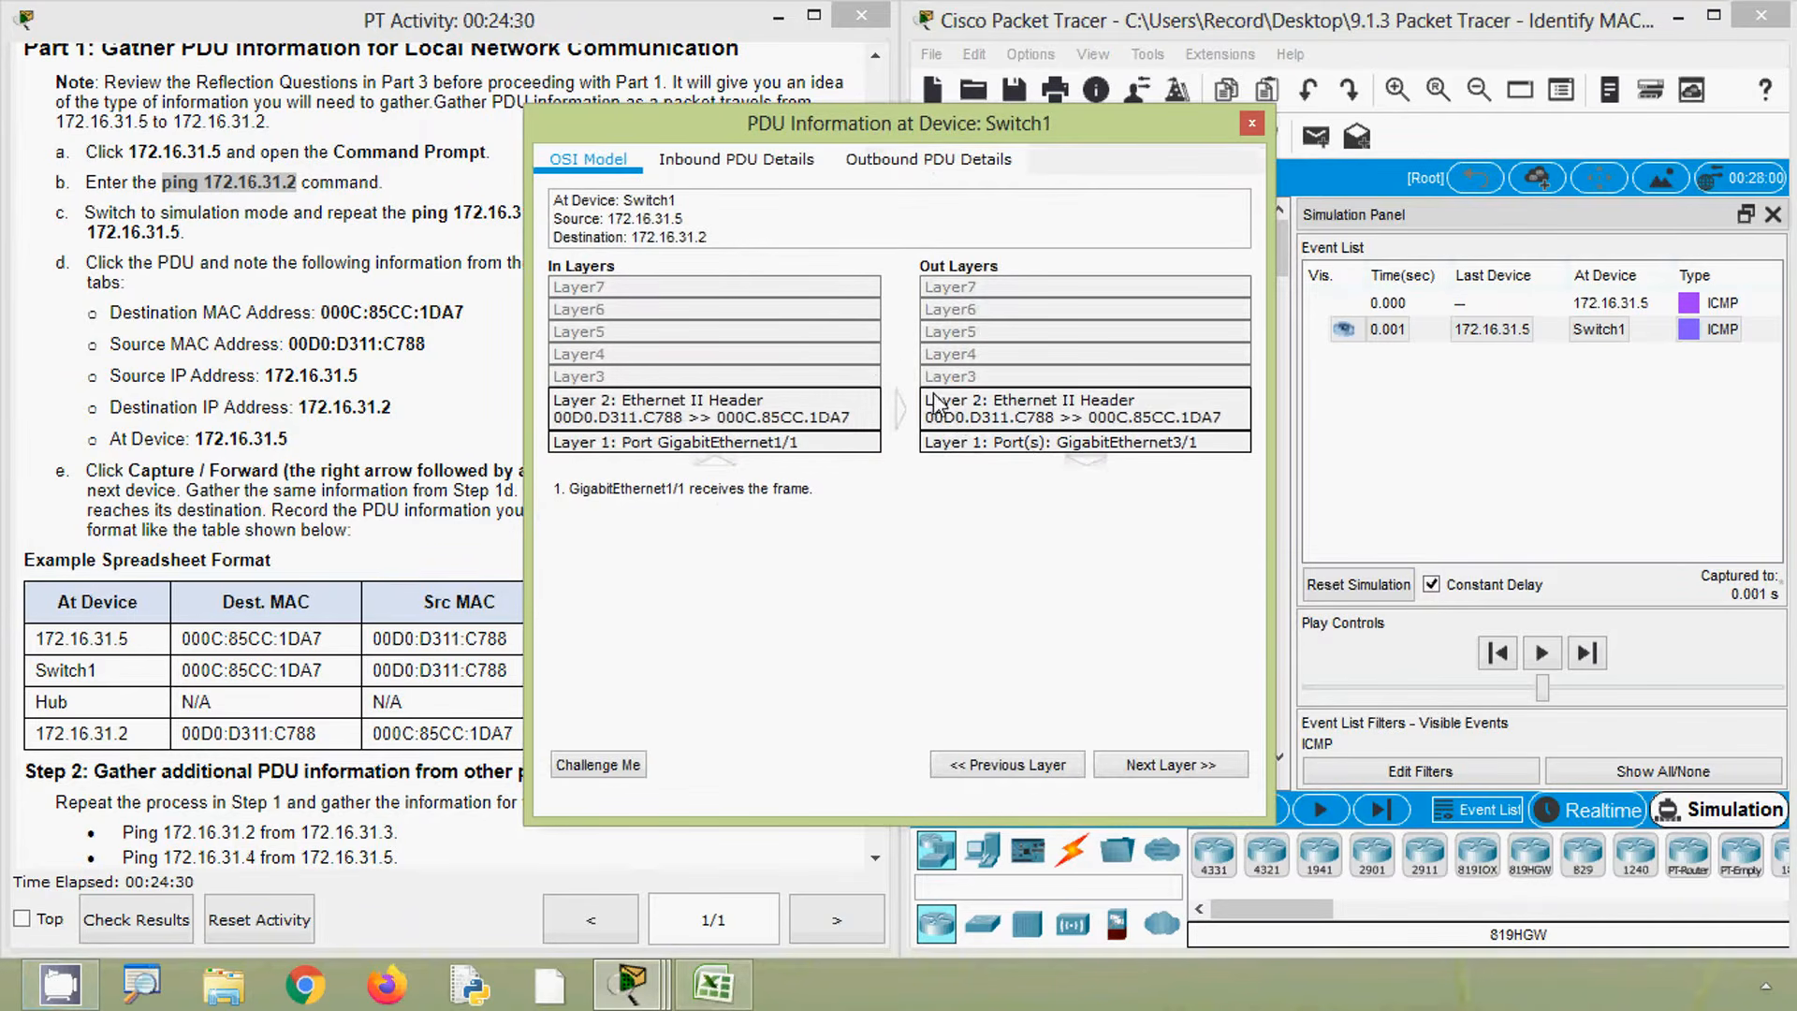
{"action": "left_click", "coordinate": [918, 165]}
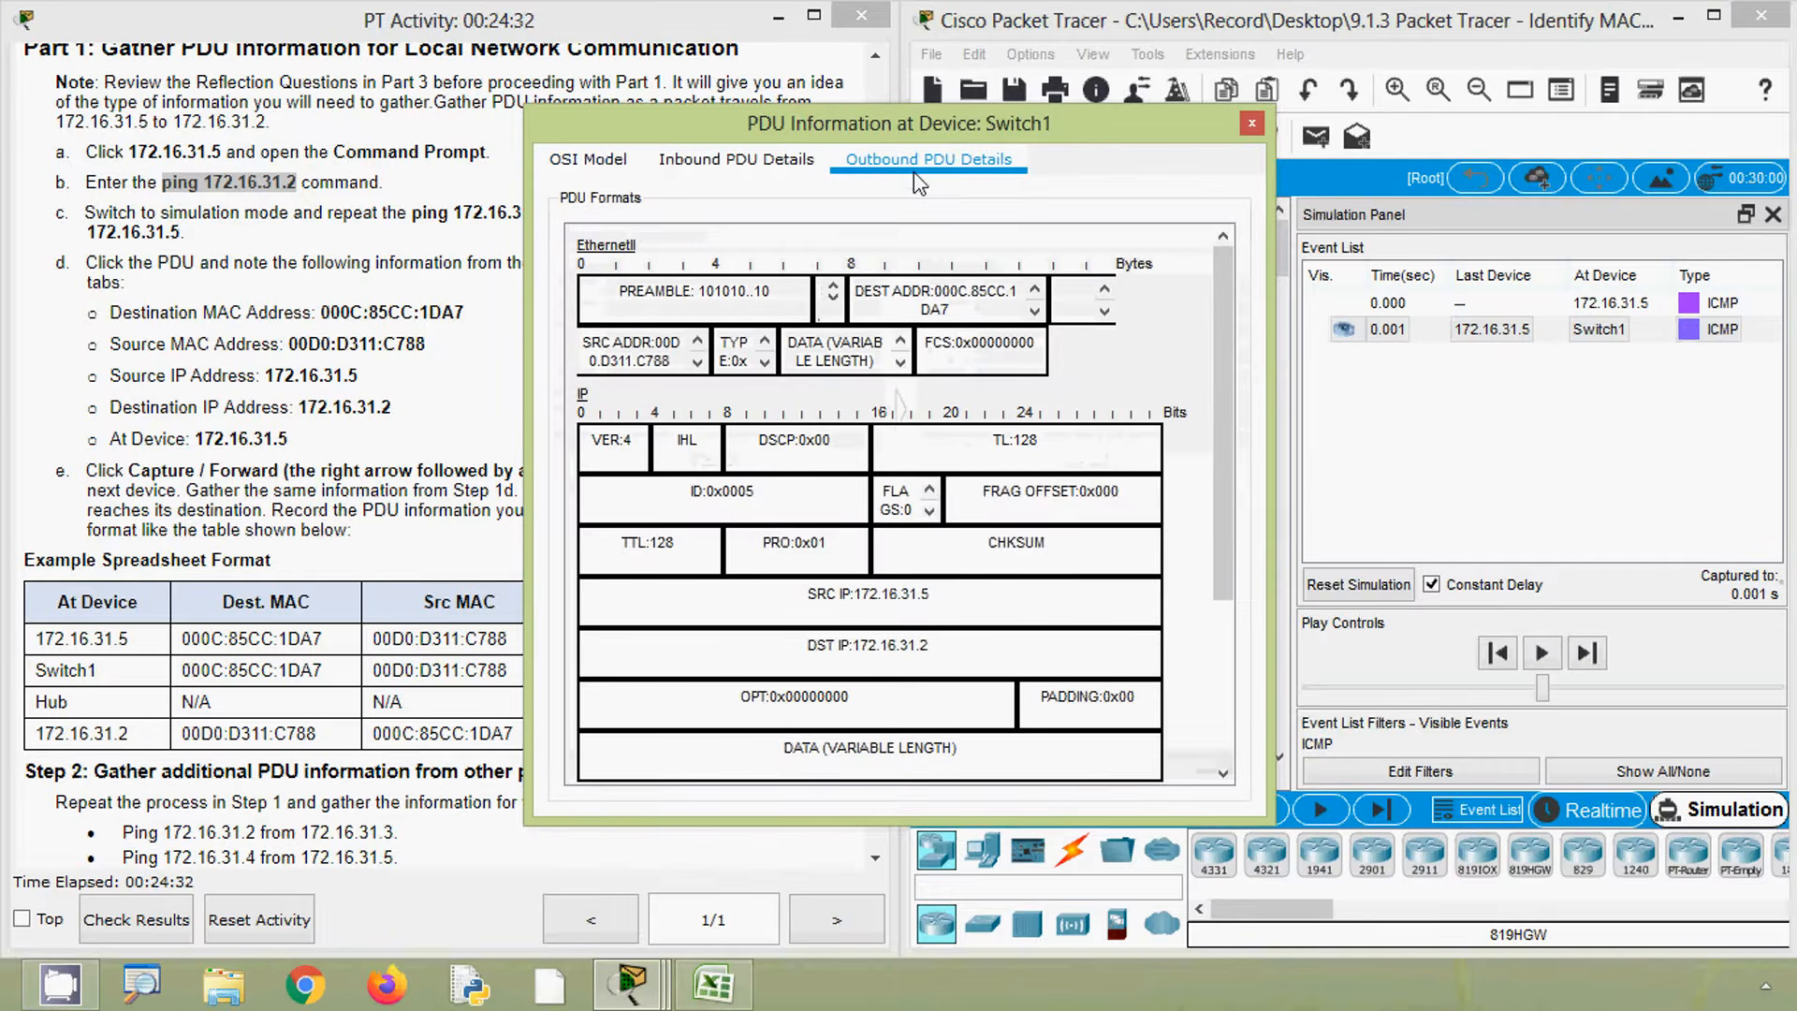
{"action": "left_click", "coordinate": [711, 982]}
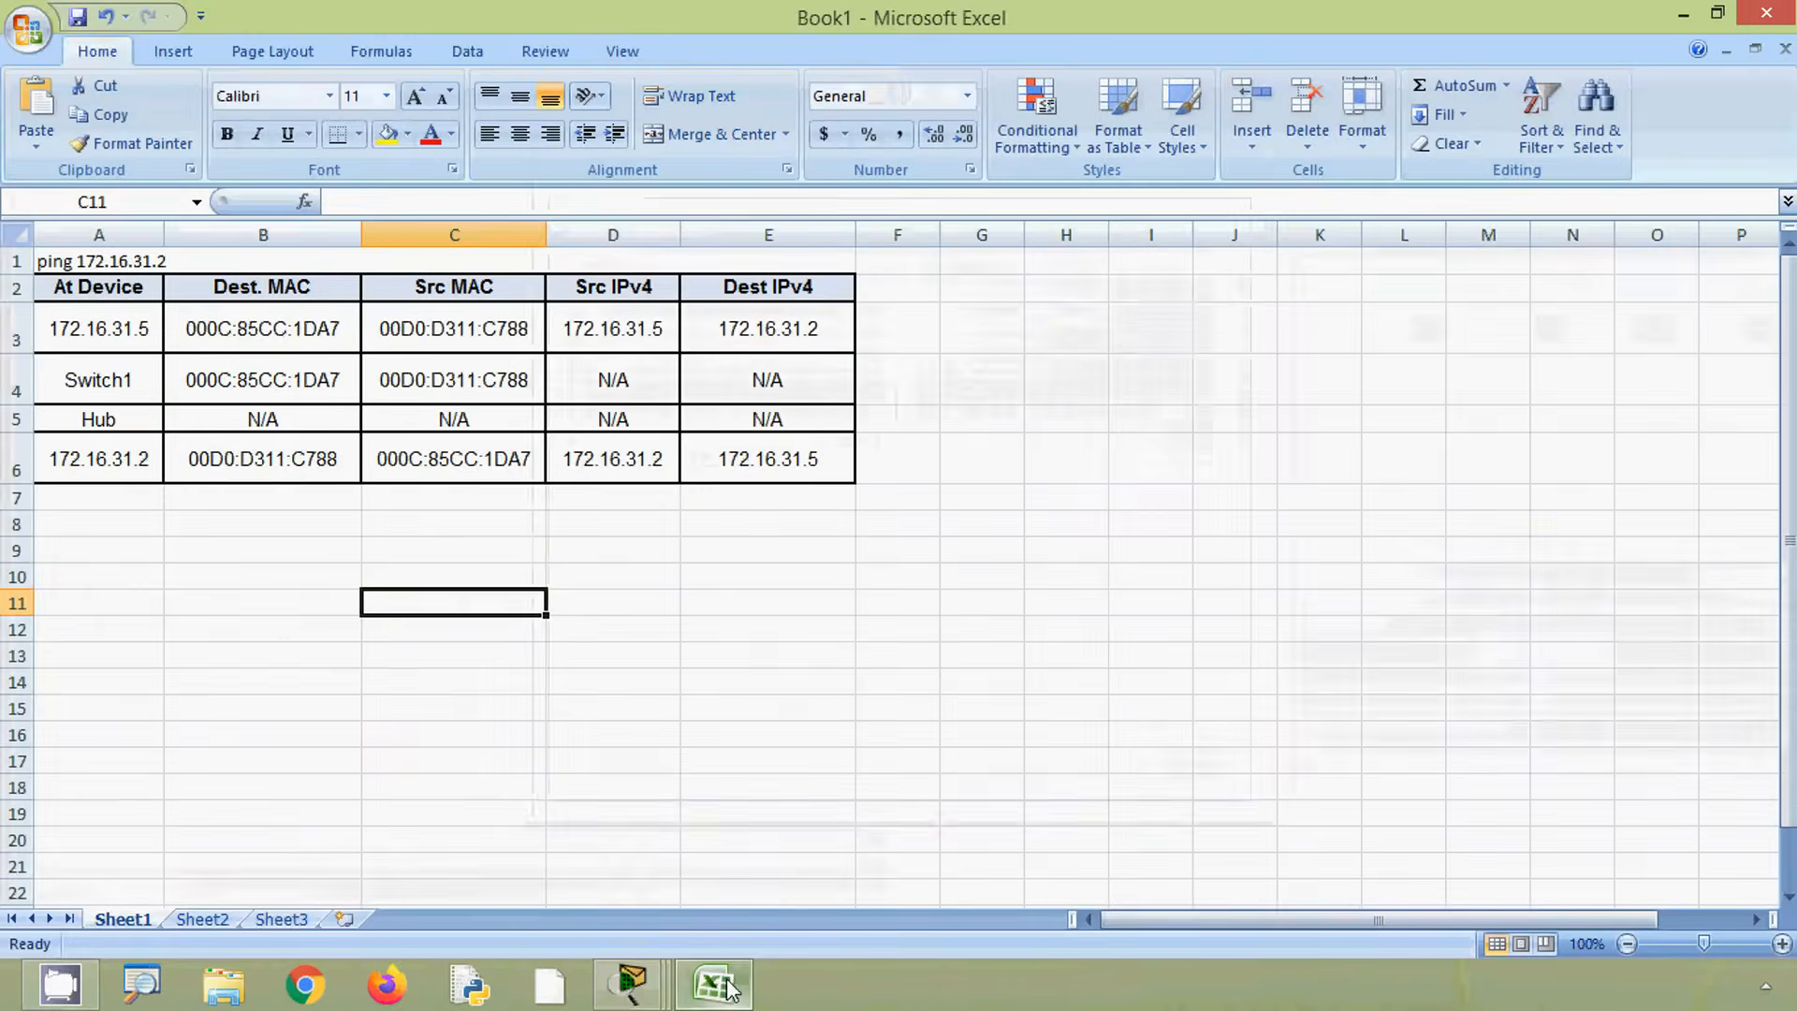
{"action": "mouse_move", "coordinate": [650, 991]}
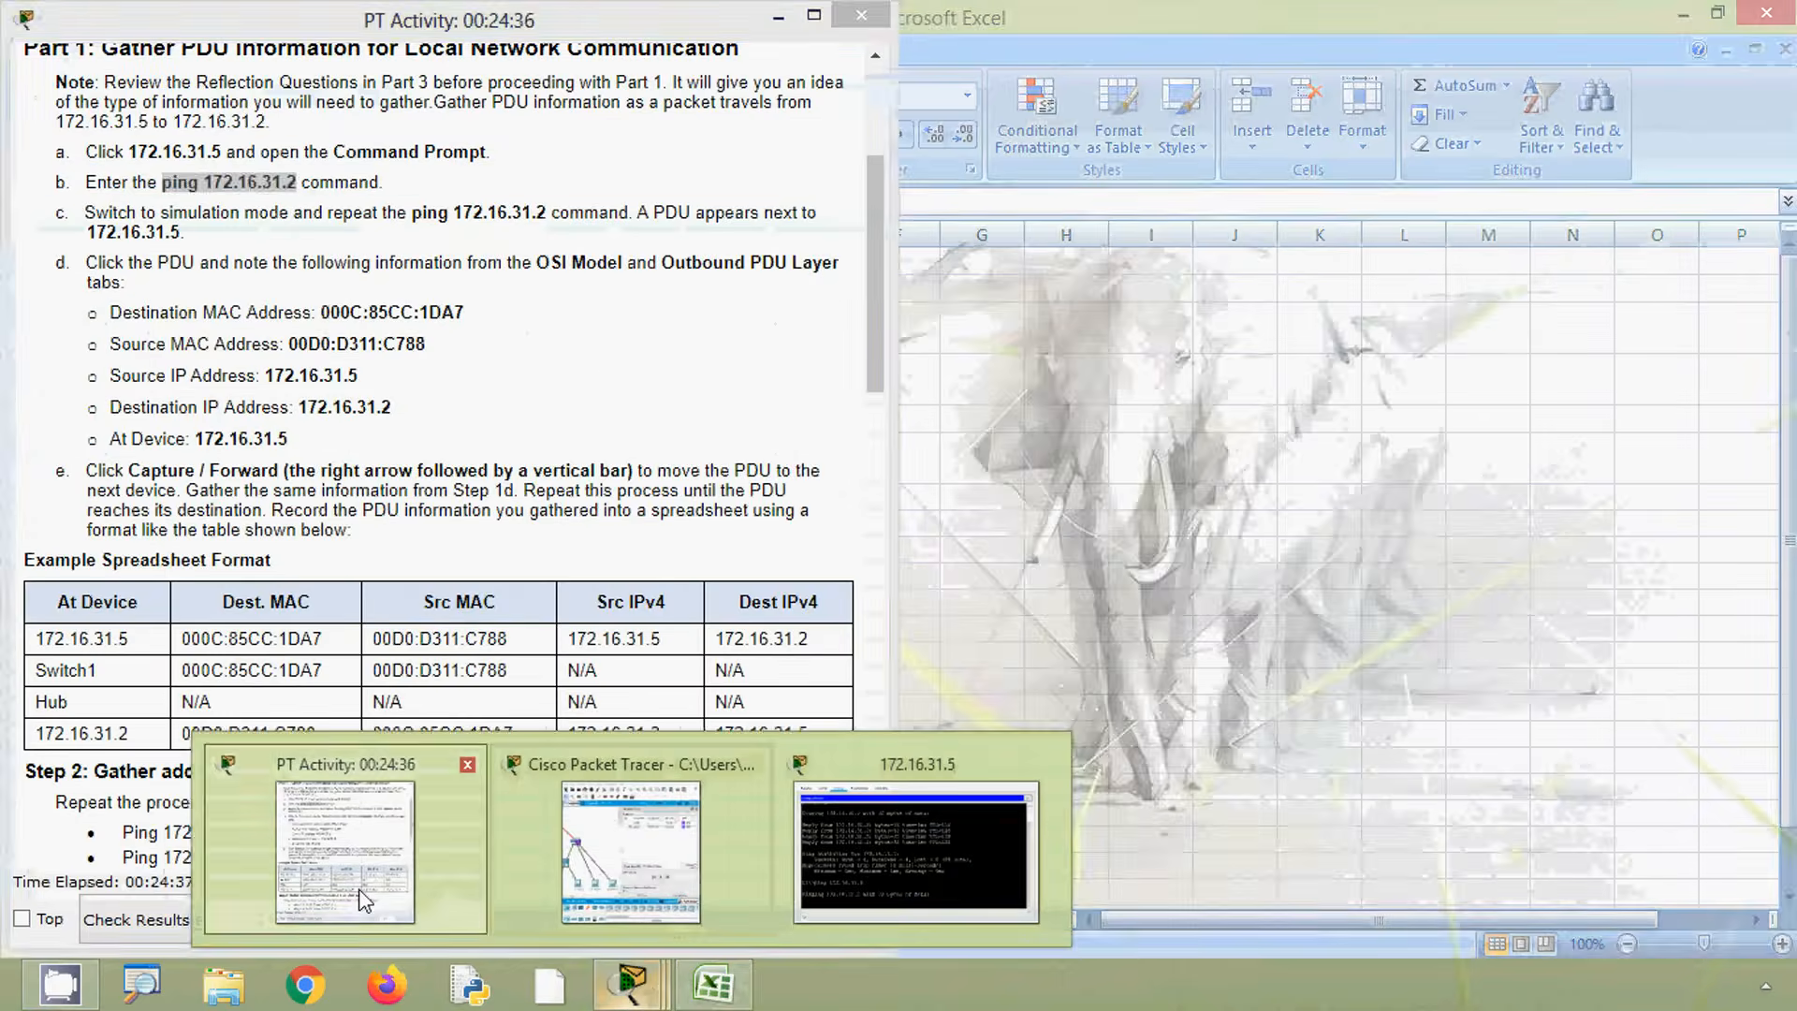
{"action": "left_click", "coordinate": [363, 901]}
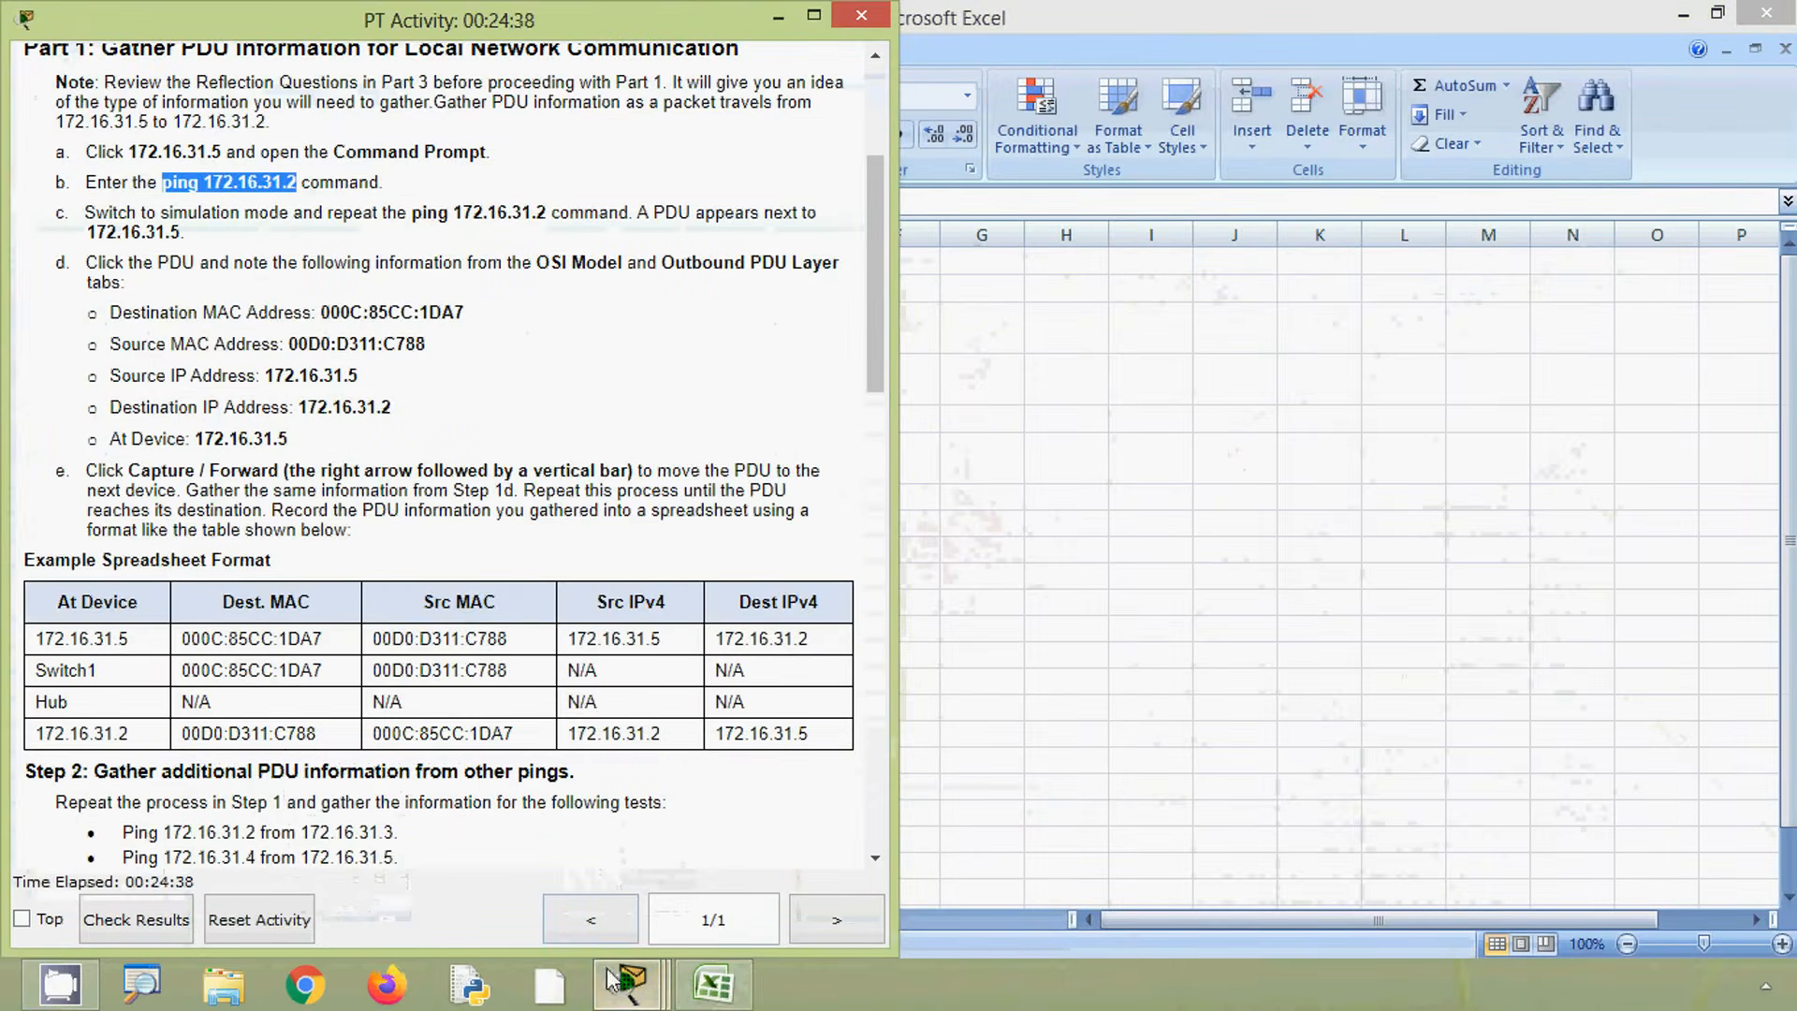
{"action": "left_click", "coordinate": [711, 983]}
{"action": "mouse_move", "coordinate": [626, 981]}
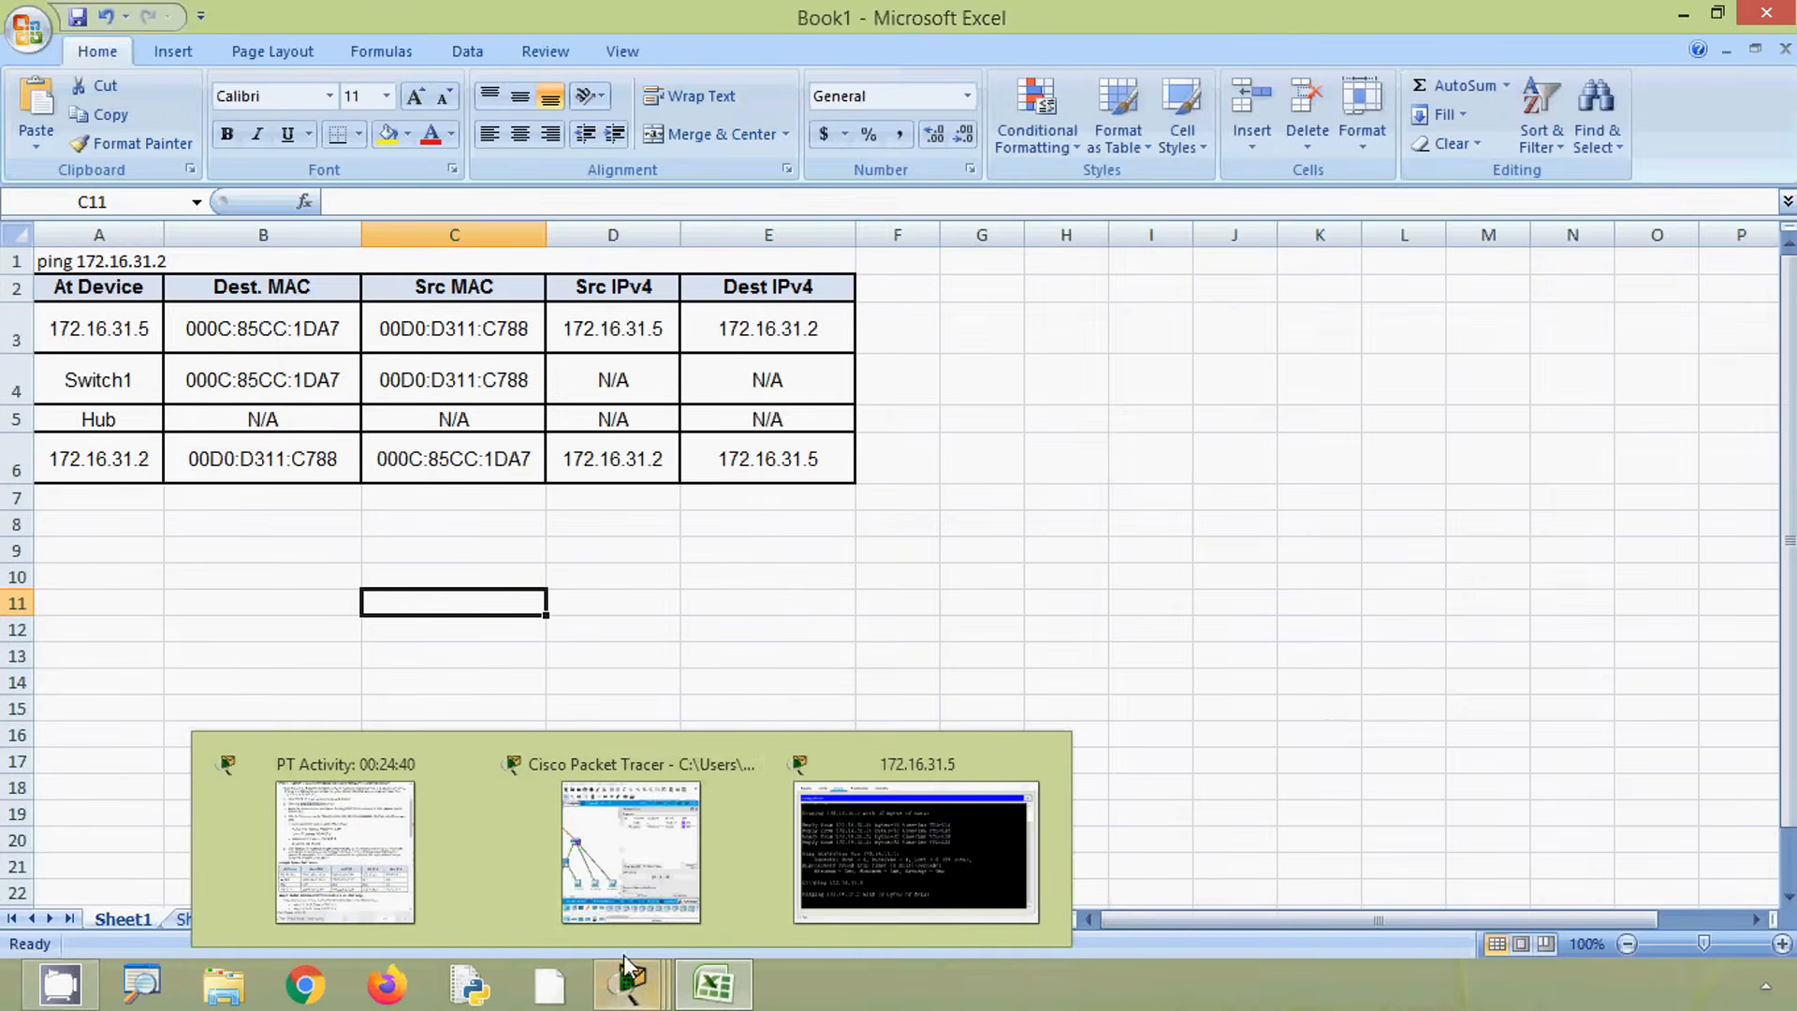
- Copy the destination MAC address from the Switch1 PDU's Outbound PDU Details
{"action": "left_click", "coordinate": [614, 893]}
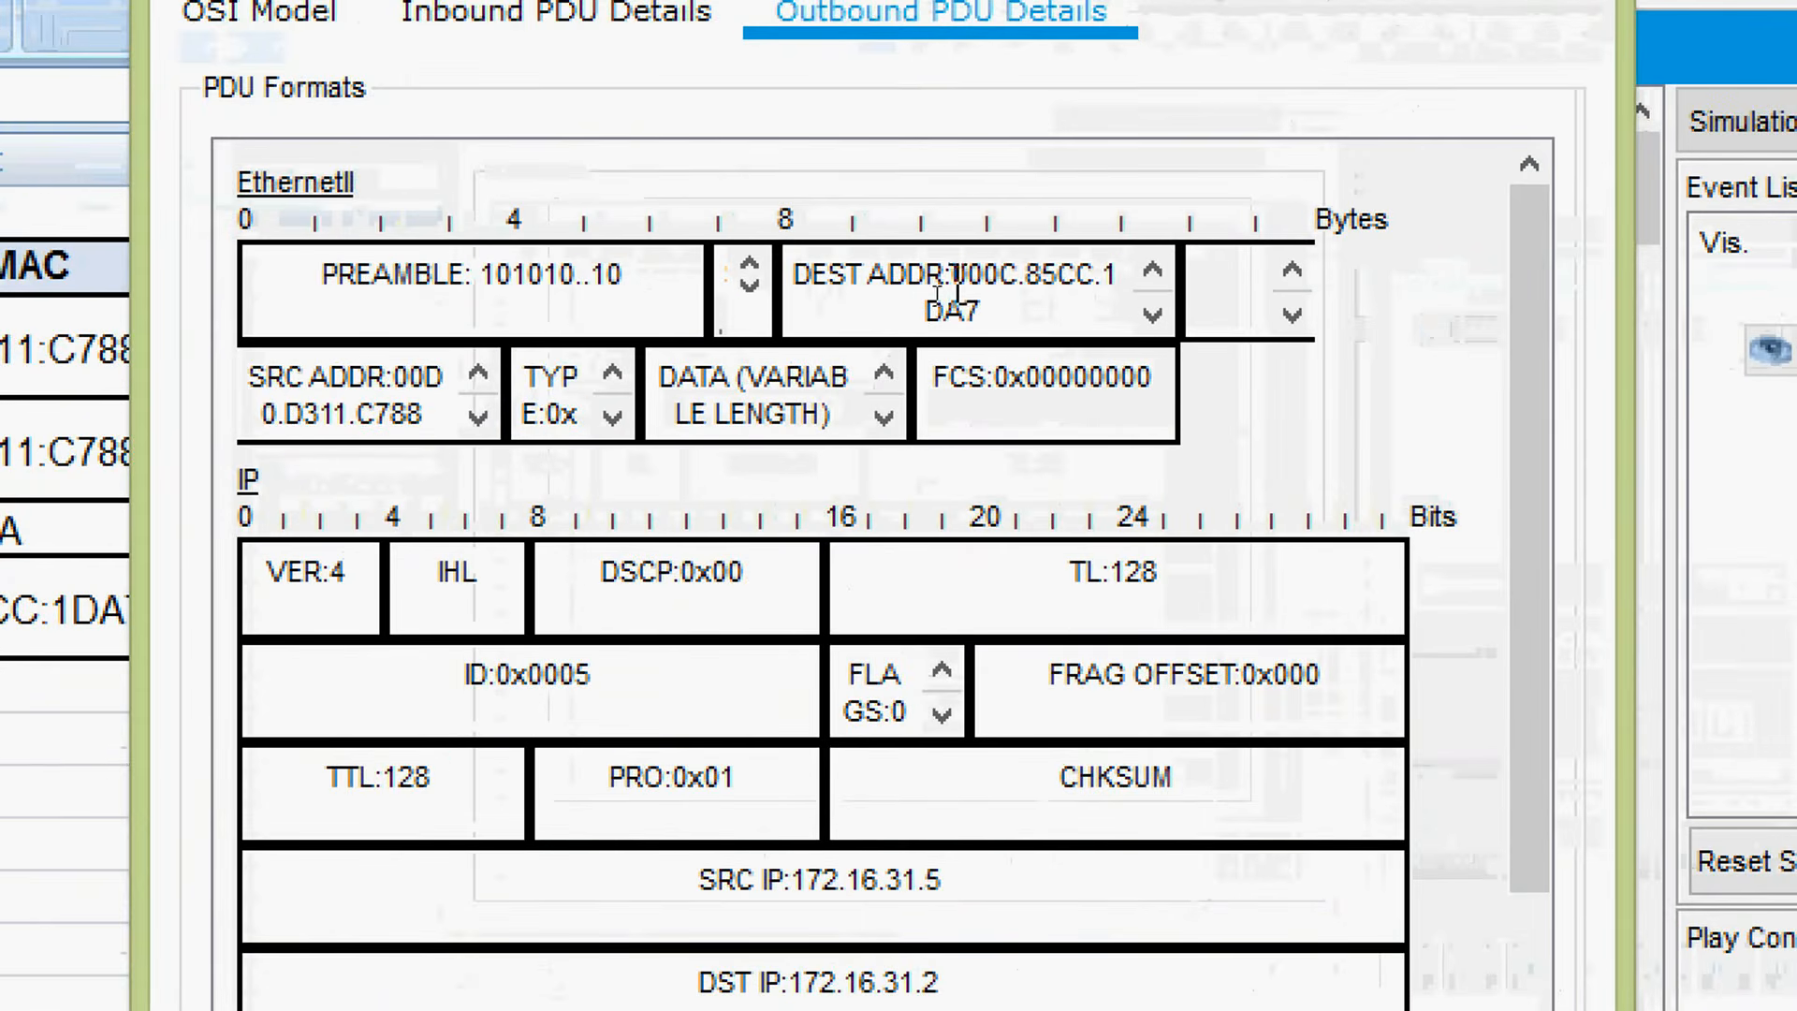
{"action": "left_click_drag", "start_coordinate": [952, 276], "coordinate": [989, 323]}
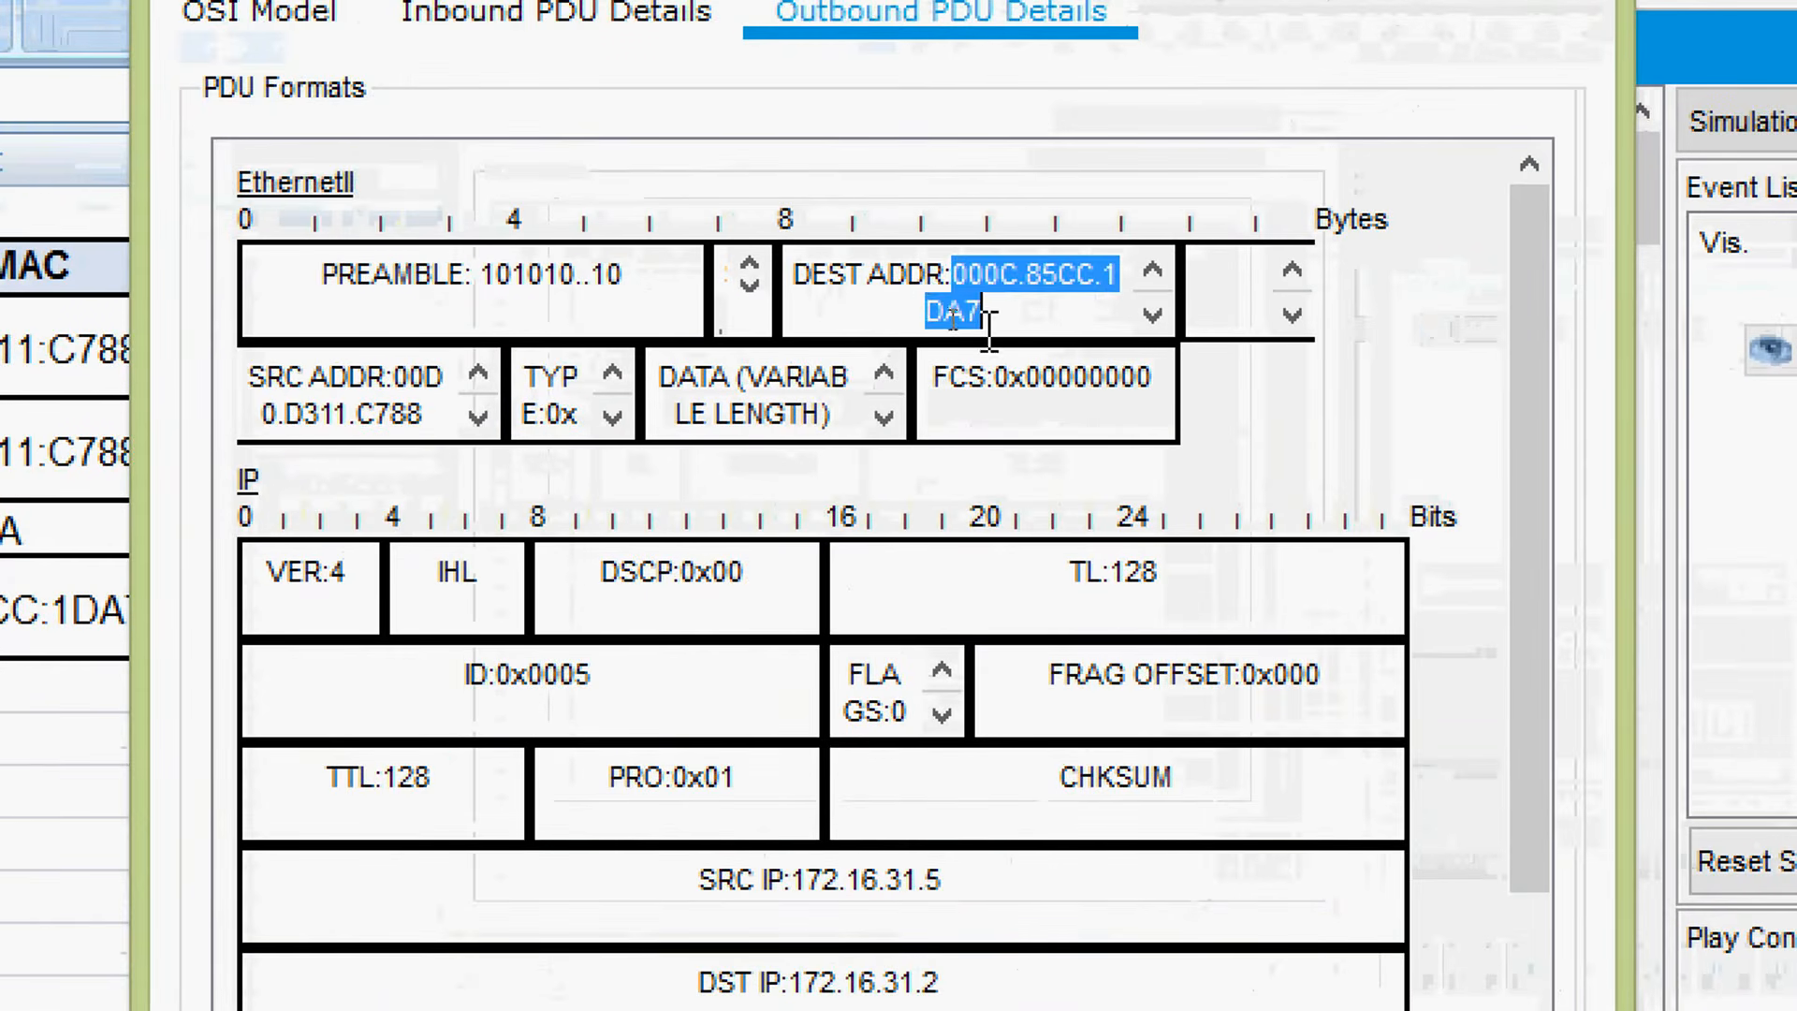
{"action": "right_click", "coordinate": [1000, 268]}
{"action": "left_click", "coordinate": [1053, 299]}
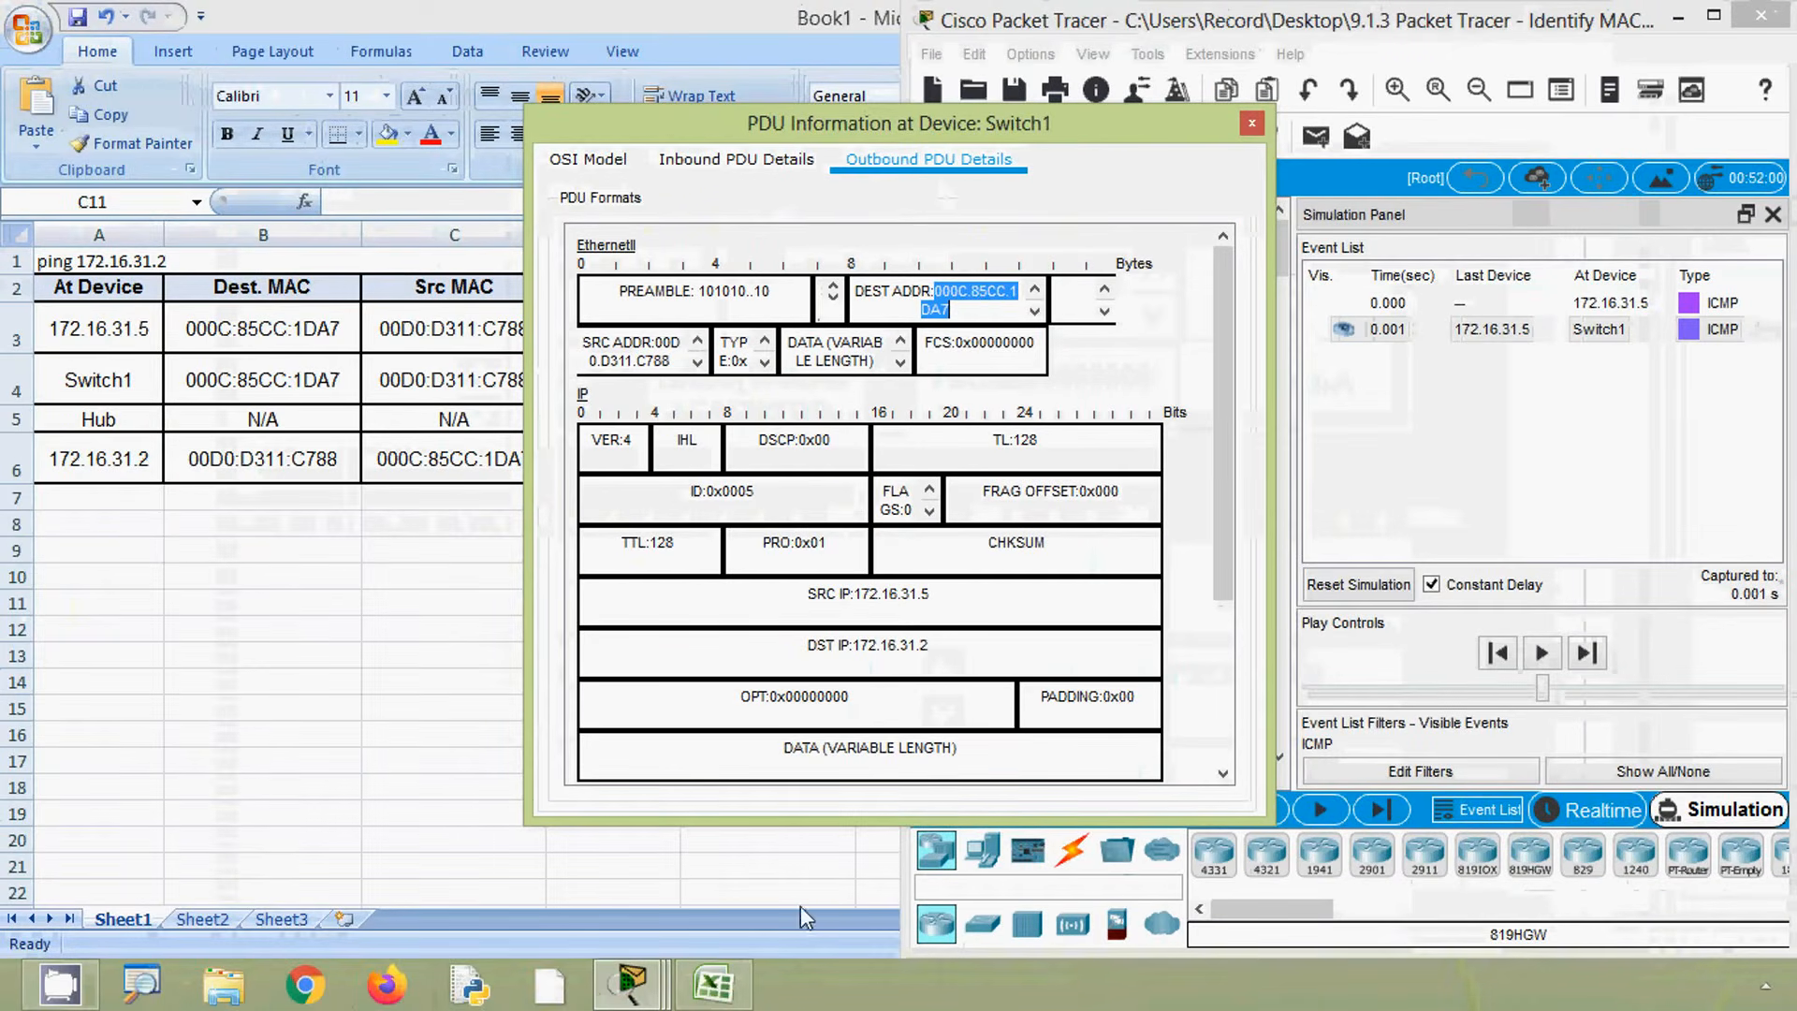
- Paste the copied destination MAC address into cell G4 of the worksheet
{"action": "left_click", "coordinate": [738, 992]}
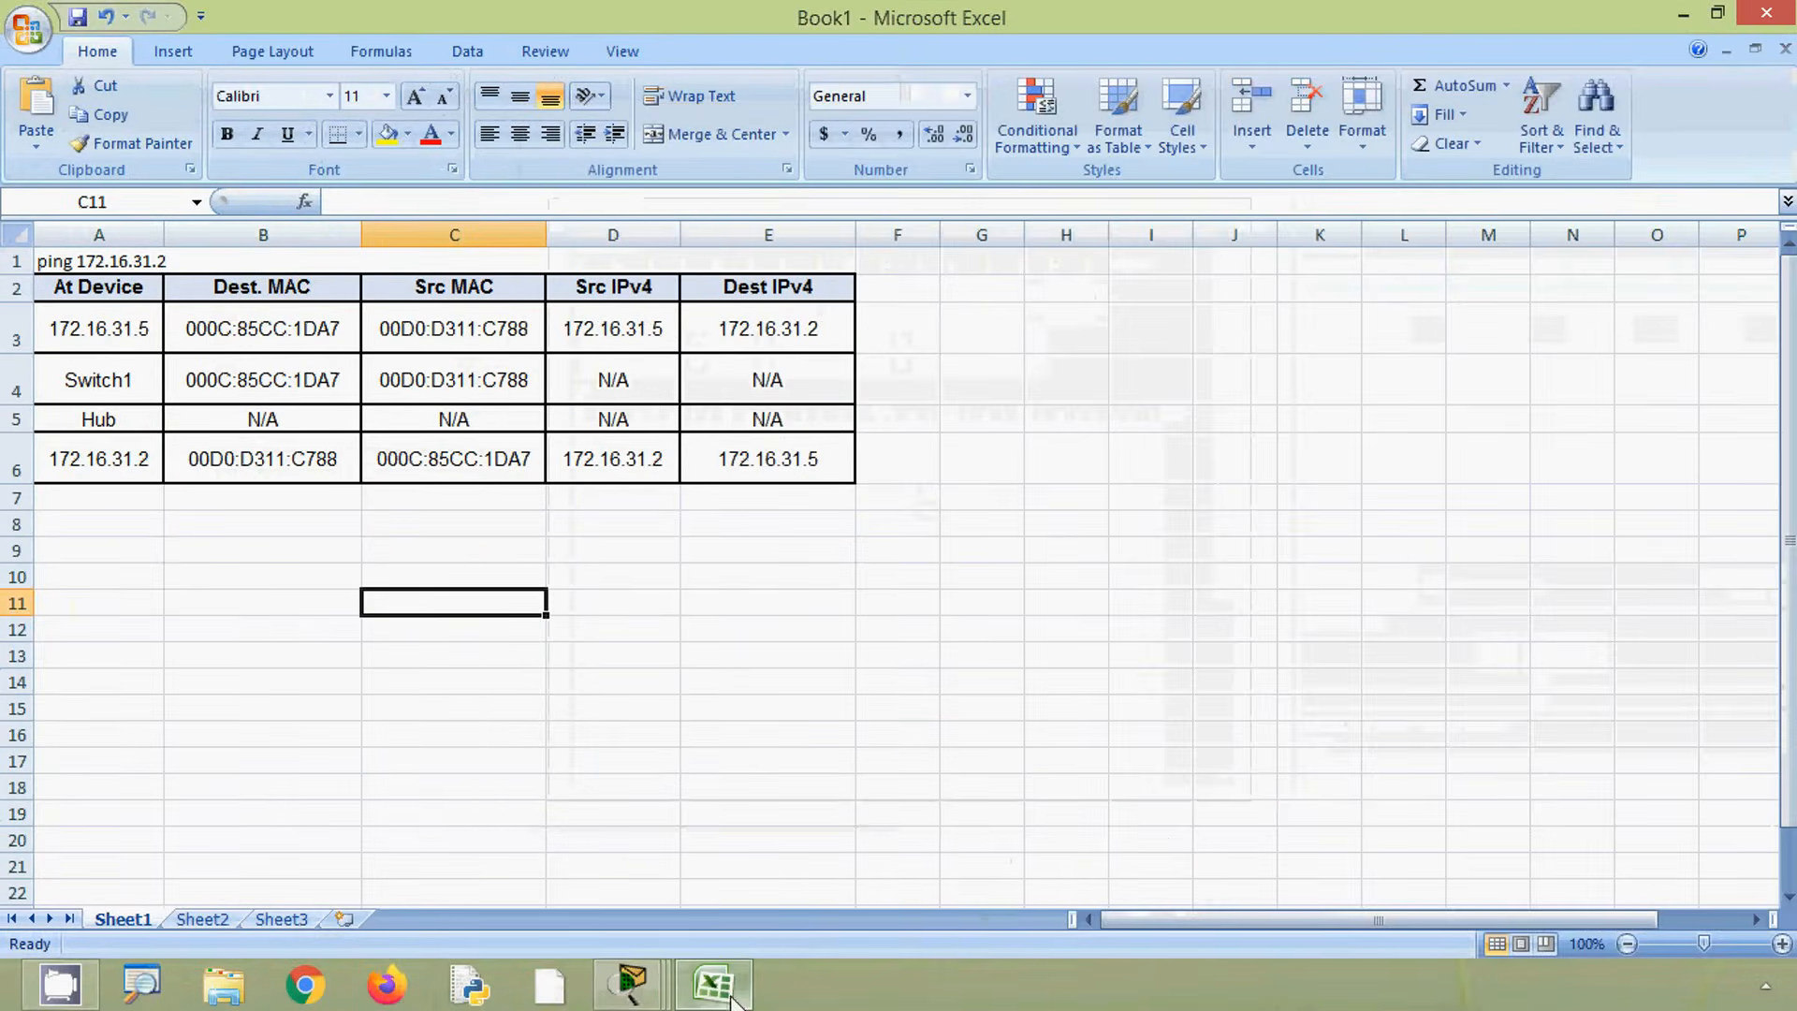
{"action": "left_click", "coordinate": [111, 398]}
{"action": "left_click", "coordinate": [226, 383]}
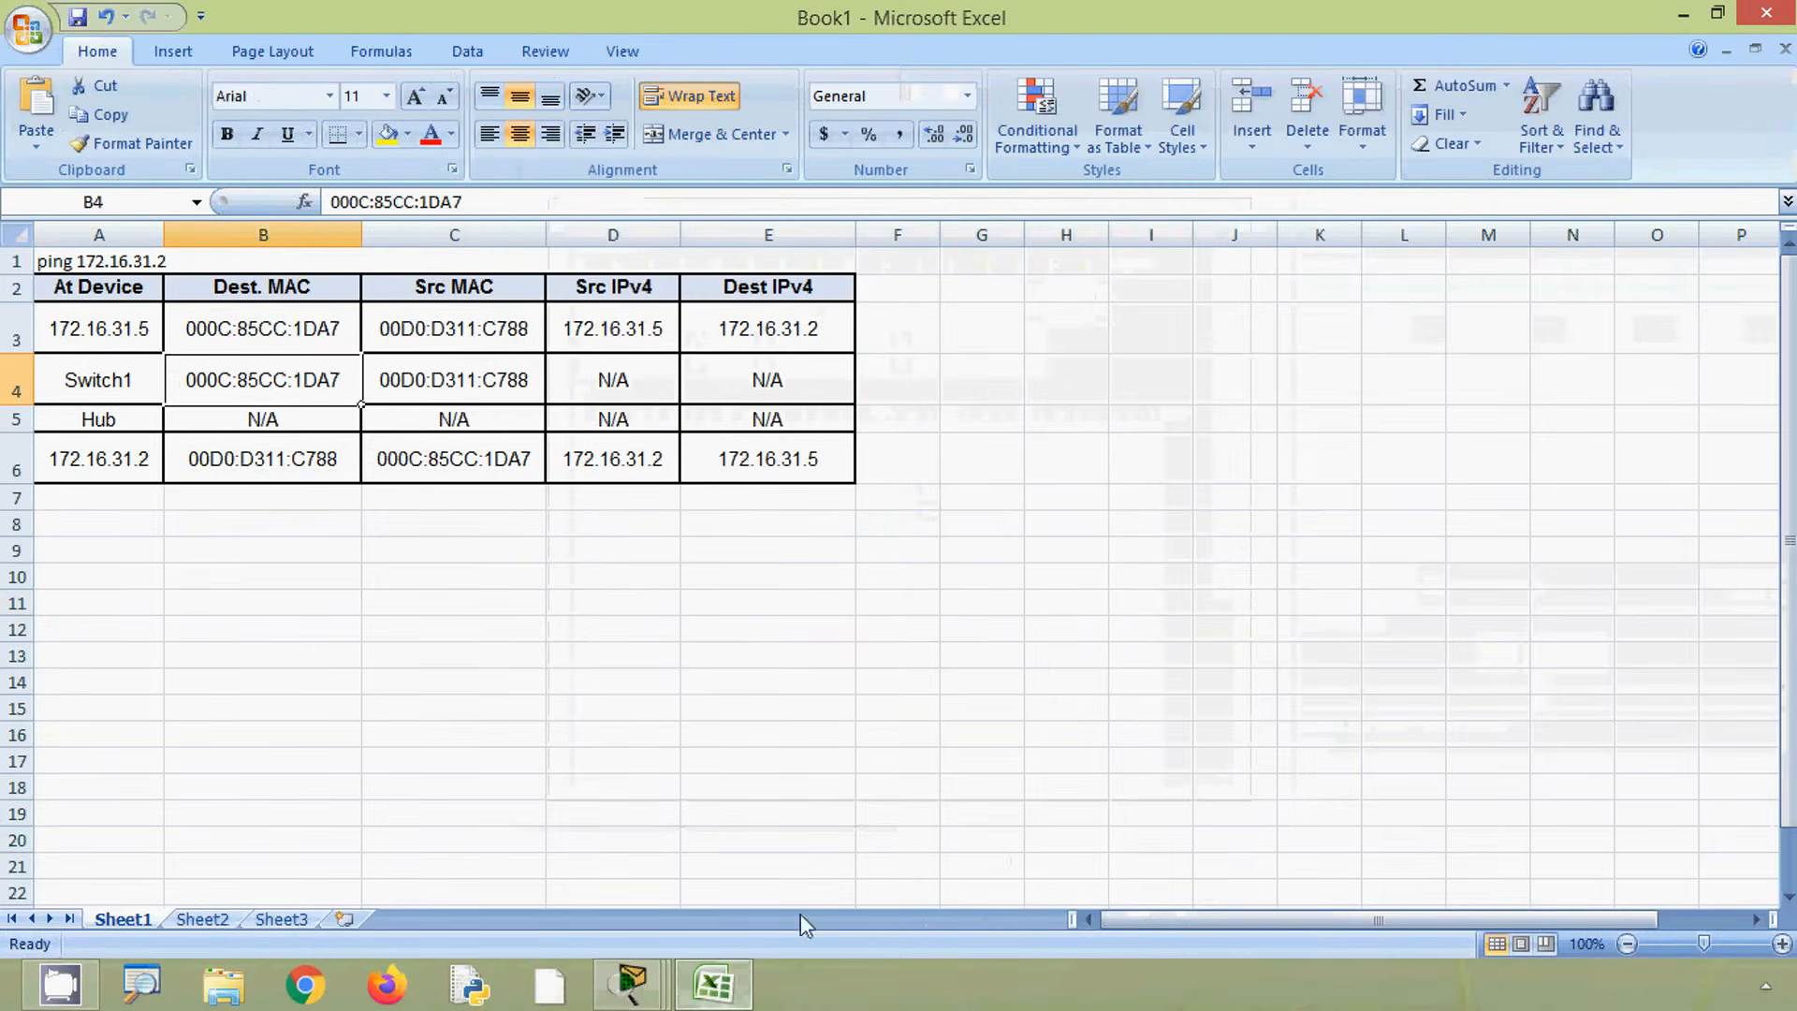
{"action": "left_click", "coordinate": [707, 994]}
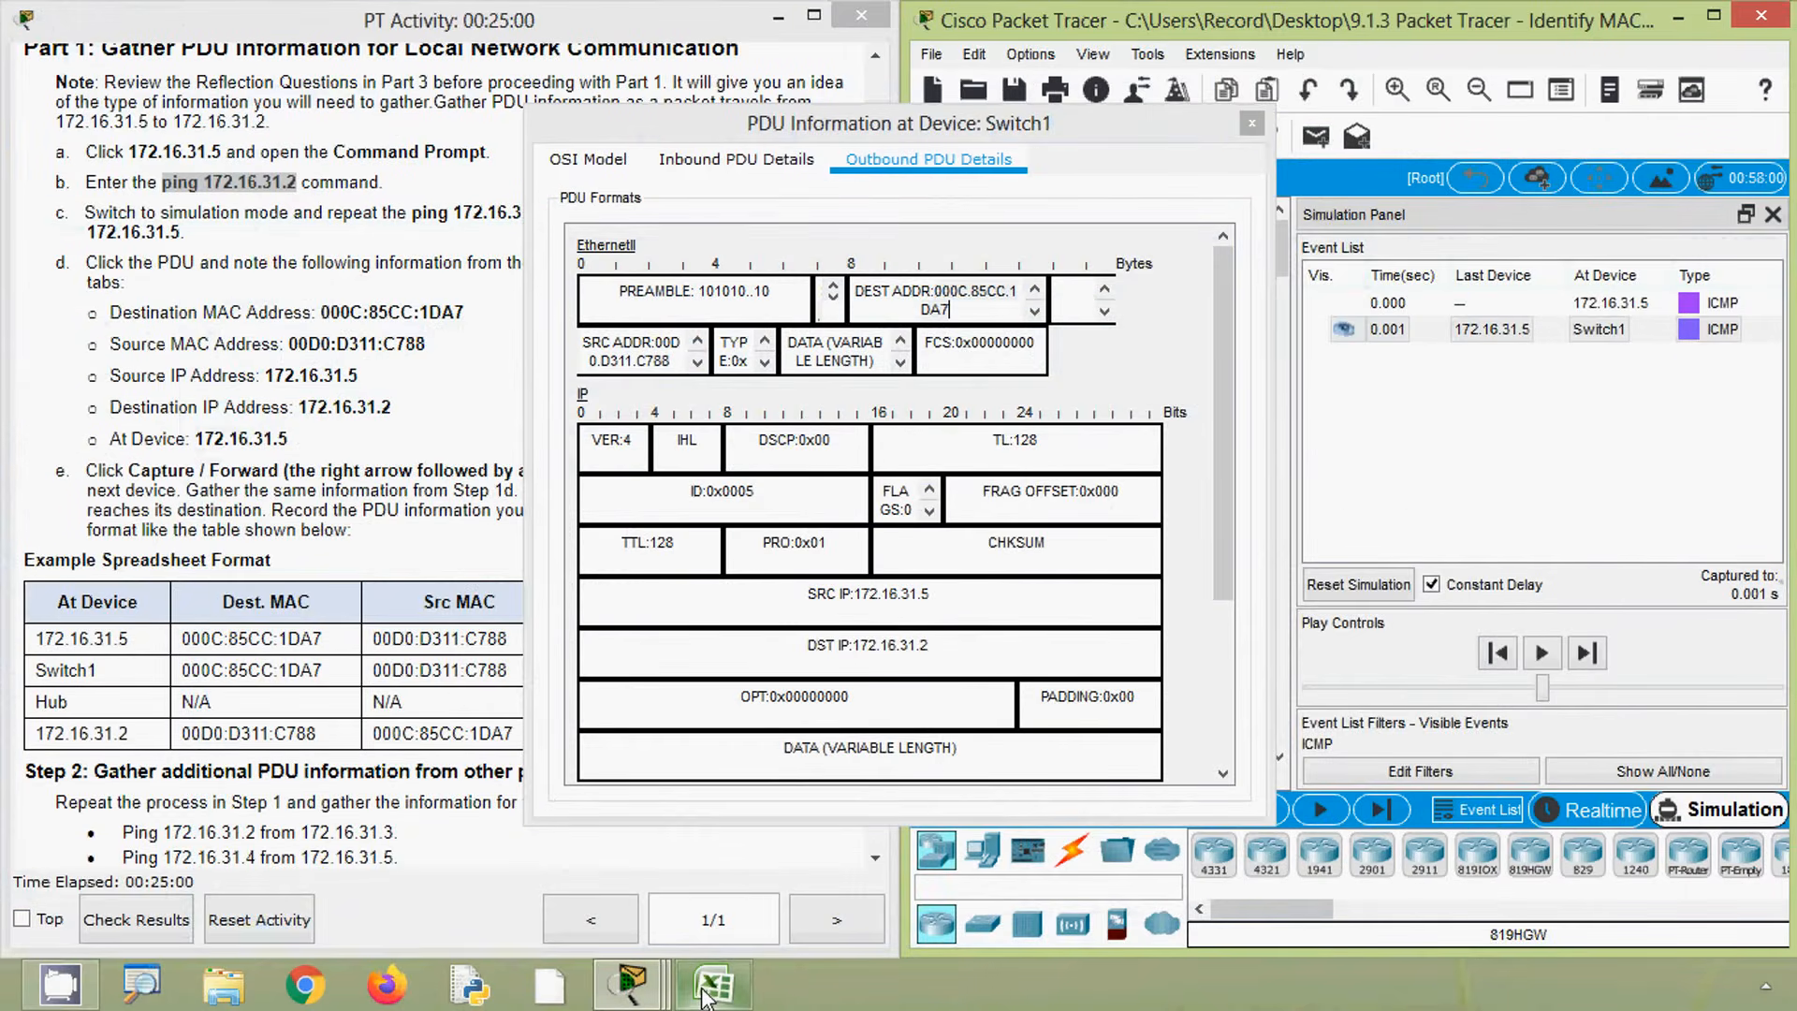
{"action": "left_click", "coordinate": [706, 994]}
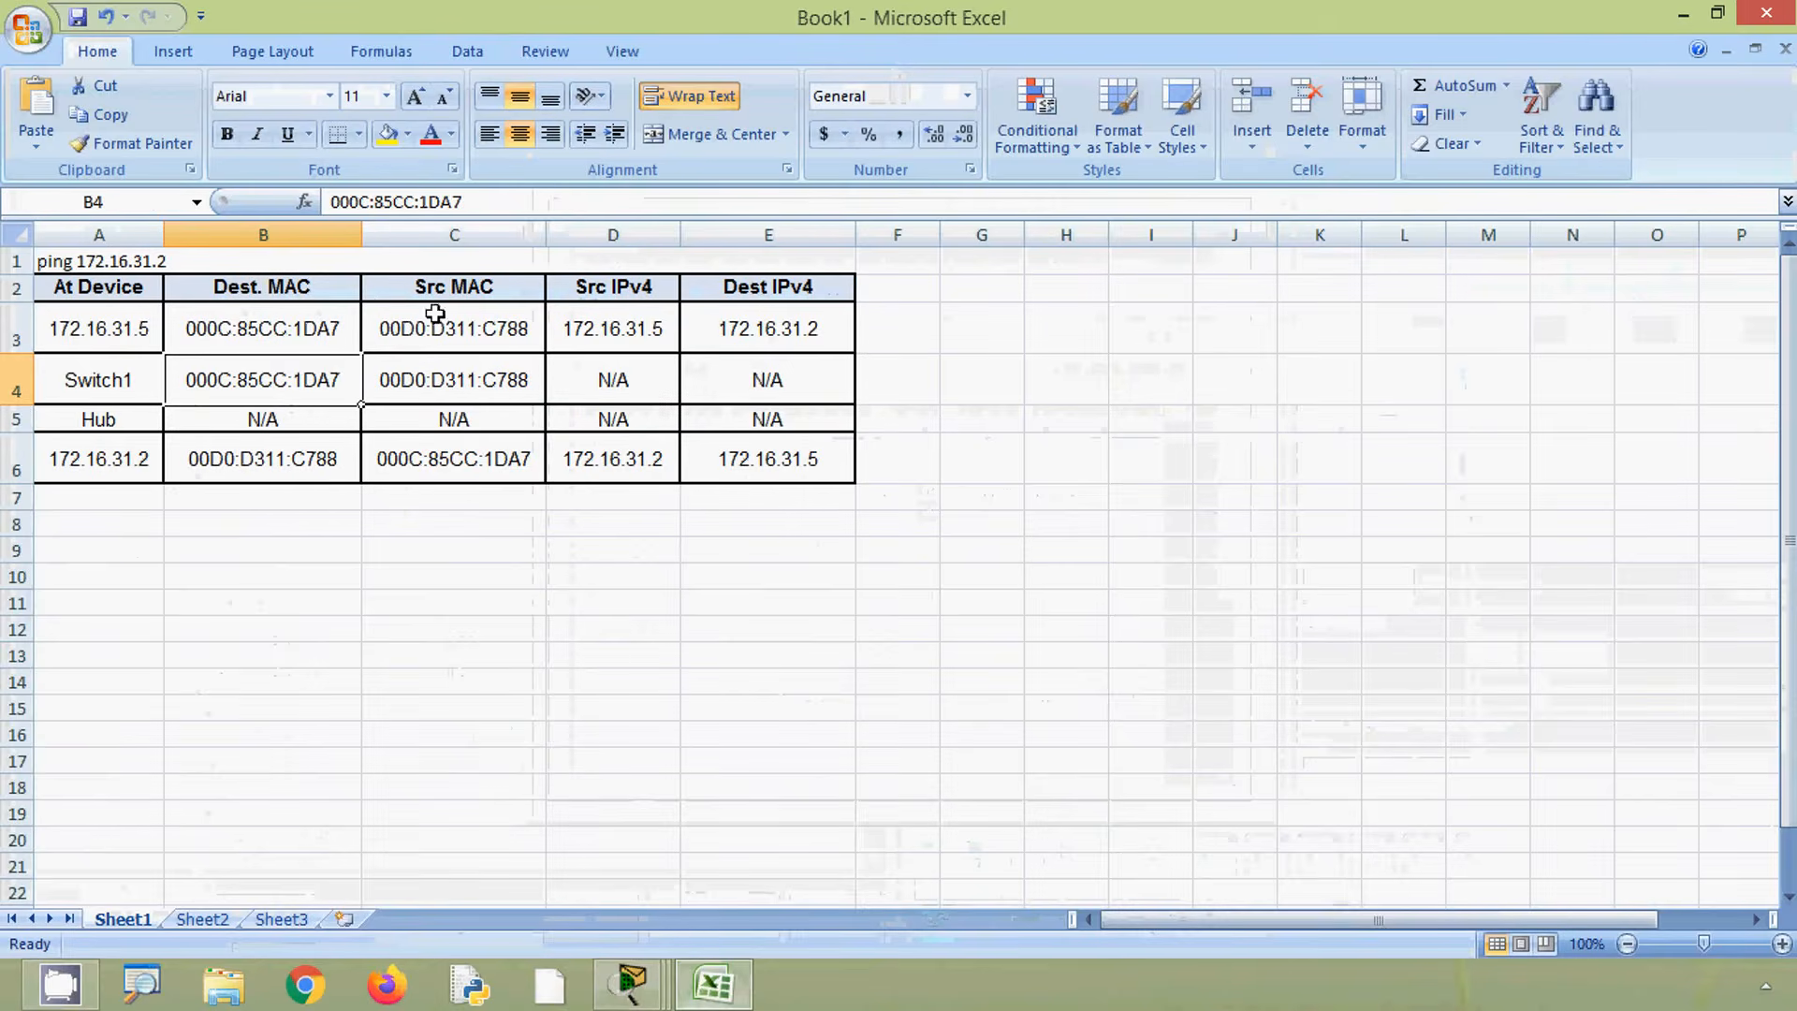
{"action": "left_click", "coordinate": [994, 380]}
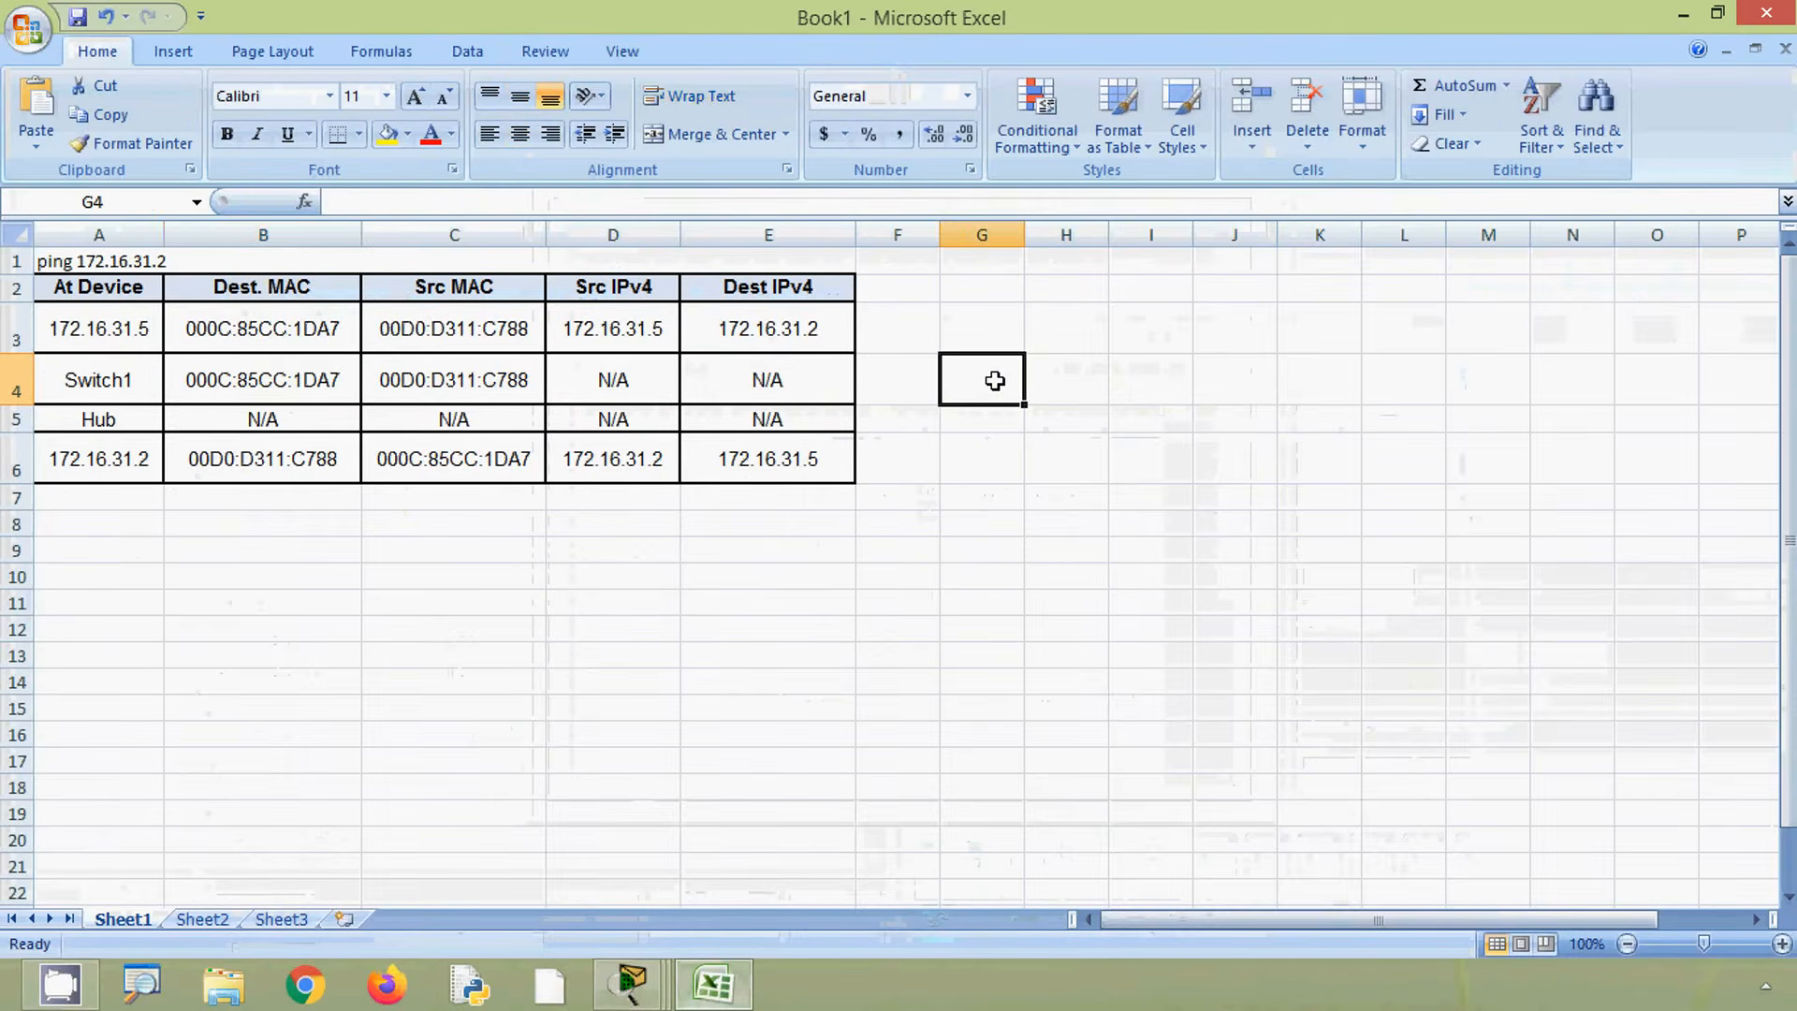
{"action": "key", "text": "ctrl+v"}
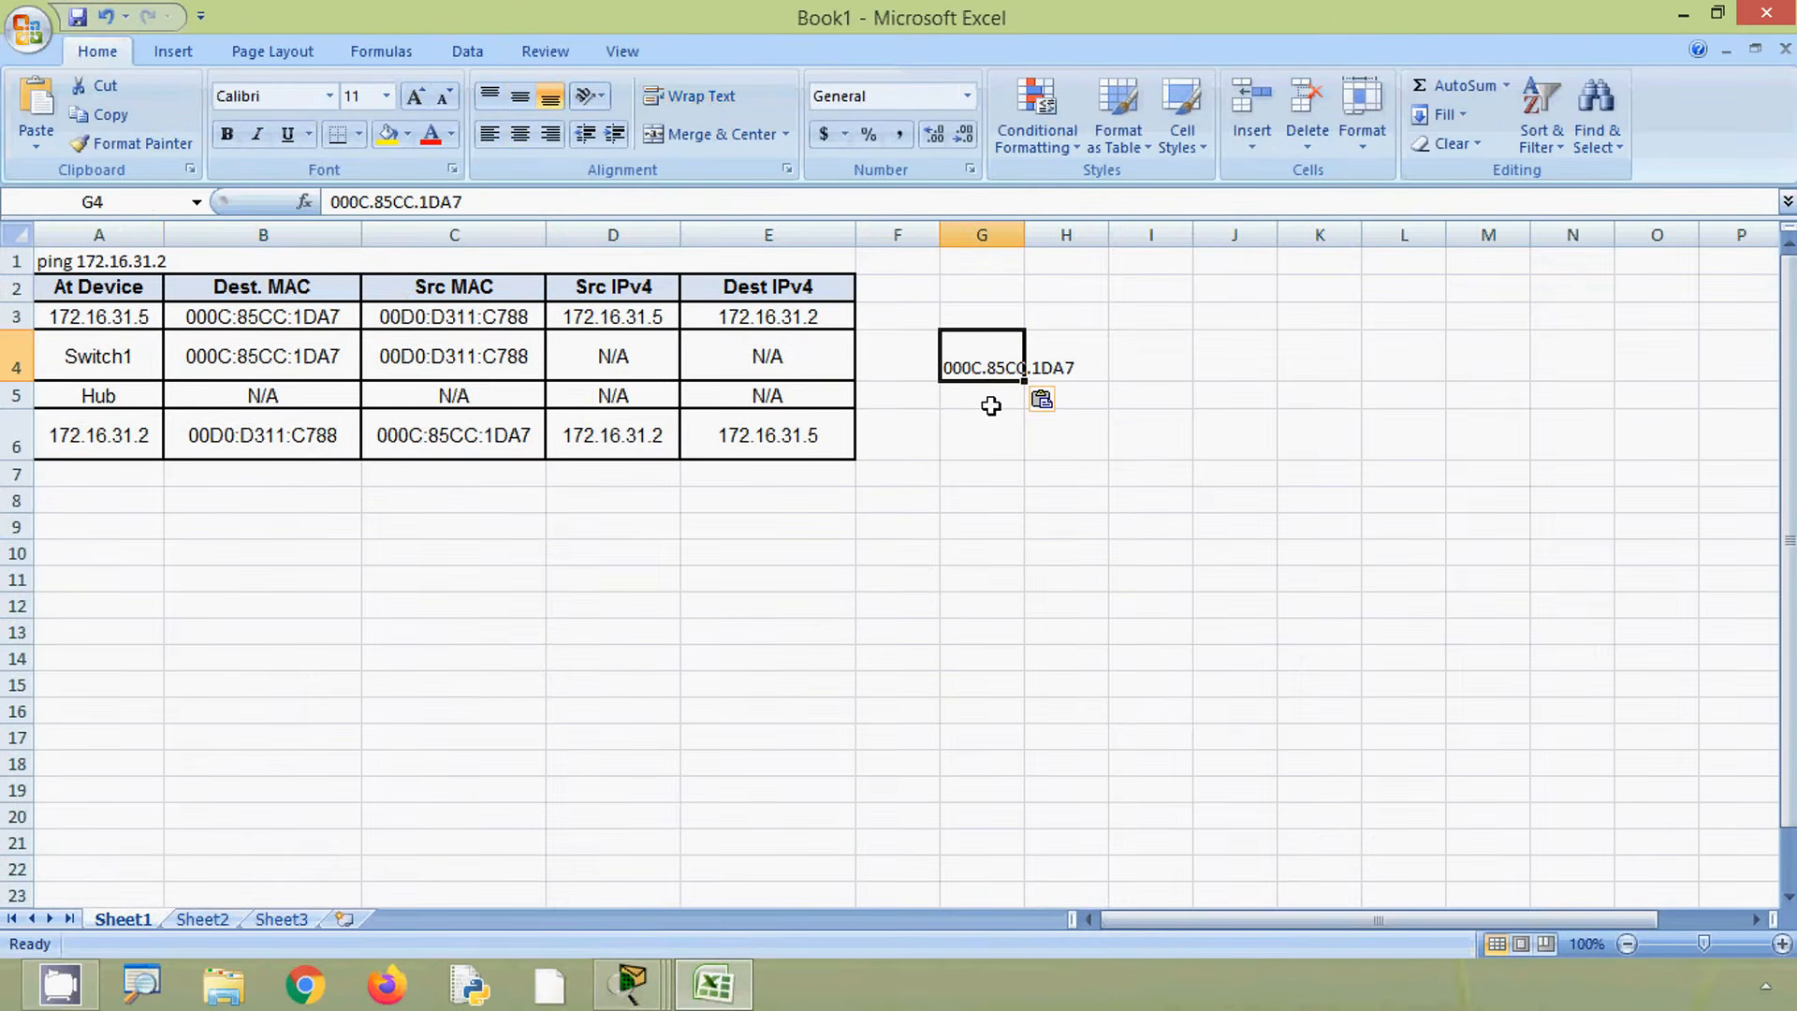
- Restore the Excel window to a smaller size and move it beside the Packet Tracer window
{"action": "left_click", "coordinate": [293, 356]}
{"action": "left_click", "coordinate": [436, 361]}
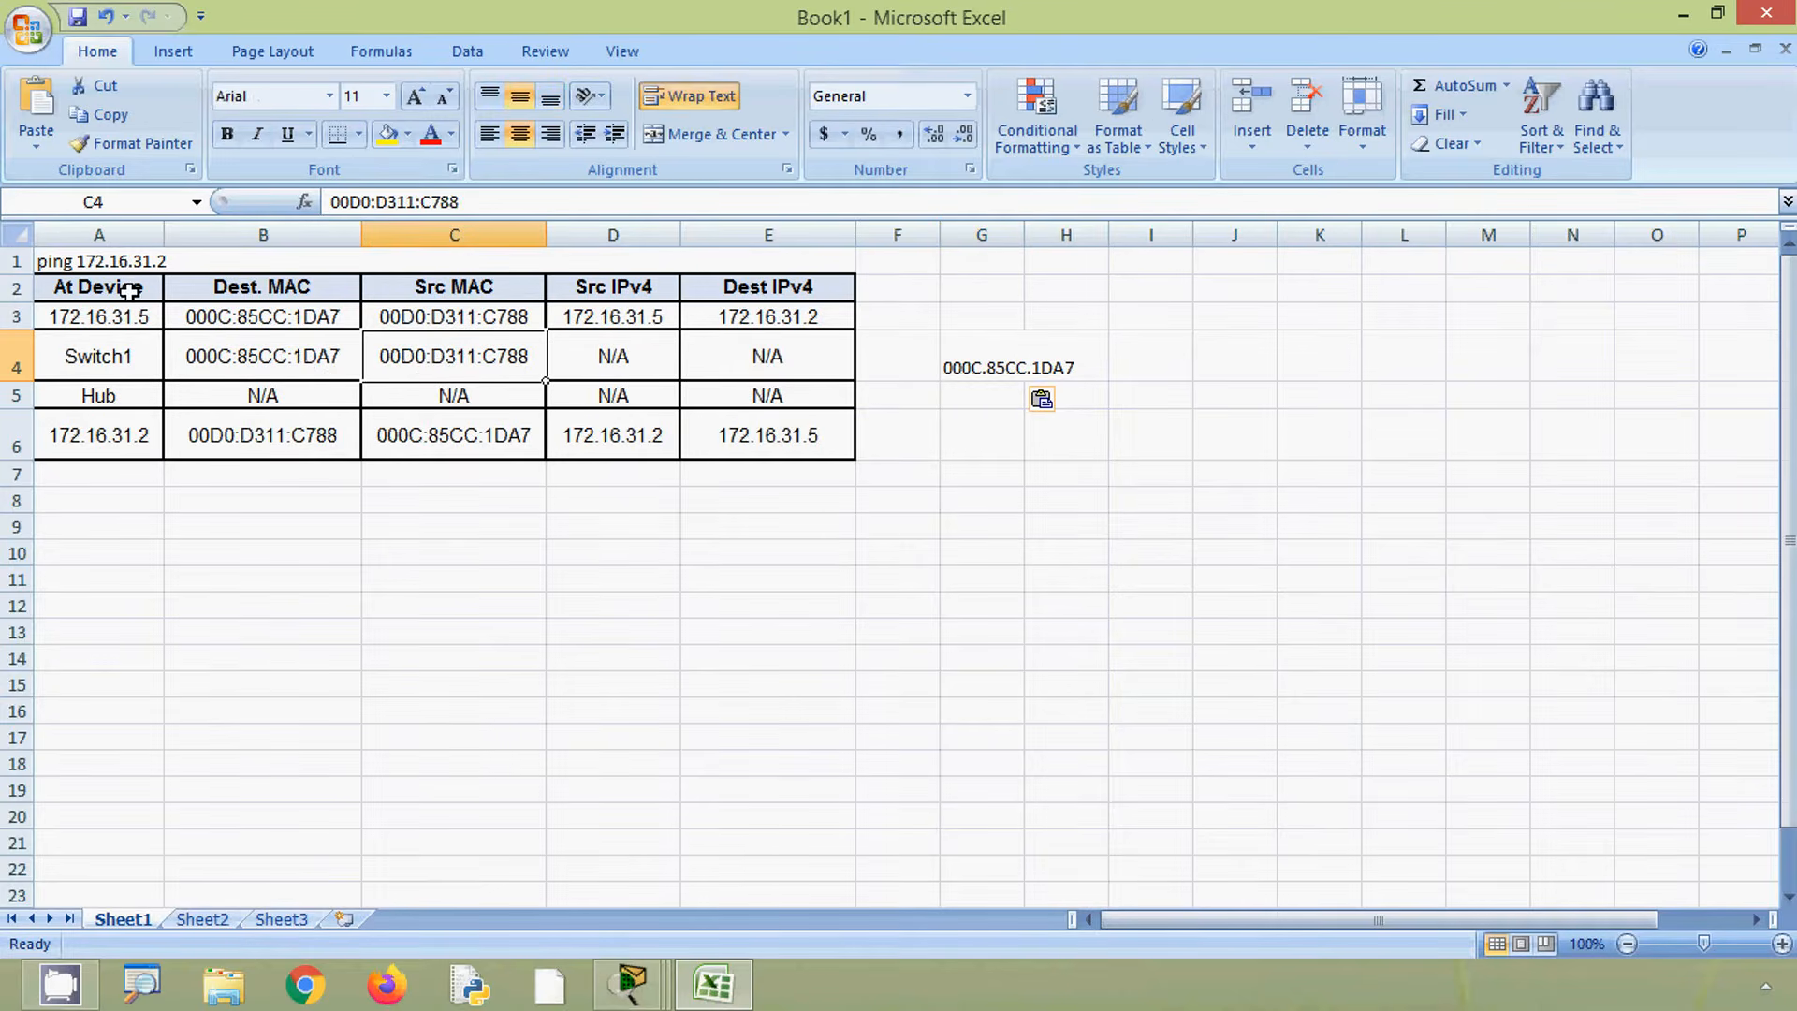
{"action": "left_click_drag", "start_coordinate": [129, 292], "coordinate": [734, 441]}
{"action": "left_click", "coordinate": [800, 520]}
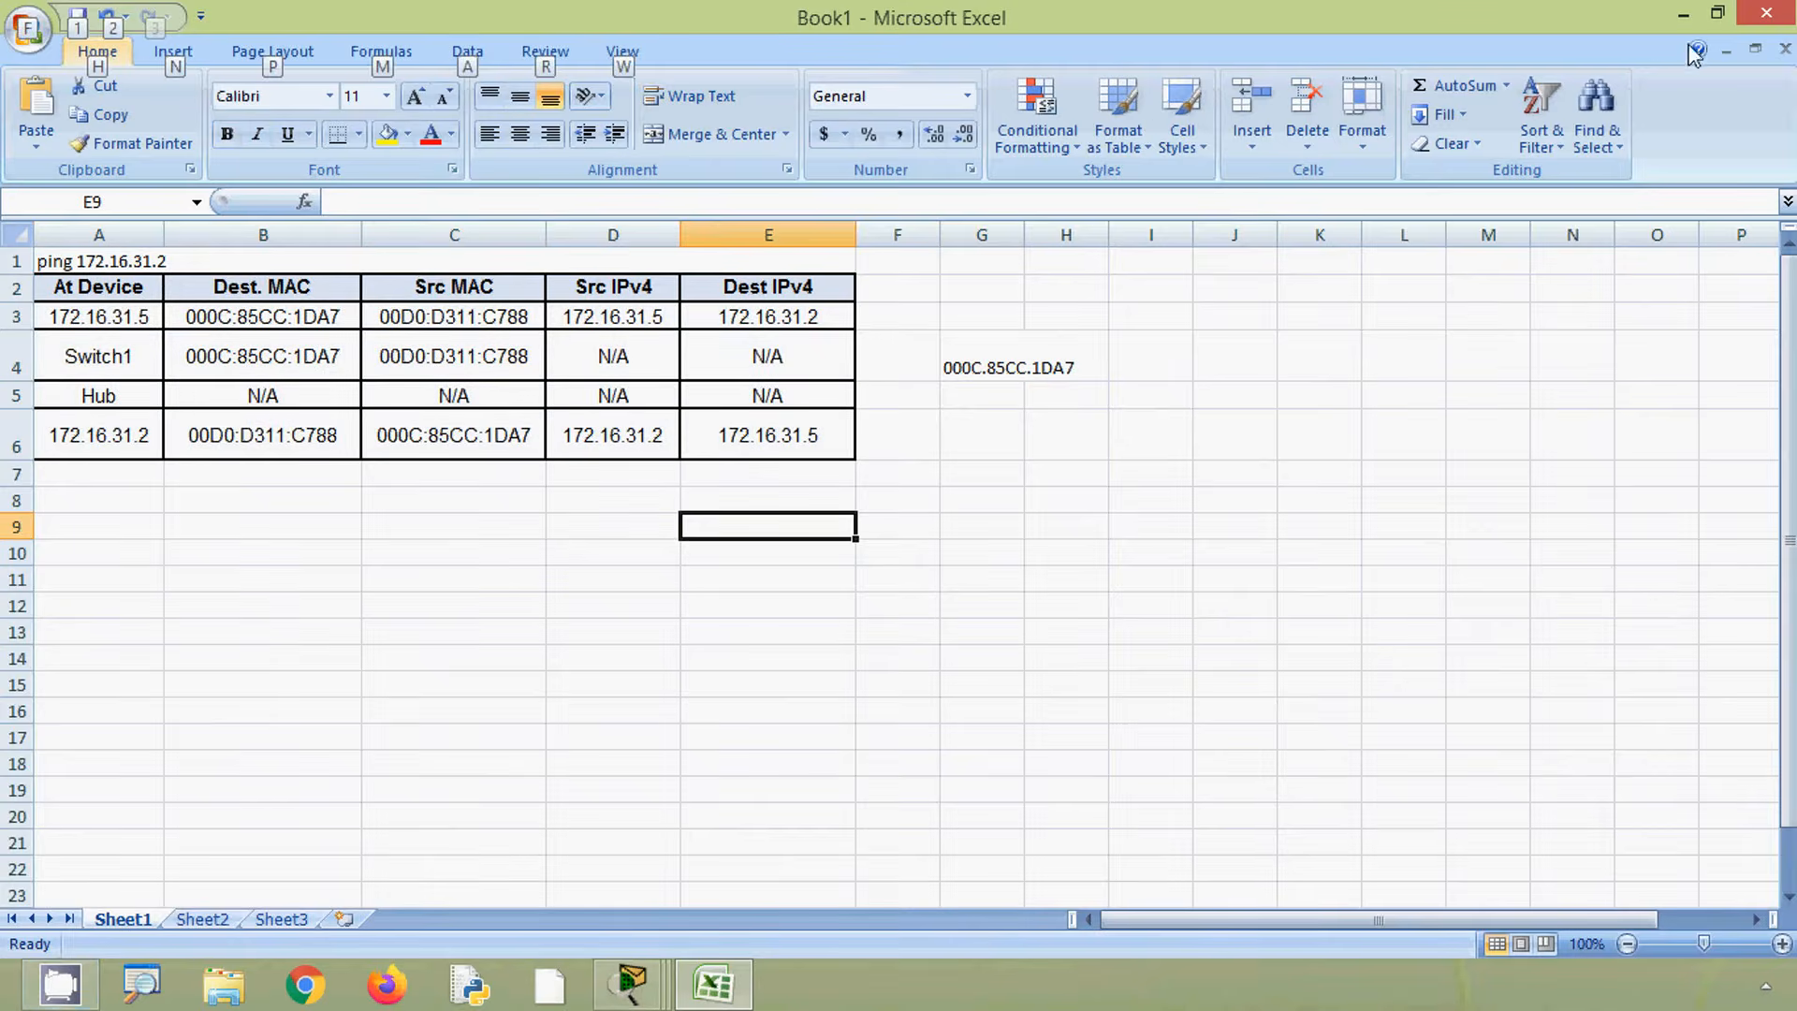
{"action": "left_click", "coordinate": [1718, 21]}
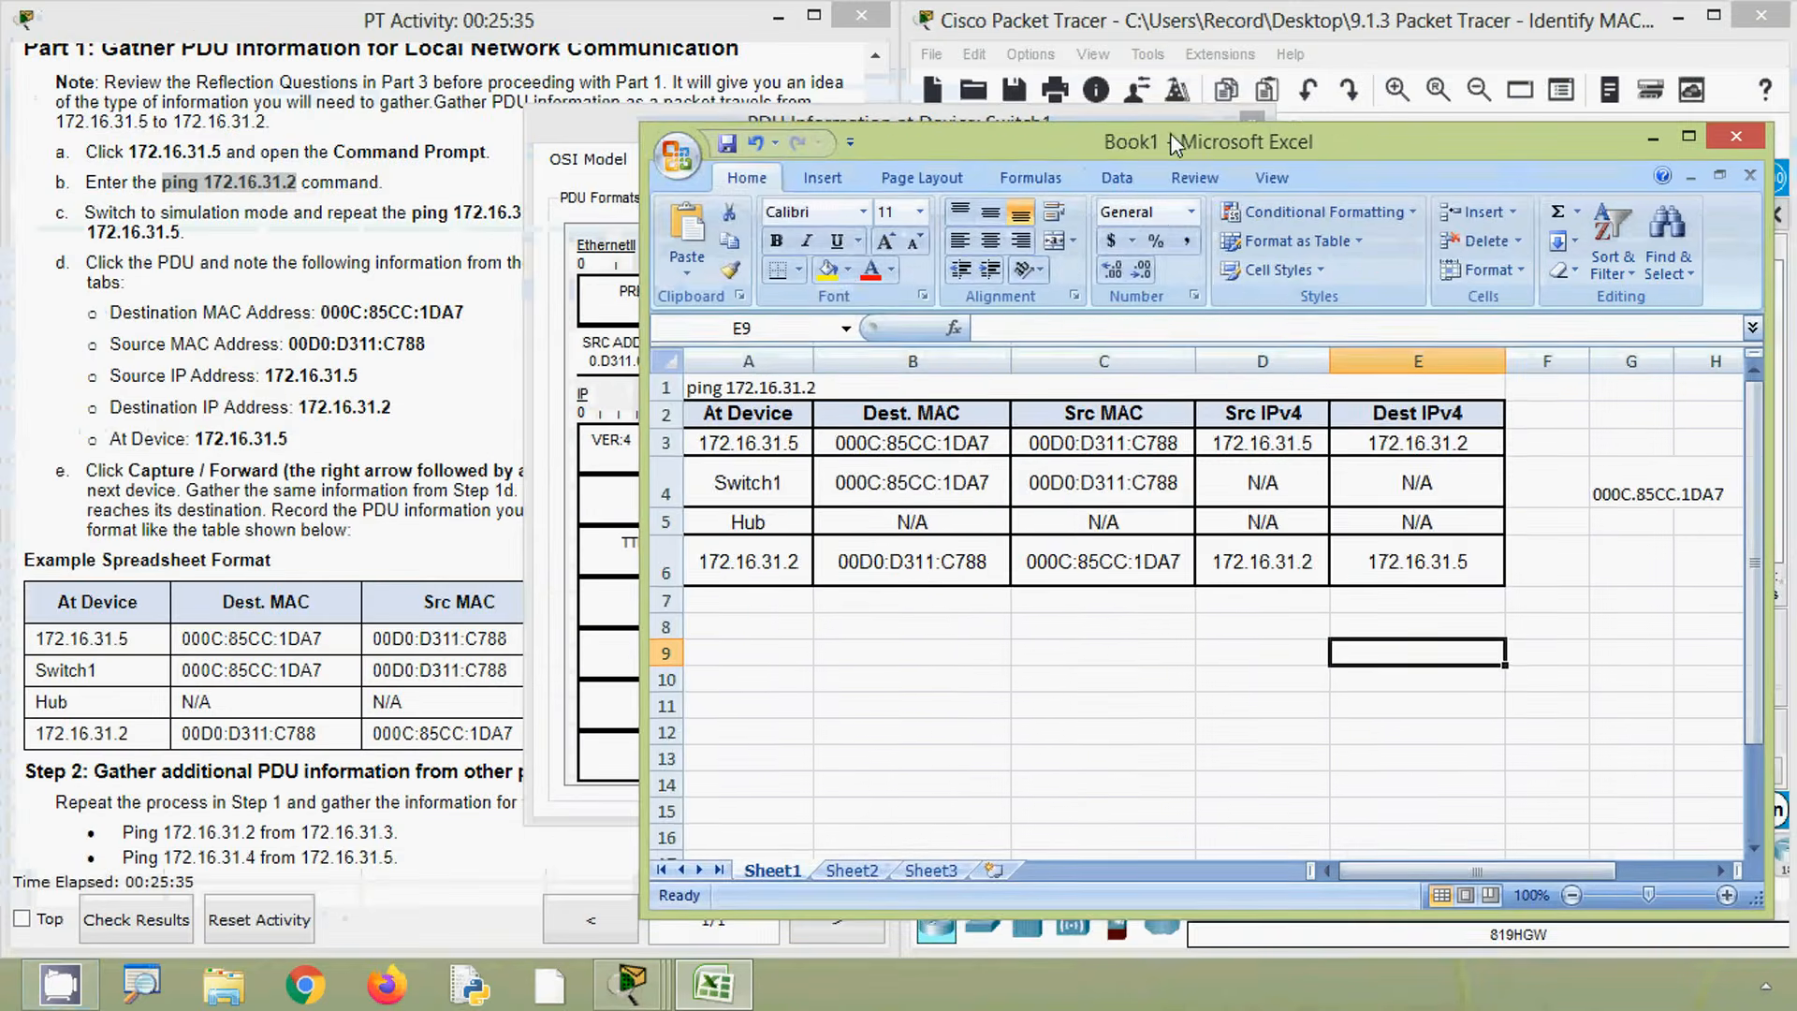
{"action": "left_click_drag", "start_coordinate": [1091, 35], "coordinate": [1046, 392]}
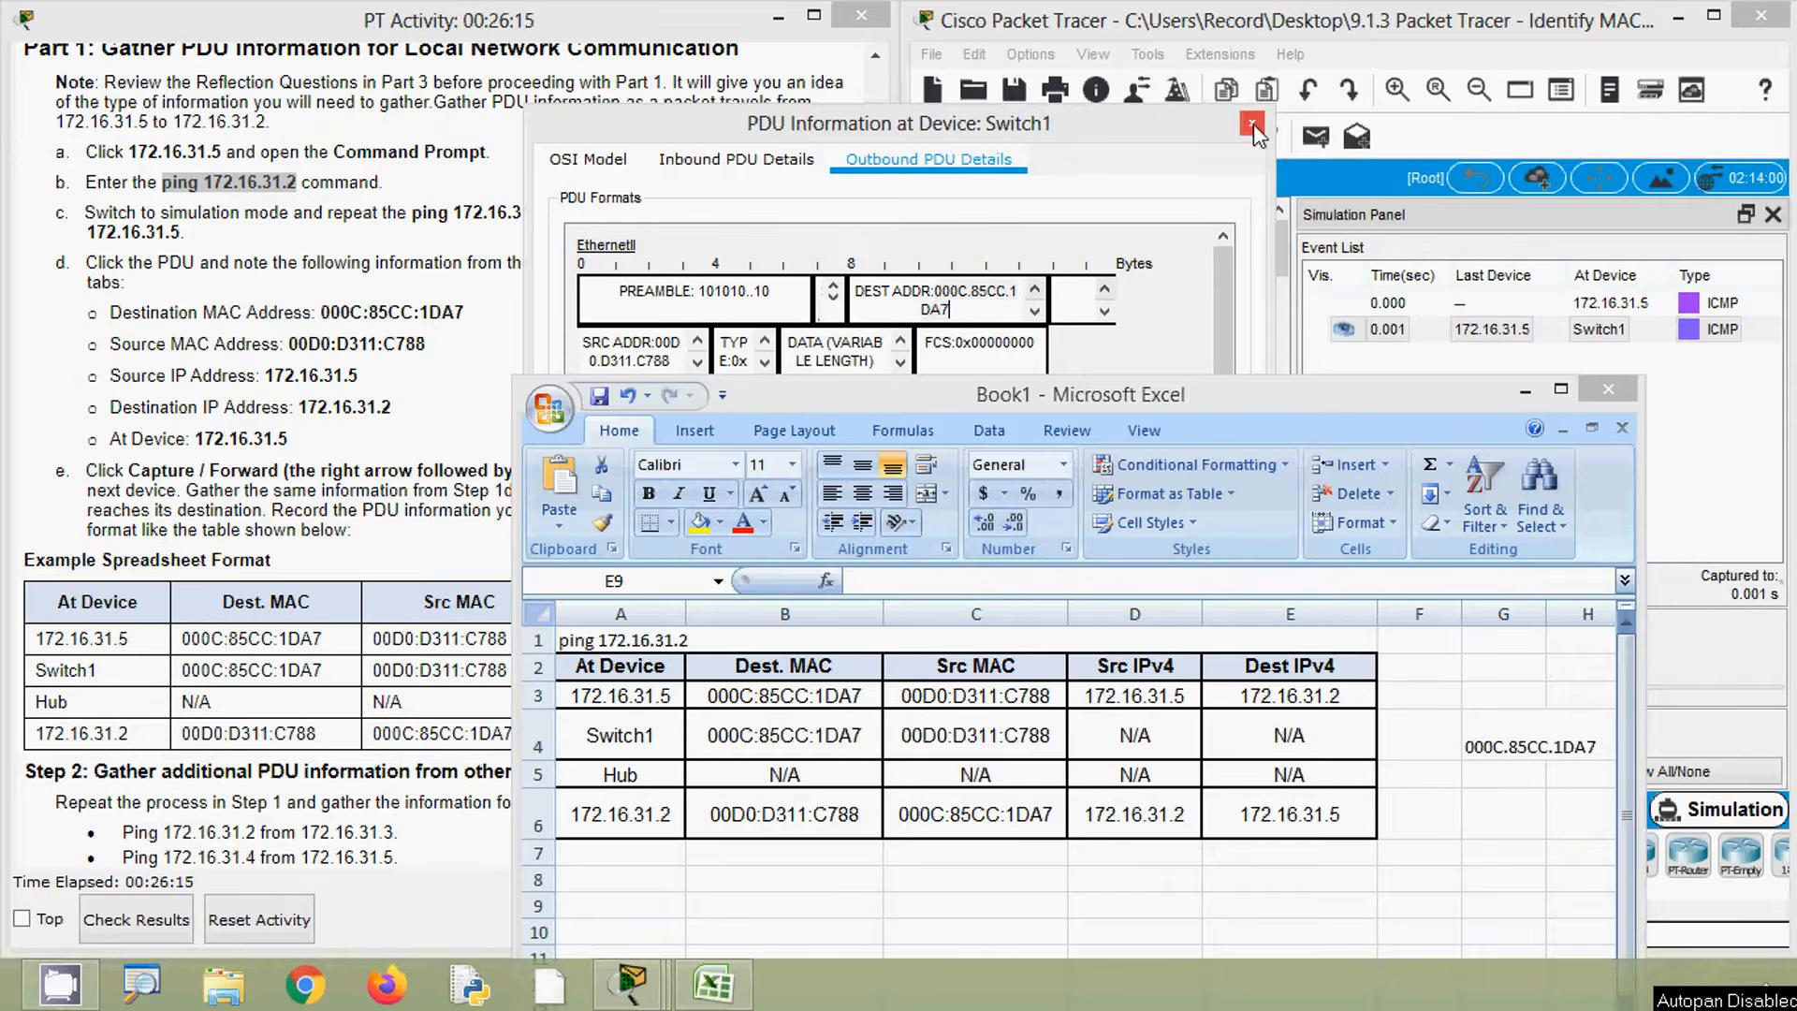
- Close the Switch1 PDU dialog and advance the PDU one hop to the Hub with Capture/Forward
{"action": "left_click", "coordinate": [1255, 124]}
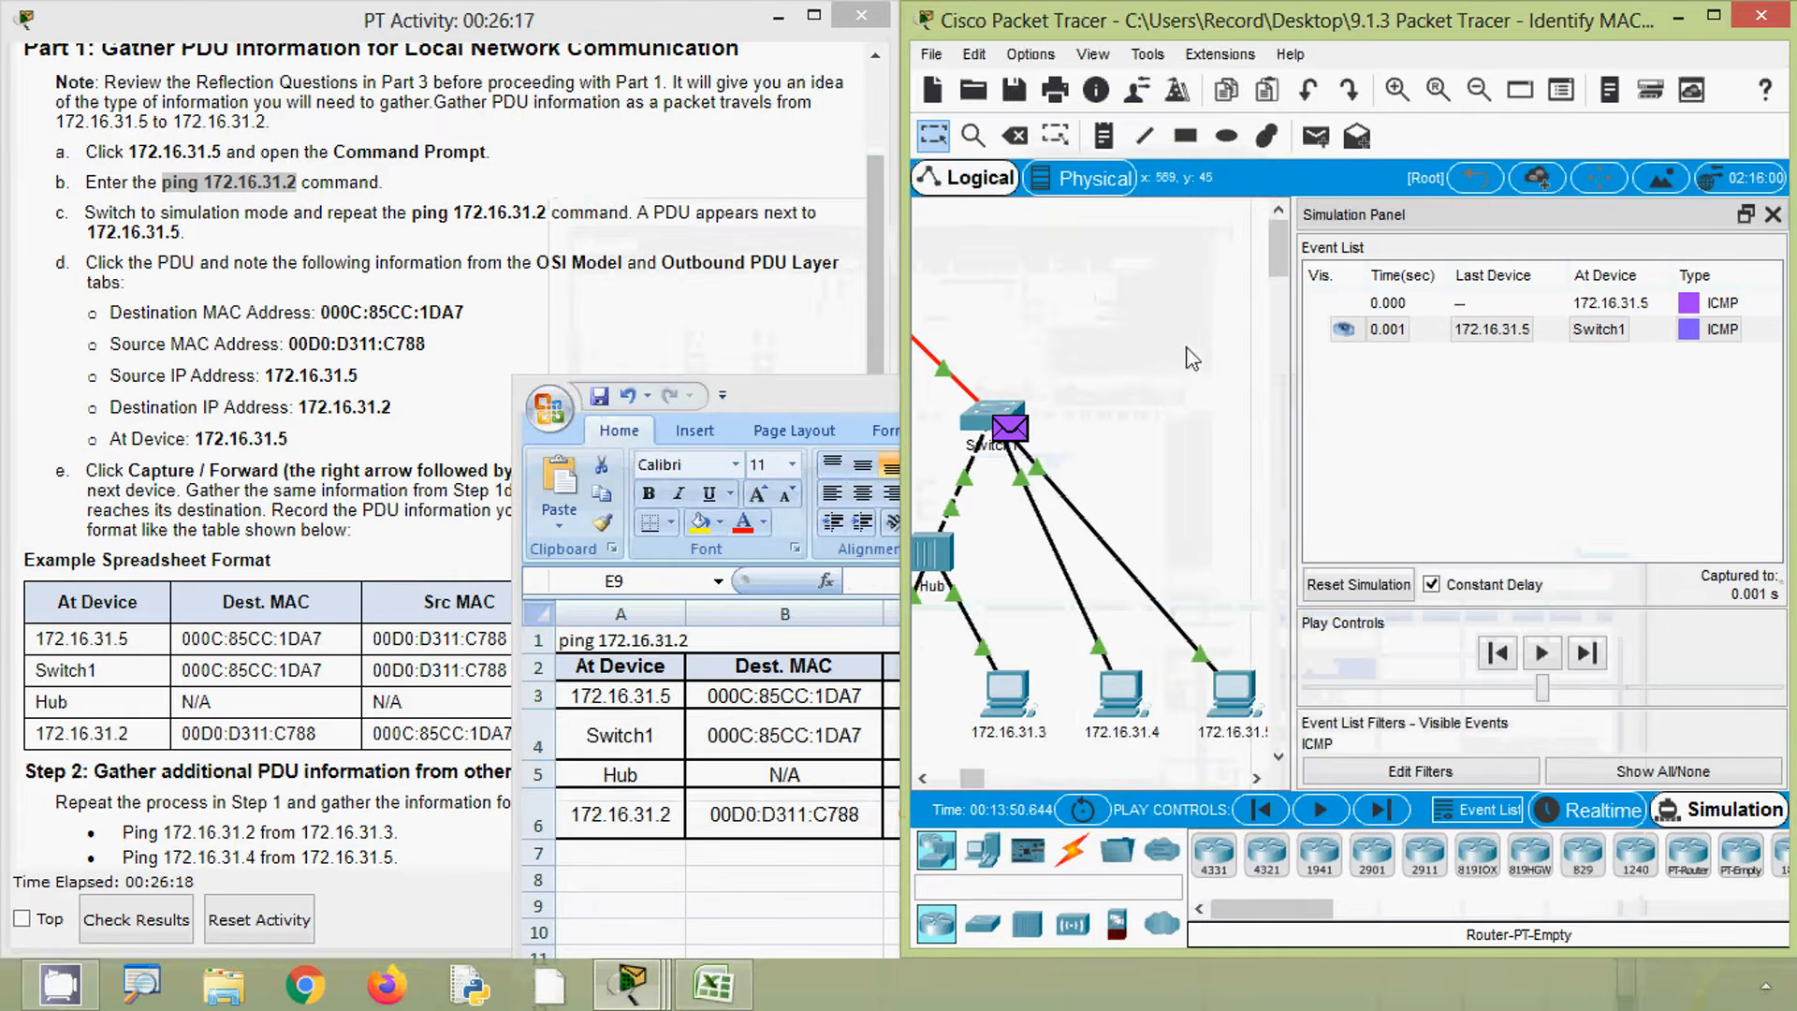
{"action": "left_click", "coordinate": [929, 783]}
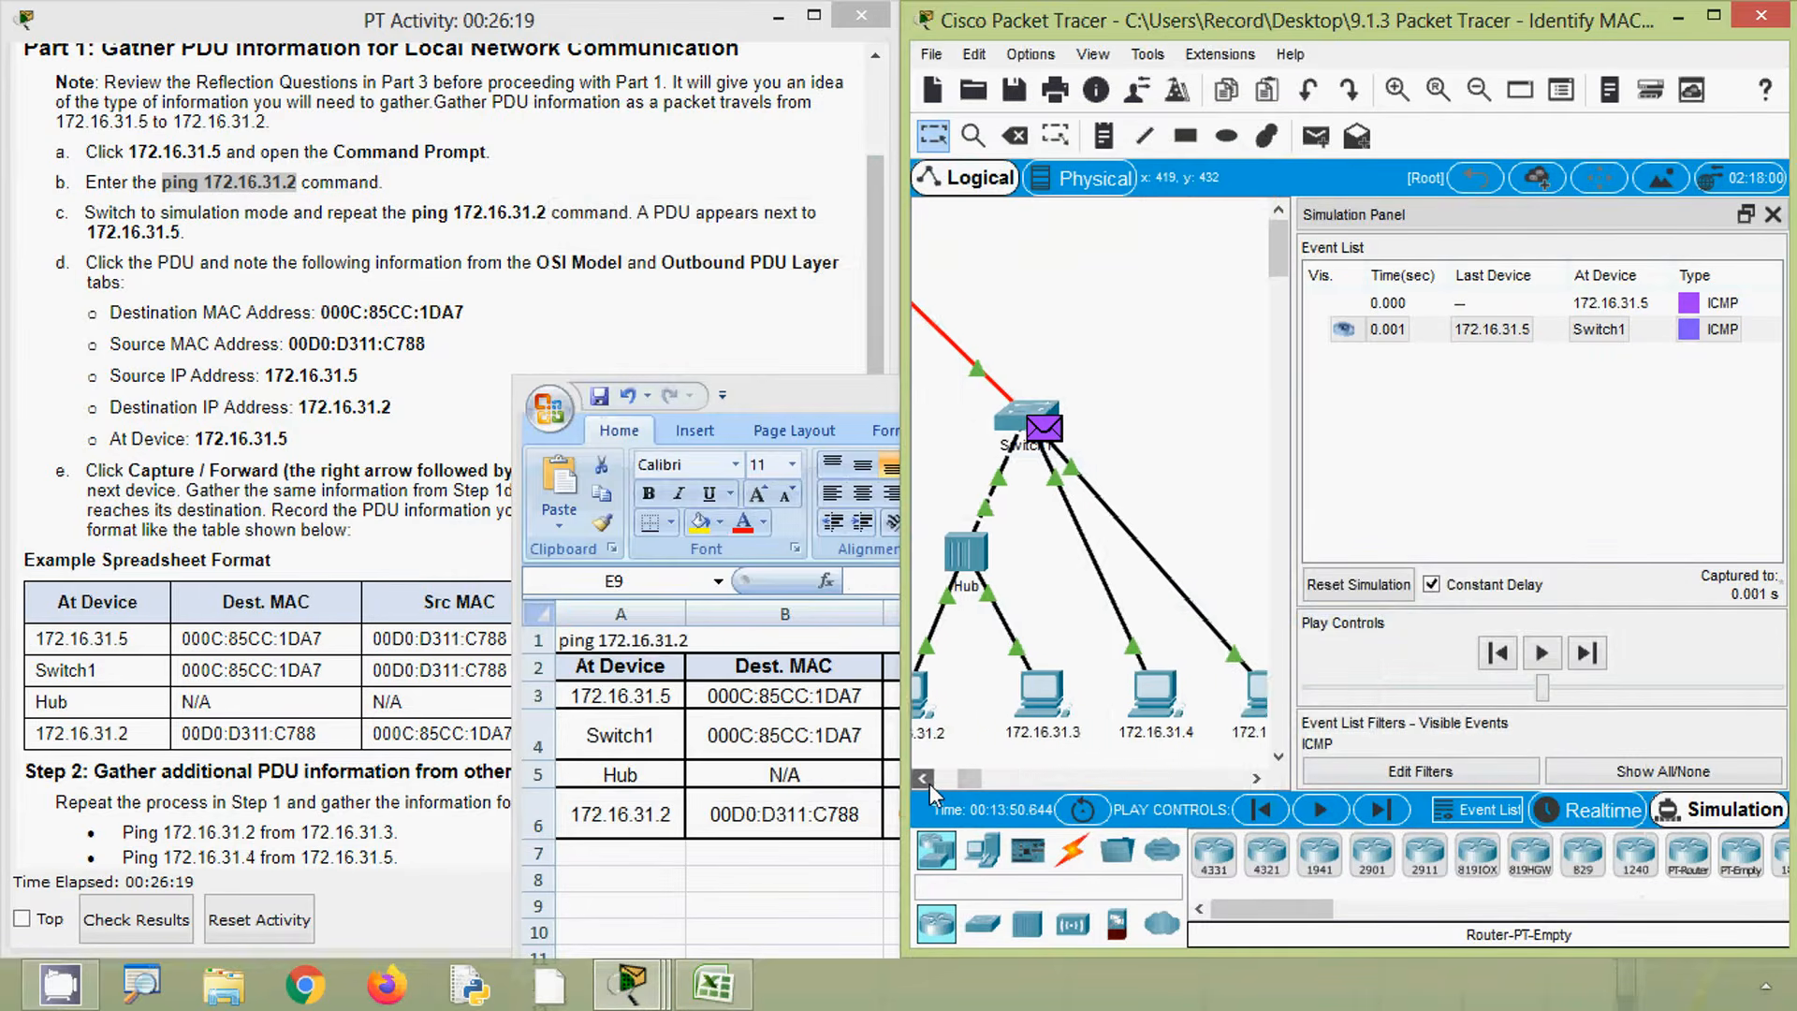
{"action": "left_click", "coordinate": [1381, 812]}
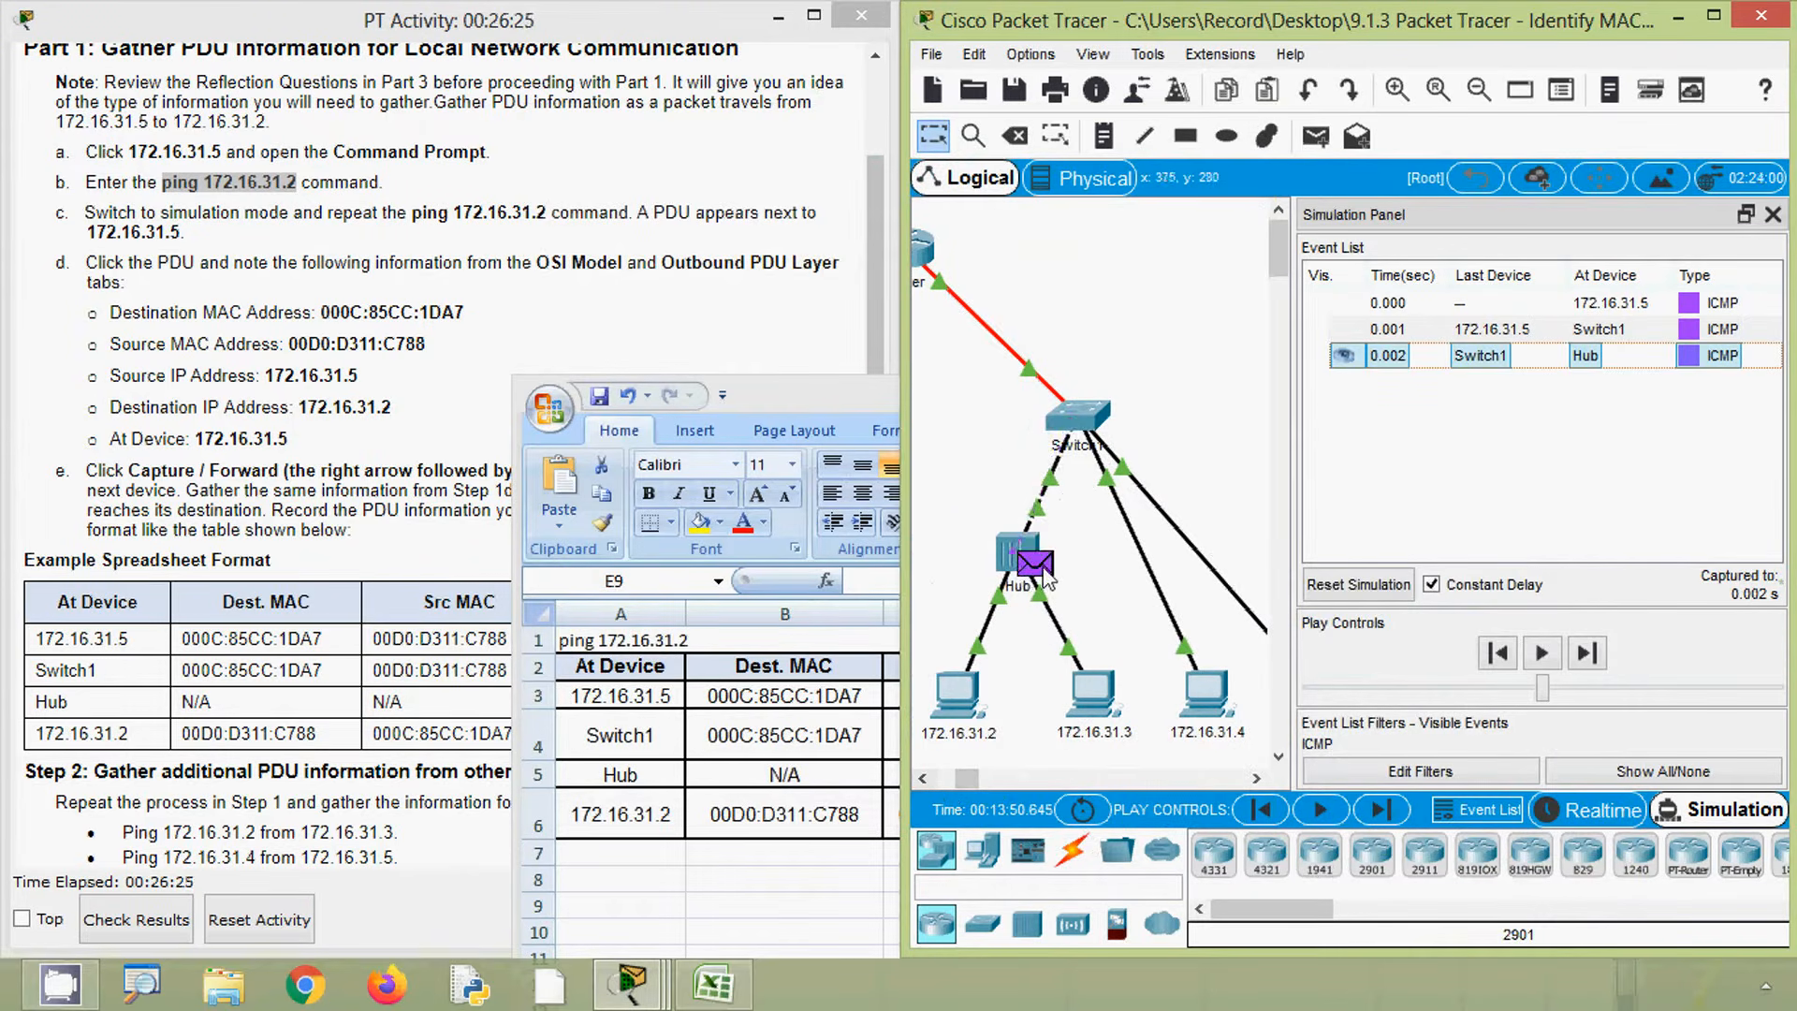
- Open the PDU at the Hub and examine its OSI Model information, then close the dialog
{"action": "left_click", "coordinate": [1039, 565]}
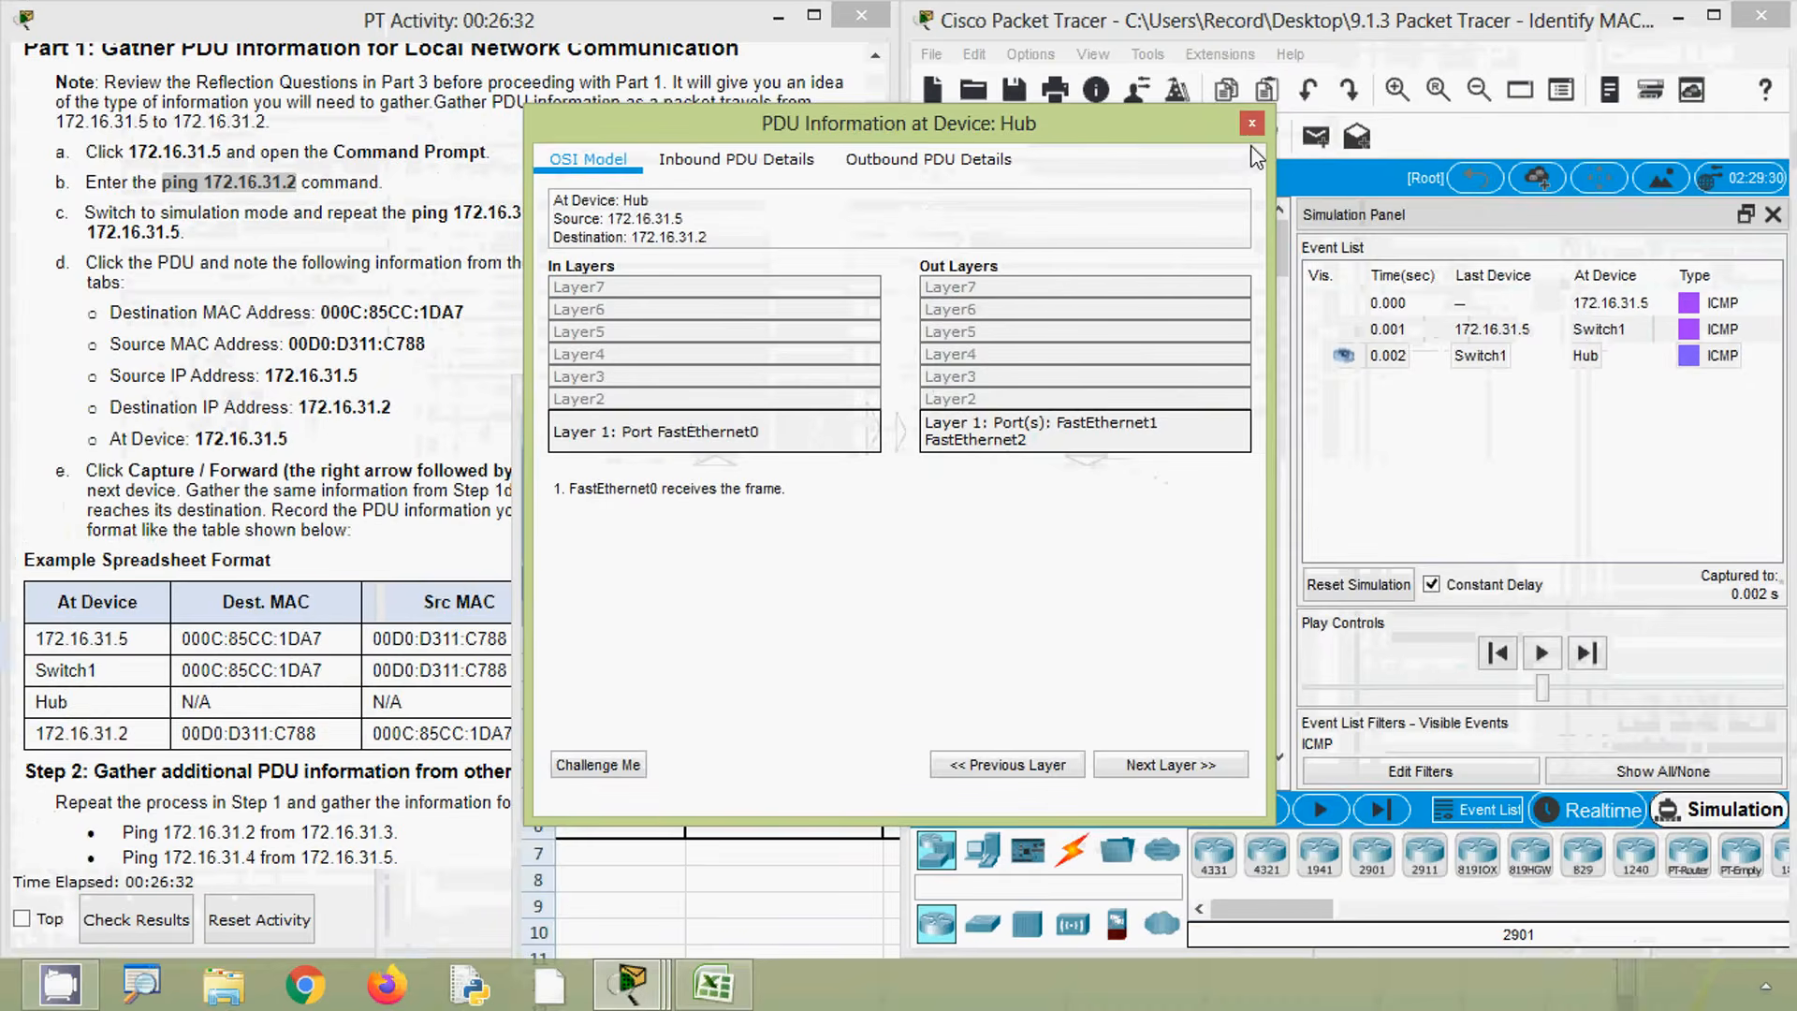
{"action": "left_click", "coordinate": [1251, 124]}
{"action": "left_click", "coordinate": [713, 982]}
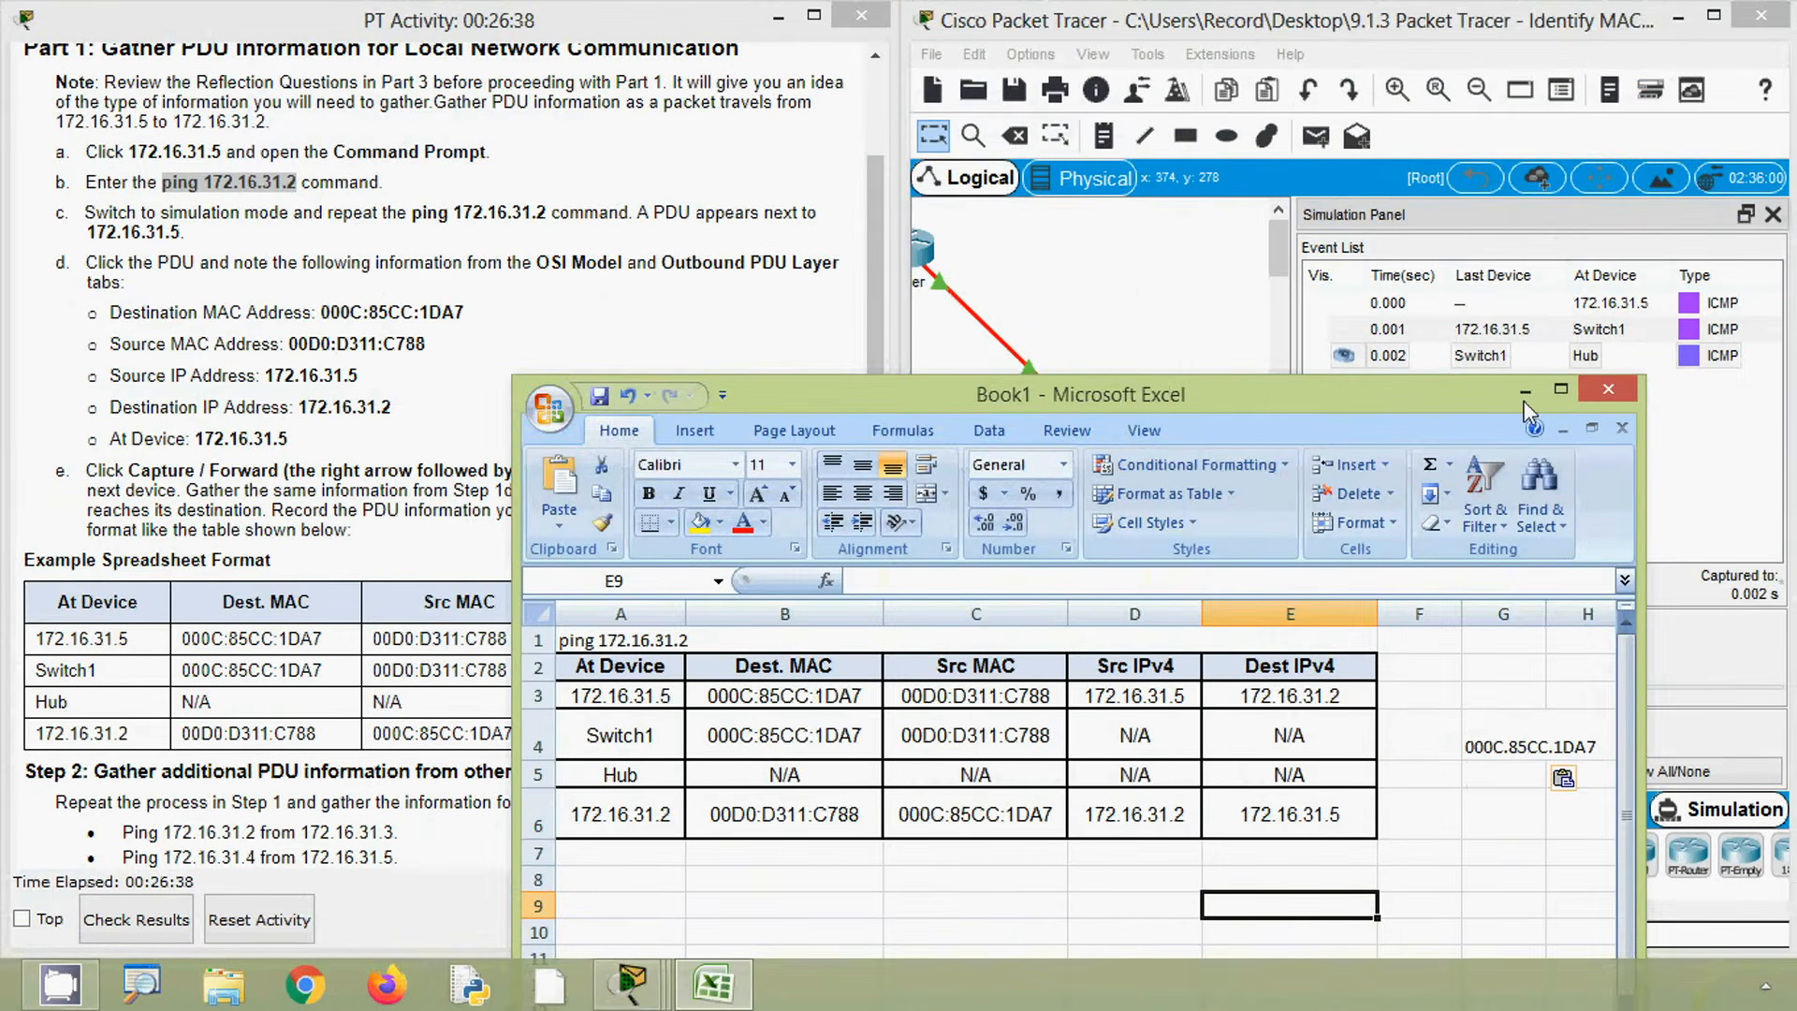
{"action": "left_click", "coordinate": [1531, 392]}
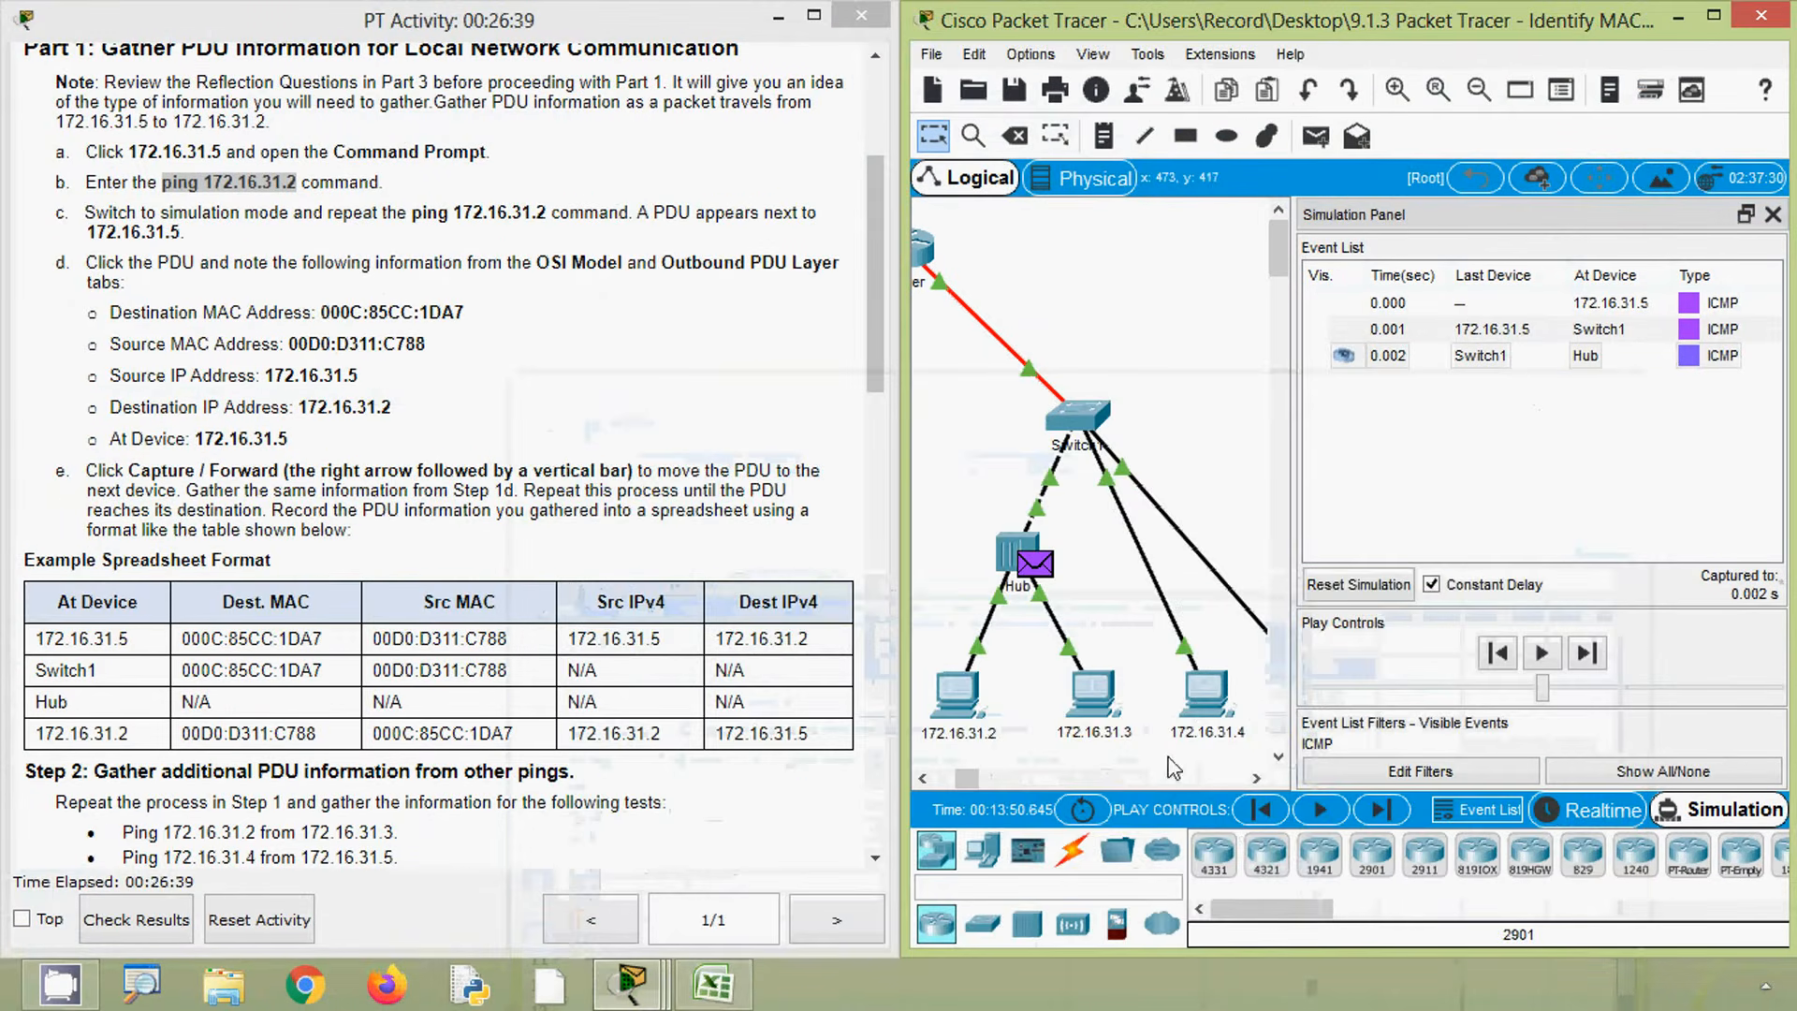
- Advance the PDU to the end devices and open the PDU information at 172.16.31.2
{"action": "left_click", "coordinate": [1380, 810]}
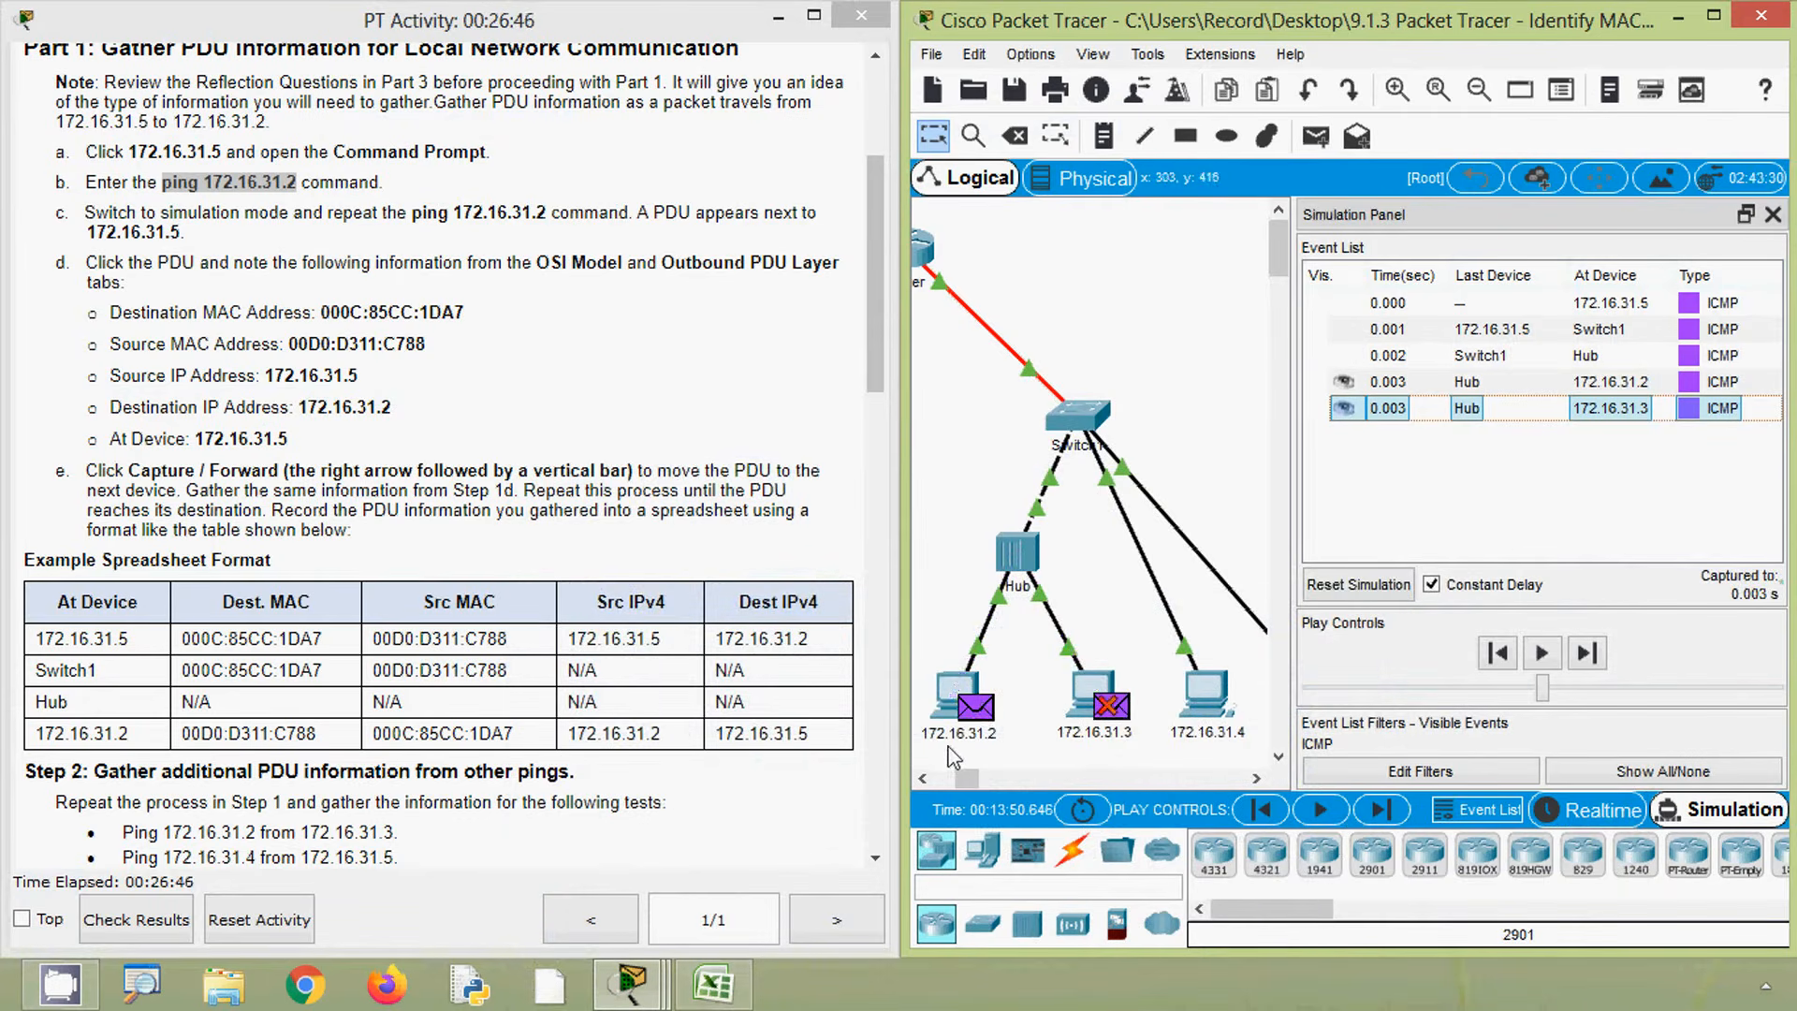
{"action": "mouse_move", "coordinate": [949, 746]}
{"action": "mouse_move", "coordinate": [1113, 744]}
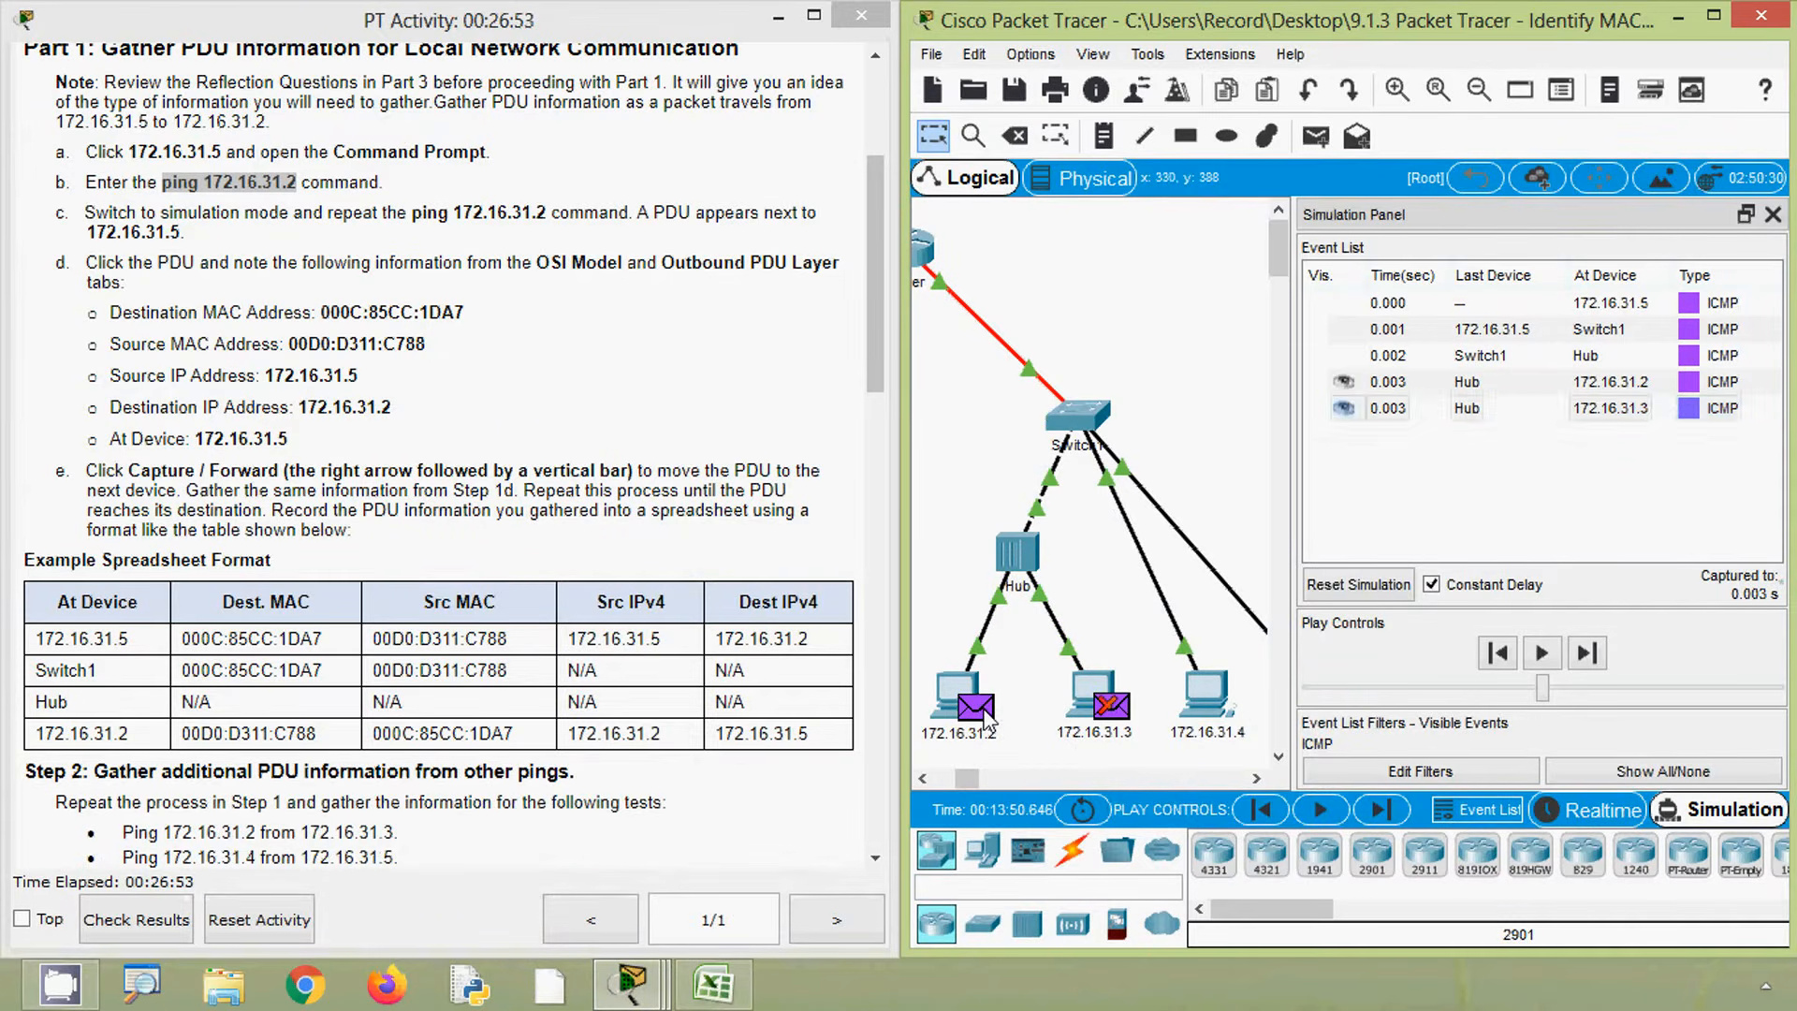
{"action": "left_click", "coordinate": [976, 707]}
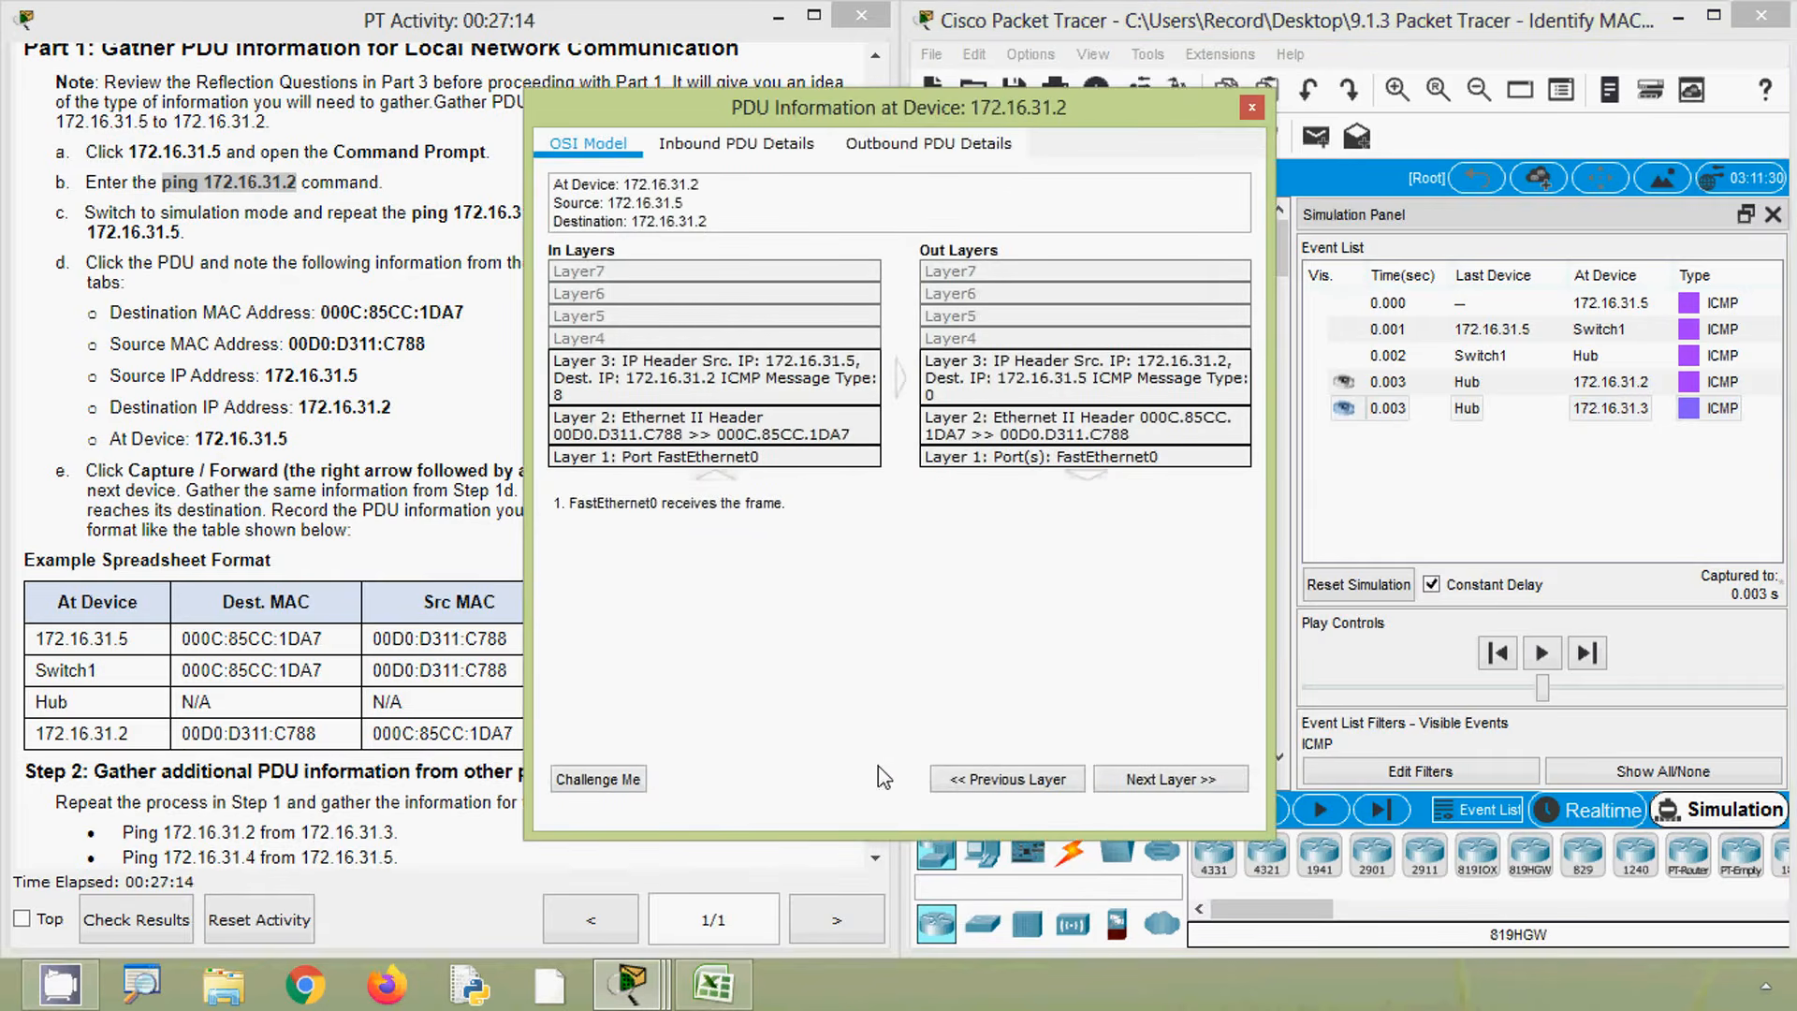
- Place the 172.16.31.2 PDU dialog beside the worksheet to compare its addresses with the table, then close it
{"action": "left_click", "coordinate": [726, 995]}
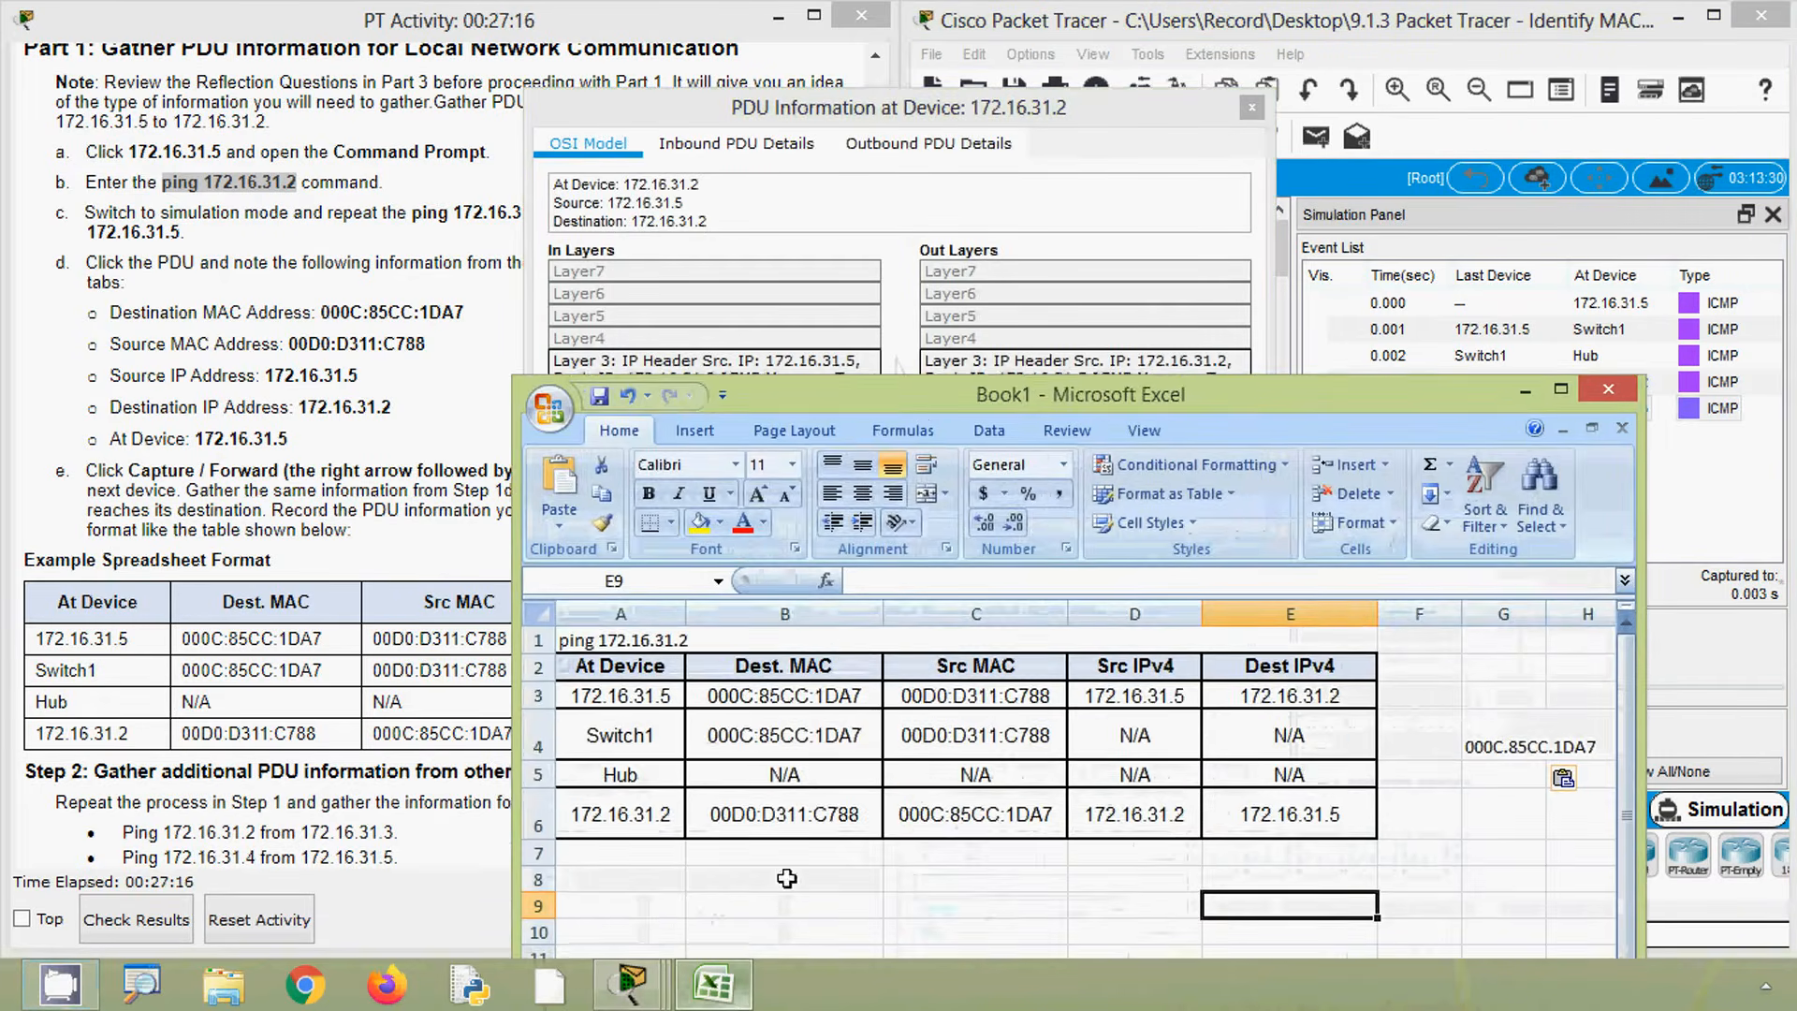
{"action": "left_click_drag", "start_coordinate": [918, 394], "coordinate": [1206, 358]}
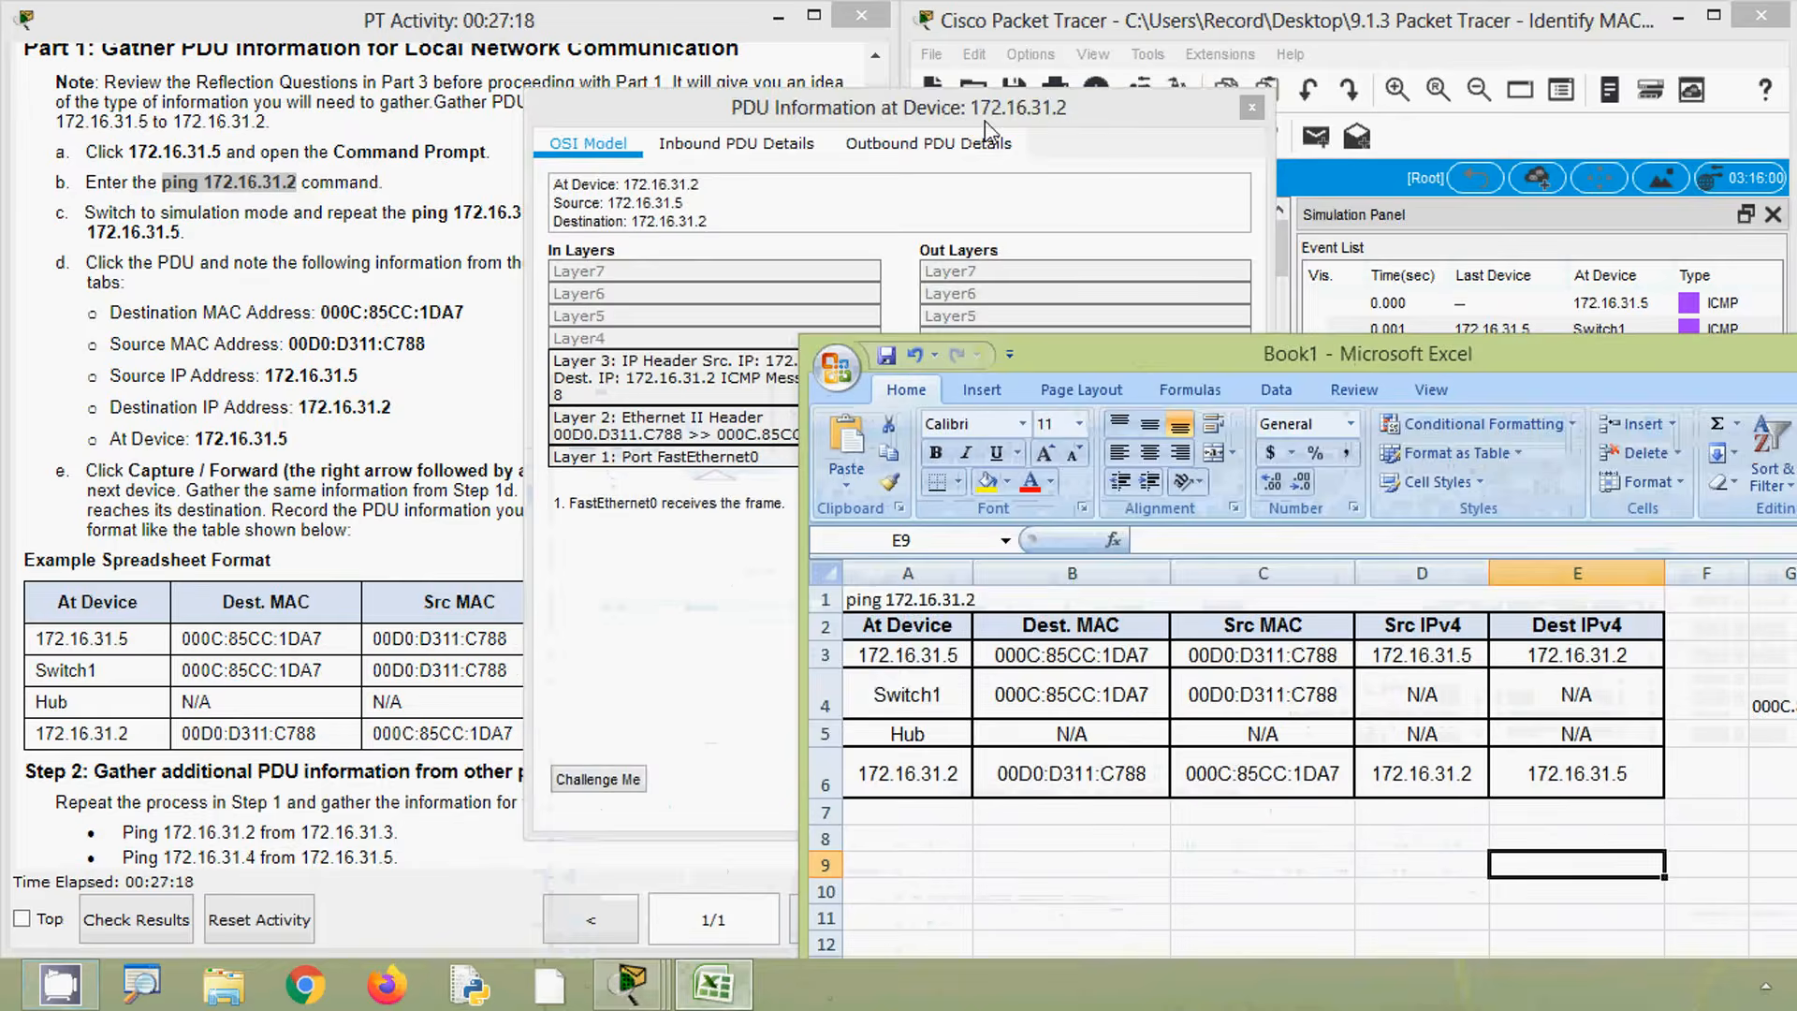
{"action": "left_click_drag", "start_coordinate": [978, 118], "coordinate": [485, 158]}
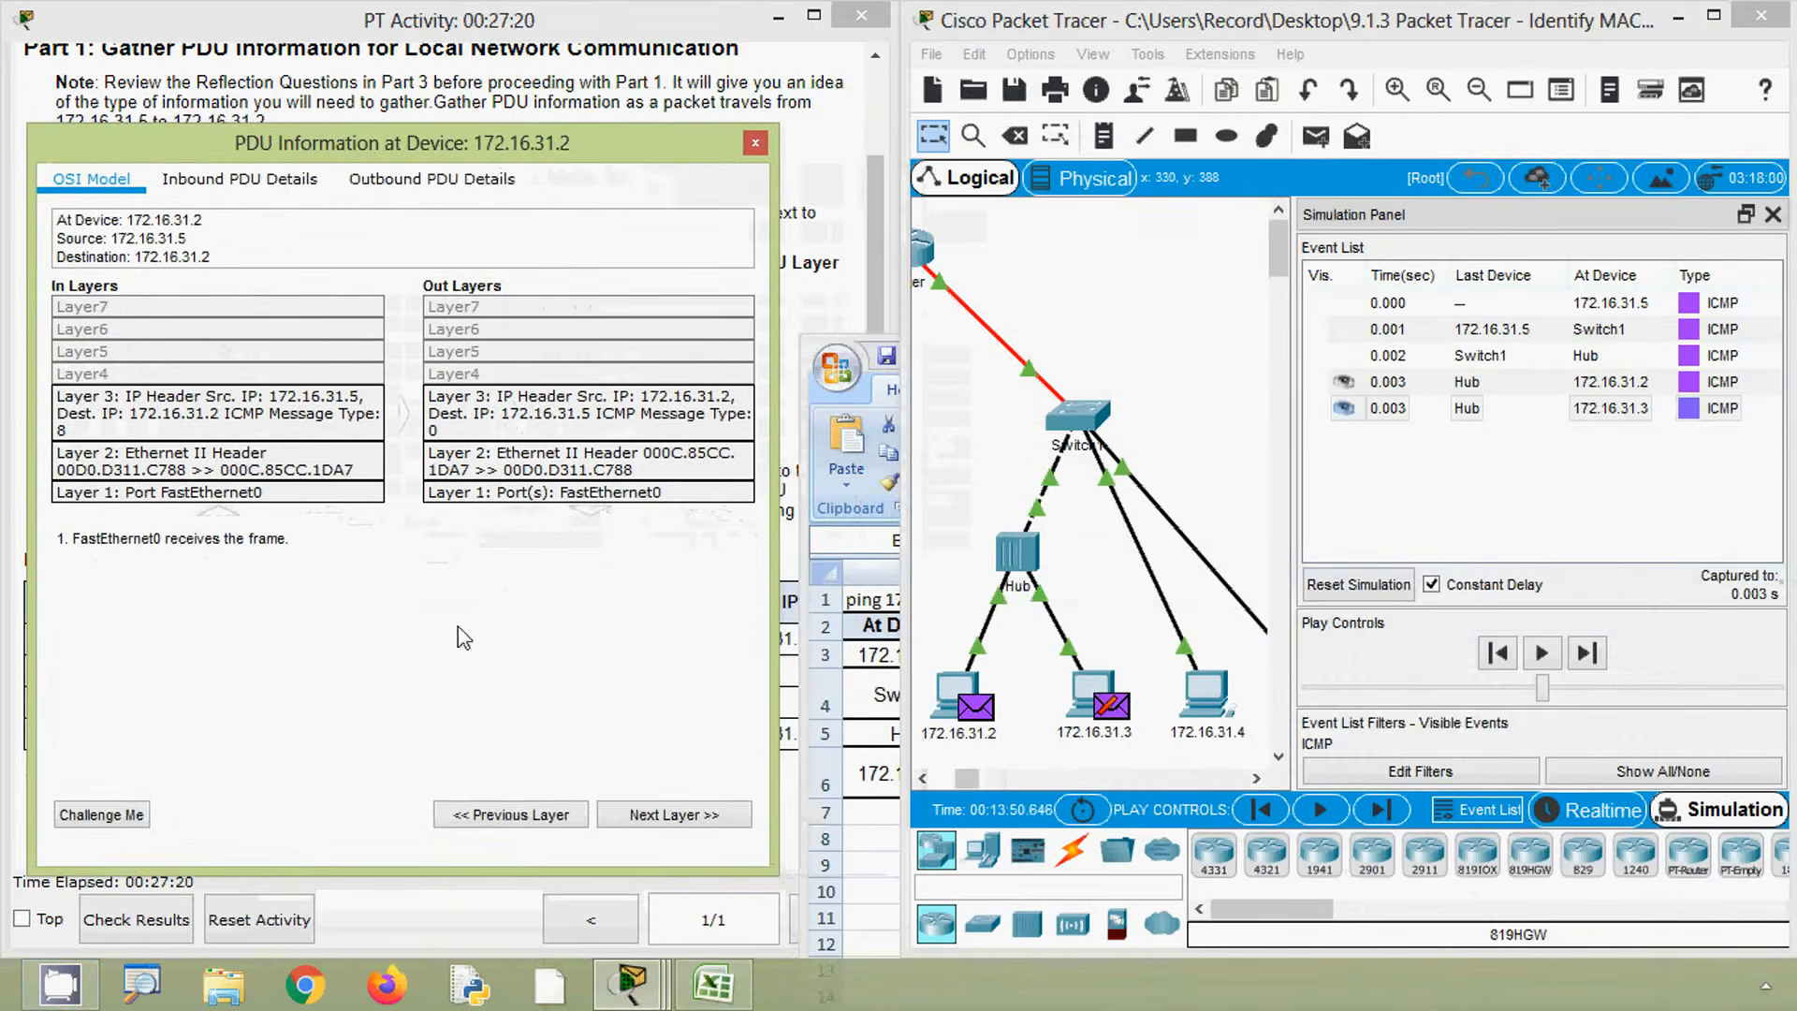
{"action": "left_click", "coordinate": [716, 984]}
{"action": "left_click_drag", "start_coordinate": [1030, 354], "coordinate": [1033, 104]}
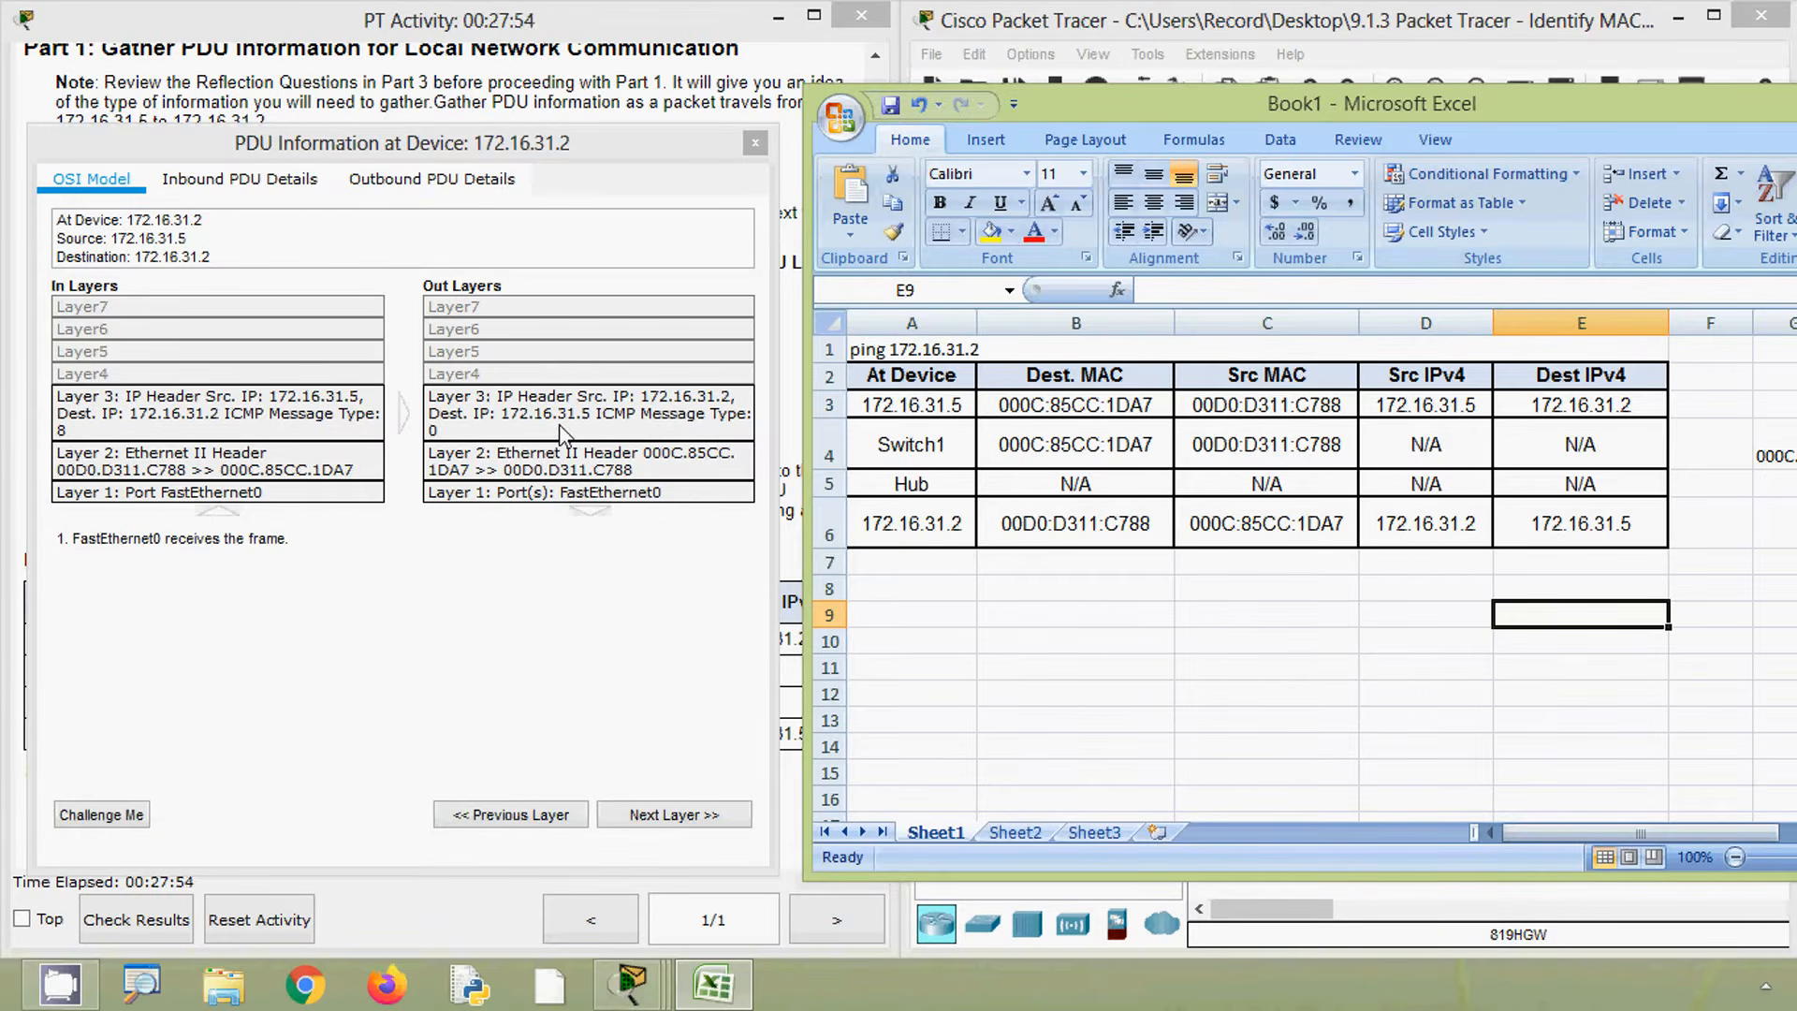
{"action": "left_click", "coordinate": [757, 144]}
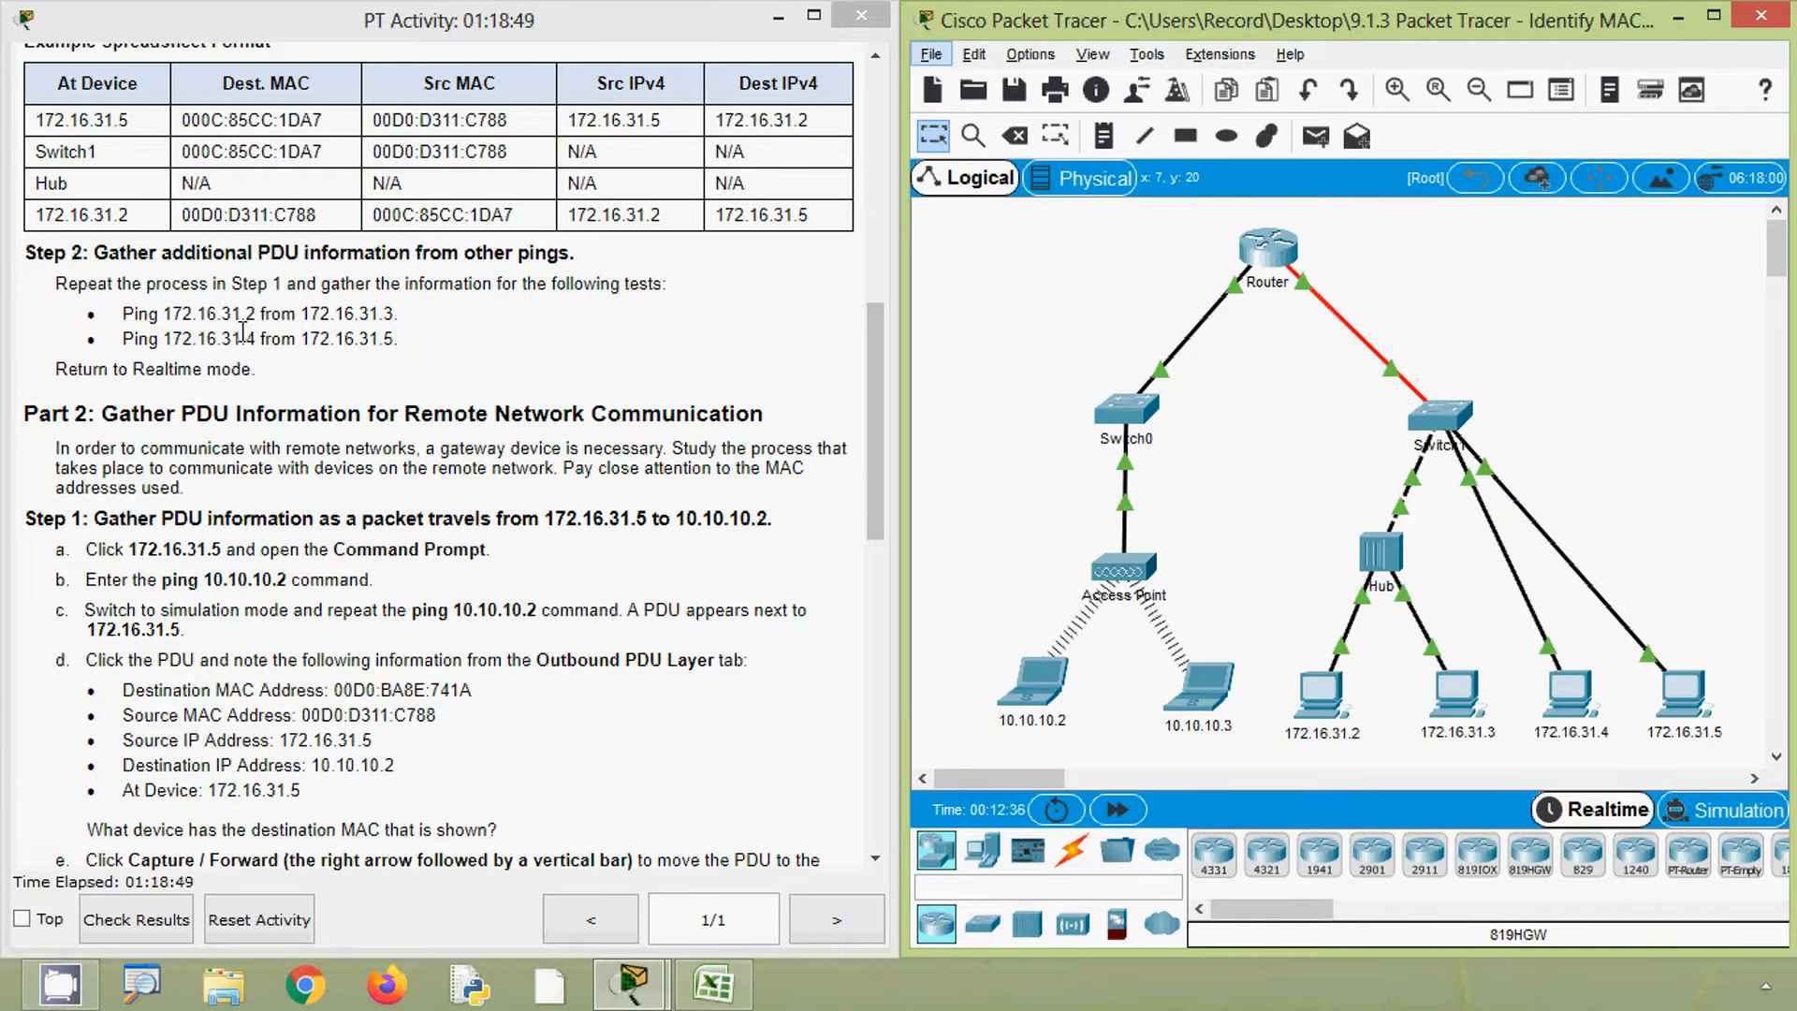
- Copy the address 172.16.31.2 from the Step 2 ping tests in the instructions
{"action": "left_click_drag", "start_coordinate": [297, 314], "coordinate": [404, 313]}
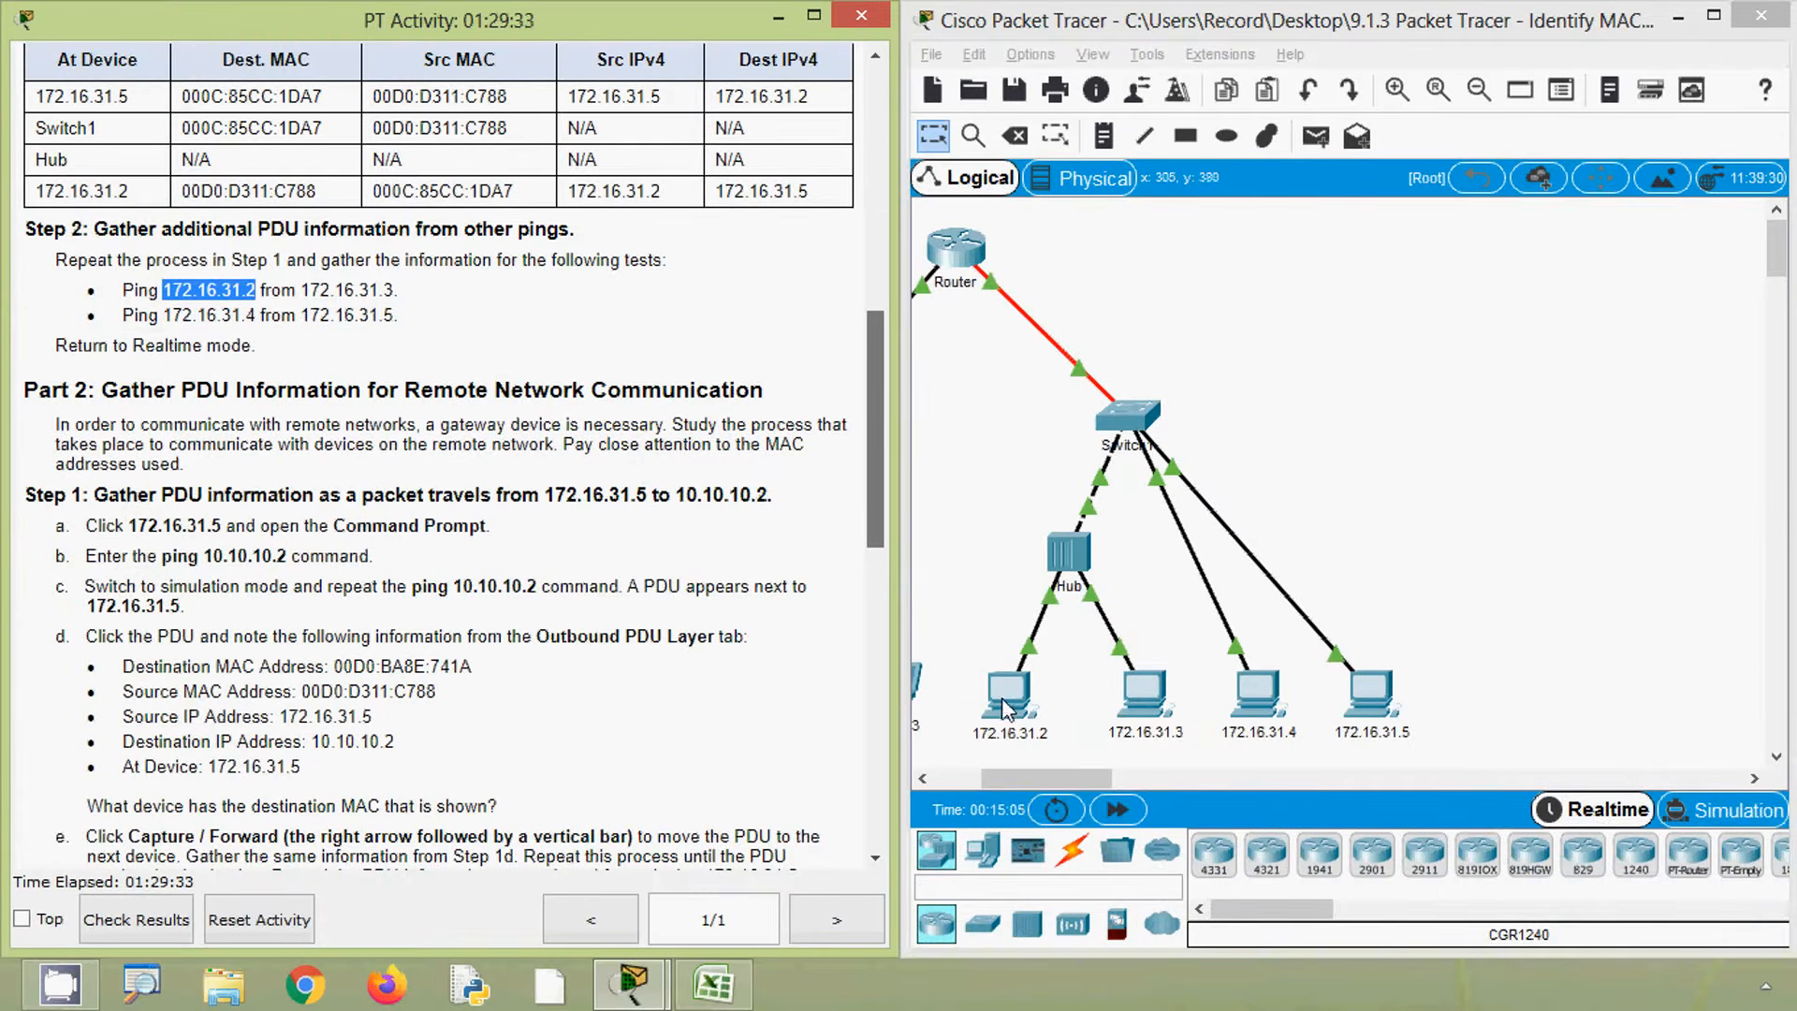
{"action": "scroll", "coordinate": [408, 407], "scroll_direction": "down", "scroll_amount": 10}
{"action": "left_click_drag", "start_coordinate": [759, 588], "coordinate": [891, 467]}
{"action": "left_click", "coordinate": [540, 411]}
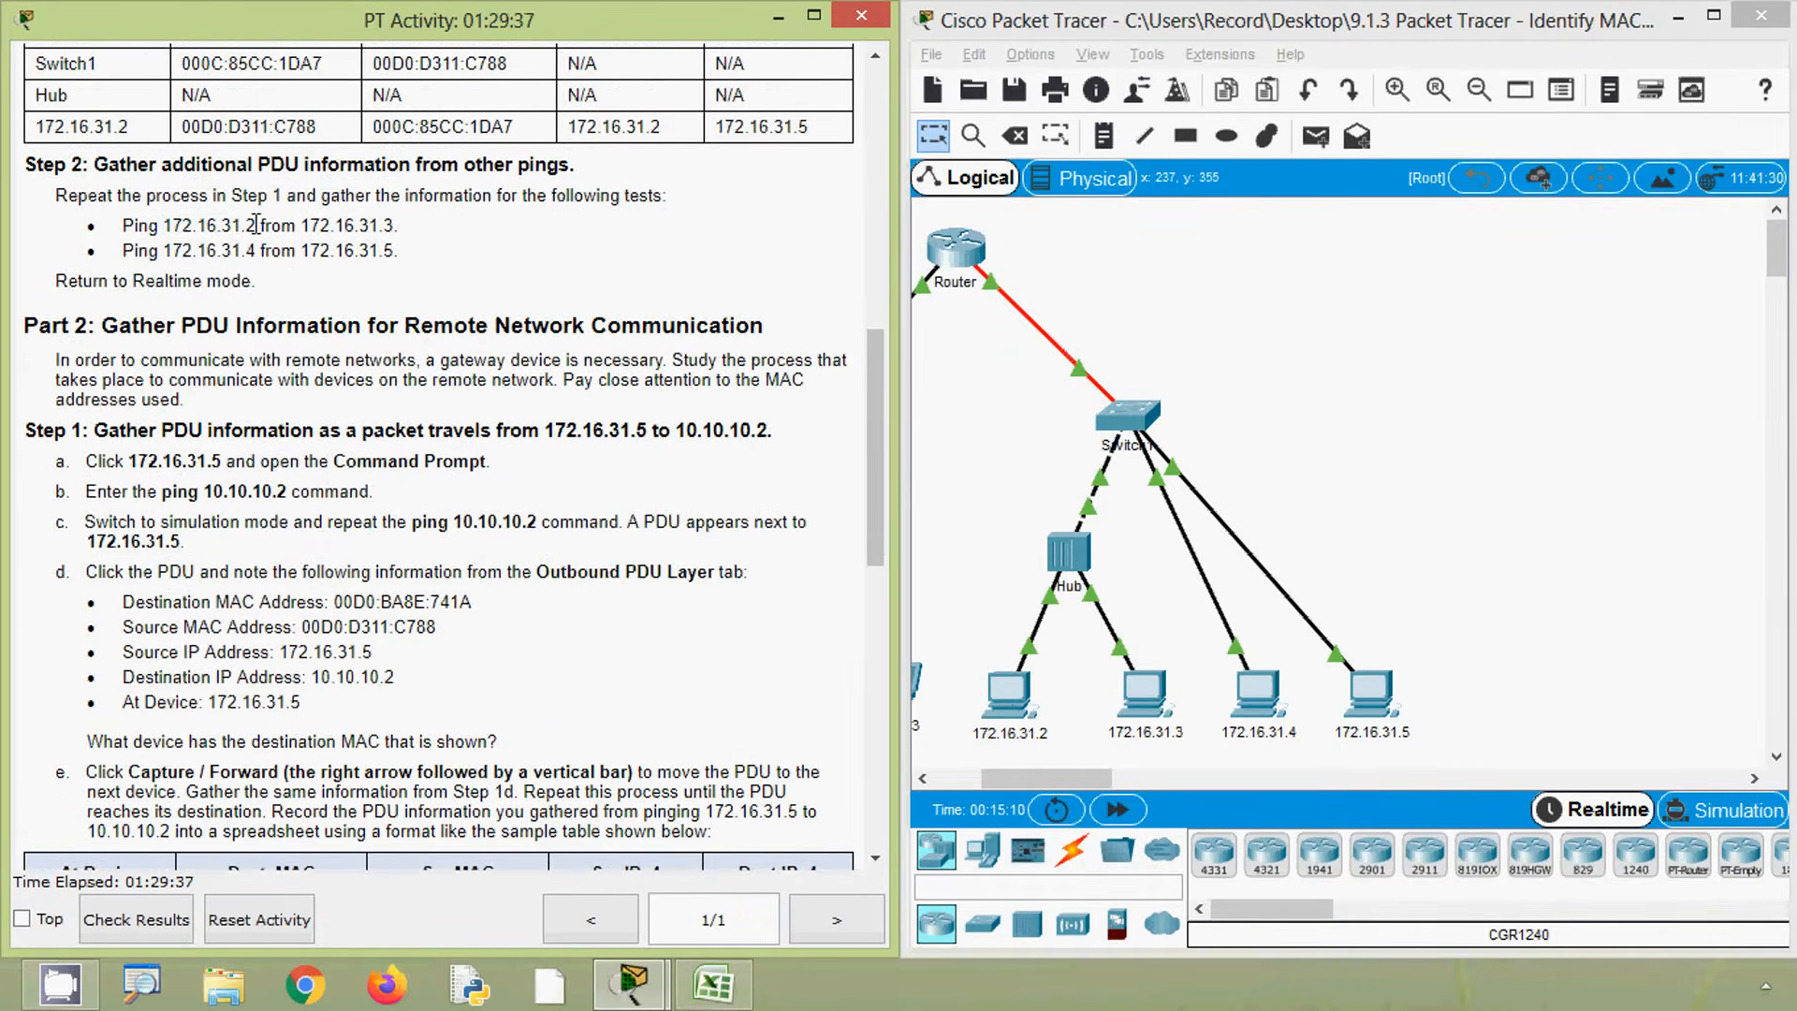
{"action": "left_click_drag", "start_coordinate": [256, 225], "coordinate": [163, 226]}
{"action": "key", "text": "ctrl+c"}
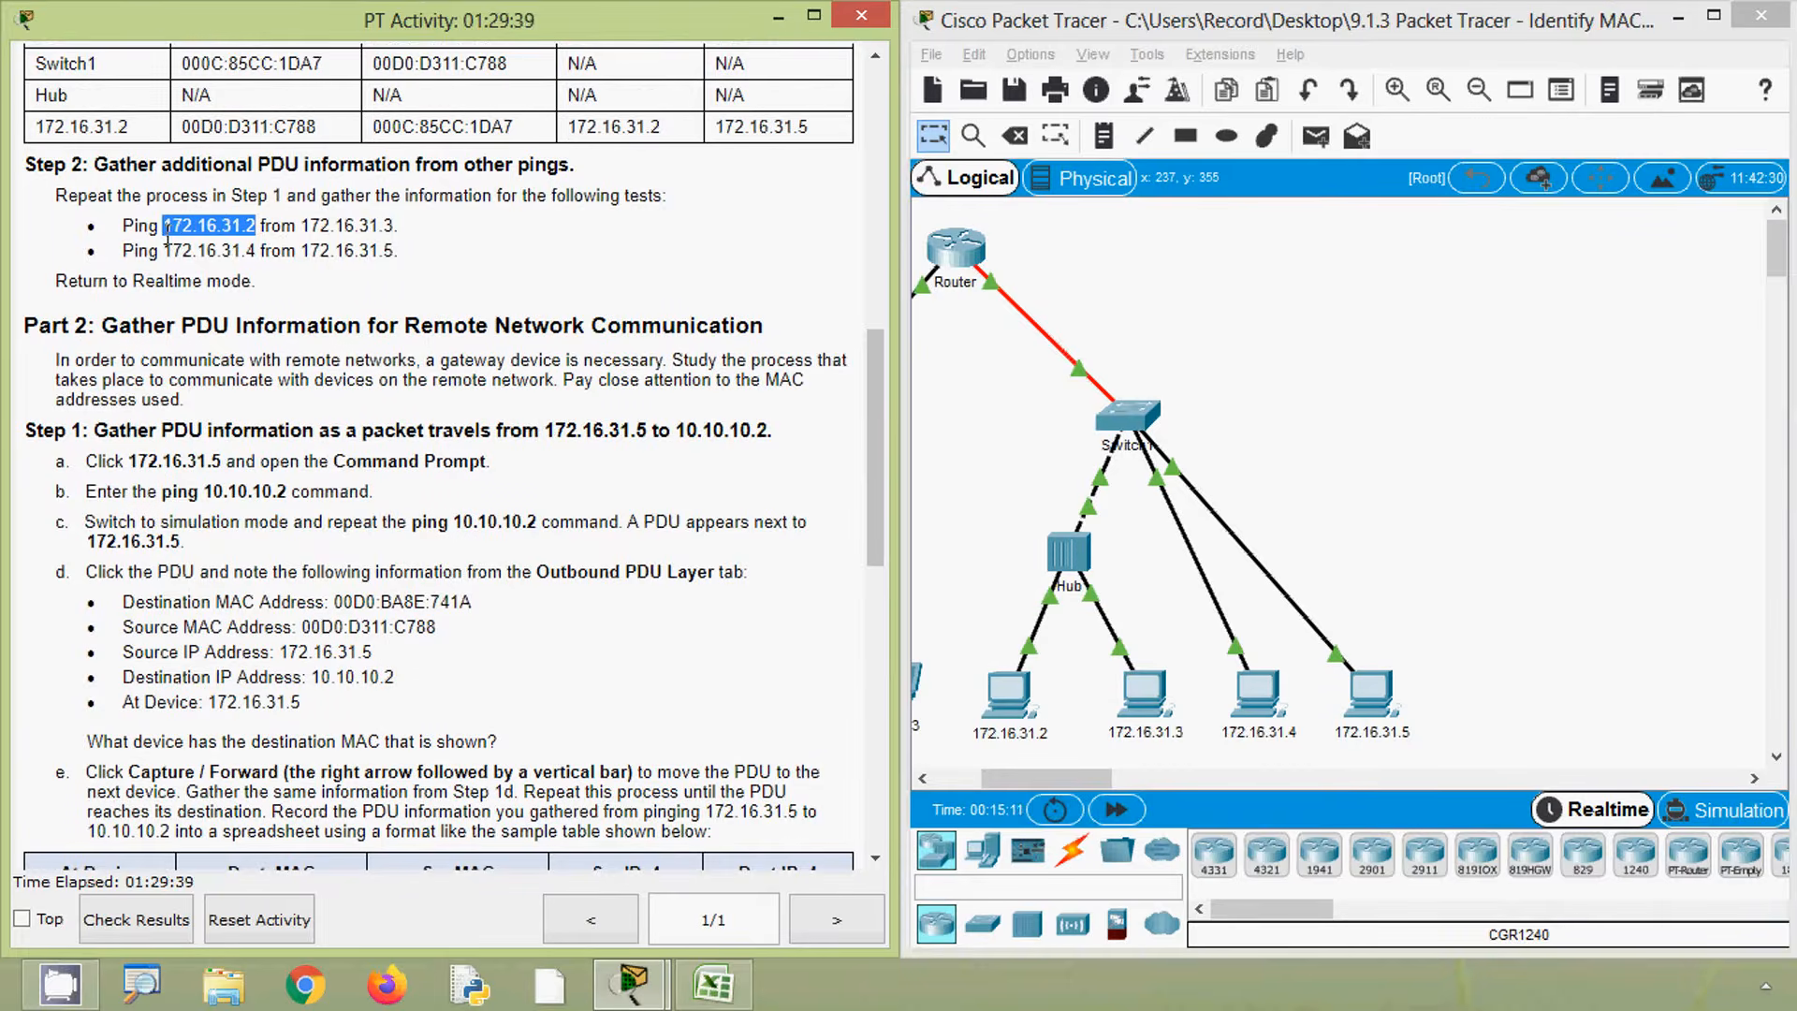
- Open the Command Prompt on 172.16.31.3 and ping 172.16.31.2 in realtime mode
{"action": "left_click", "coordinate": [1152, 694]}
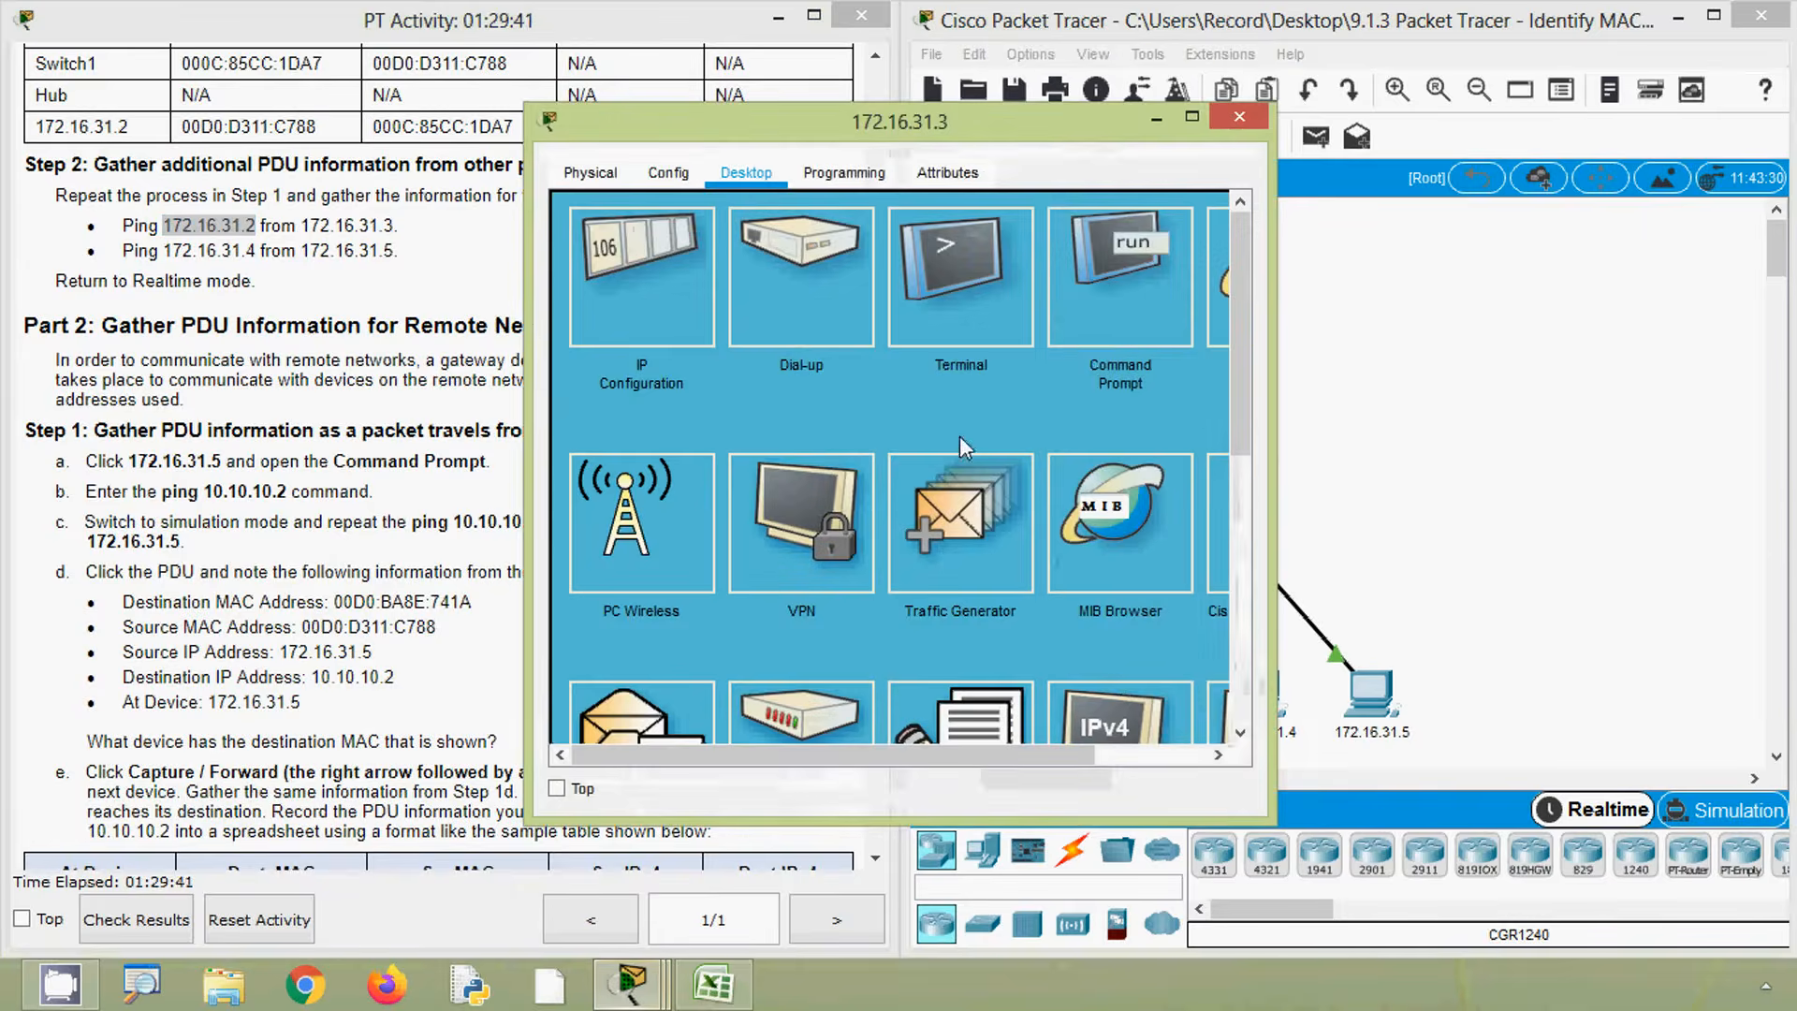
{"action": "left_click", "coordinate": [1086, 318]}
{"action": "scroll", "coordinate": [812, 669], "scroll_direction": "down", "scroll_amount": 3}
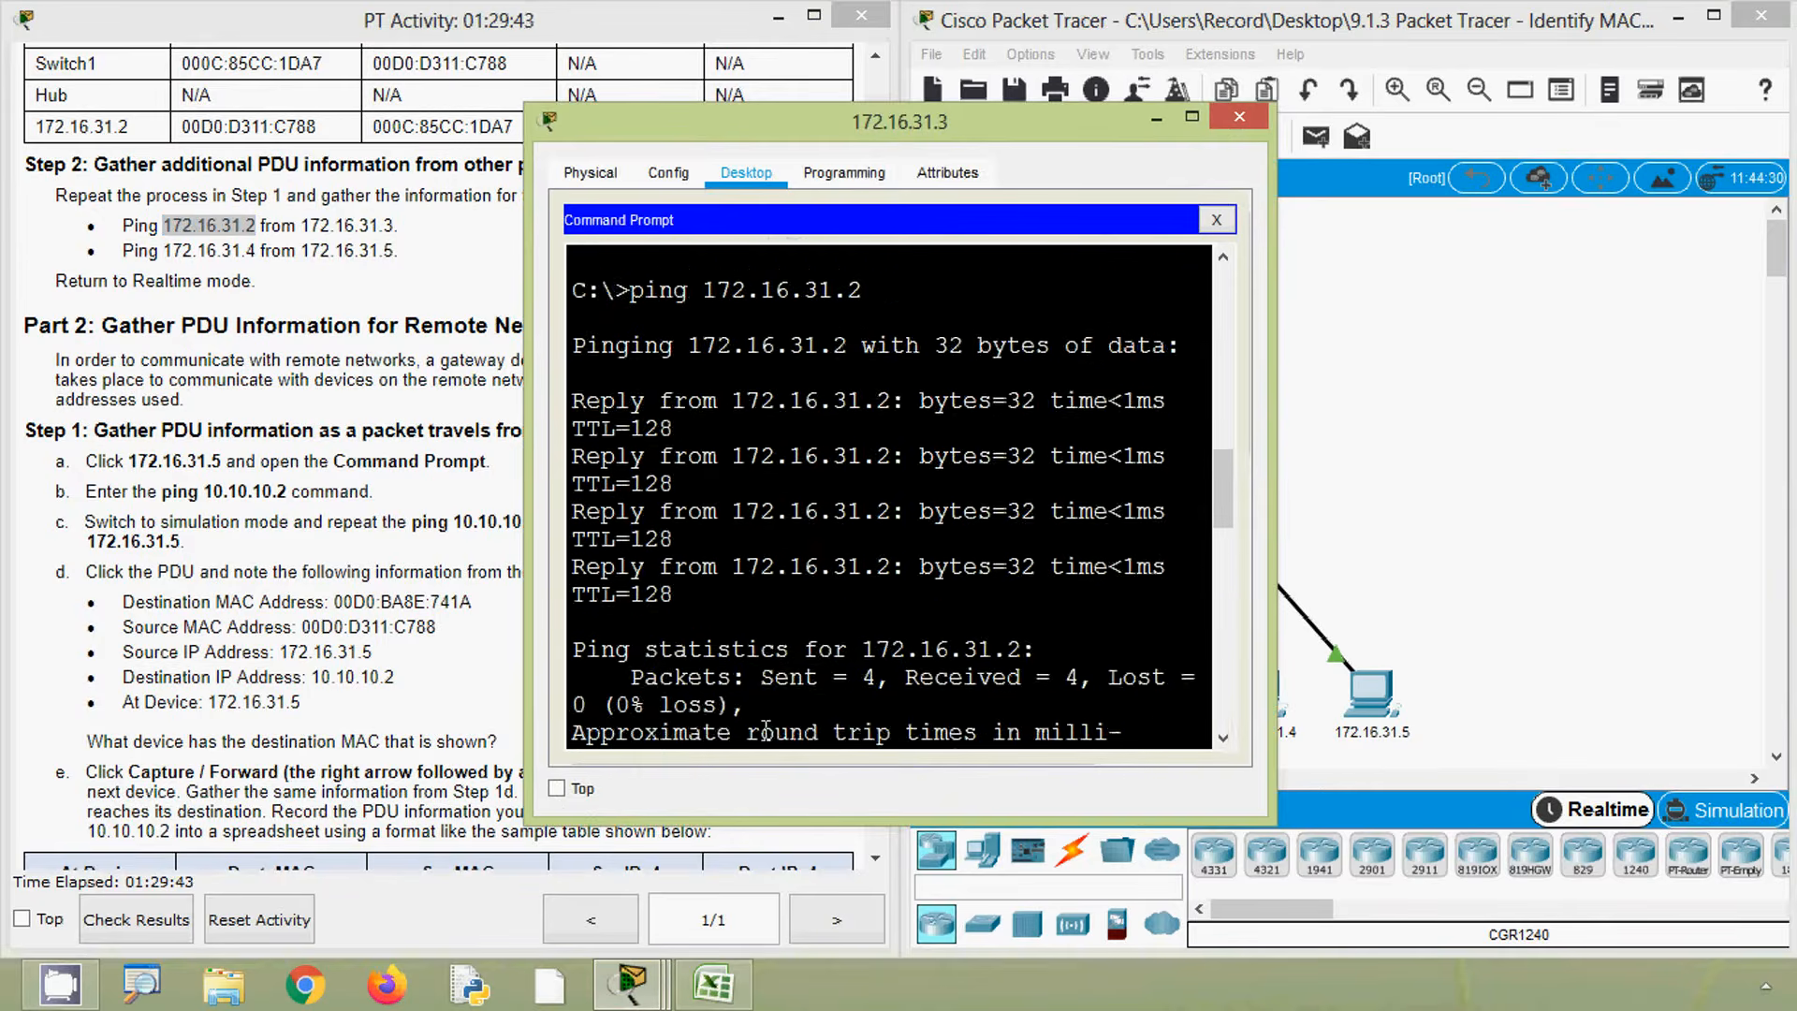
{"action": "scroll", "coordinate": [765, 730], "scroll_direction": "down", "scroll_amount": 5}
{"action": "left_click_drag", "start_coordinate": [1269, 635], "coordinate": [1533, 641]}
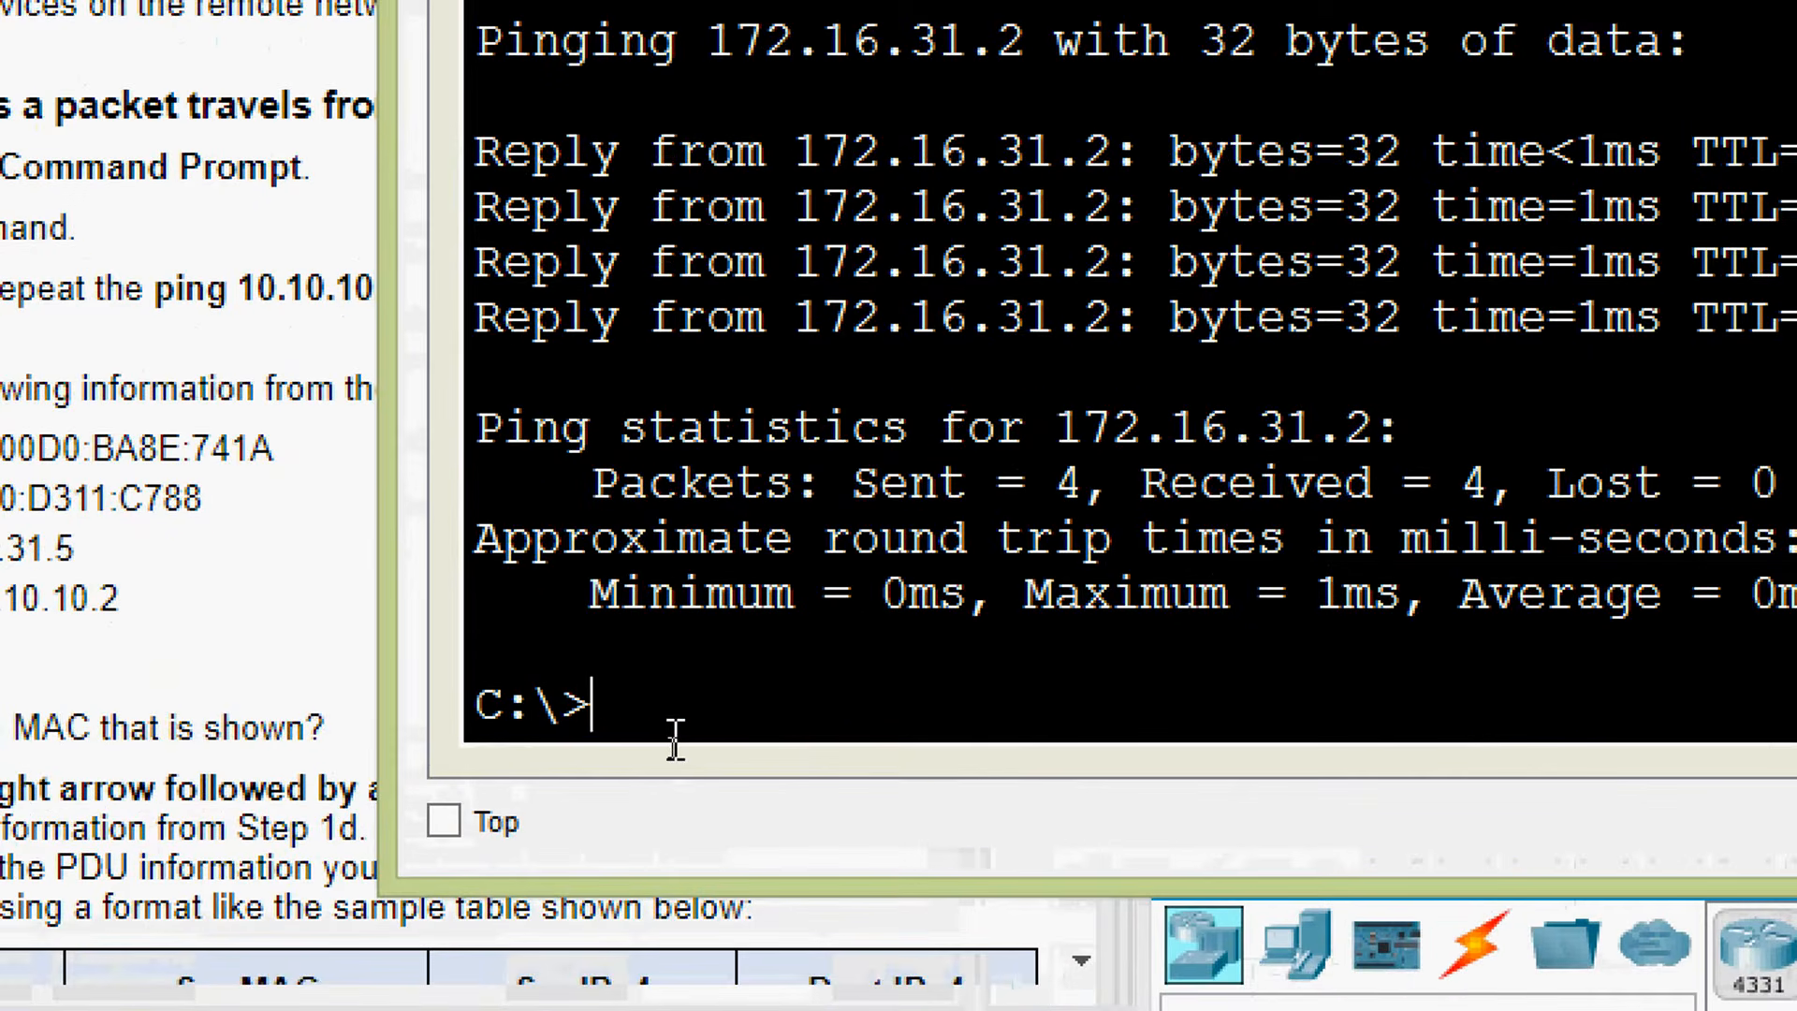
{"action": "type", "text": "ping"}
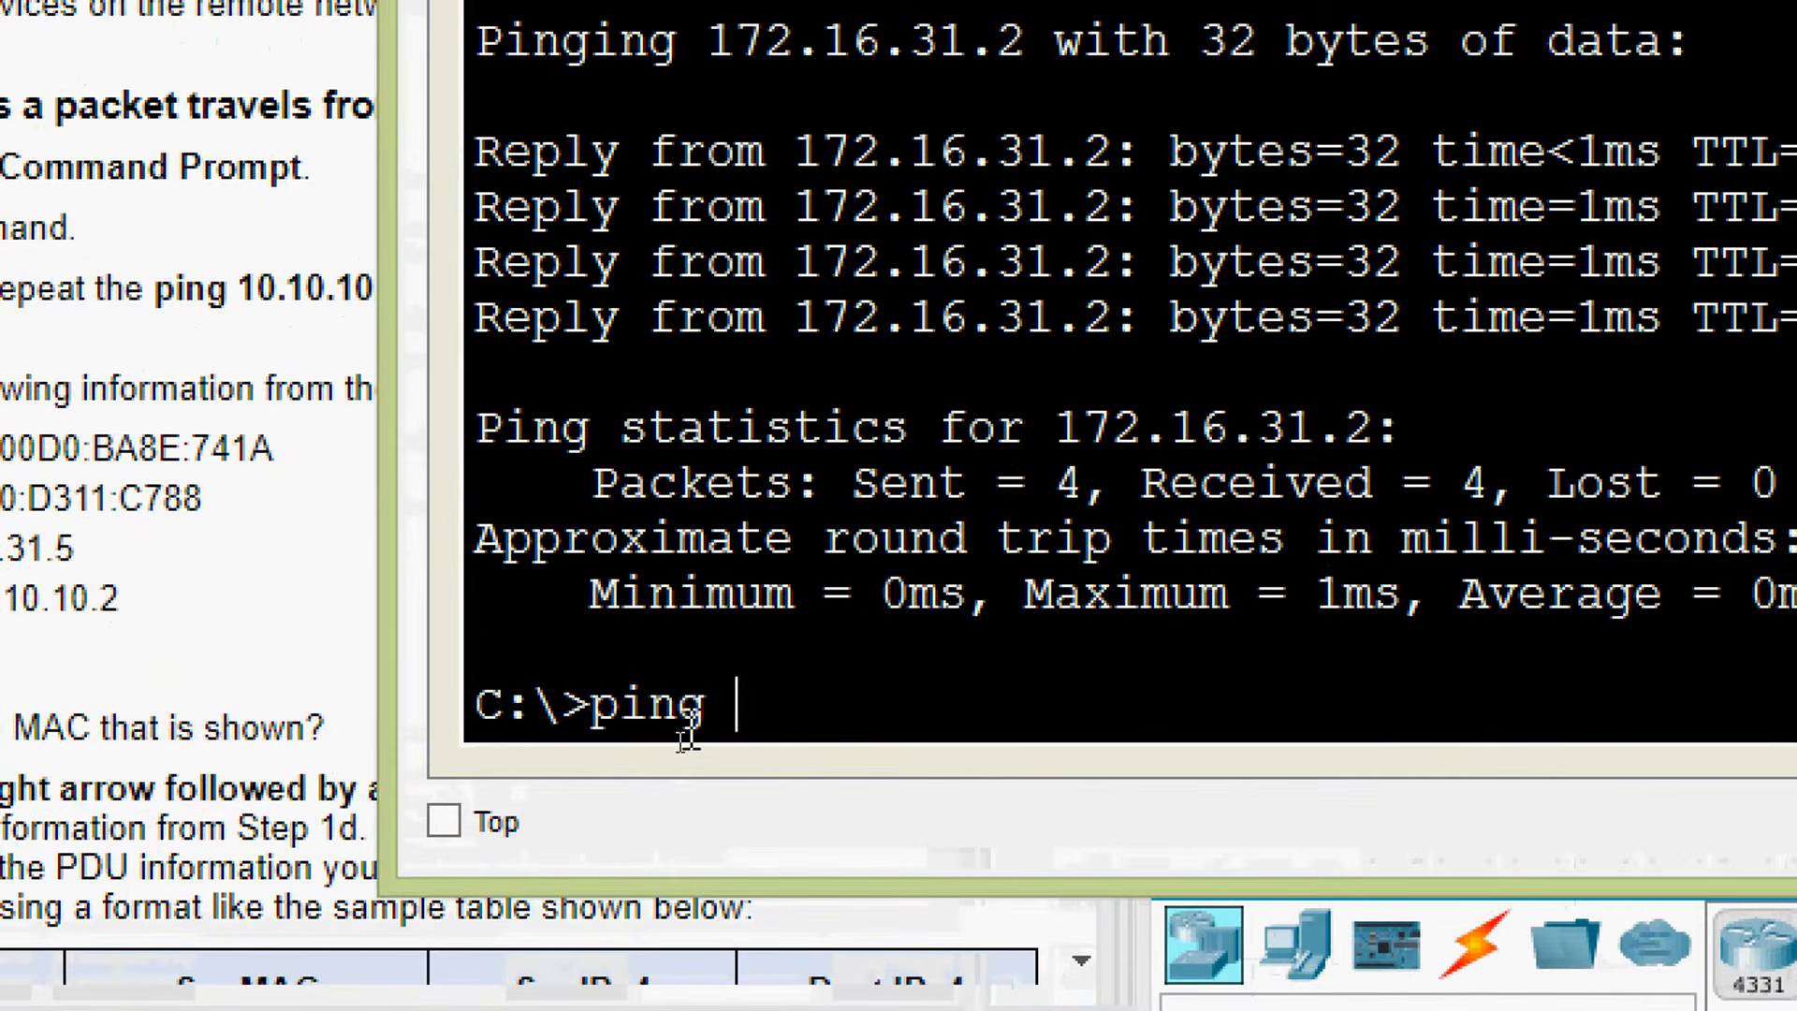
{"action": "right_click", "coordinate": [766, 716]}
{"action": "left_click", "coordinate": [814, 799]}
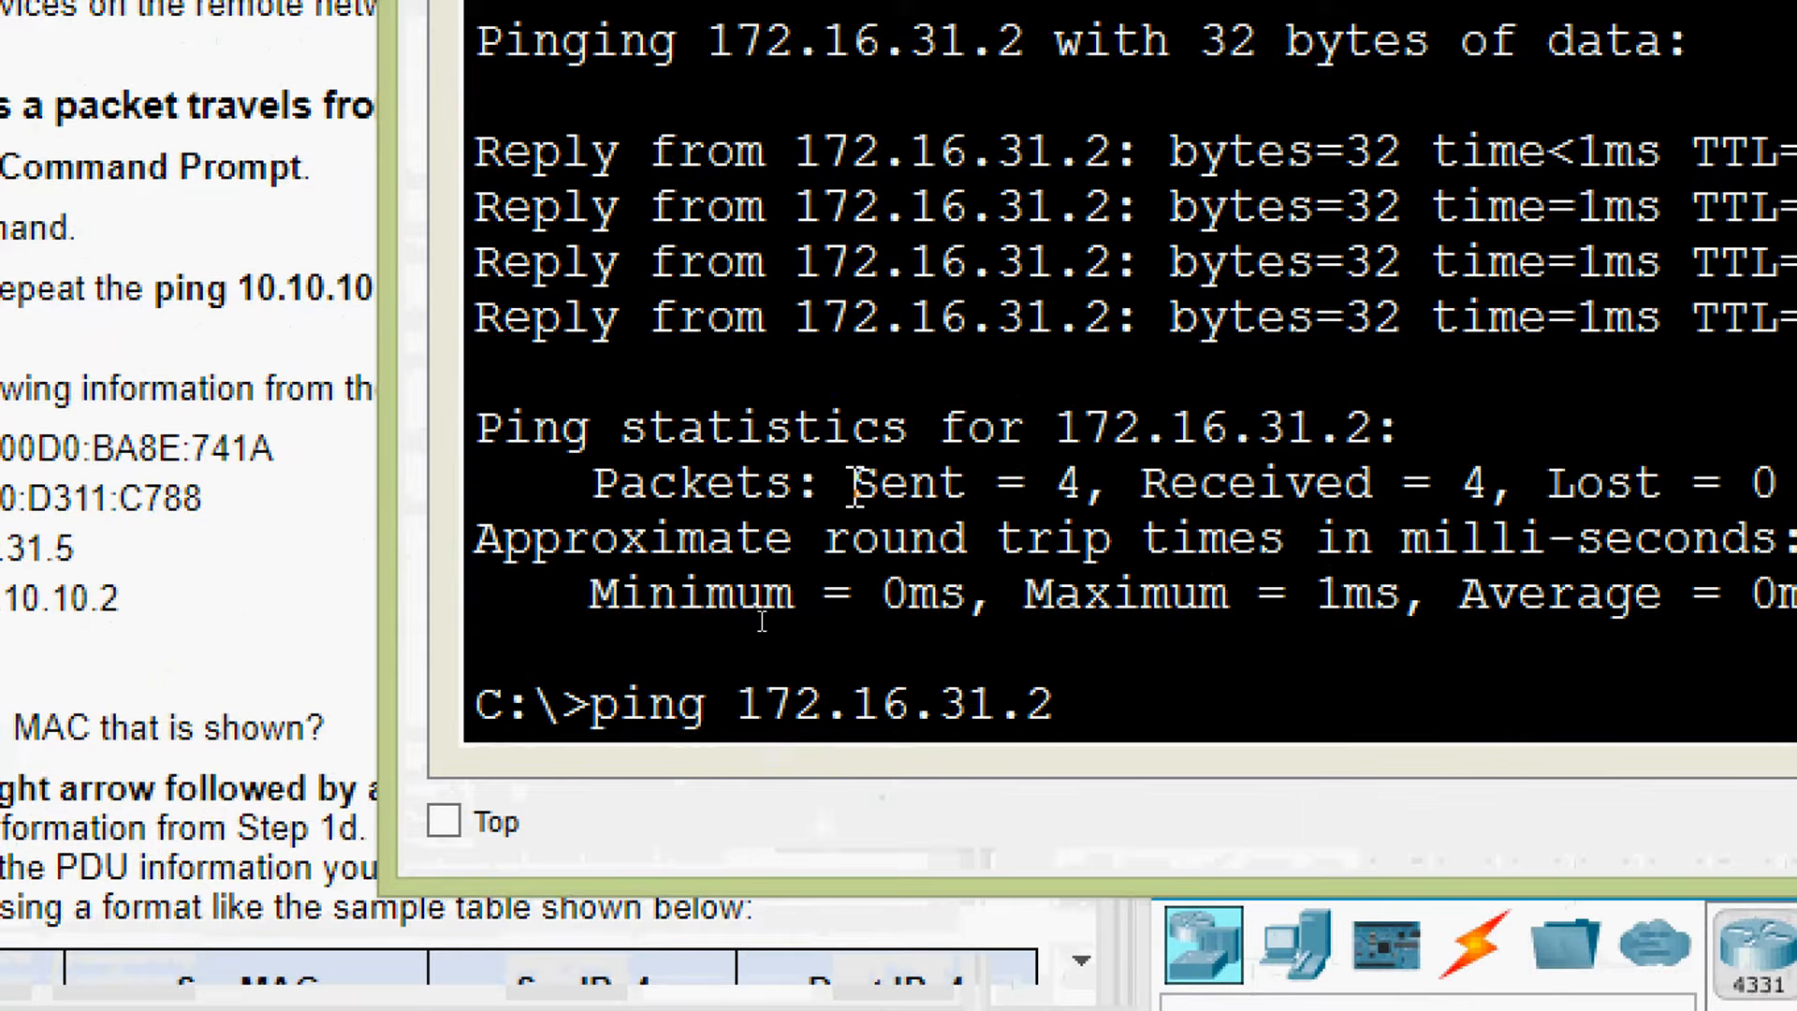
{"action": "key", "text": "Return"}
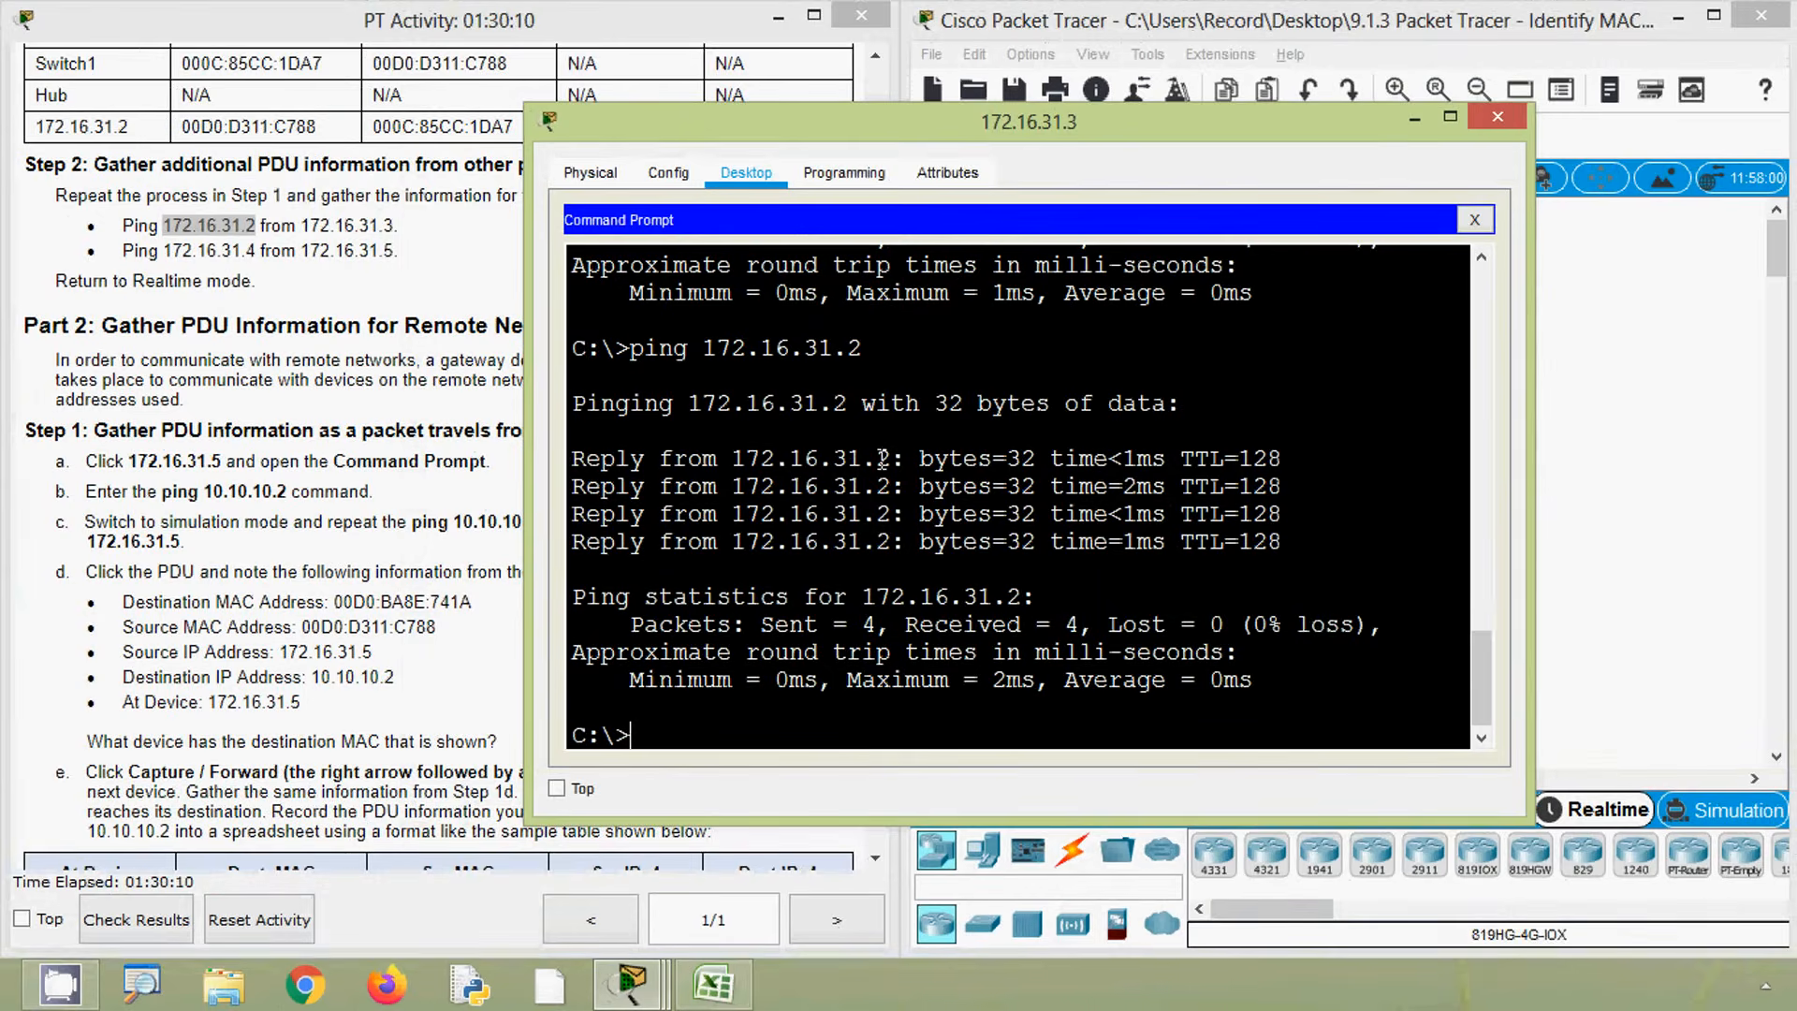
- Switch to simulation mode and rerun the ping 172.16.31.2 command from 172.16.31.3, then minimize the PC window
{"action": "left_click", "coordinate": [1647, 653]}
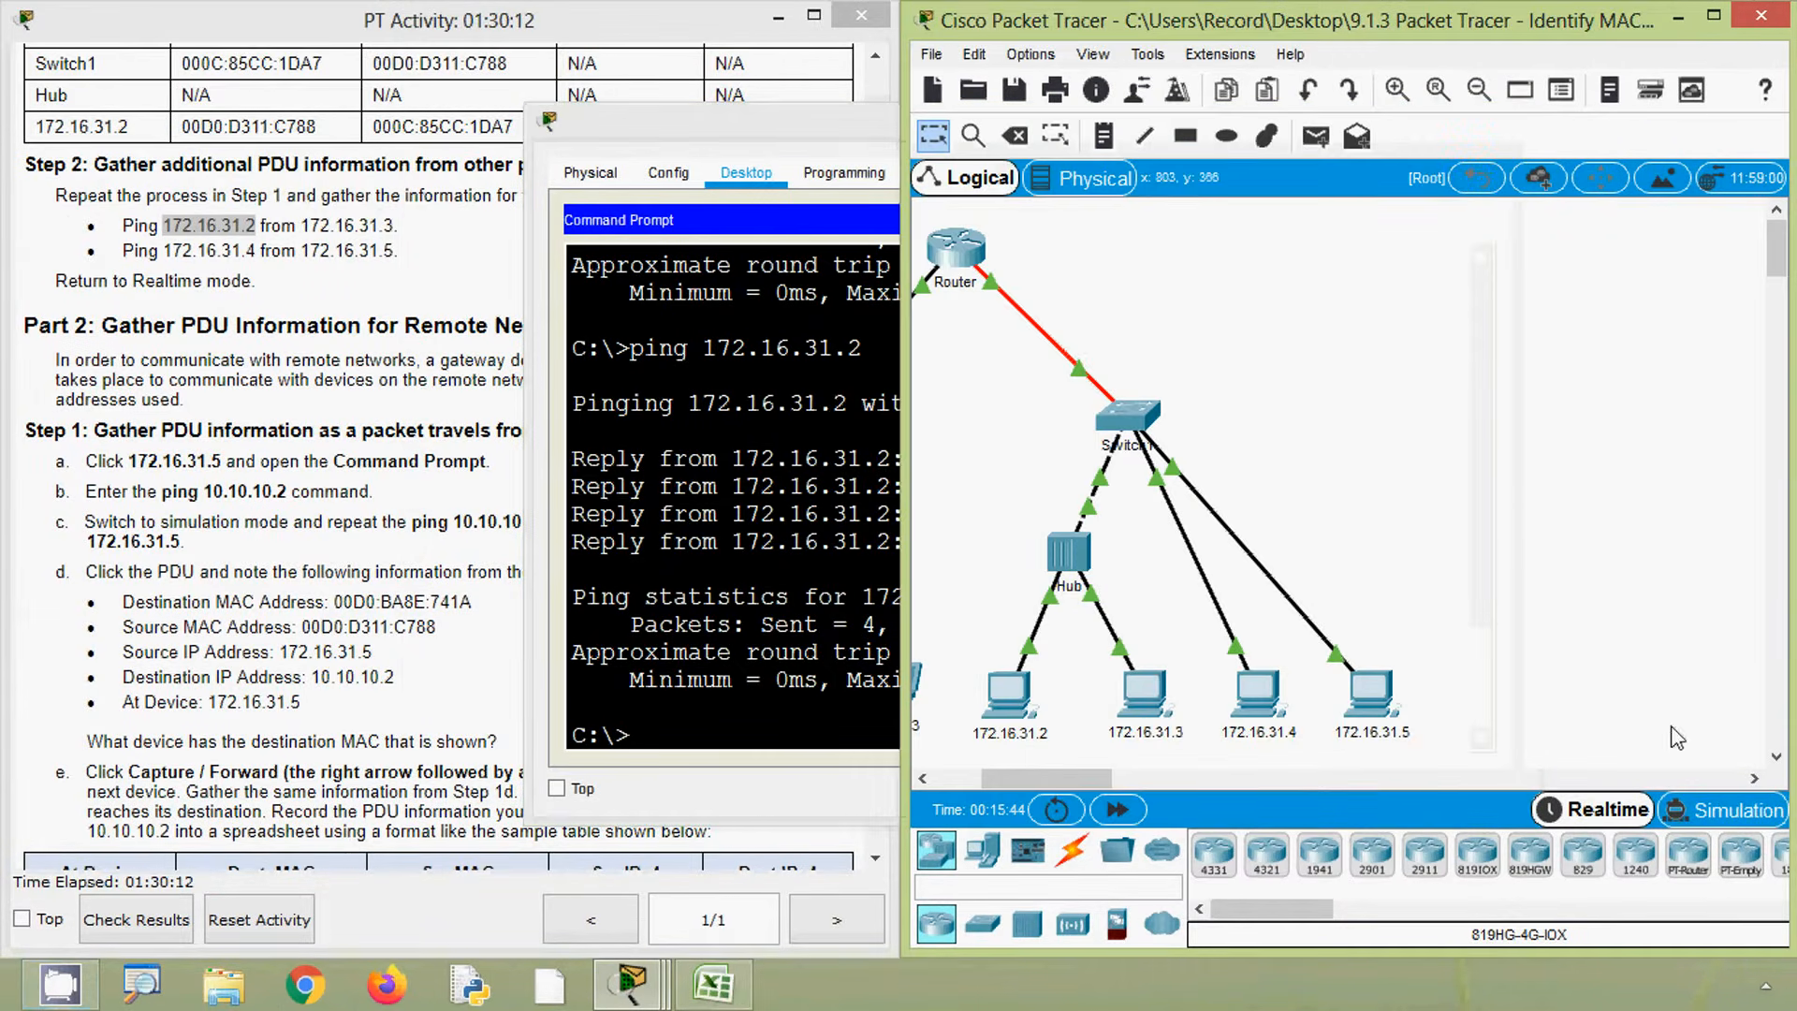
{"action": "left_click", "coordinate": [1713, 822]}
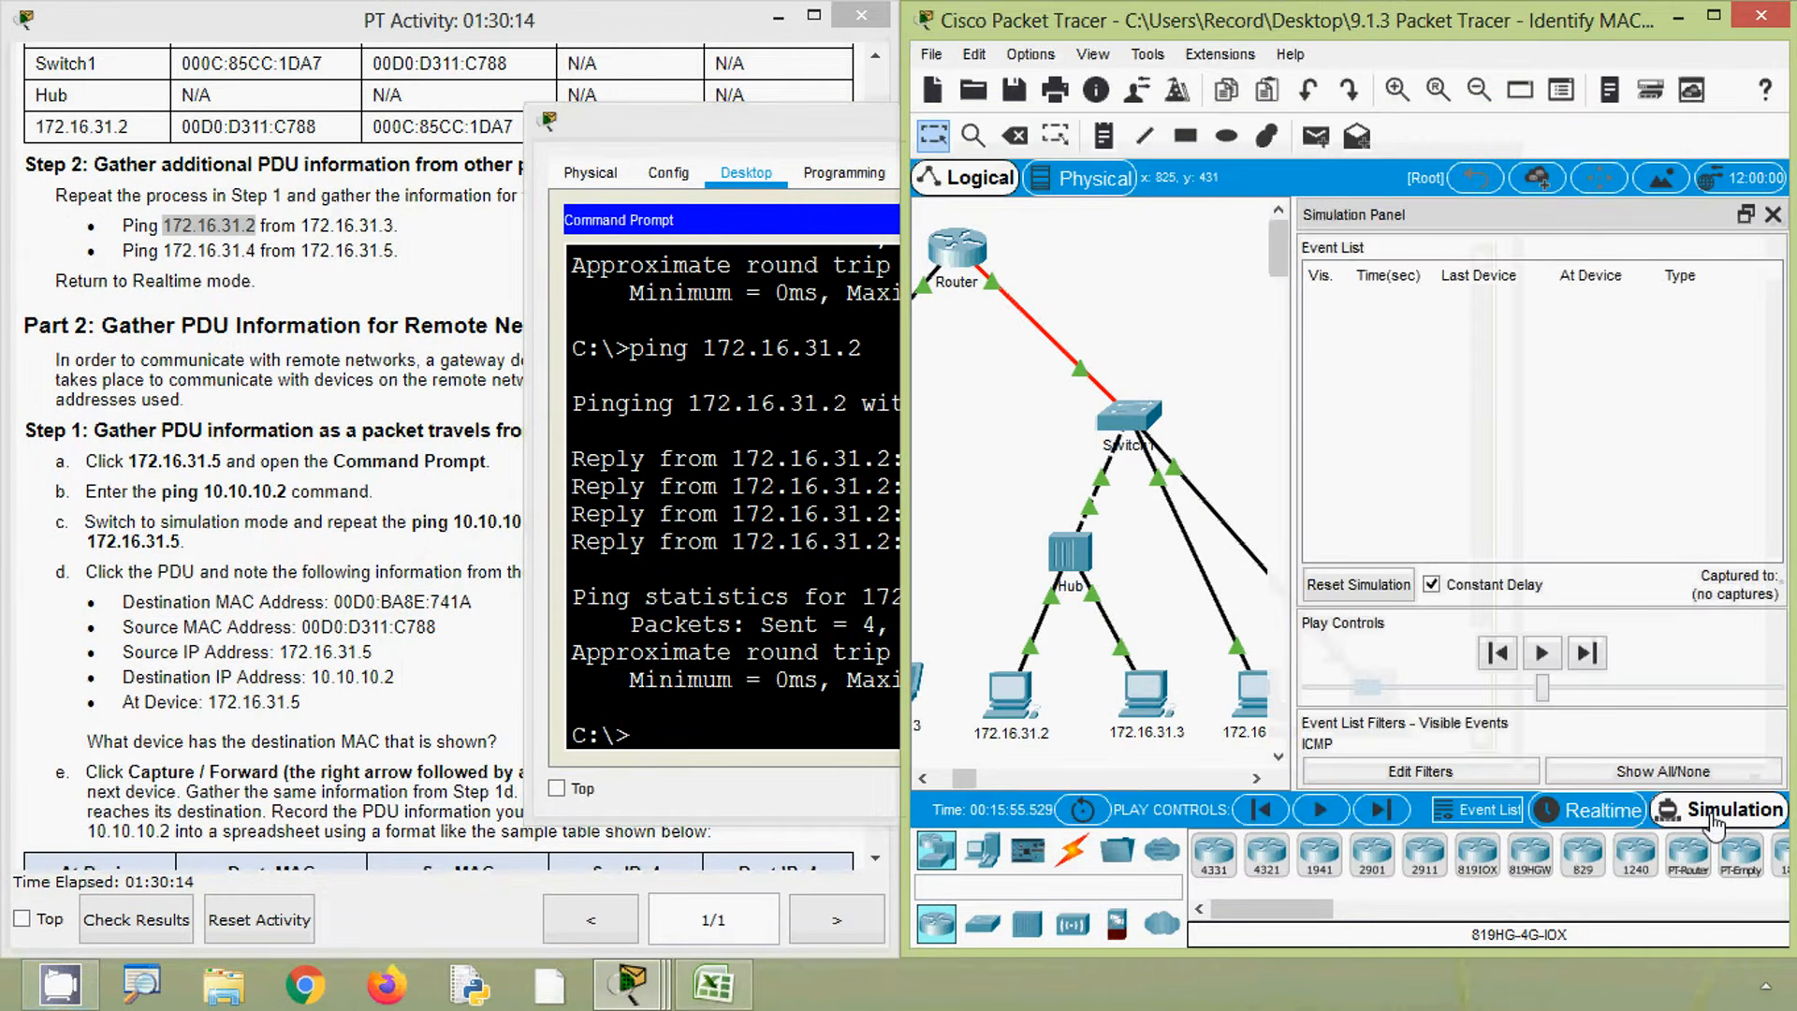
{"action": "left_click", "coordinate": [1148, 698]}
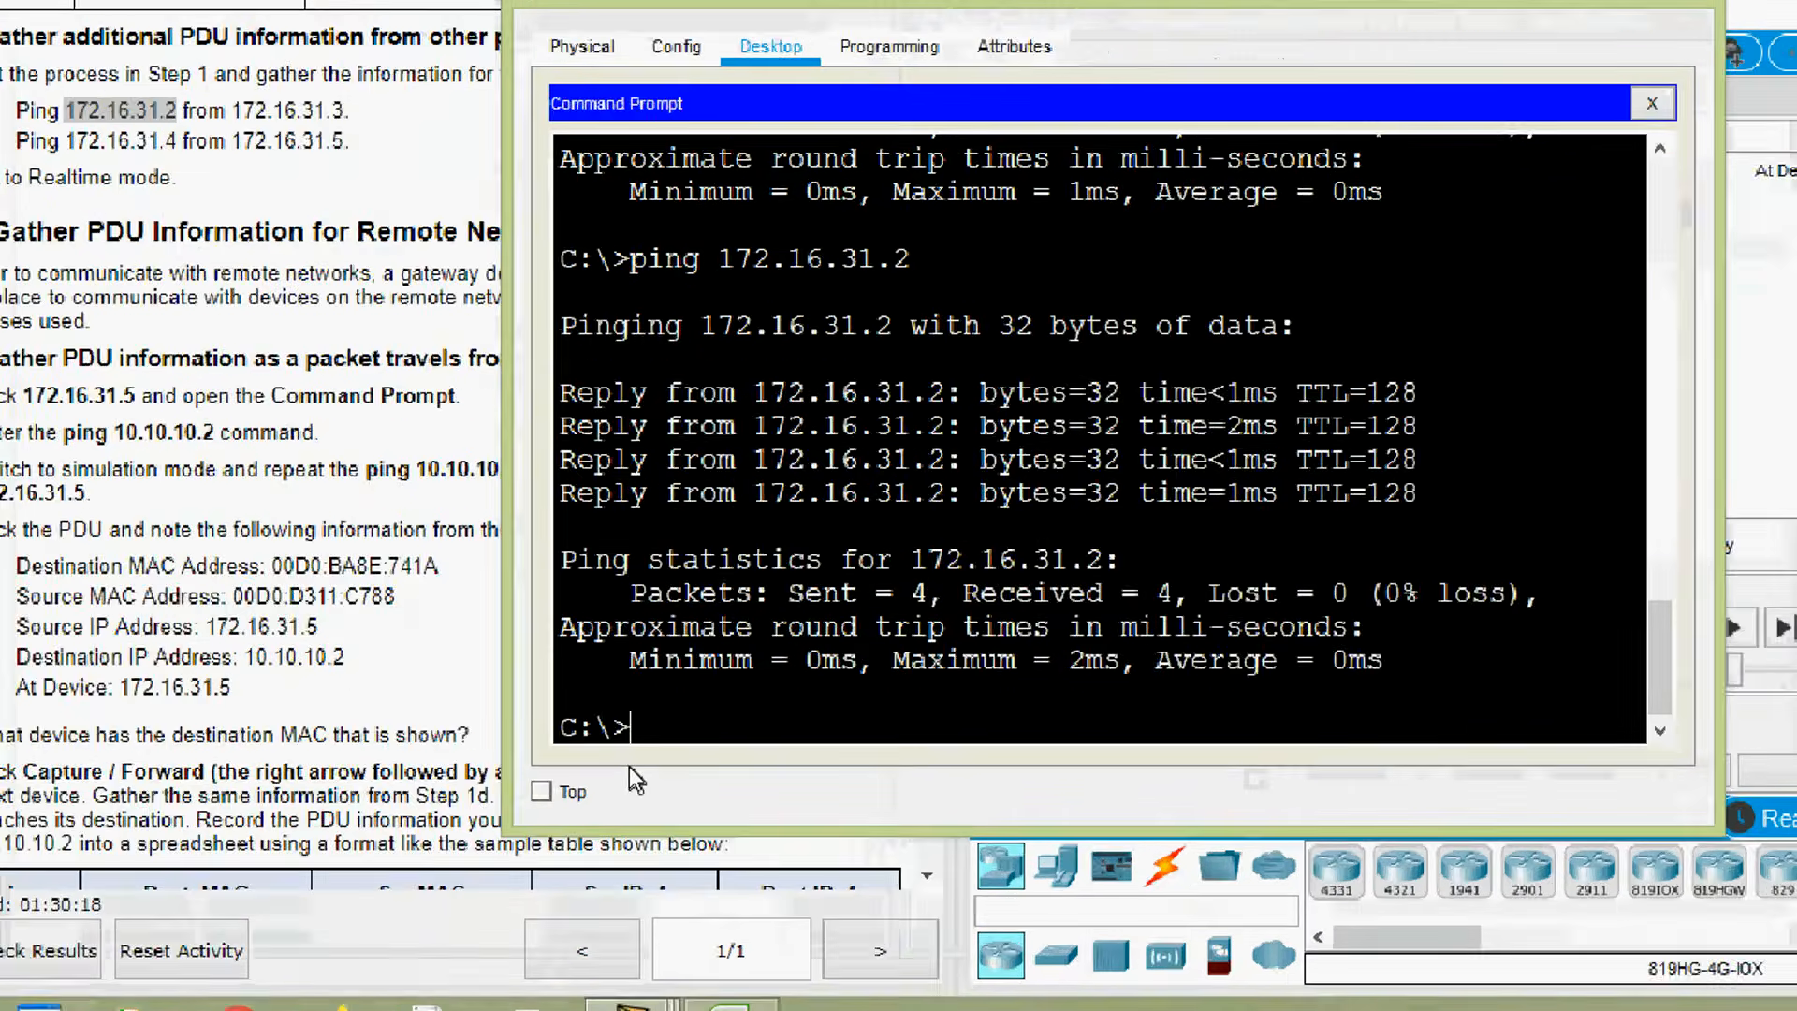
{"action": "key", "text": "Up"}
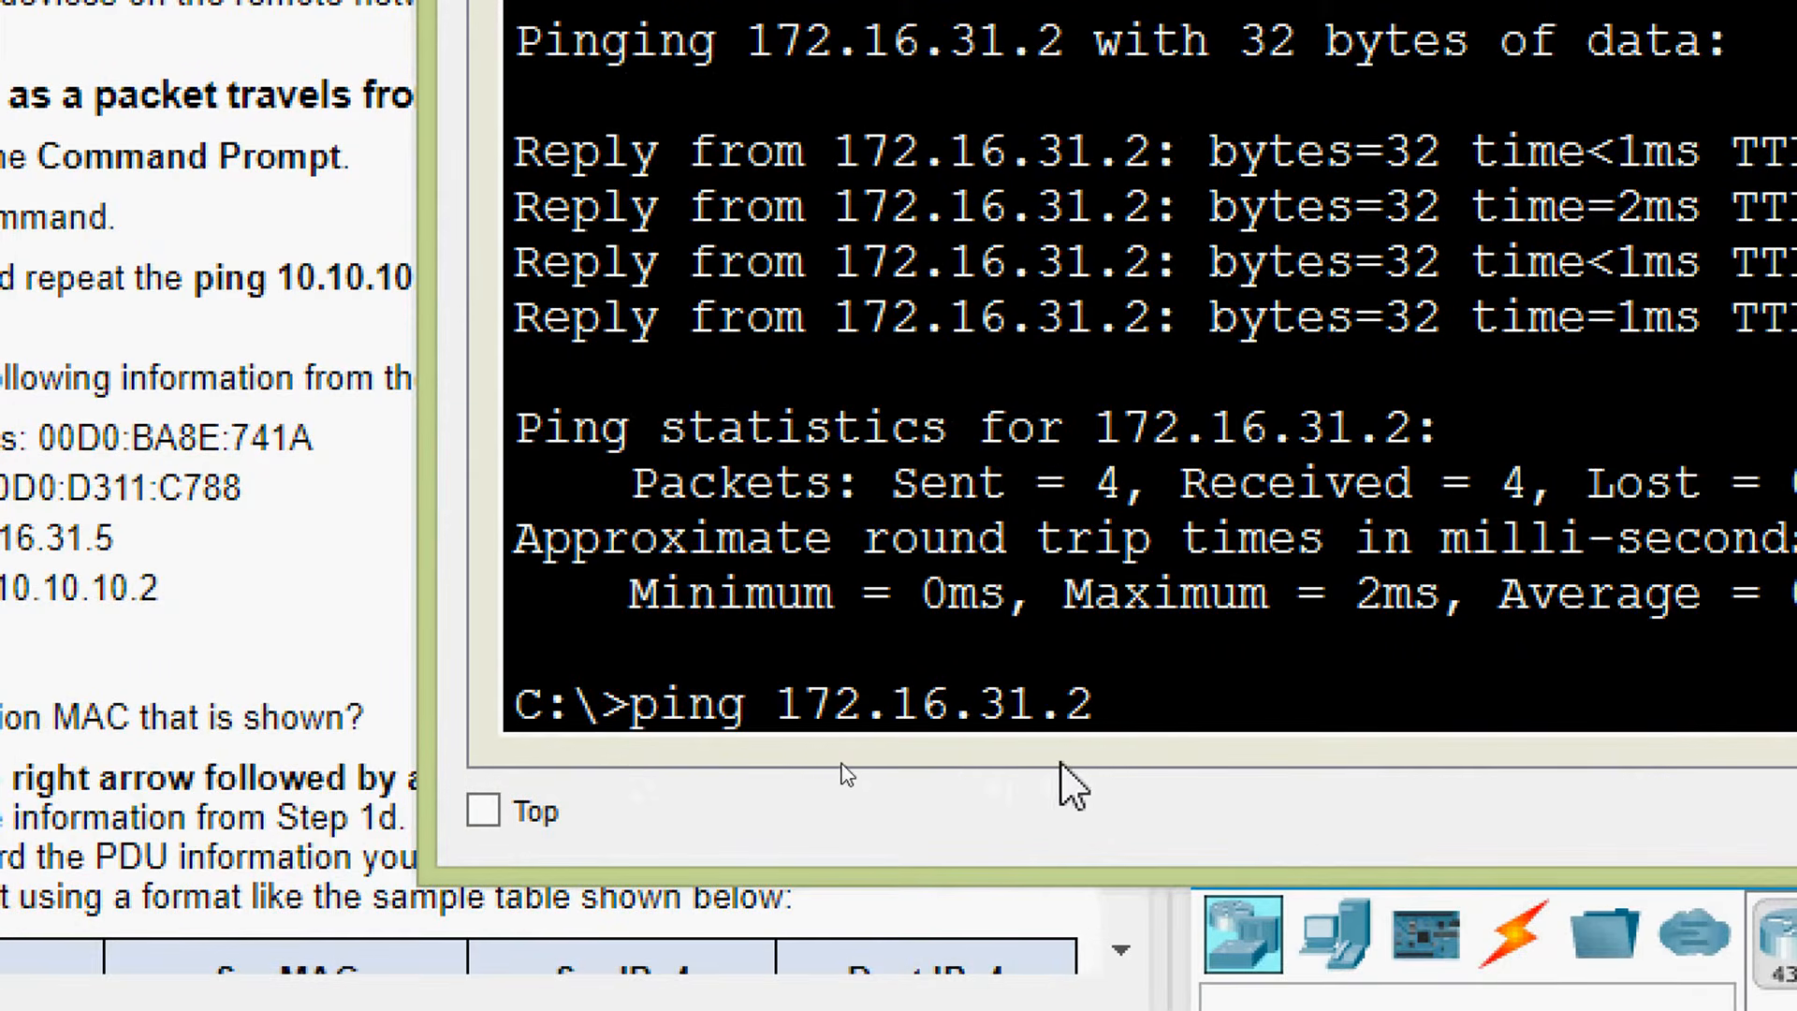
{"action": "key", "text": "Return"}
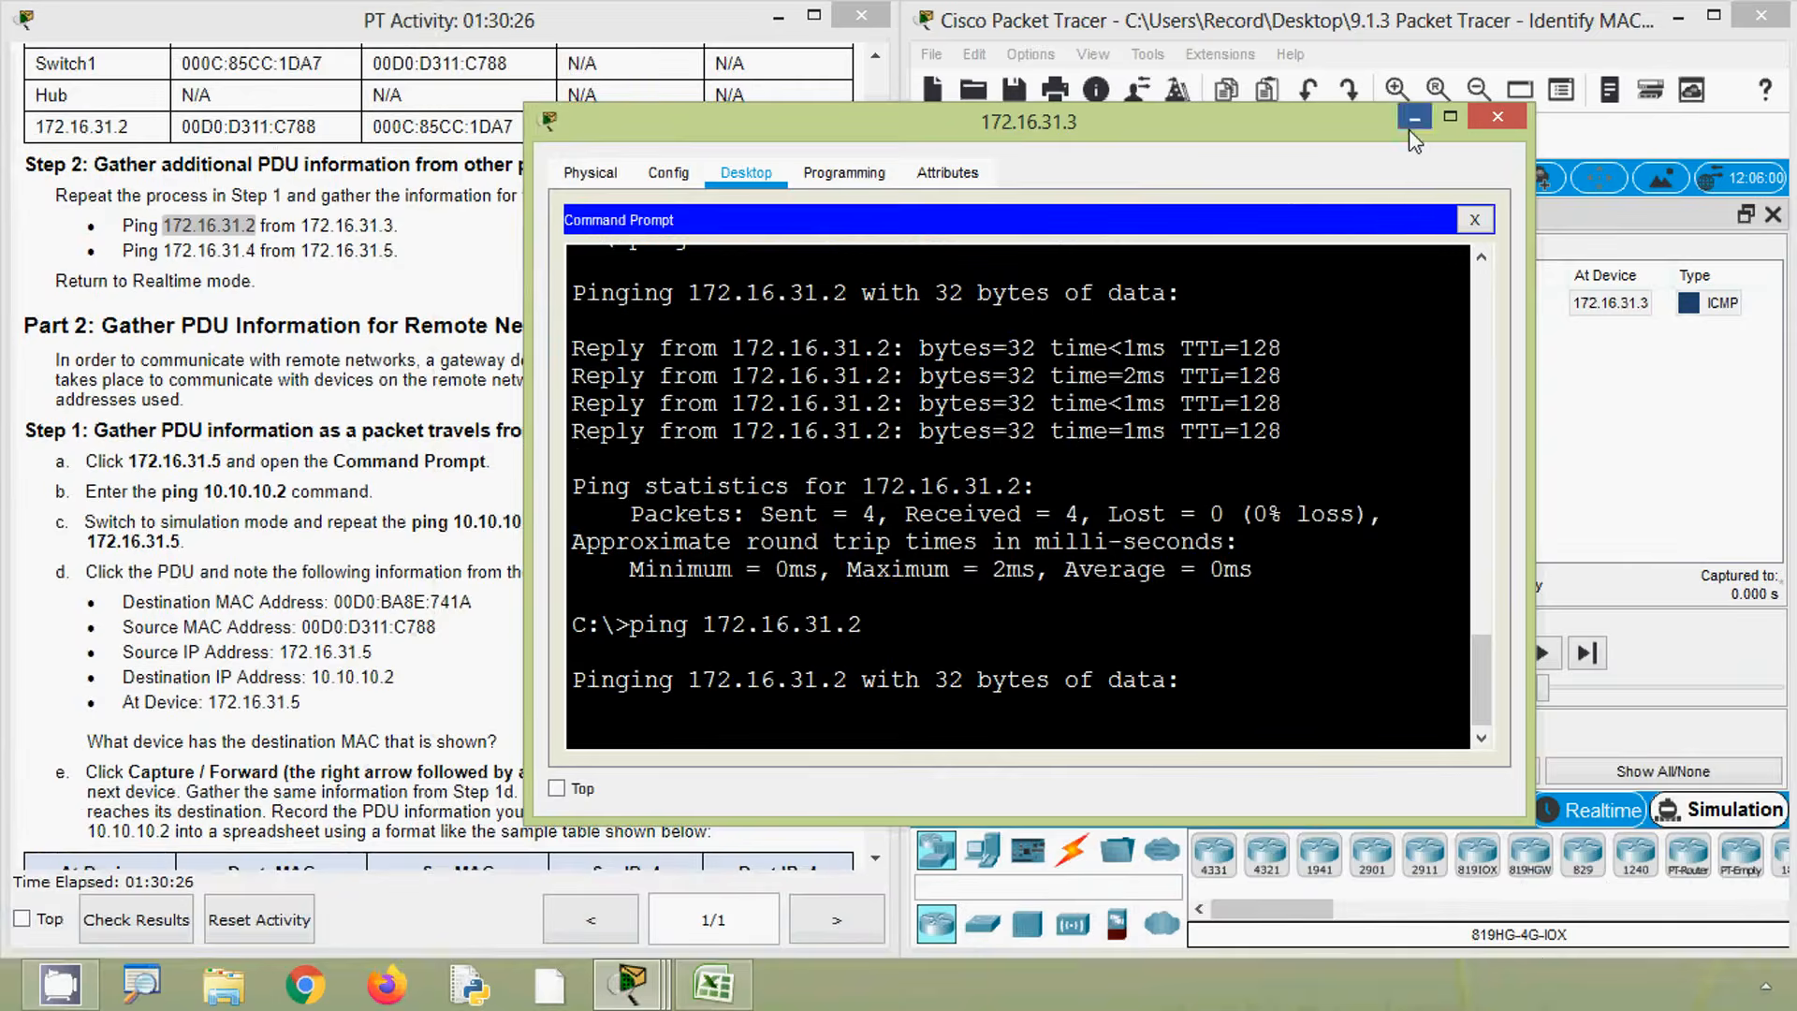
{"action": "left_click", "coordinate": [1412, 127]}
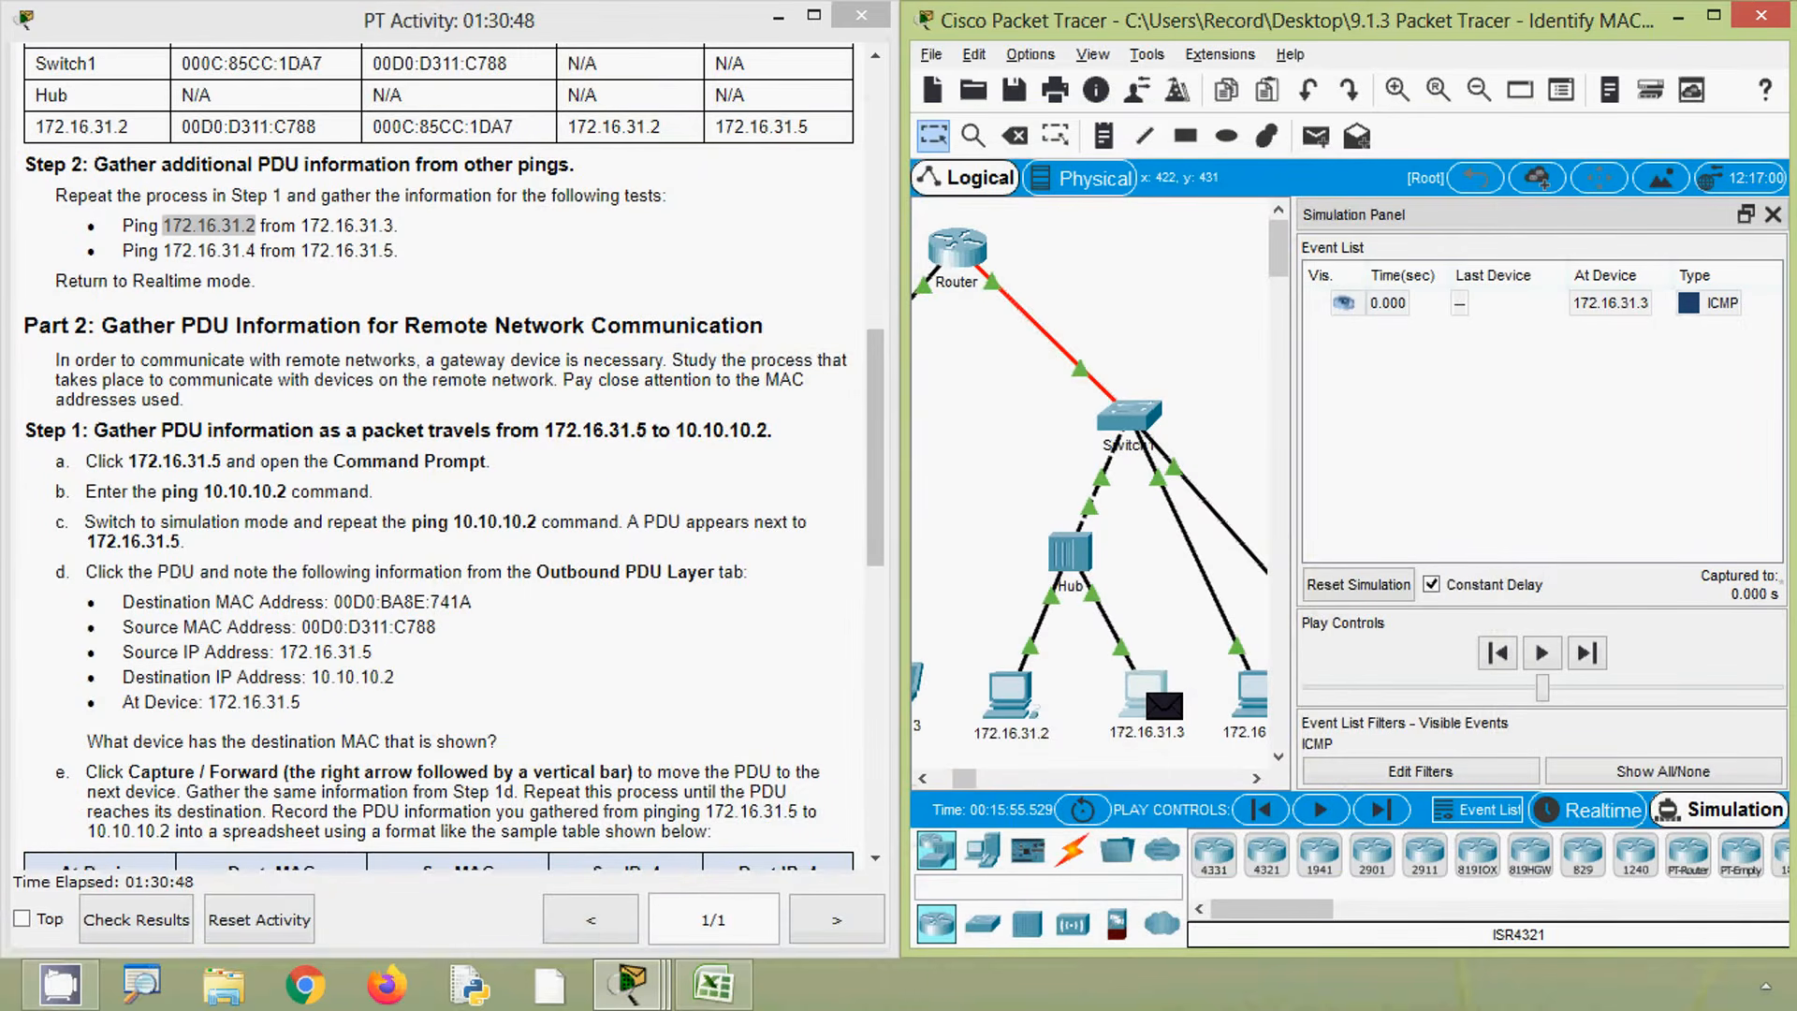
- Open the PDU information at 172.16.31.3 and switch to the spreadsheet
{"action": "key", "text": "alt"}
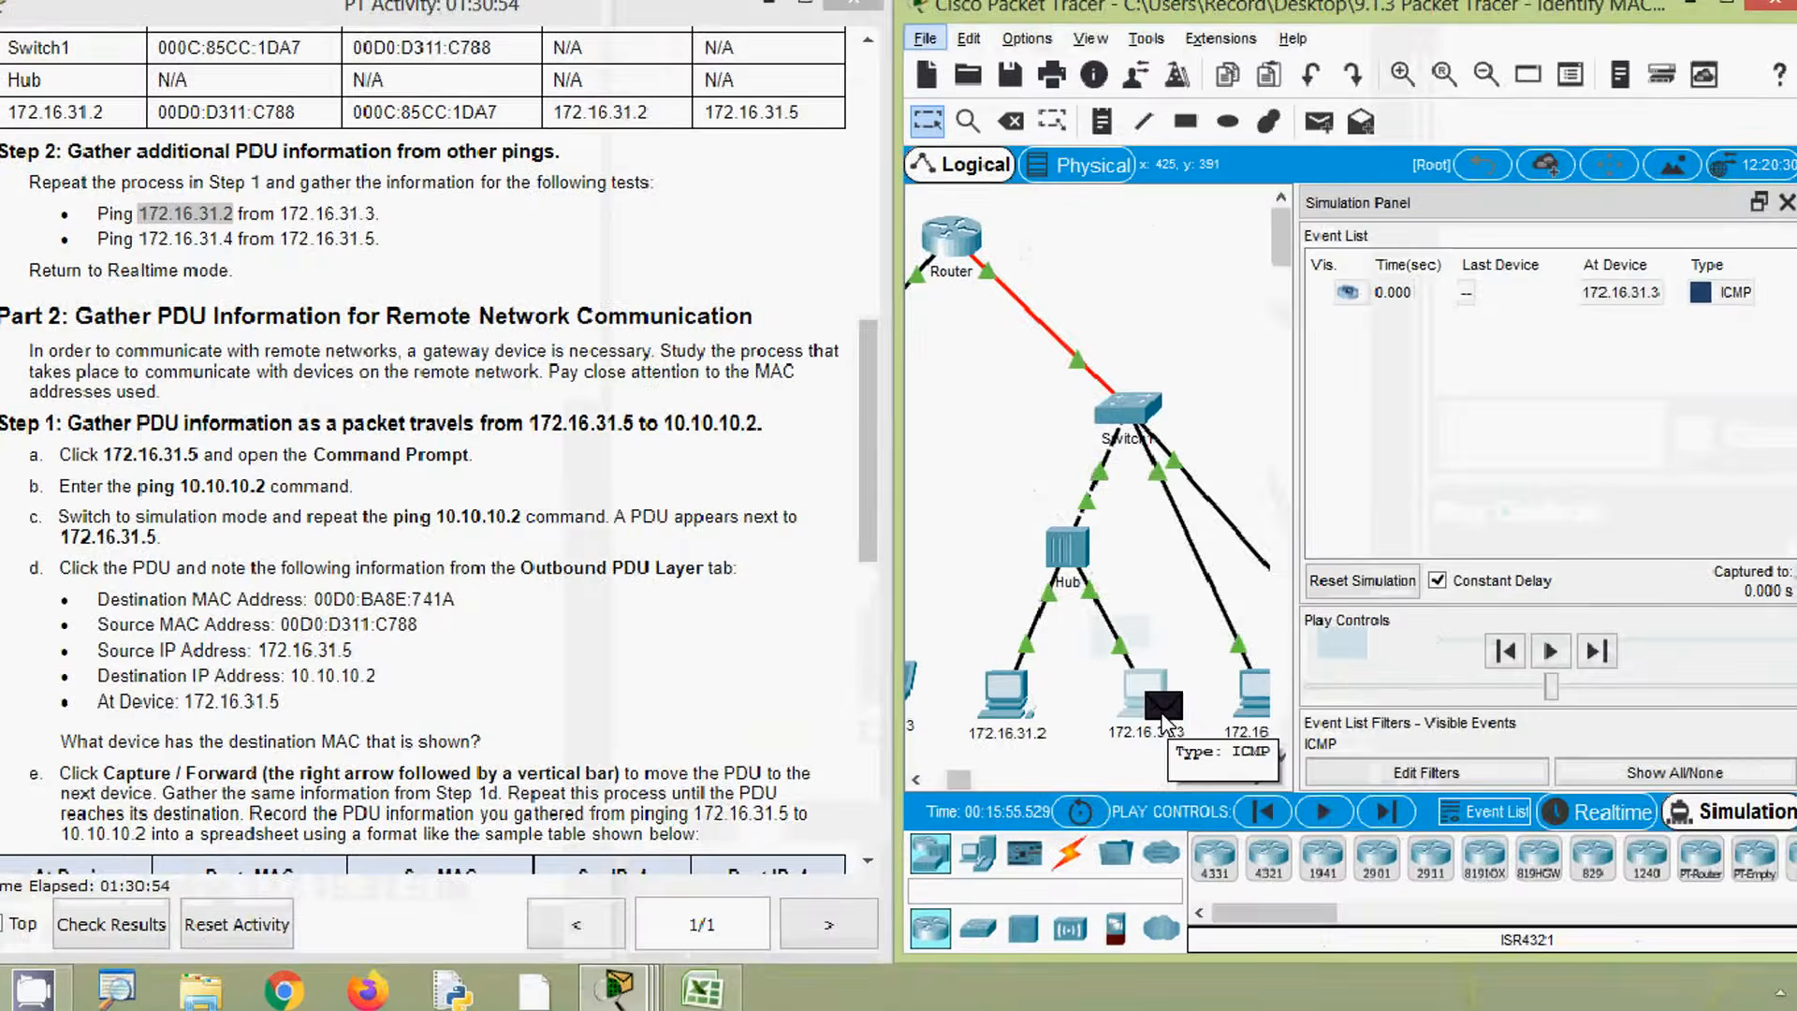
{"action": "left_click", "coordinate": [1162, 714]}
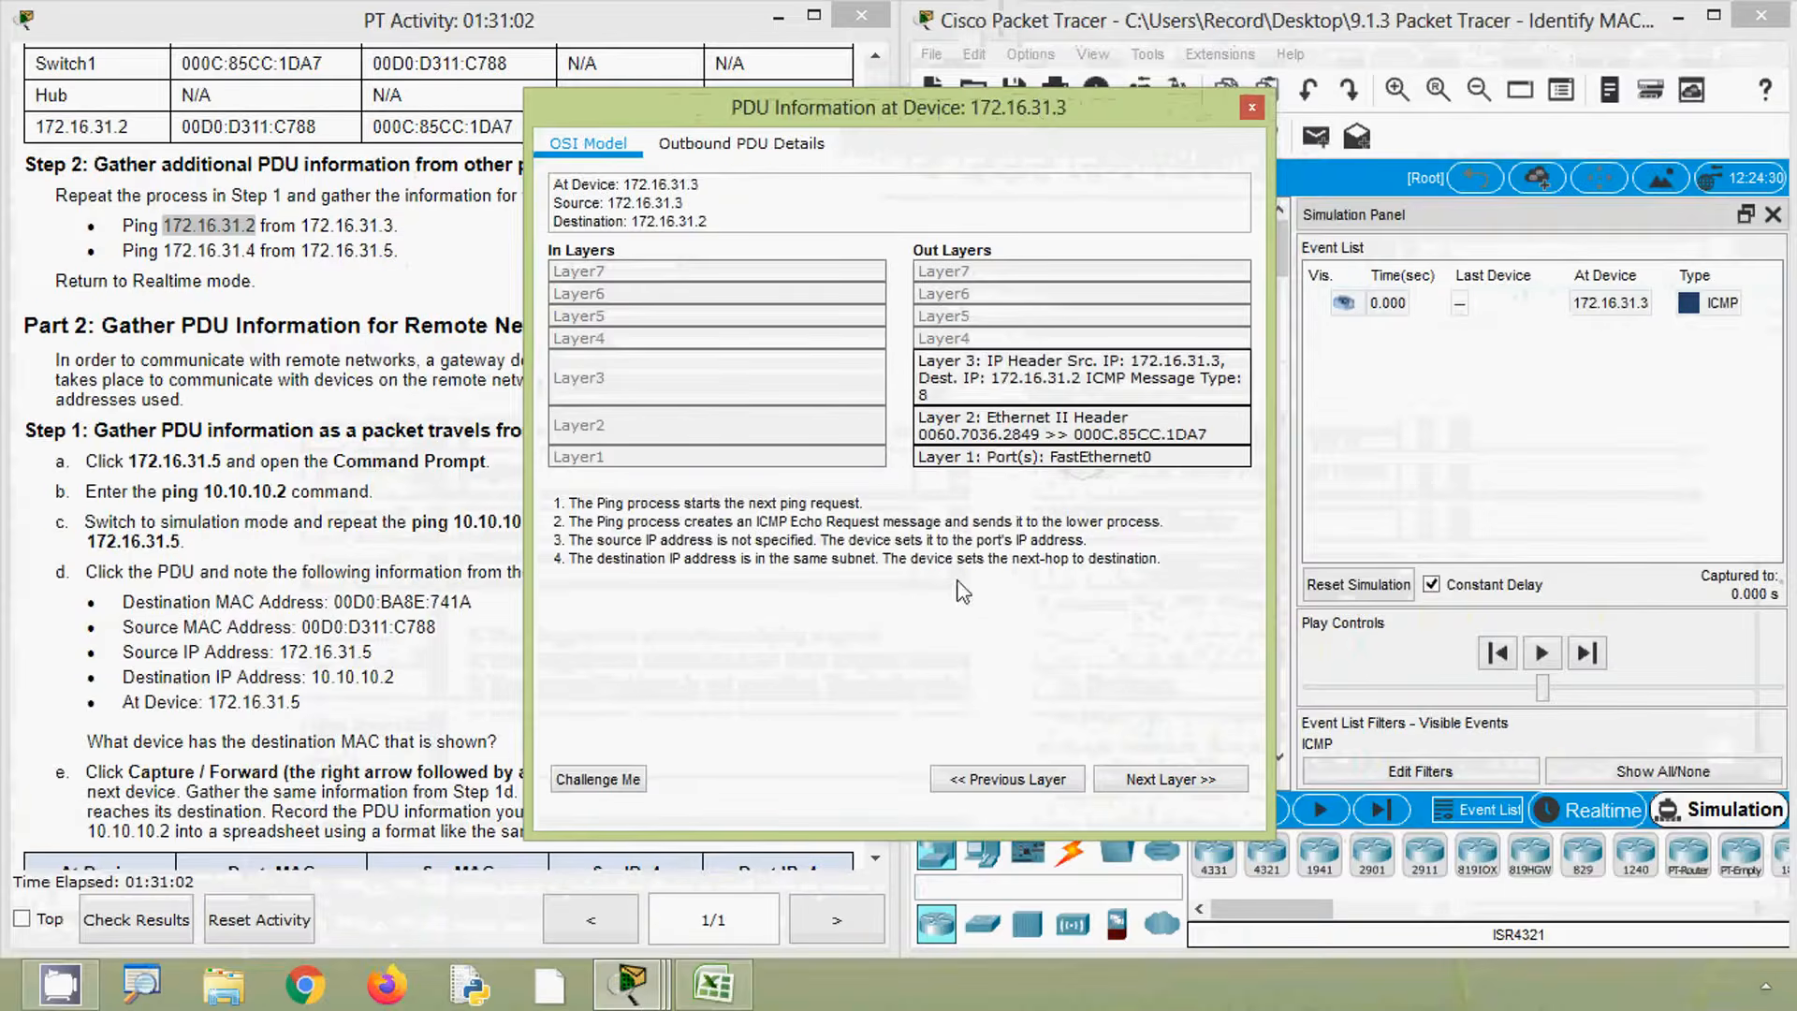
{"action": "left_click", "coordinate": [717, 992]}
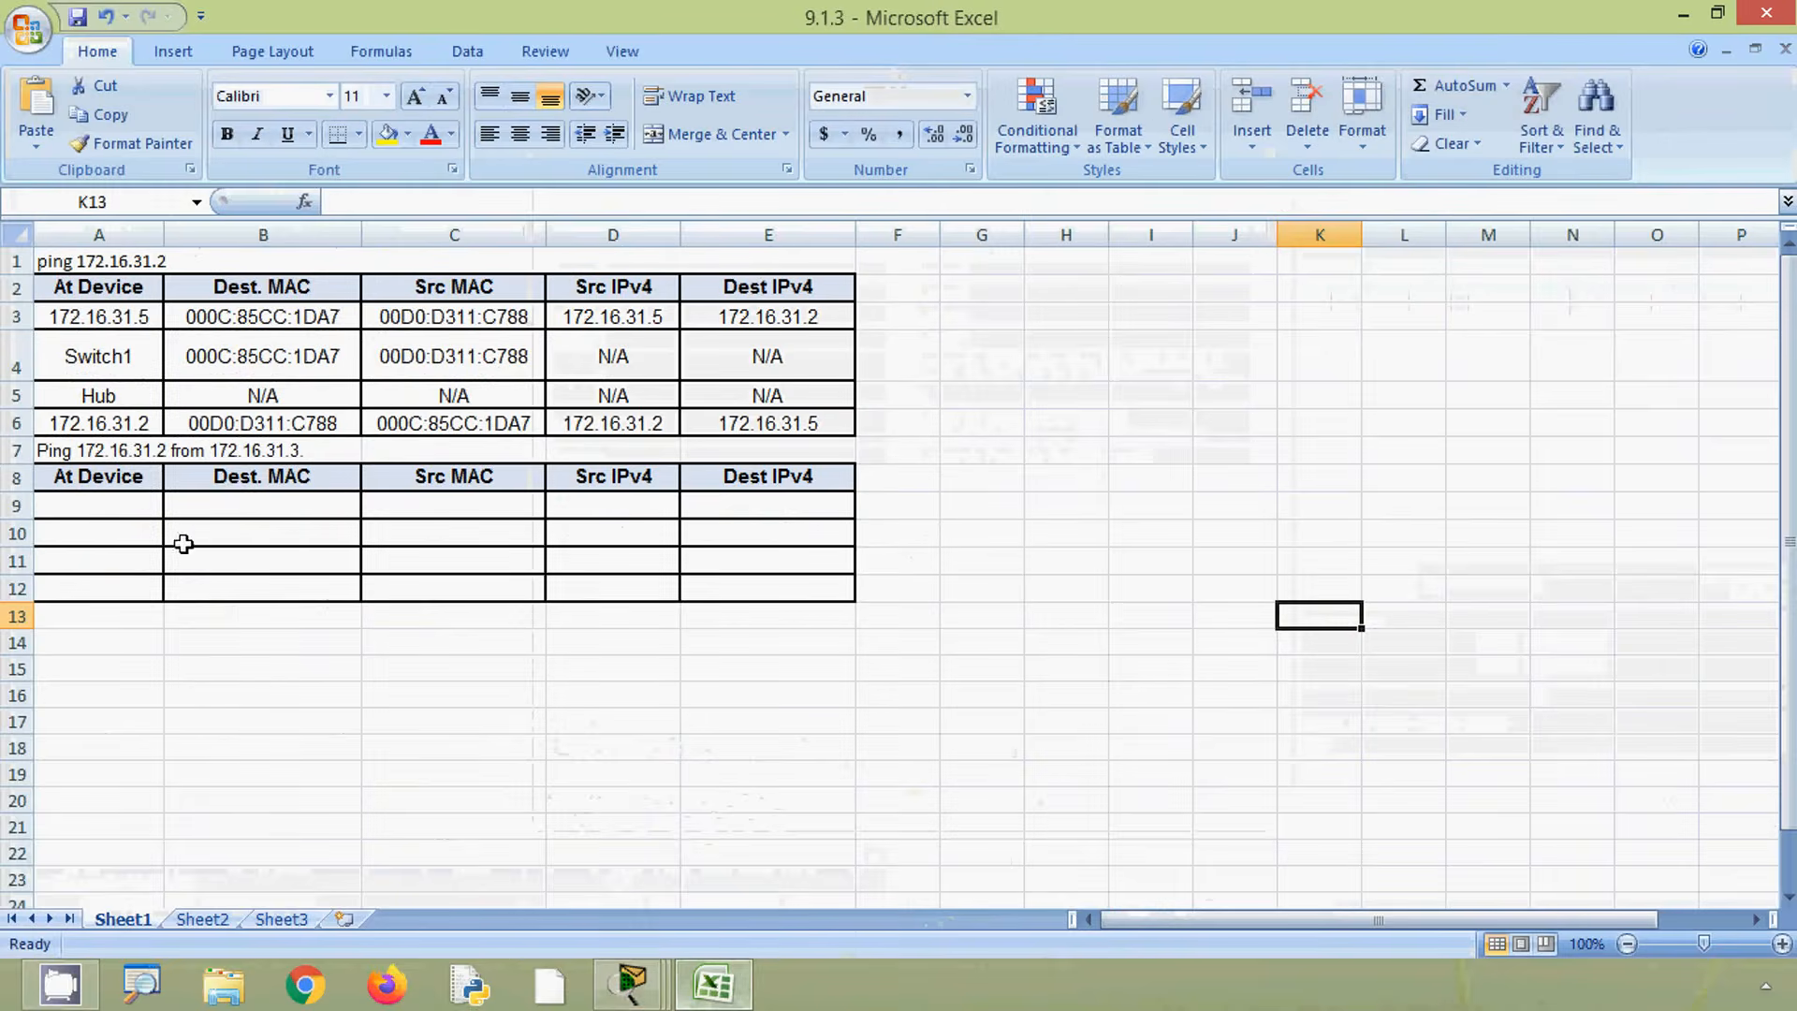
- Enter 172.16.31.3 as the At Device in the first row of the new table, then return to Packet Tracer
{"action": "left_click", "coordinate": [52, 505]}
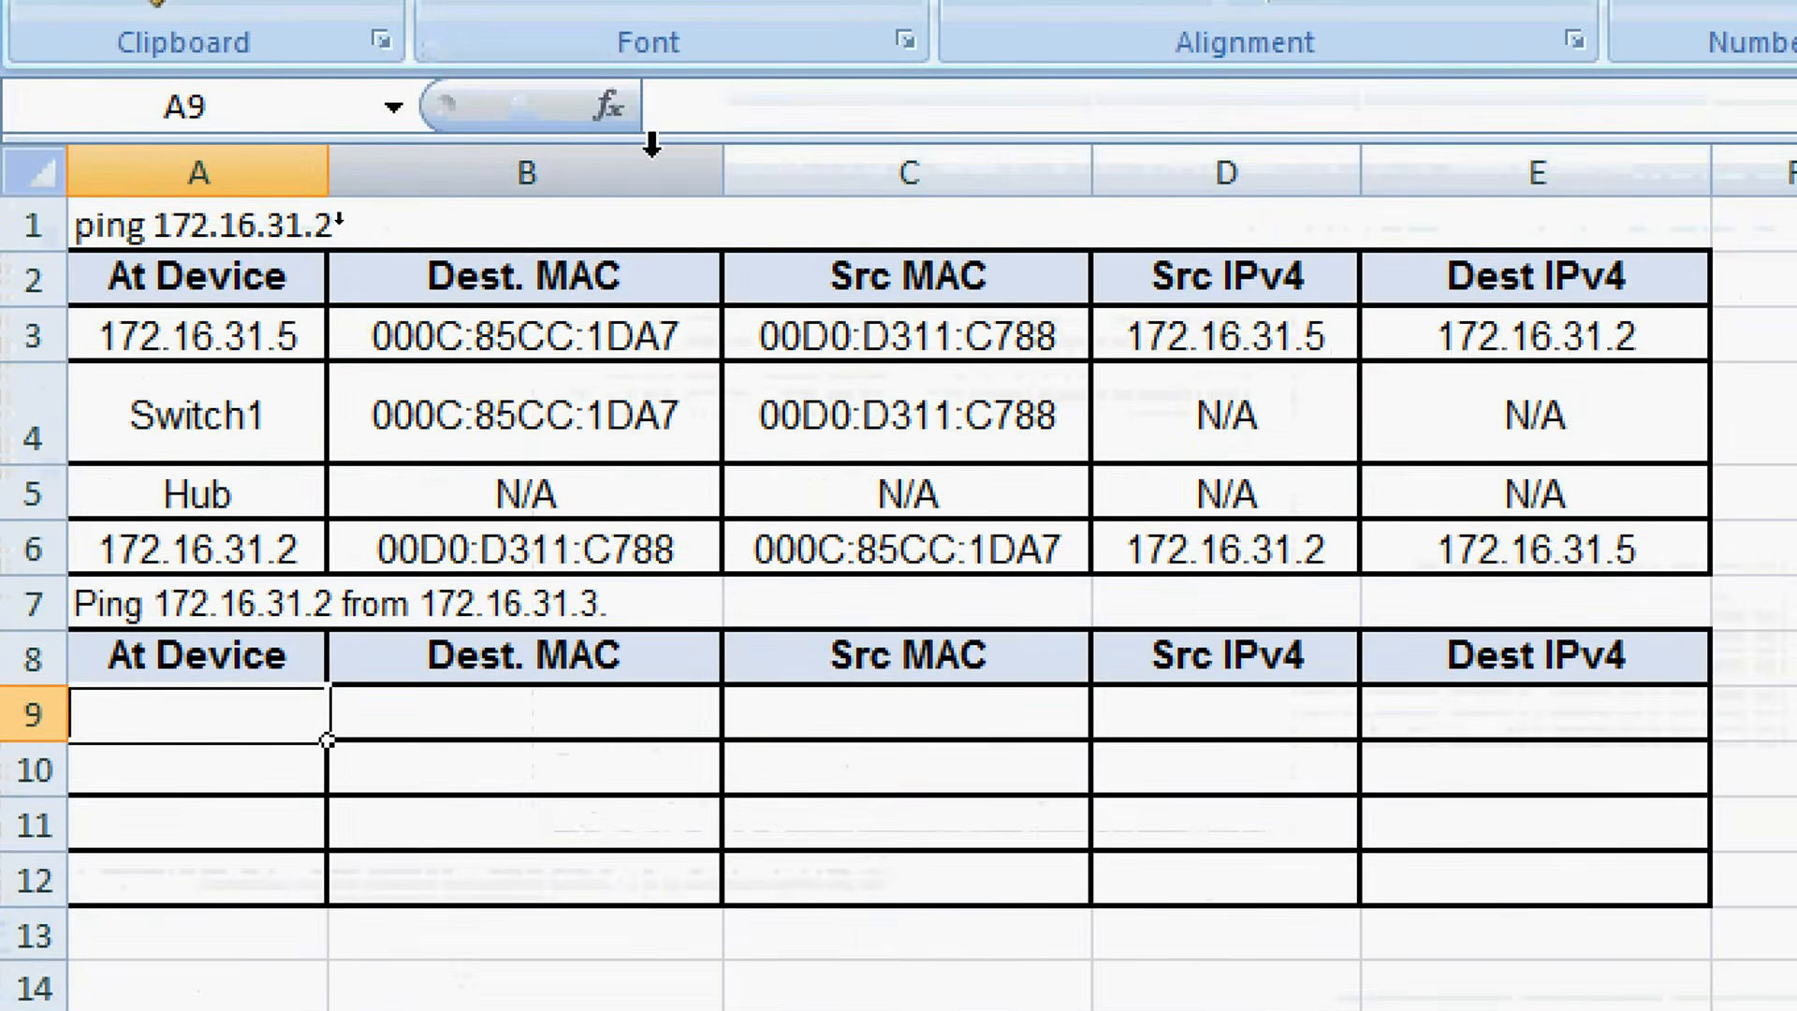
{"action": "left_click", "coordinate": [787, 117]}
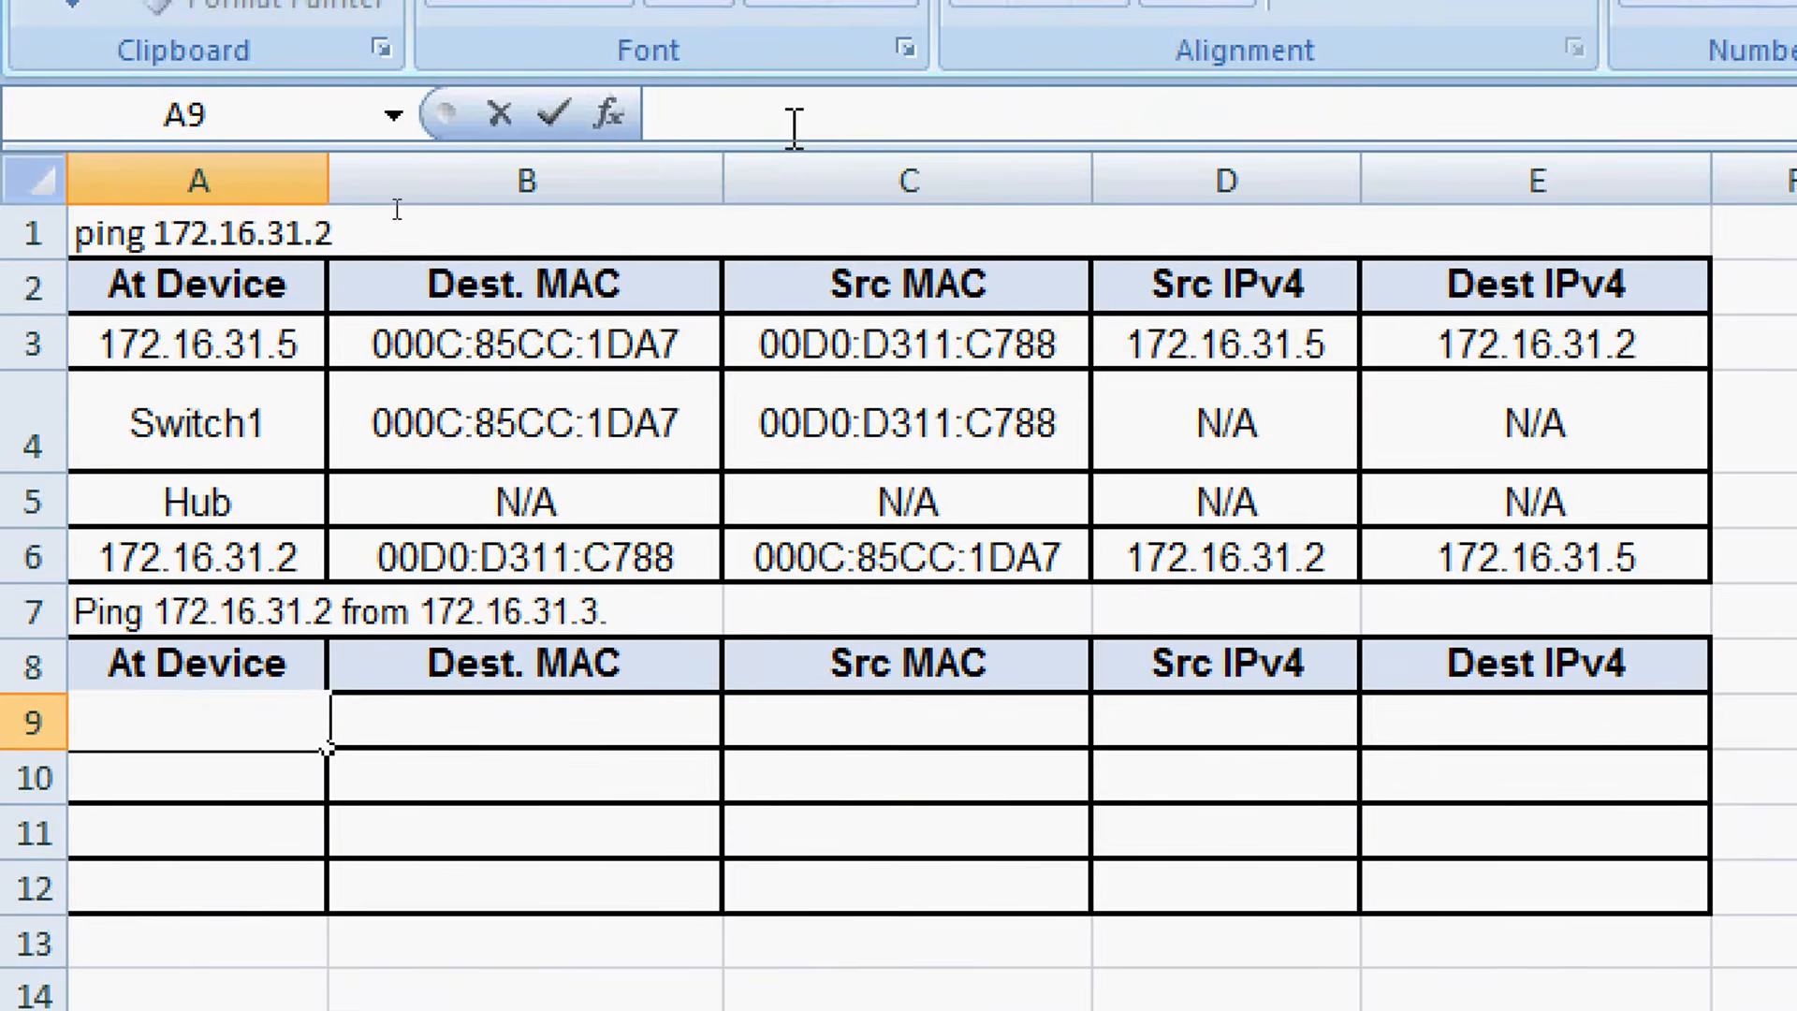
{"action": "type", "text": "172.16.31.2"}
{"action": "key", "text": "BackSpace"}
{"action": "type", "text": "3"}
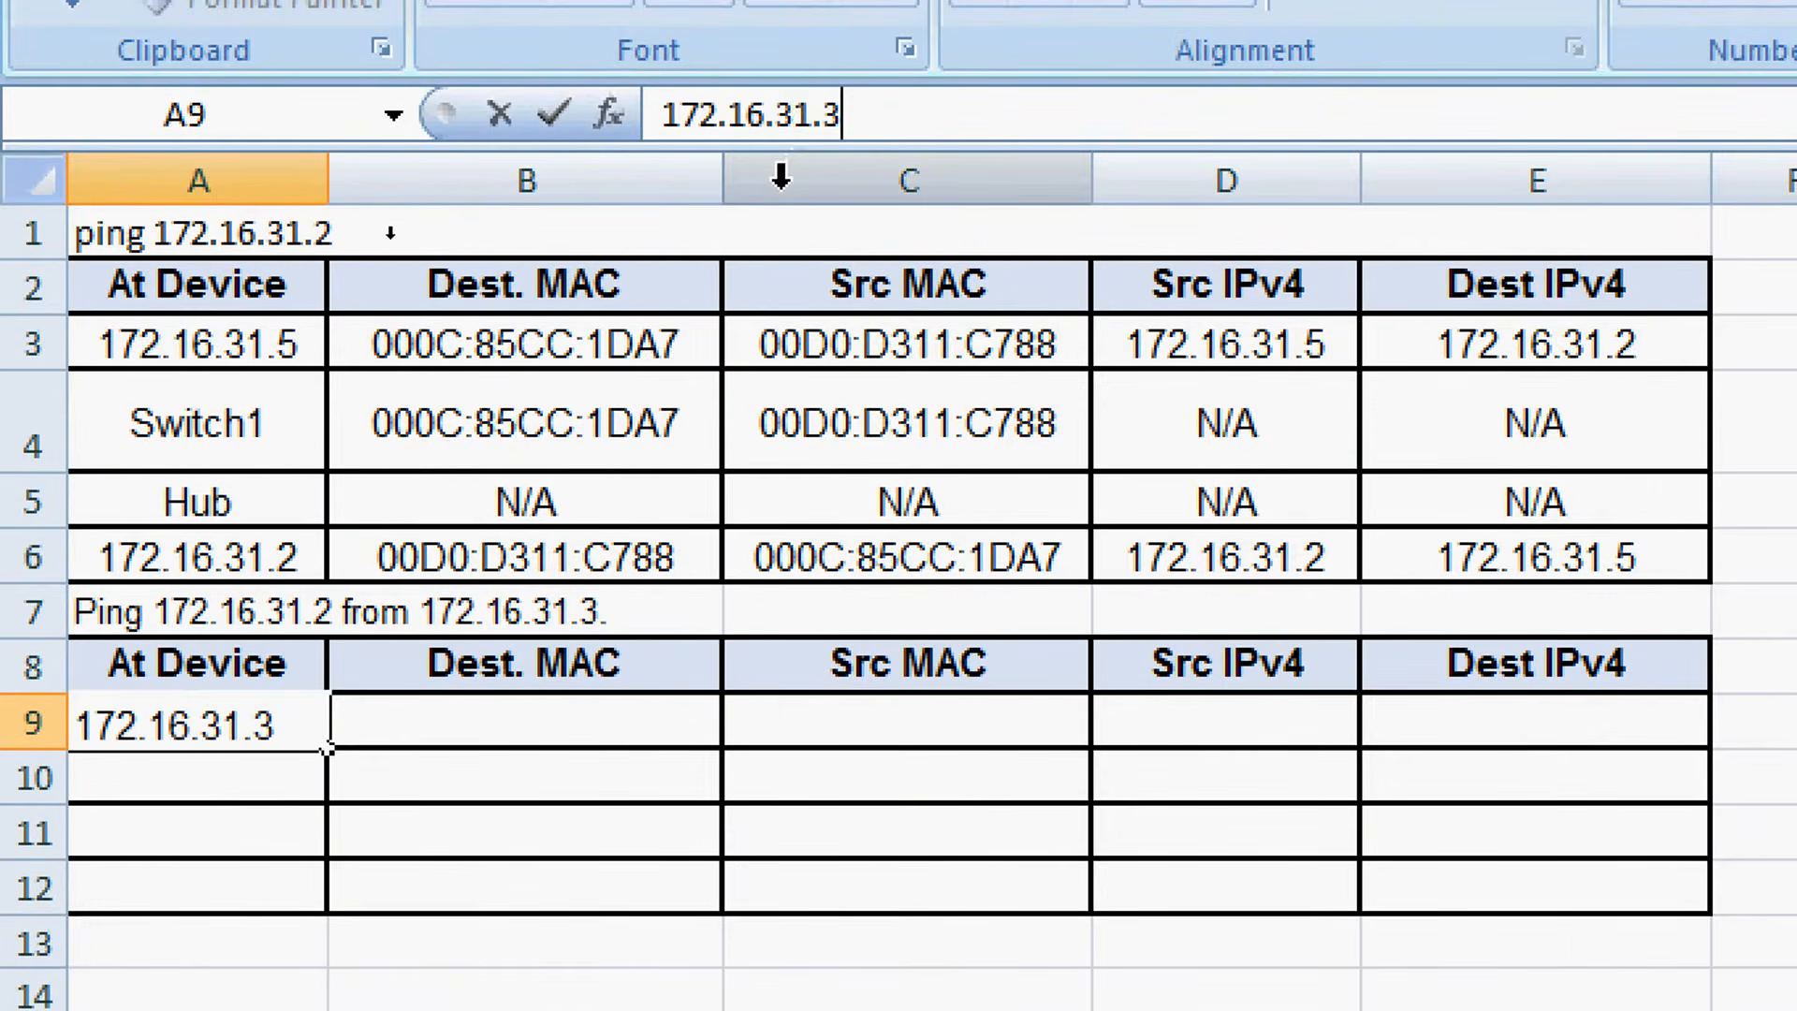
{"action": "key", "text": "Tab"}
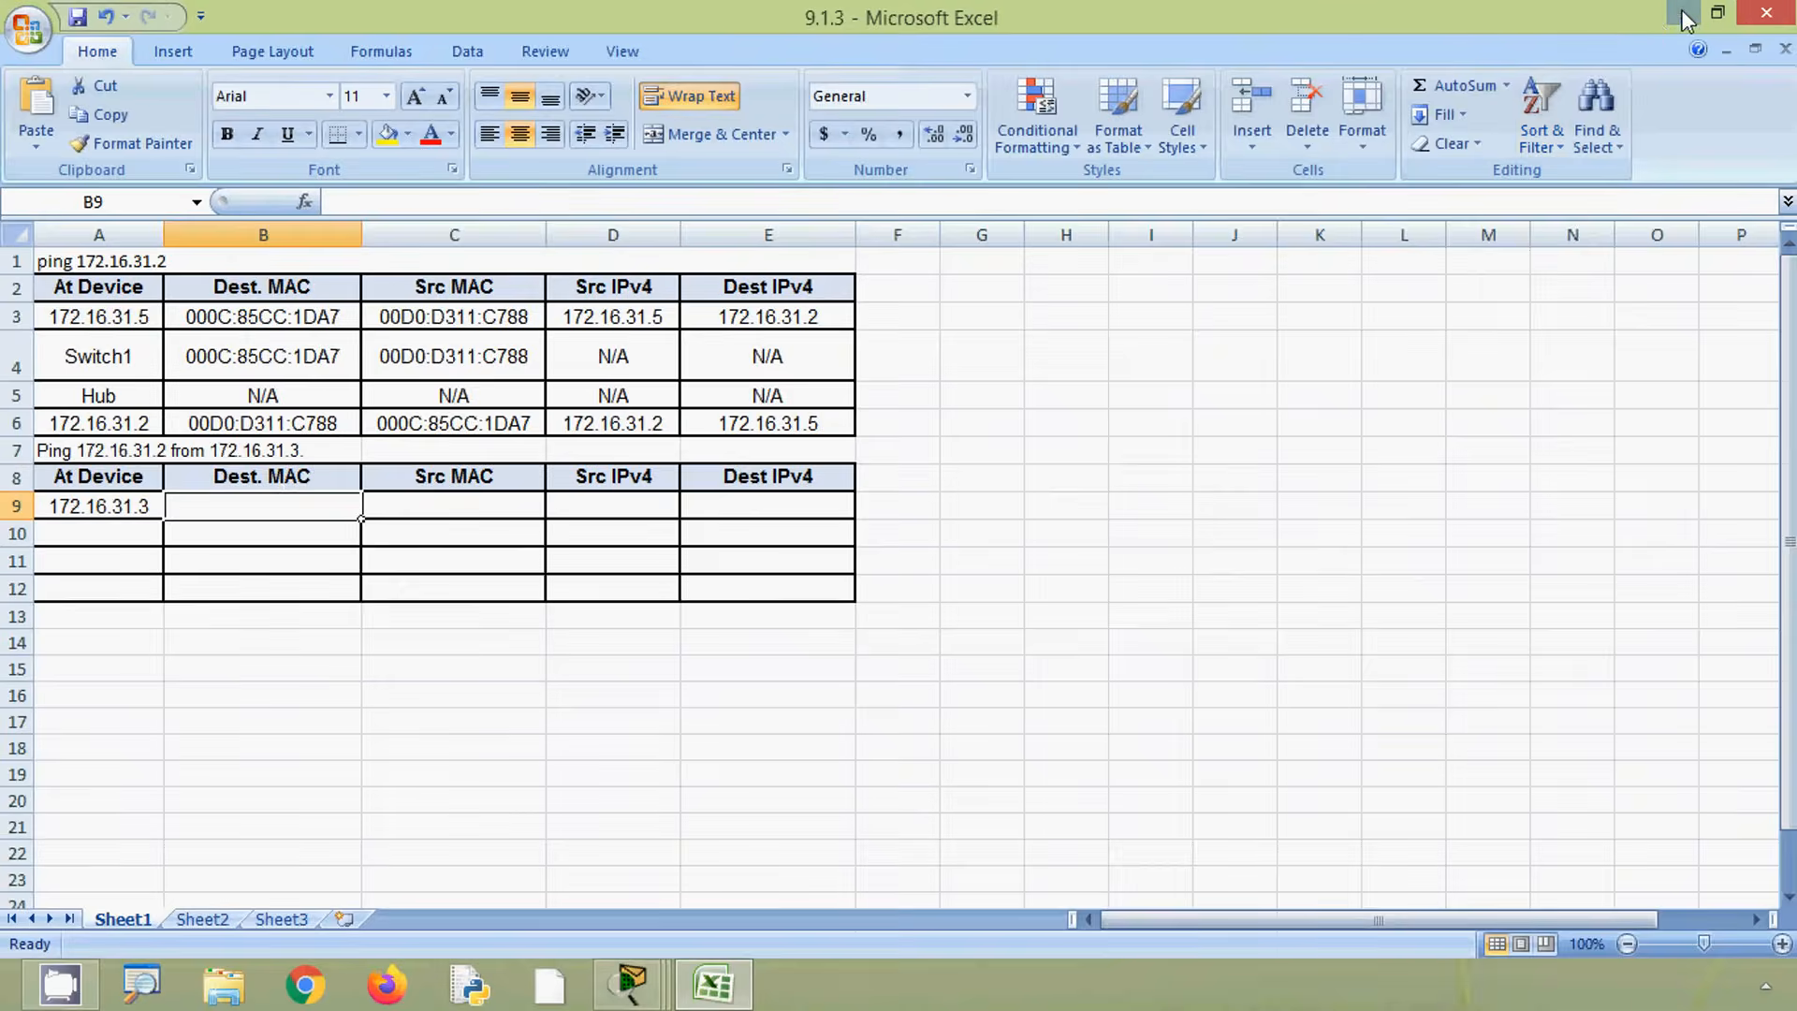
{"action": "left_click", "coordinate": [1685, 17]}
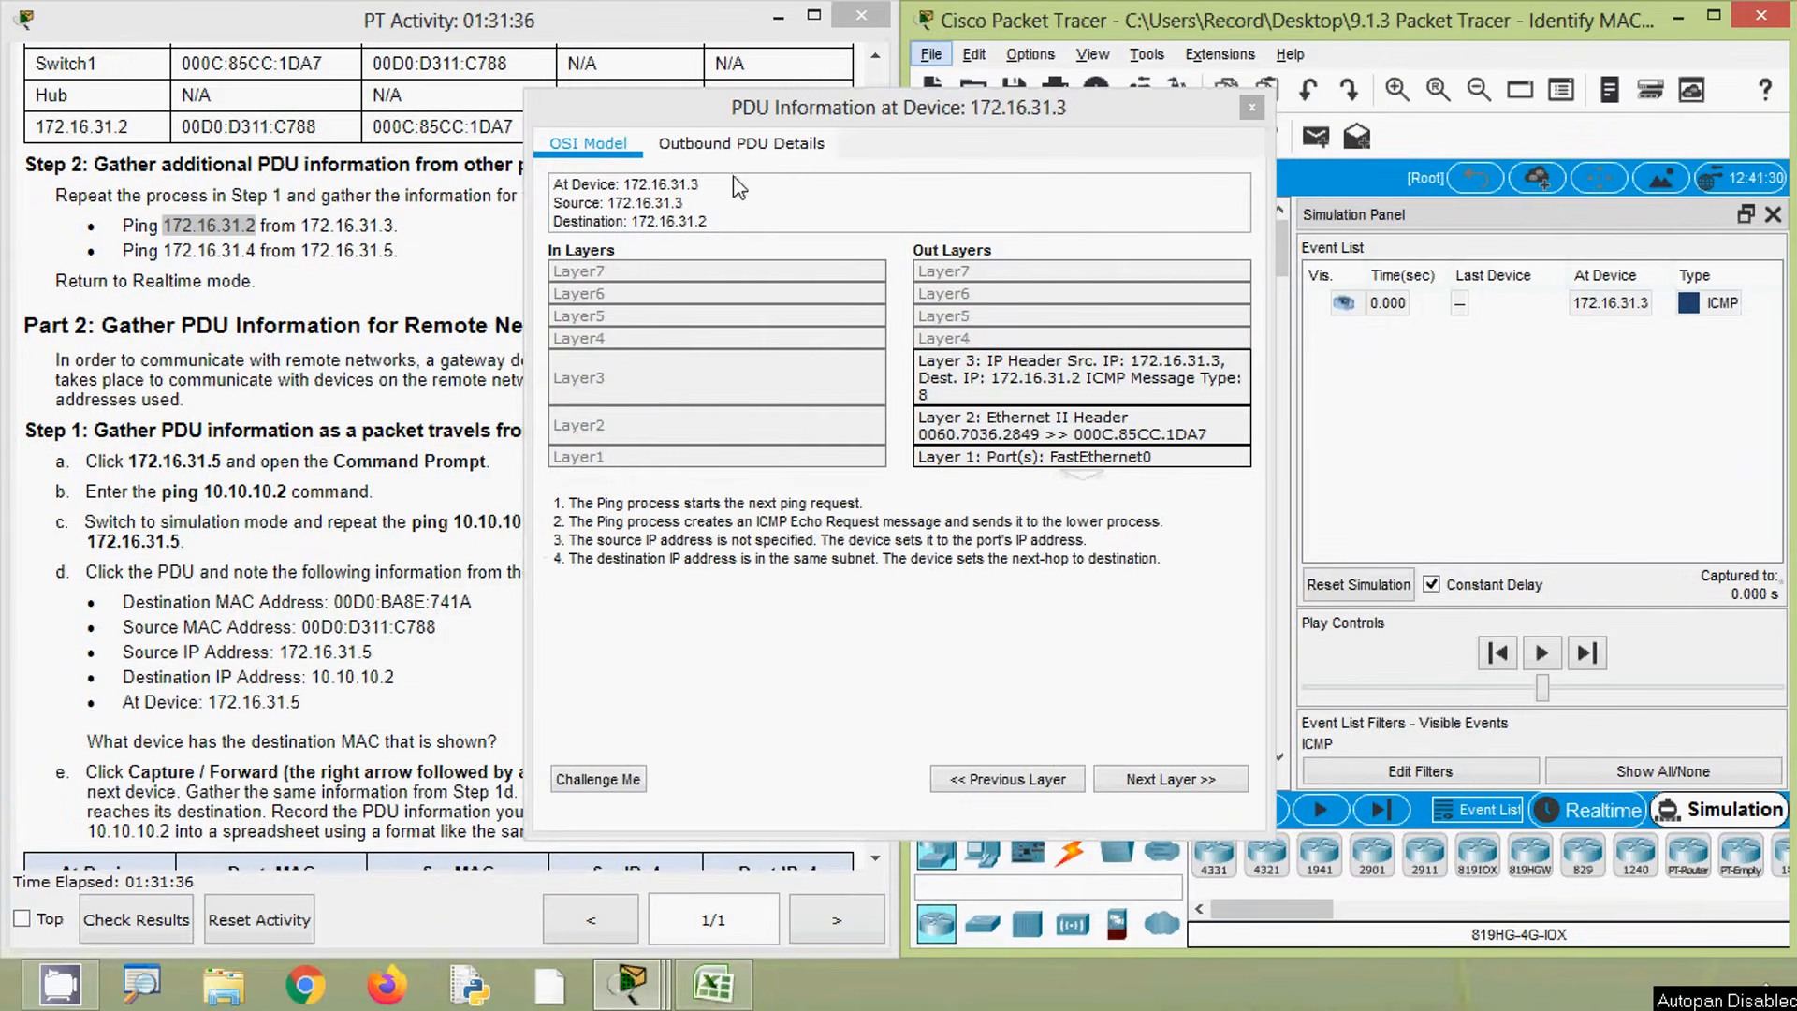
- Copy the destination MAC address 000C.85CC.1DA7 from the outbound PDU details and paste it into the row's Dest. MAC cell
{"action": "left_click", "coordinate": [709, 159]}
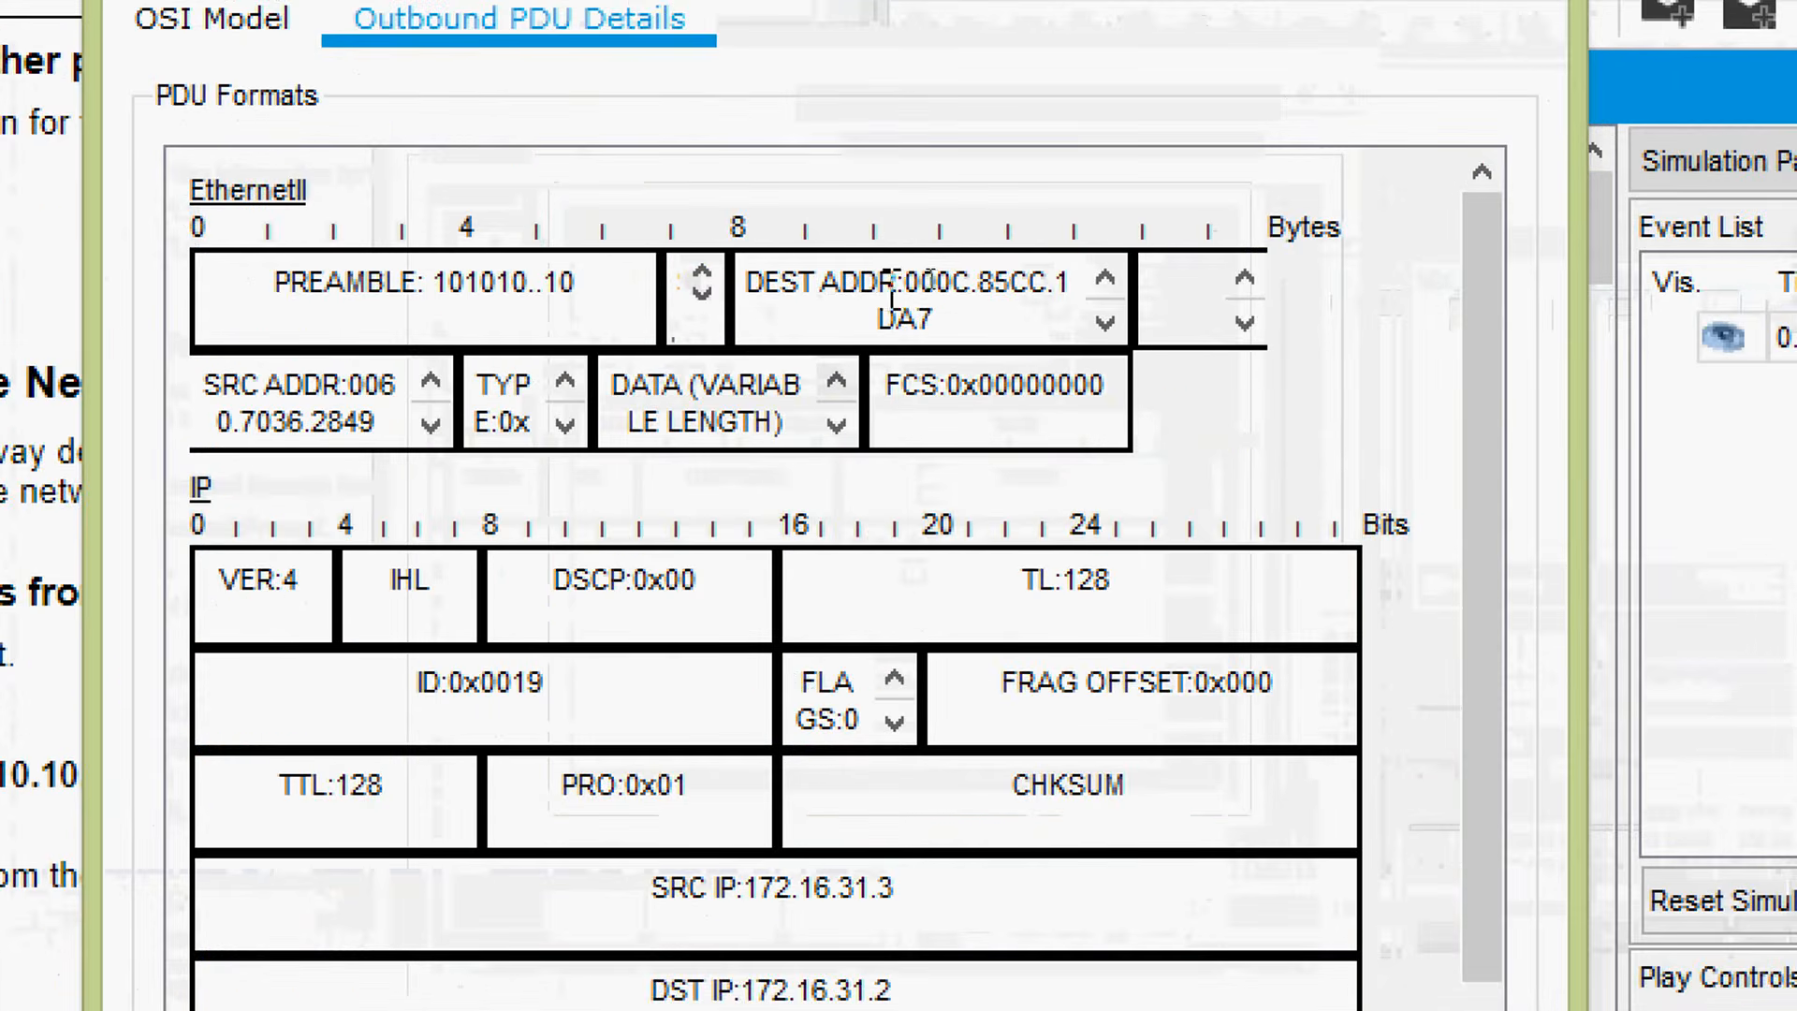
{"action": "left_click_drag", "start_coordinate": [904, 283], "coordinate": [939, 318]}
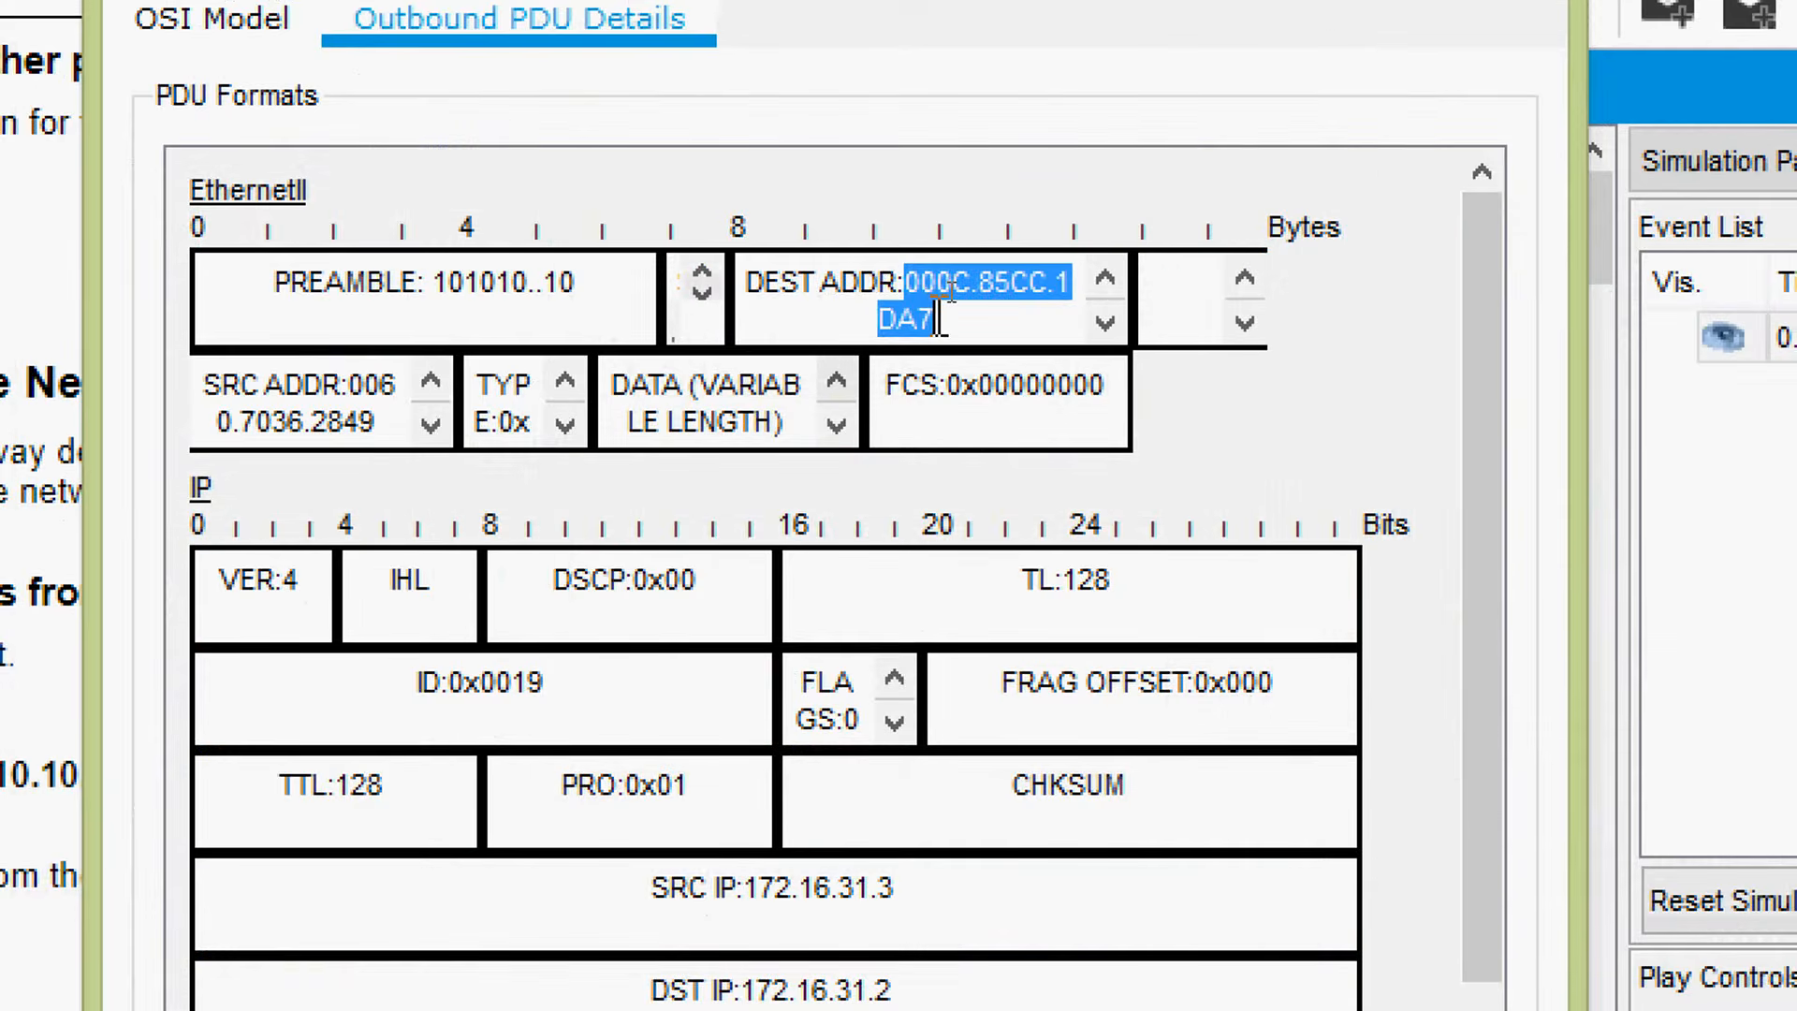
{"action": "right_click", "coordinate": [939, 298]}
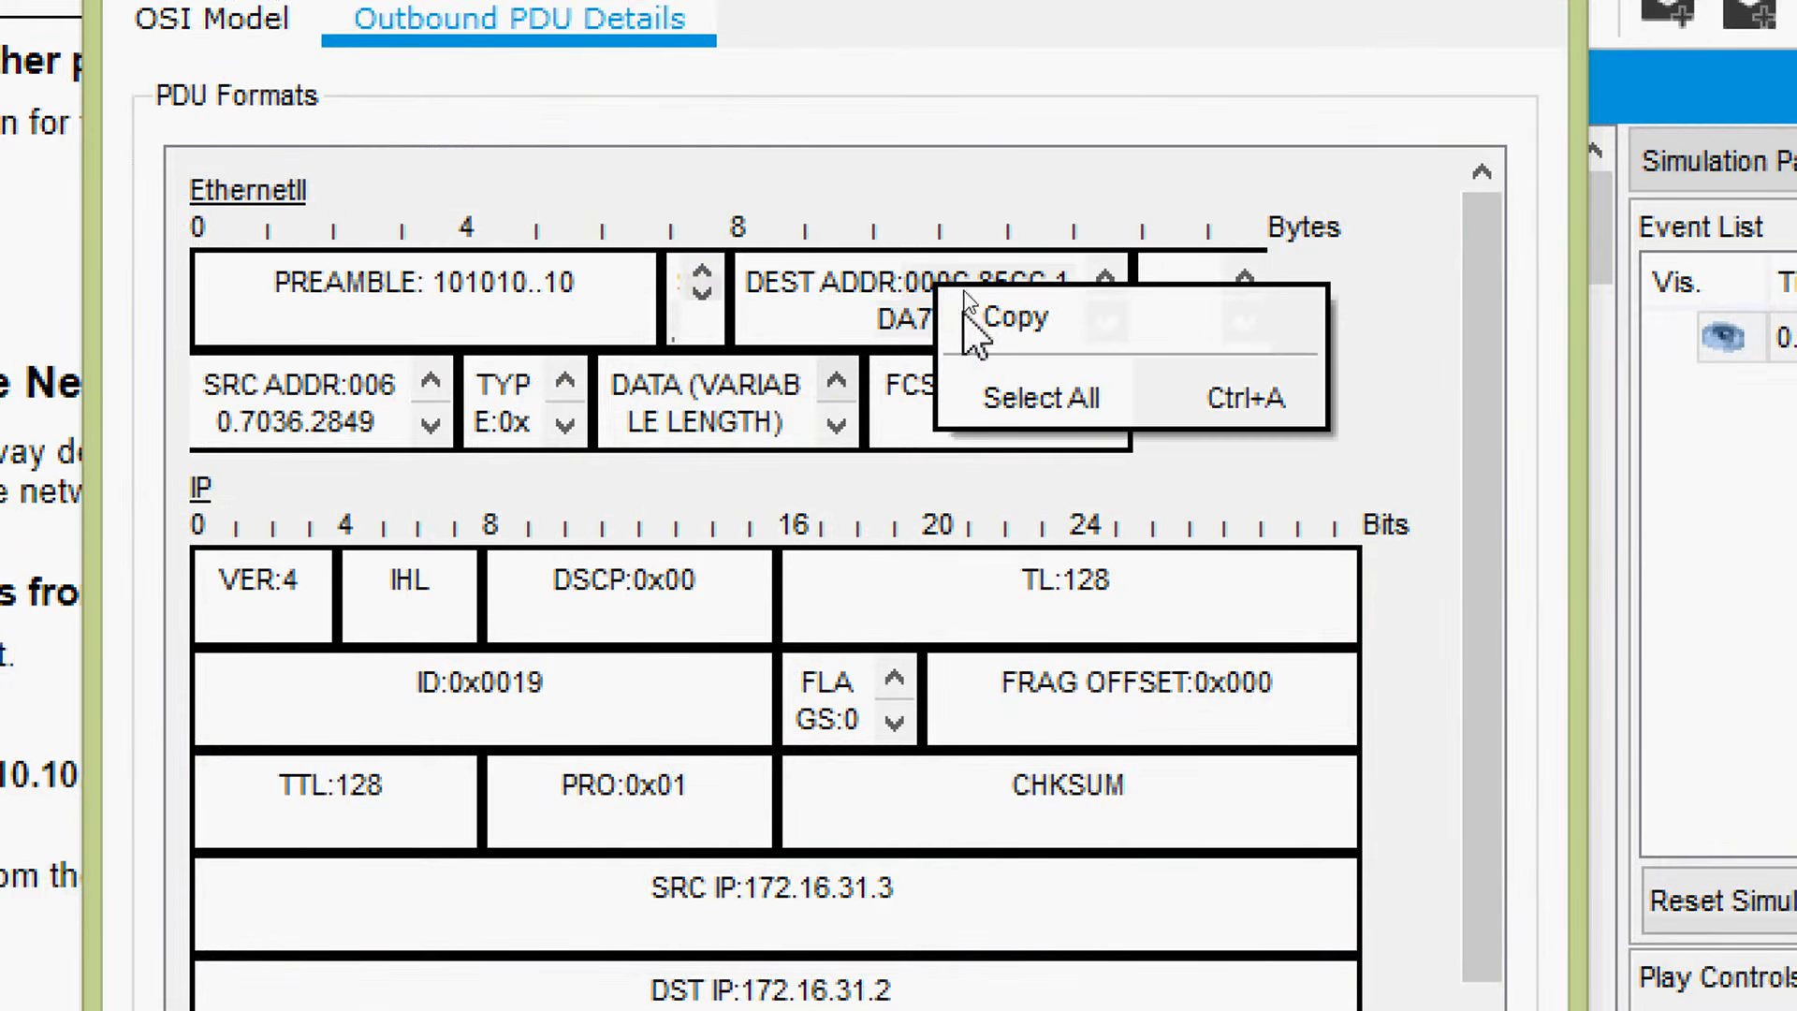
{"action": "left_click", "coordinate": [973, 313]}
{"action": "right_click", "coordinate": [998, 283]}
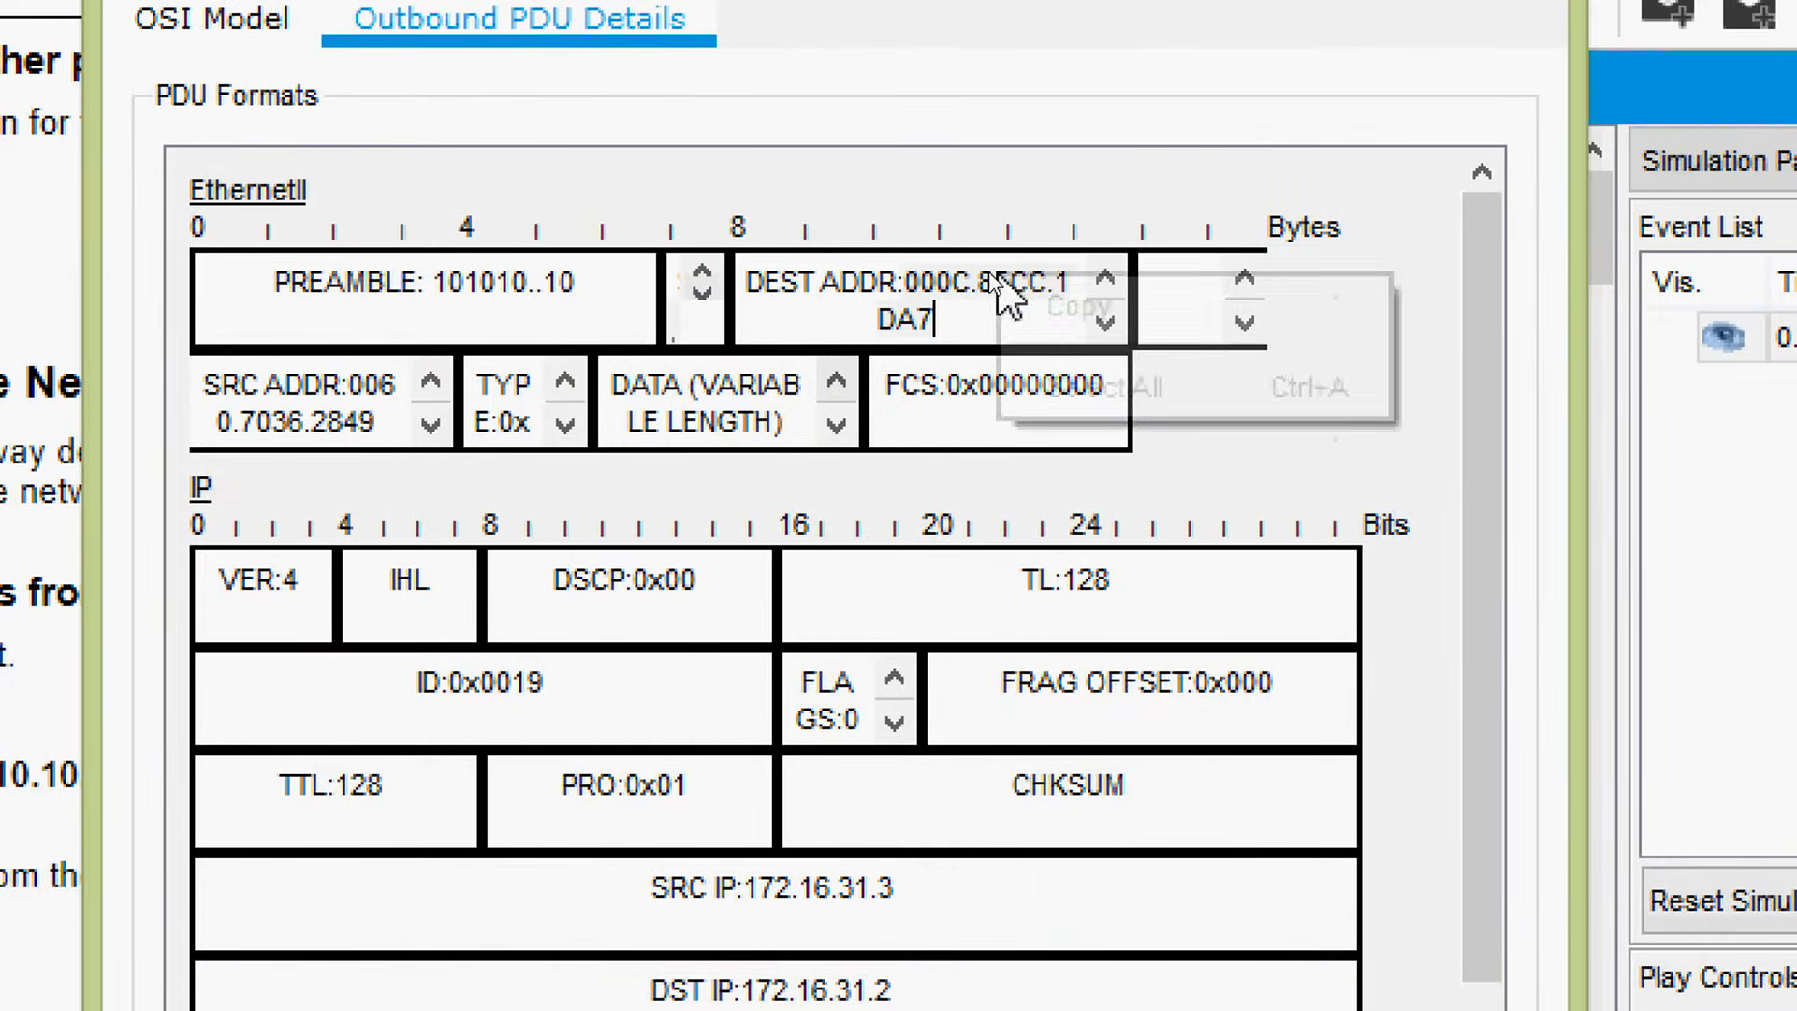
{"action": "left_click", "coordinate": [1067, 309]}
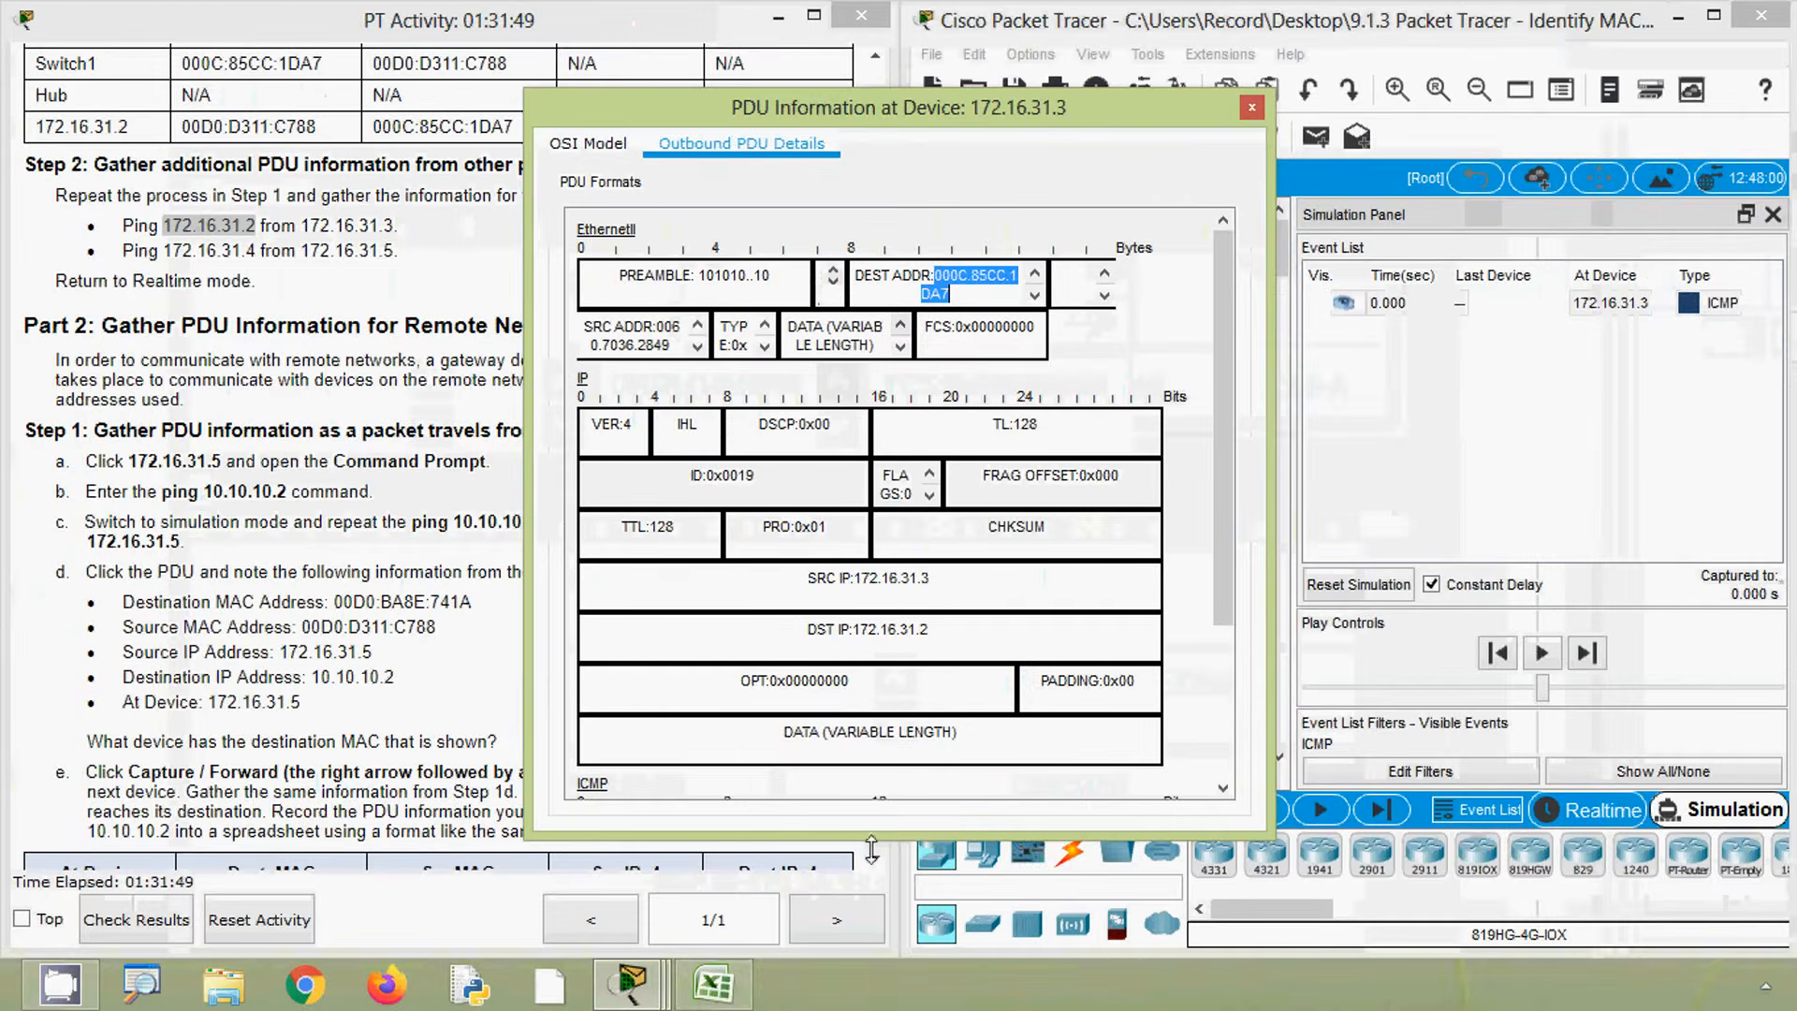
{"action": "left_click", "coordinate": [714, 983]}
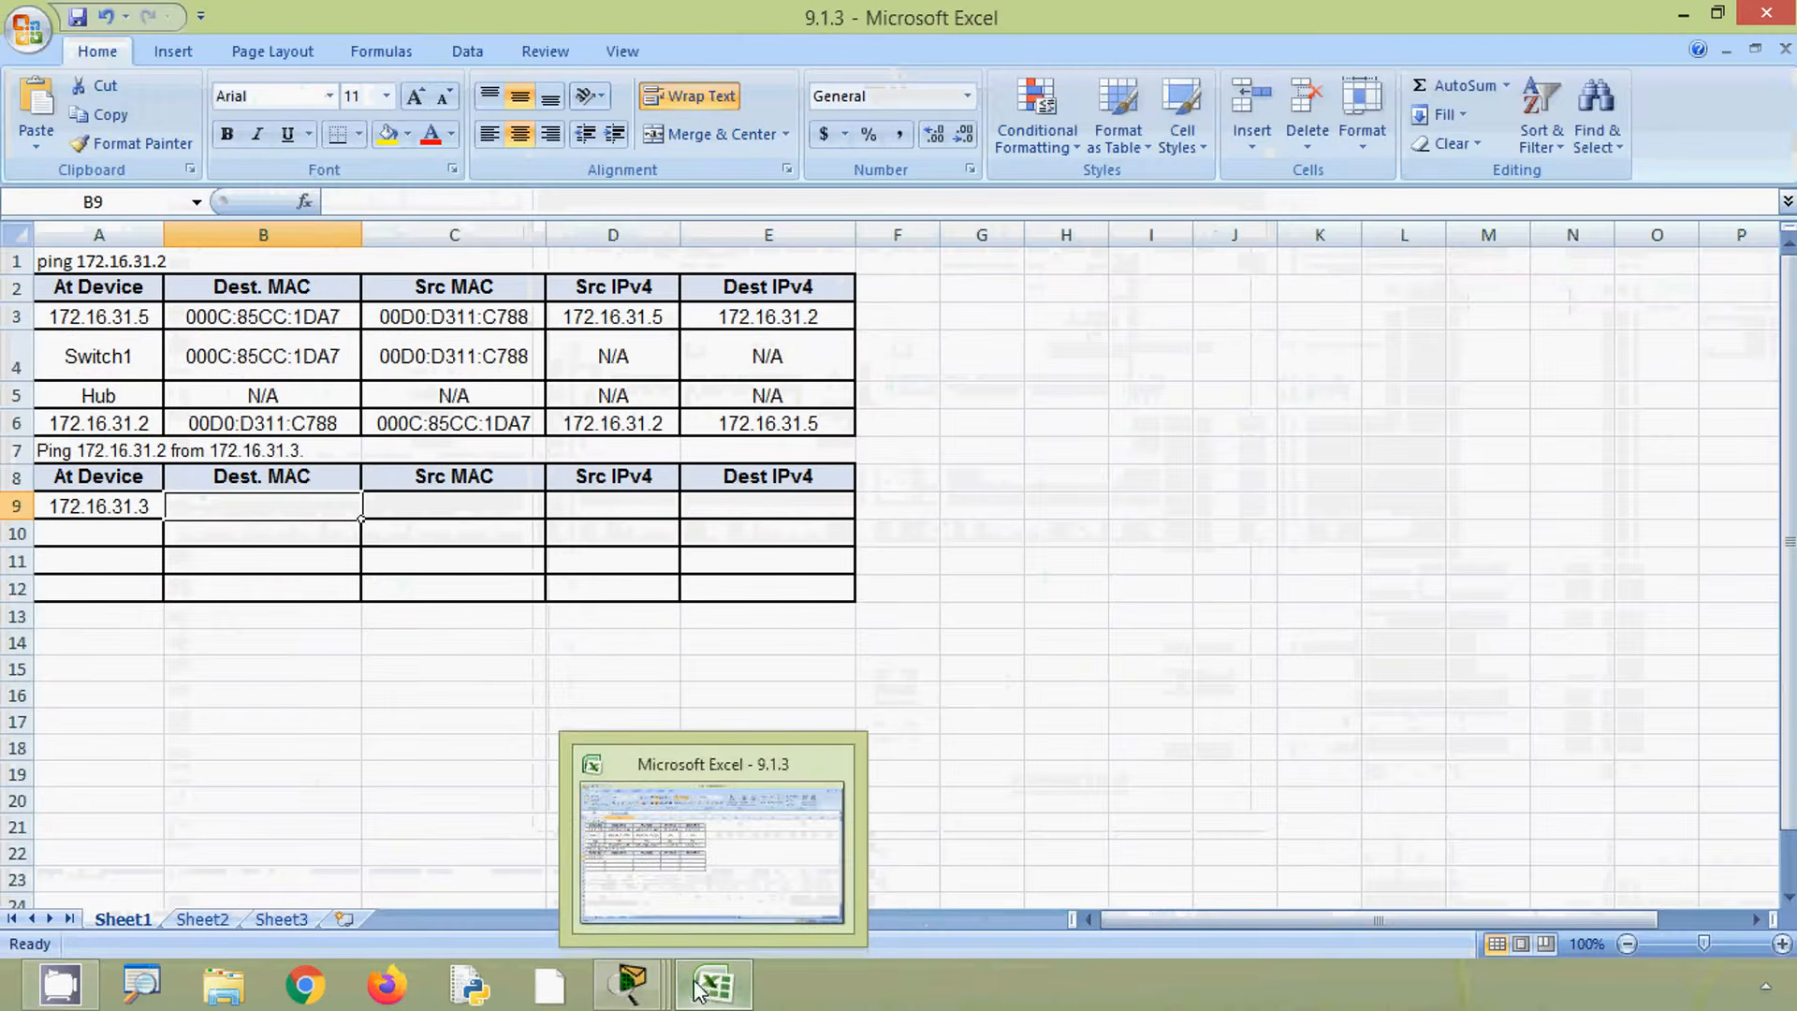
{"action": "left_click", "coordinate": [393, 201]}
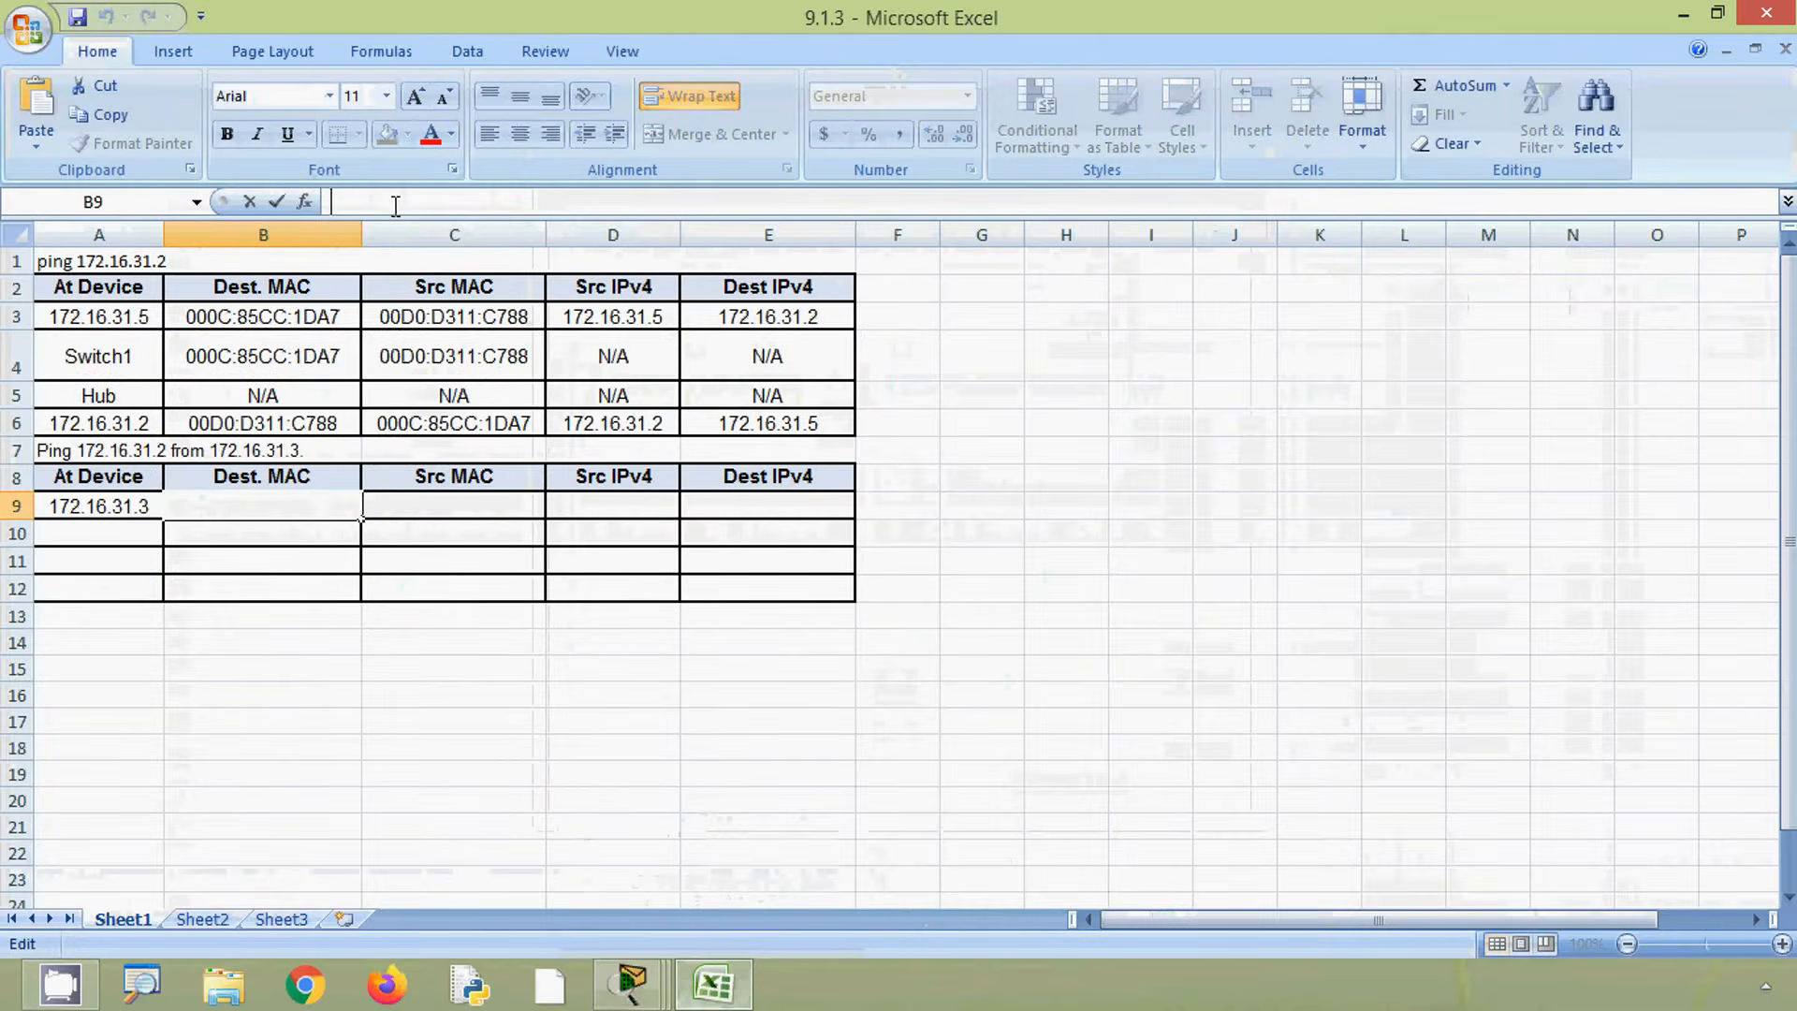
{"action": "right_click", "coordinate": [394, 202]}
{"action": "left_click", "coordinate": [456, 281]}
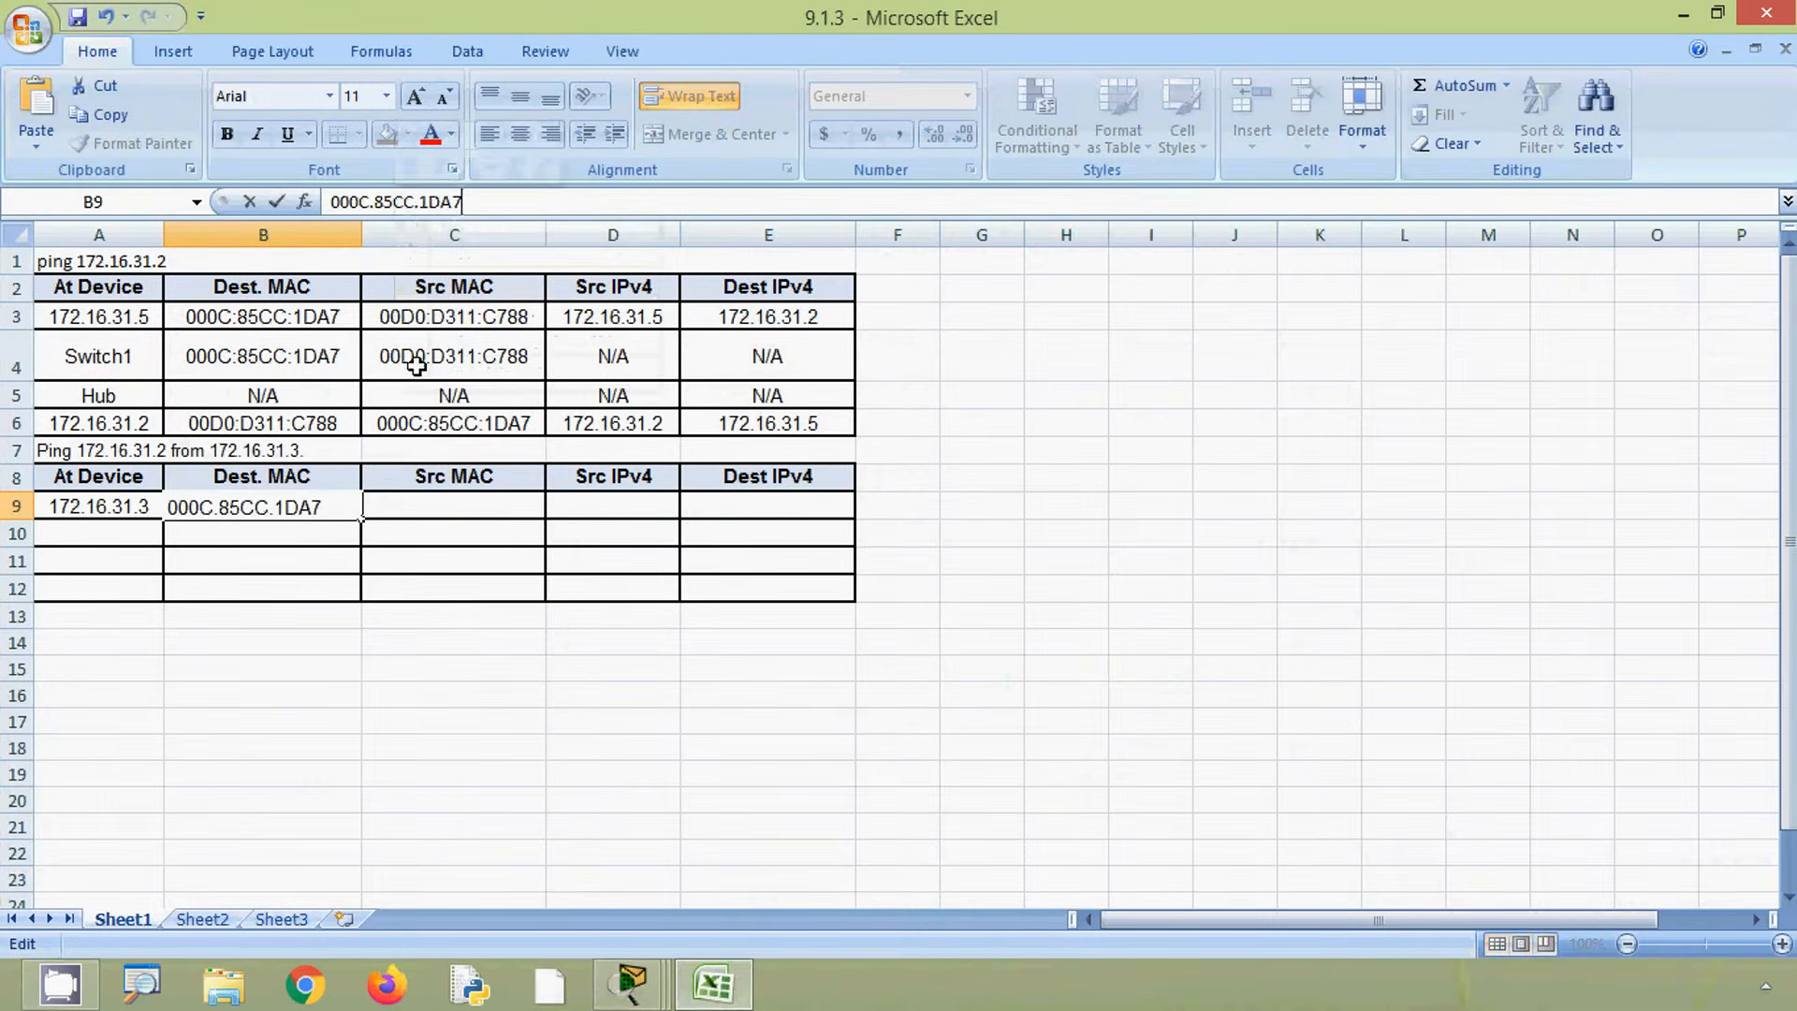
{"action": "left_click", "coordinate": [406, 506]}
- Copy the source MAC address 0060.7036.2849 from the PDU details and paste it into the Src MAC cell
{"action": "left_click", "coordinate": [632, 983]}
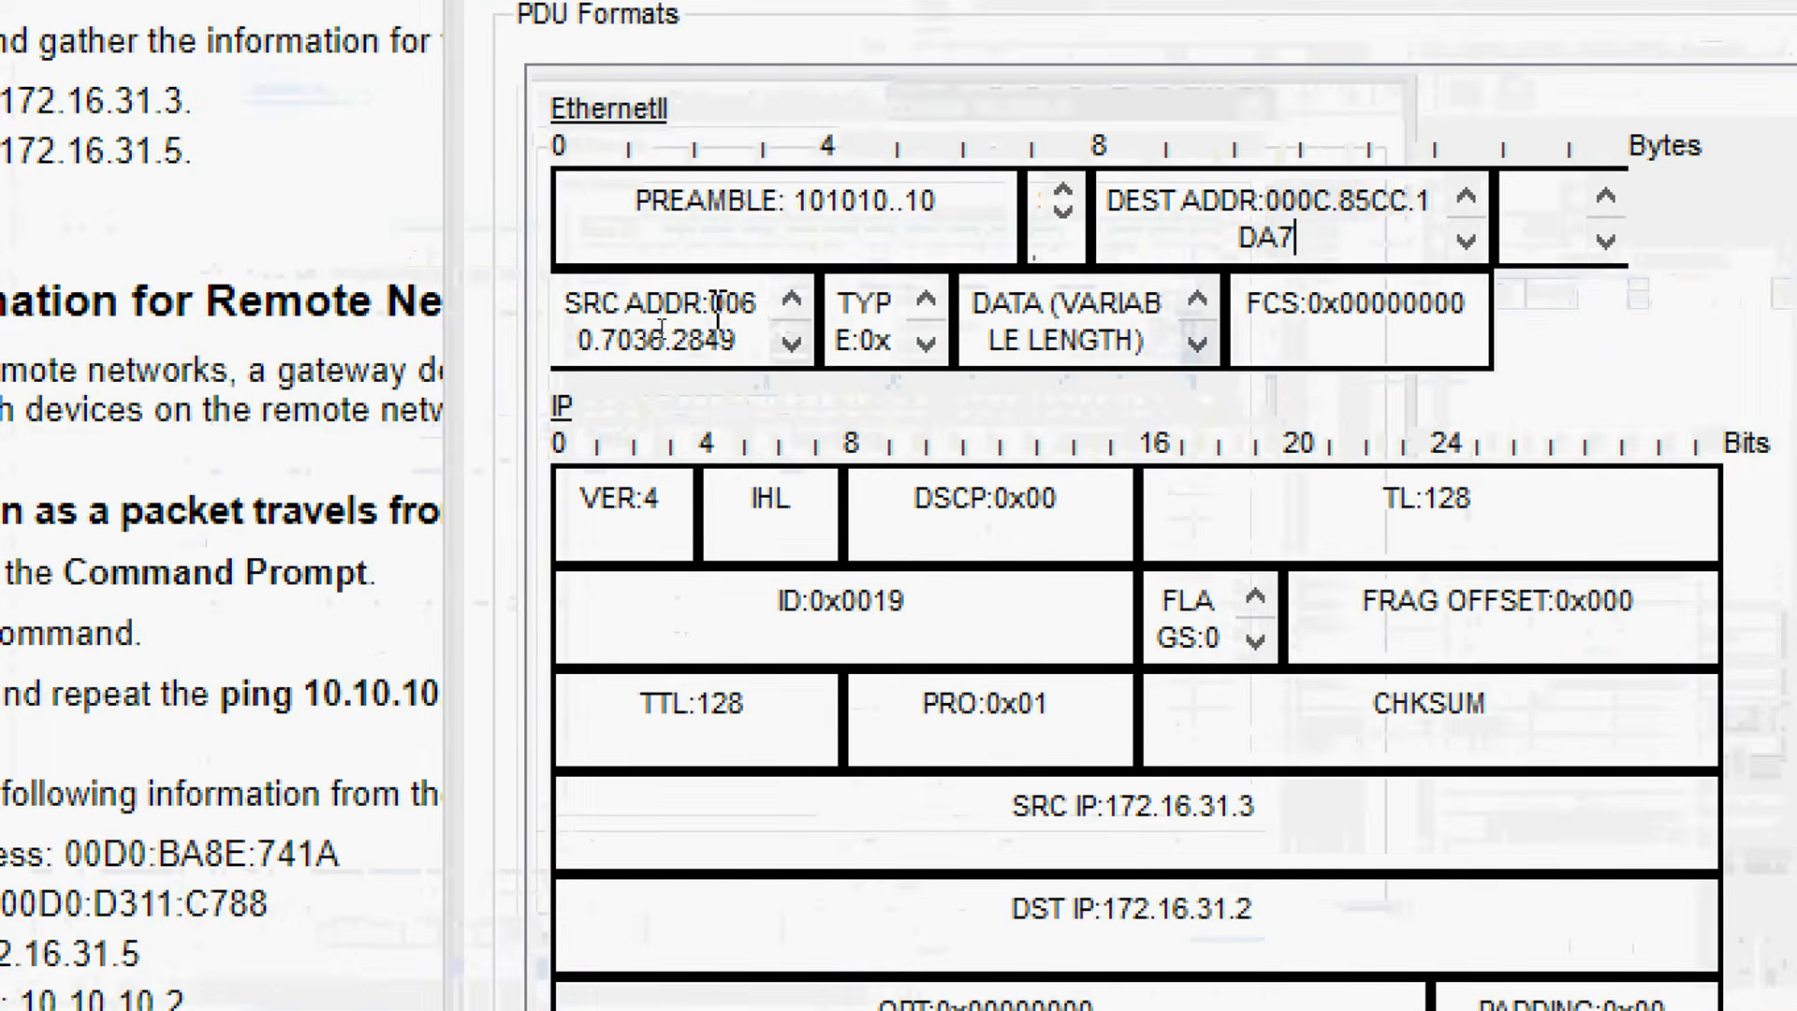
{"action": "left_click_drag", "start_coordinate": [709, 302], "coordinate": [742, 345]}
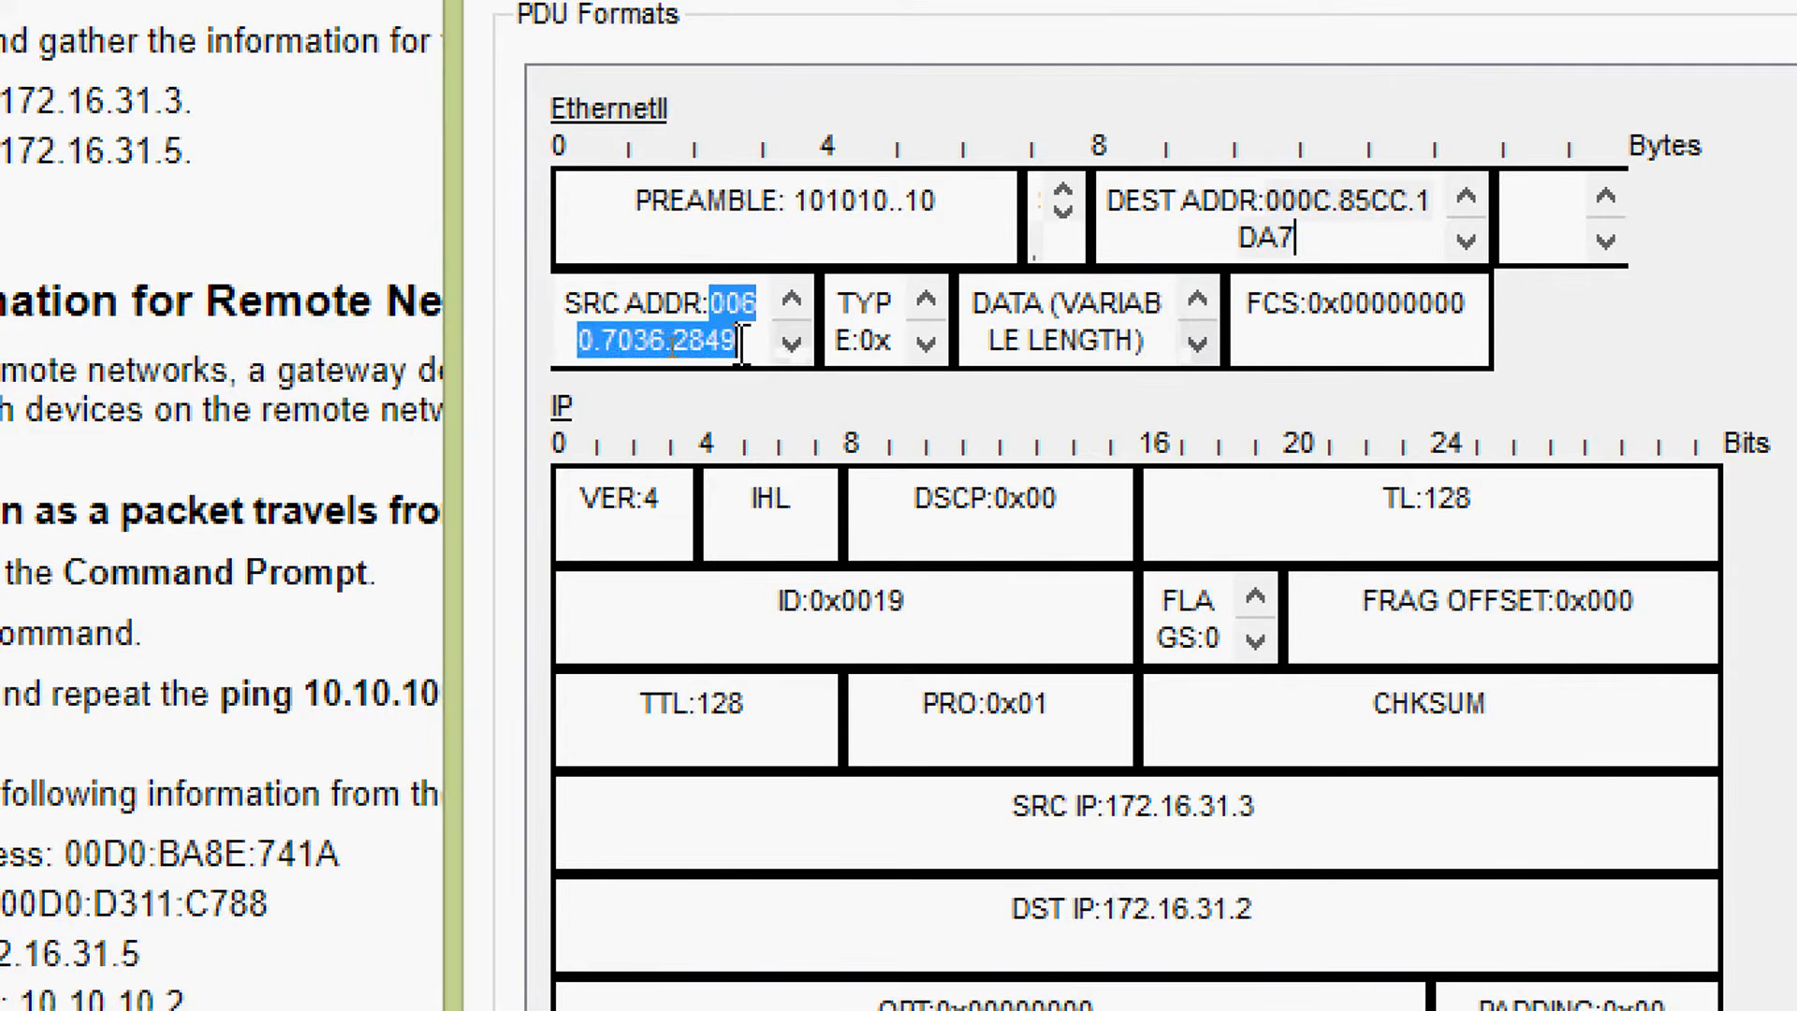
{"action": "right_click", "coordinate": [735, 354]}
{"action": "left_click", "coordinate": [788, 388]}
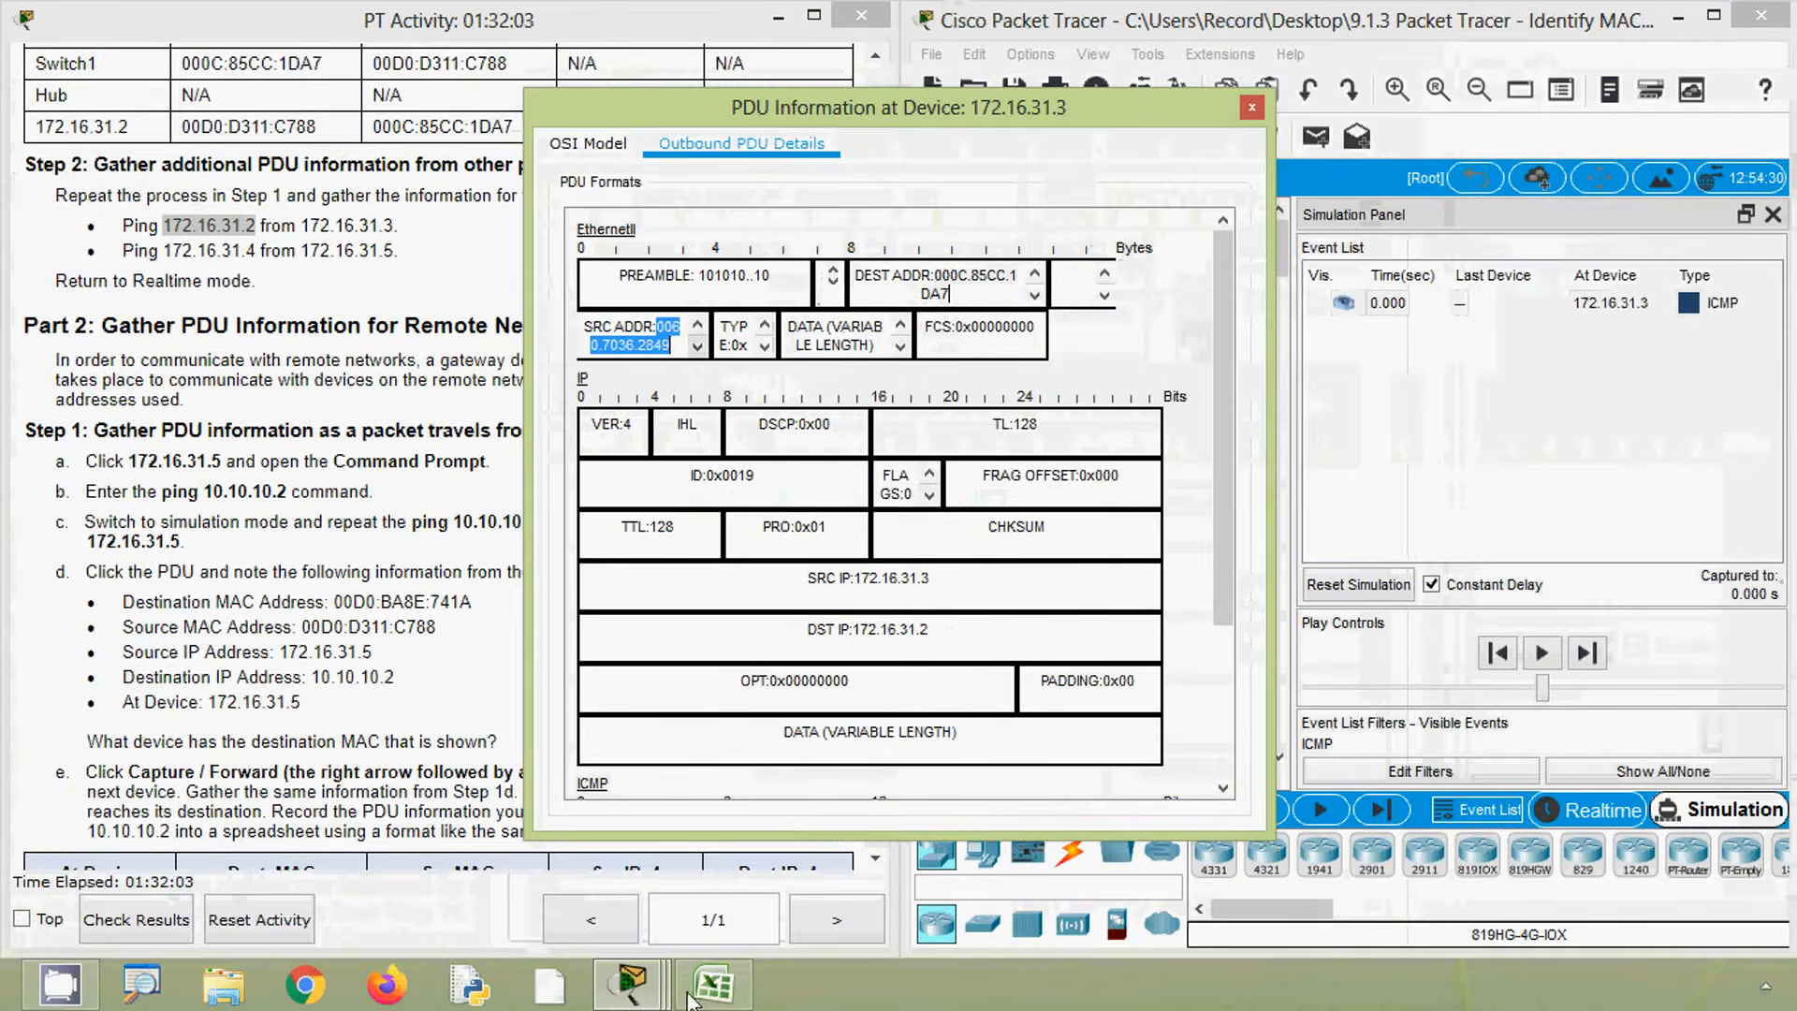
{"action": "left_click", "coordinate": [697, 992]}
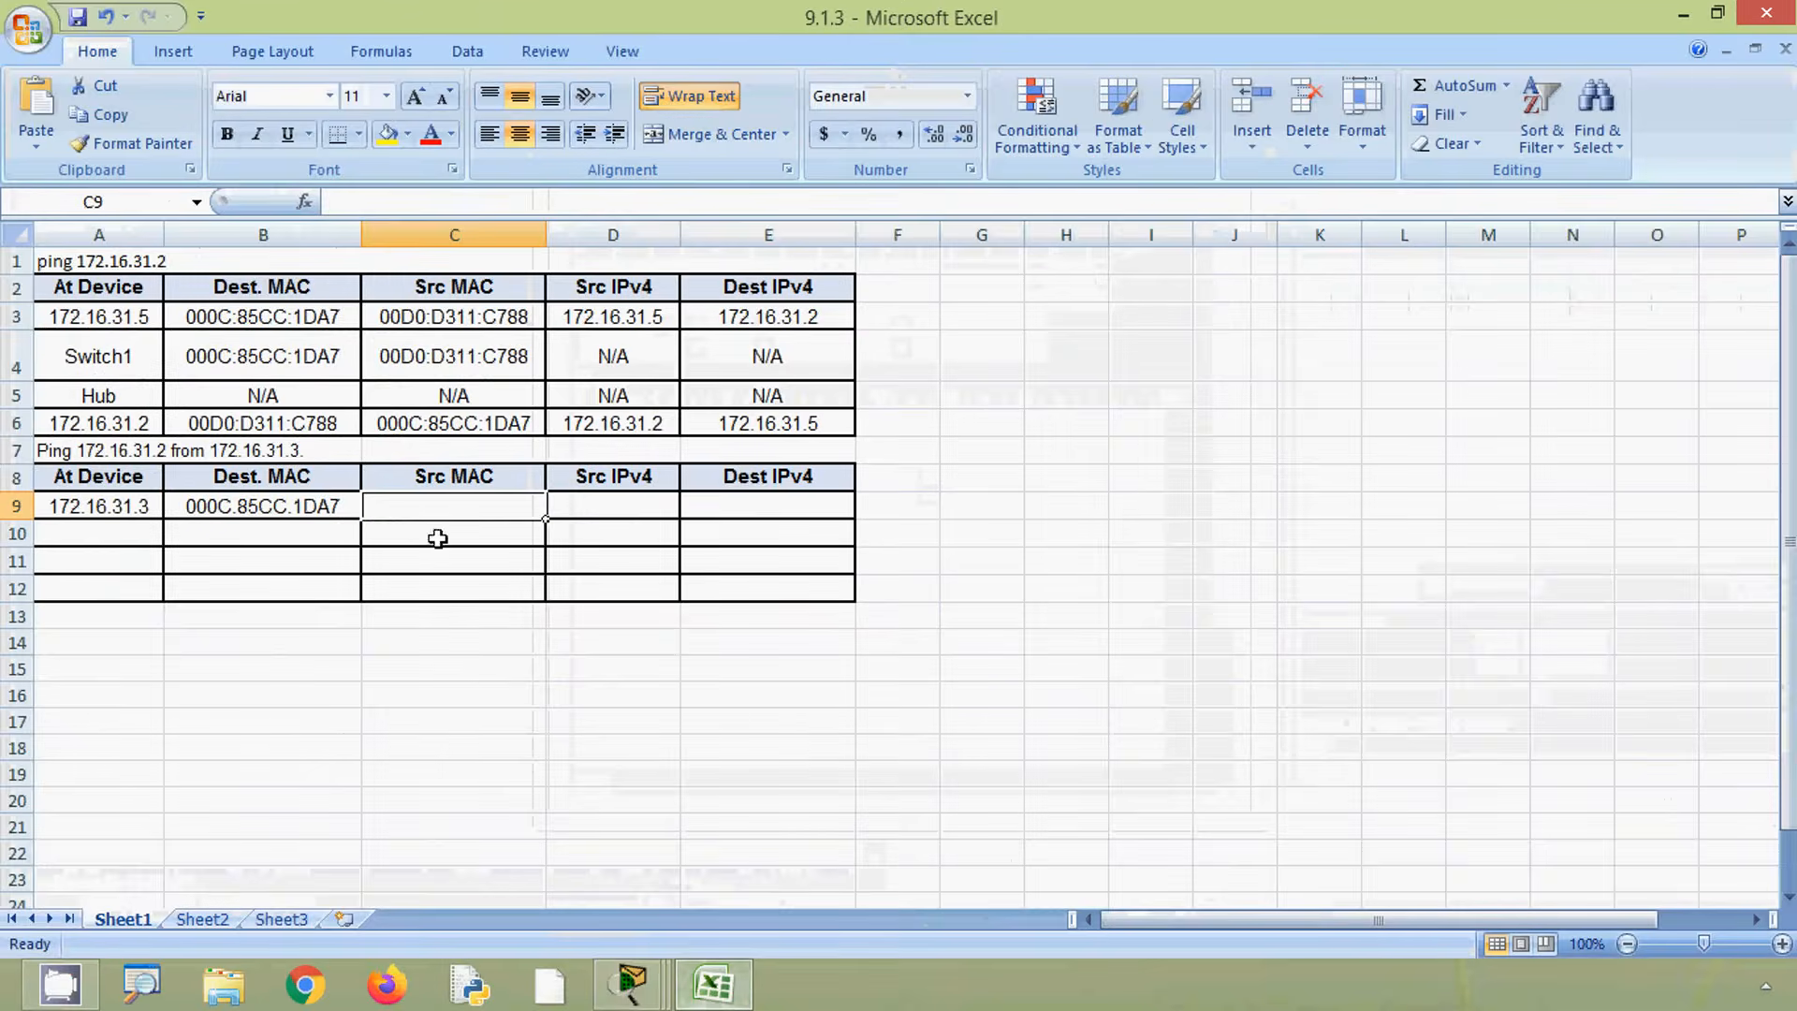
{"action": "key", "text": "ctrl+v"}
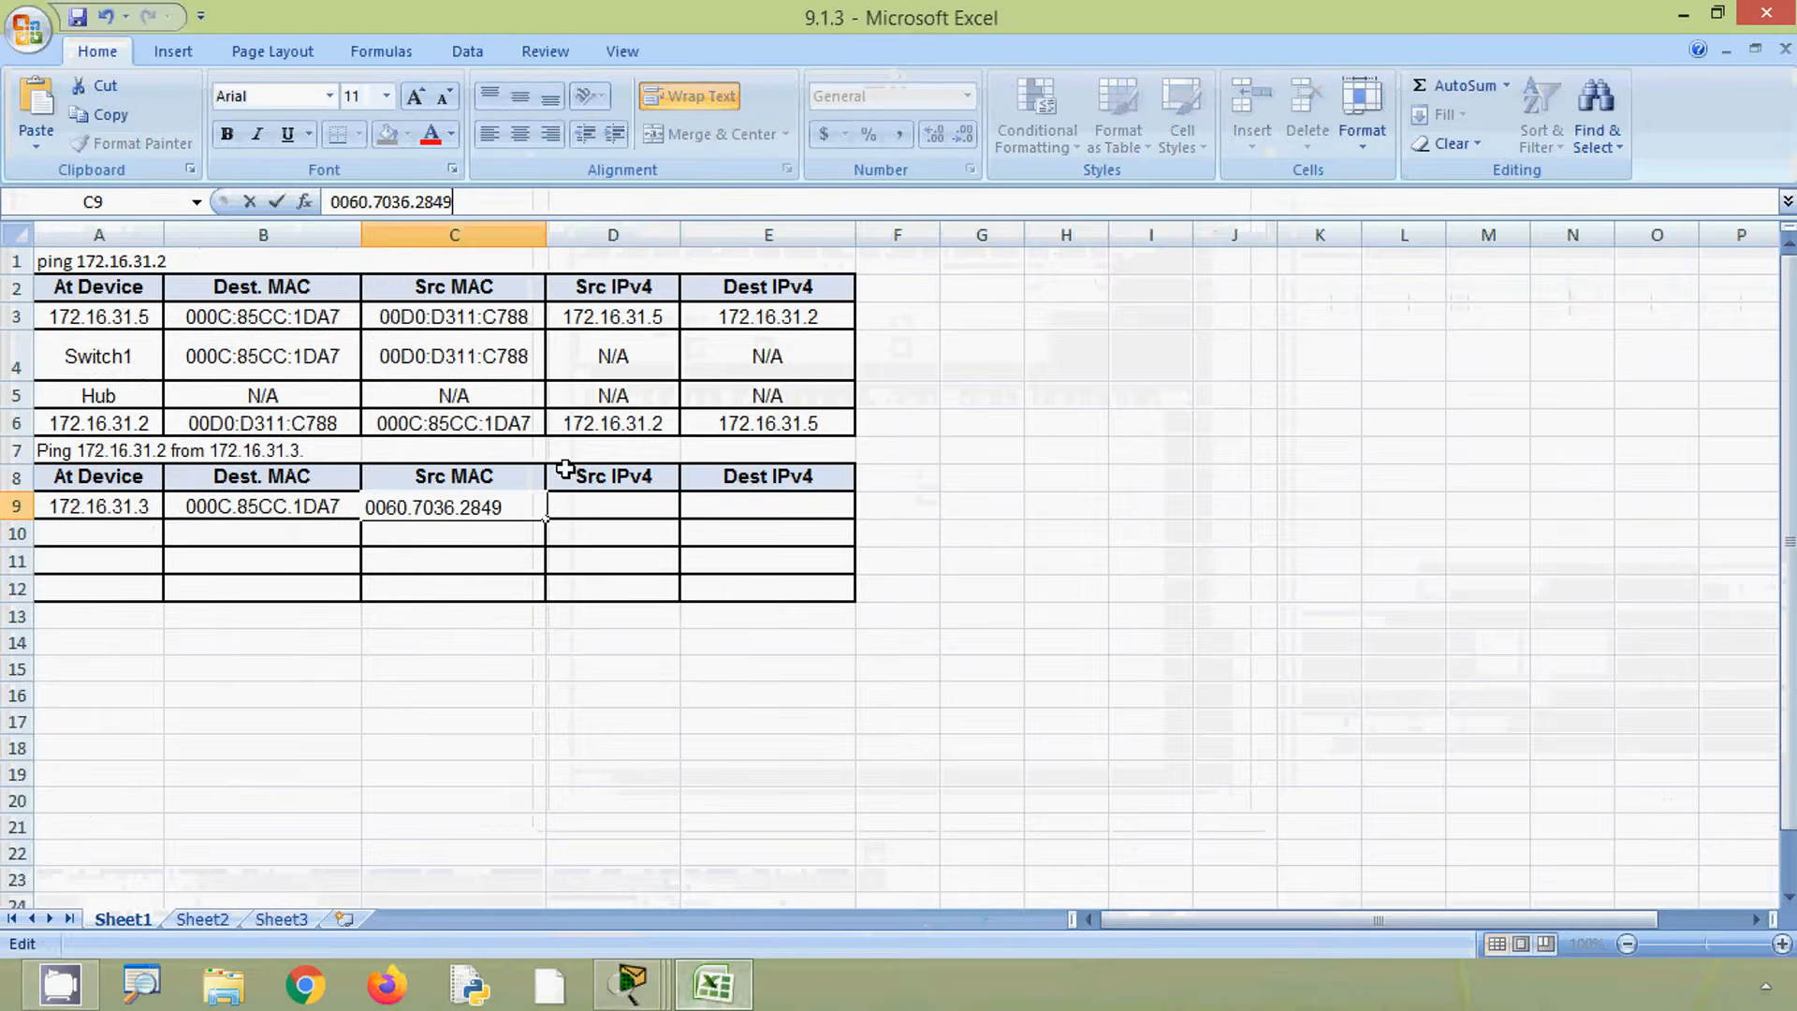
{"action": "left_click", "coordinate": [597, 513]}
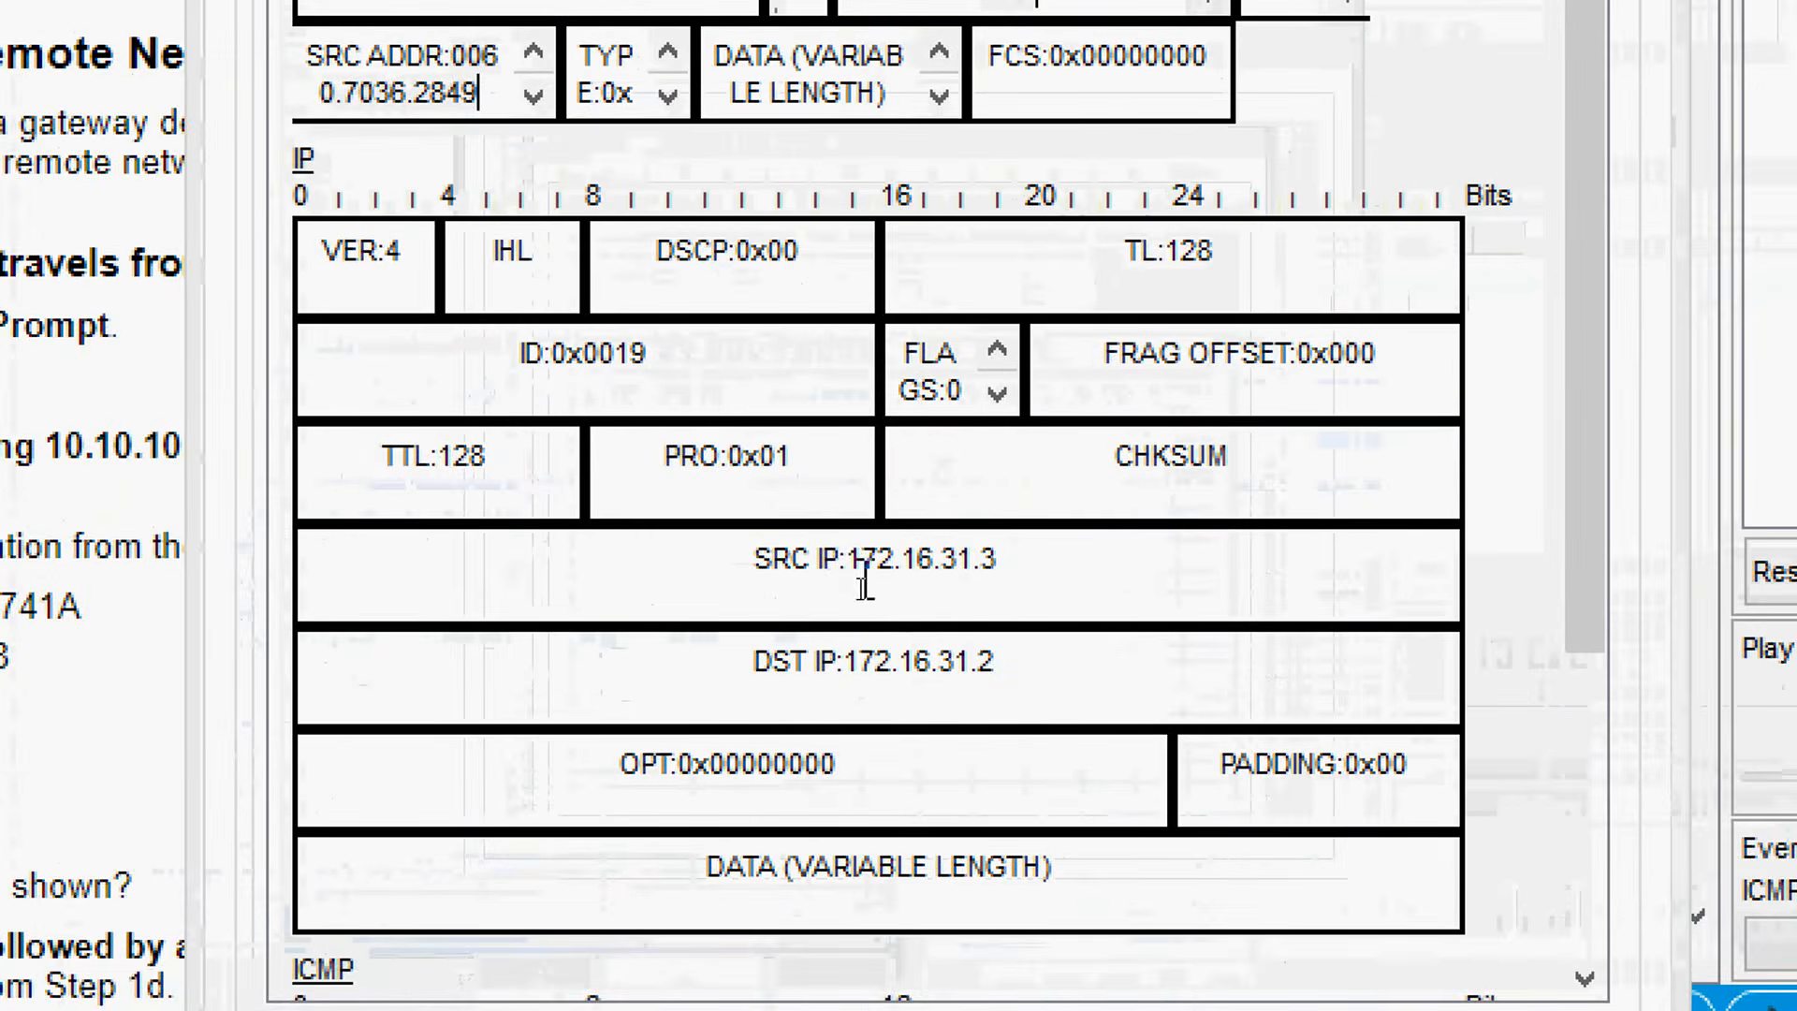
- Copy the source IP 172.16.31.3 from the PDU details and paste it into the row's Src IPv4 cell
{"action": "left_click", "coordinate": [855, 581]}
{"action": "left_click_drag", "start_coordinate": [948, 559], "coordinate": [1005, 559]}
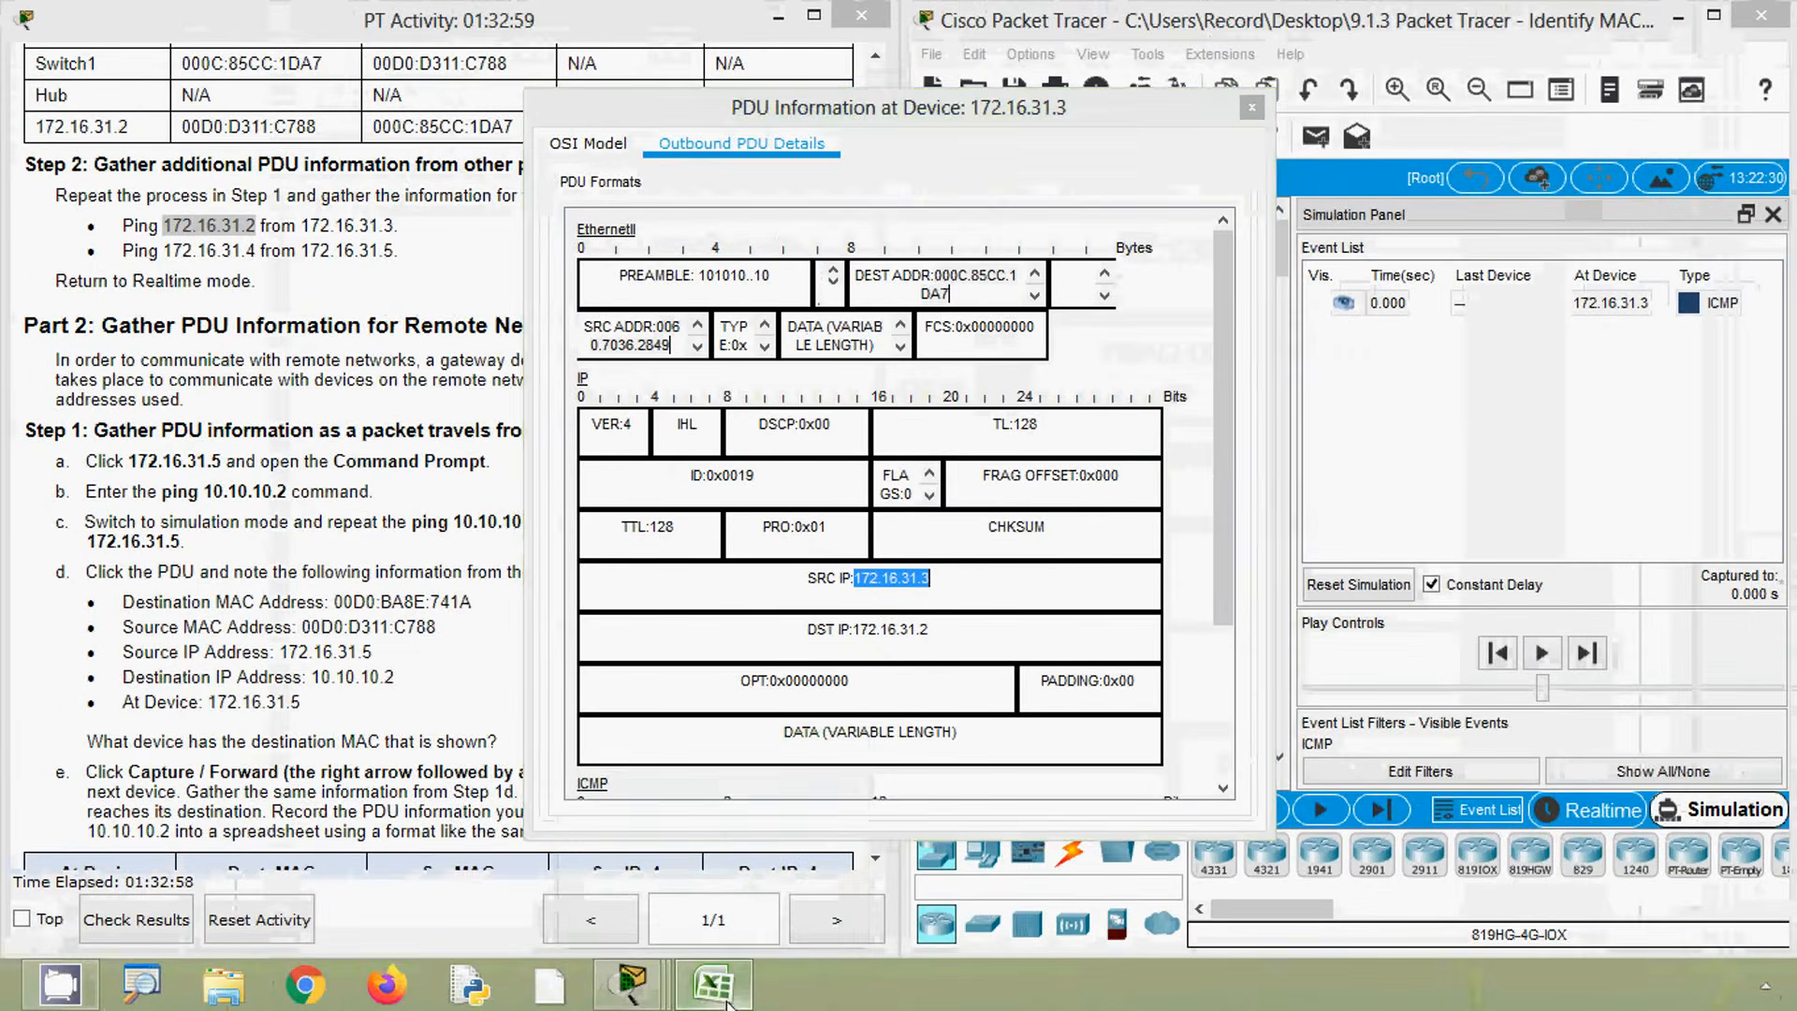
{"action": "left_click", "coordinate": [714, 984]}
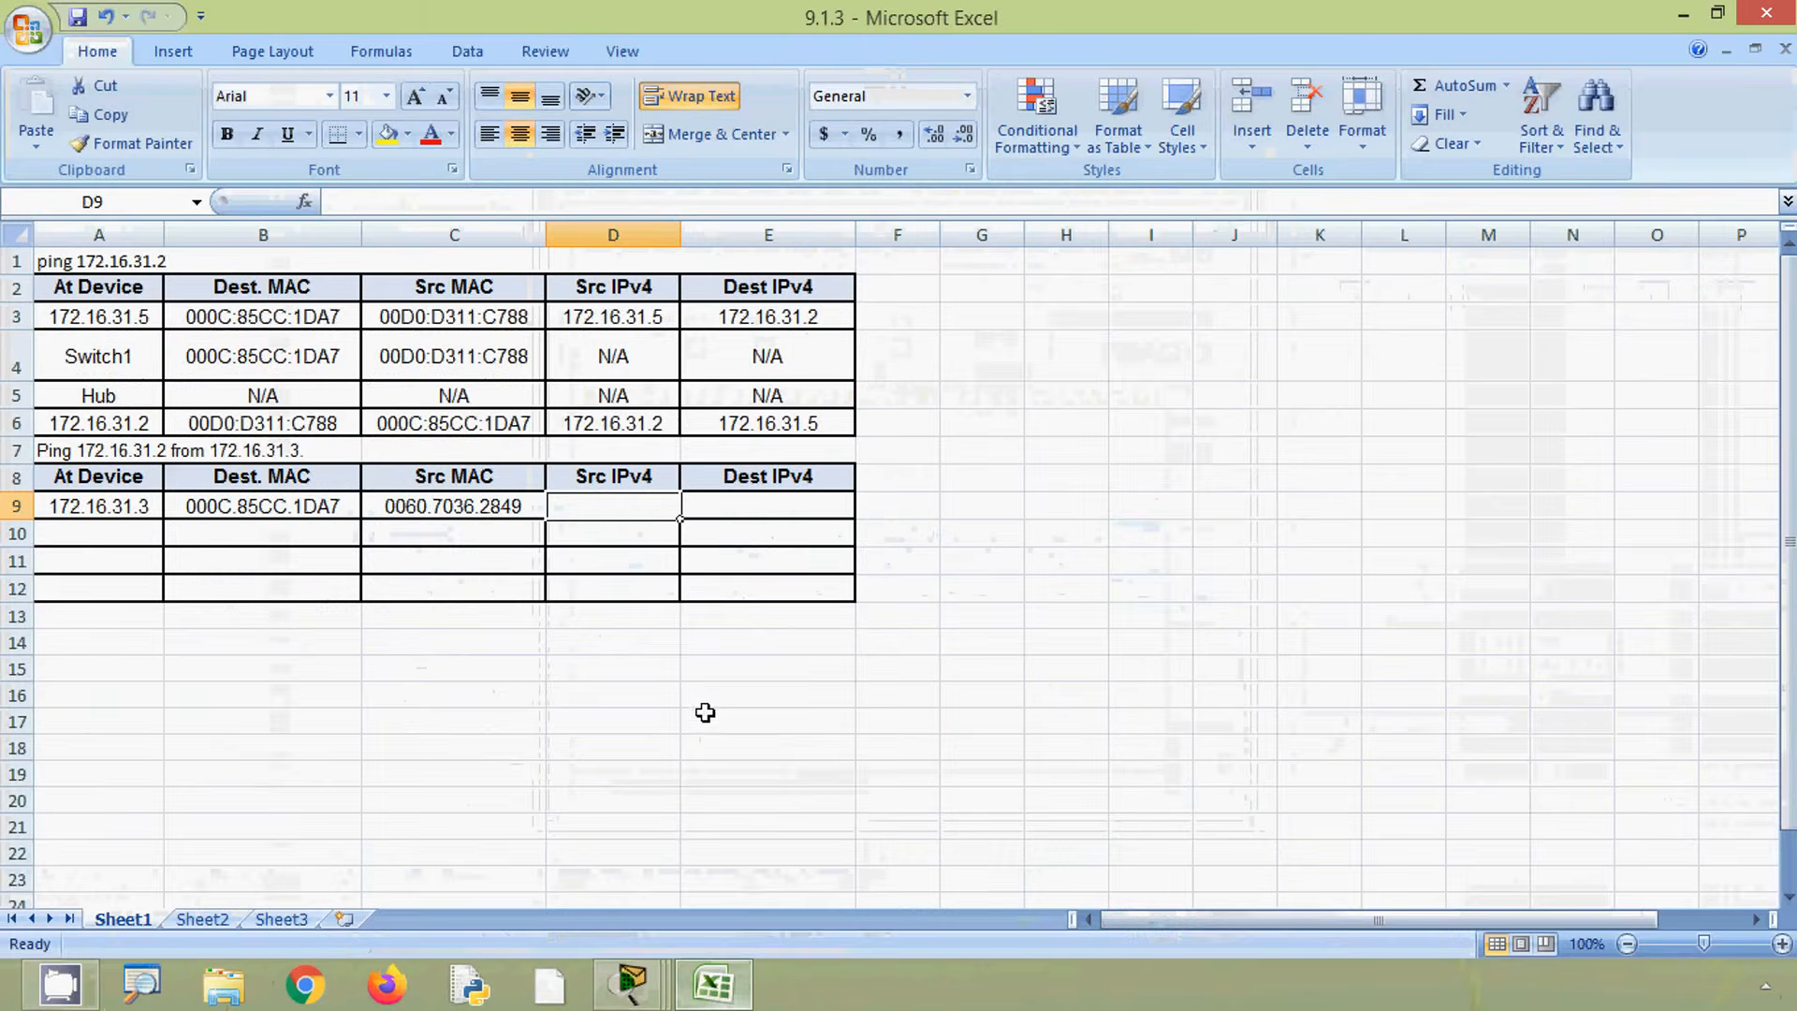
{"action": "left_click", "coordinate": [465, 204]}
{"action": "left_click", "coordinate": [581, 508]}
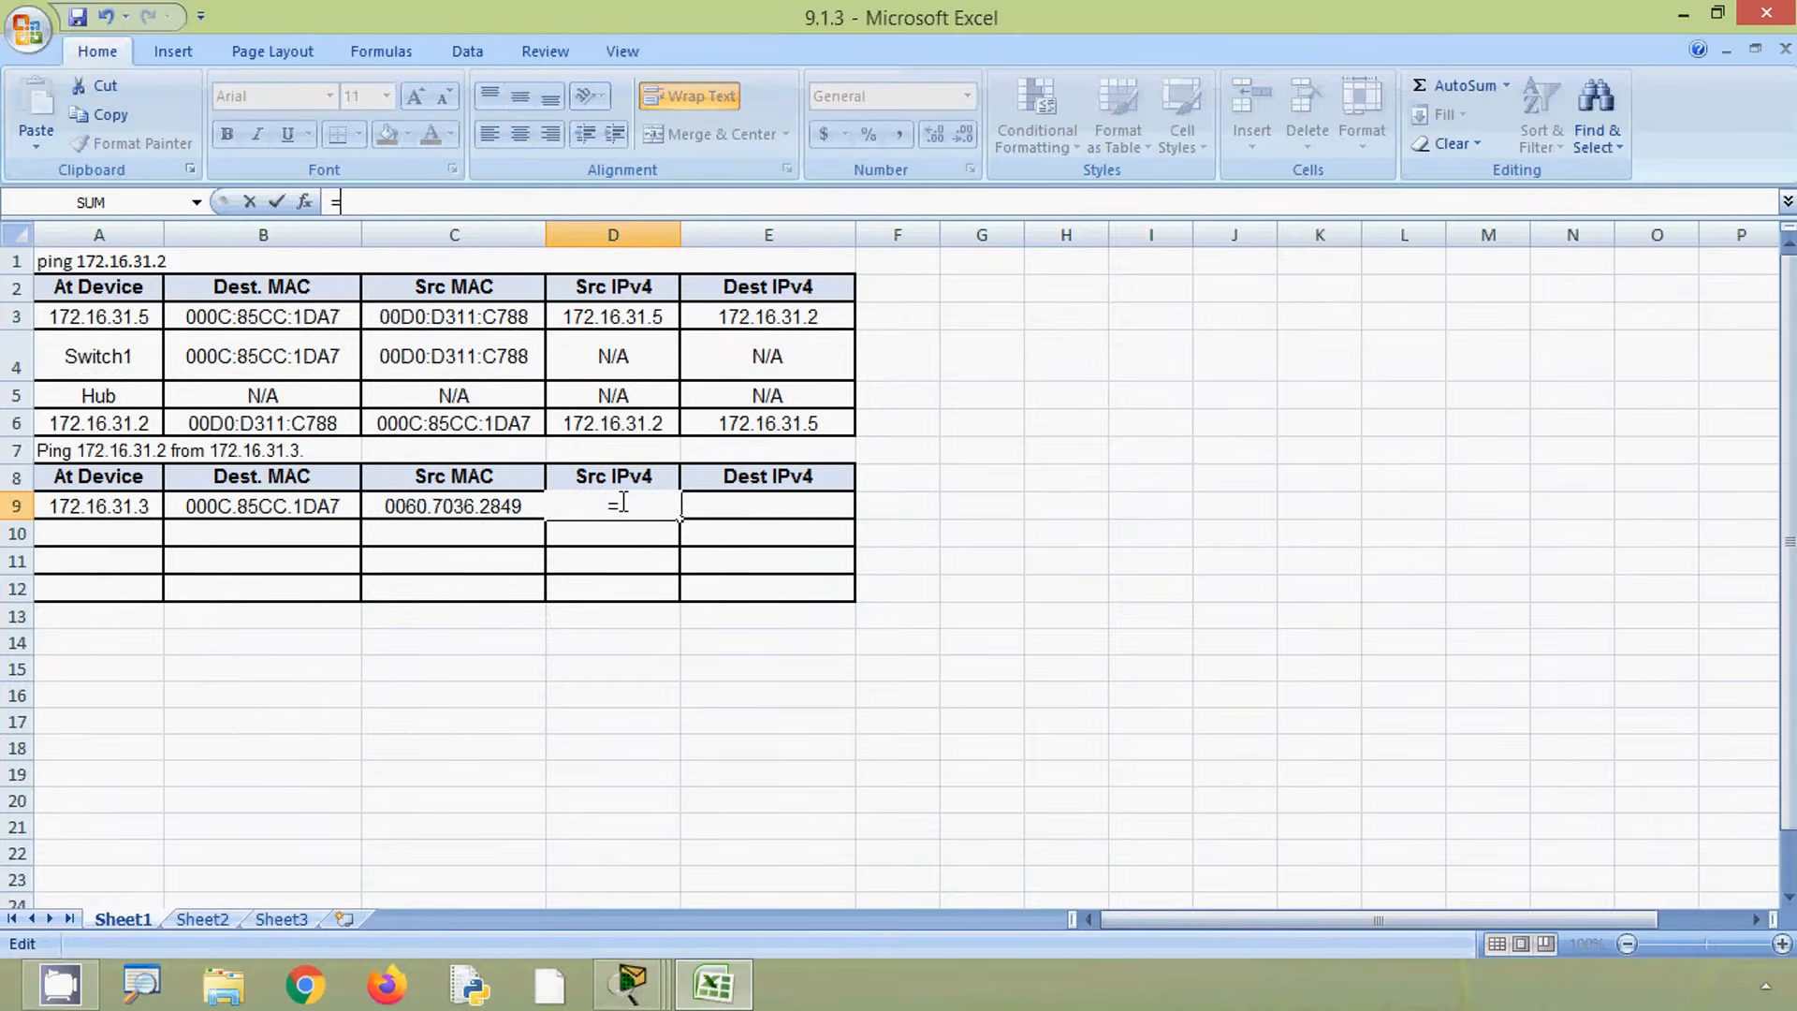
{"action": "key", "text": "BackSpace"}
{"action": "key", "text": "Return"}
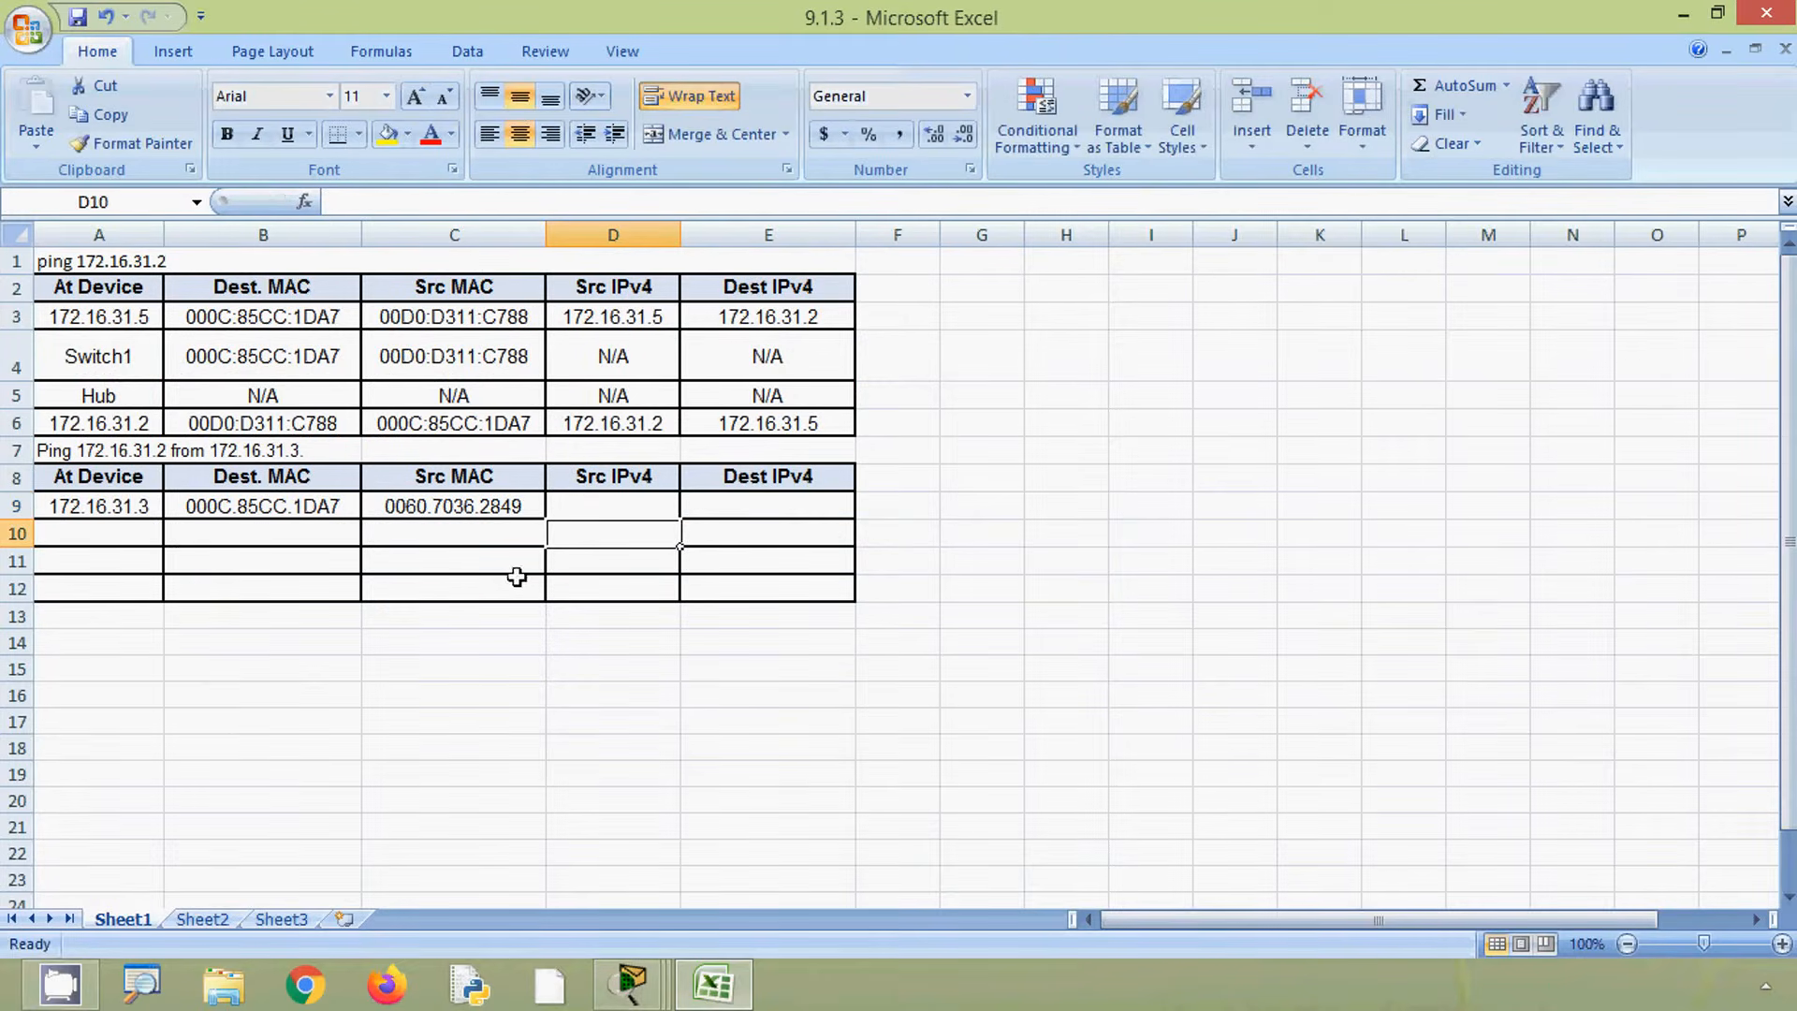
{"action": "left_click", "coordinate": [128, 505]}
{"action": "left_click_drag", "start_coordinate": [419, 203], "coordinate": [329, 202]}
{"action": "key", "text": "ctrl+c"}
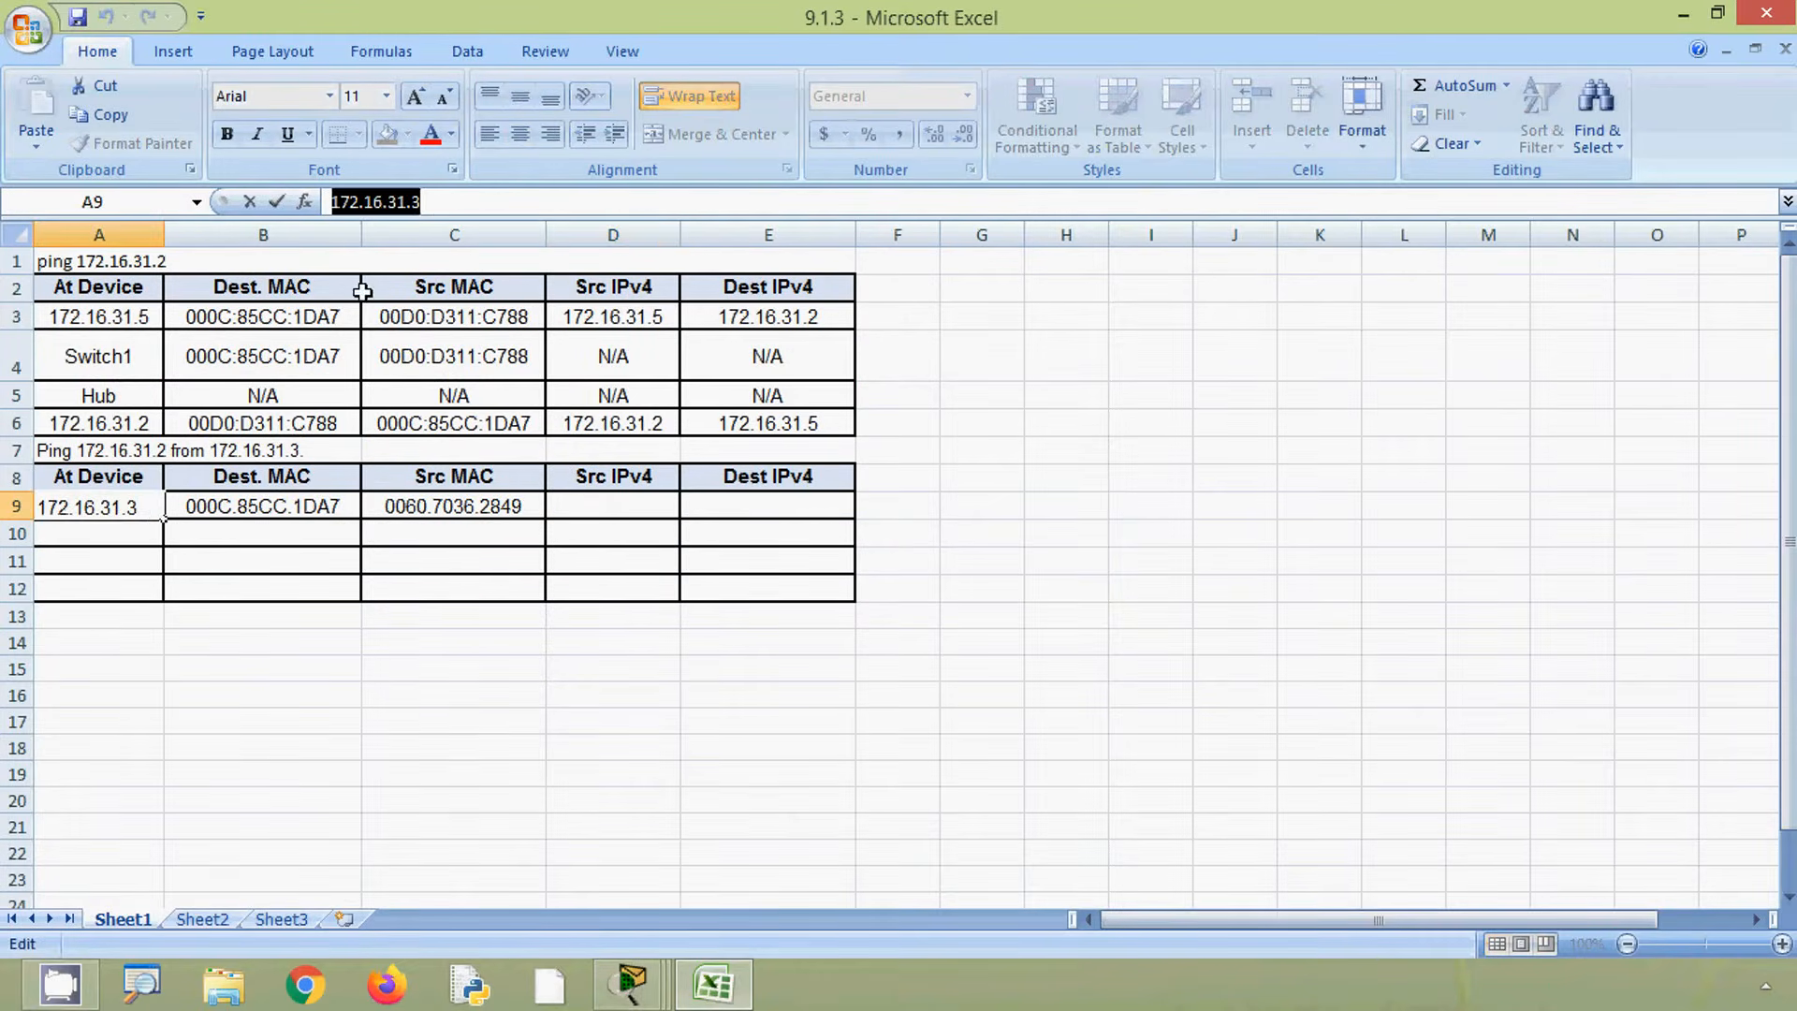
{"action": "left_click", "coordinate": [595, 508]}
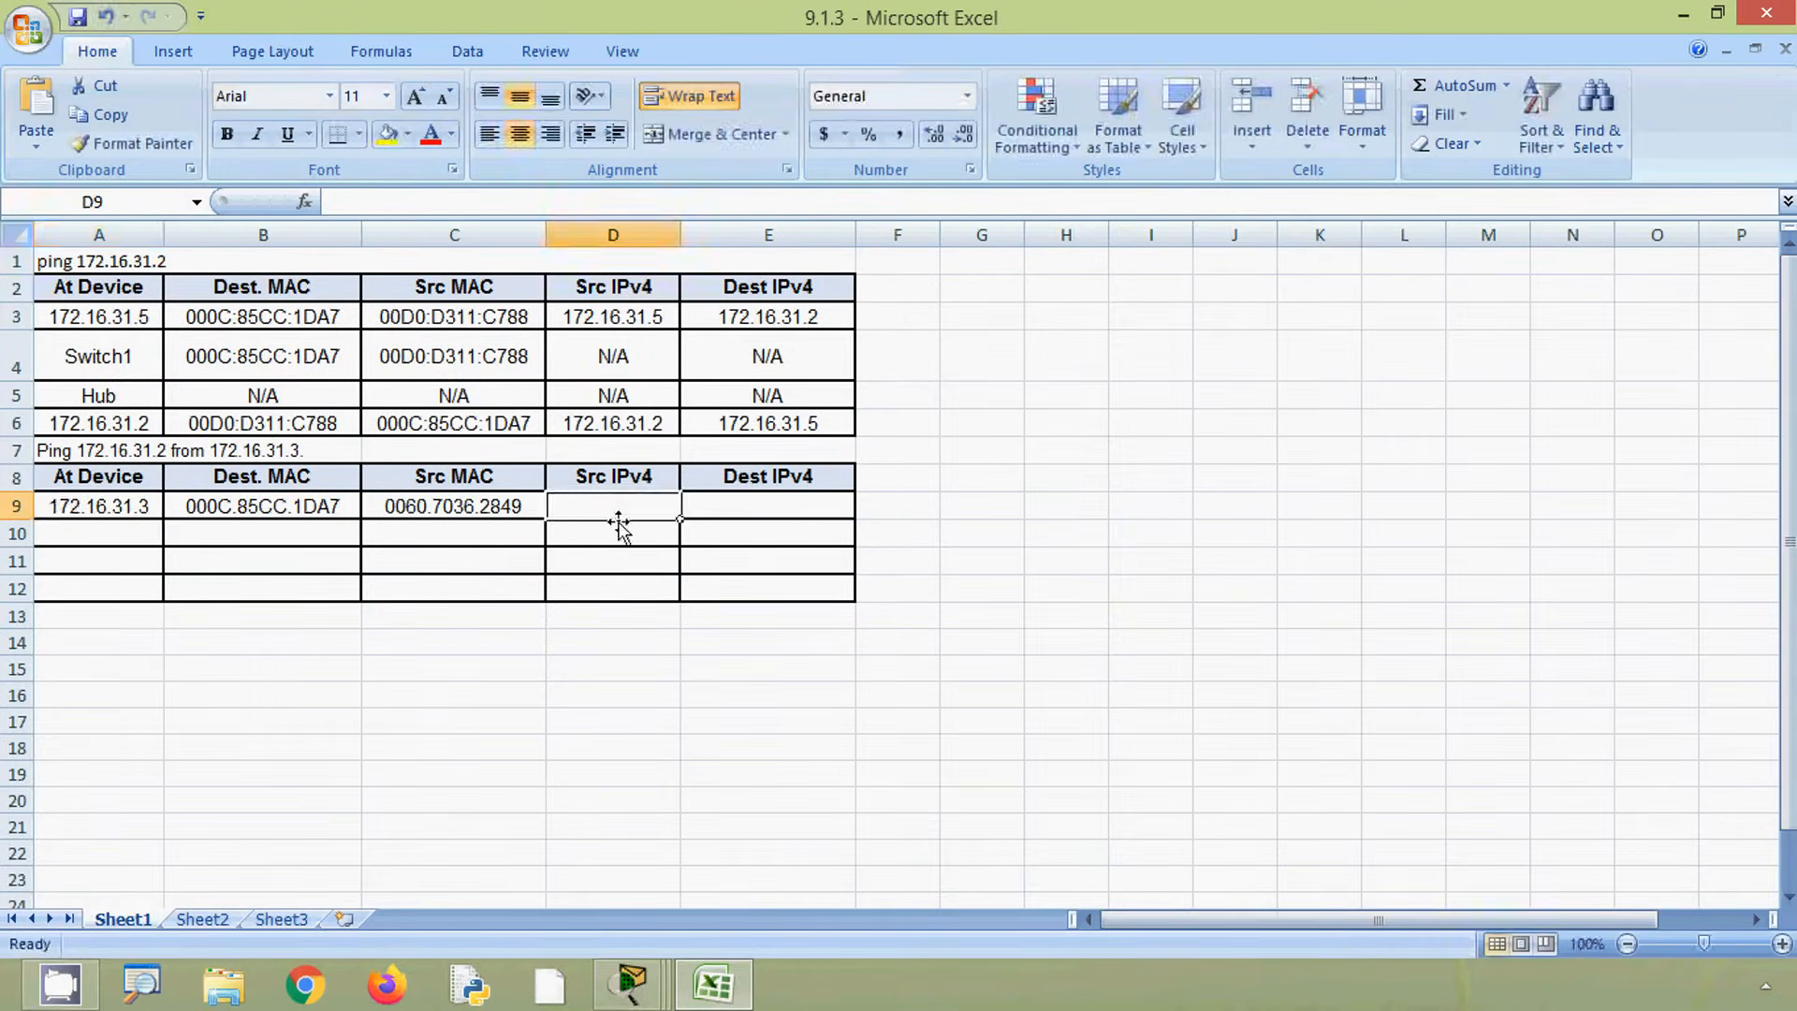
{"action": "left_click", "coordinate": [426, 203]}
{"action": "key", "text": "ctrl+v"}
{"action": "left_click", "coordinate": [725, 502]}
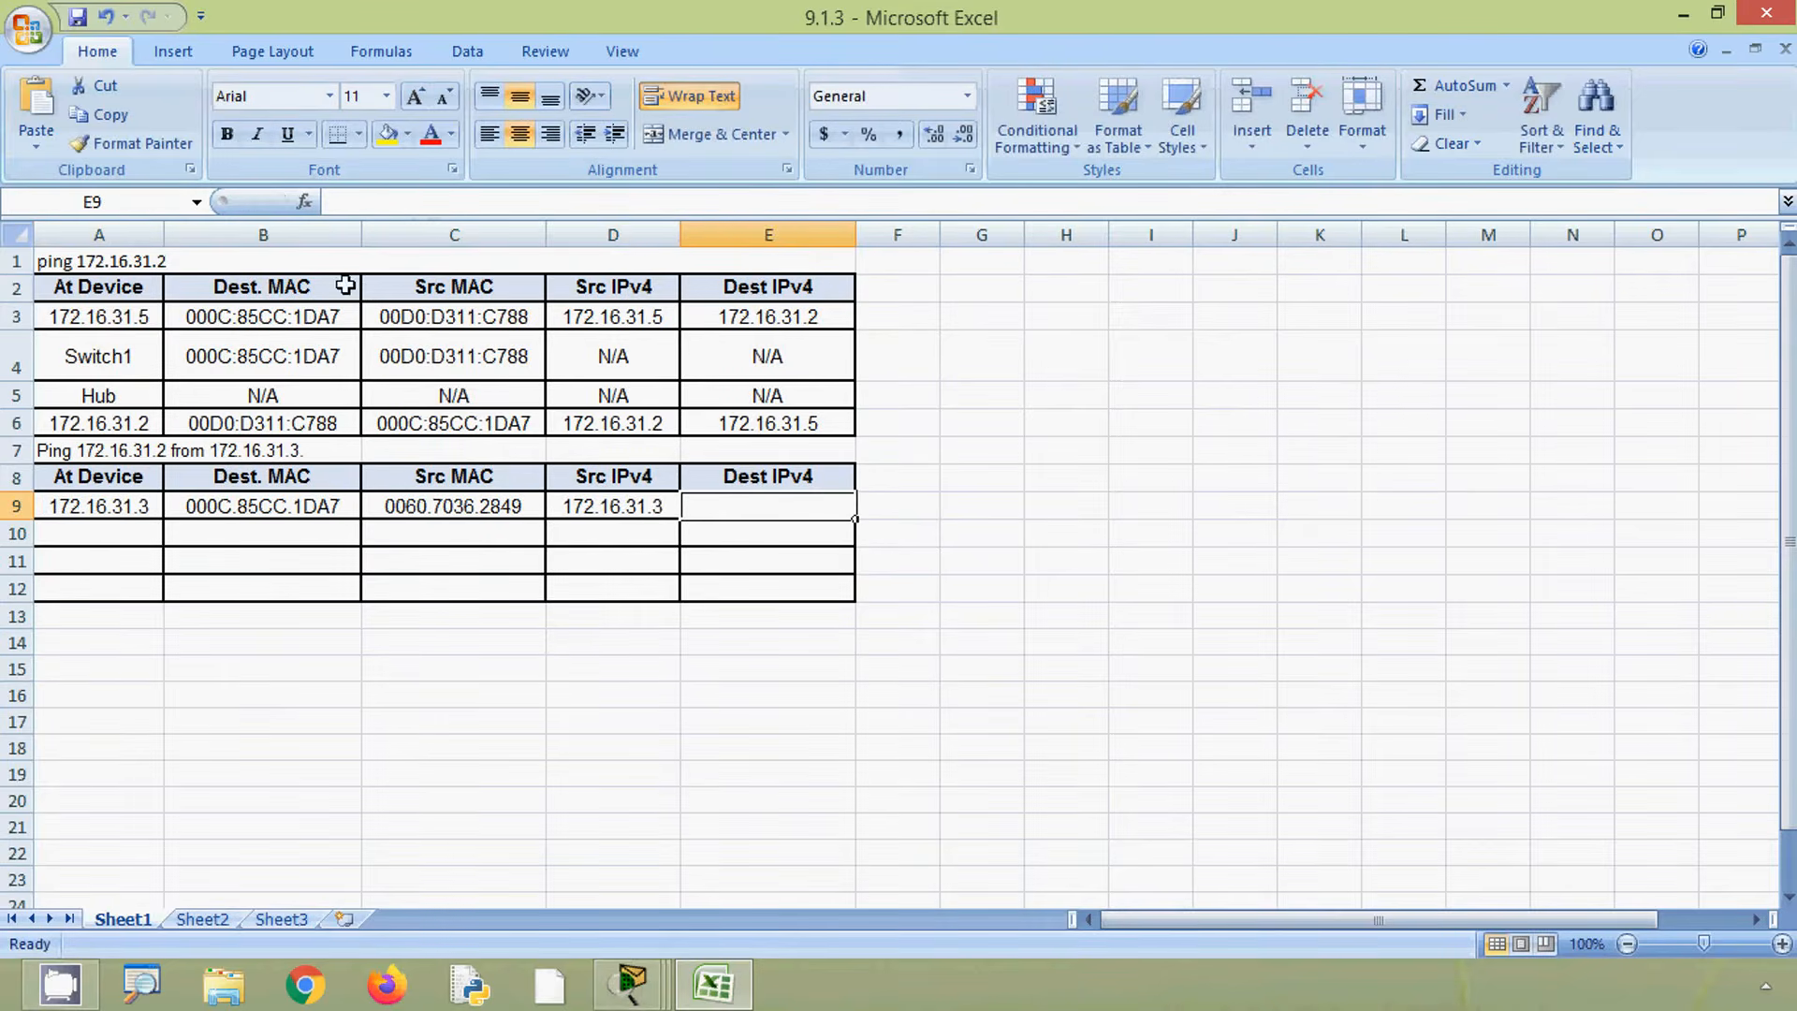
- Paste 172.16.31.2 into the row's Dest IPv4 cell
{"action": "left_click", "coordinate": [370, 205]}
{"action": "key", "text": "ctrl+v"}
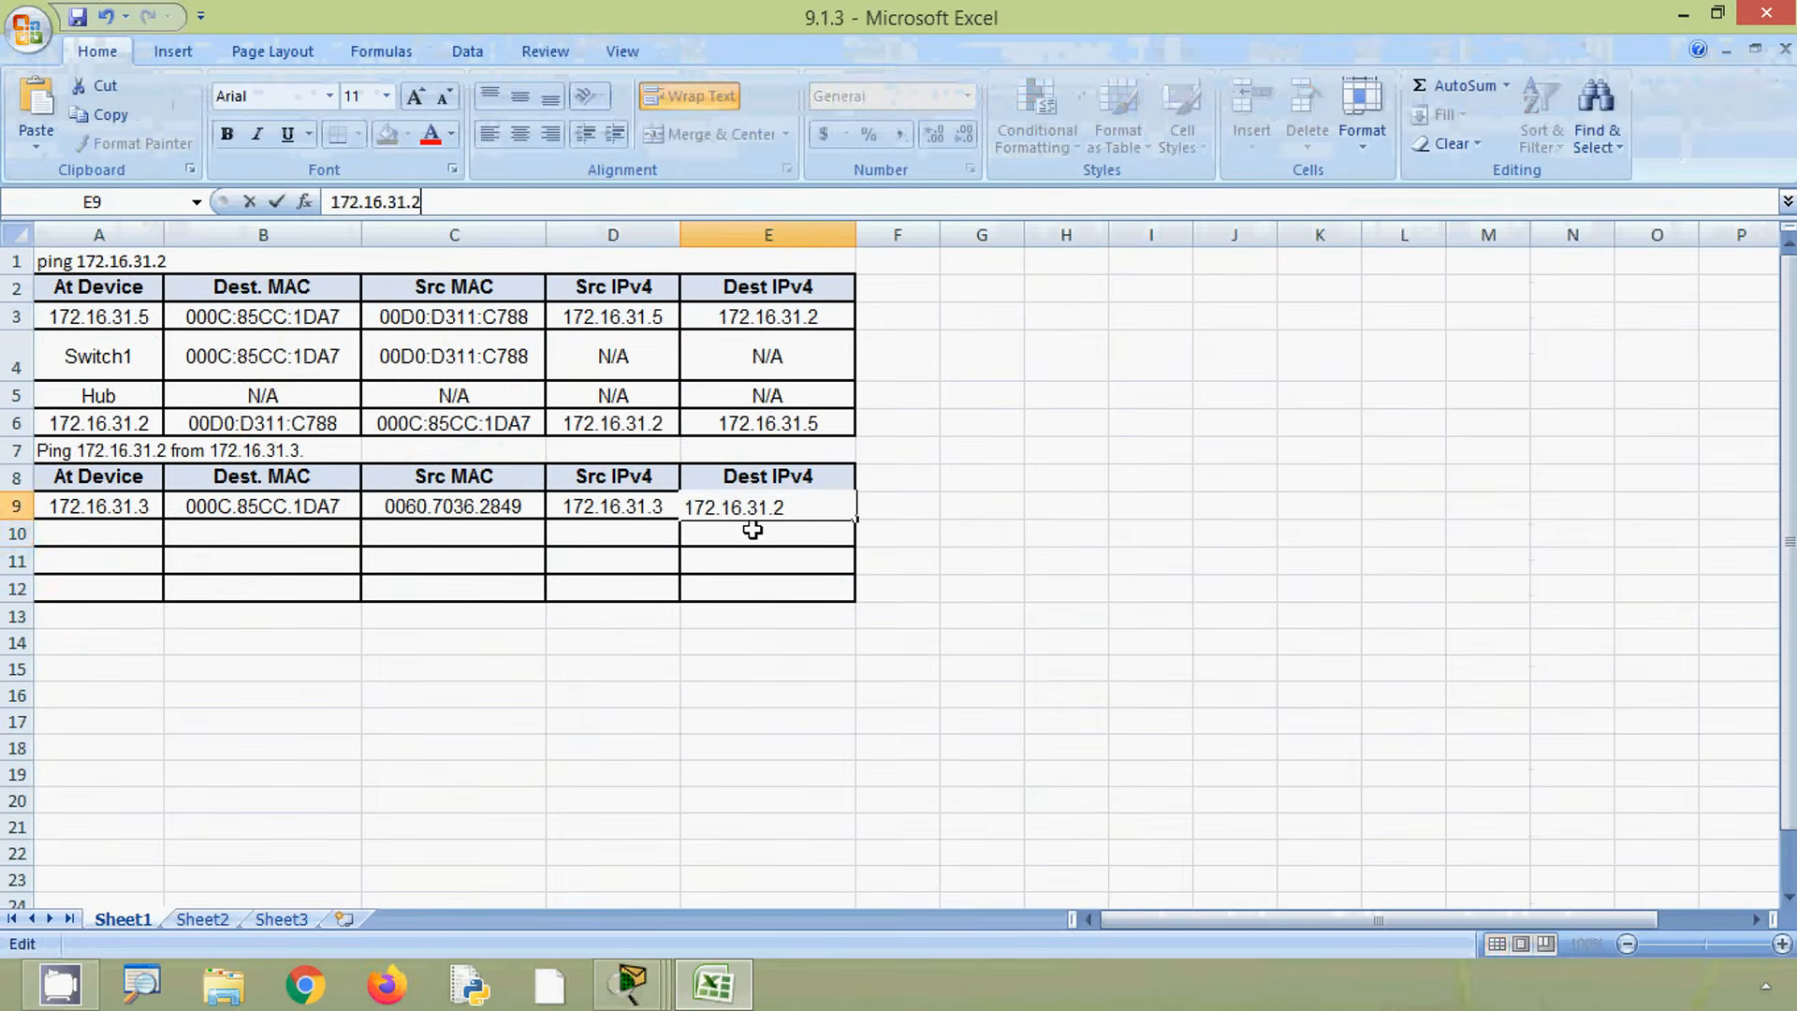
{"action": "left_click", "coordinate": [753, 531]}
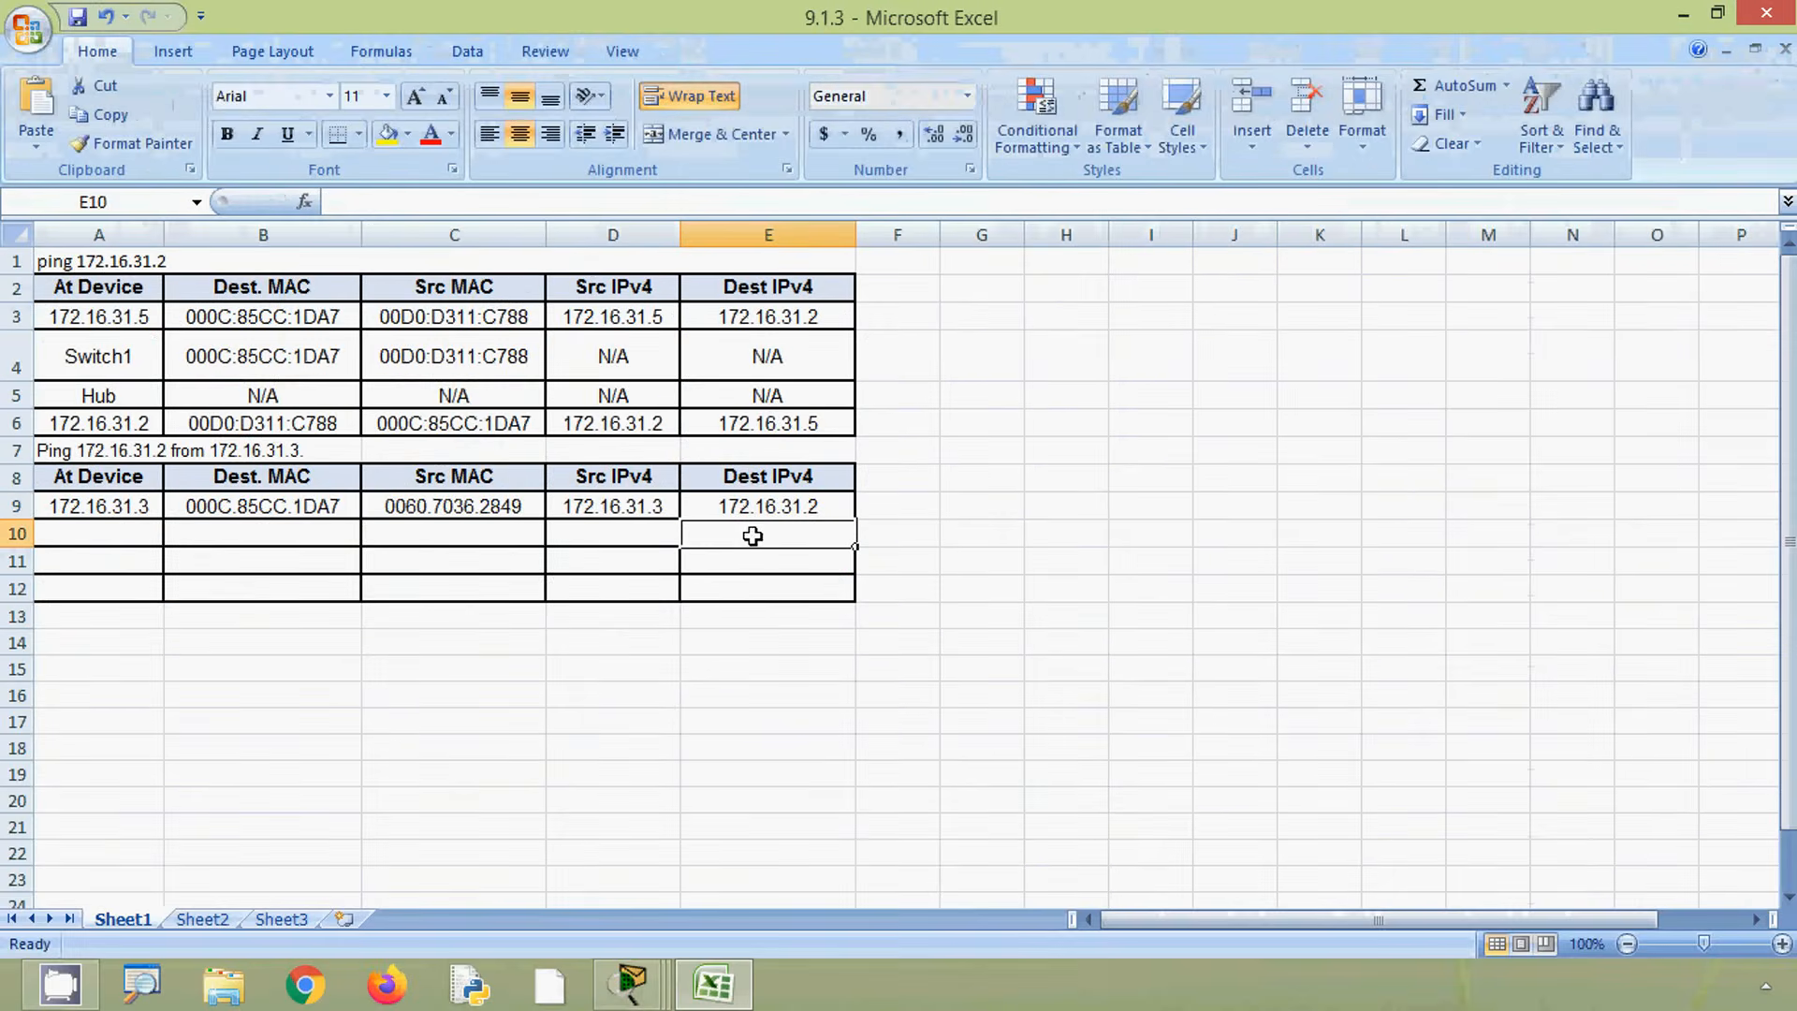
- Review the destination IP in the 172.16.31.3 PDU details, then close the PDU information window
{"action": "left_click", "coordinate": [717, 985]}
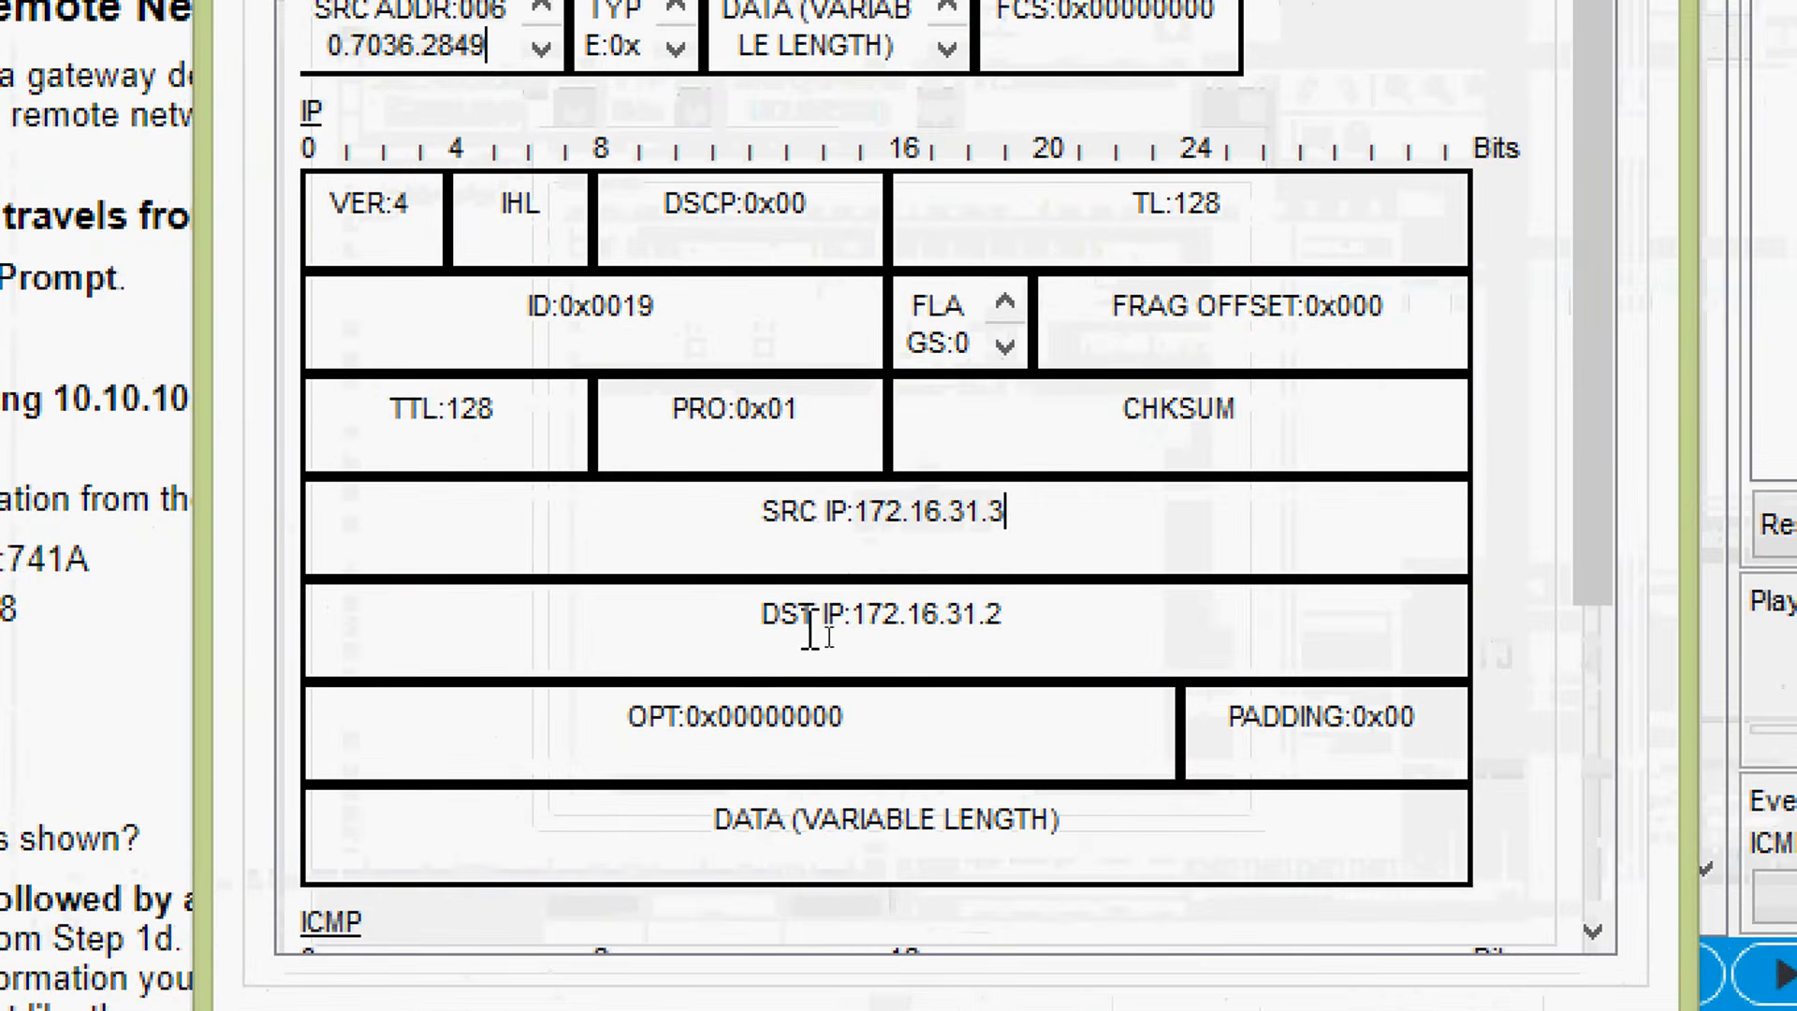
{"action": "left_click_drag", "start_coordinate": [939, 632], "coordinate": [918, 630]}
{"action": "left_click", "coordinate": [961, 585]}
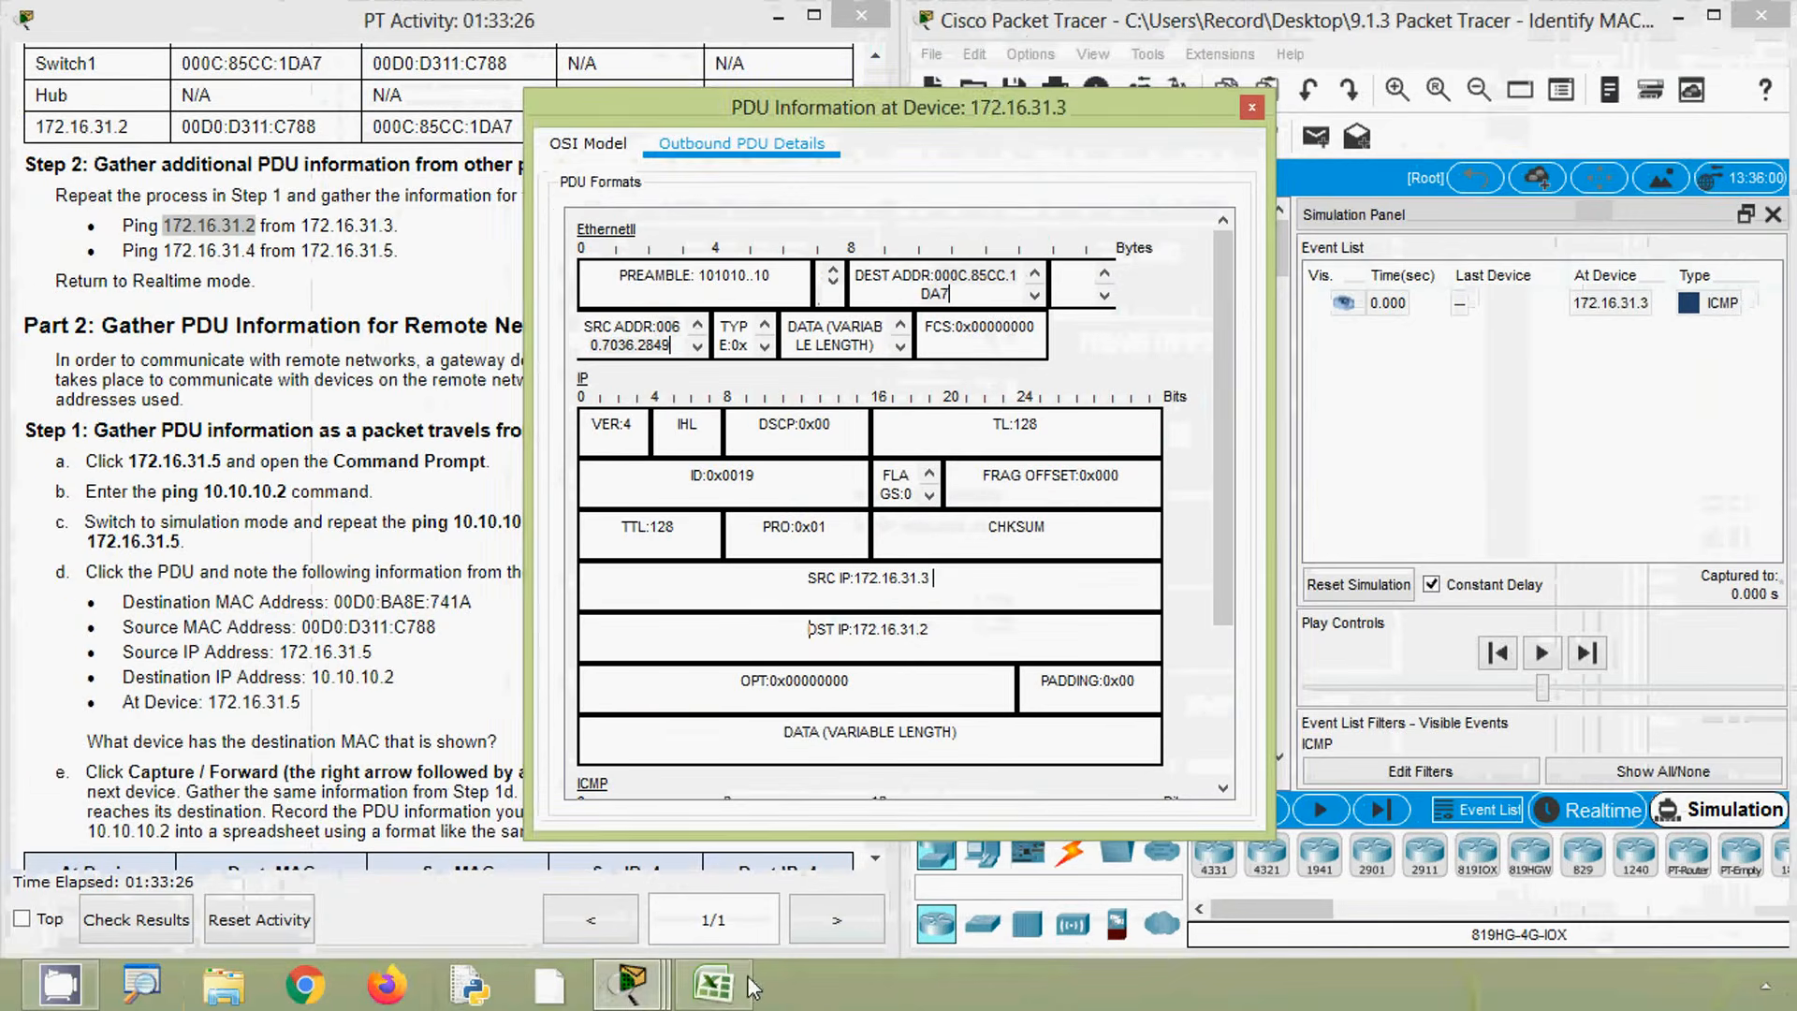
{"action": "left_click", "coordinate": [739, 985]}
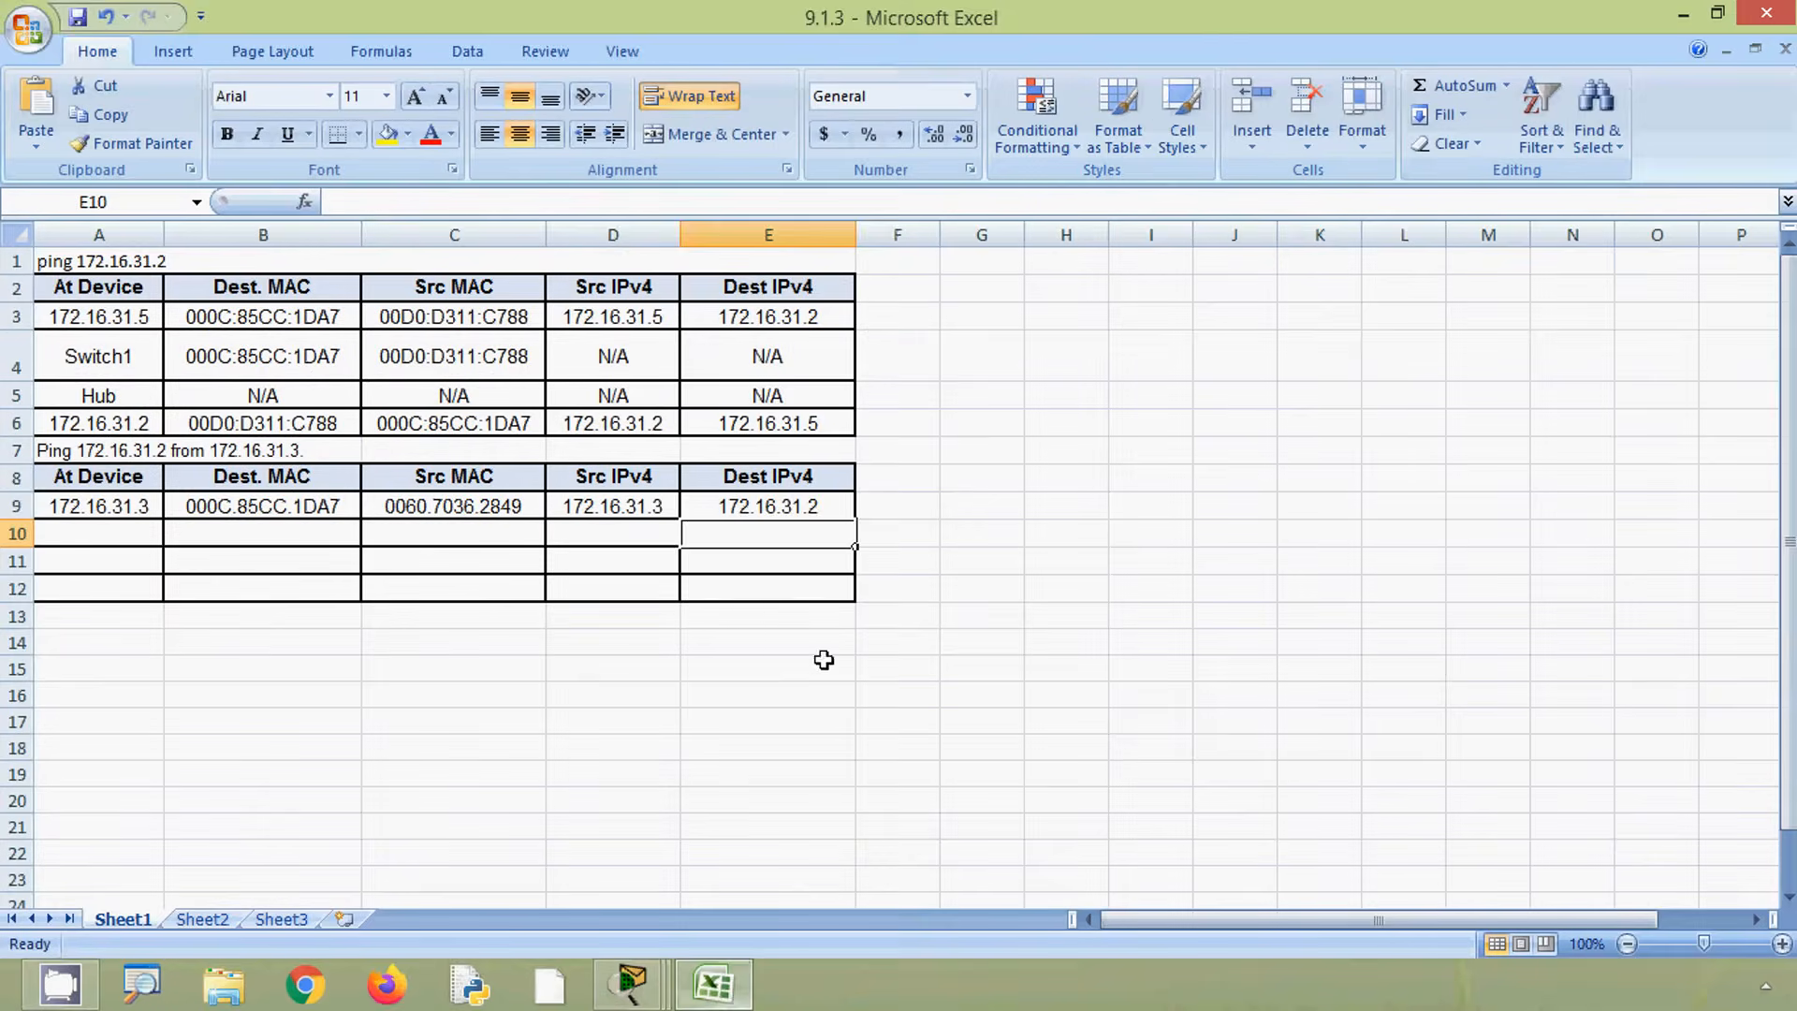
{"action": "left_click", "coordinate": [1681, 17]}
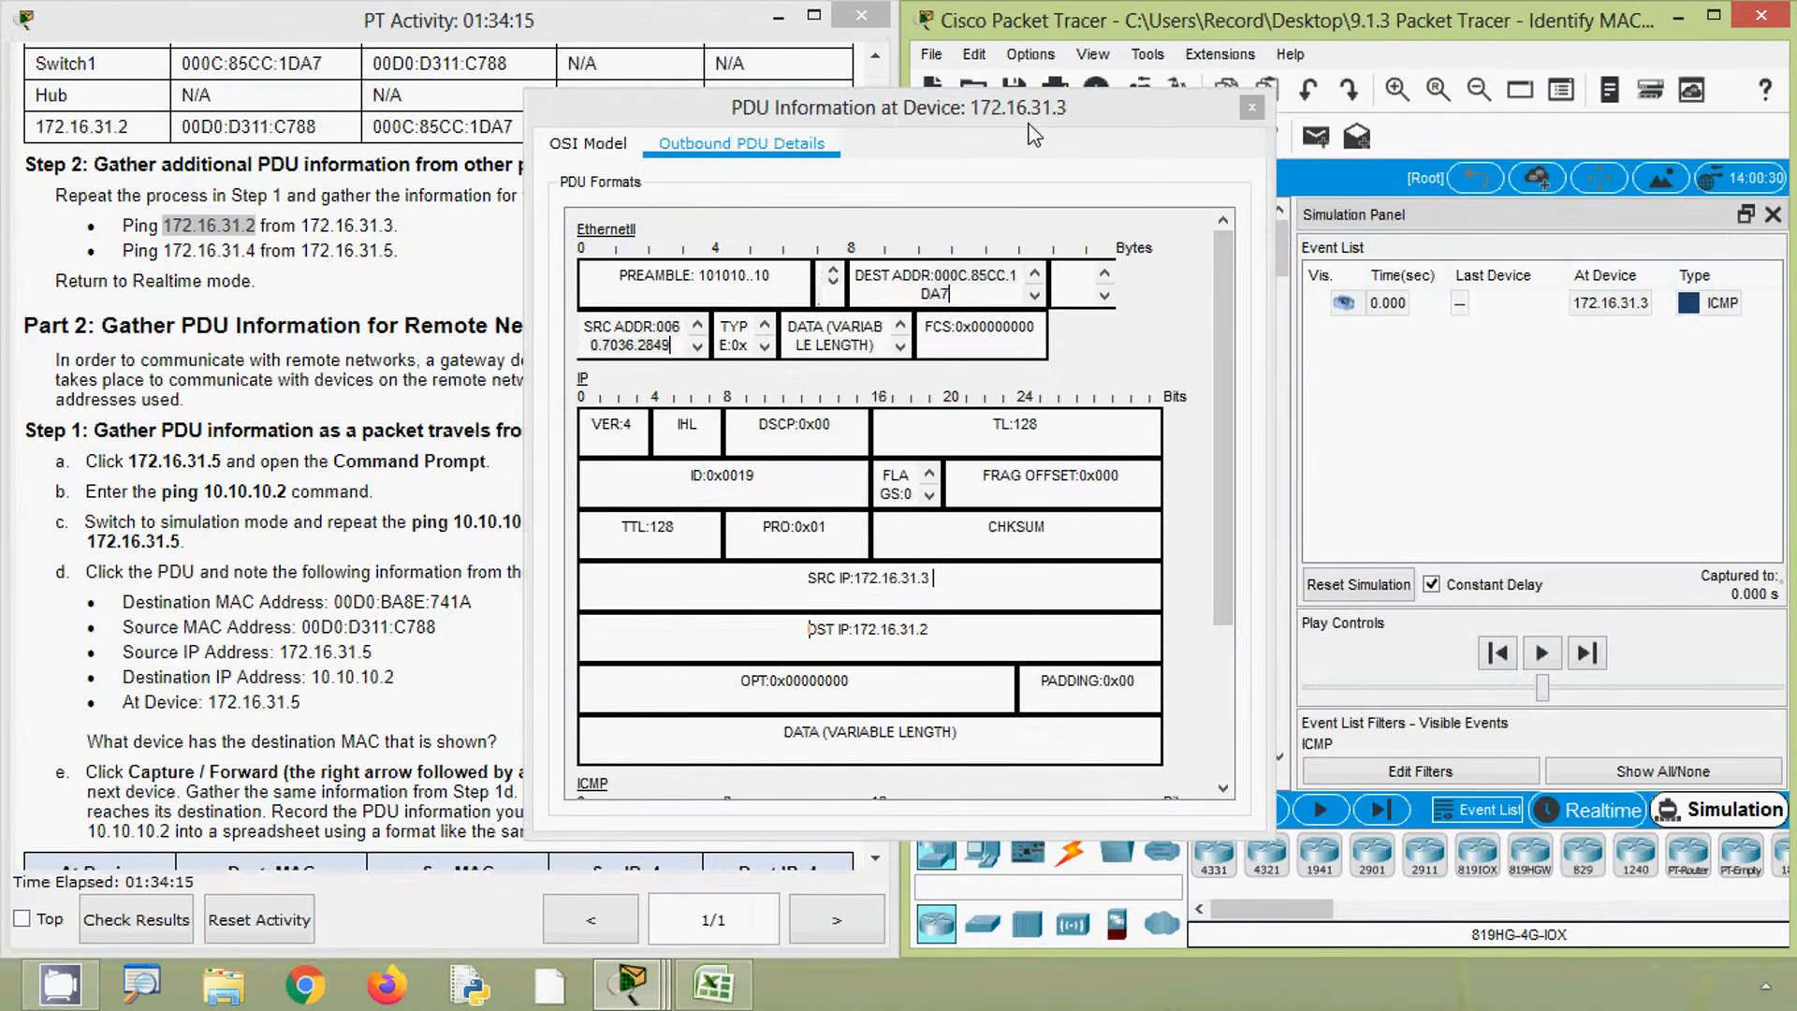
{"action": "left_click", "coordinate": [1249, 109]}
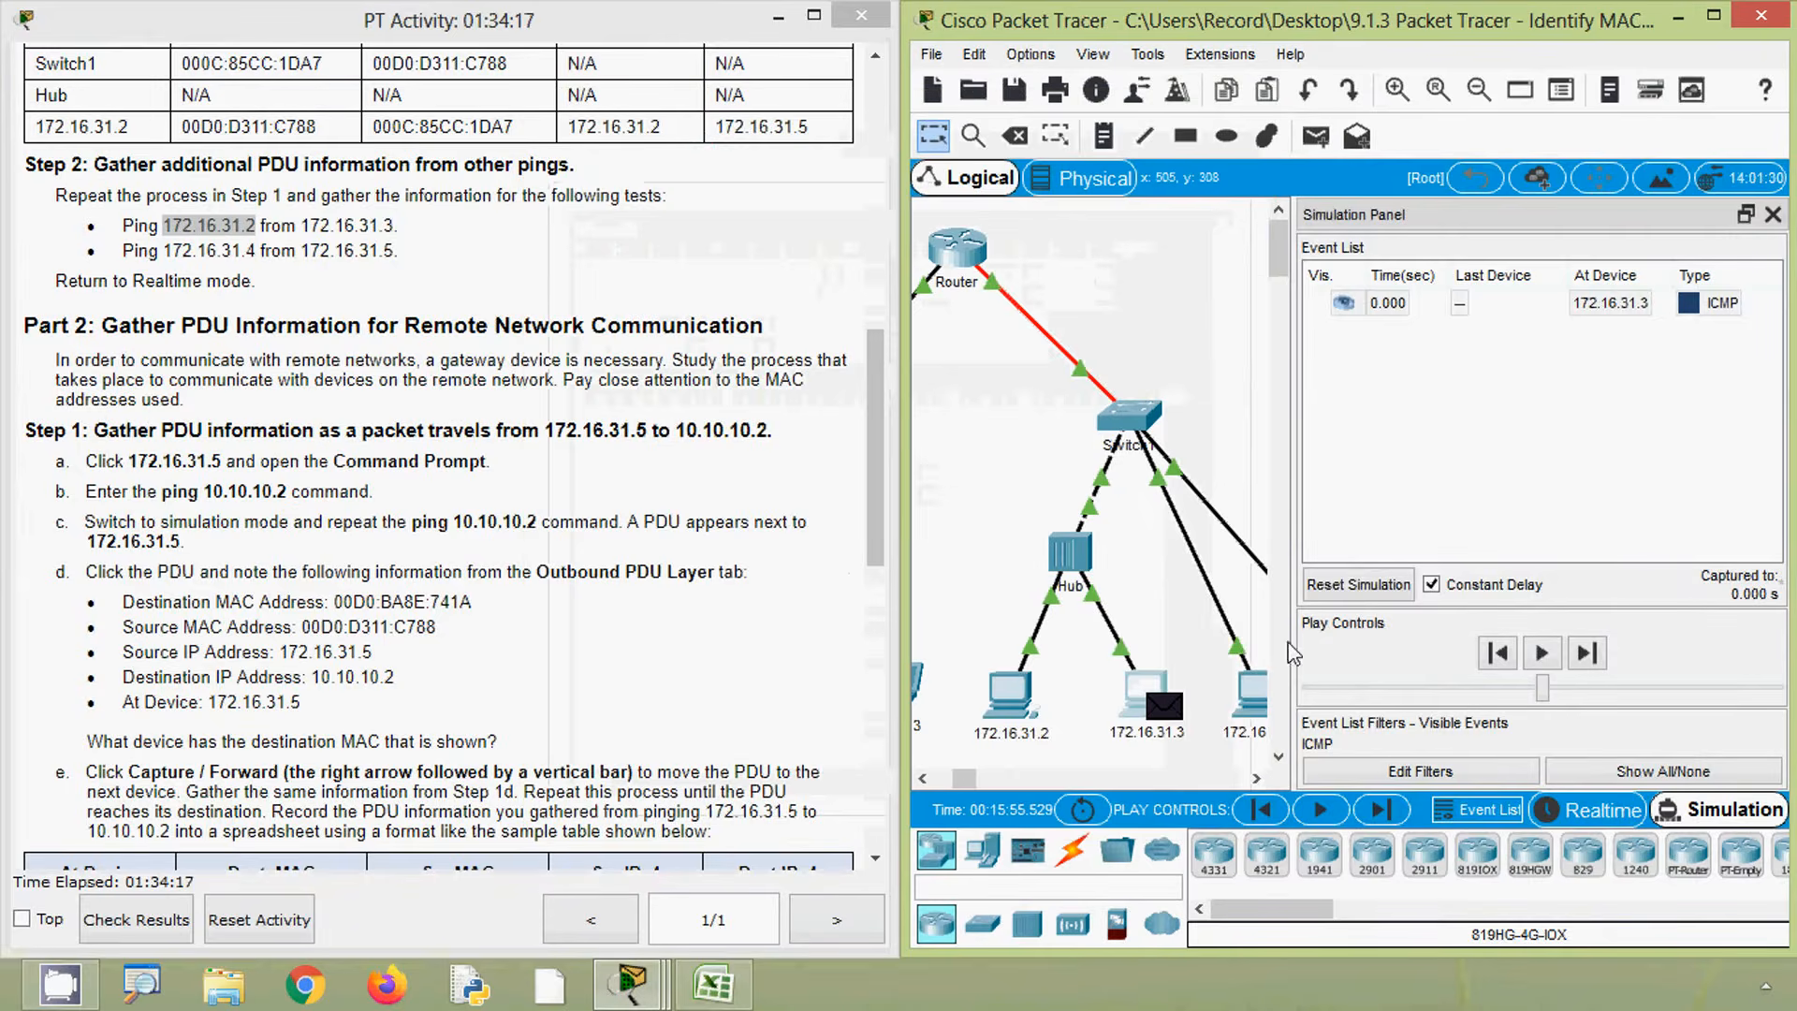
- Advance the simulation one step and open the outbound PDU details of the packet at the Hub
{"action": "left_click", "coordinate": [1389, 817]}
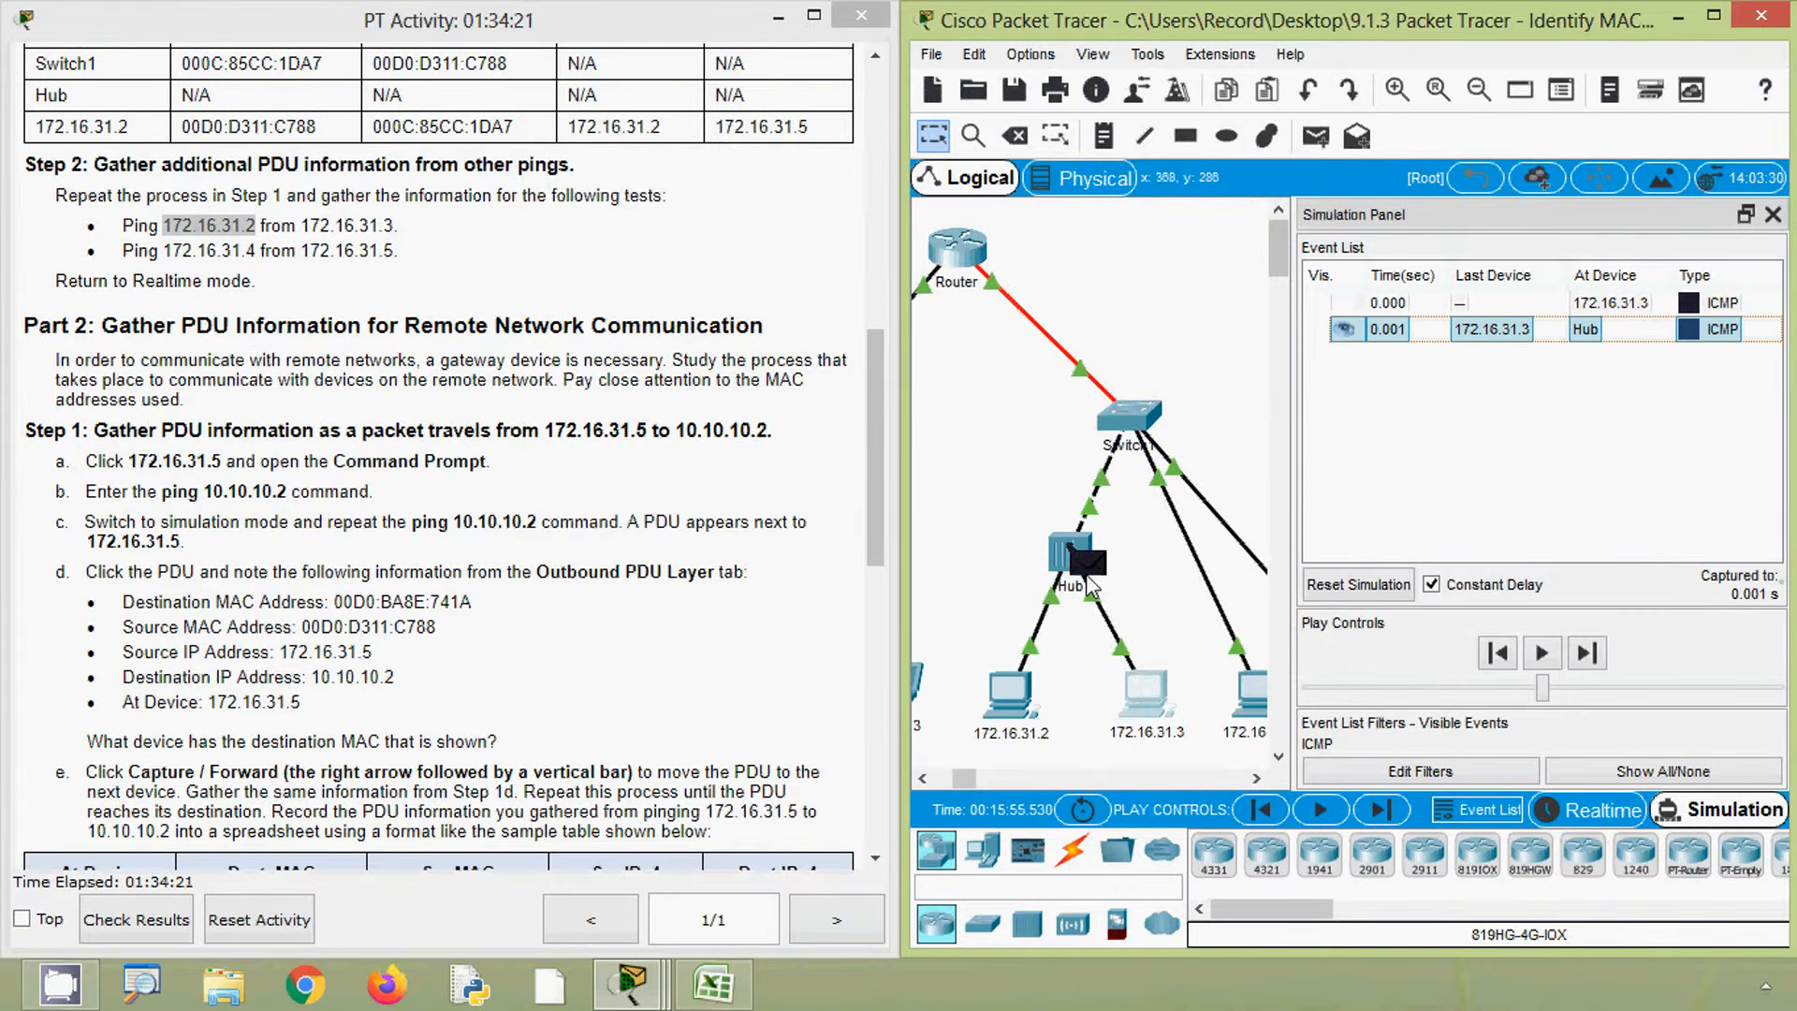
{"action": "mouse_move", "coordinate": [1090, 585]}
{"action": "left_click", "coordinate": [1086, 567]}
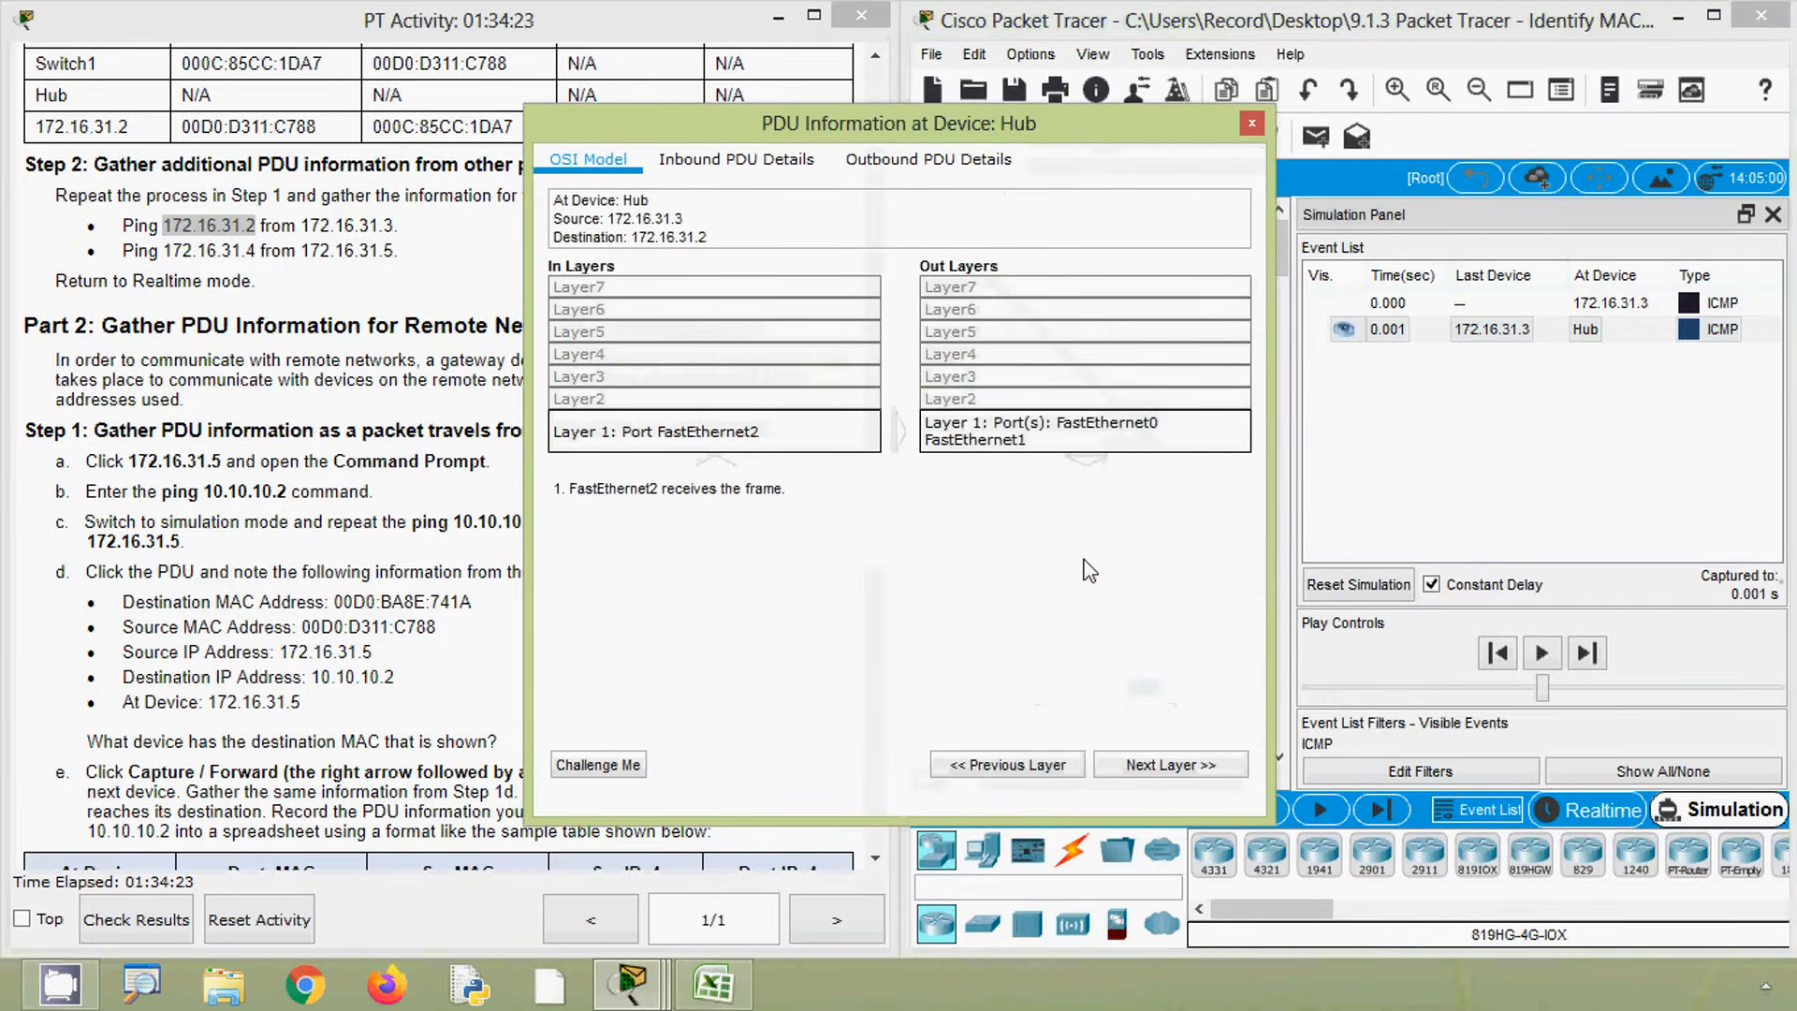
{"action": "left_click_drag", "start_coordinate": [975, 138], "coordinate": [1152, 133]}
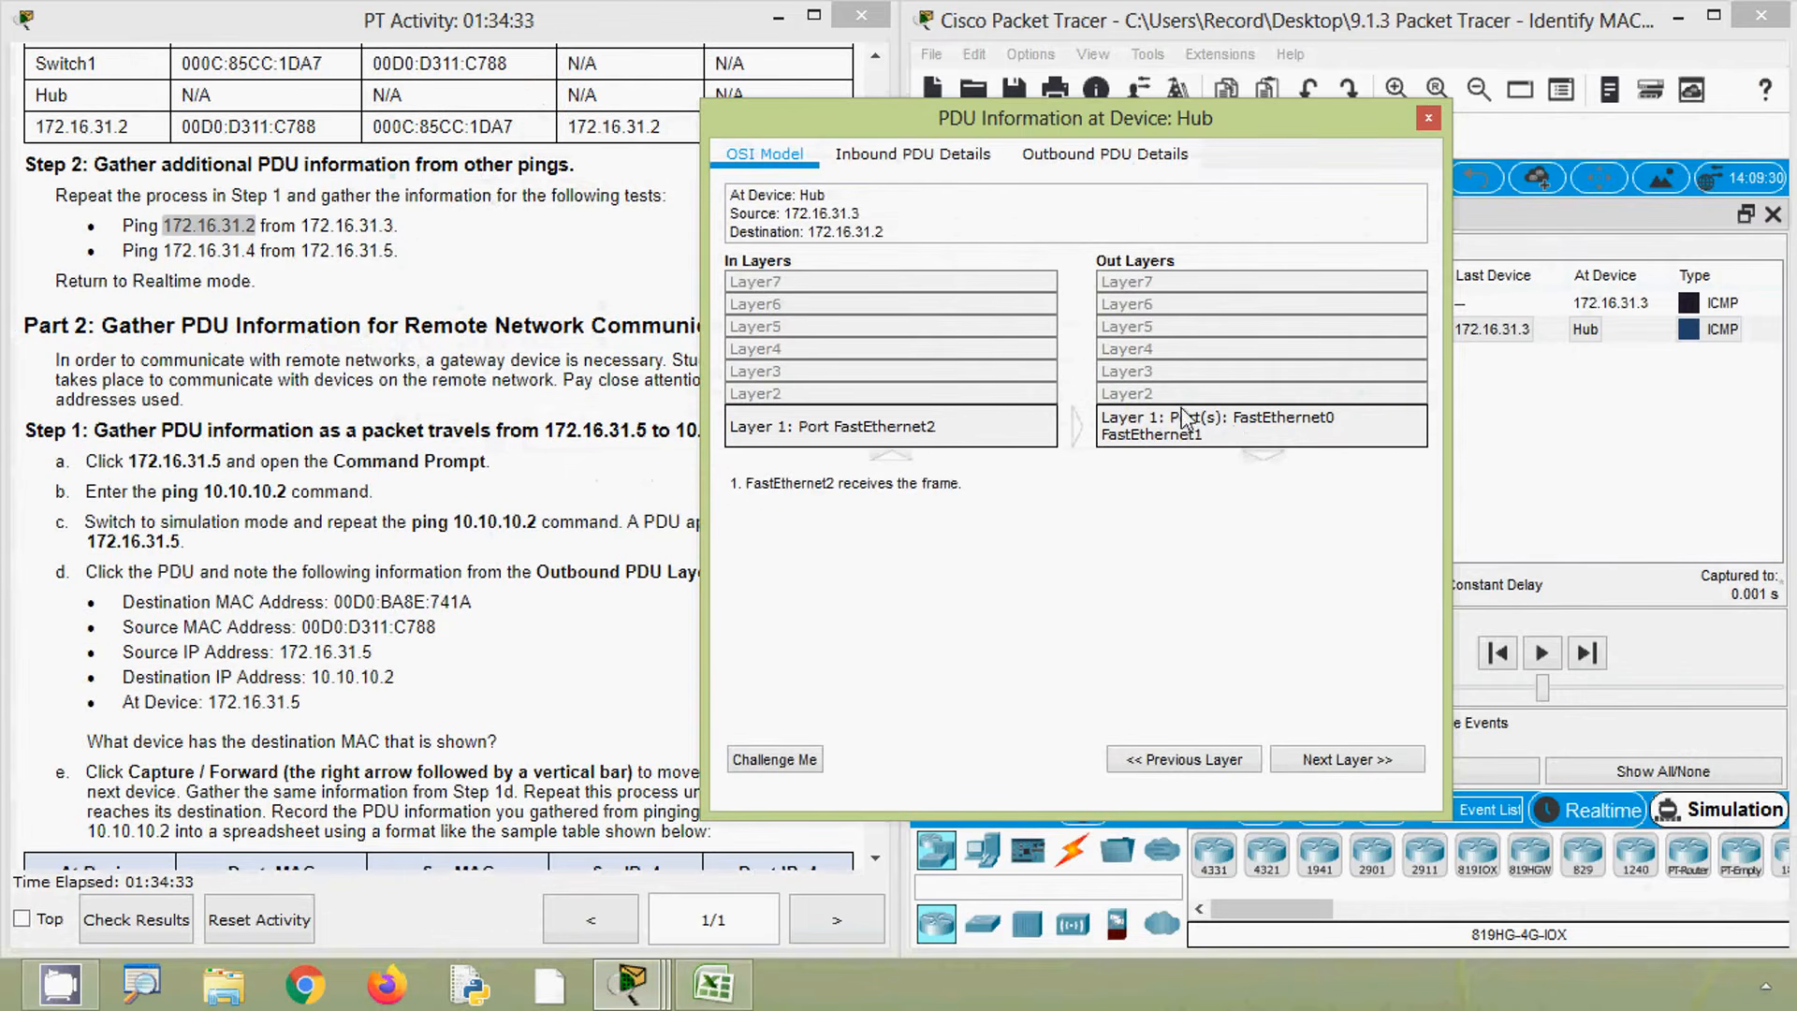
{"action": "left_click", "coordinate": [1084, 161]}
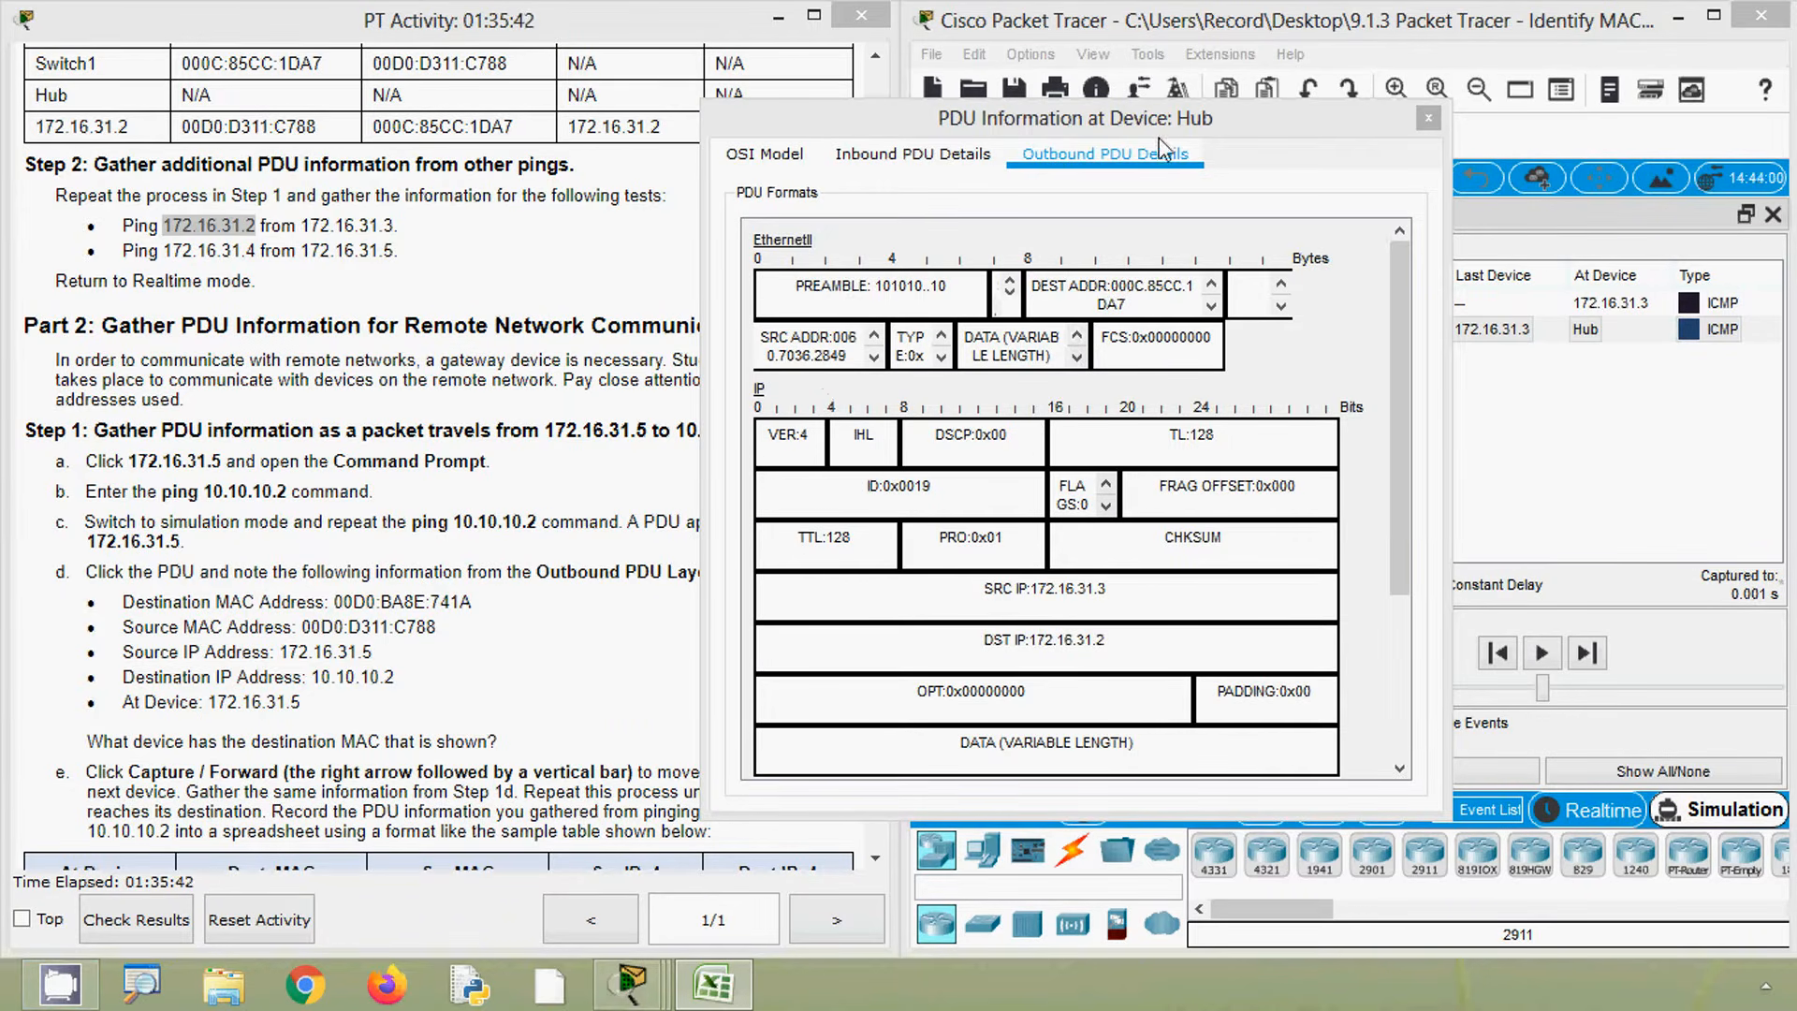
- Enter Hub as the At Device in the next row of the spreadsheet table
{"action": "left_click", "coordinate": [721, 985]}
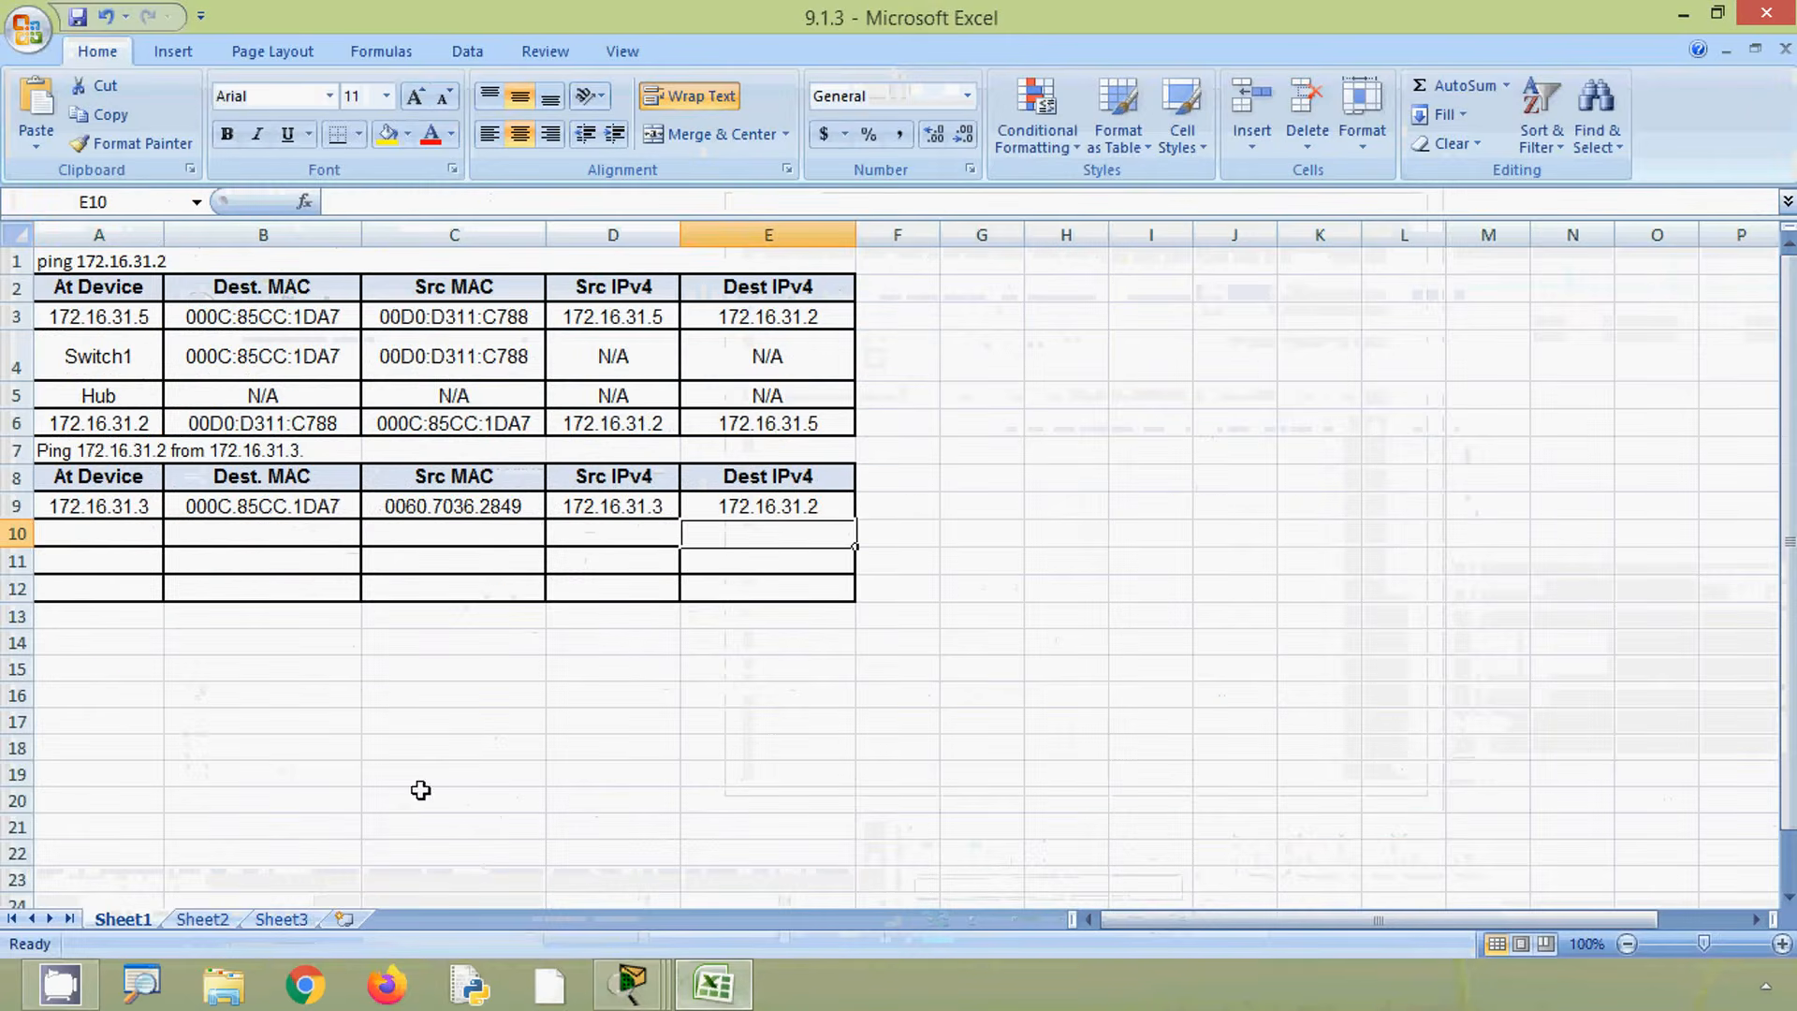
{"action": "left_click", "coordinate": [90, 536]}
{"action": "type", "text": "Hub"}
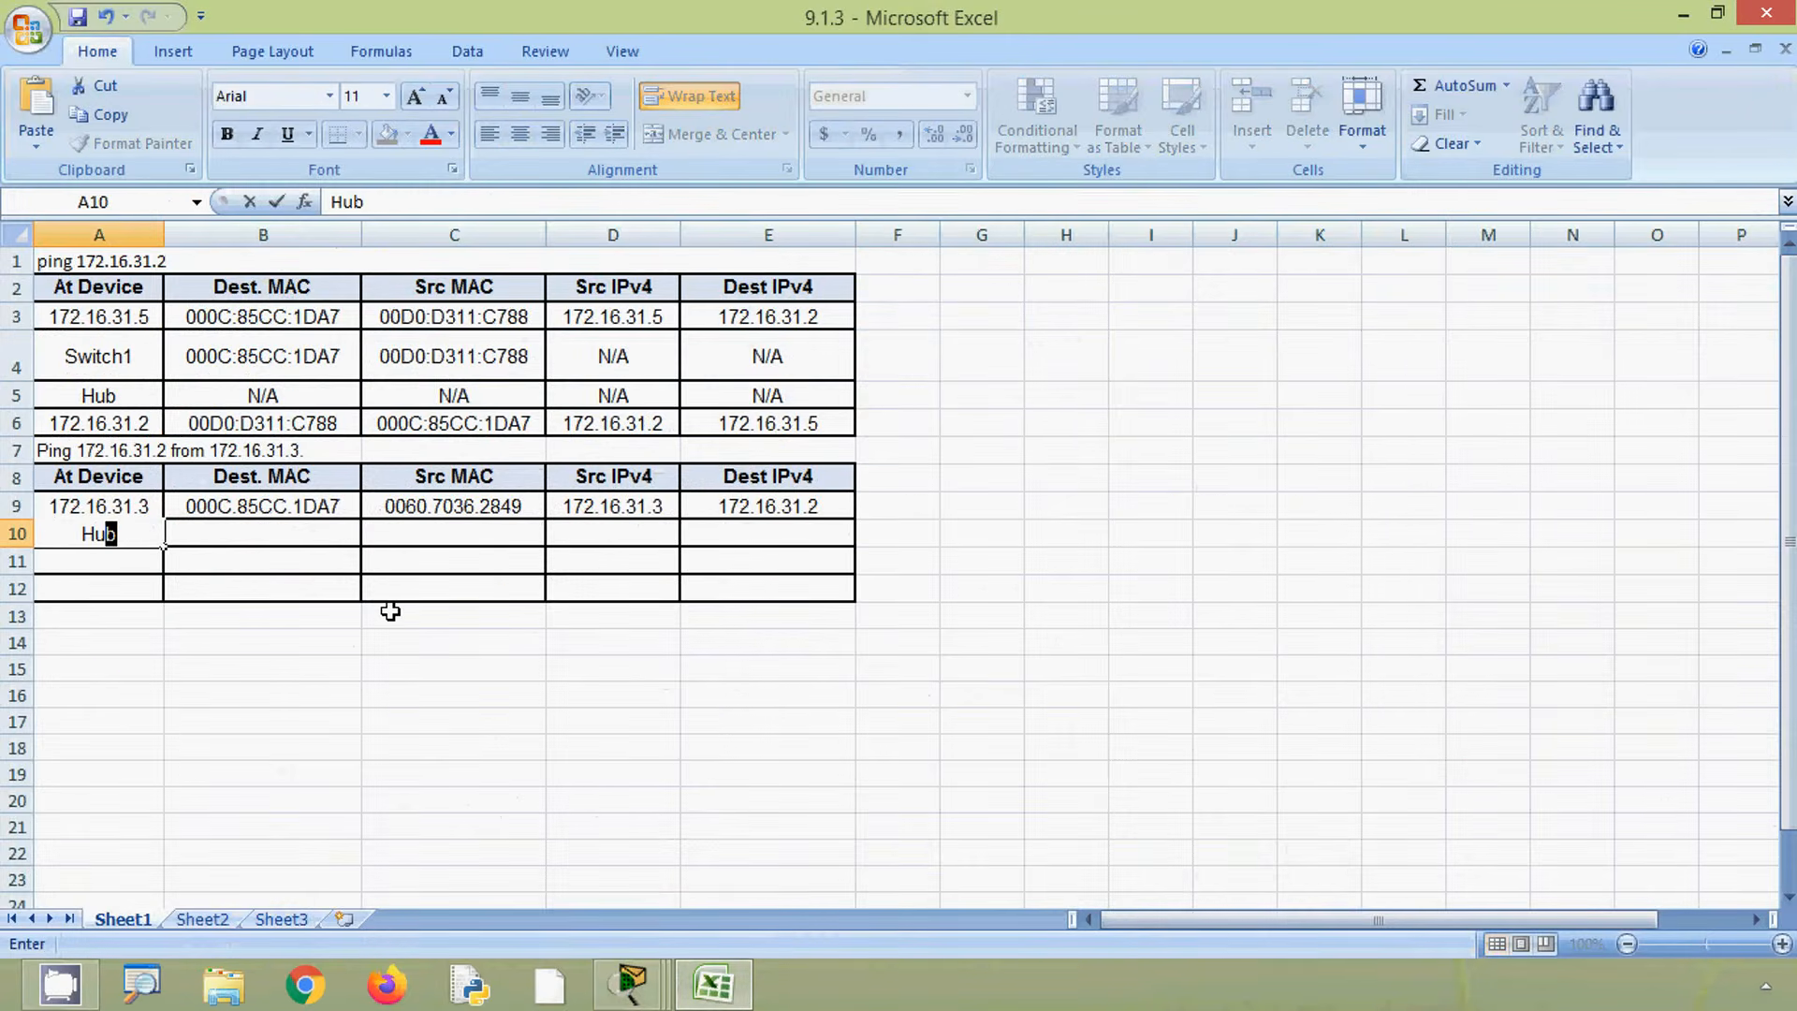
- Copy the MAC and IP values from the 172.16.31.3 row into the Hub row
{"action": "left_click_drag", "start_coordinate": [307, 510], "coordinate": [738, 517]}
{"action": "key", "text": "ctrl+c"}
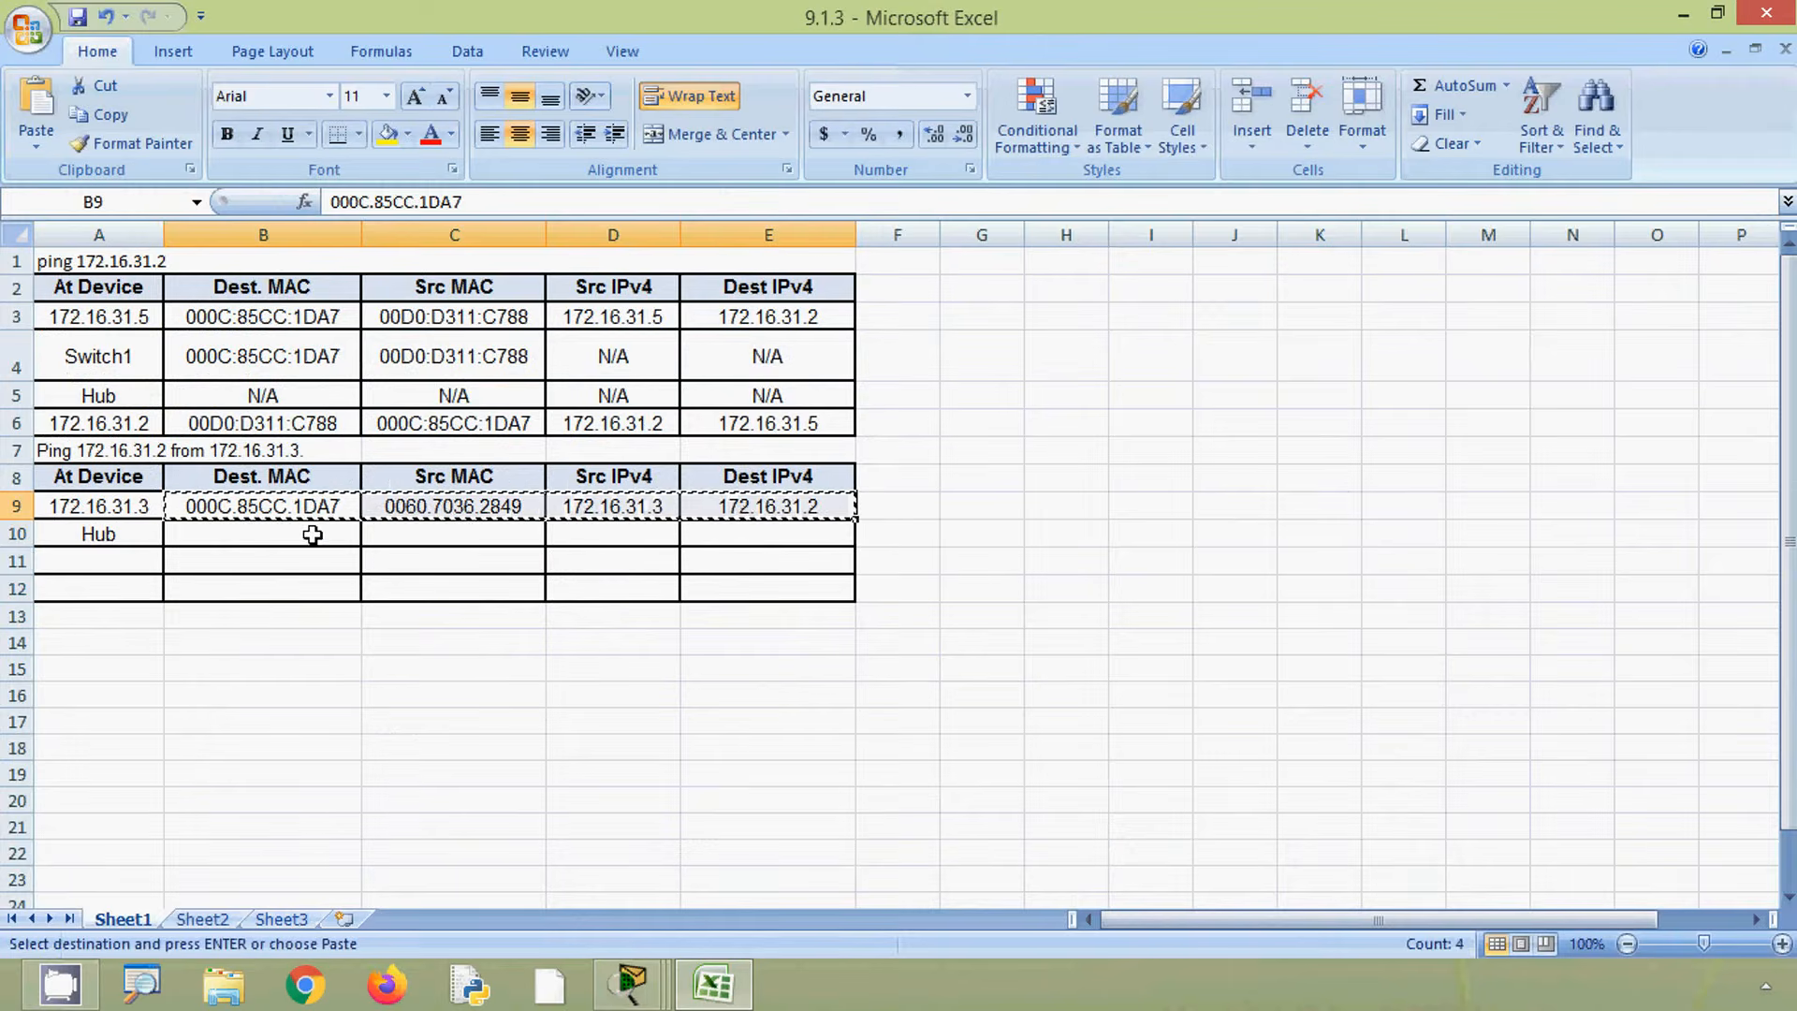
{"action": "left_click", "coordinate": [313, 536]}
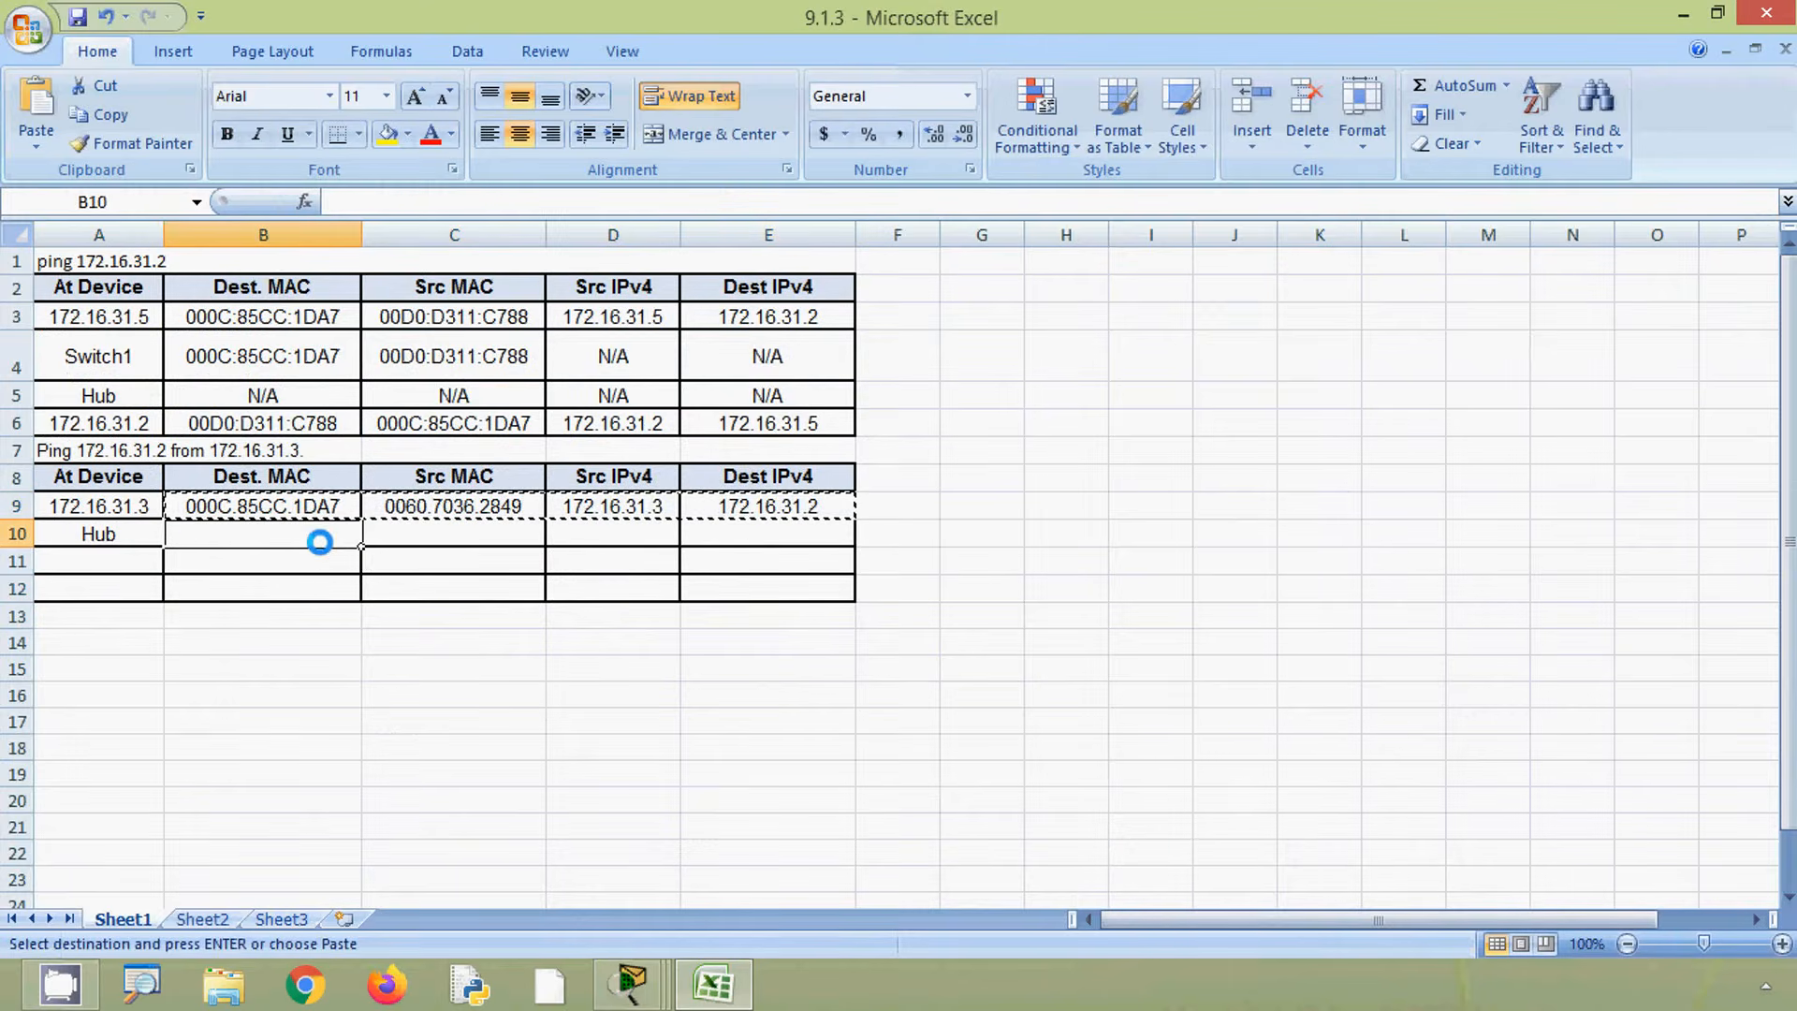
{"action": "key", "text": "ctrl+v"}
- Return to Packet Tracer and close the Hub PDU information window
{"action": "left_click", "coordinate": [334, 564]}
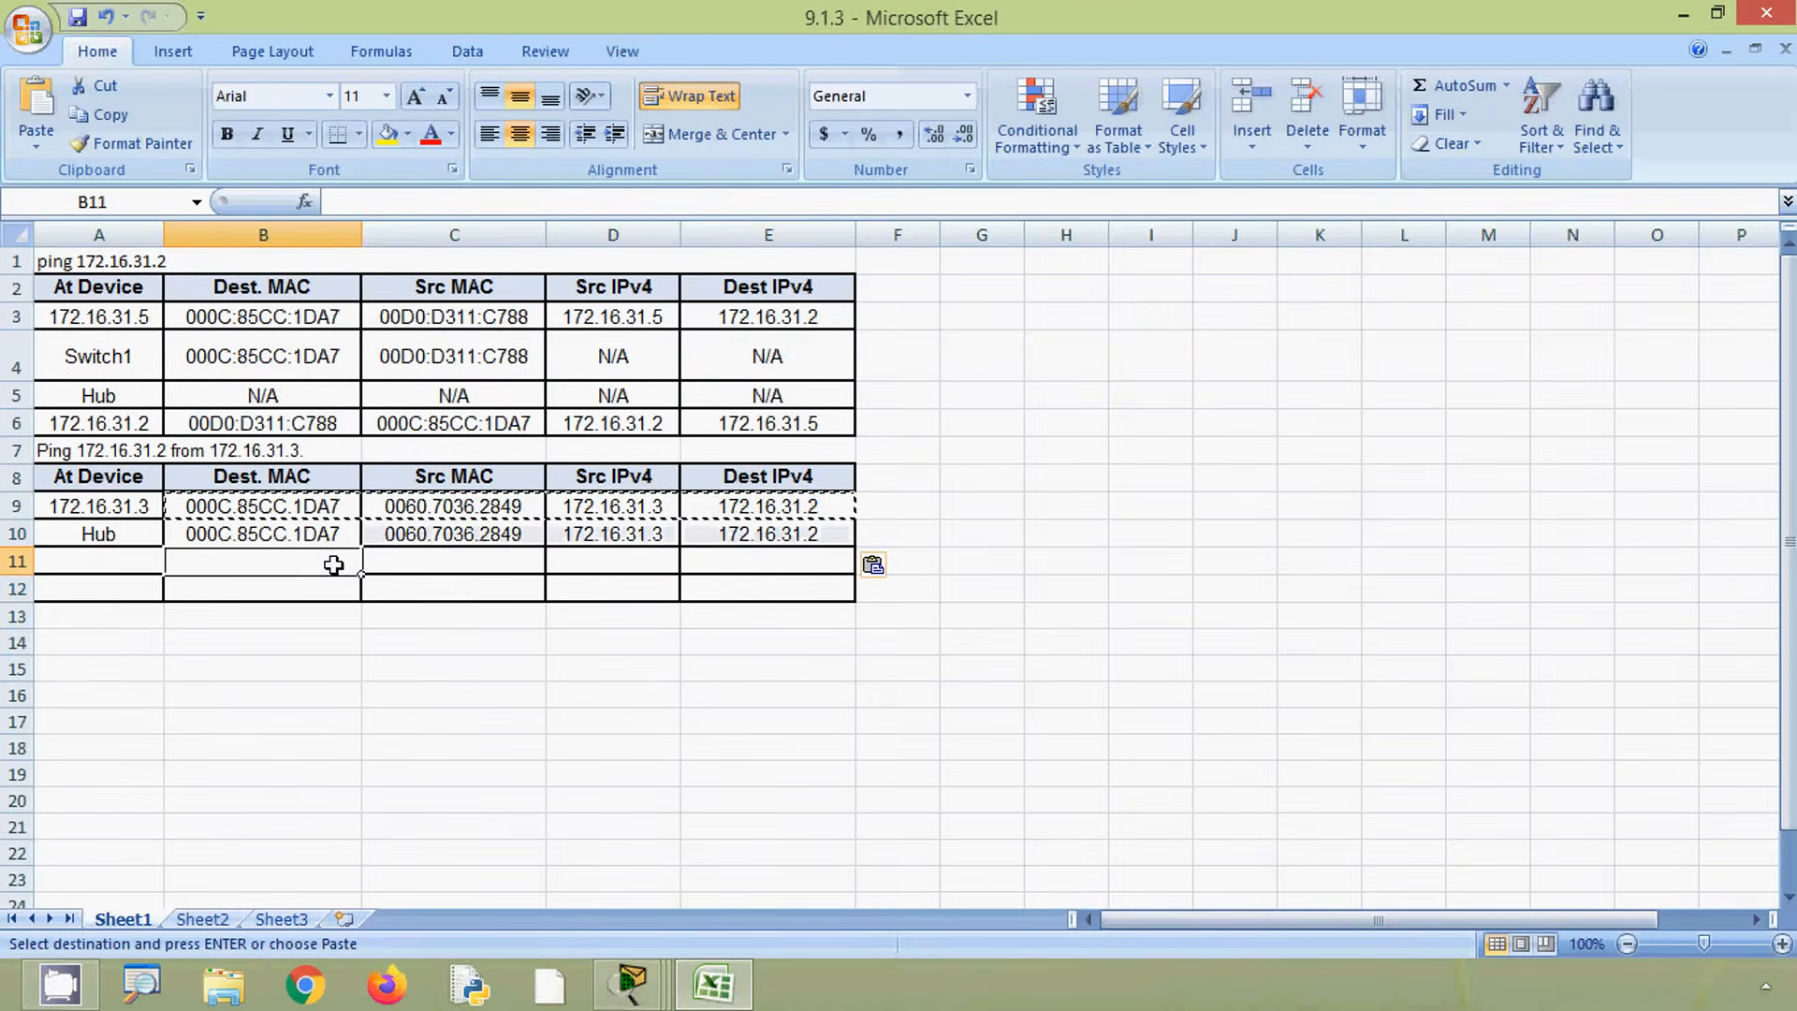
{"action": "key", "text": "Left"}
{"action": "key", "text": "alt"}
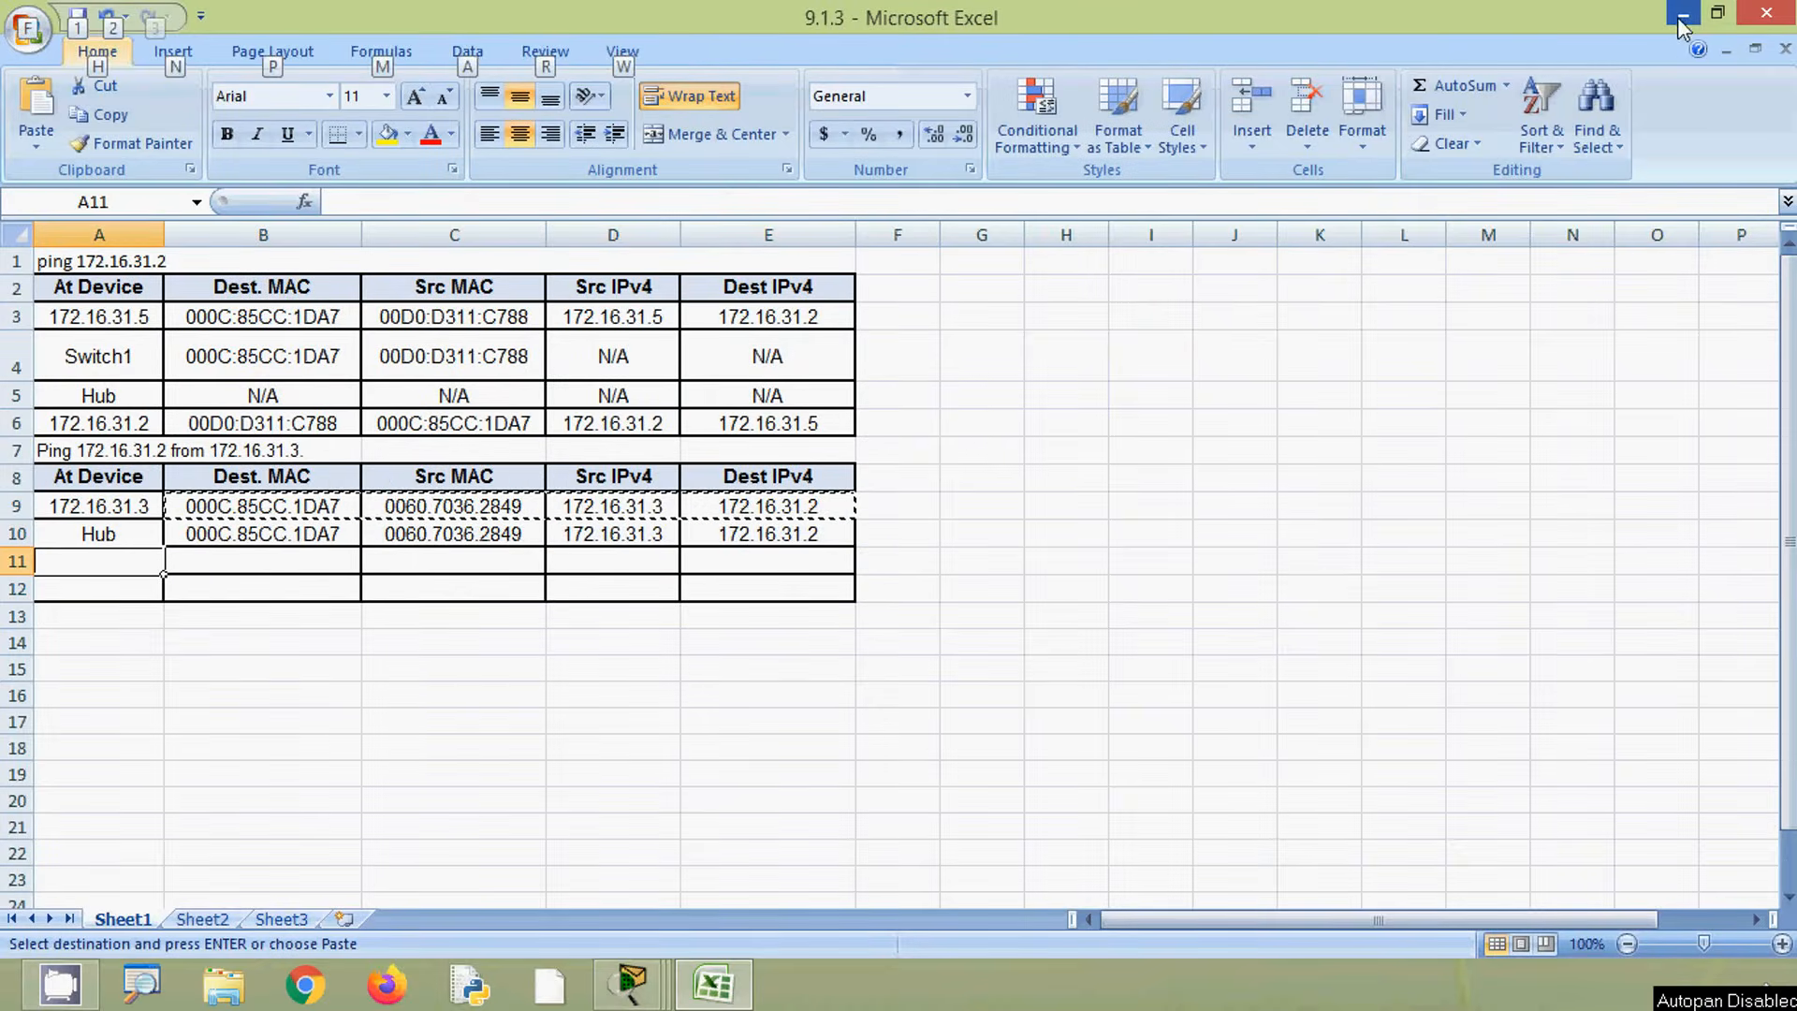
{"action": "left_click", "coordinate": [1681, 16]}
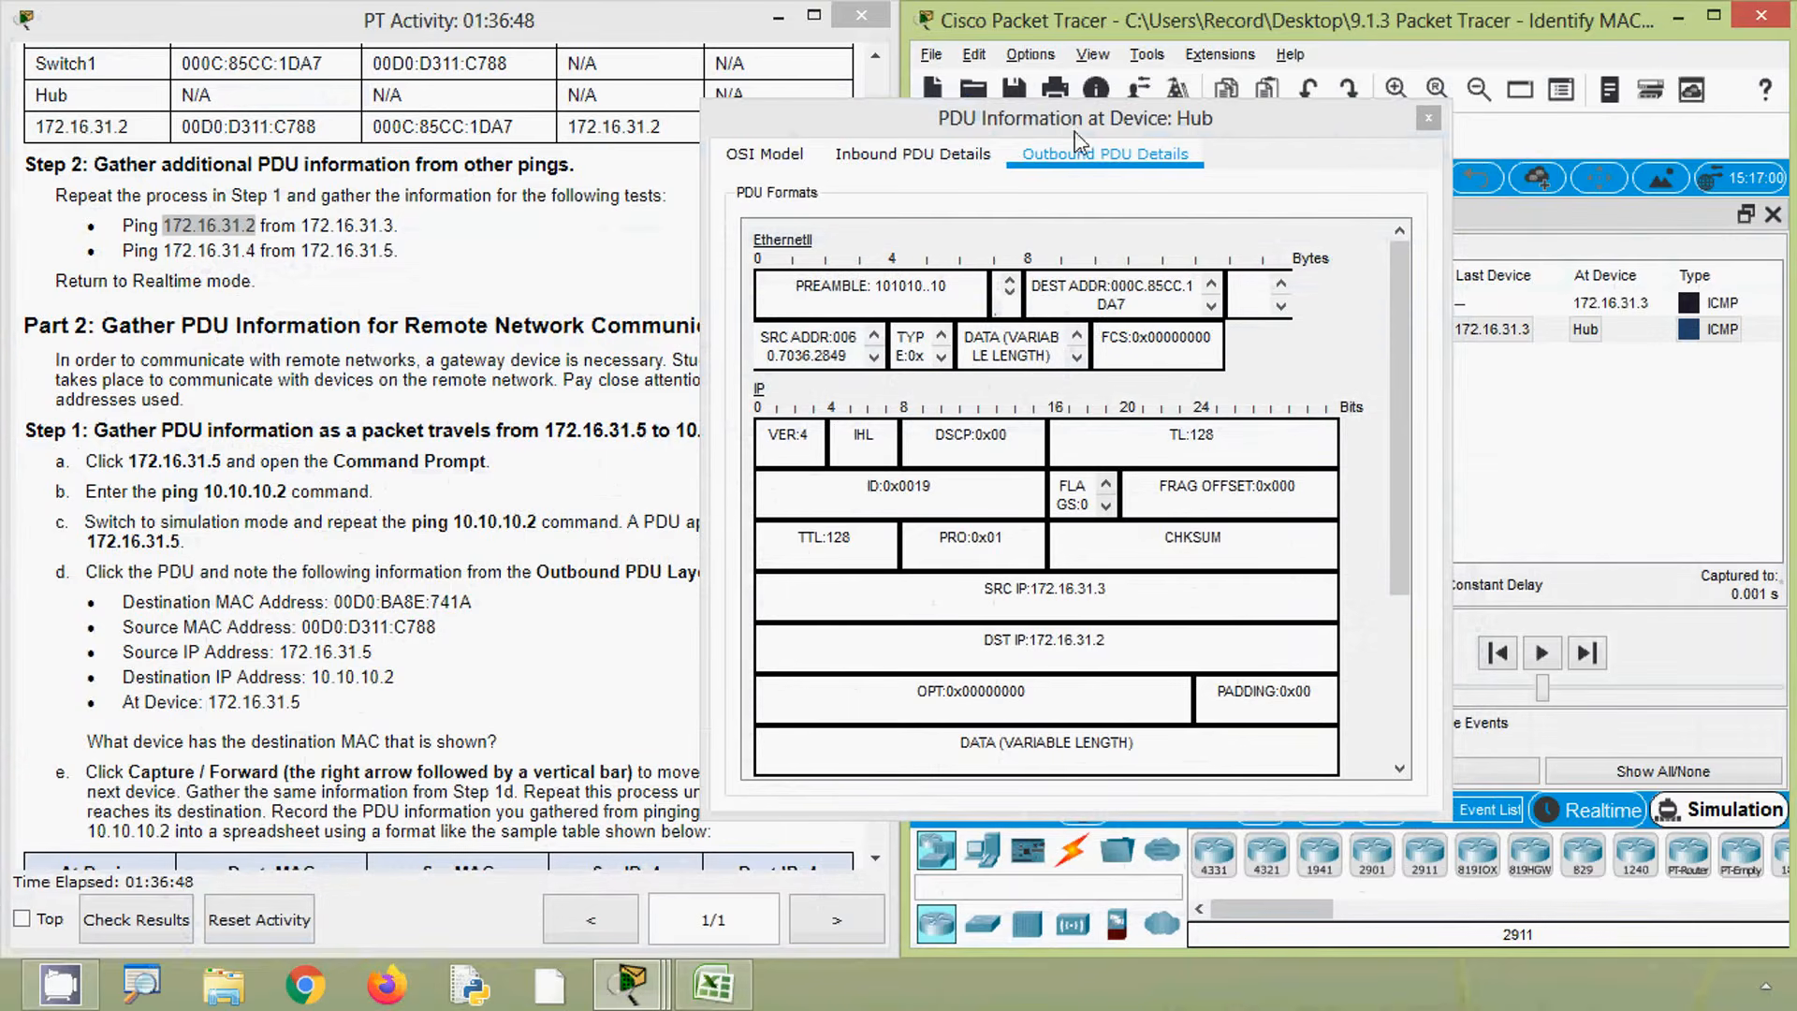
{"action": "left_click", "coordinate": [1428, 119]}
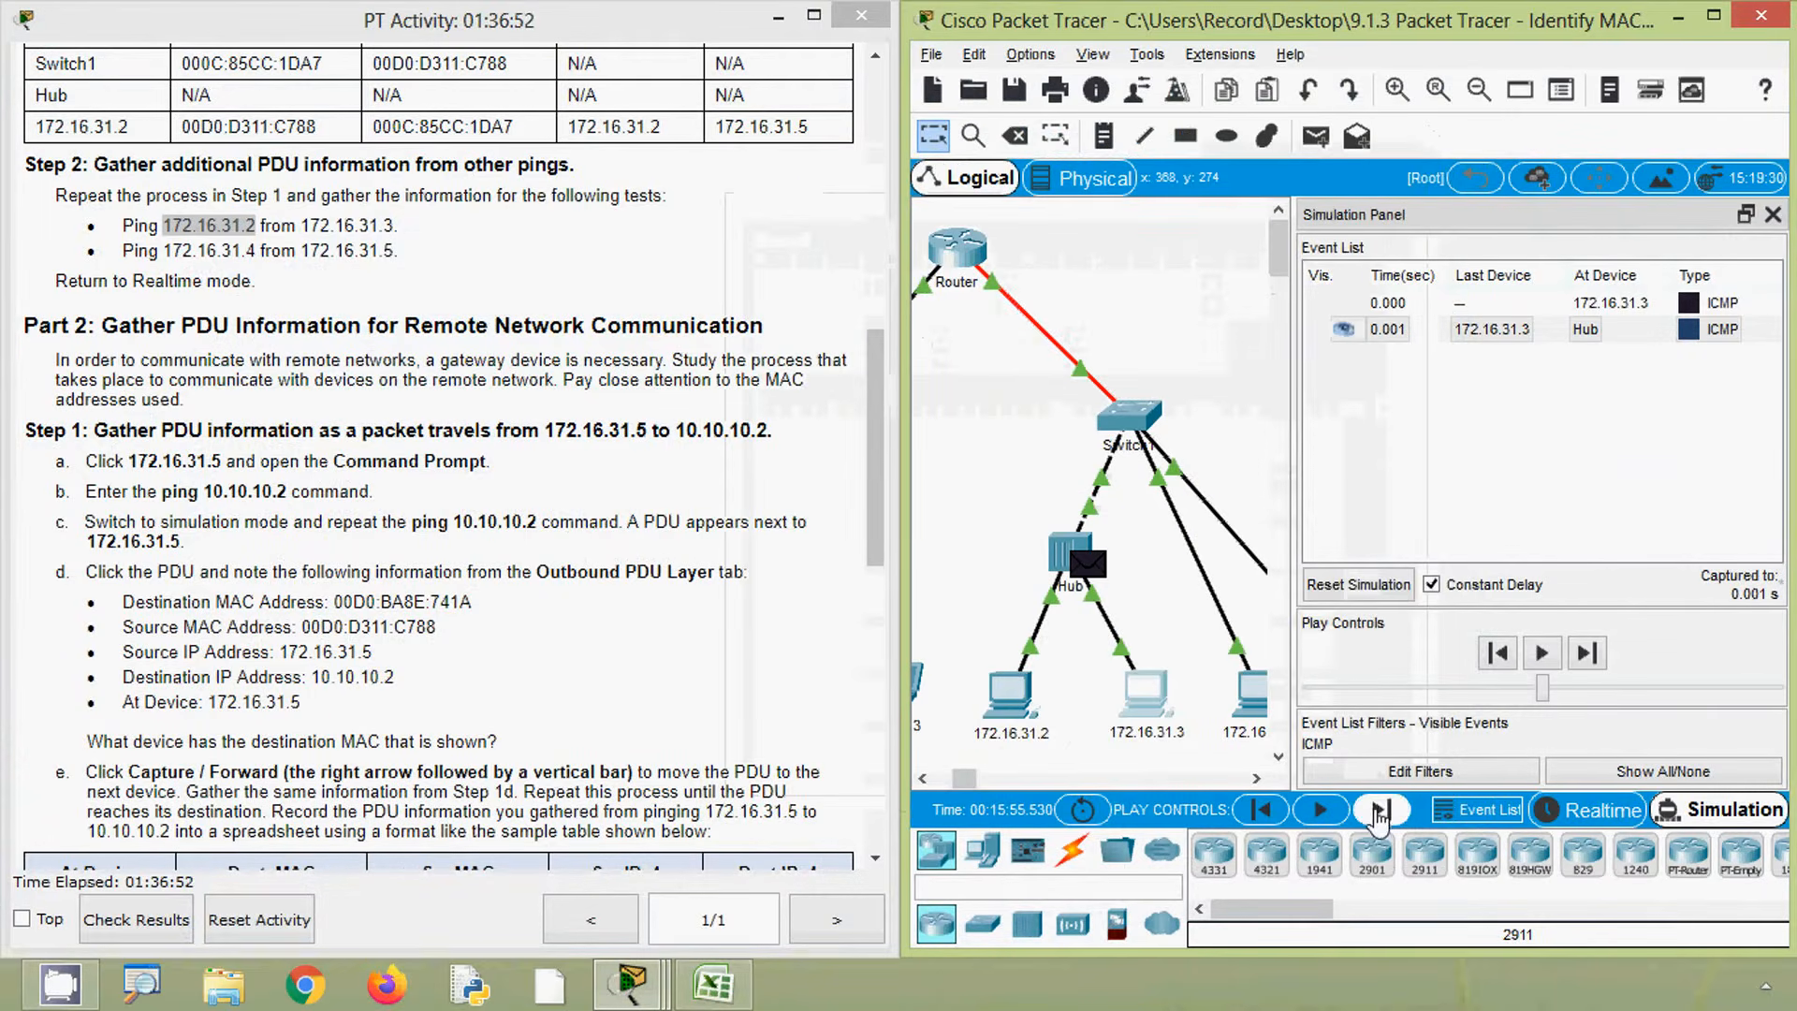
- Advance the simulation one step and open the outbound PDU details of the packet at 172.16.31.2
{"action": "left_click", "coordinate": [1378, 811]}
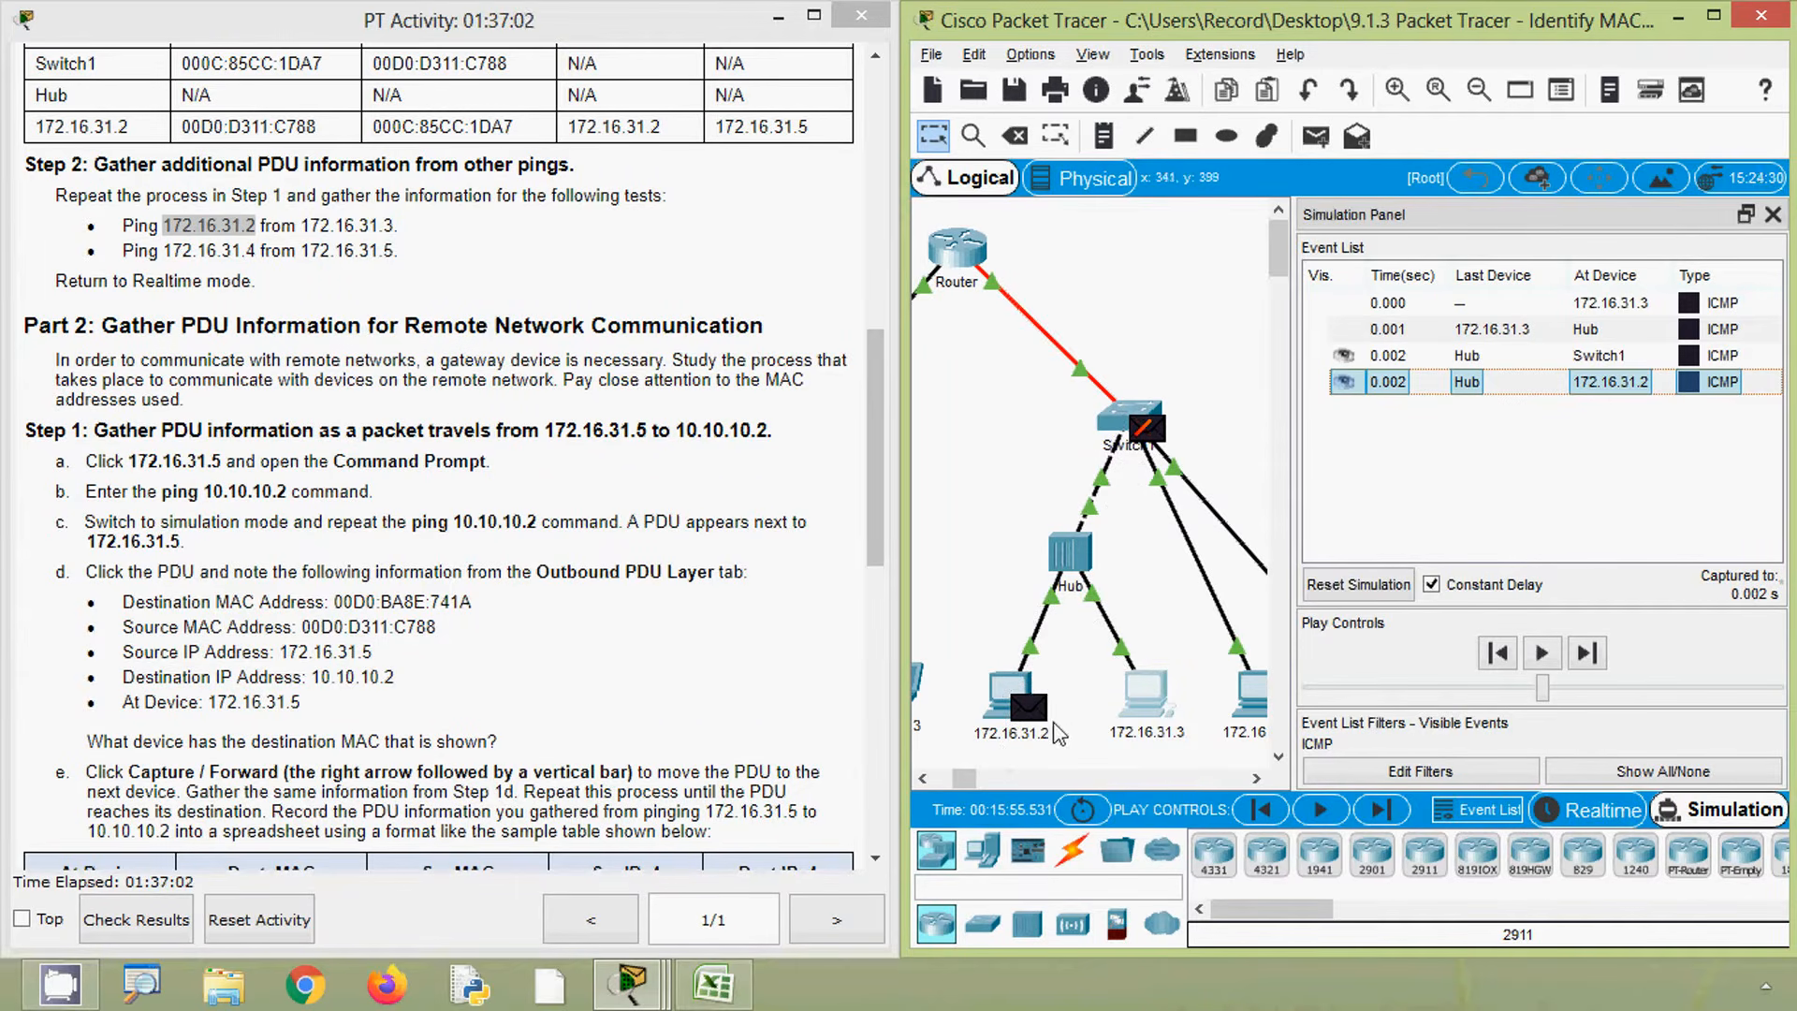
{"action": "left_click", "coordinate": [1028, 709]}
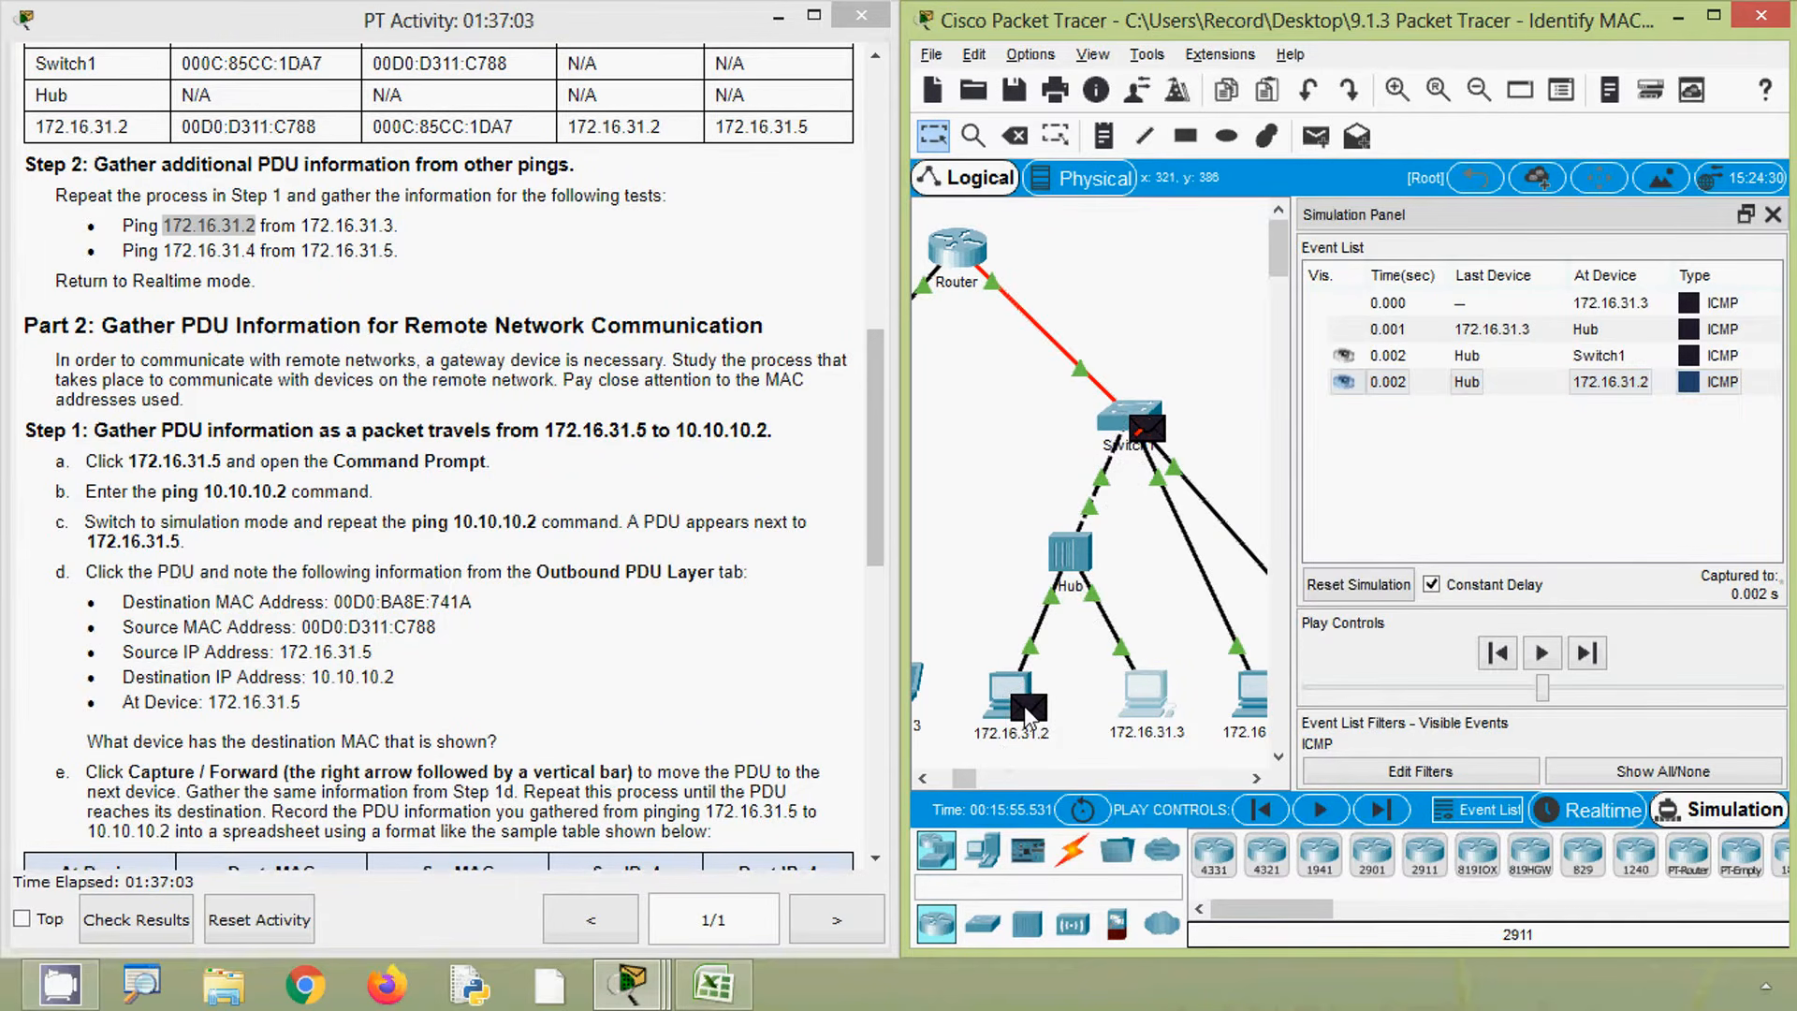
{"action": "left_click", "coordinate": [1024, 706]}
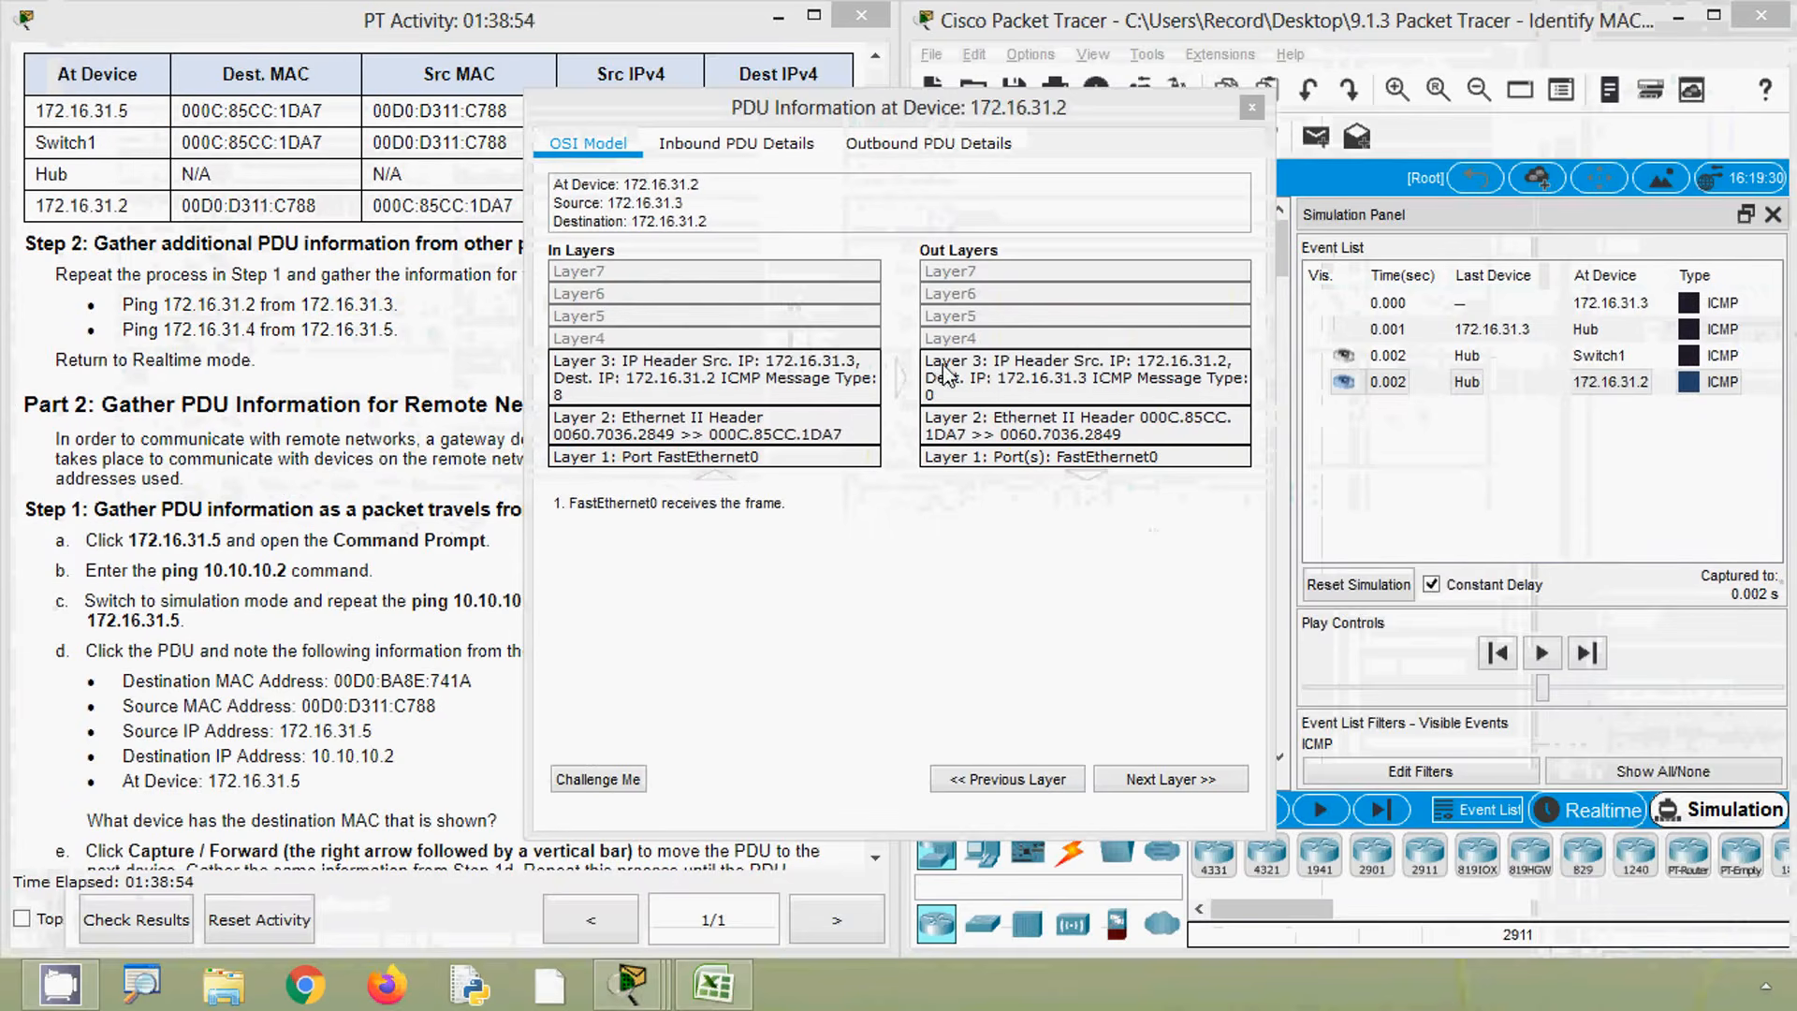
{"action": "left_click", "coordinate": [904, 149]}
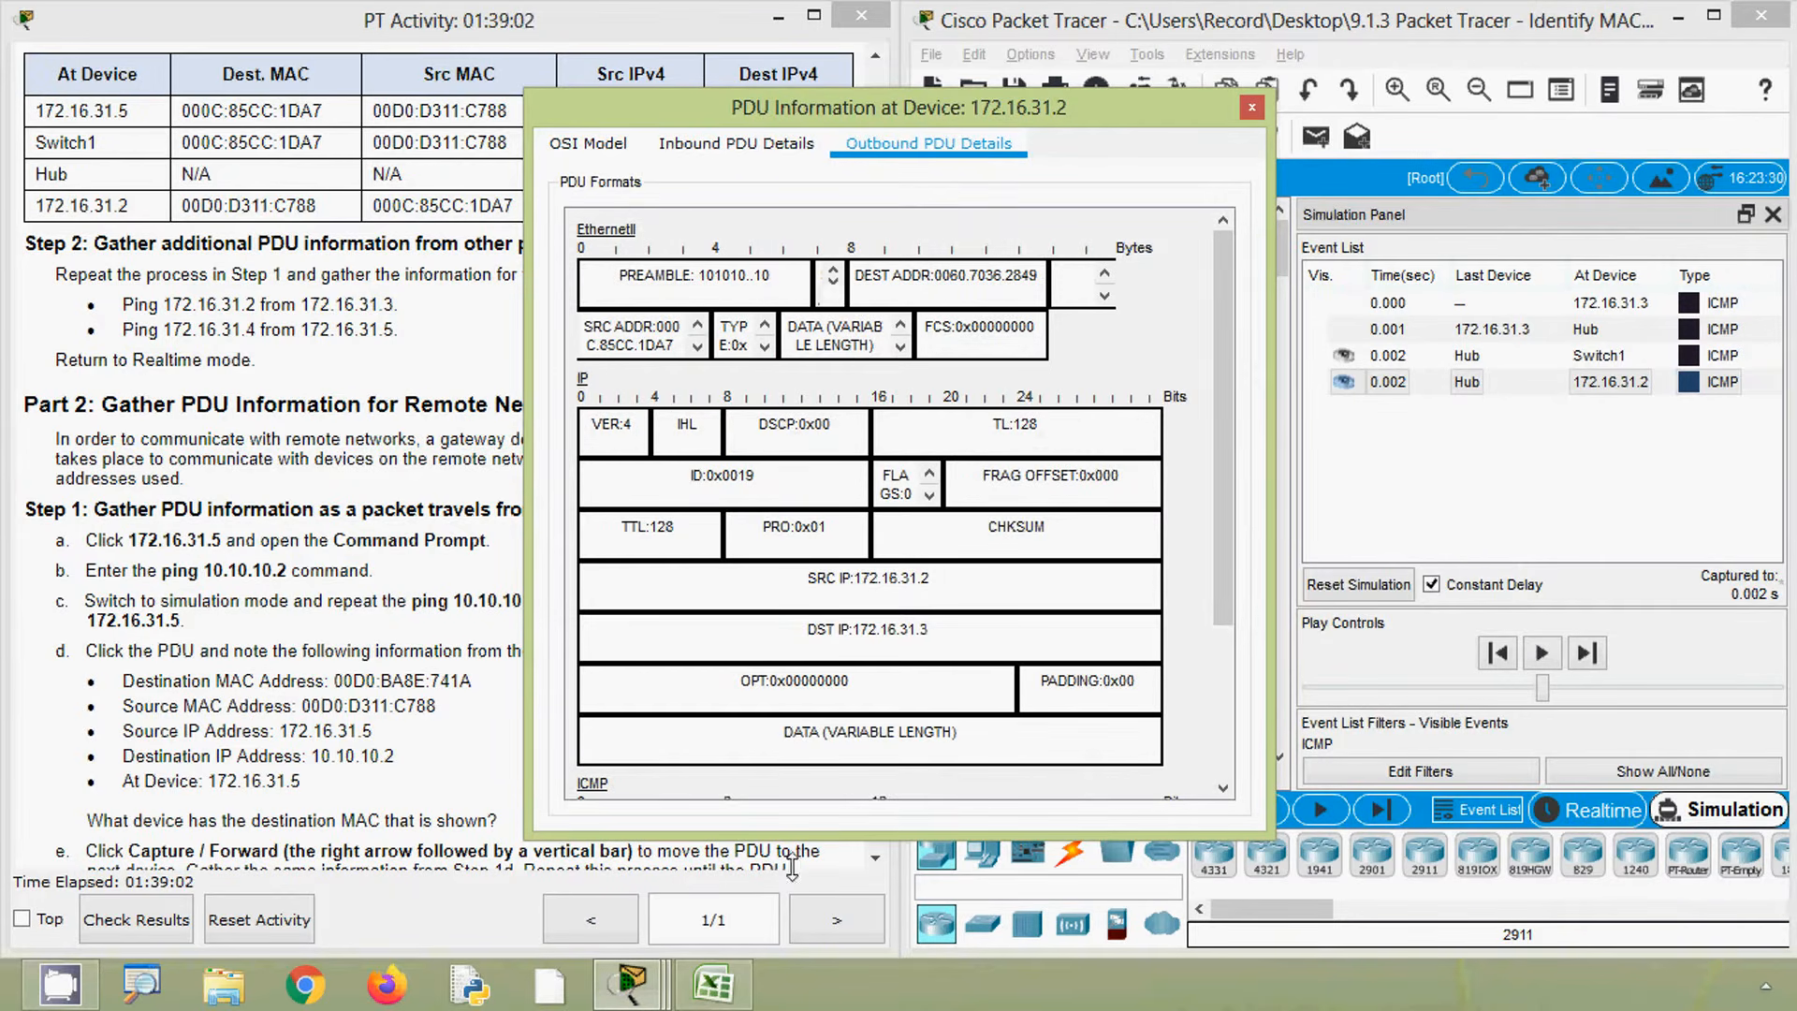
- Copy 172.16.31.2 from the first row's Dest IPv4 cell into the At Device cell of the third row
{"action": "left_click", "coordinate": [713, 983]}
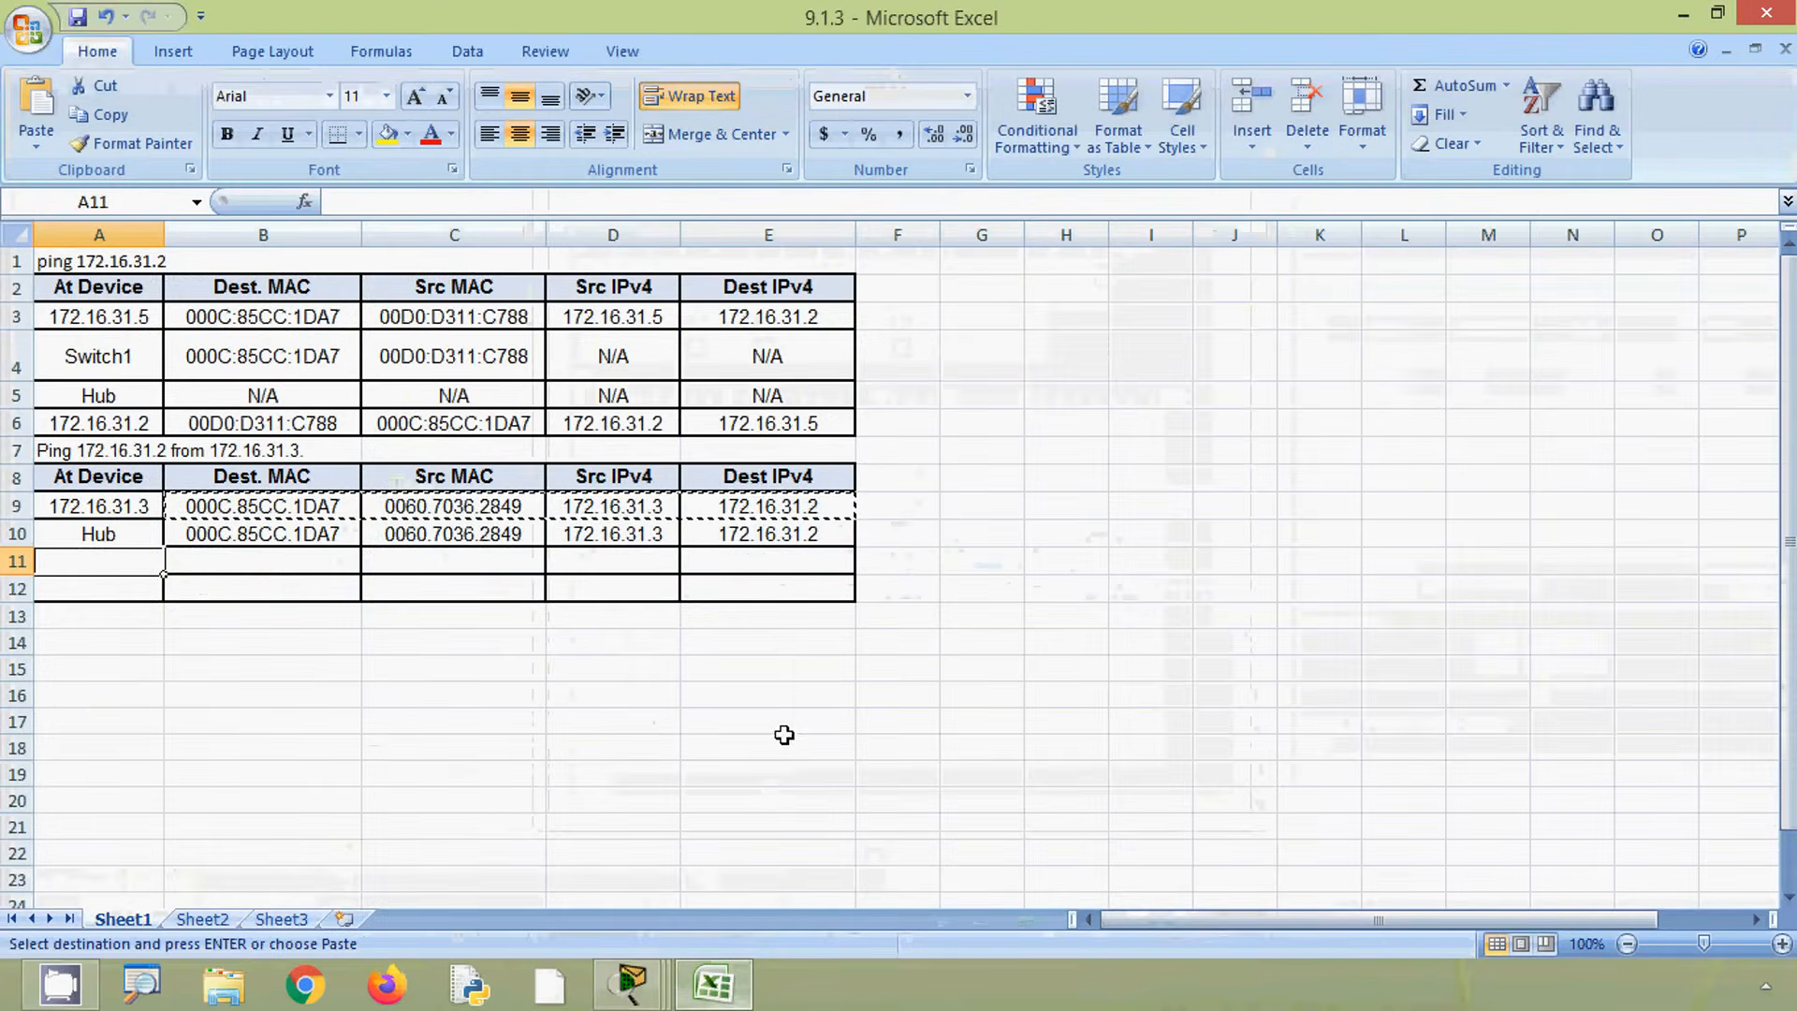
{"action": "left_click", "coordinate": [763, 510]}
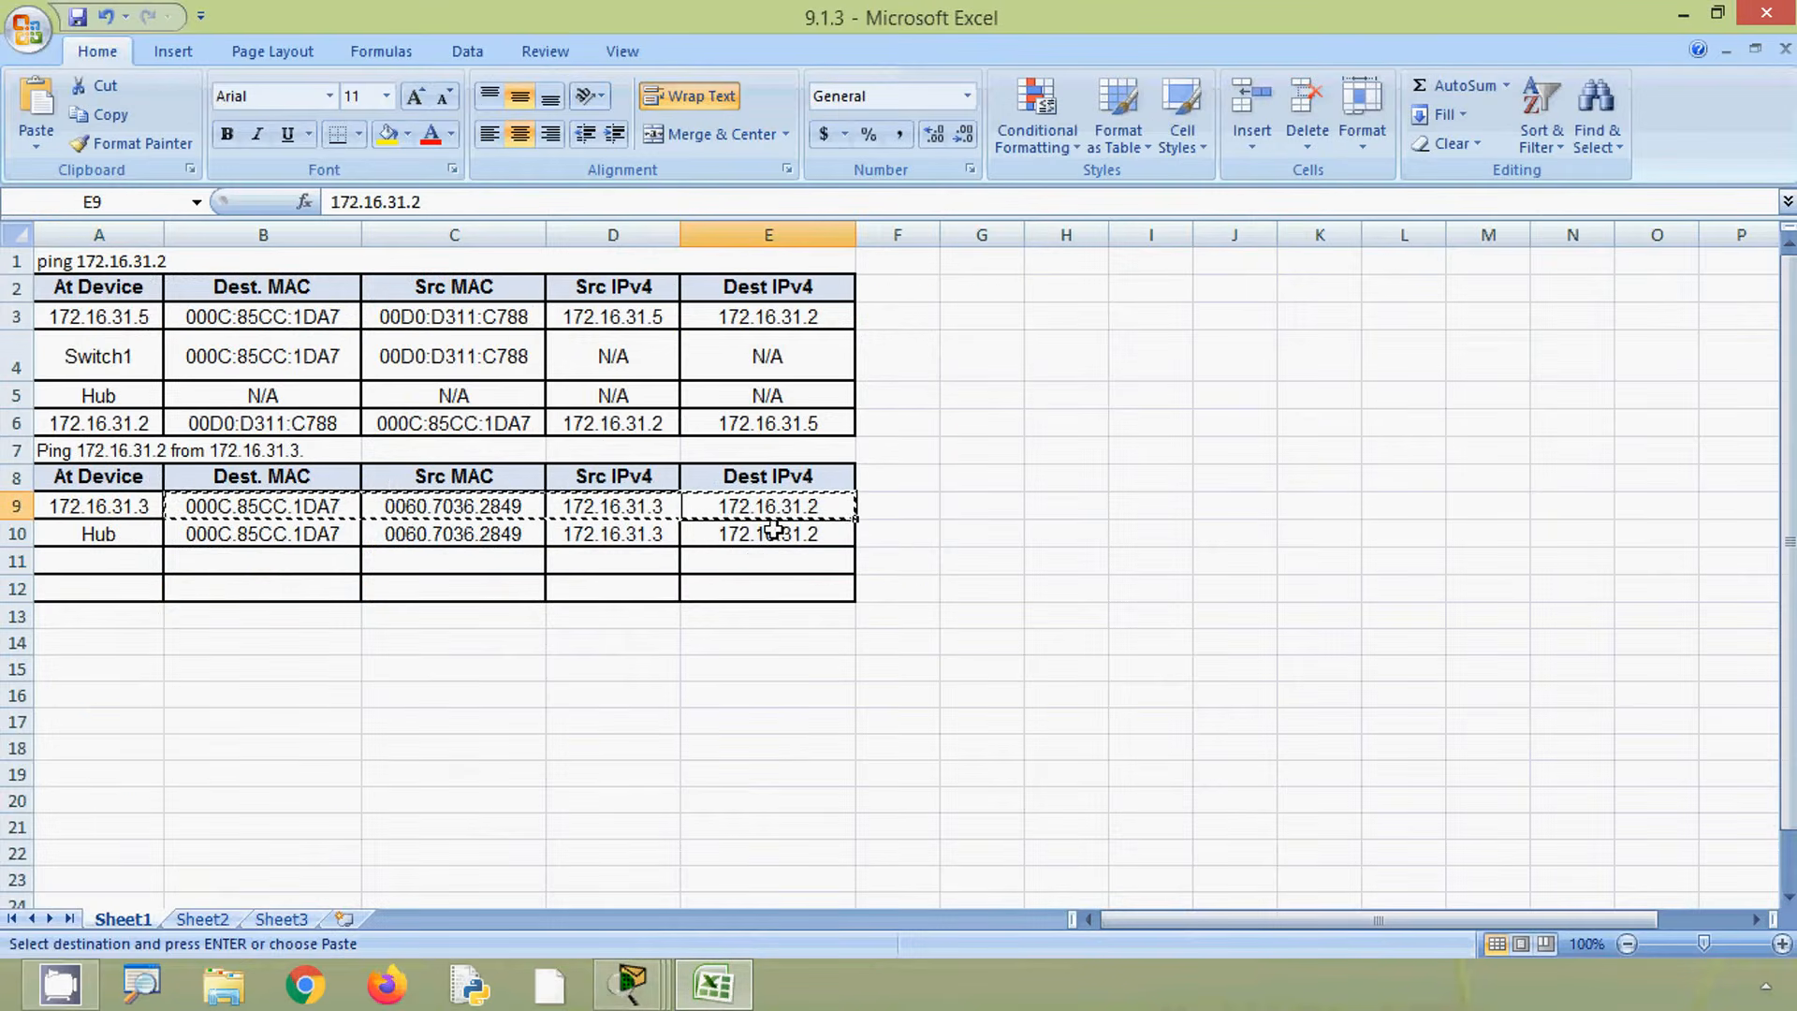
{"action": "key", "text": "ctrl+c"}
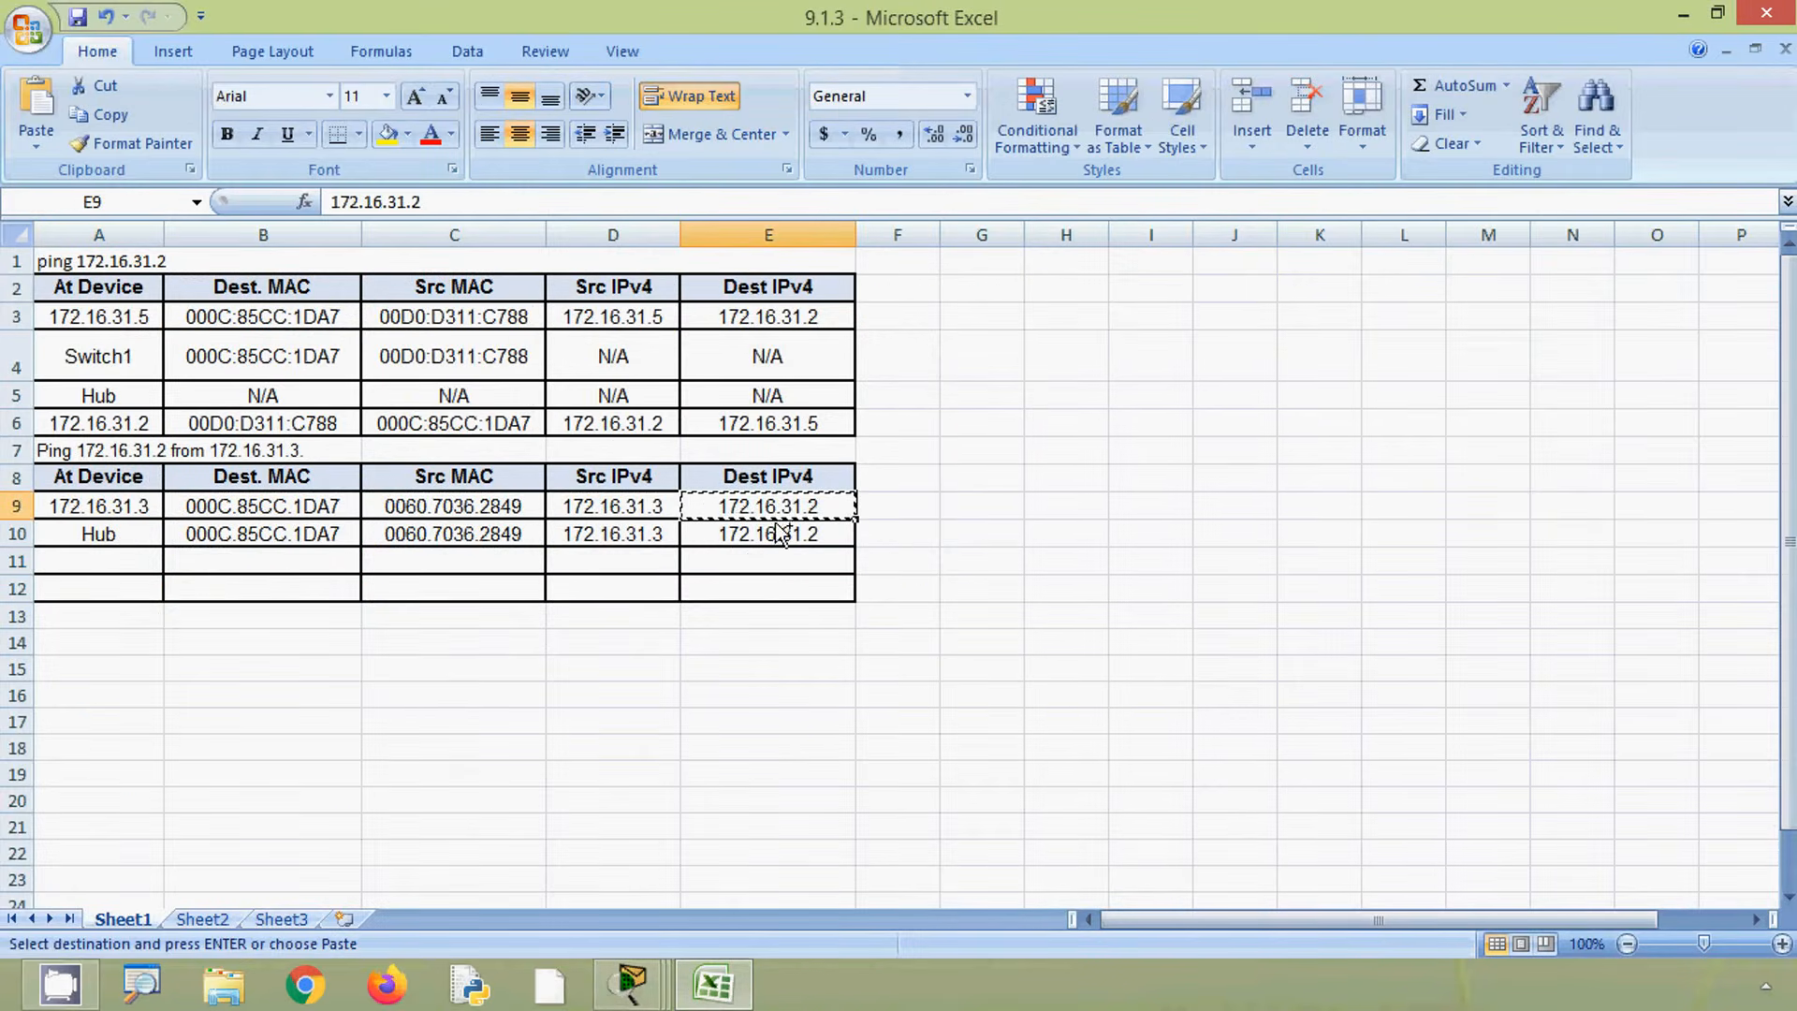
{"action": "left_click", "coordinate": [125, 561]}
{"action": "key", "text": "ctrl+v"}
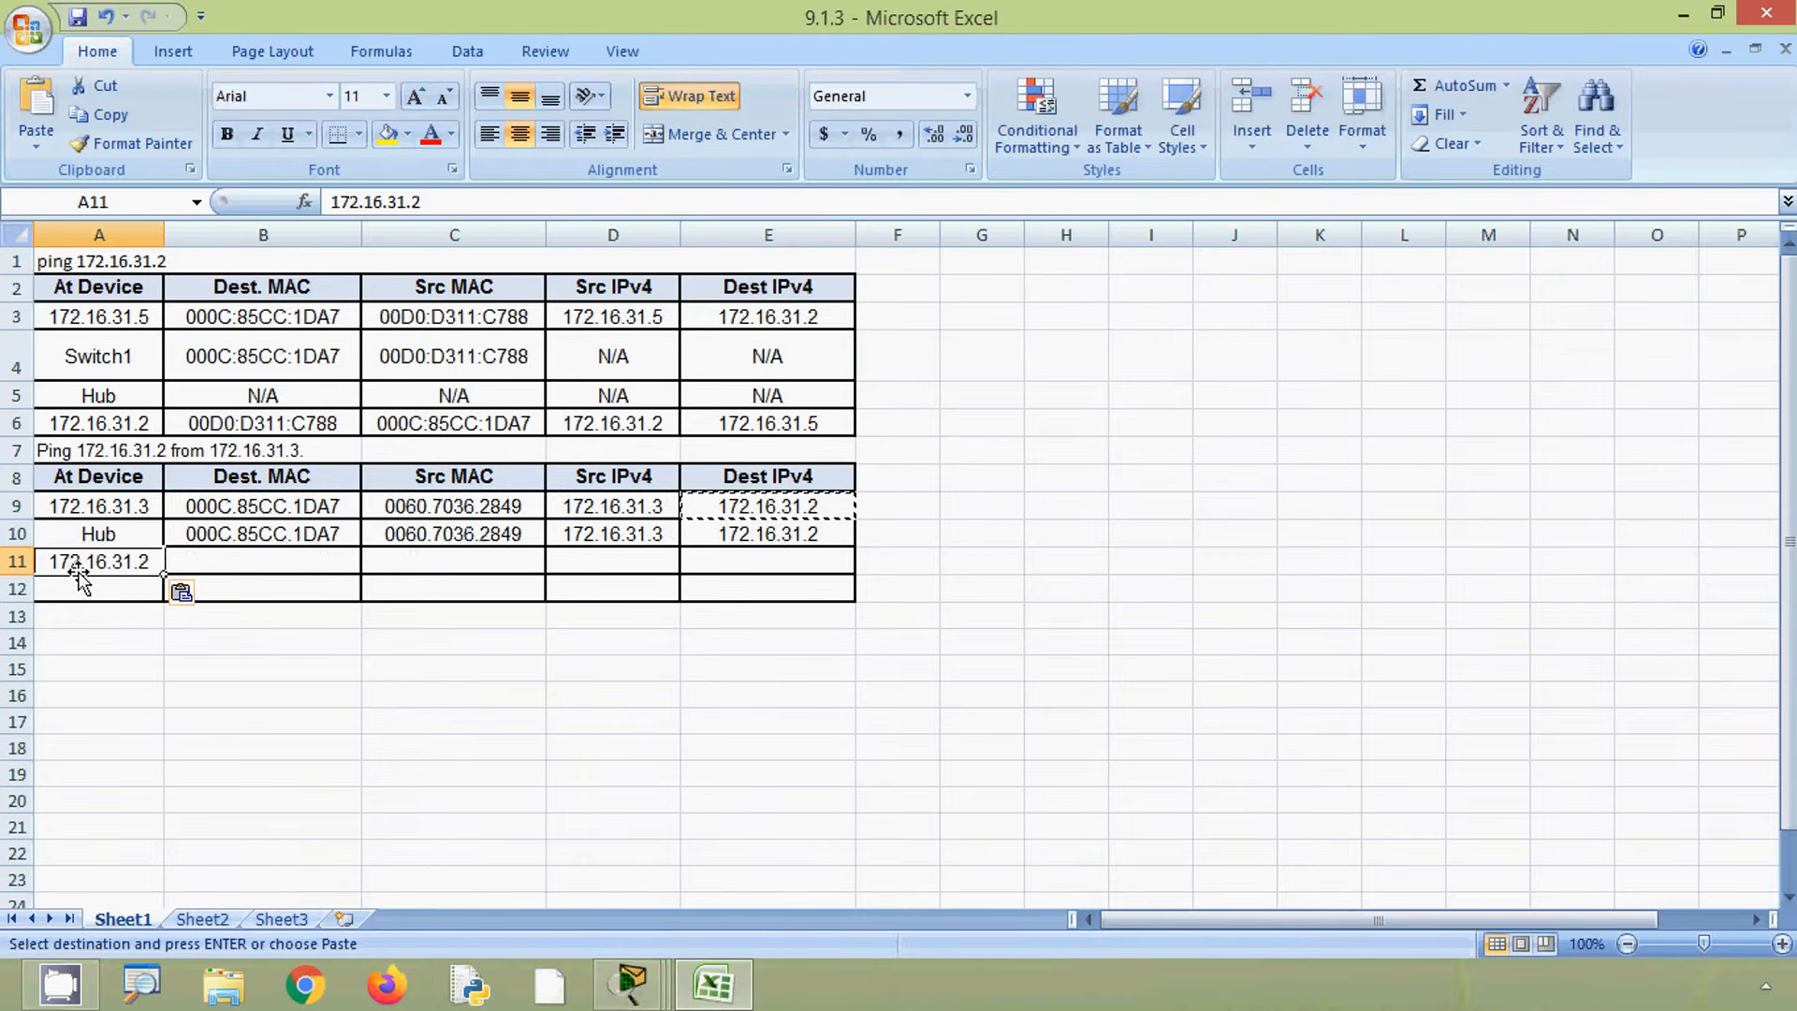
- Copy the outbound PDU's destination MAC 0060.7036.2849 into the Dest. MAC cell of the third row
{"action": "left_click", "coordinate": [195, 560]}
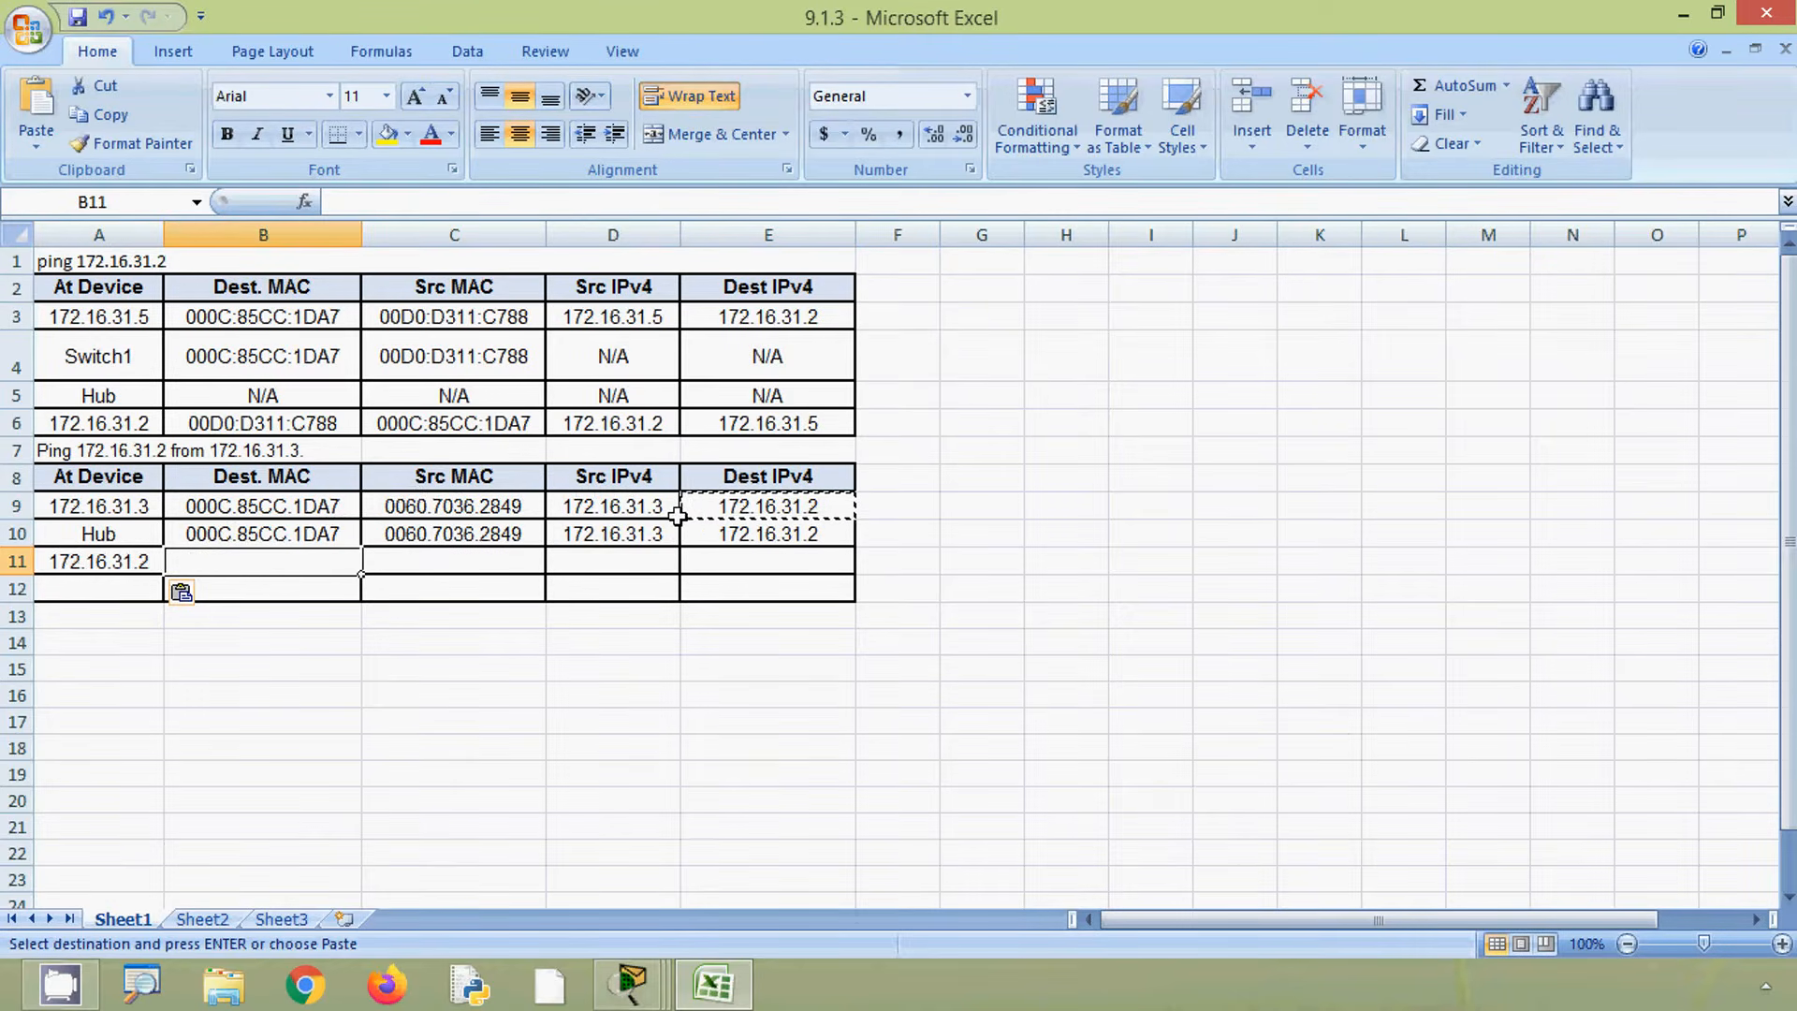
{"action": "left_click", "coordinate": [1683, 16]}
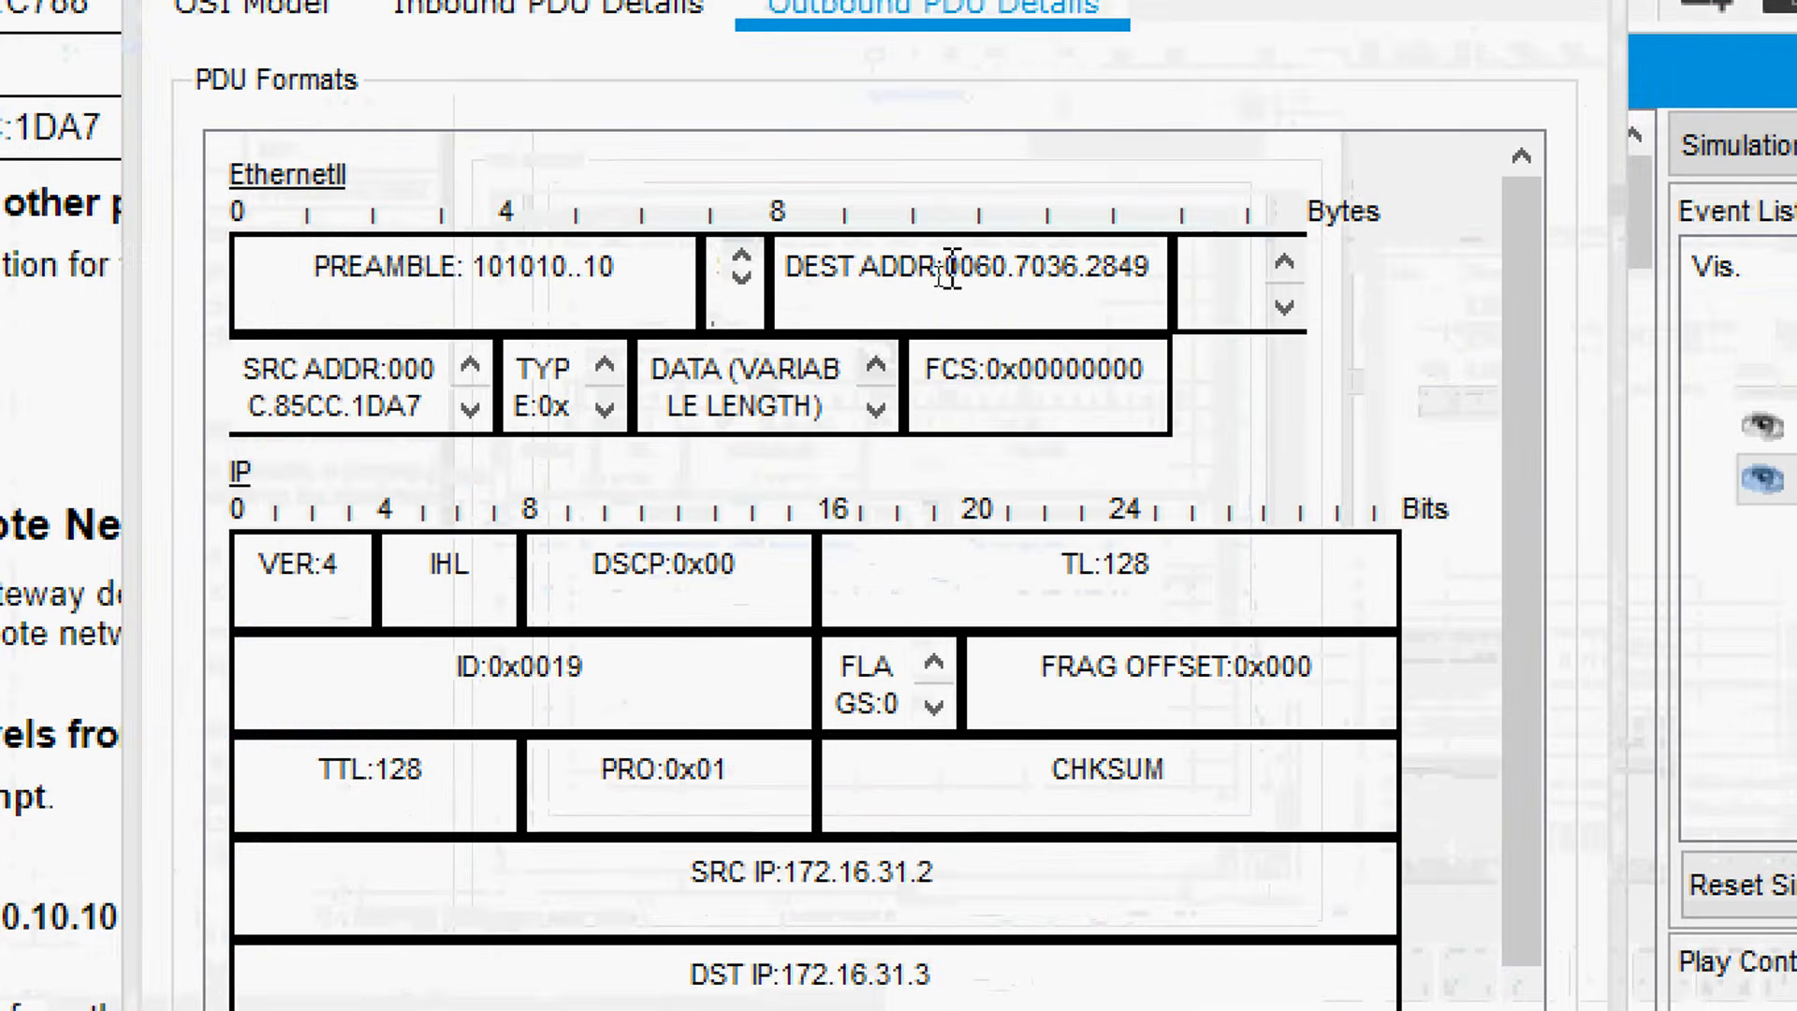
{"action": "left_click_drag", "start_coordinate": [947, 269], "coordinate": [1163, 269]}
{"action": "right_click", "coordinate": [1131, 270]}
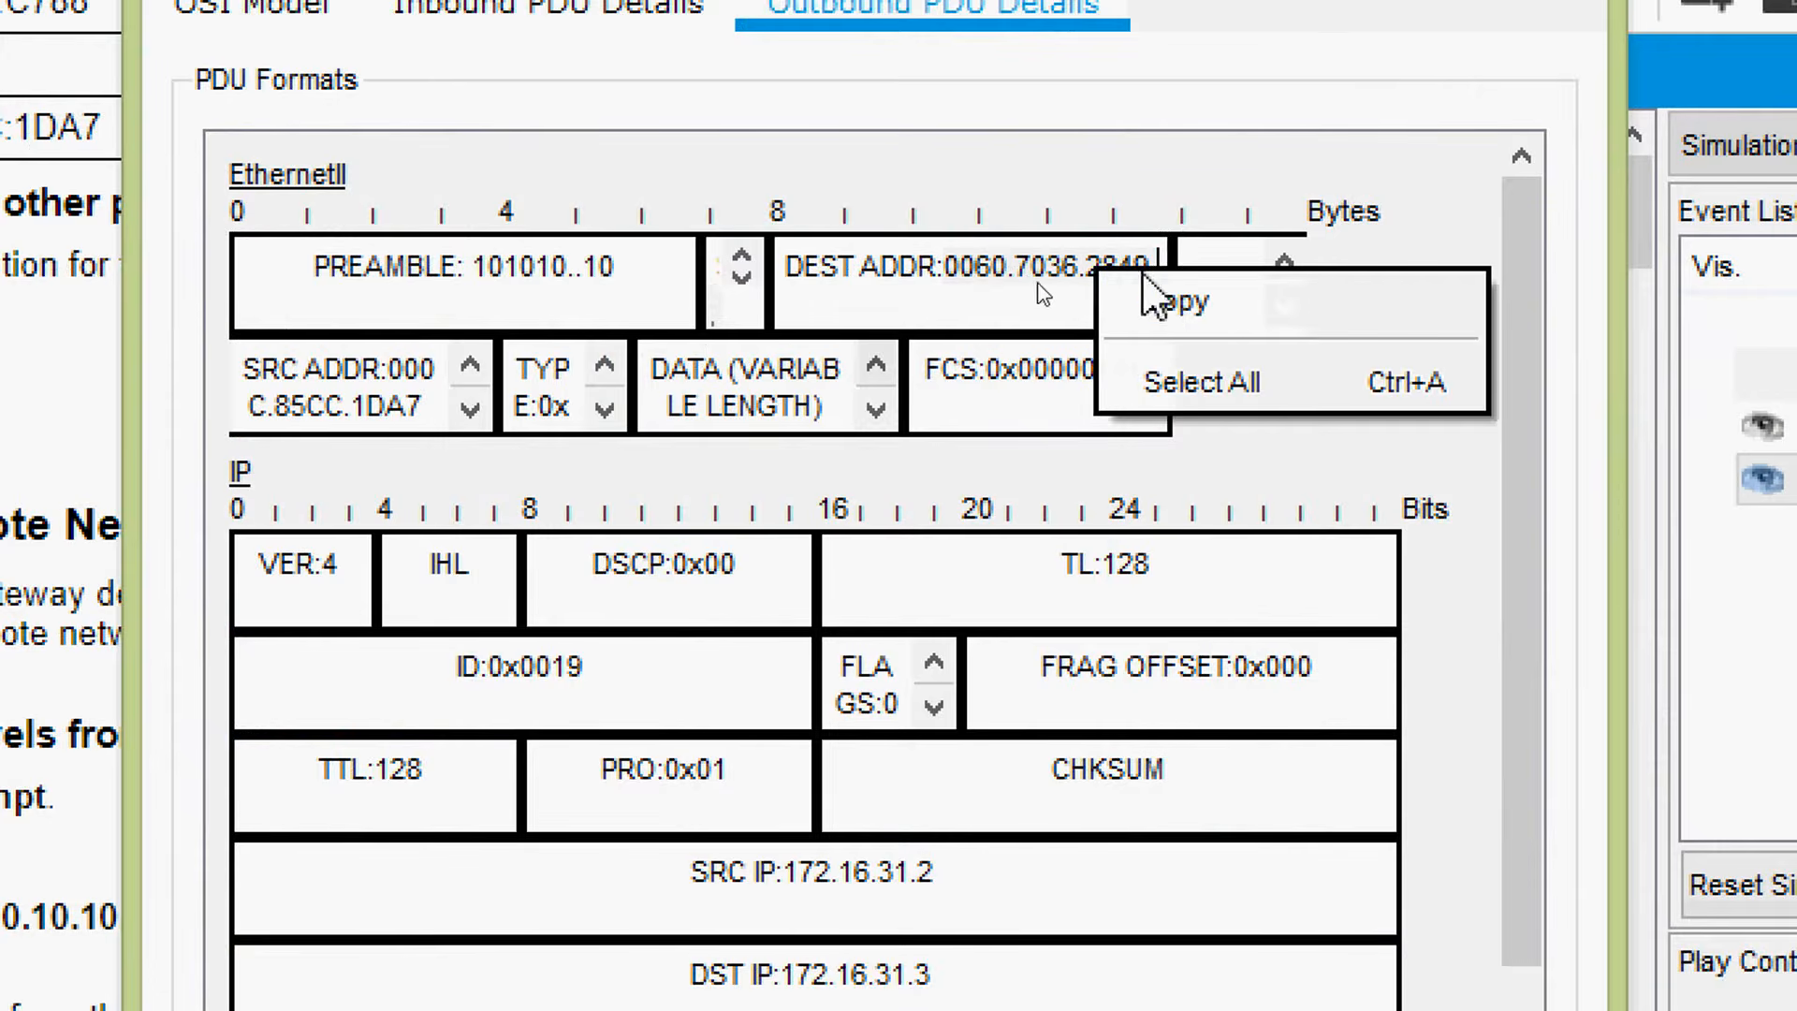
{"action": "left_click", "coordinate": [1161, 296]}
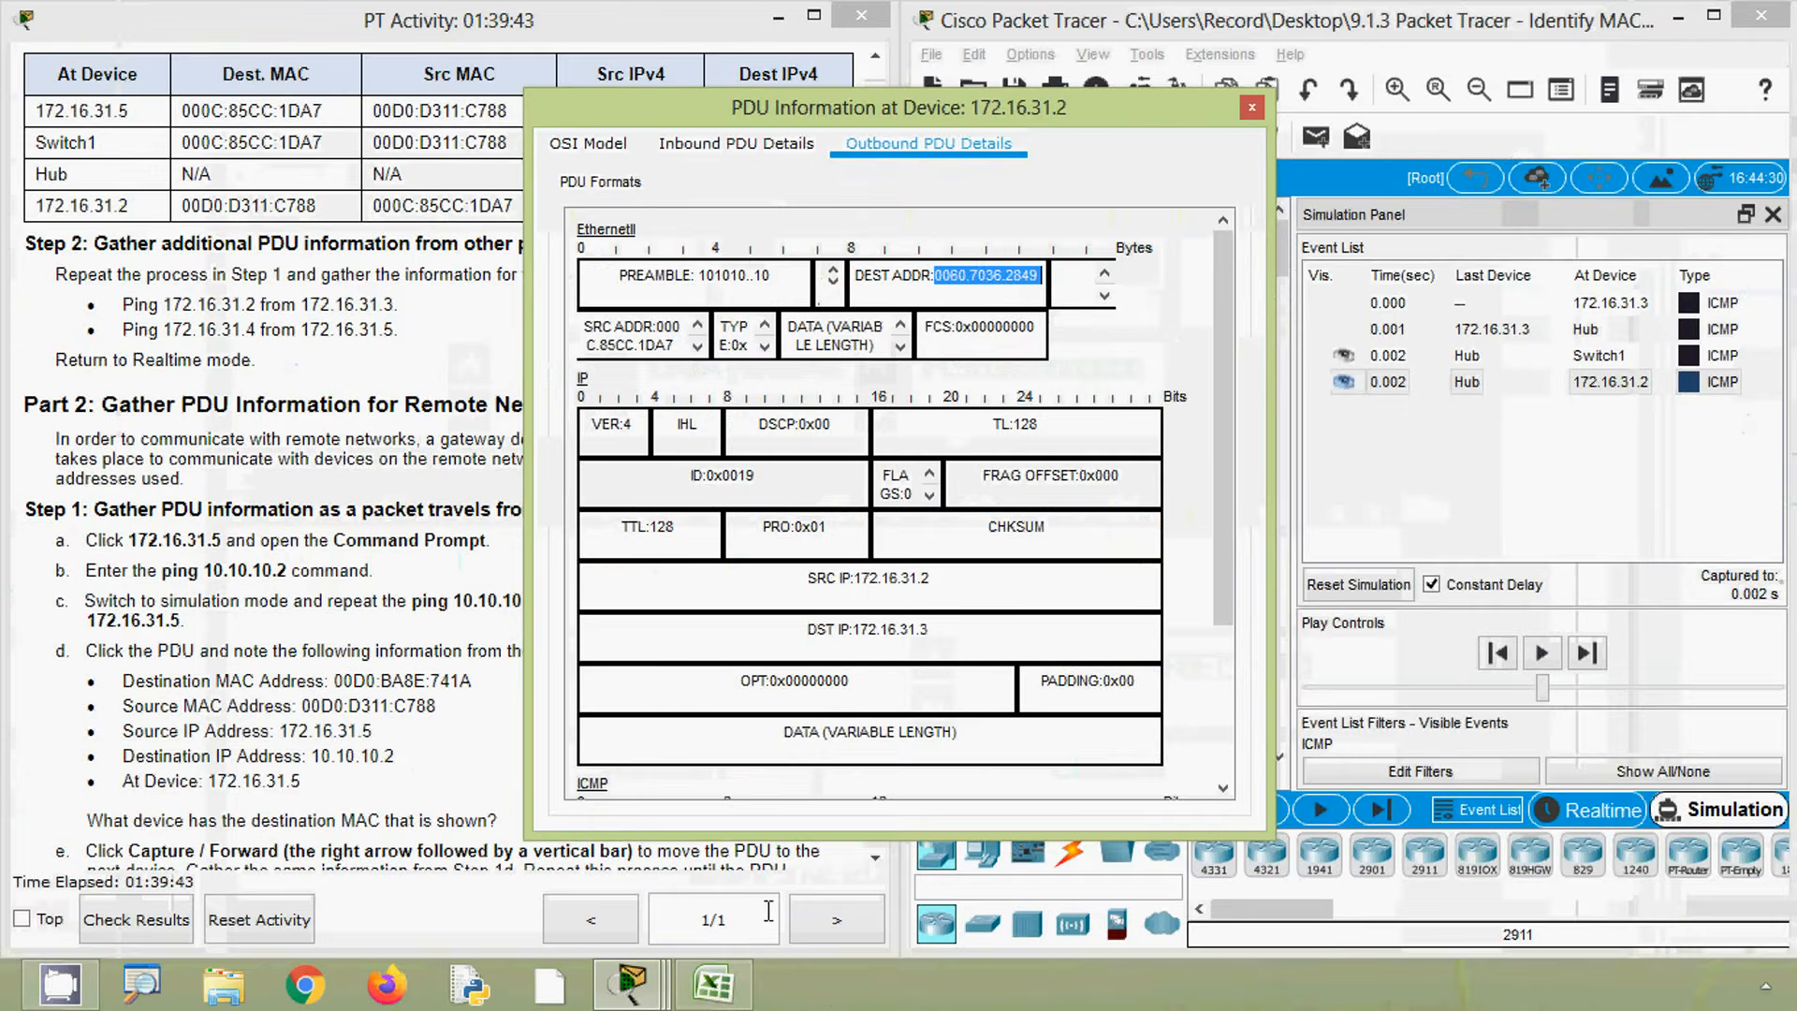
{"action": "left_click", "coordinate": [714, 983]}
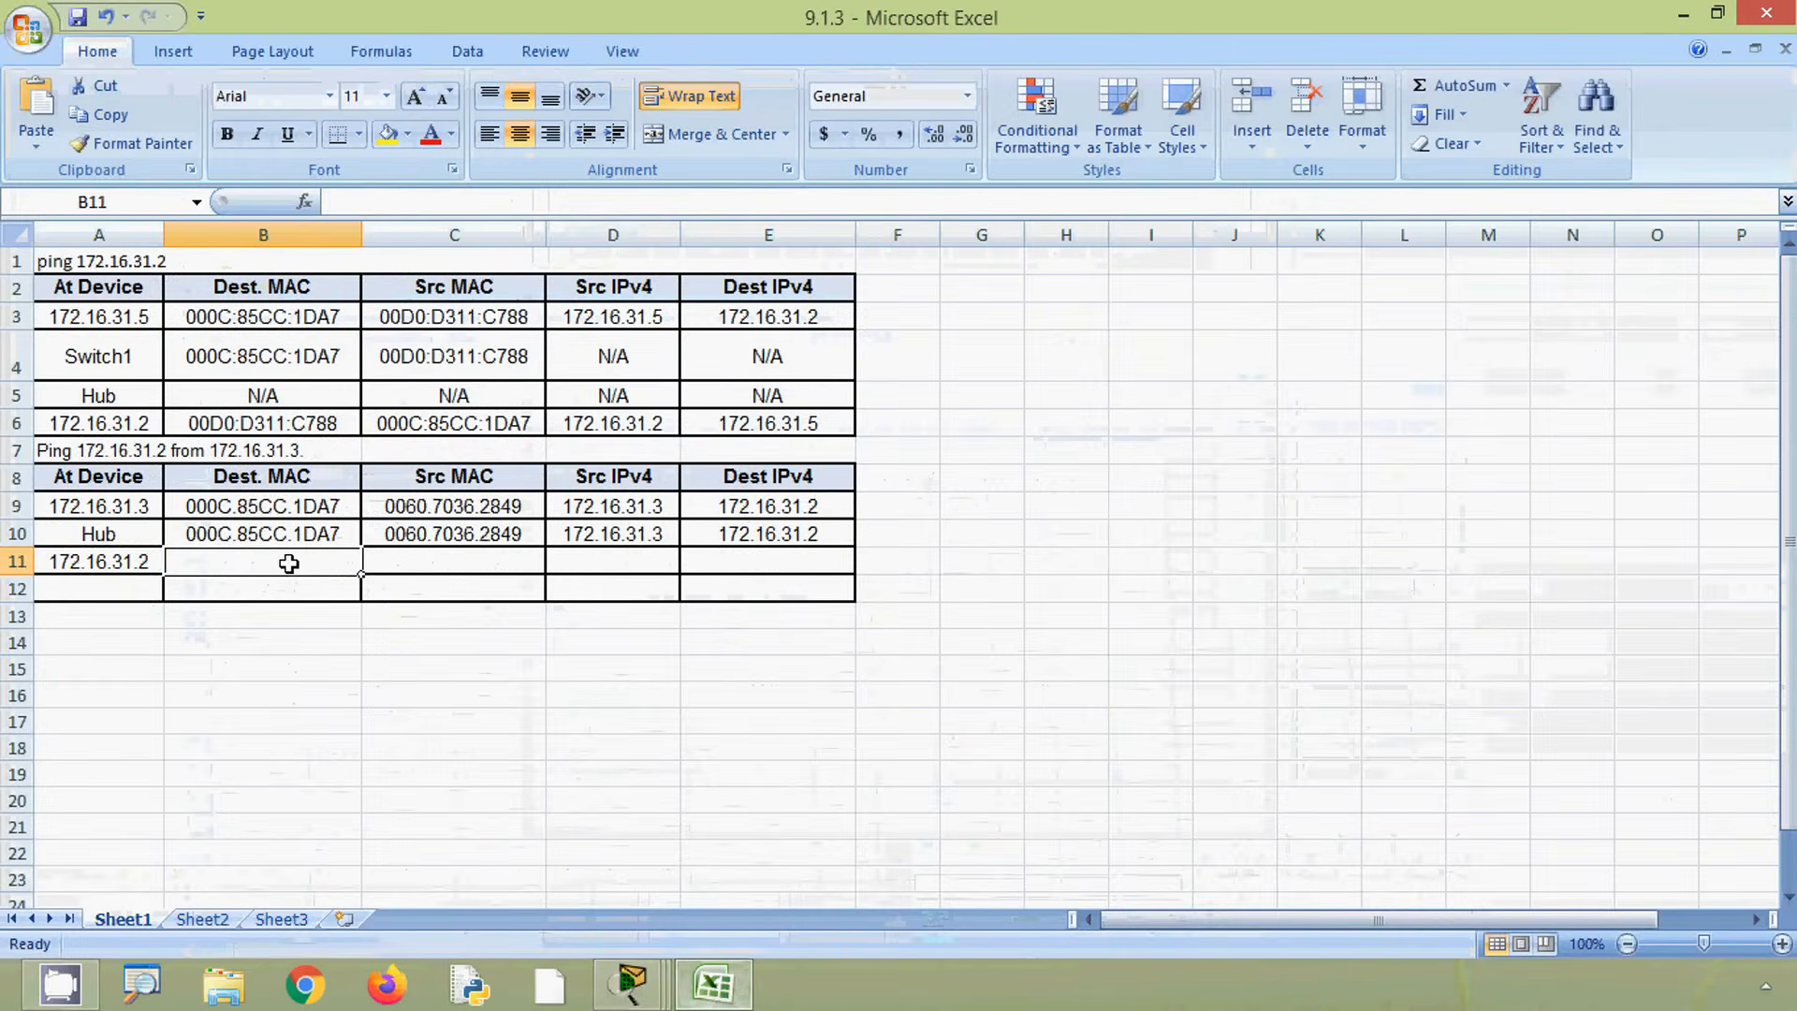
{"action": "left_click", "coordinate": [367, 204]}
{"action": "key", "text": "ctrl+v"}
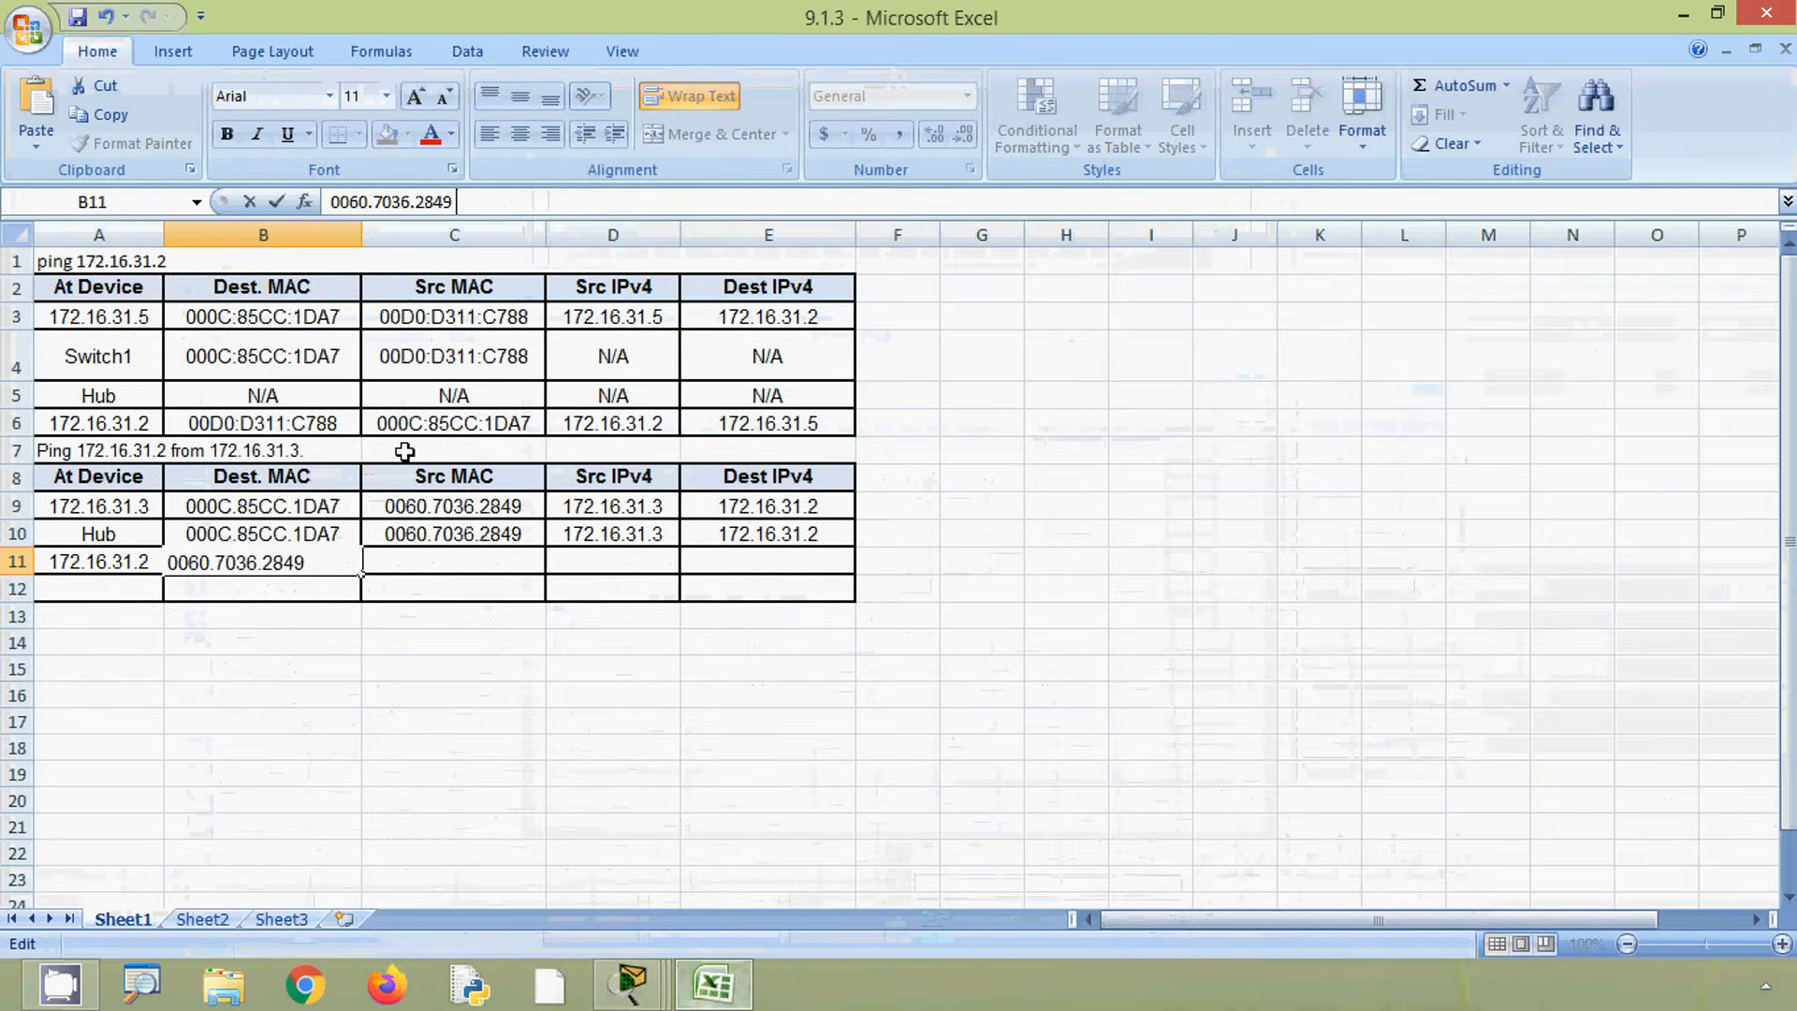
{"action": "left_click", "coordinate": [421, 562]}
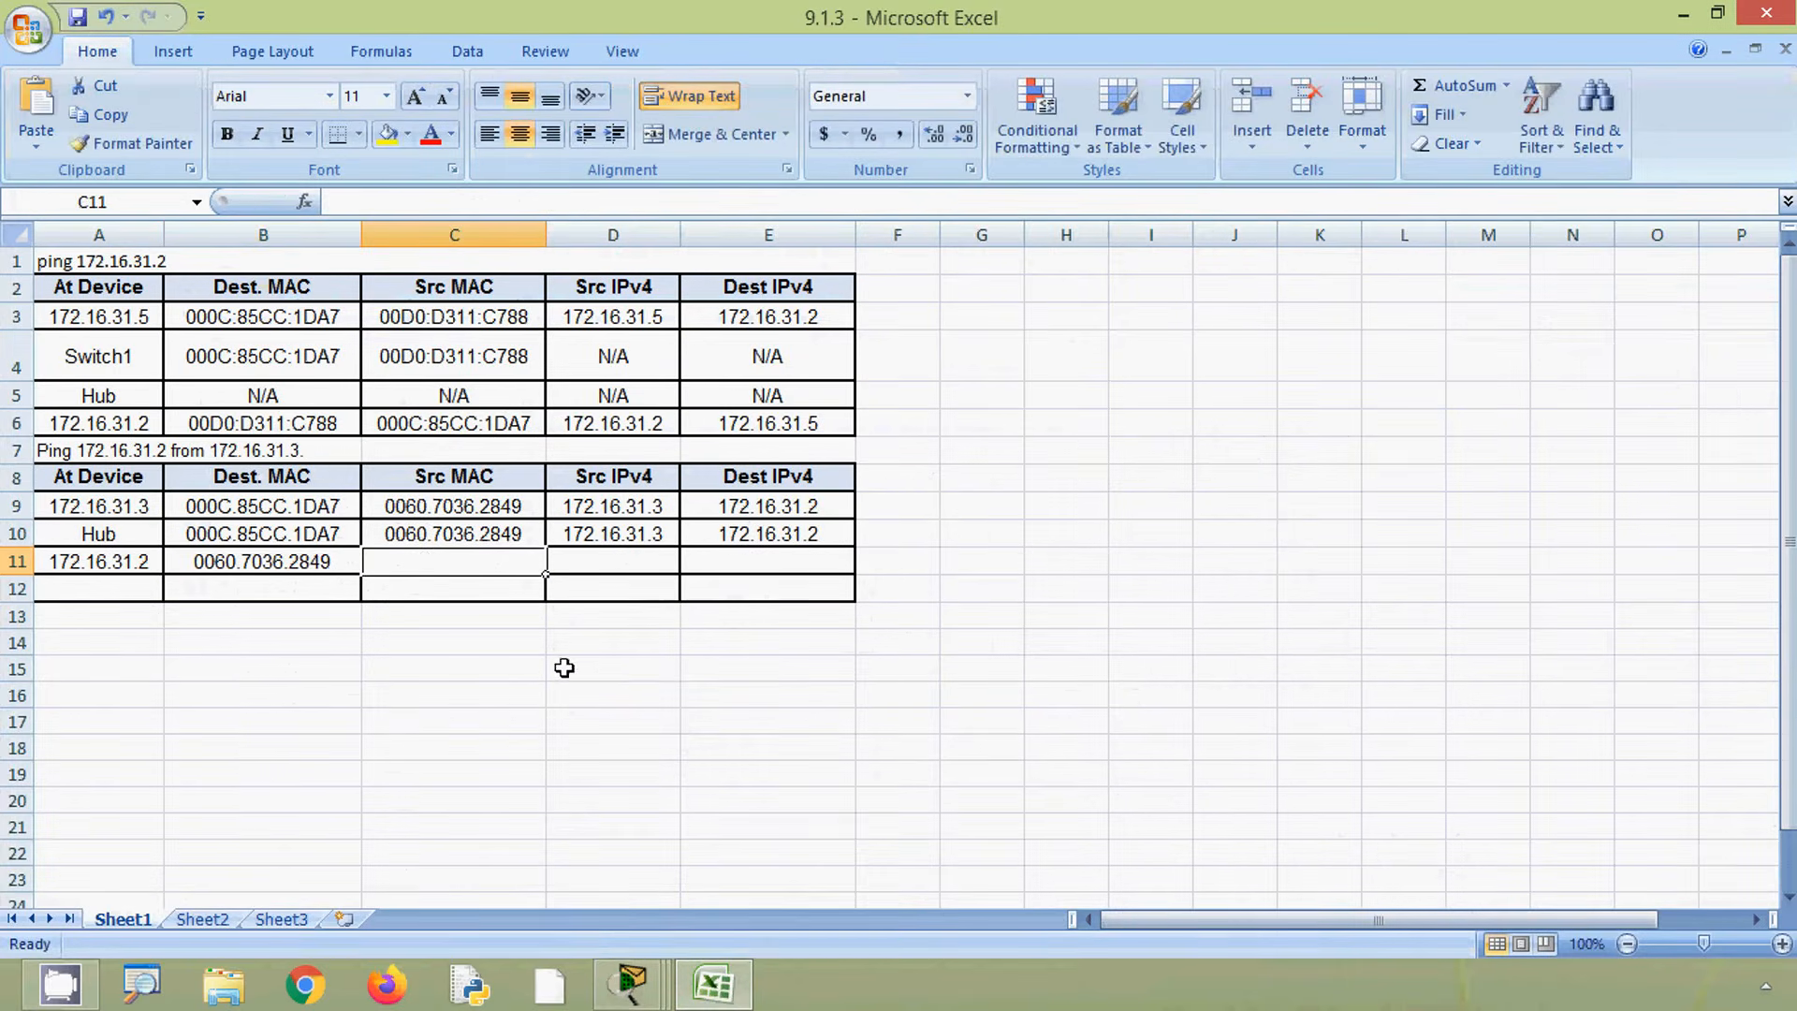
- Copy the outbound PDU's source MAC 000C.85CC.1DA7 into the Src MAC cell of the third row
{"action": "left_click", "coordinate": [1683, 15]}
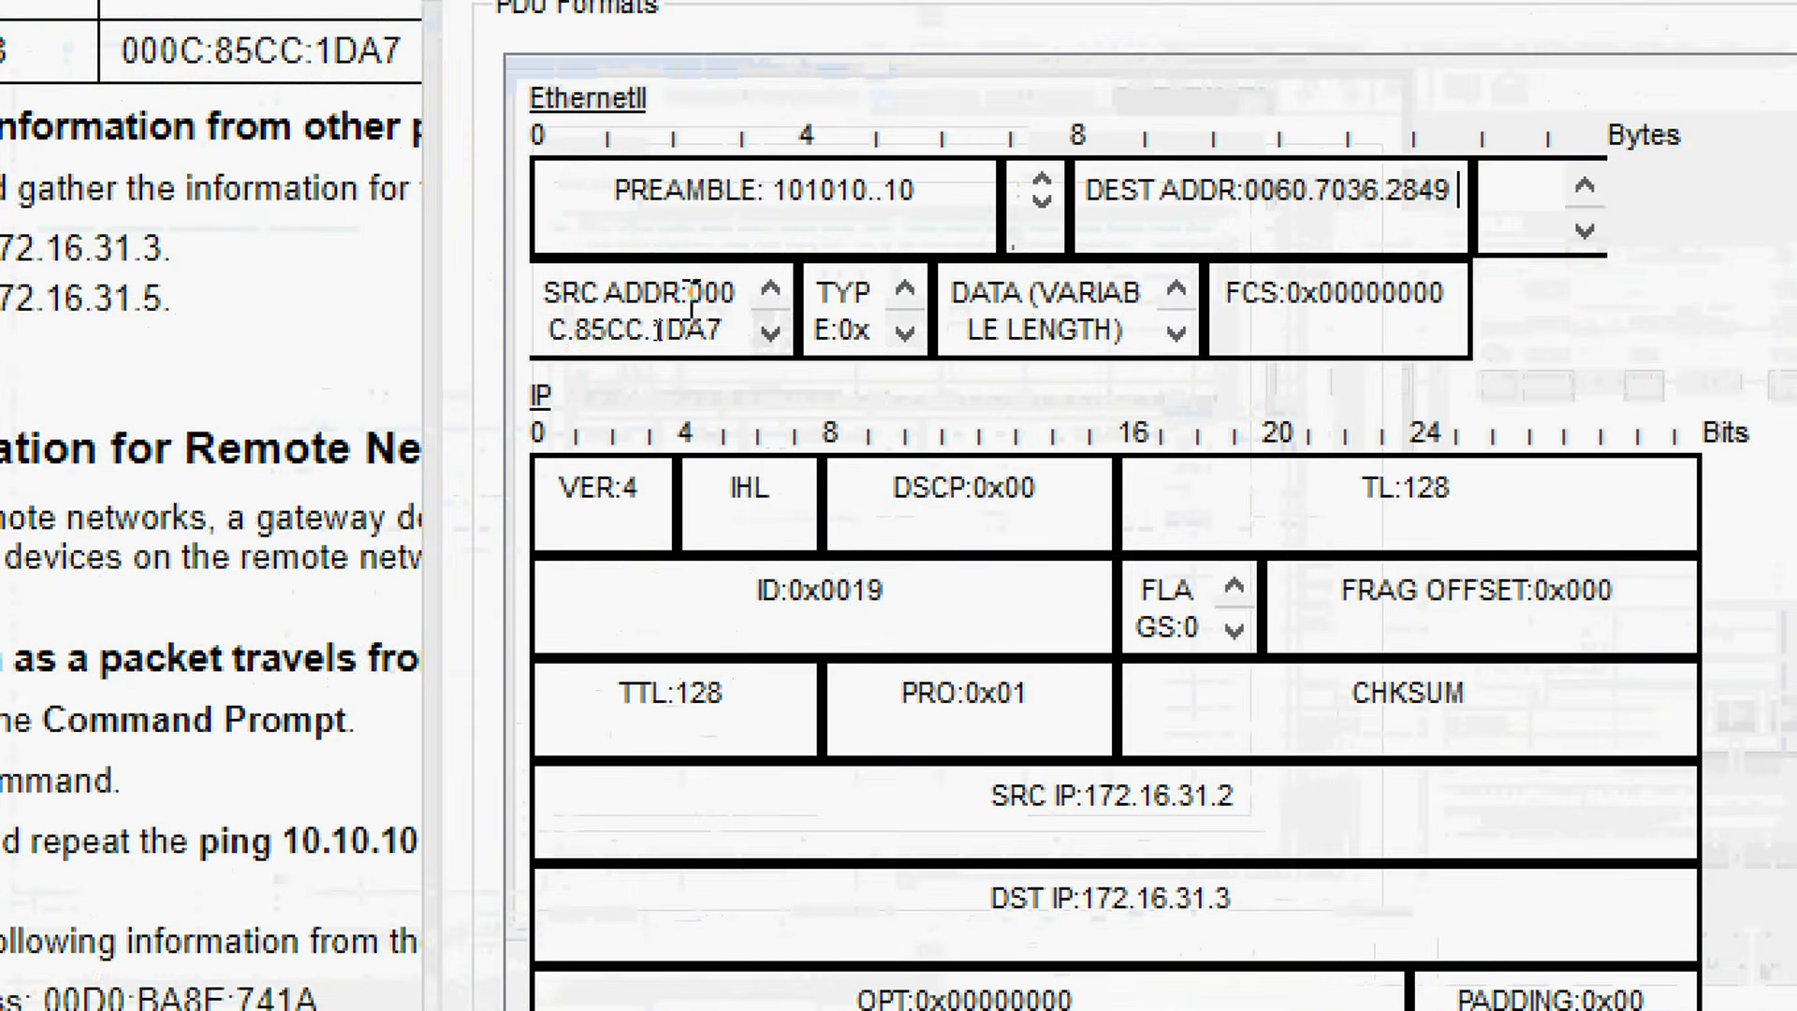
{"action": "double_click", "coordinate": [674, 341]}
{"action": "right_click", "coordinate": [709, 329]}
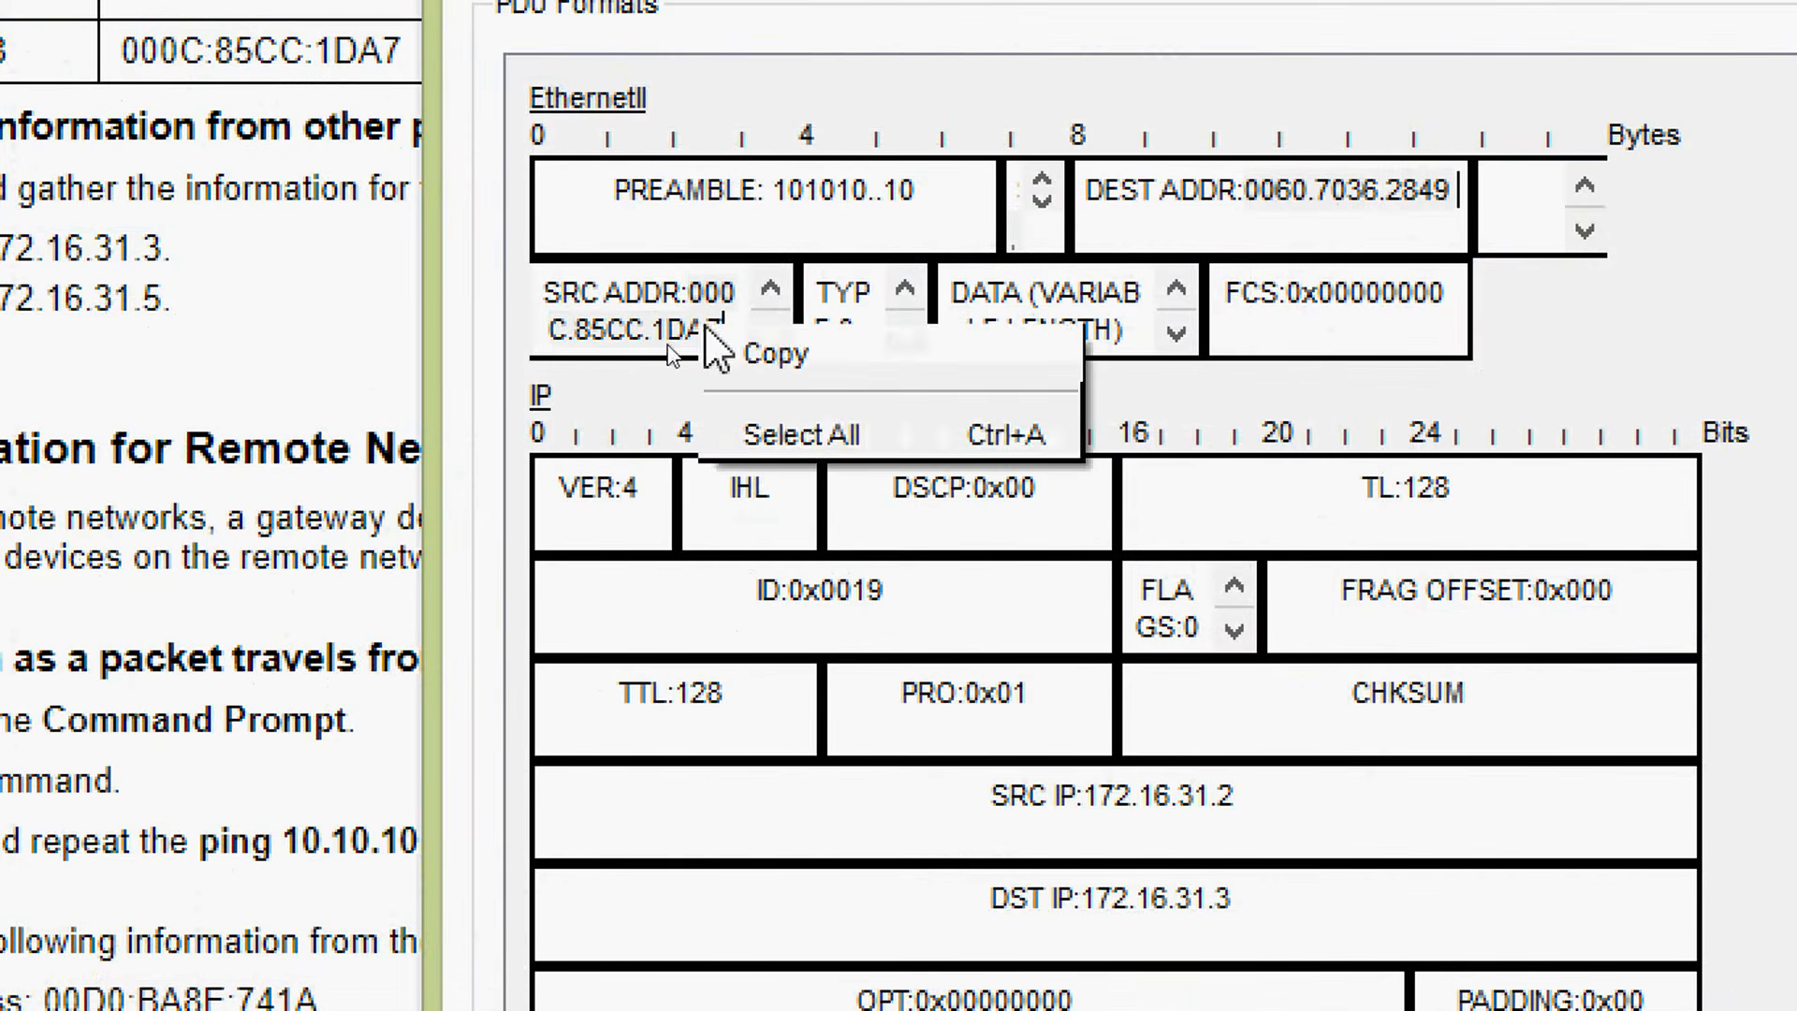
{"action": "left_click", "coordinate": [735, 356]}
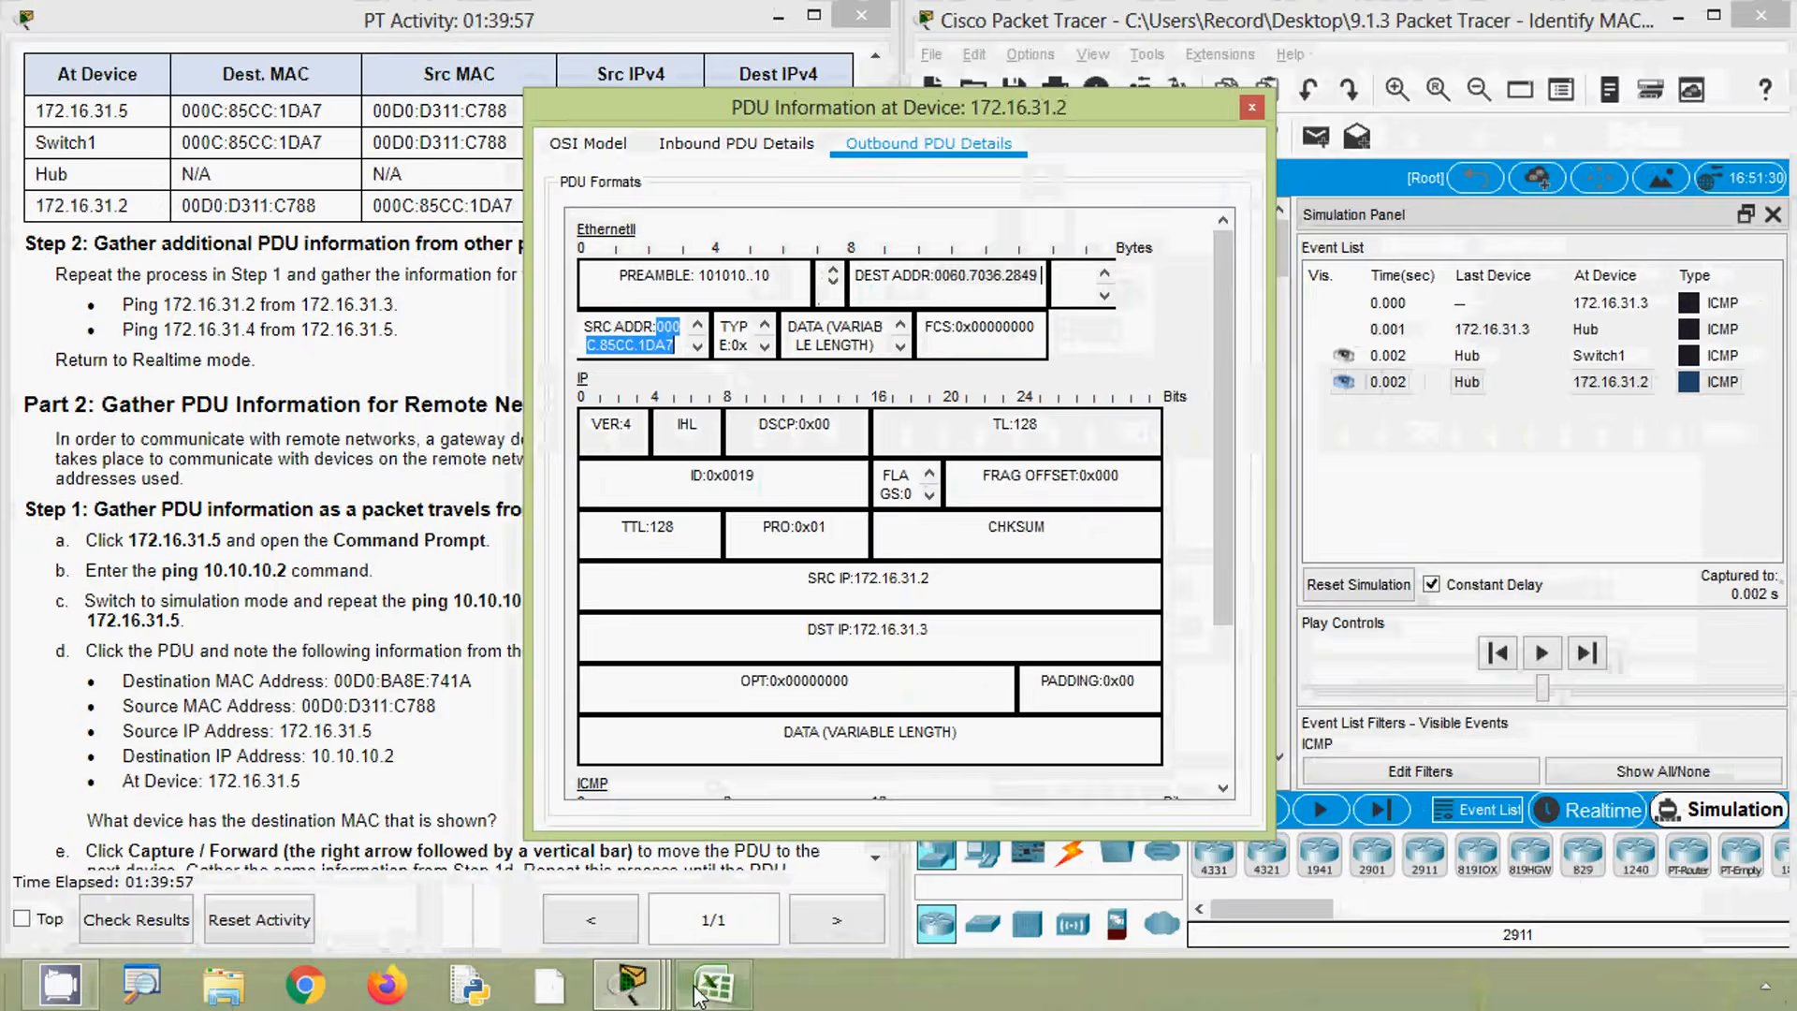
{"action": "left_click", "coordinate": [714, 983]}
{"action": "left_click", "coordinate": [562, 207]}
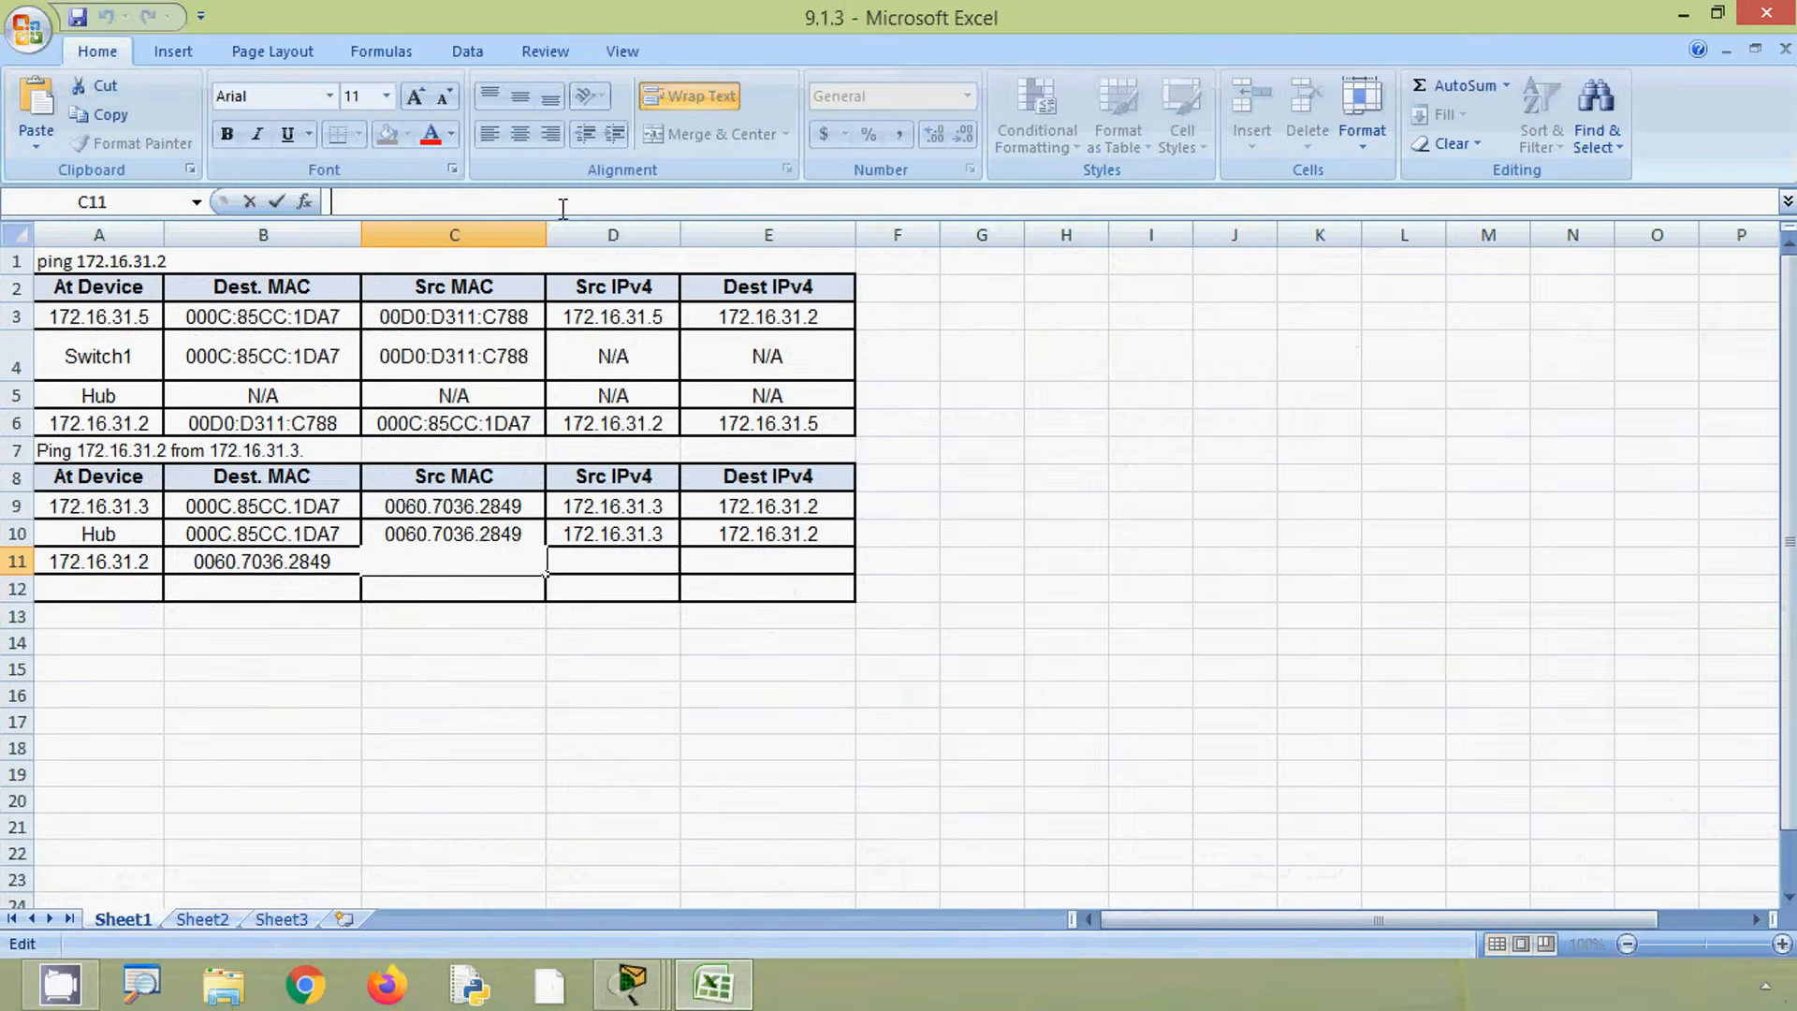
{"action": "key", "text": "ctrl+v"}
{"action": "left_click", "coordinate": [628, 561]}
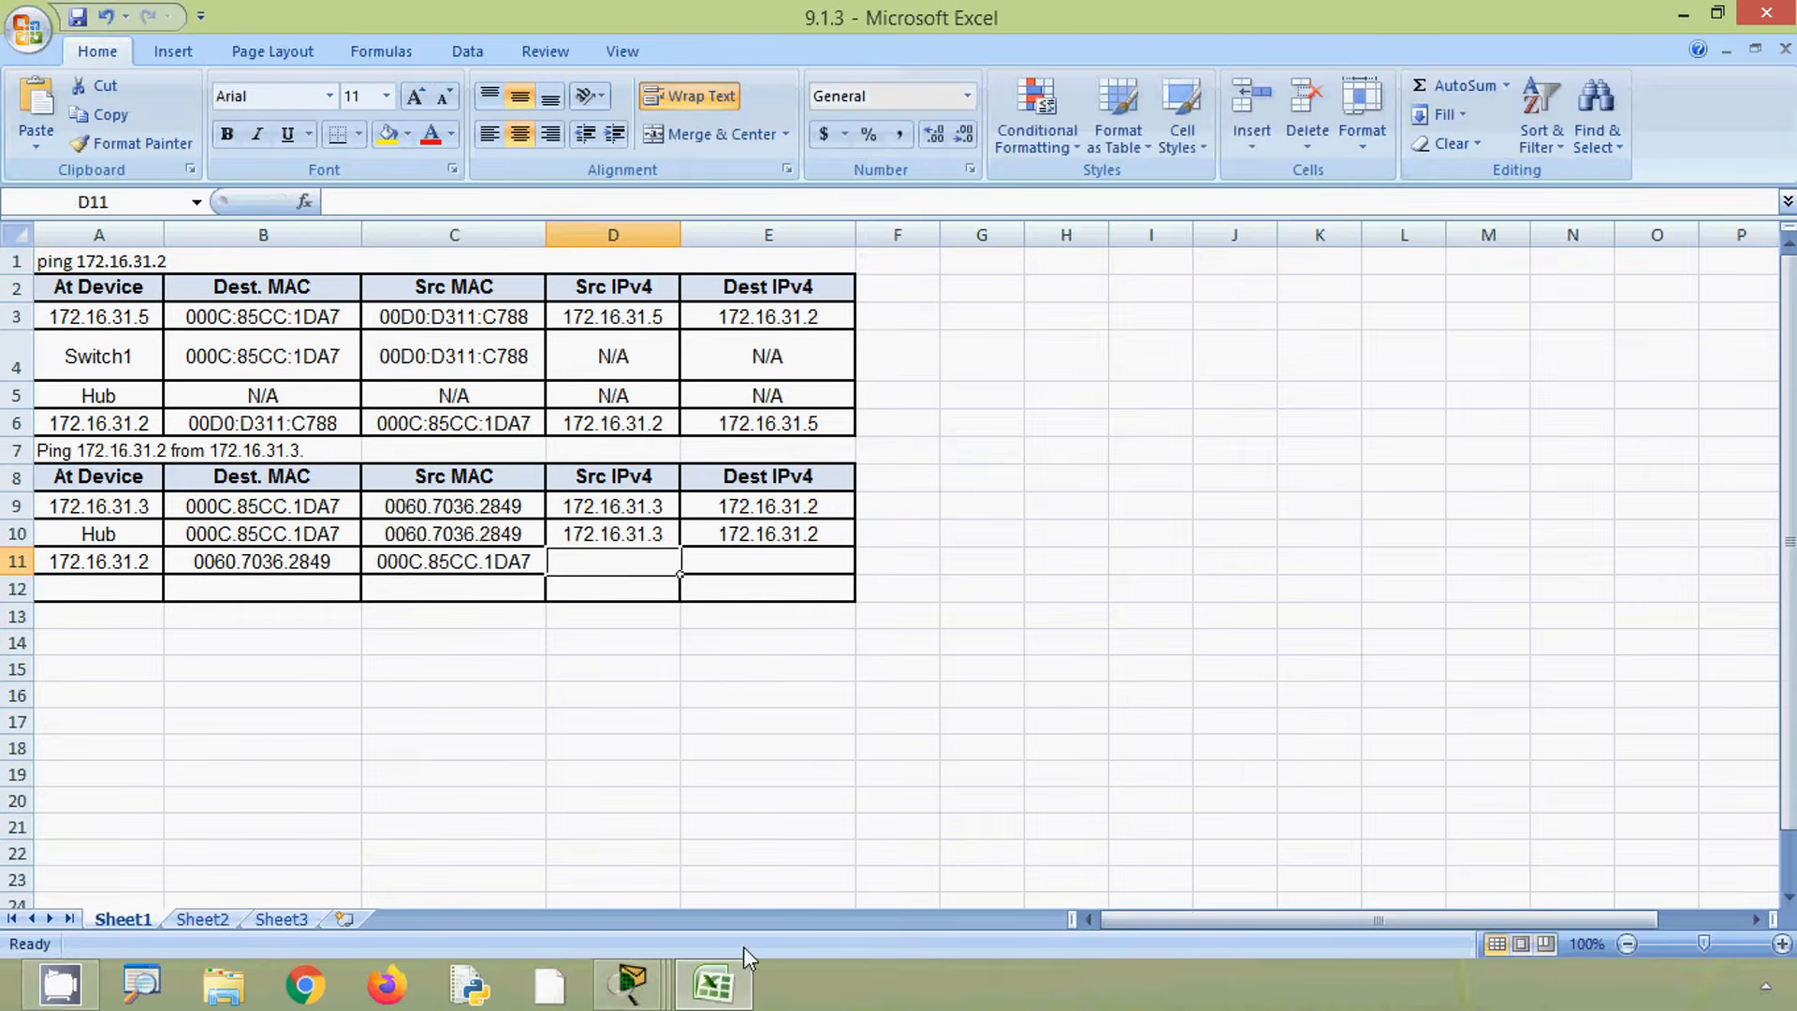
- Fill the third row's Src IPv4 with 172.16.31.2 and Dest IPv4 with 172.16.31.3 by copying cells from the Hub row
{"action": "left_click", "coordinate": [1677, 21]}
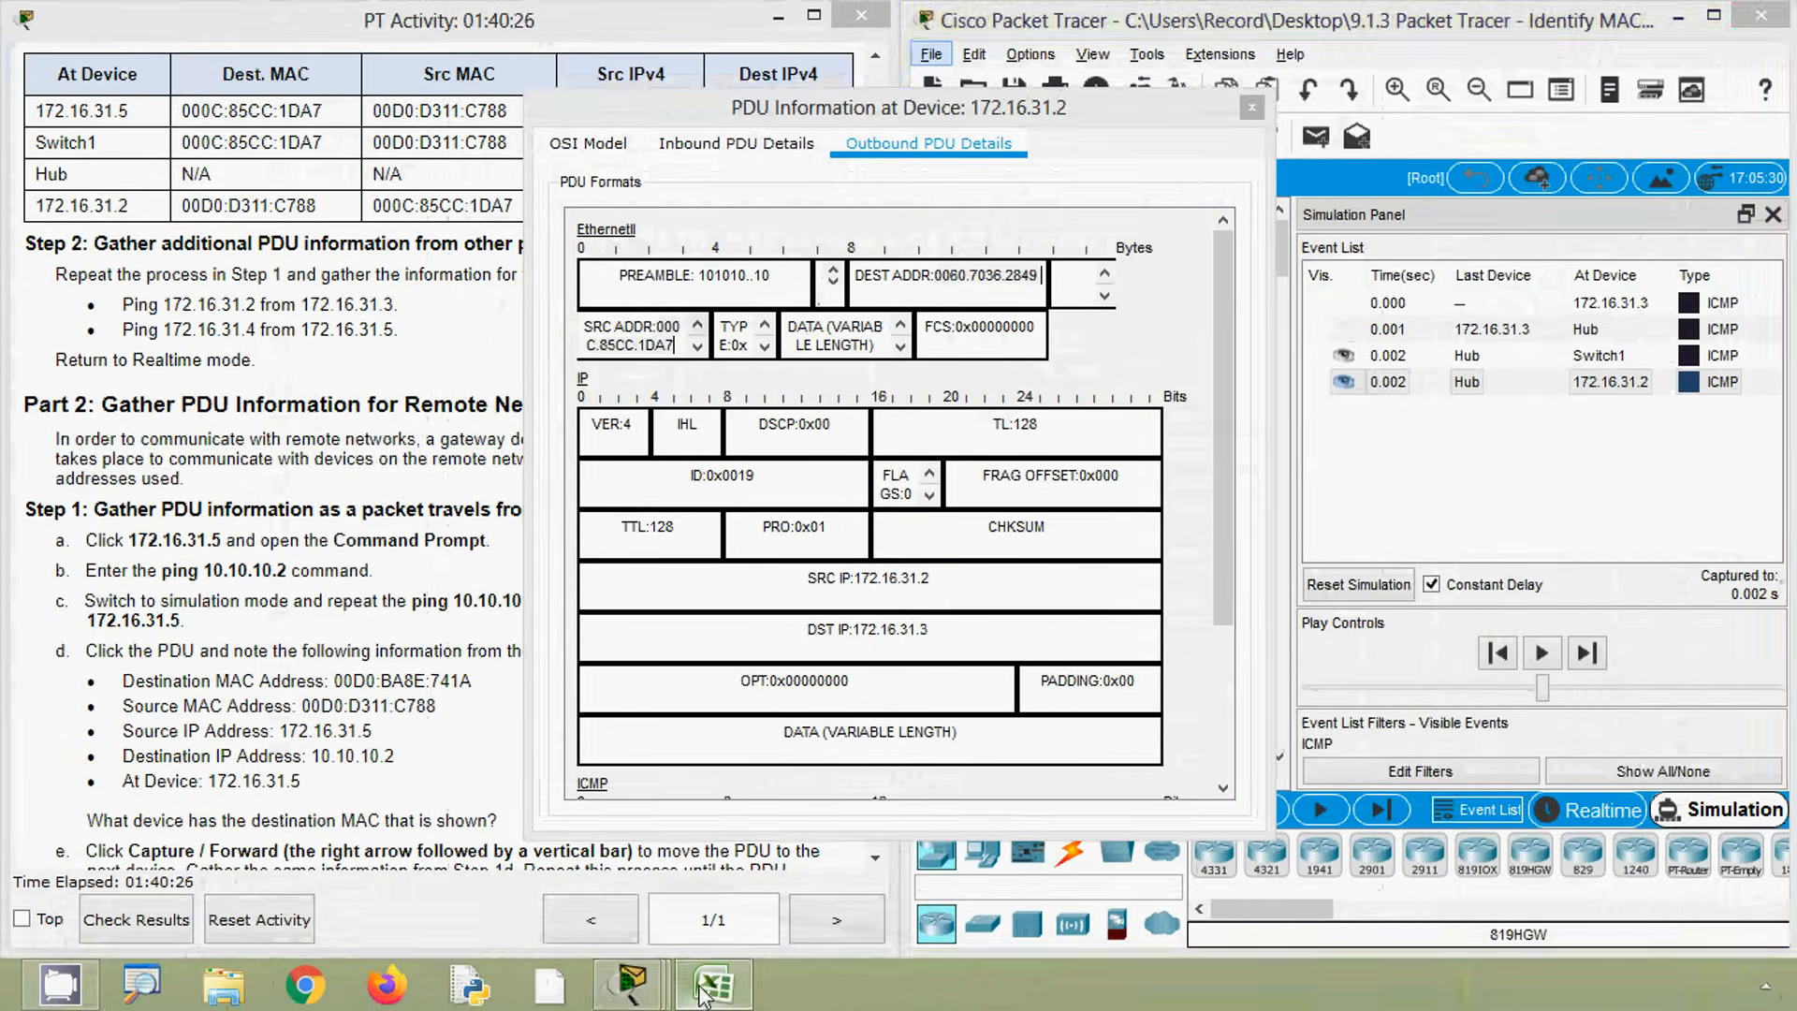
{"action": "left_click", "coordinate": [704, 994]}
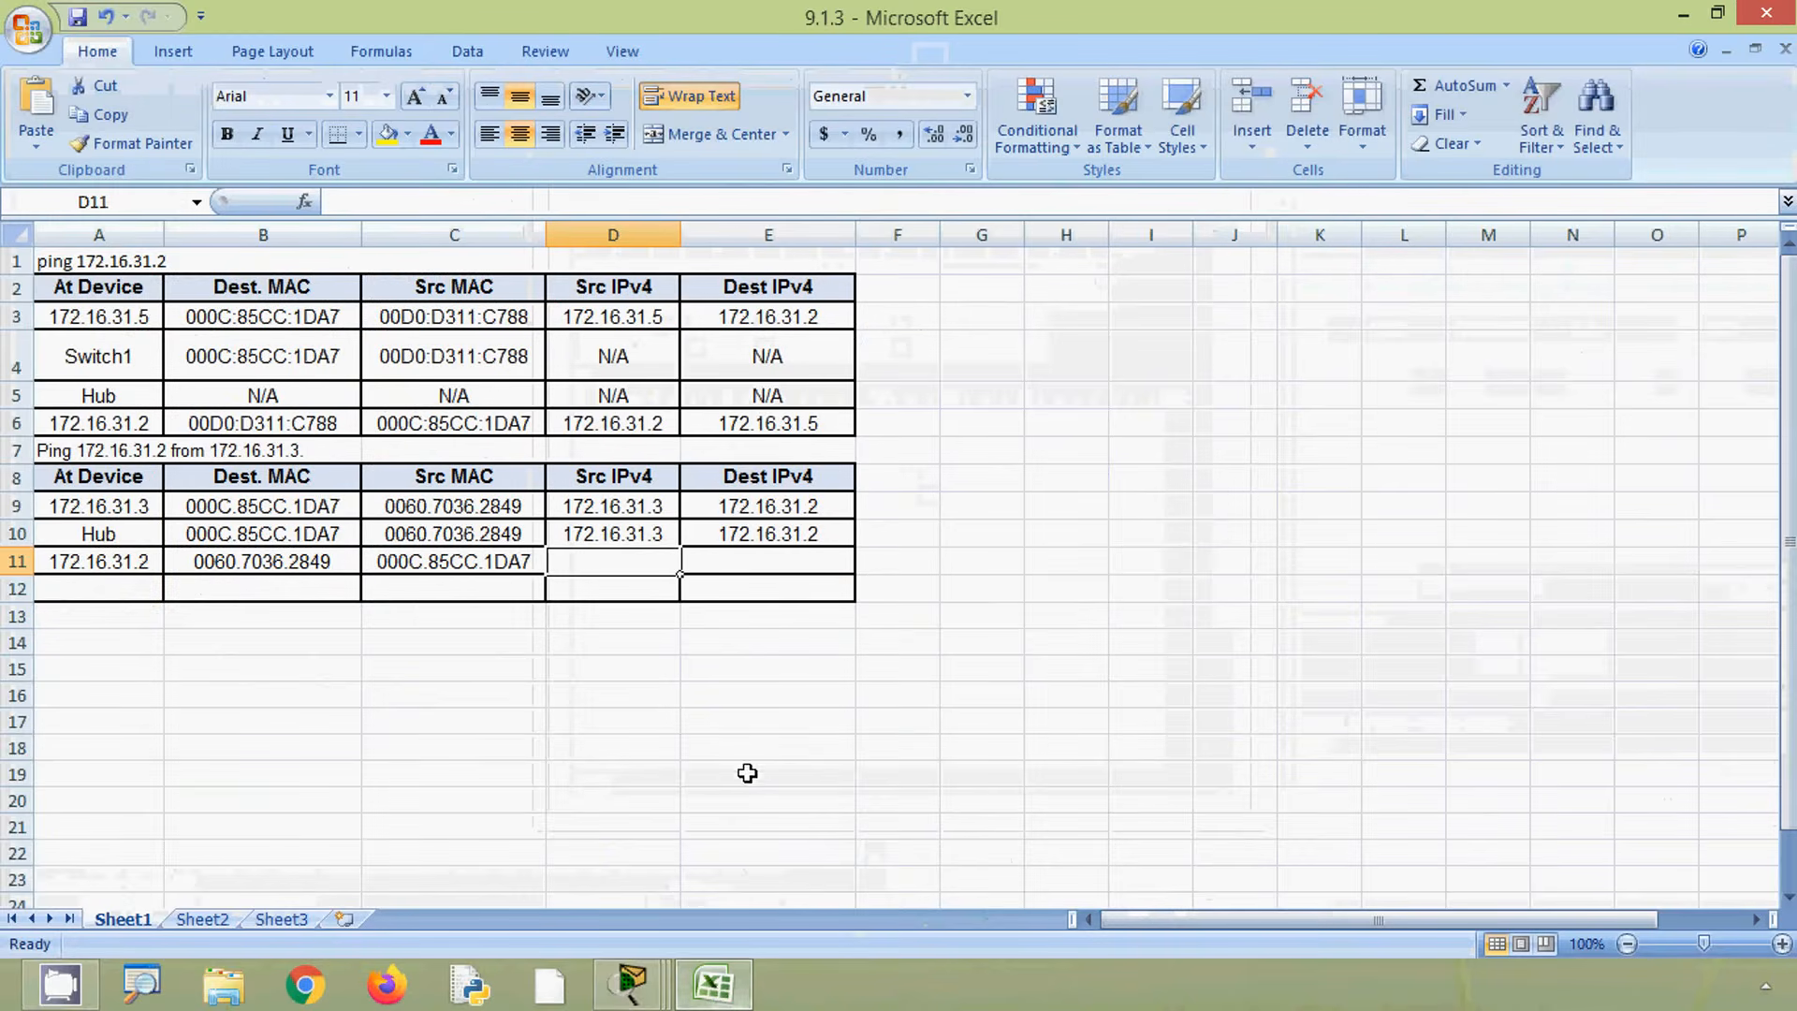
{"action": "left_click", "coordinate": [720, 536]}
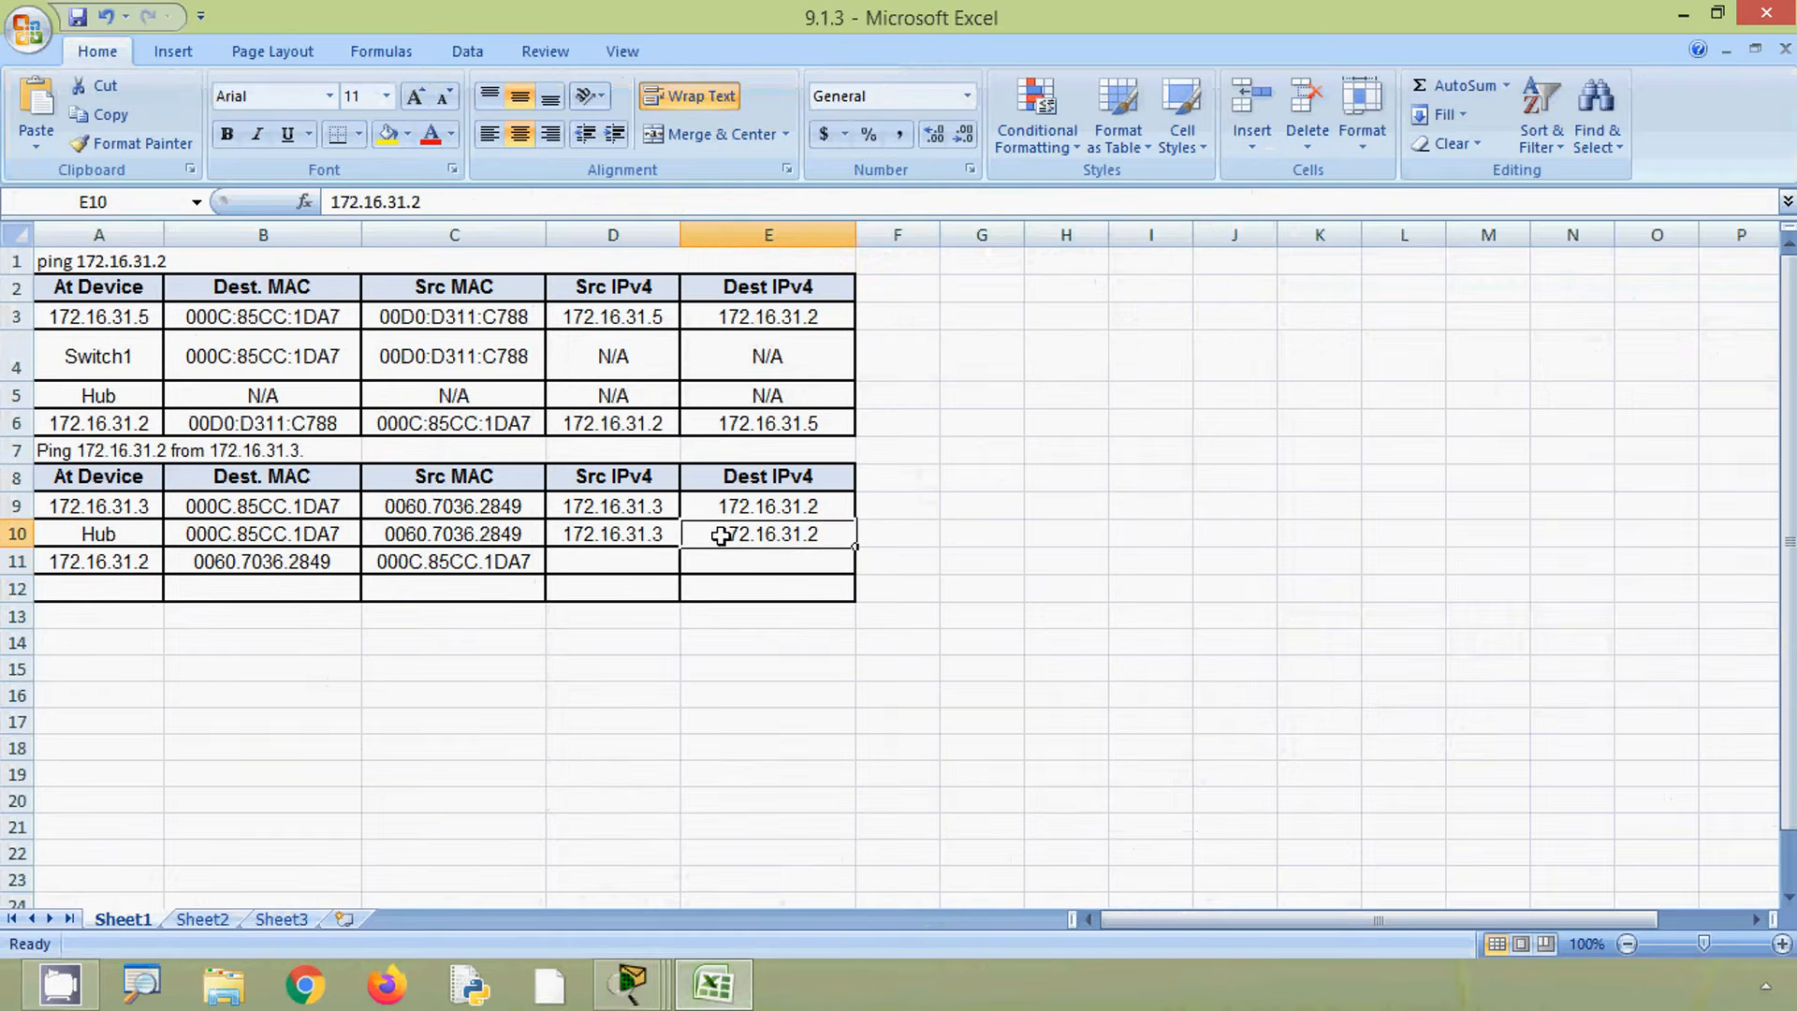
{"action": "key", "text": "ctrl+c"}
{"action": "left_click", "coordinate": [636, 560]}
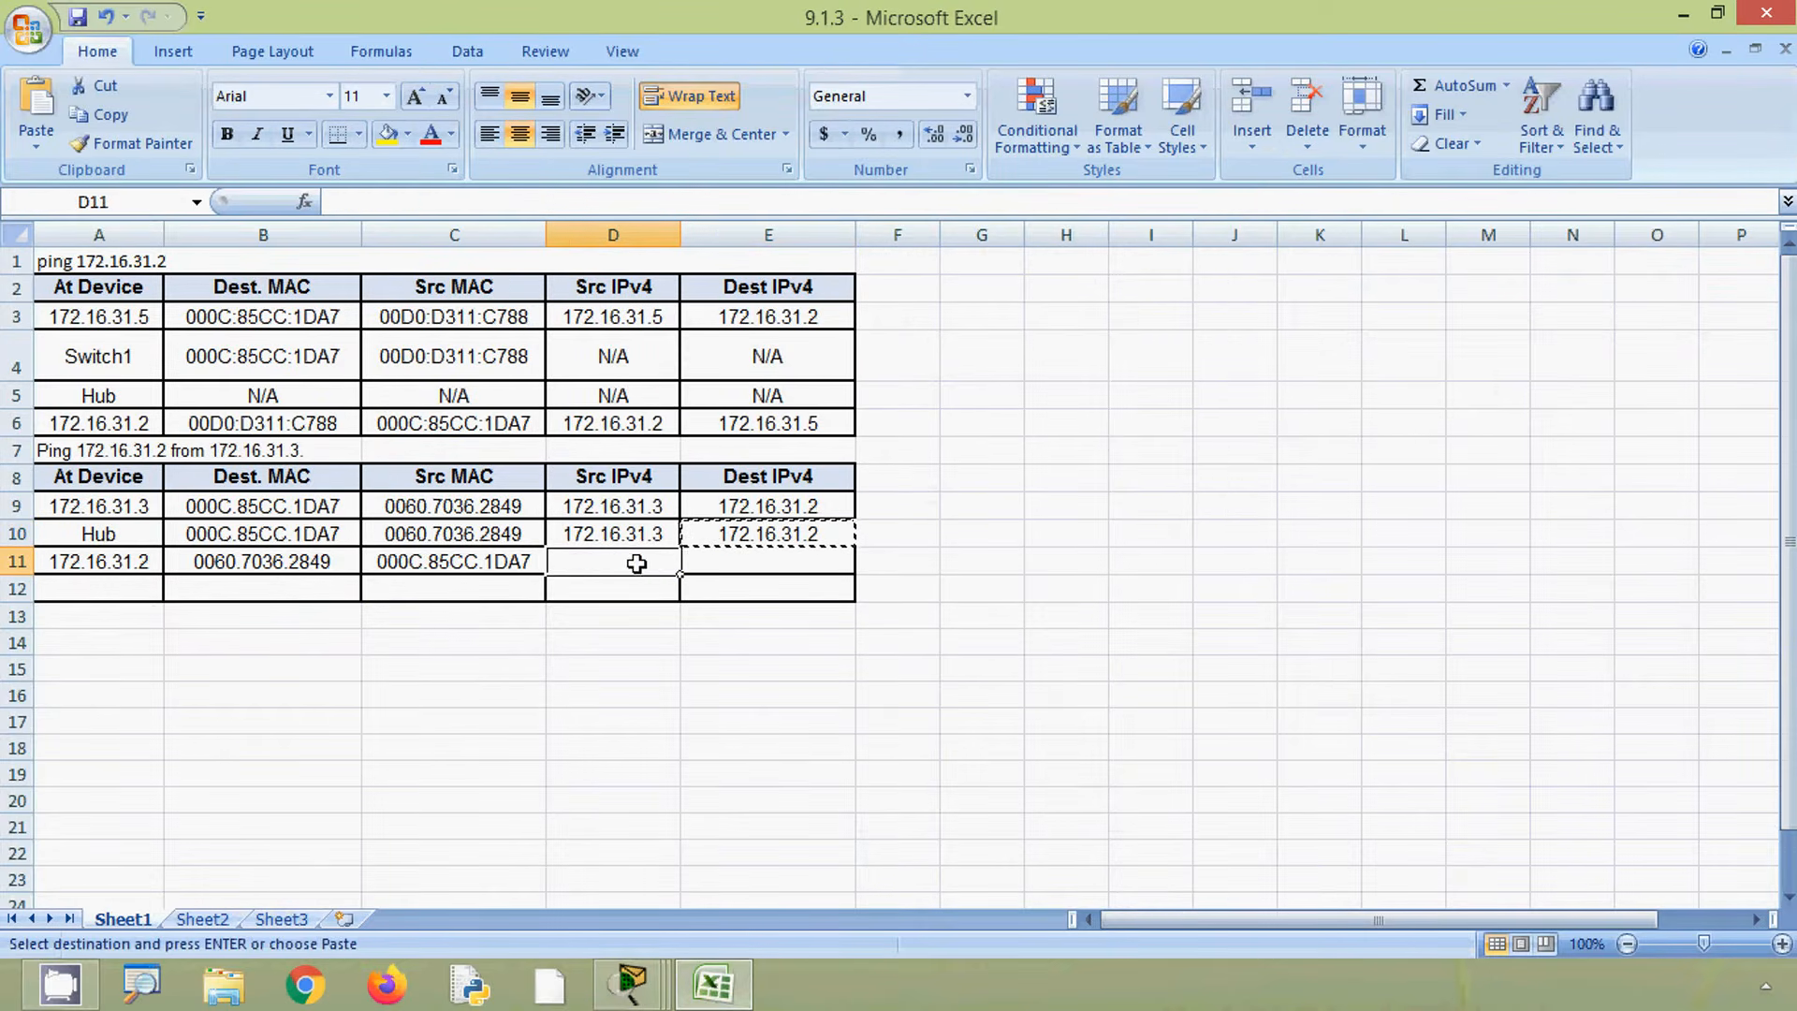
{"action": "key", "text": "ctrl+v"}
{"action": "left_click", "coordinate": [636, 536]}
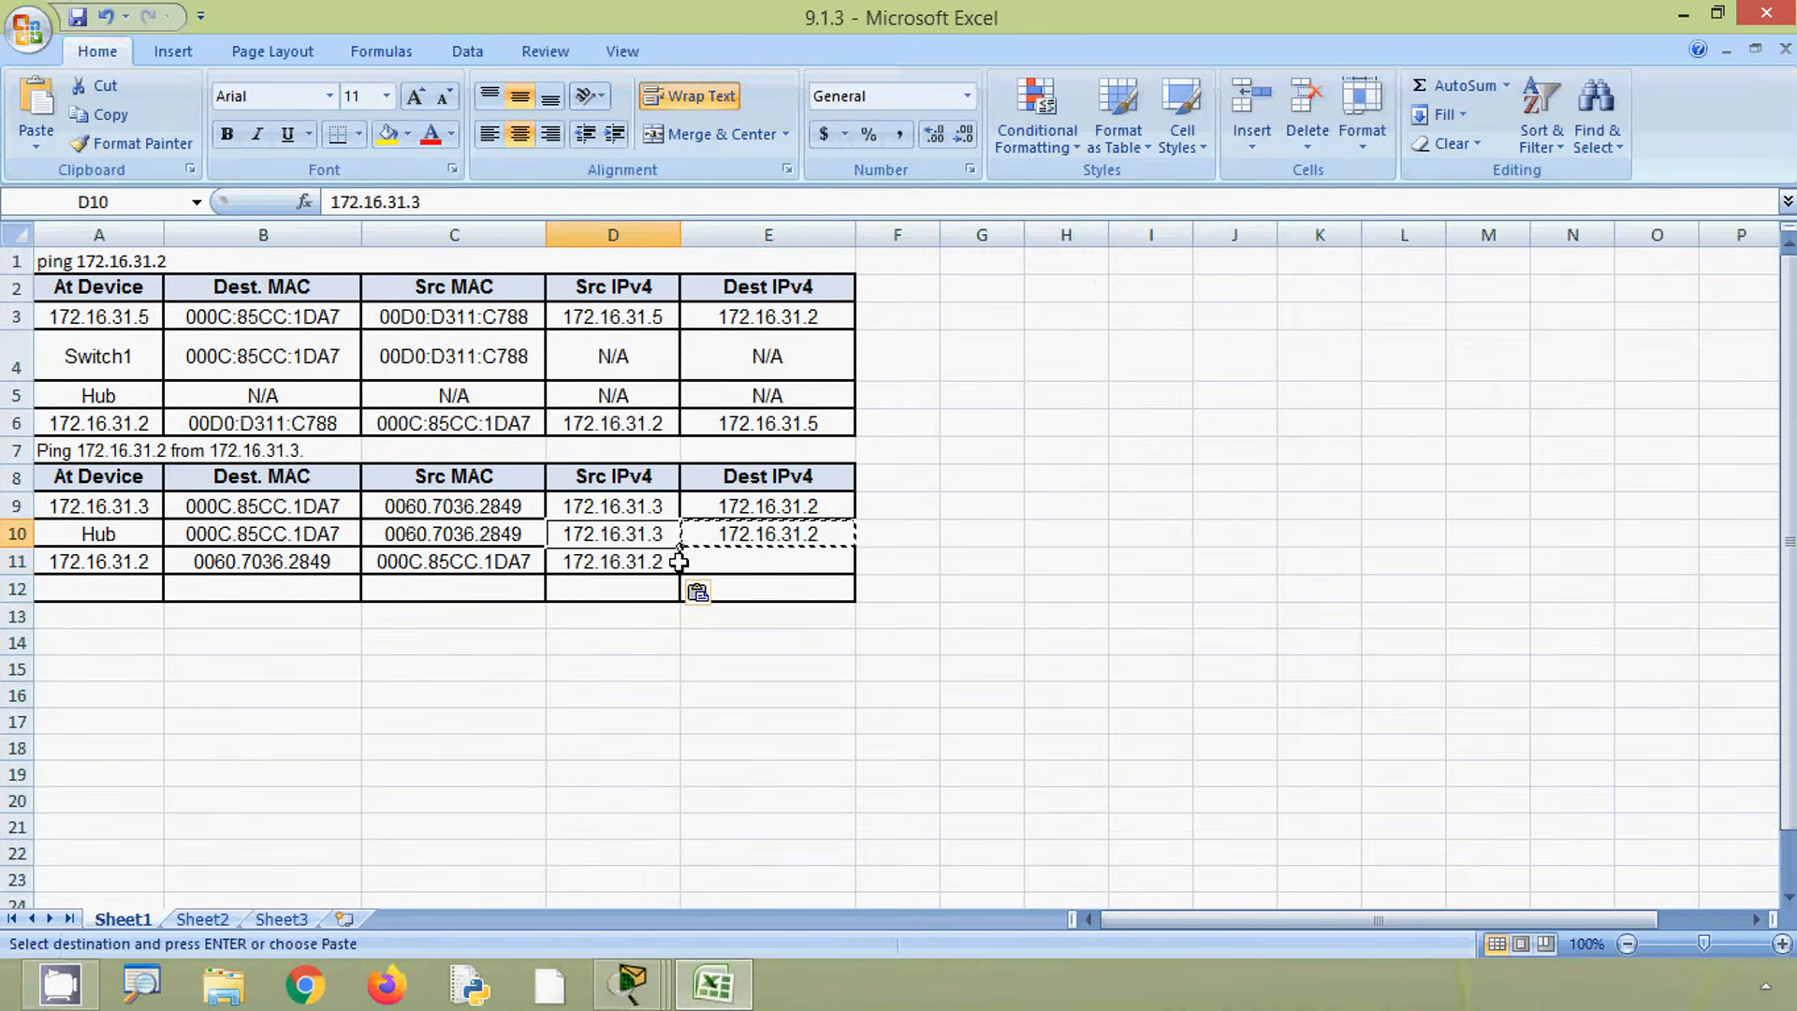
{"action": "key", "text": "ctrl+c"}
{"action": "left_click", "coordinate": [749, 571]}
{"action": "key", "text": "ctrl+v"}
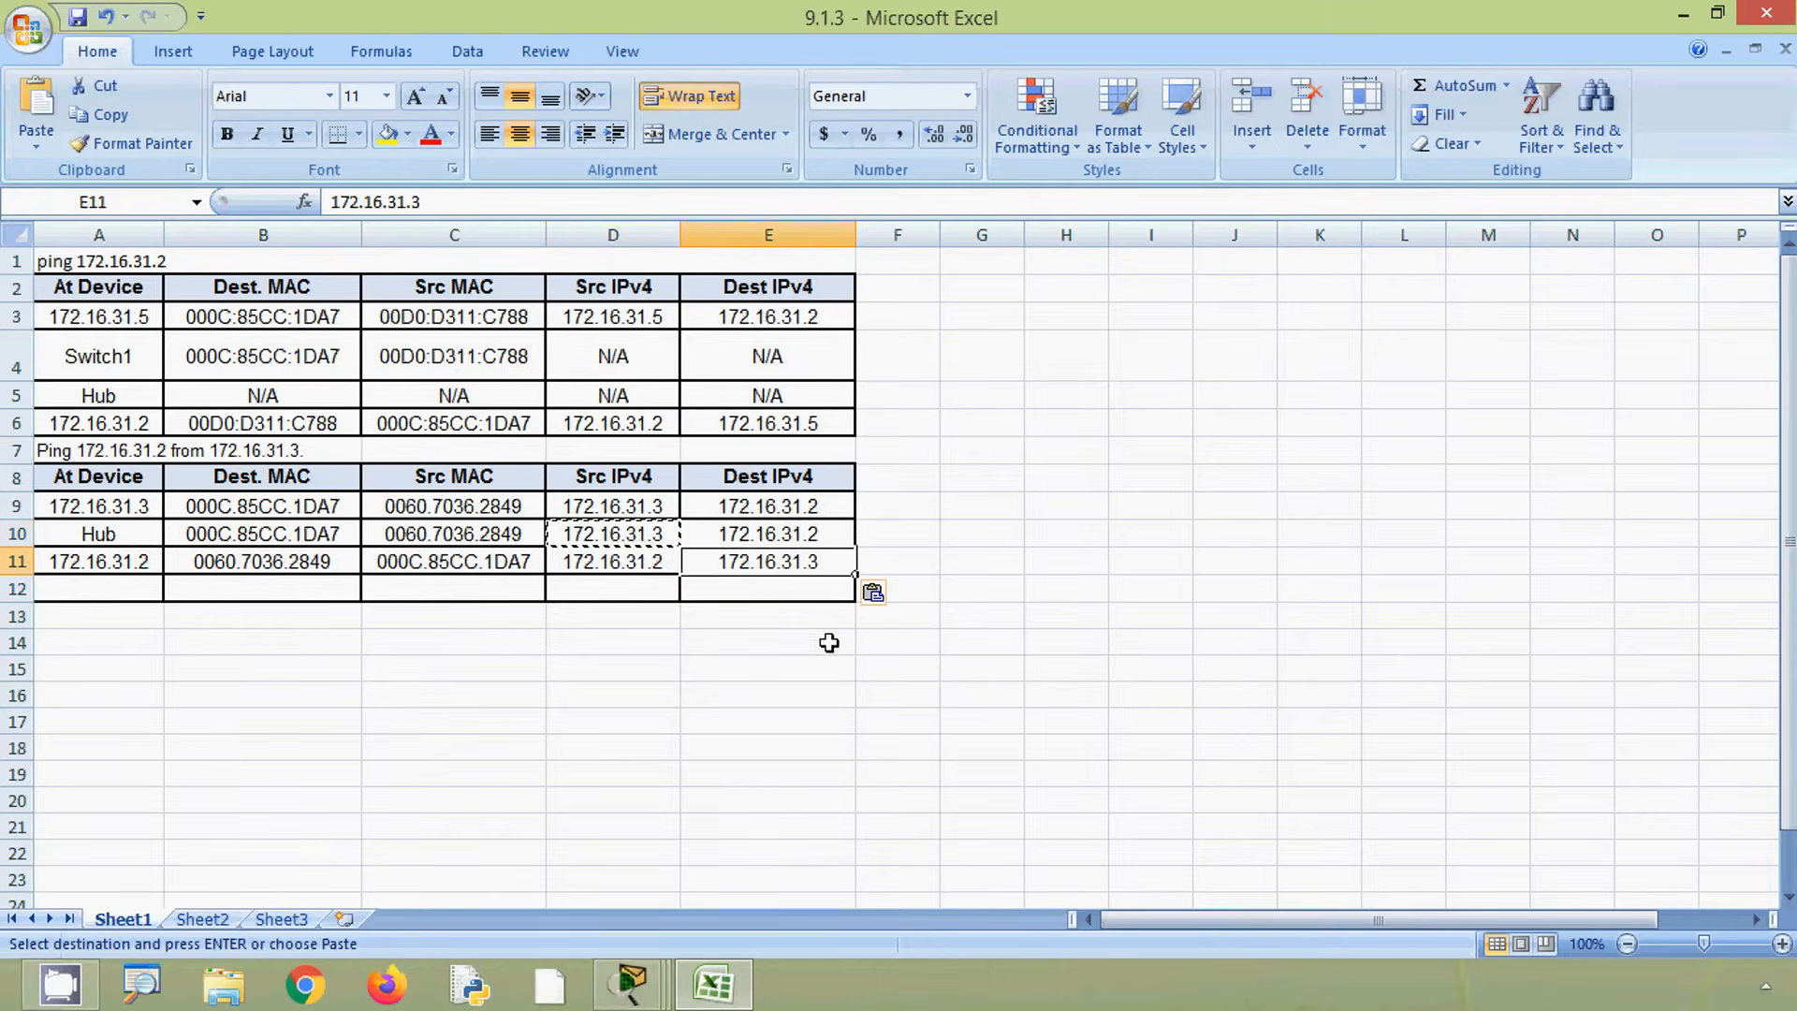
{"action": "left_click", "coordinate": [828, 640]}
- Close the PDU information window and copy the 172.16.31.4 address from the activity instructions
{"action": "left_click", "coordinate": [717, 983]}
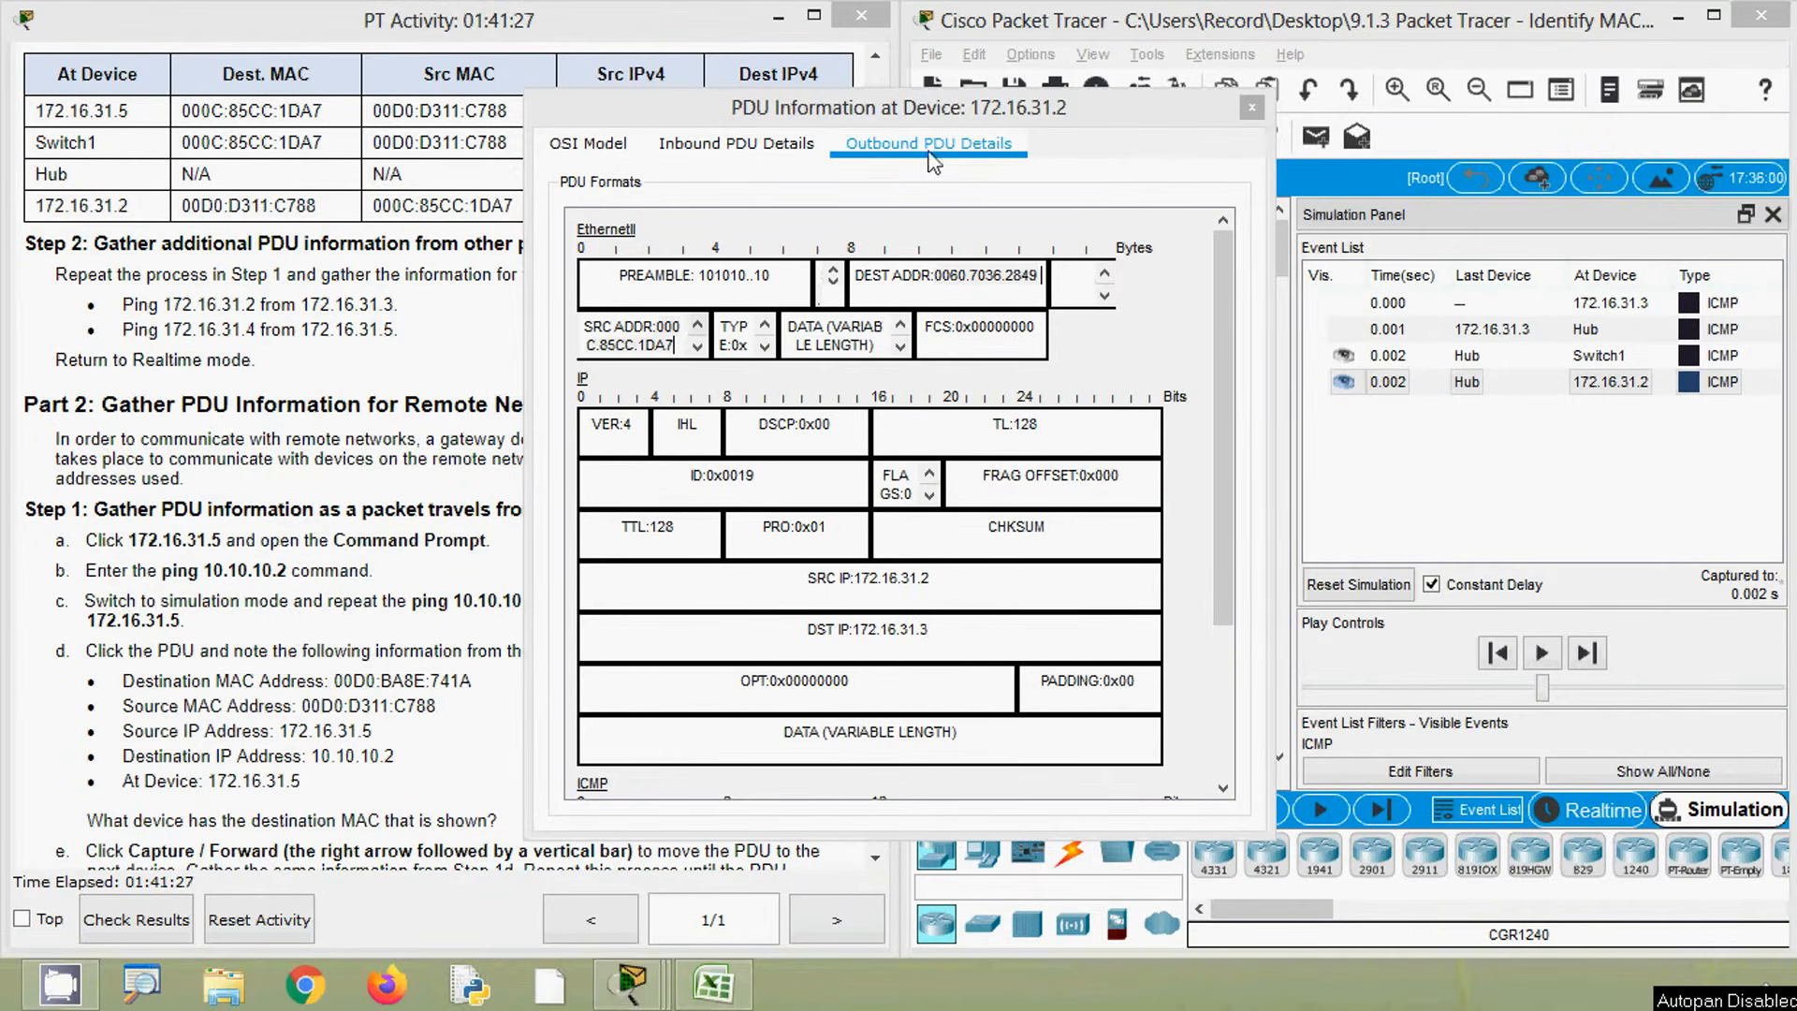
{"action": "left_click", "coordinate": [1253, 109]}
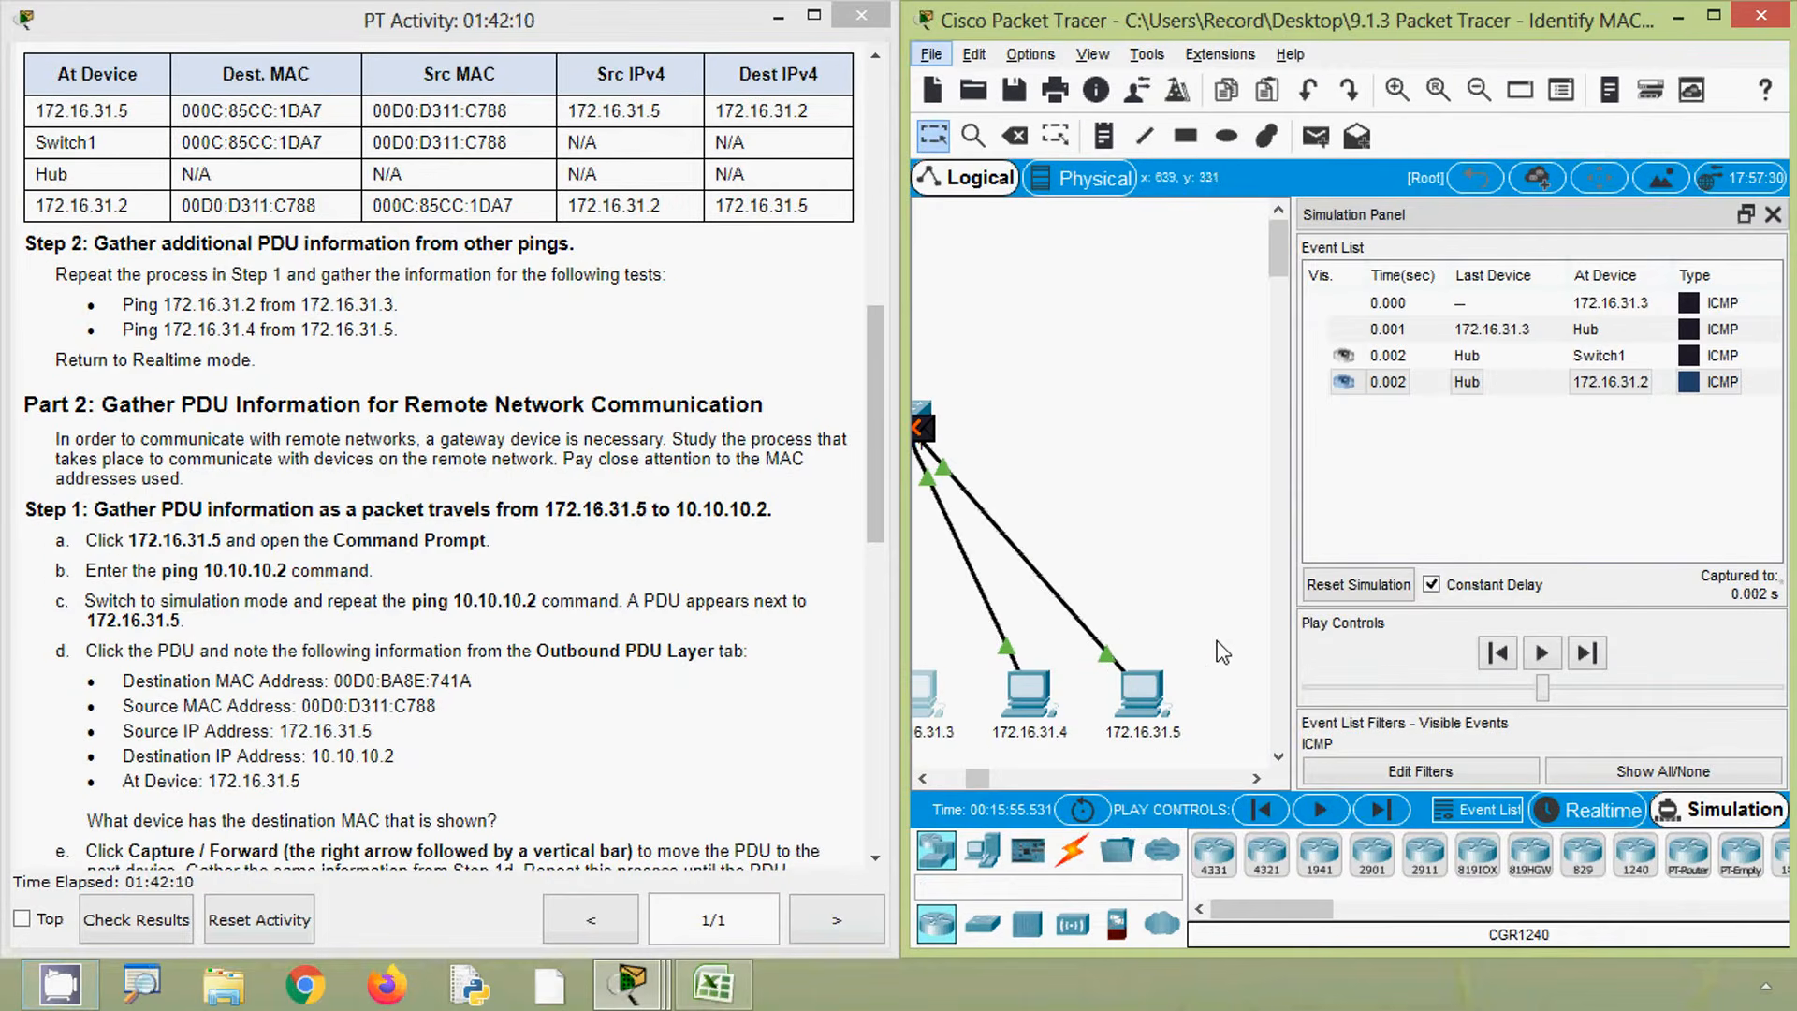
{"action": "mouse_move", "coordinate": [1142, 754]}
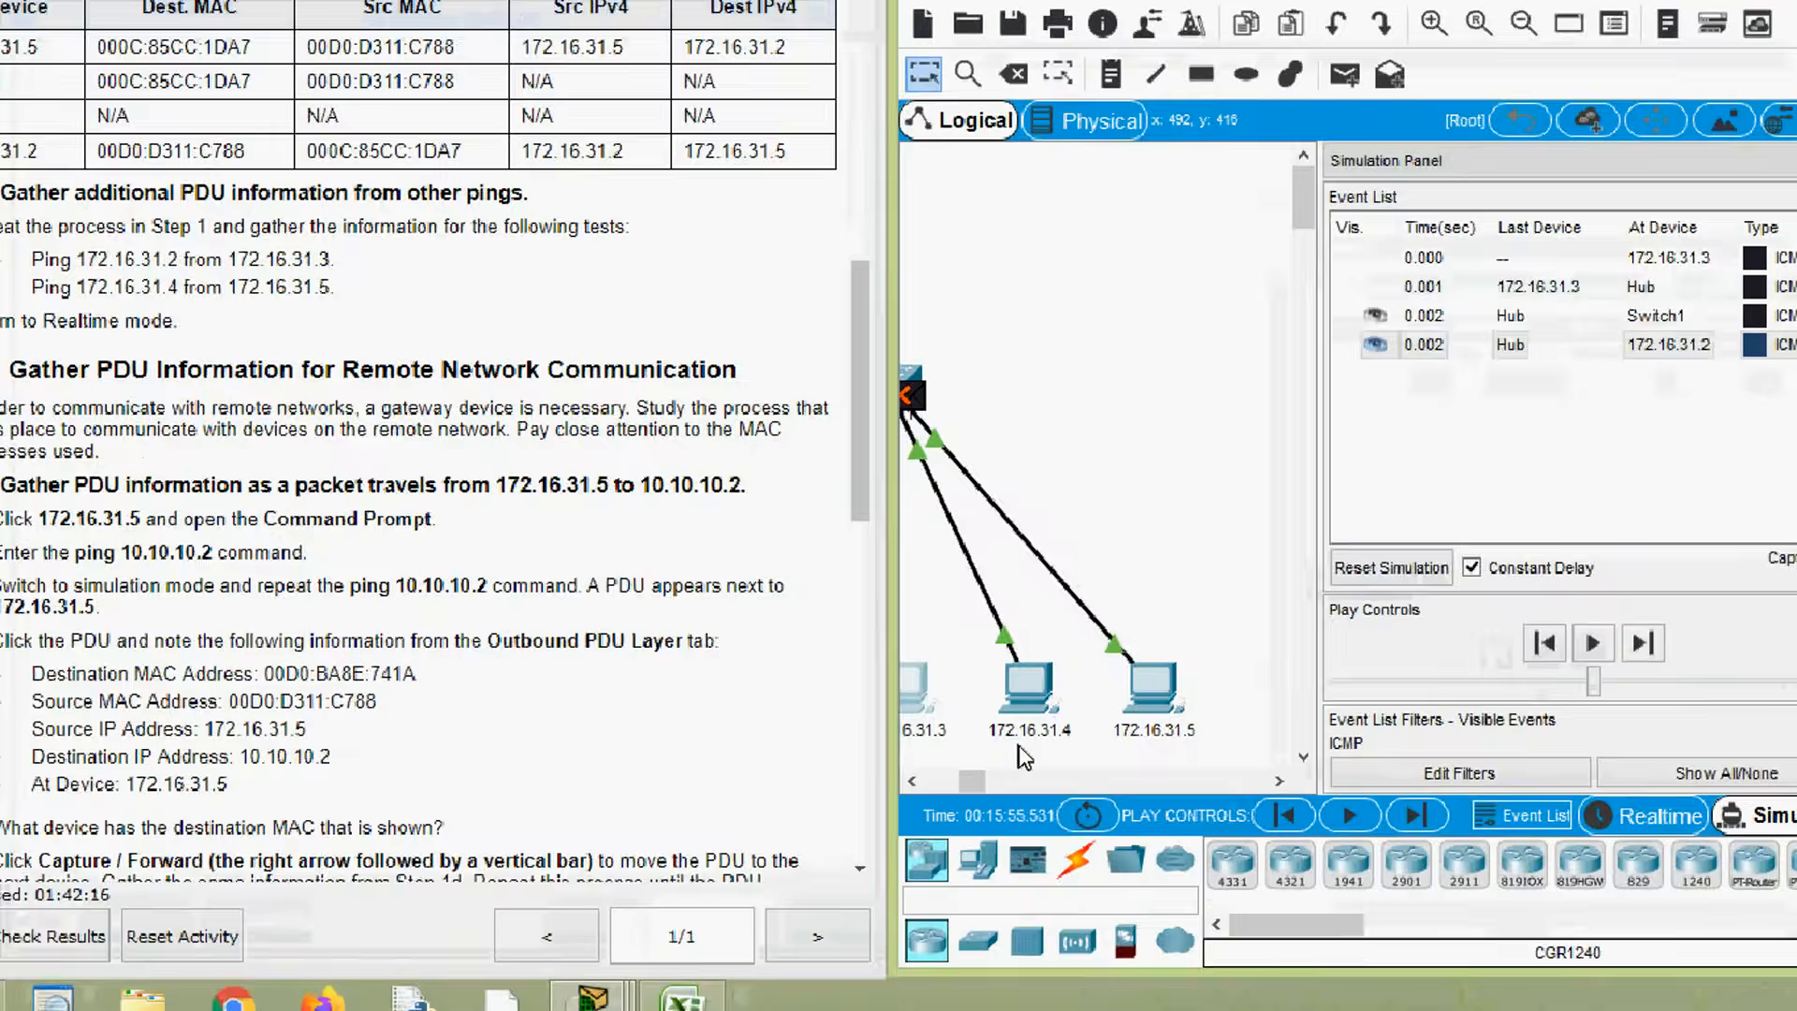
{"action": "mouse_move", "coordinate": [1022, 750]}
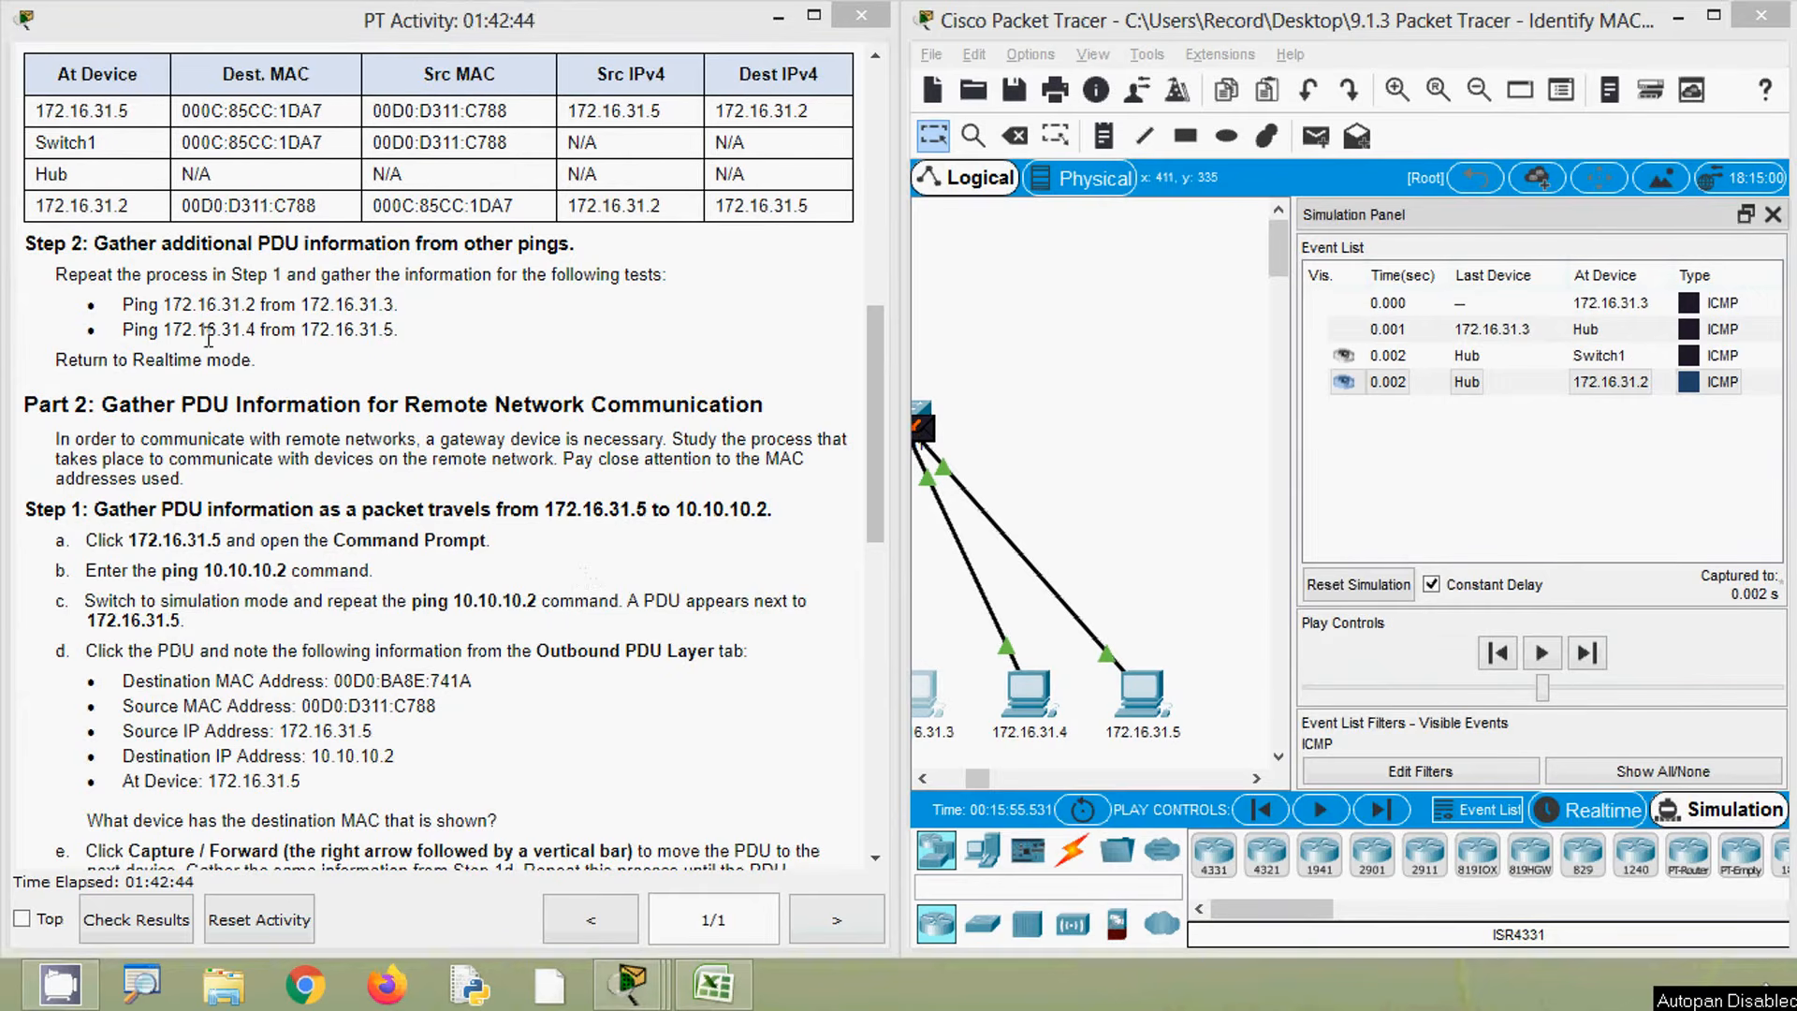
{"action": "left_click_drag", "start_coordinate": [166, 330], "coordinate": [251, 332]}
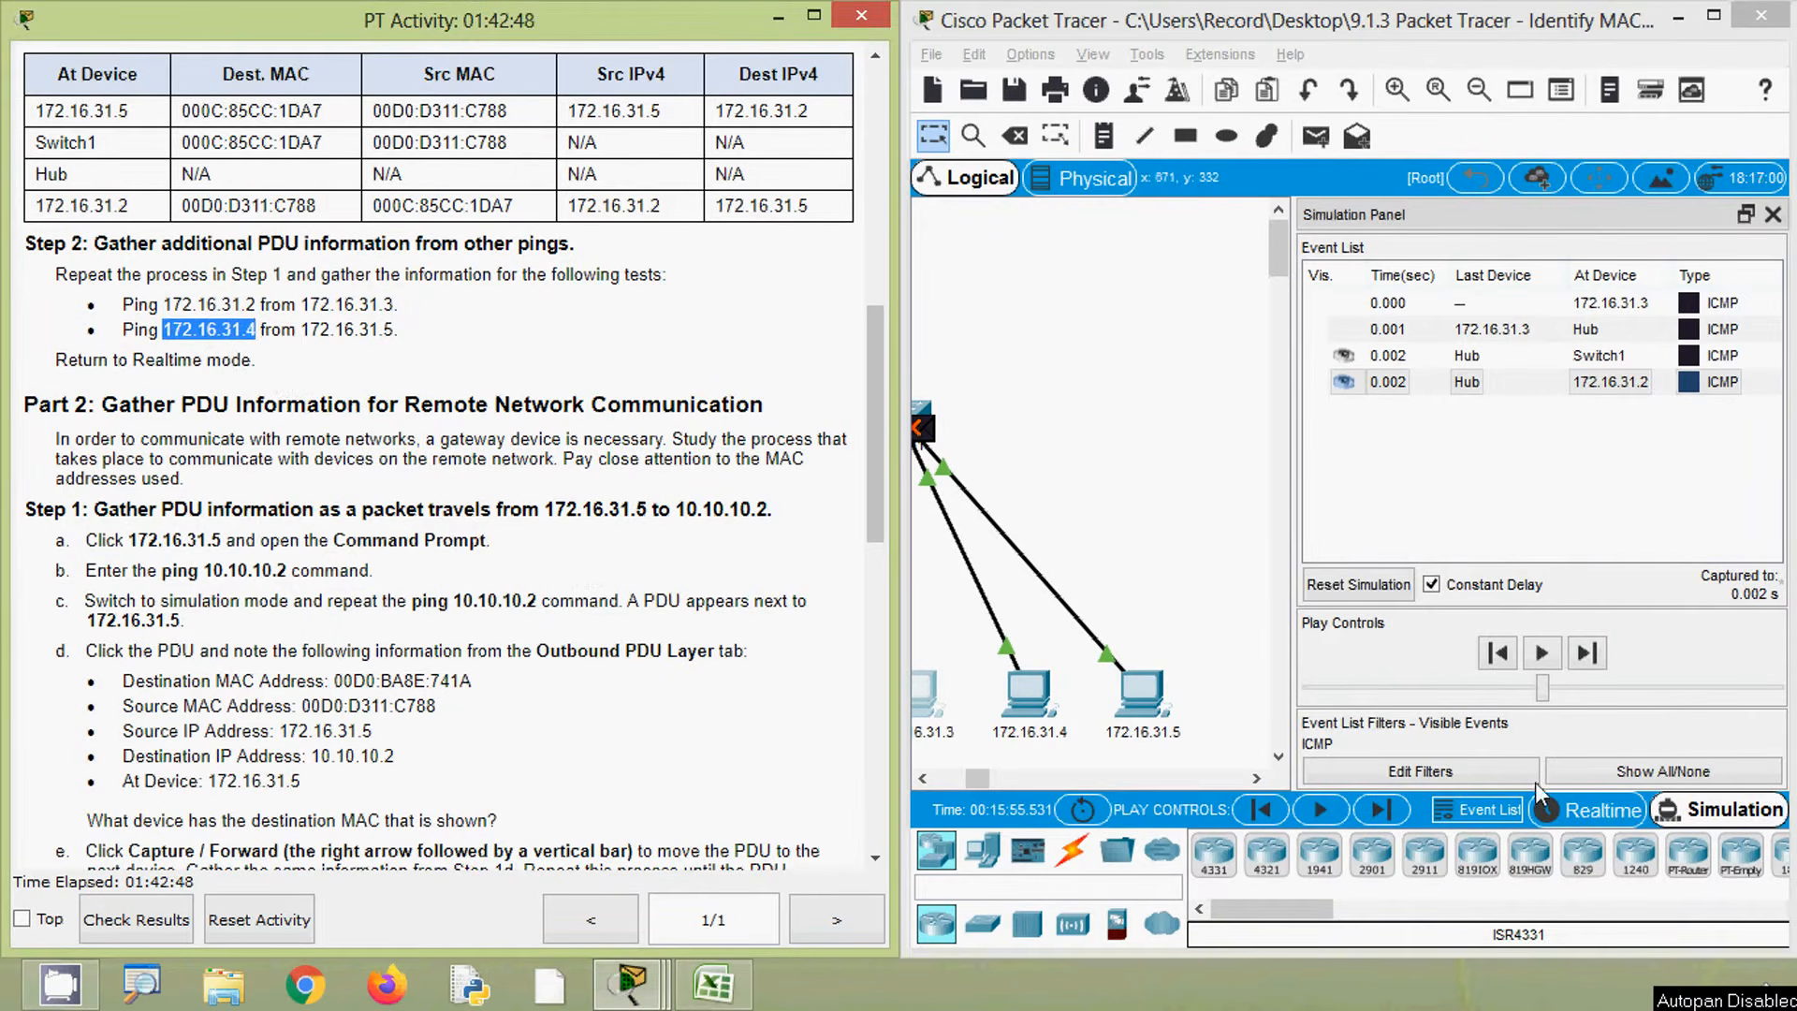
- Switch to Realtime mode and ping 172.16.31.4 from the Command Prompt of the 172.16.31.5 PC
{"action": "left_click", "coordinate": [1572, 818]}
{"action": "left_click", "coordinate": [1573, 815]}
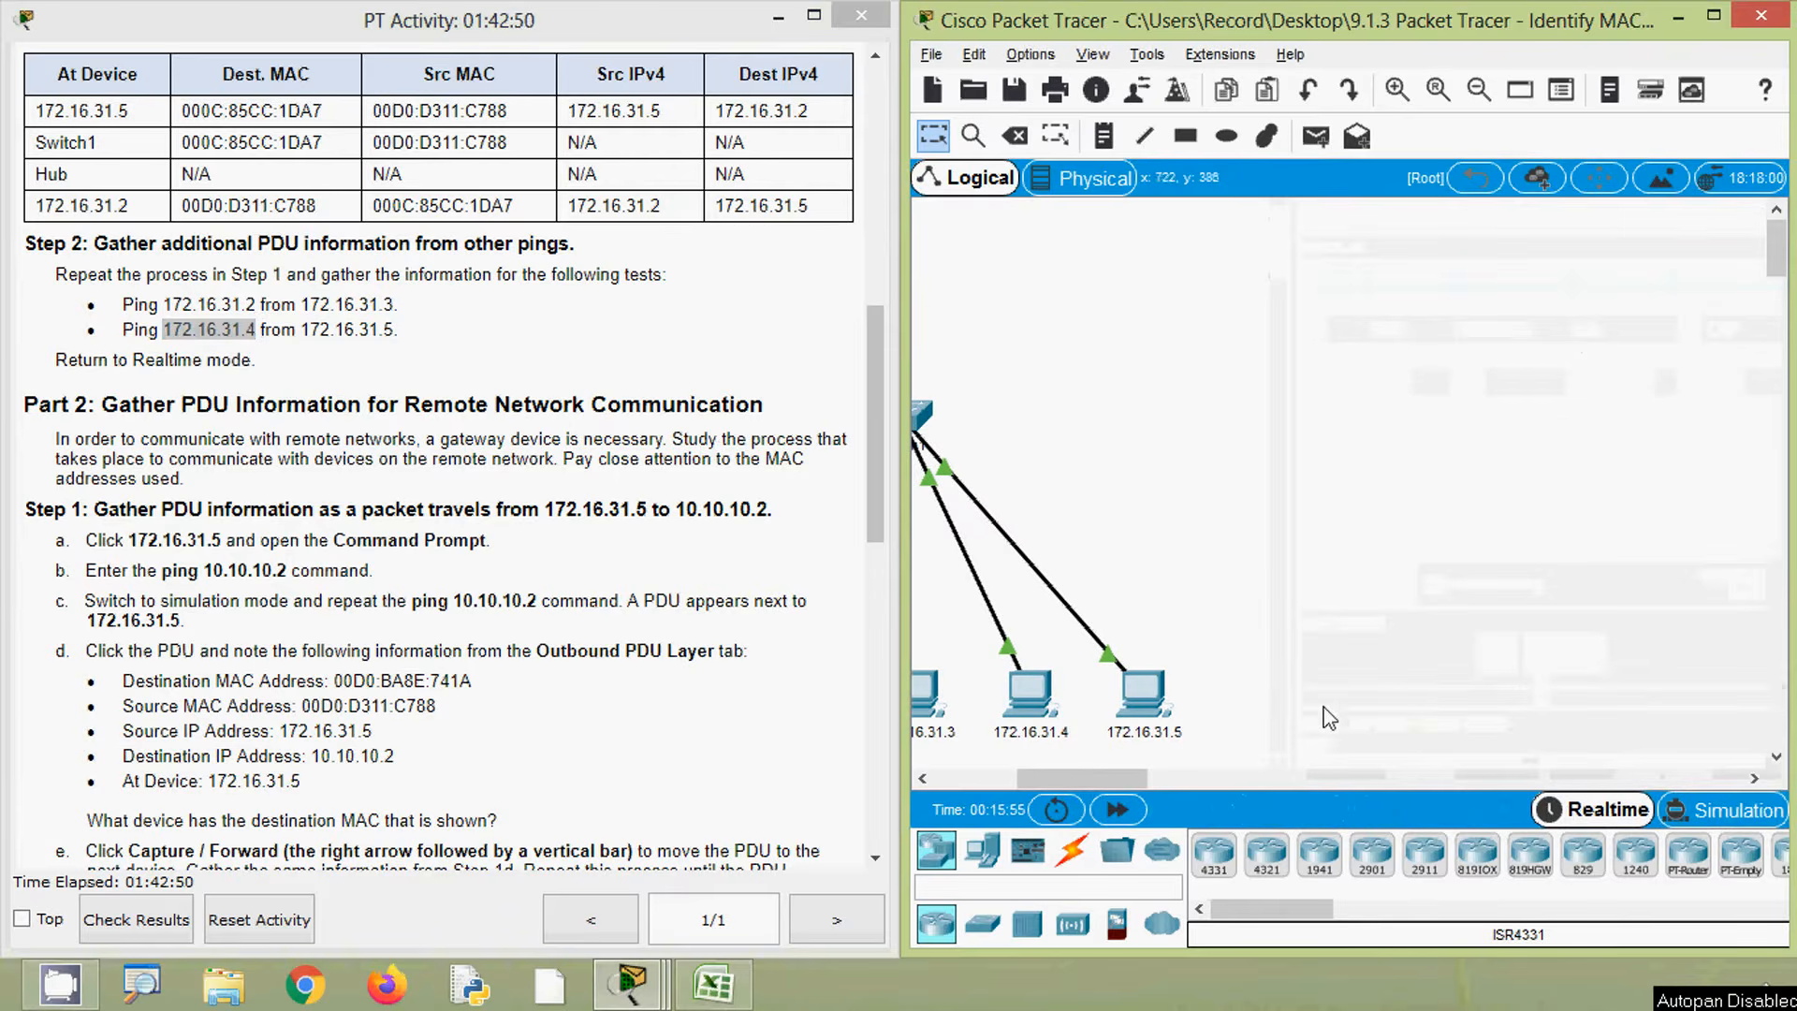
{"action": "mouse_move", "coordinate": [1173, 733]}
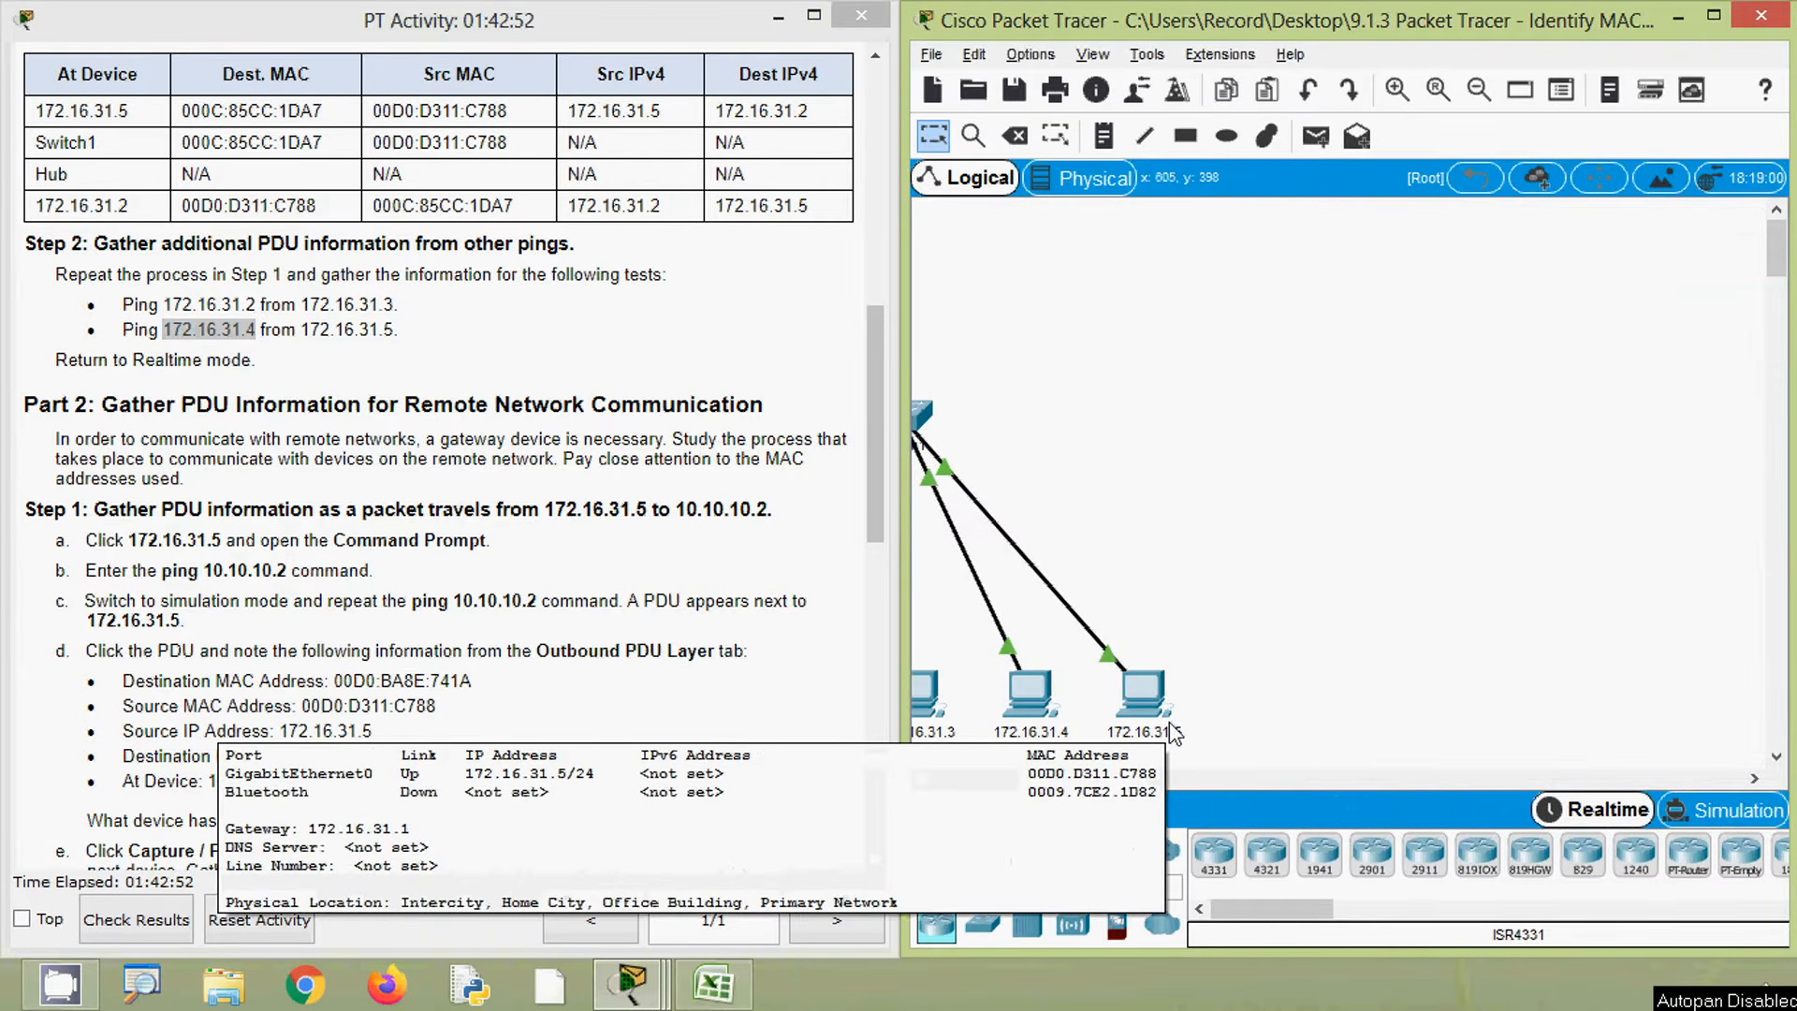
{"action": "left_click", "coordinate": [1145, 697]}
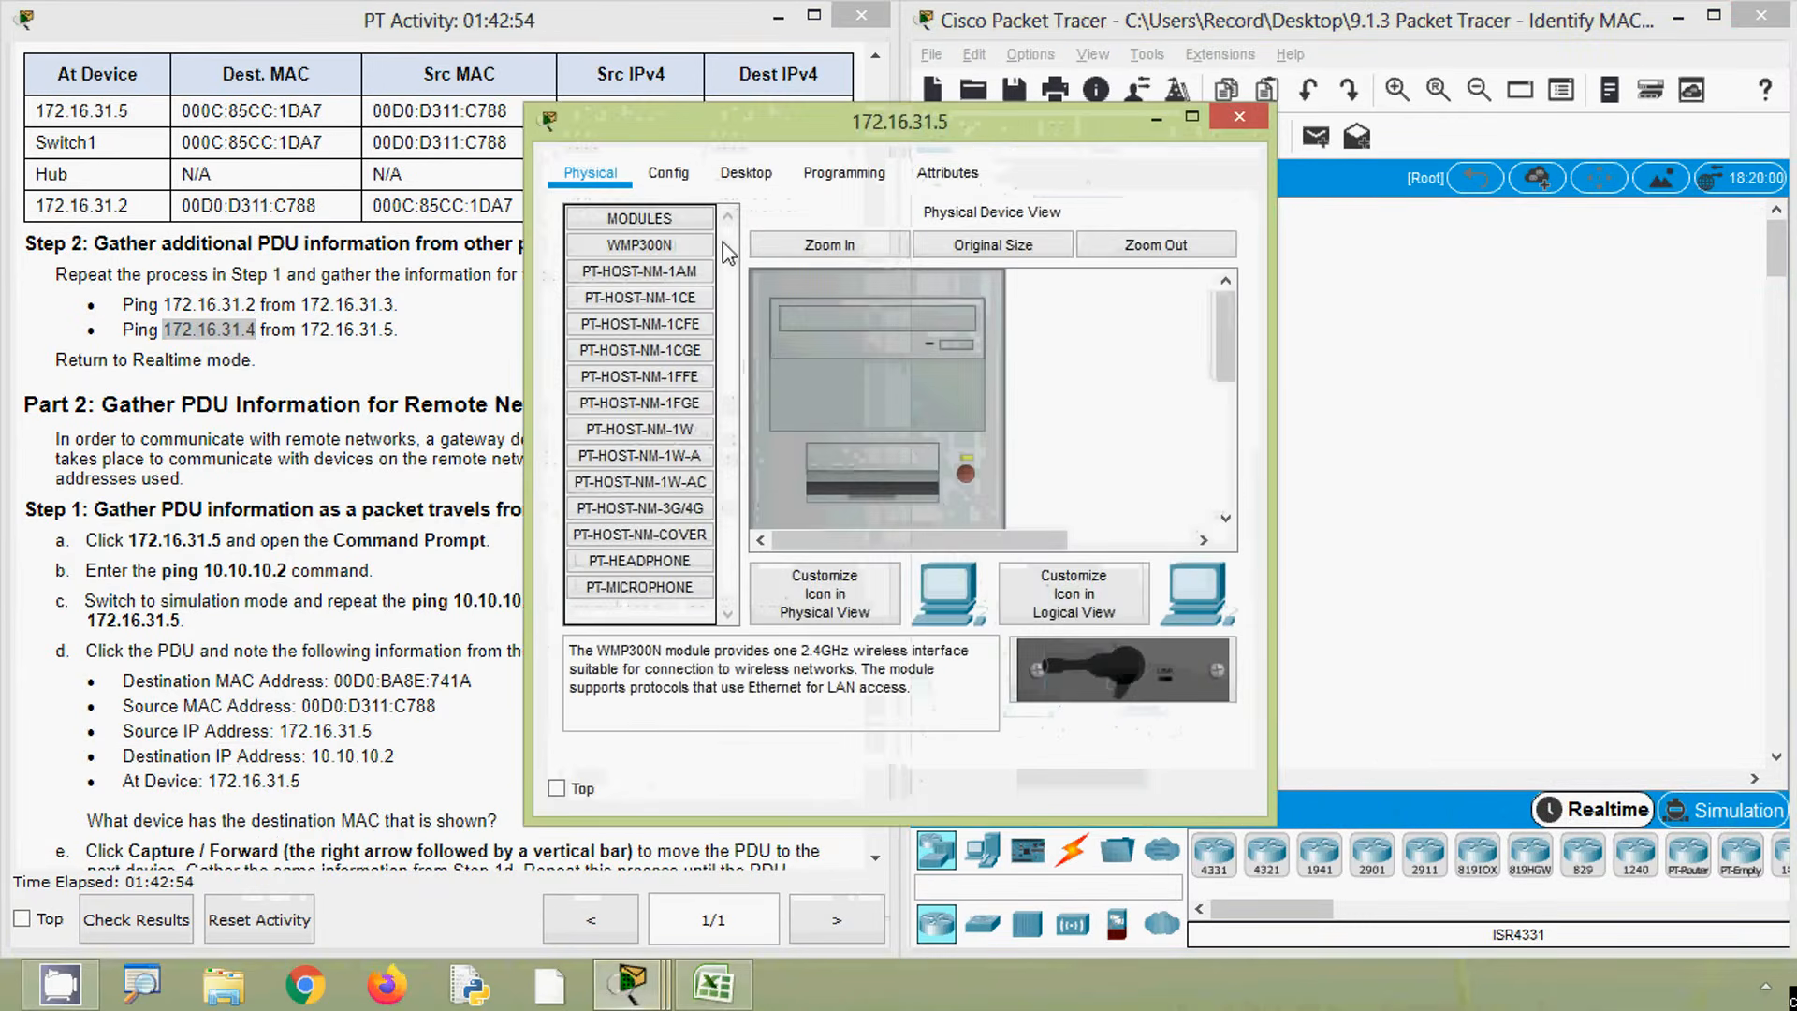
{"action": "left_click", "coordinate": [746, 172]}
{"action": "left_click", "coordinate": [1058, 323]}
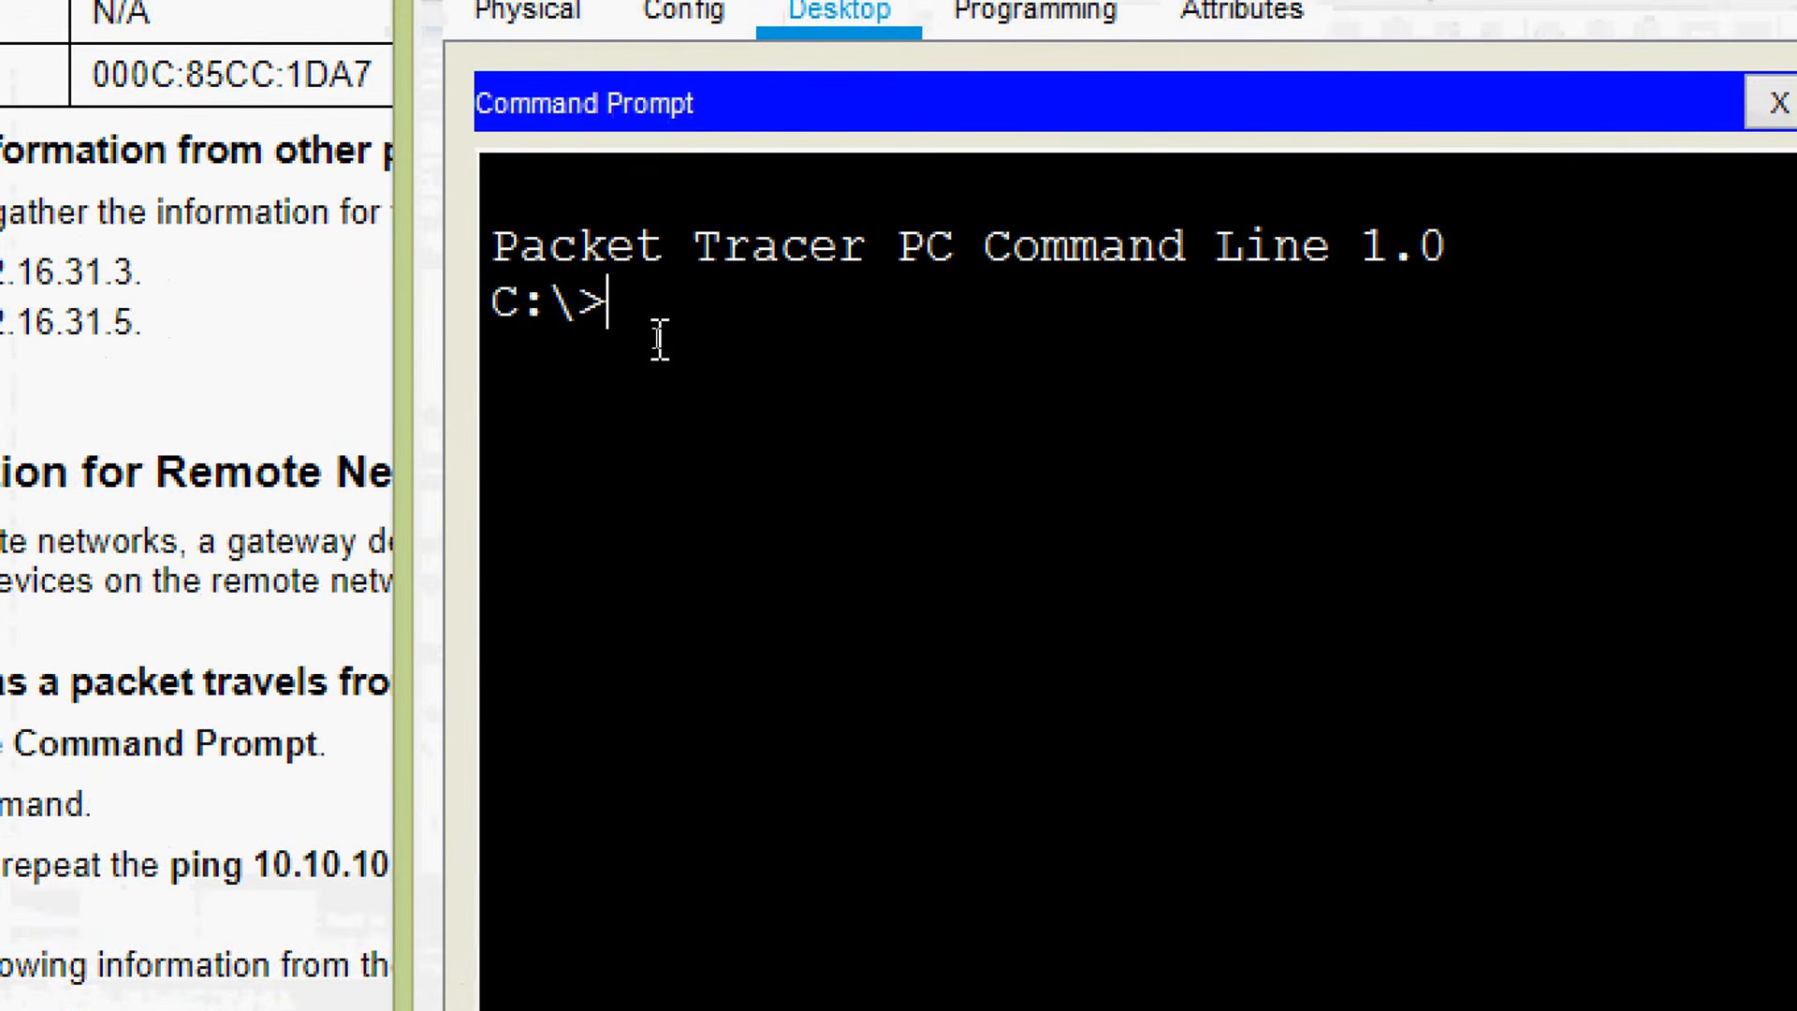
{"action": "type", "text": "ping"}
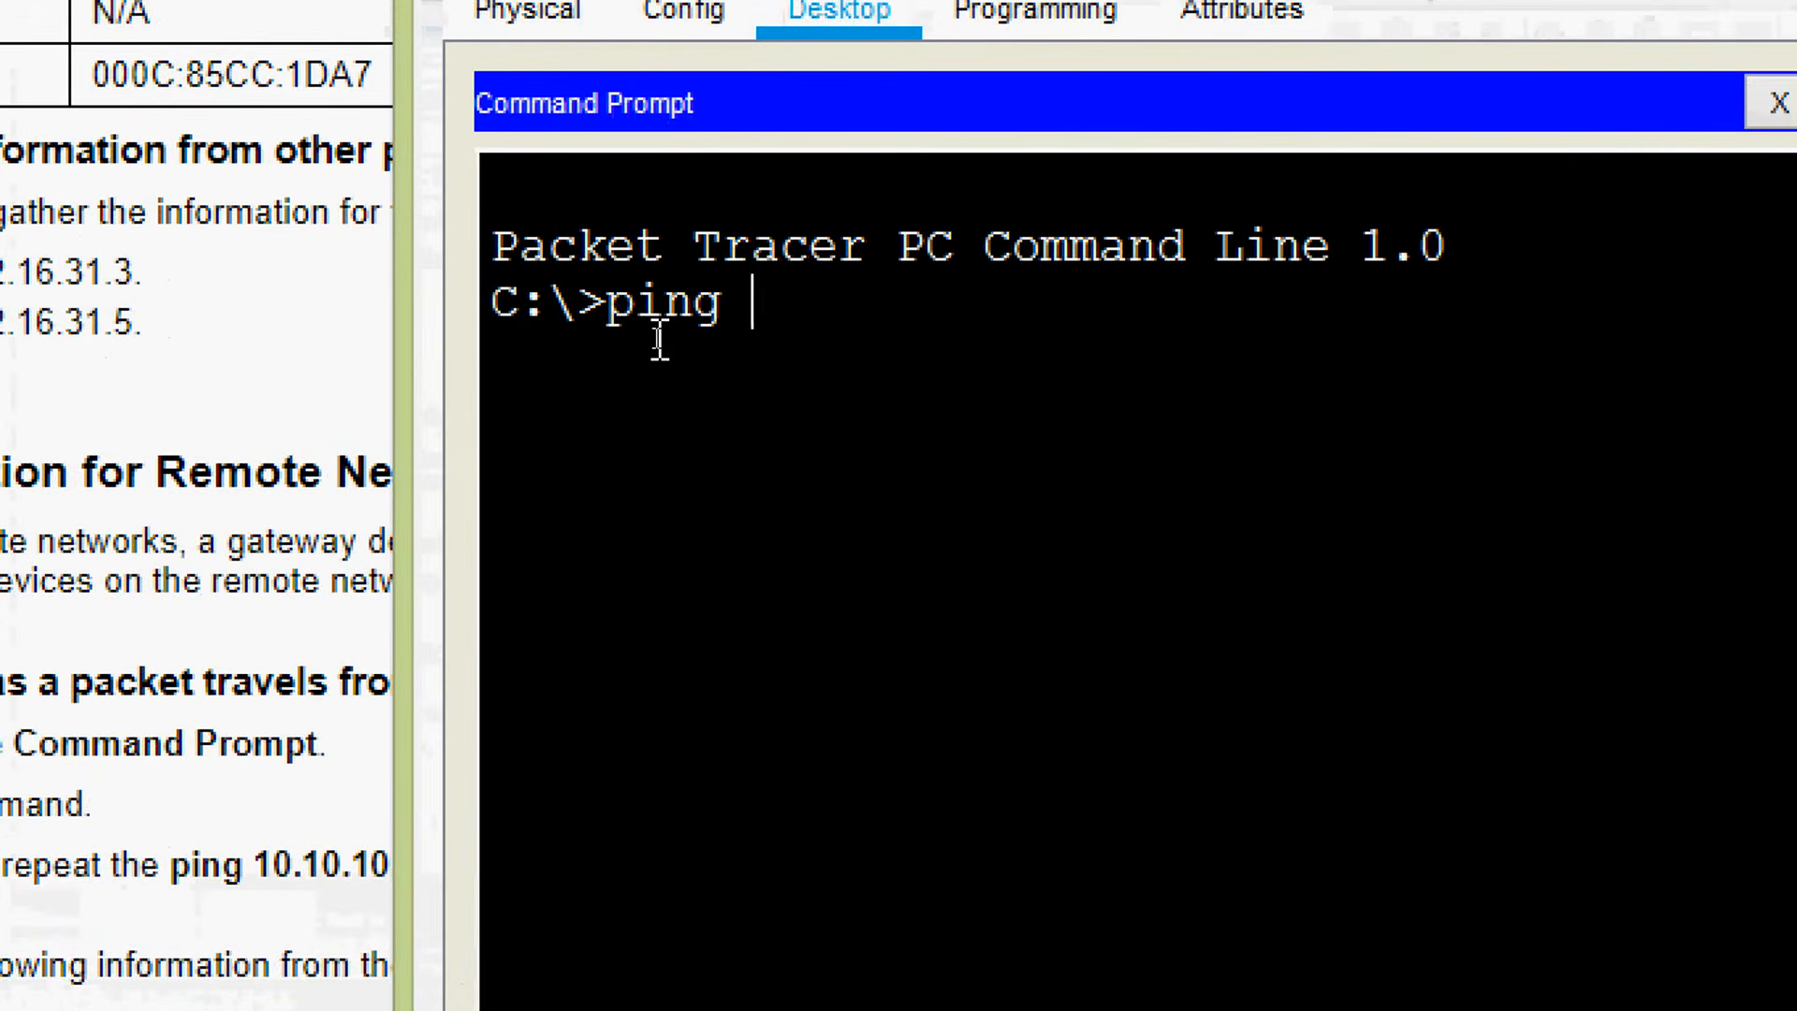
{"action": "right_click", "coordinate": [760, 307]}
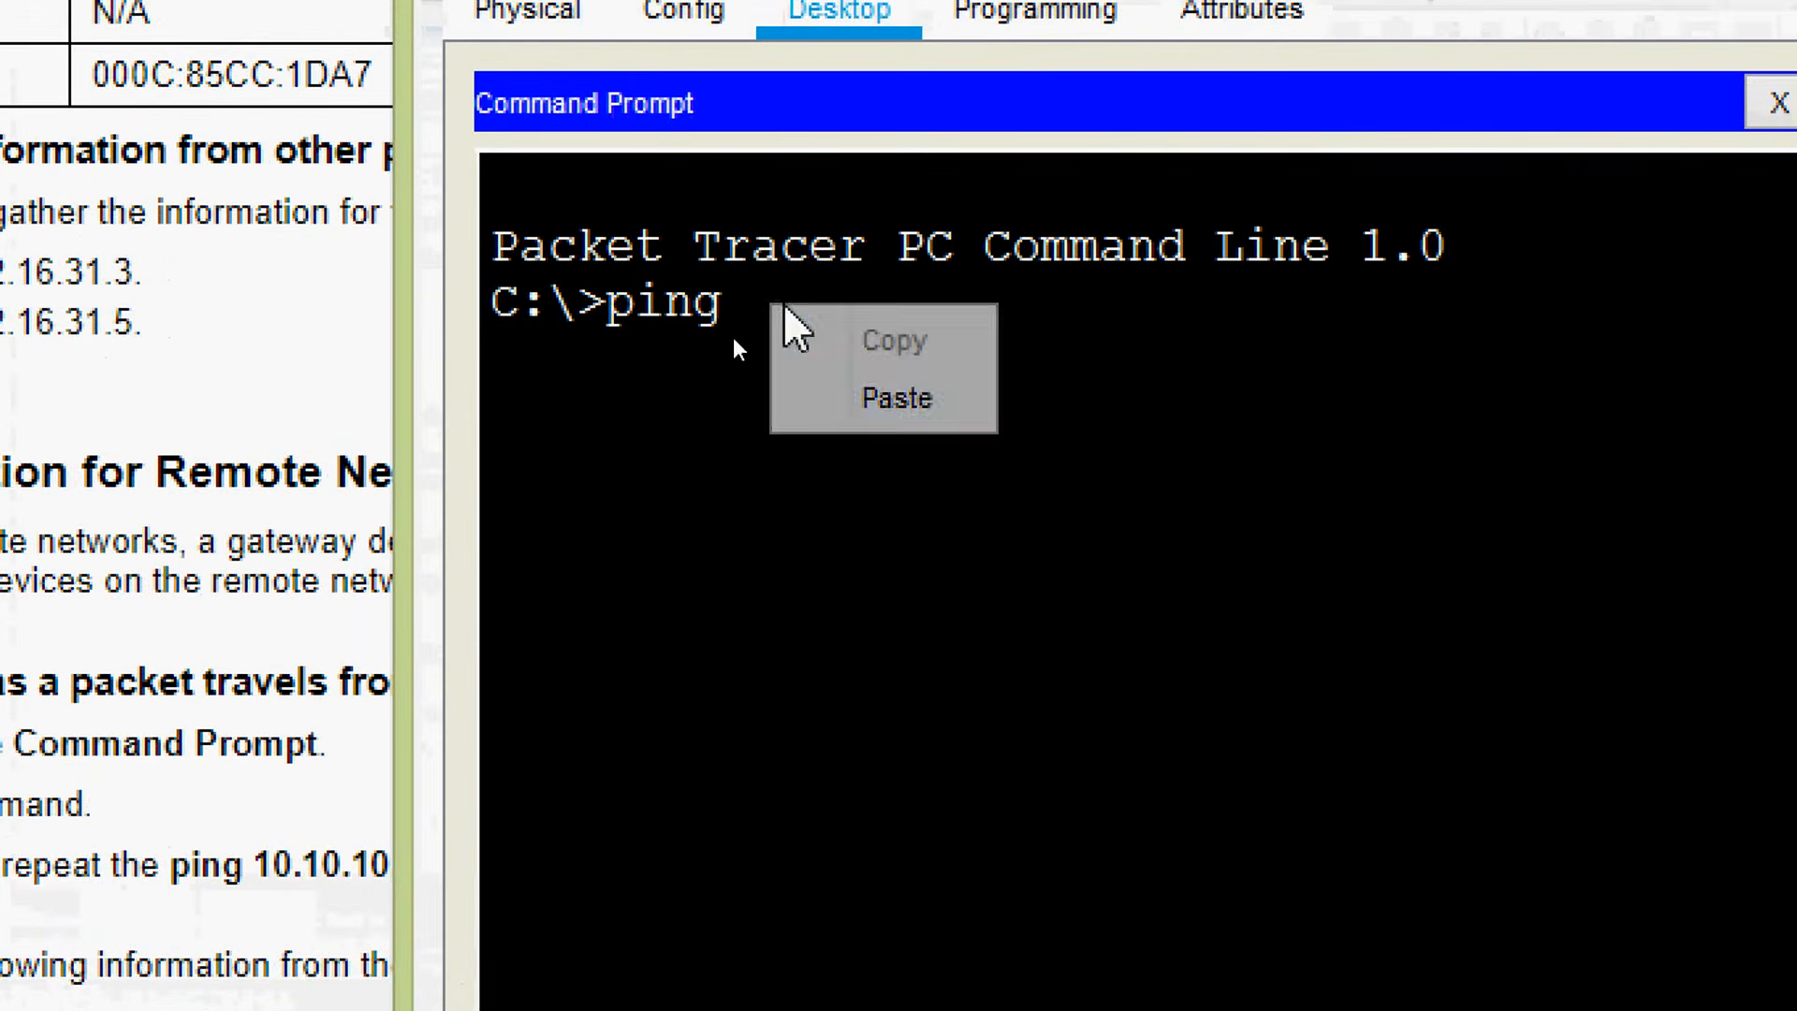
{"action": "left_click", "coordinate": [840, 404]}
{"action": "key", "text": "Return"}
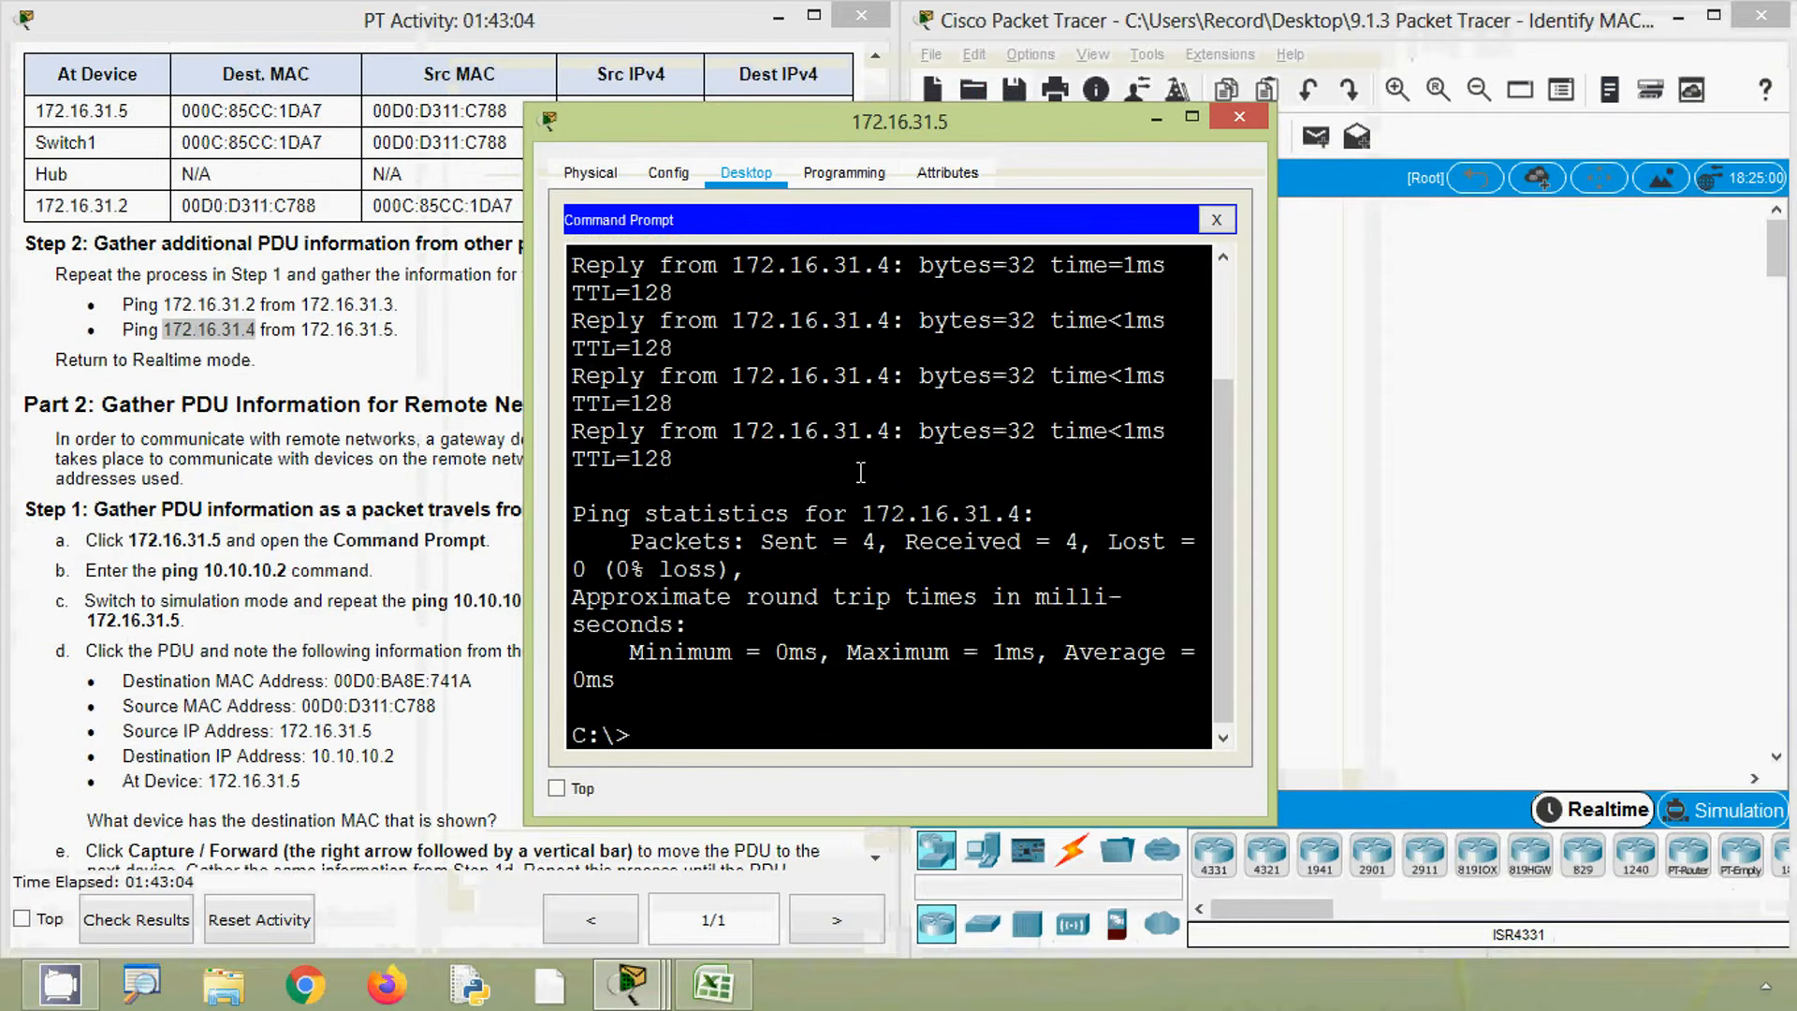
- Switch to Simulation mode and rerun ping 172.16.31.4 from the 172.16.31.5 Command Prompt
{"action": "left_click", "coordinate": [1431, 604]}
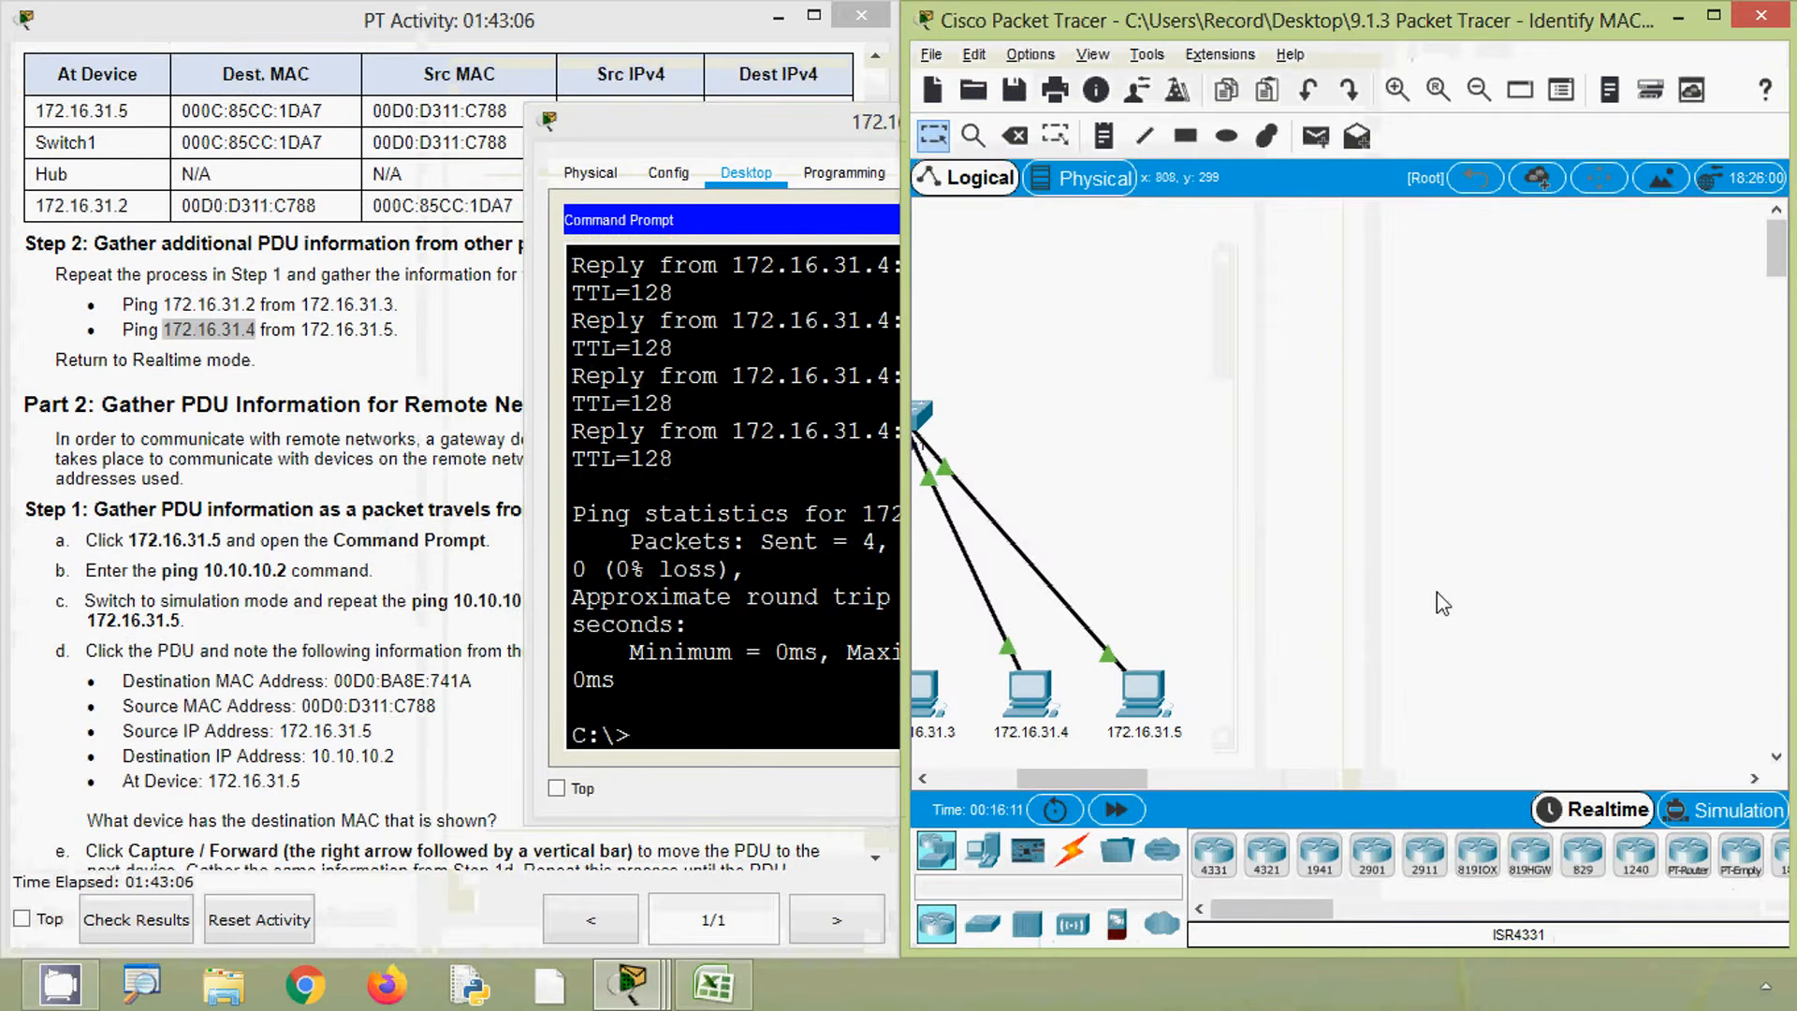
{"action": "left_click", "coordinate": [1727, 811]}
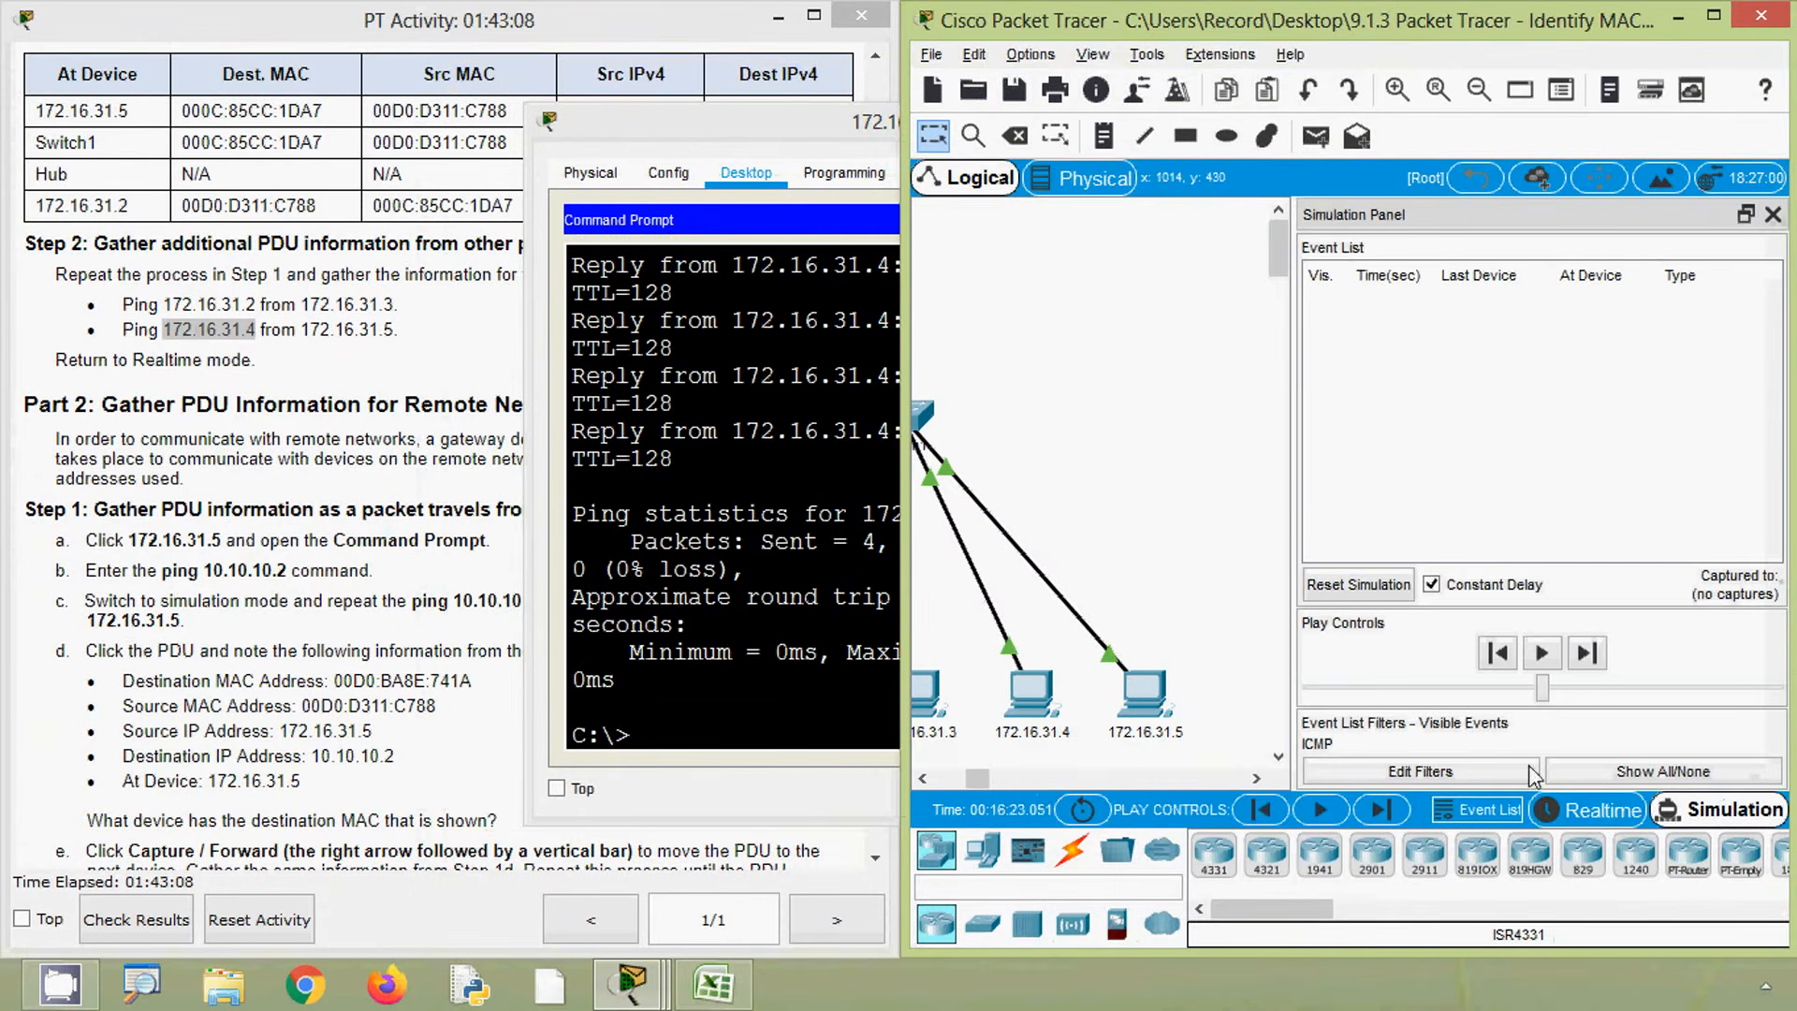
{"action": "left_click", "coordinate": [743, 546]}
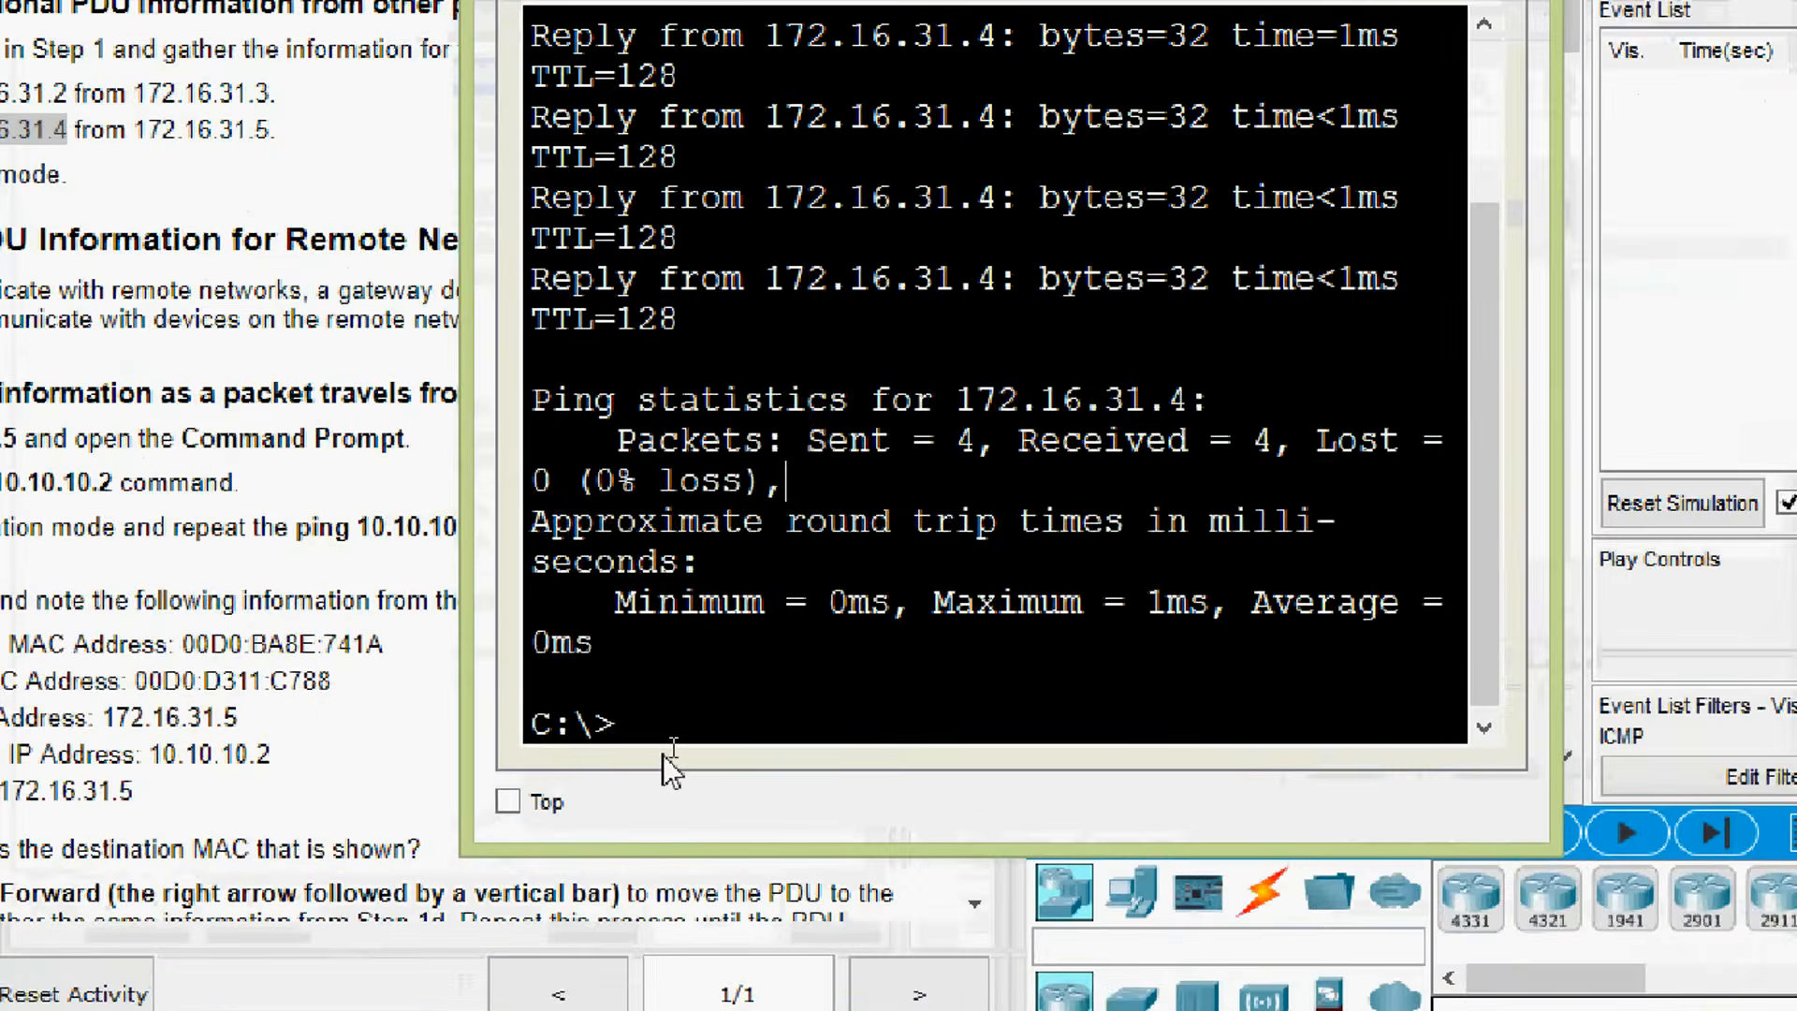
{"action": "left_click", "coordinate": [673, 734]}
{"action": "key", "text": "Up"}
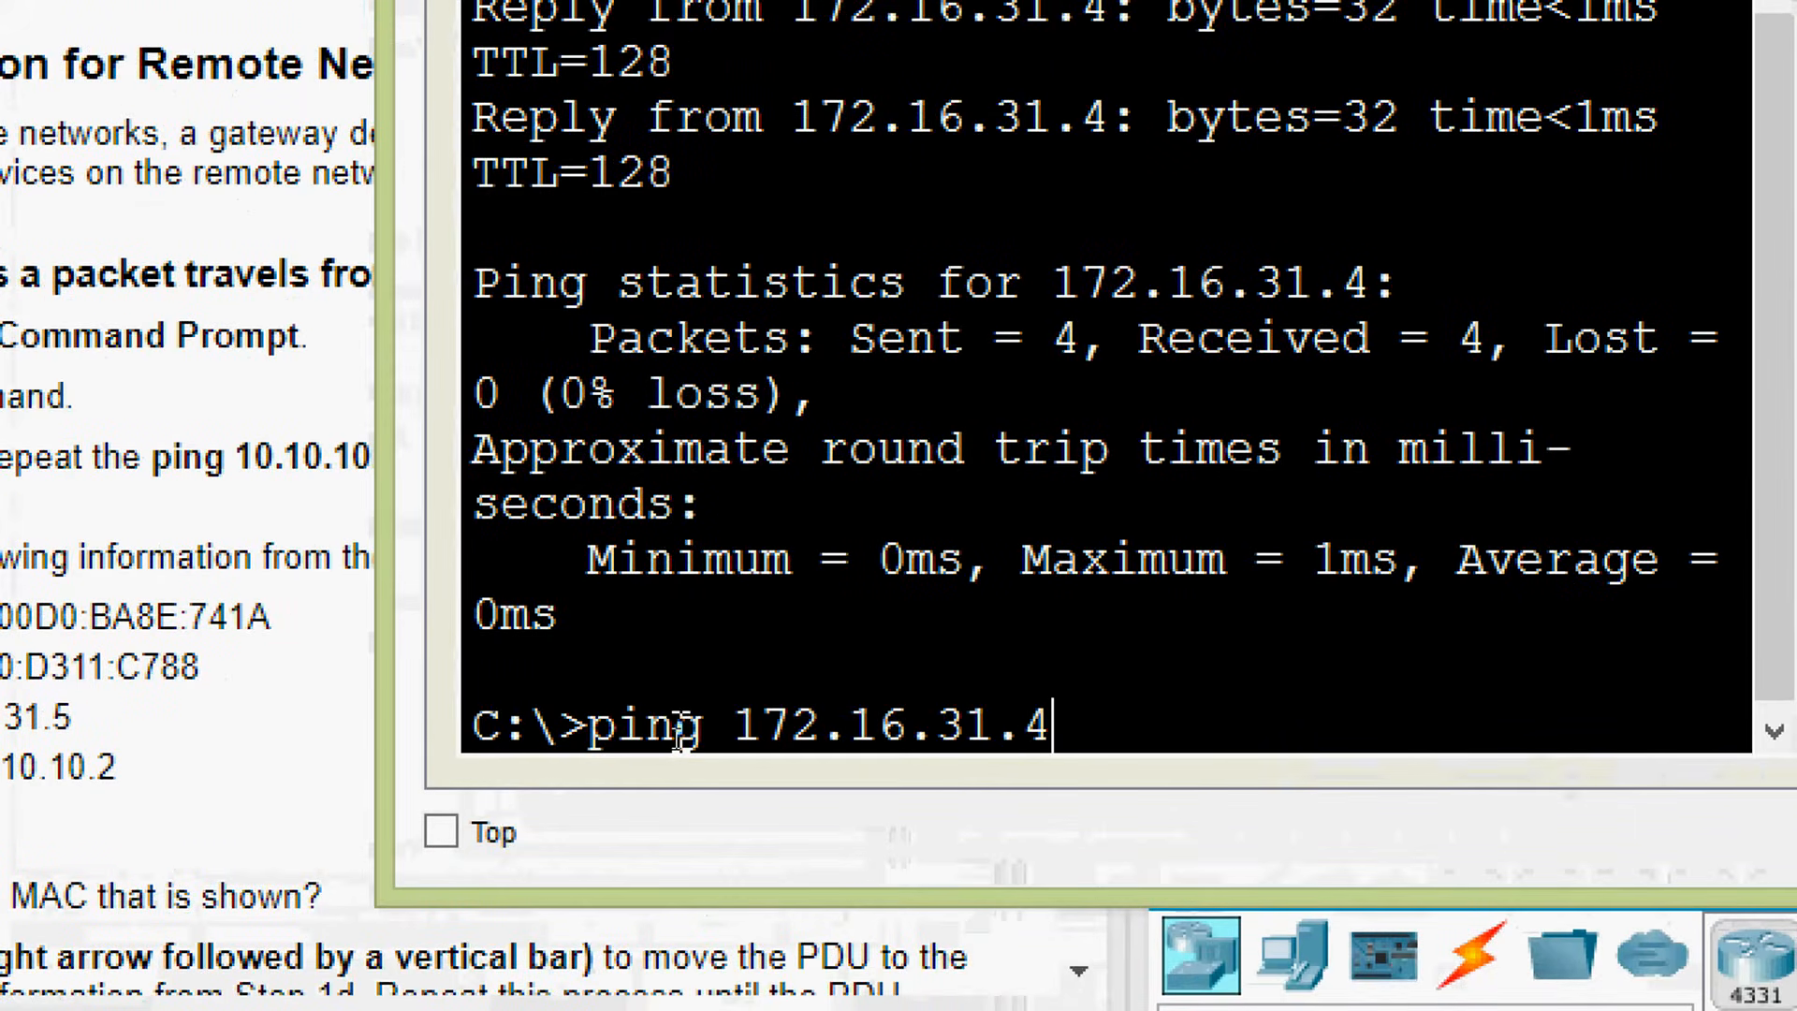
{"action": "key", "text": "Return"}
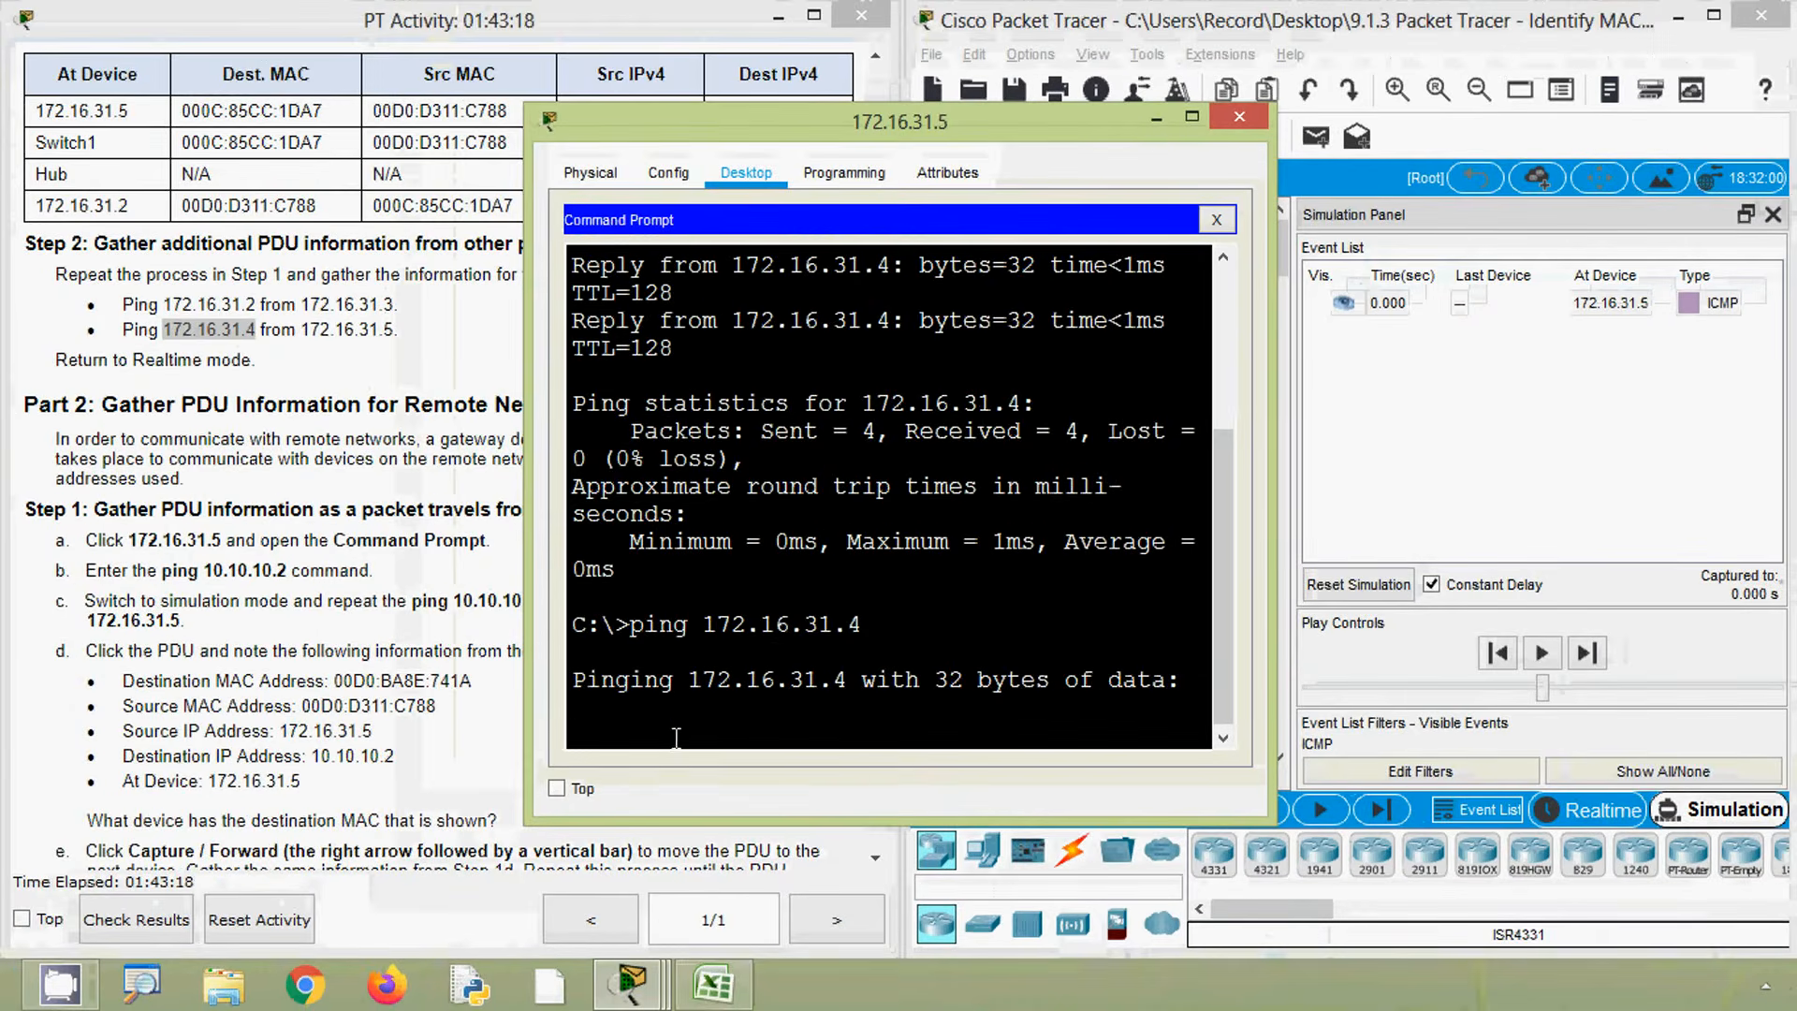
- Close the 172.16.31.5 PC window and open the PDU information for the envelope at 172.16.31.5
{"action": "left_click", "coordinate": [1144, 122]}
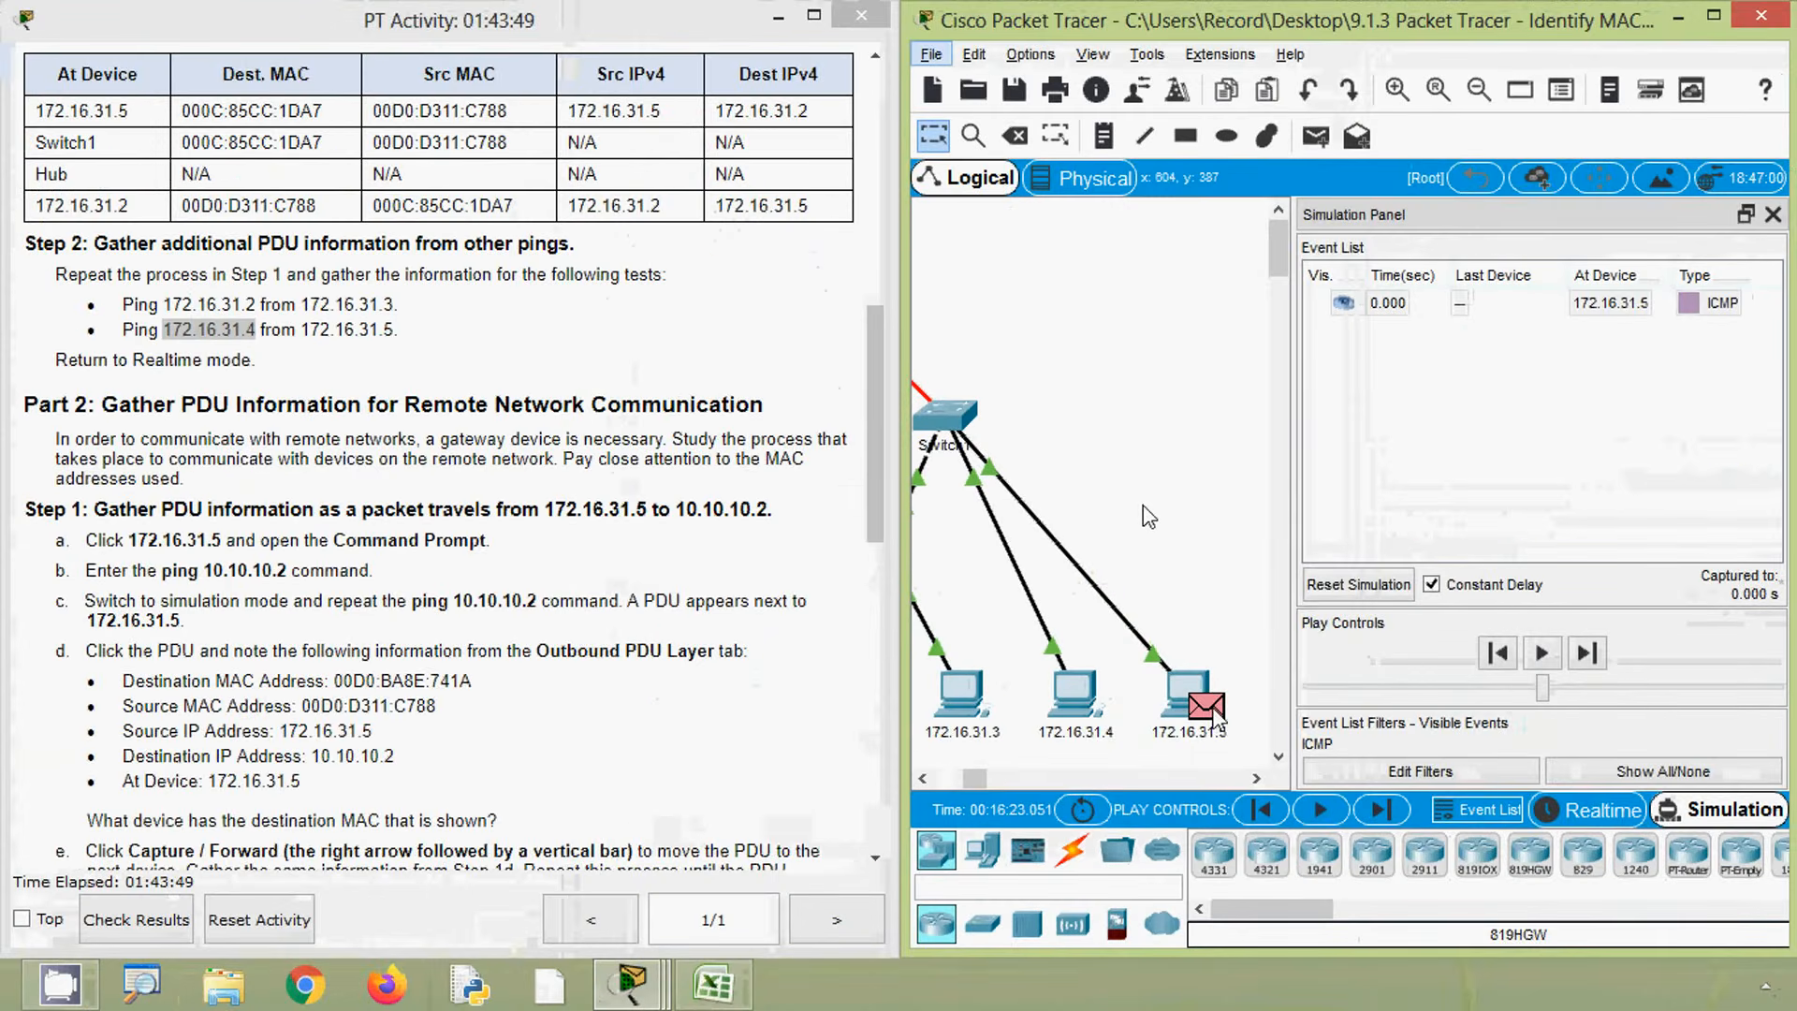
{"action": "left_click", "coordinate": [1217, 717]}
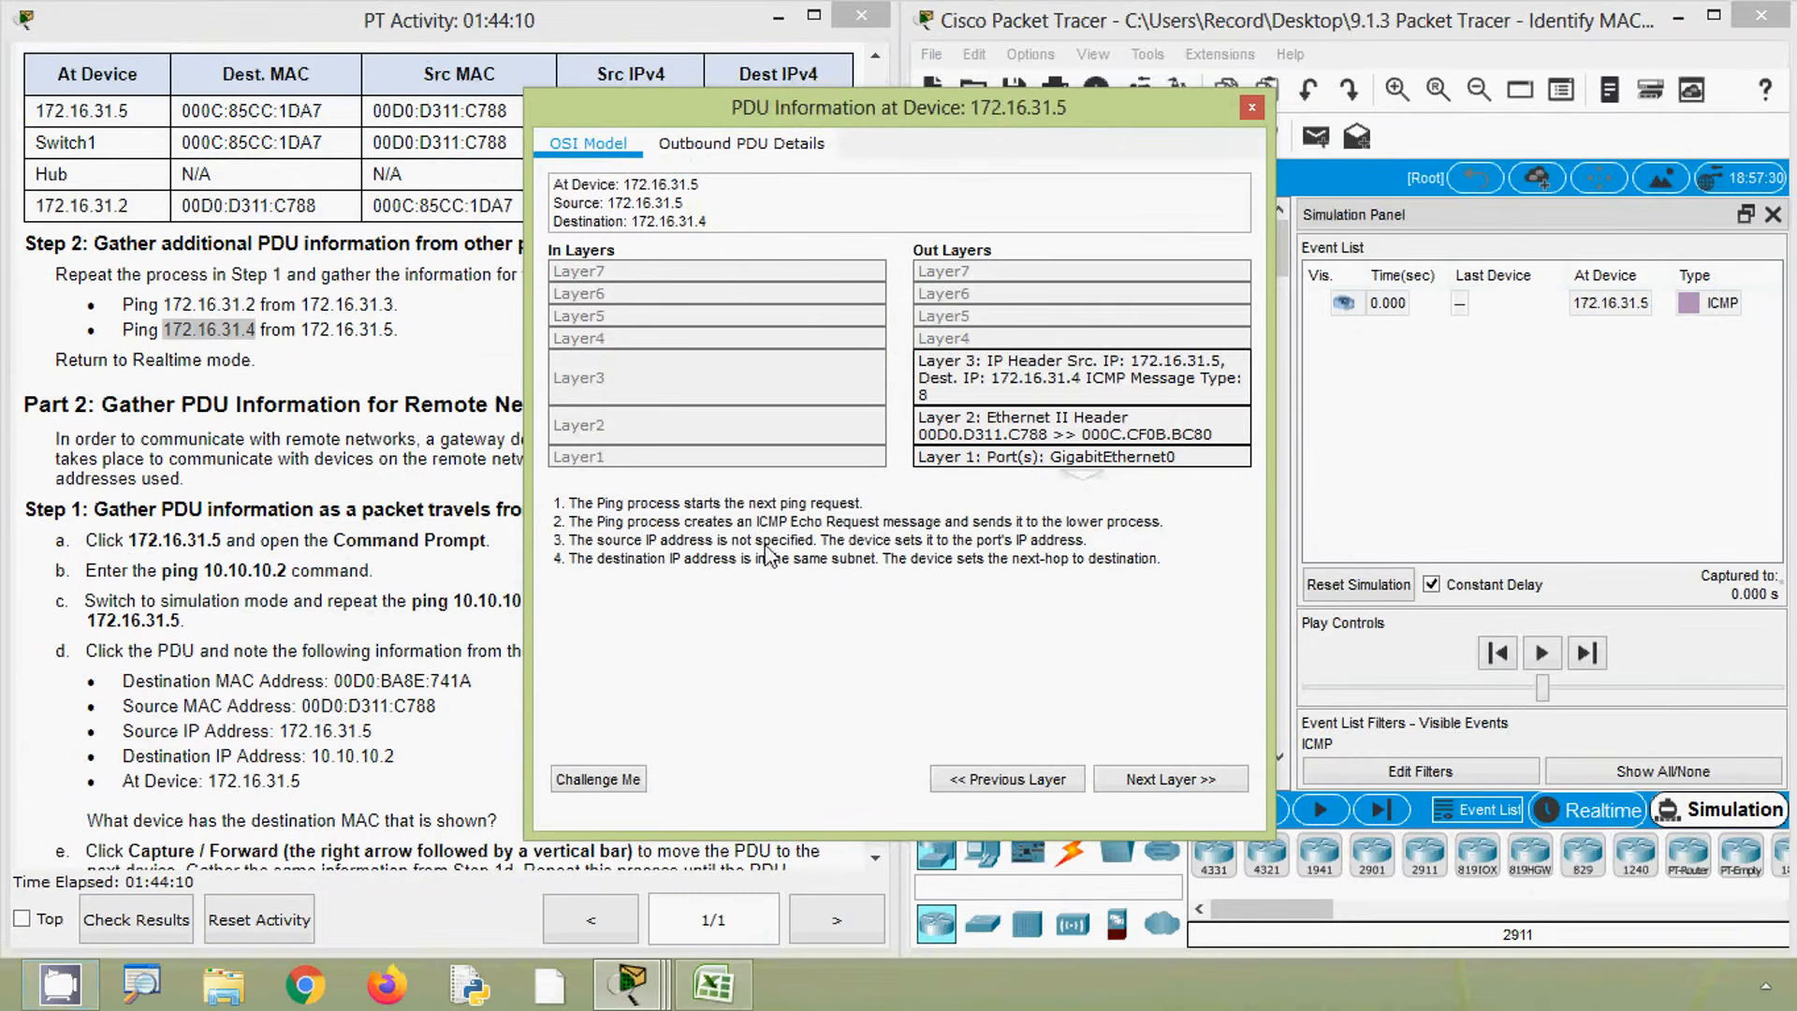
- Enter 172.16.31.5 as the At Device in the first row of the third table in the spreadsheet
{"action": "left_click", "coordinate": [716, 984]}
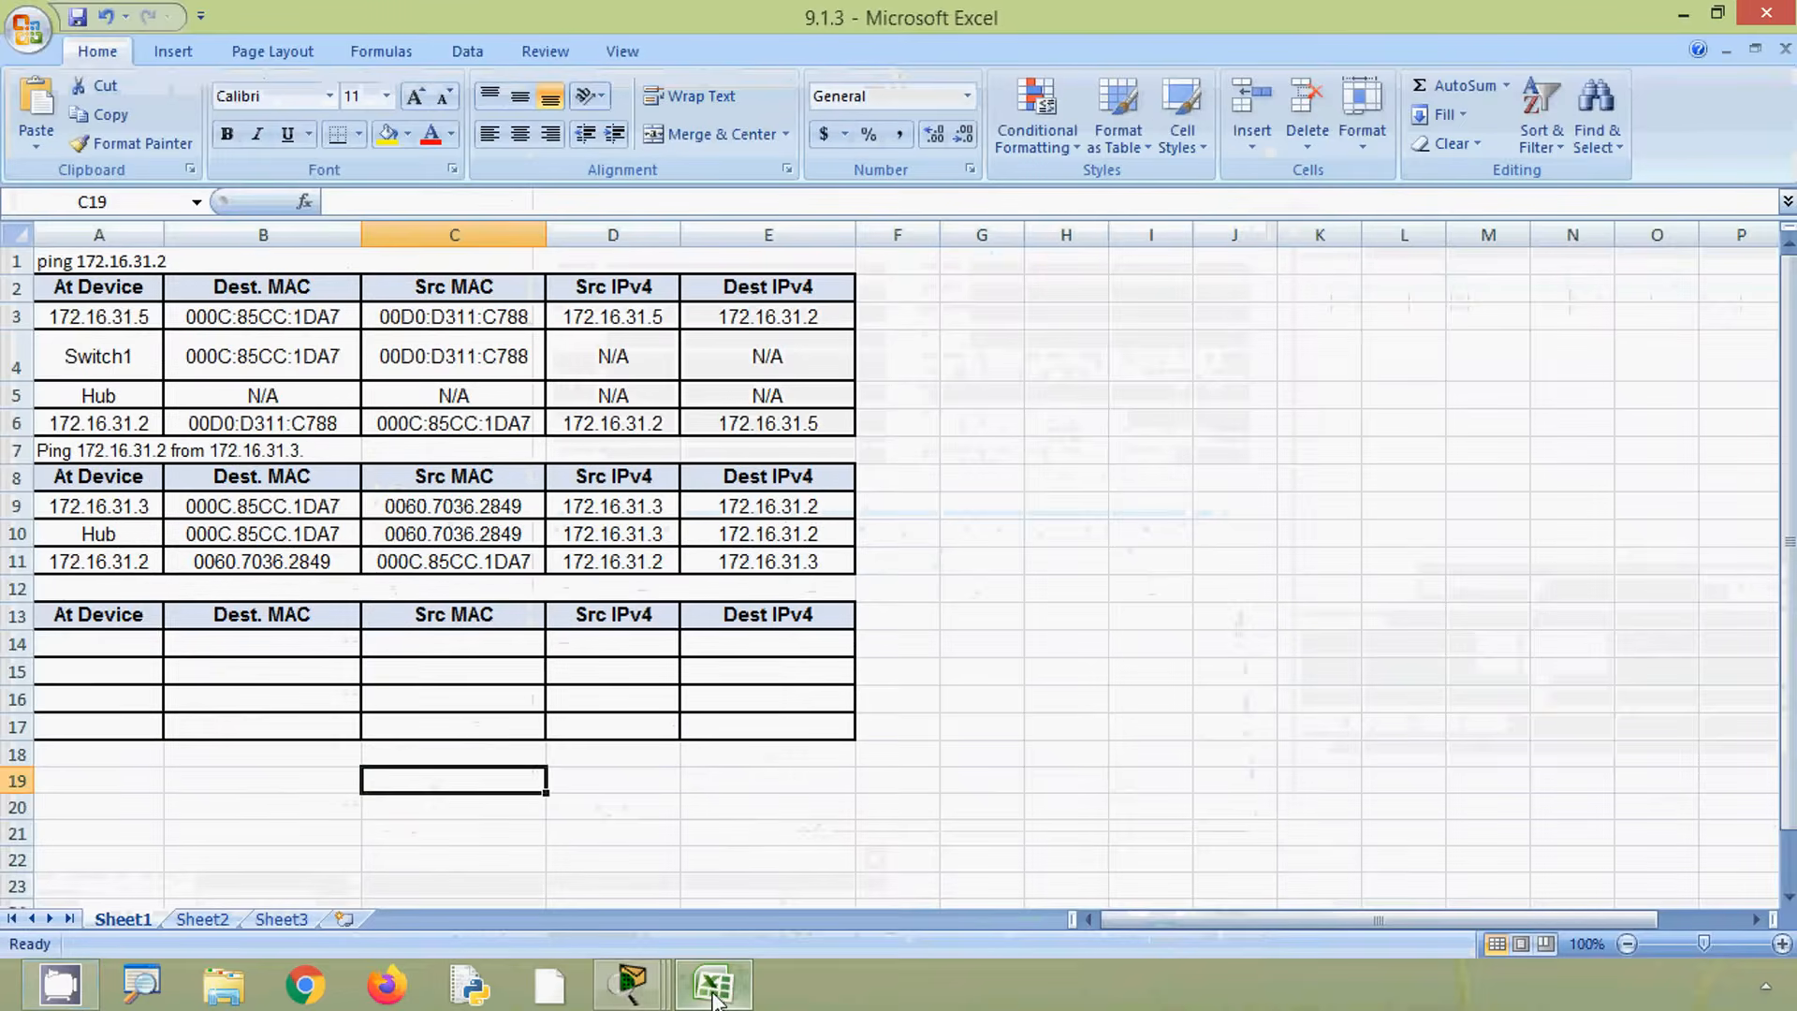
{"action": "left_click", "coordinate": [125, 645]}
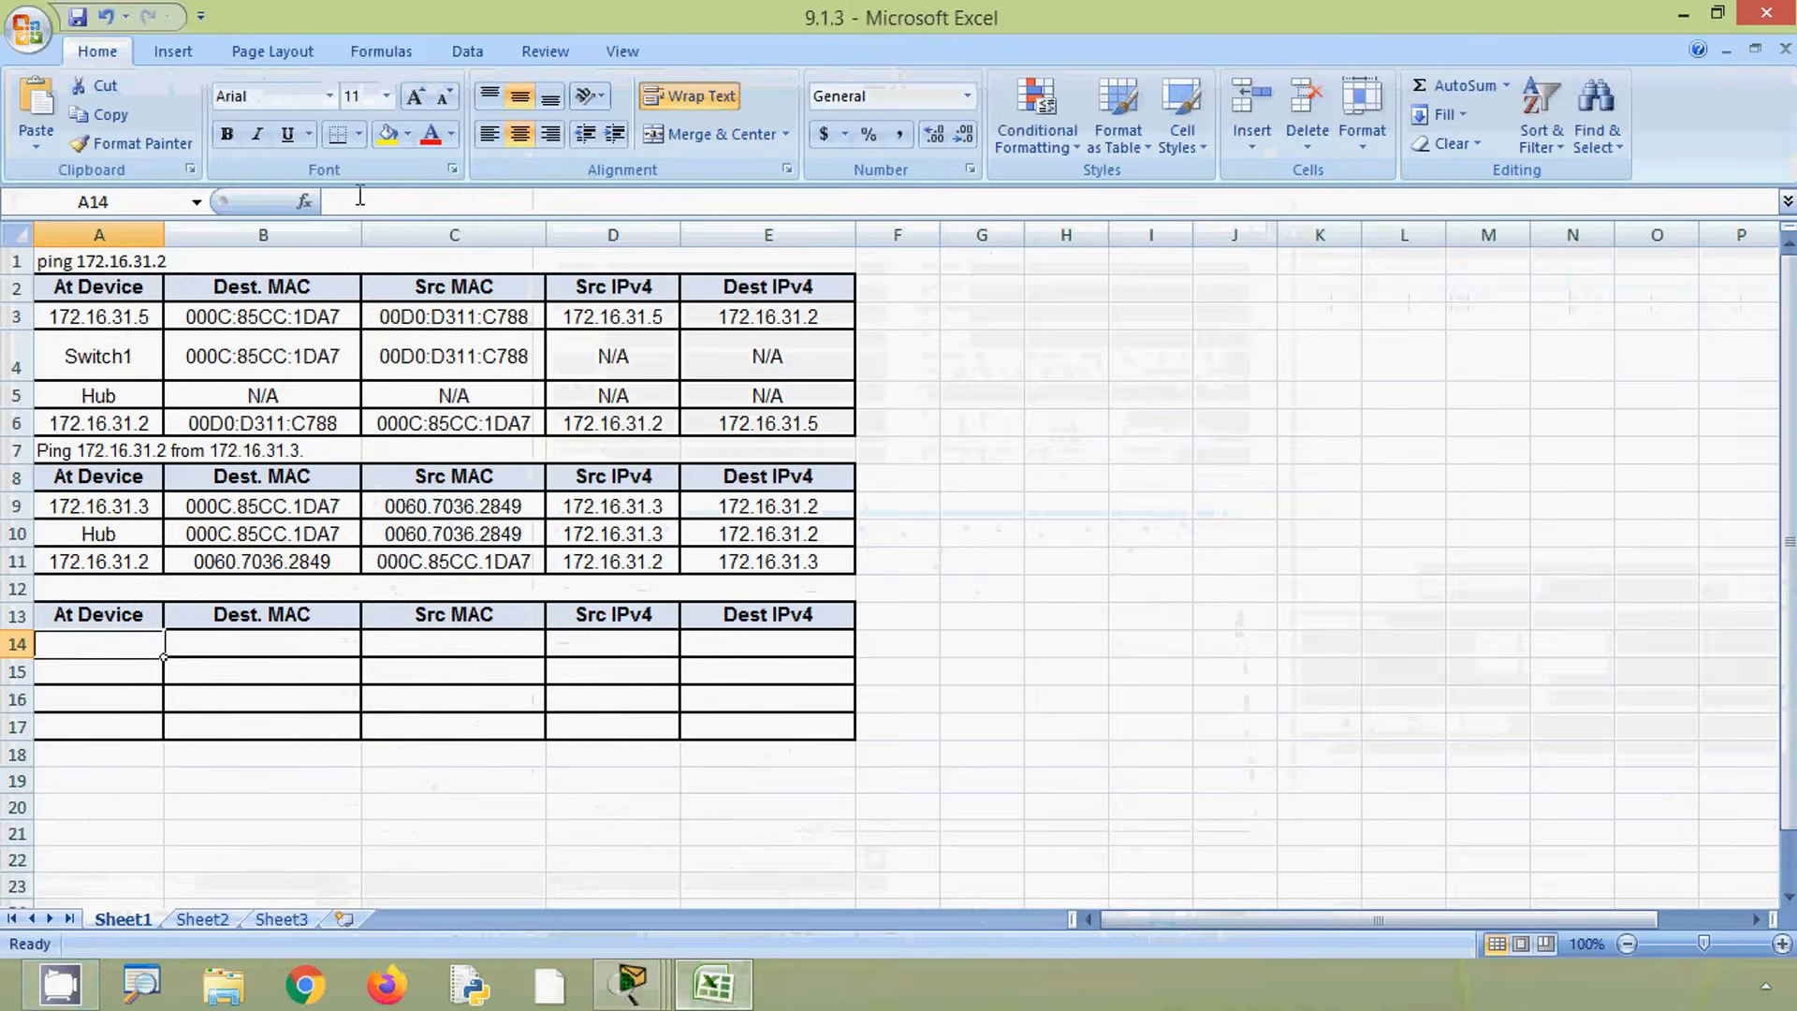
{"action": "type", "text": "172.16.31.4"}
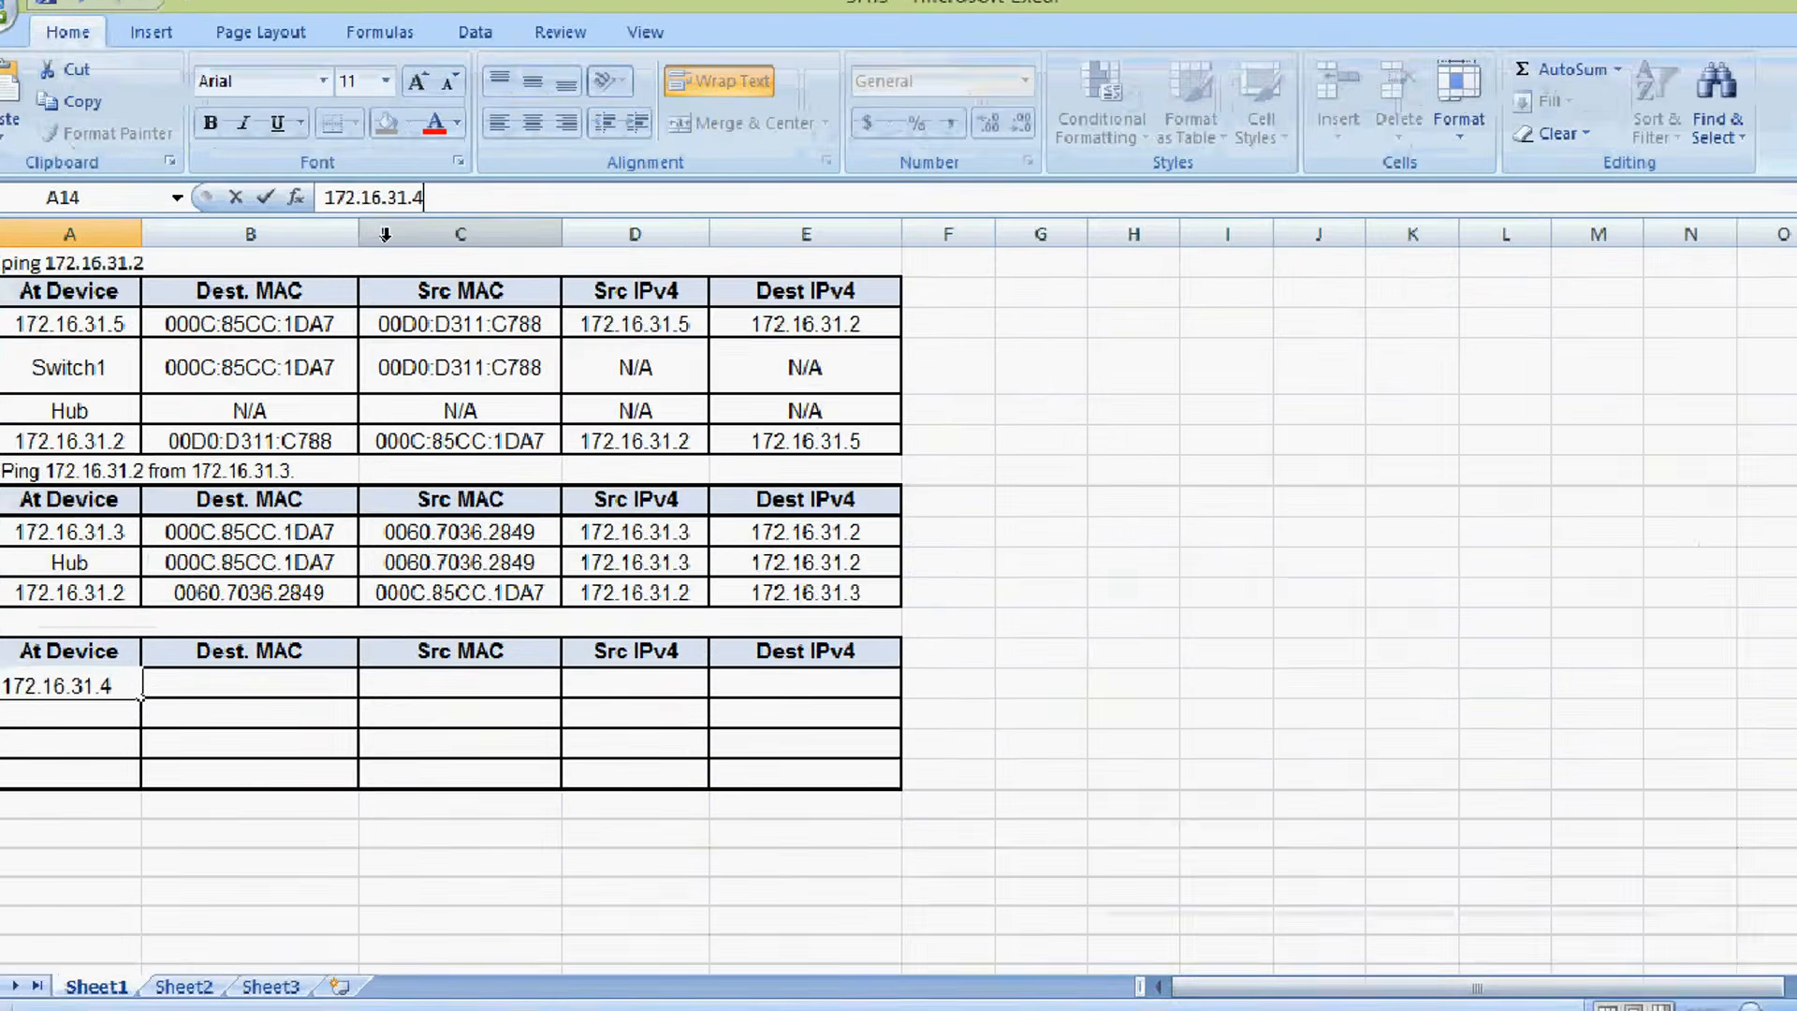
{"action": "key", "text": "BackSpace"}
{"action": "type", "text": "5"}
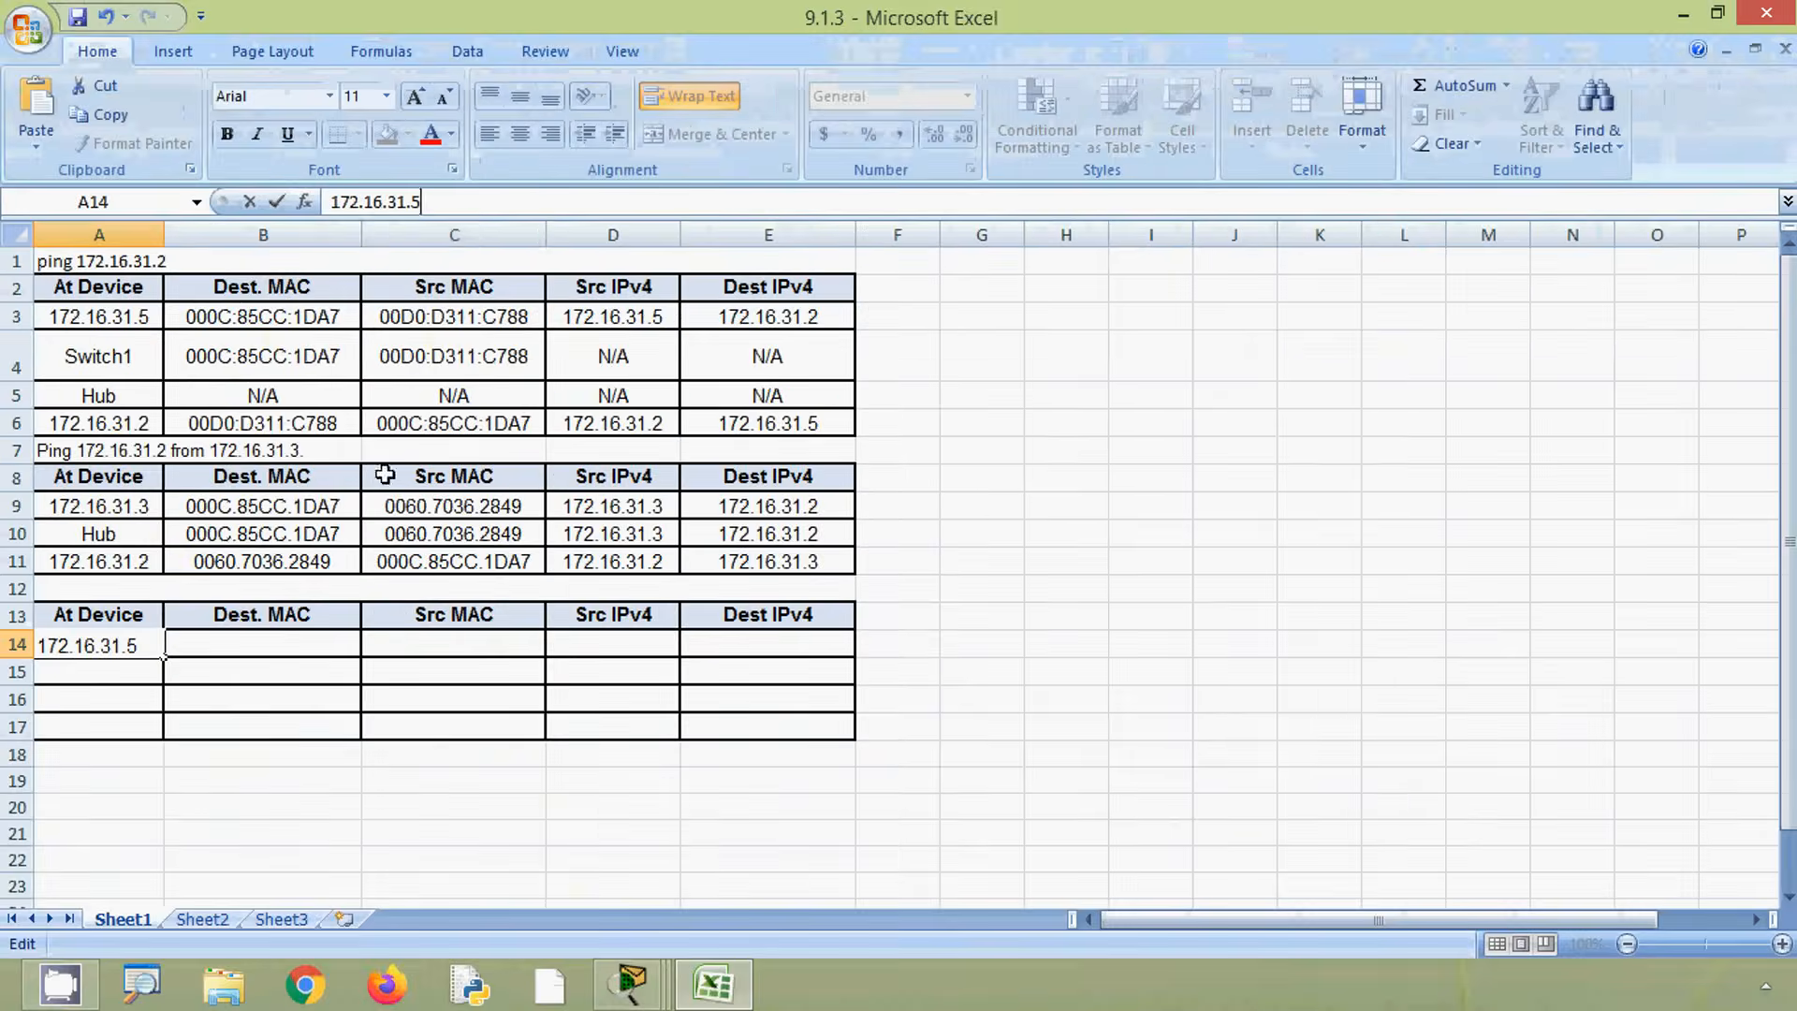
{"action": "left_click", "coordinate": [305, 642]}
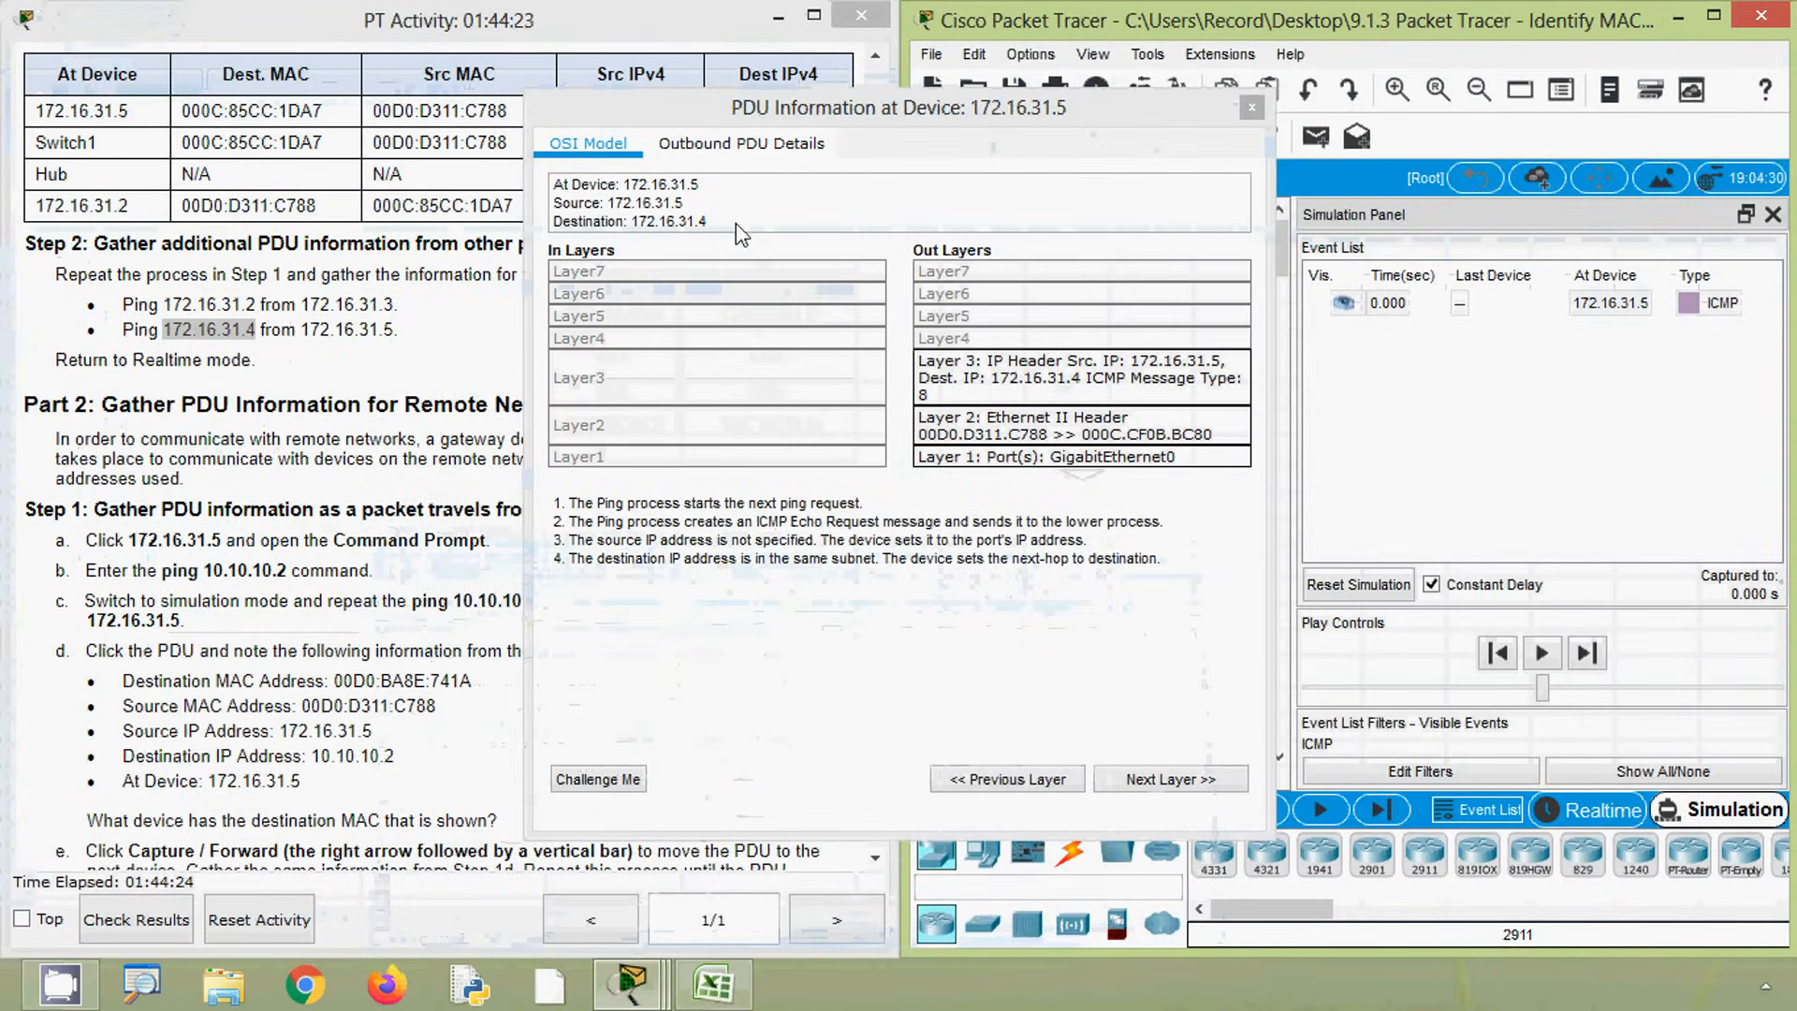
- Copy the outbound PDU's destination MAC 000C.CF0B.BC80 into the Dest. MAC cell of row 14
{"action": "left_click", "coordinate": [740, 146]}
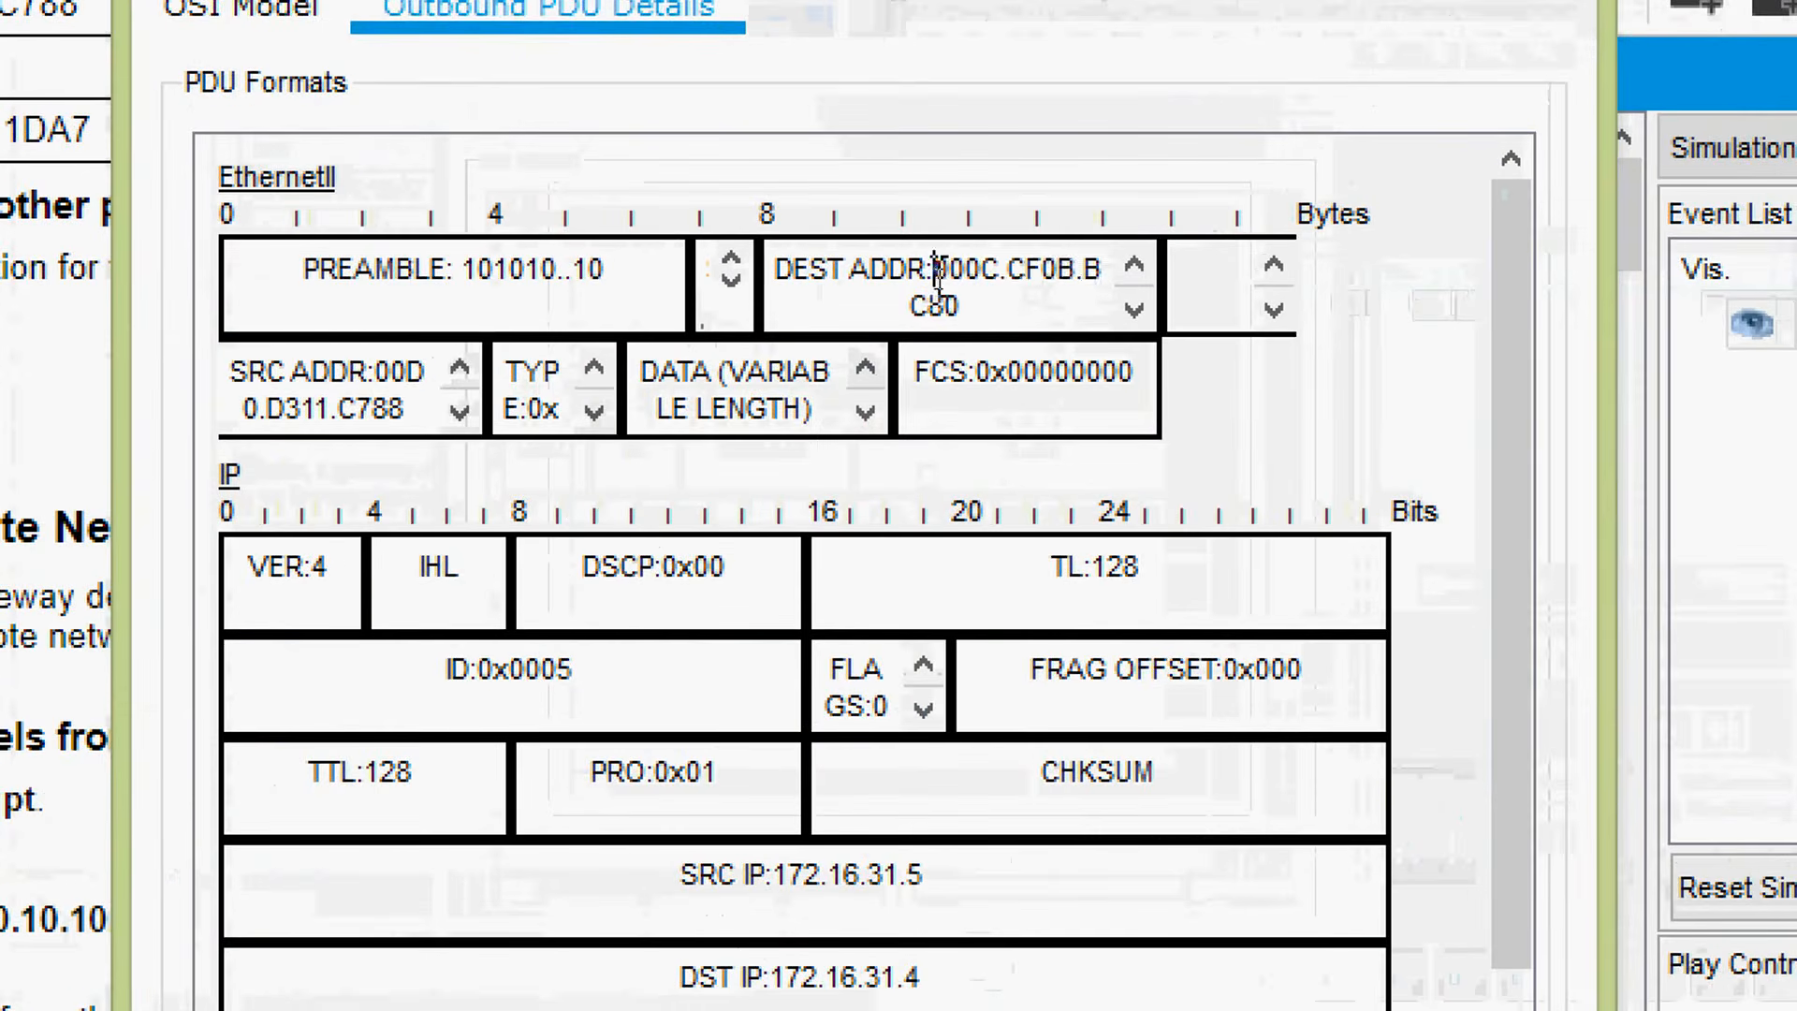
{"action": "left_click_drag", "start_coordinate": [936, 273], "coordinate": [967, 312]}
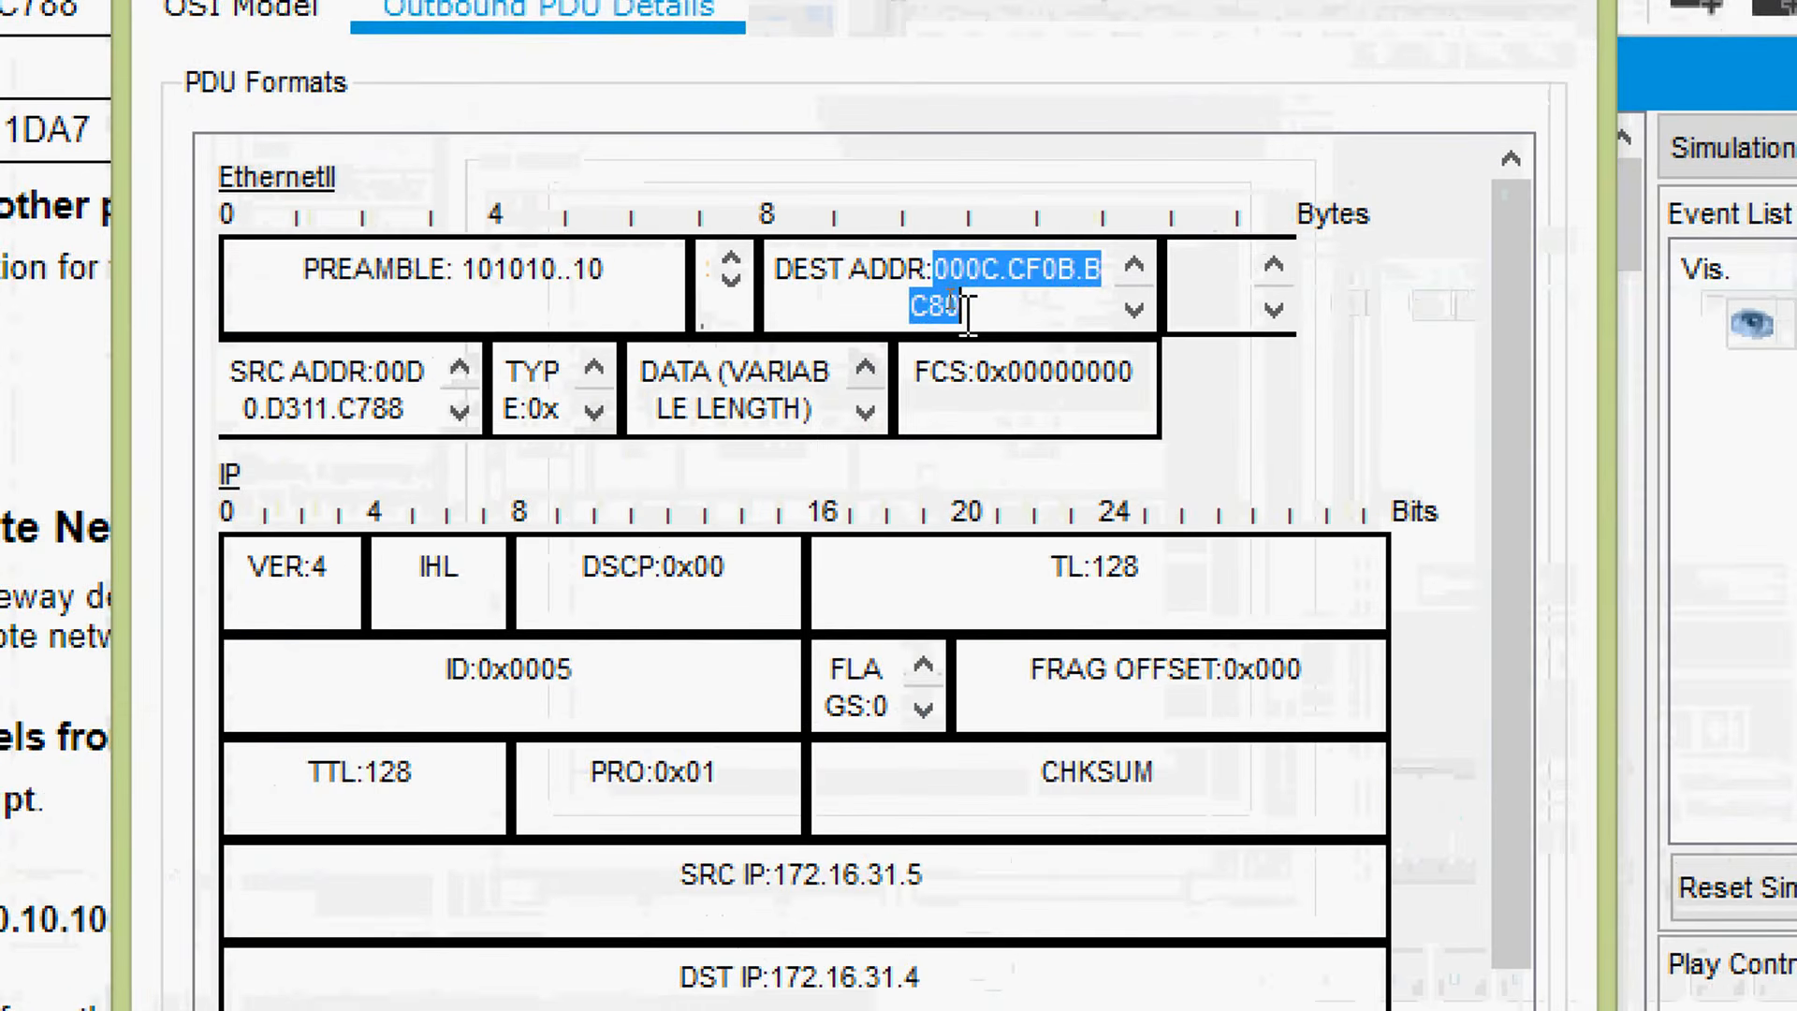
{"action": "right_click", "coordinate": [964, 286]}
{"action": "left_click", "coordinate": [1029, 301]}
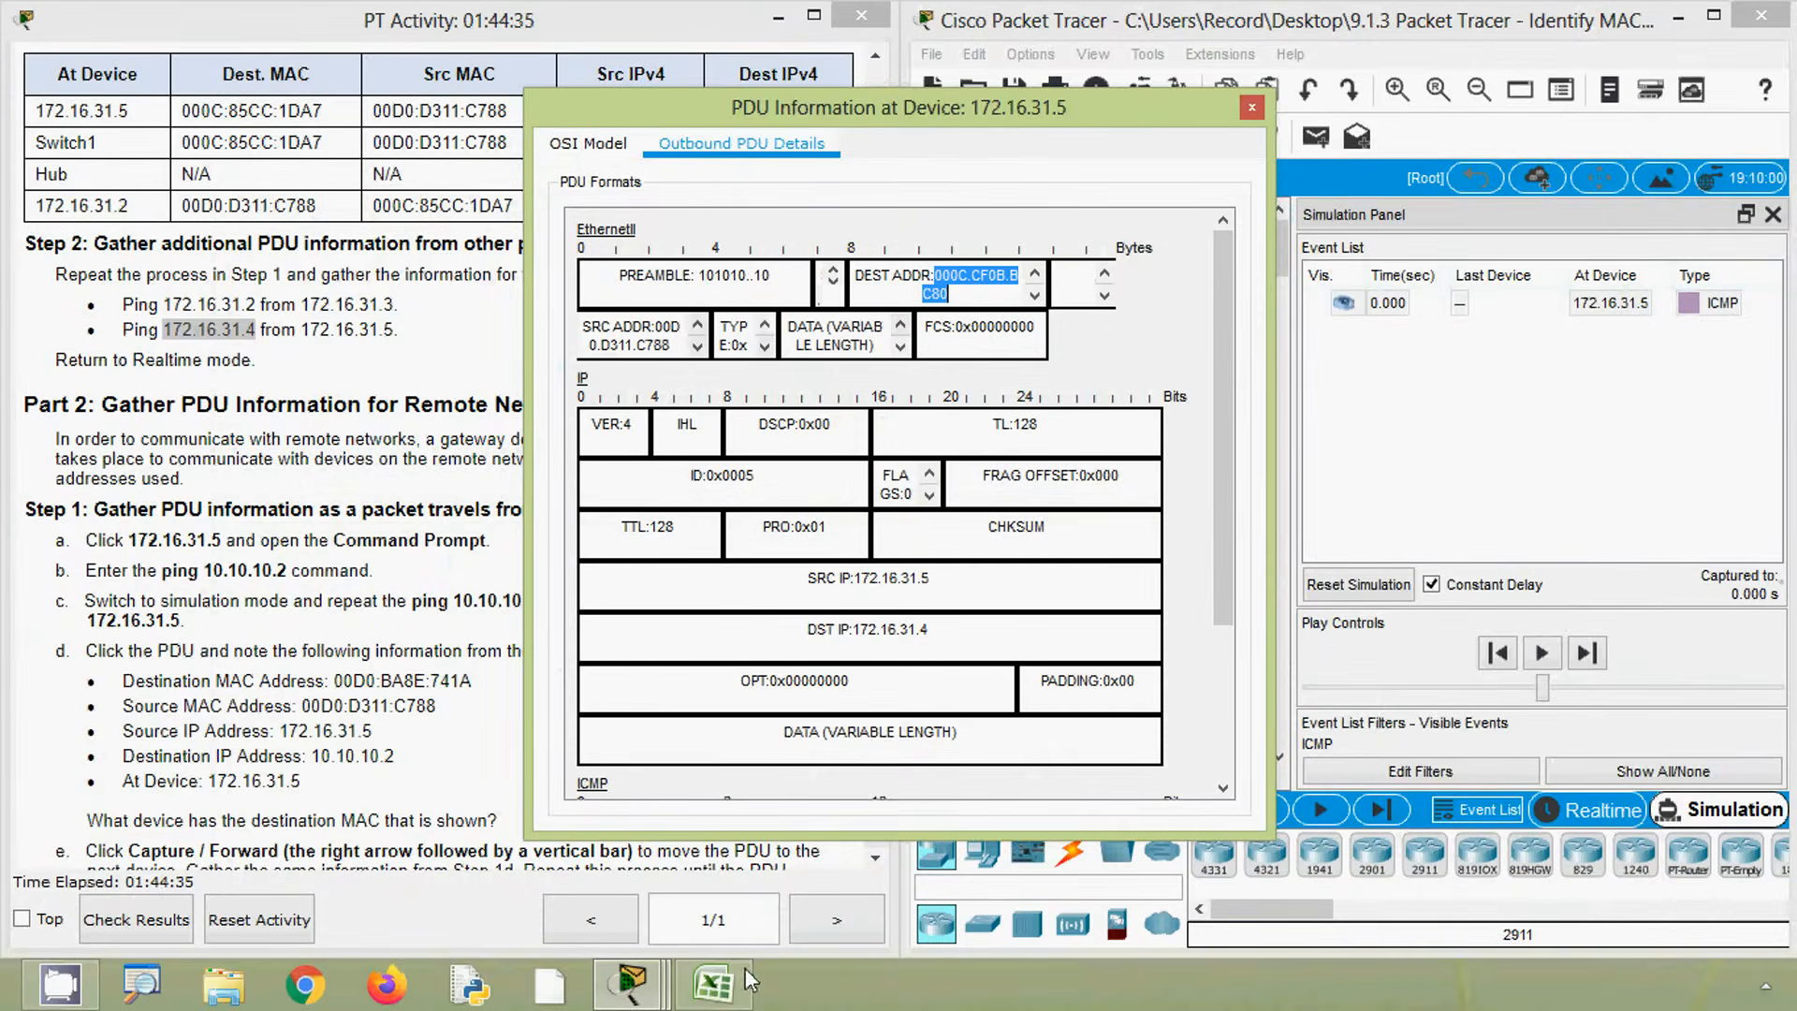
{"action": "left_click", "coordinate": [718, 983]}
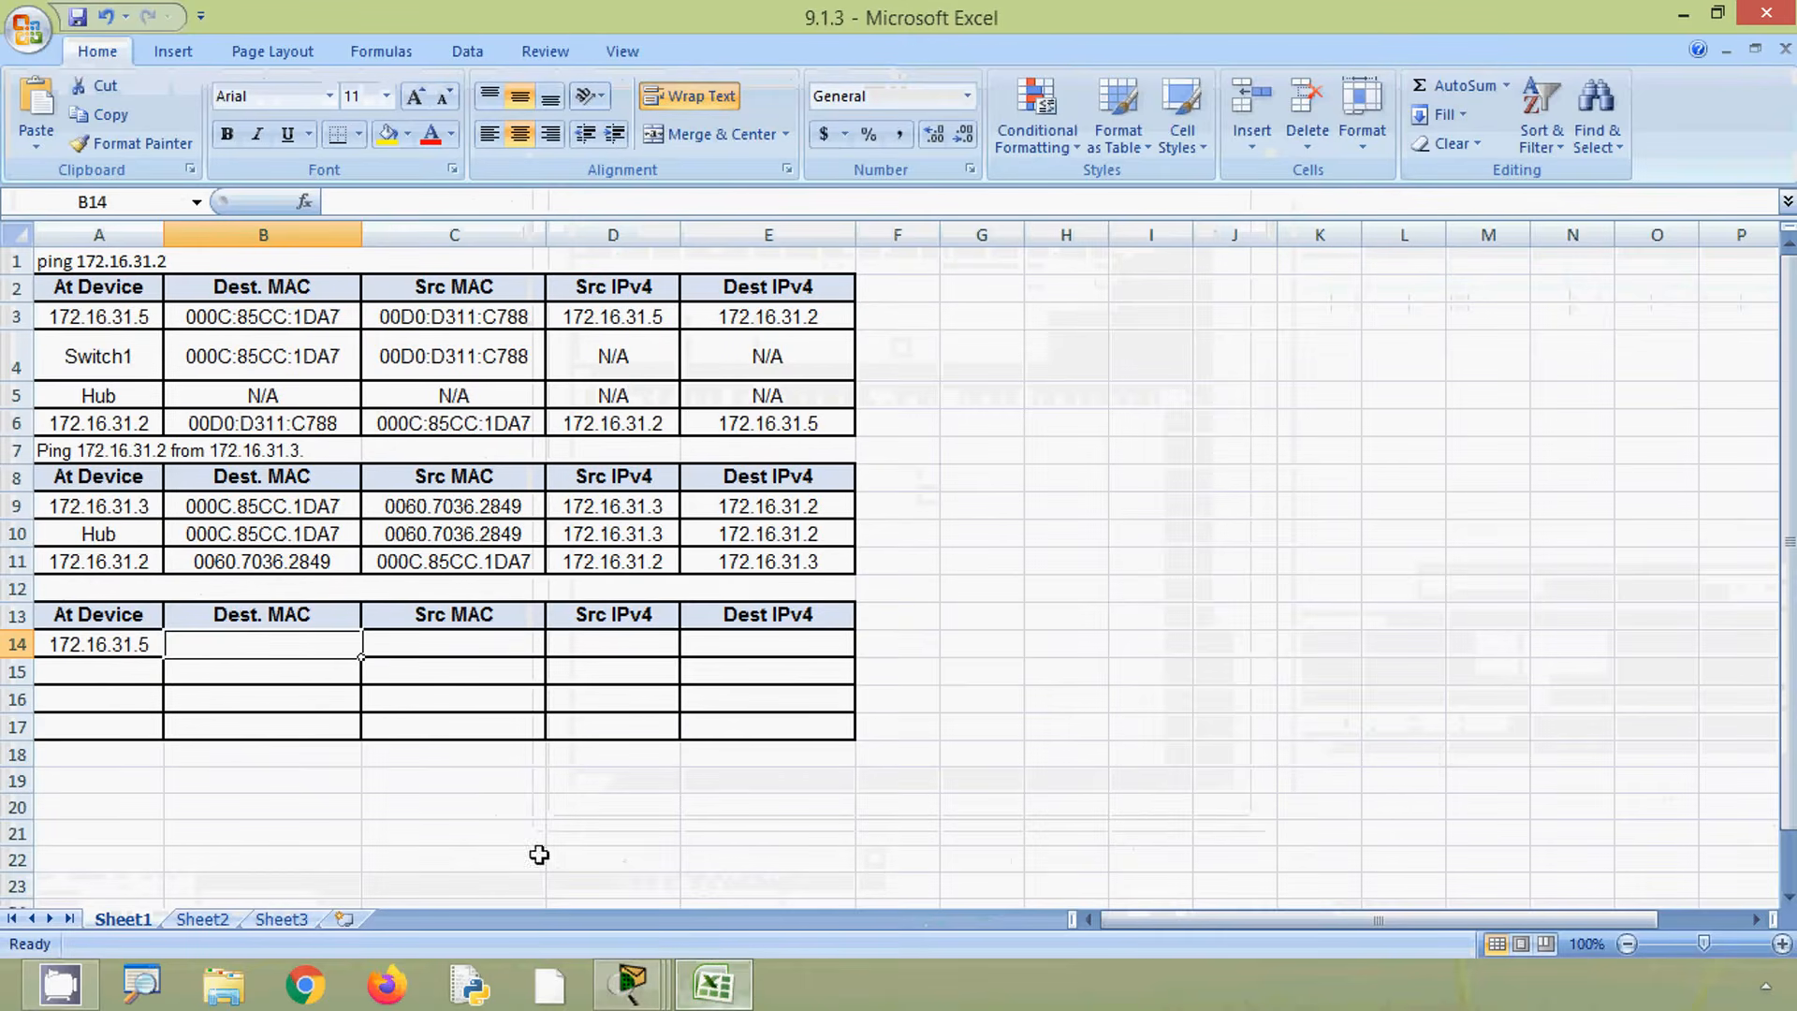
{"action": "left_click", "coordinate": [337, 201]}
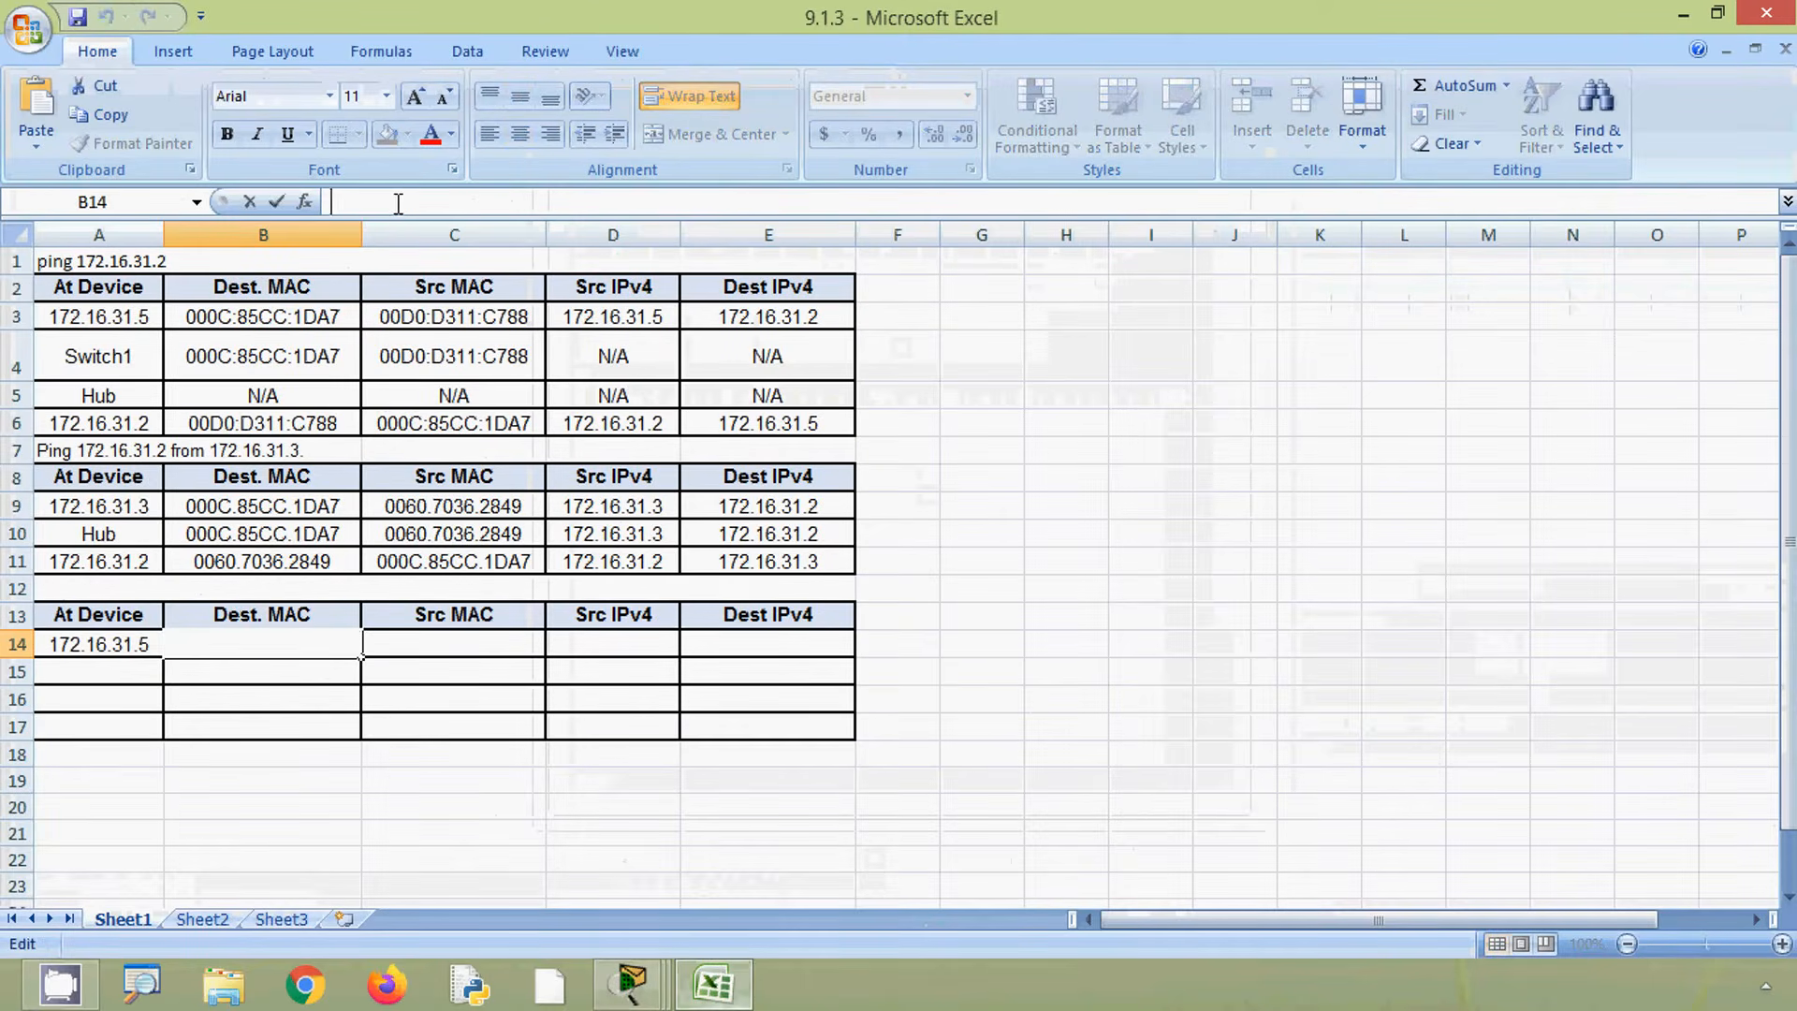
{"action": "key", "text": "ctrl+v"}
{"action": "left_click", "coordinate": [457, 643]}
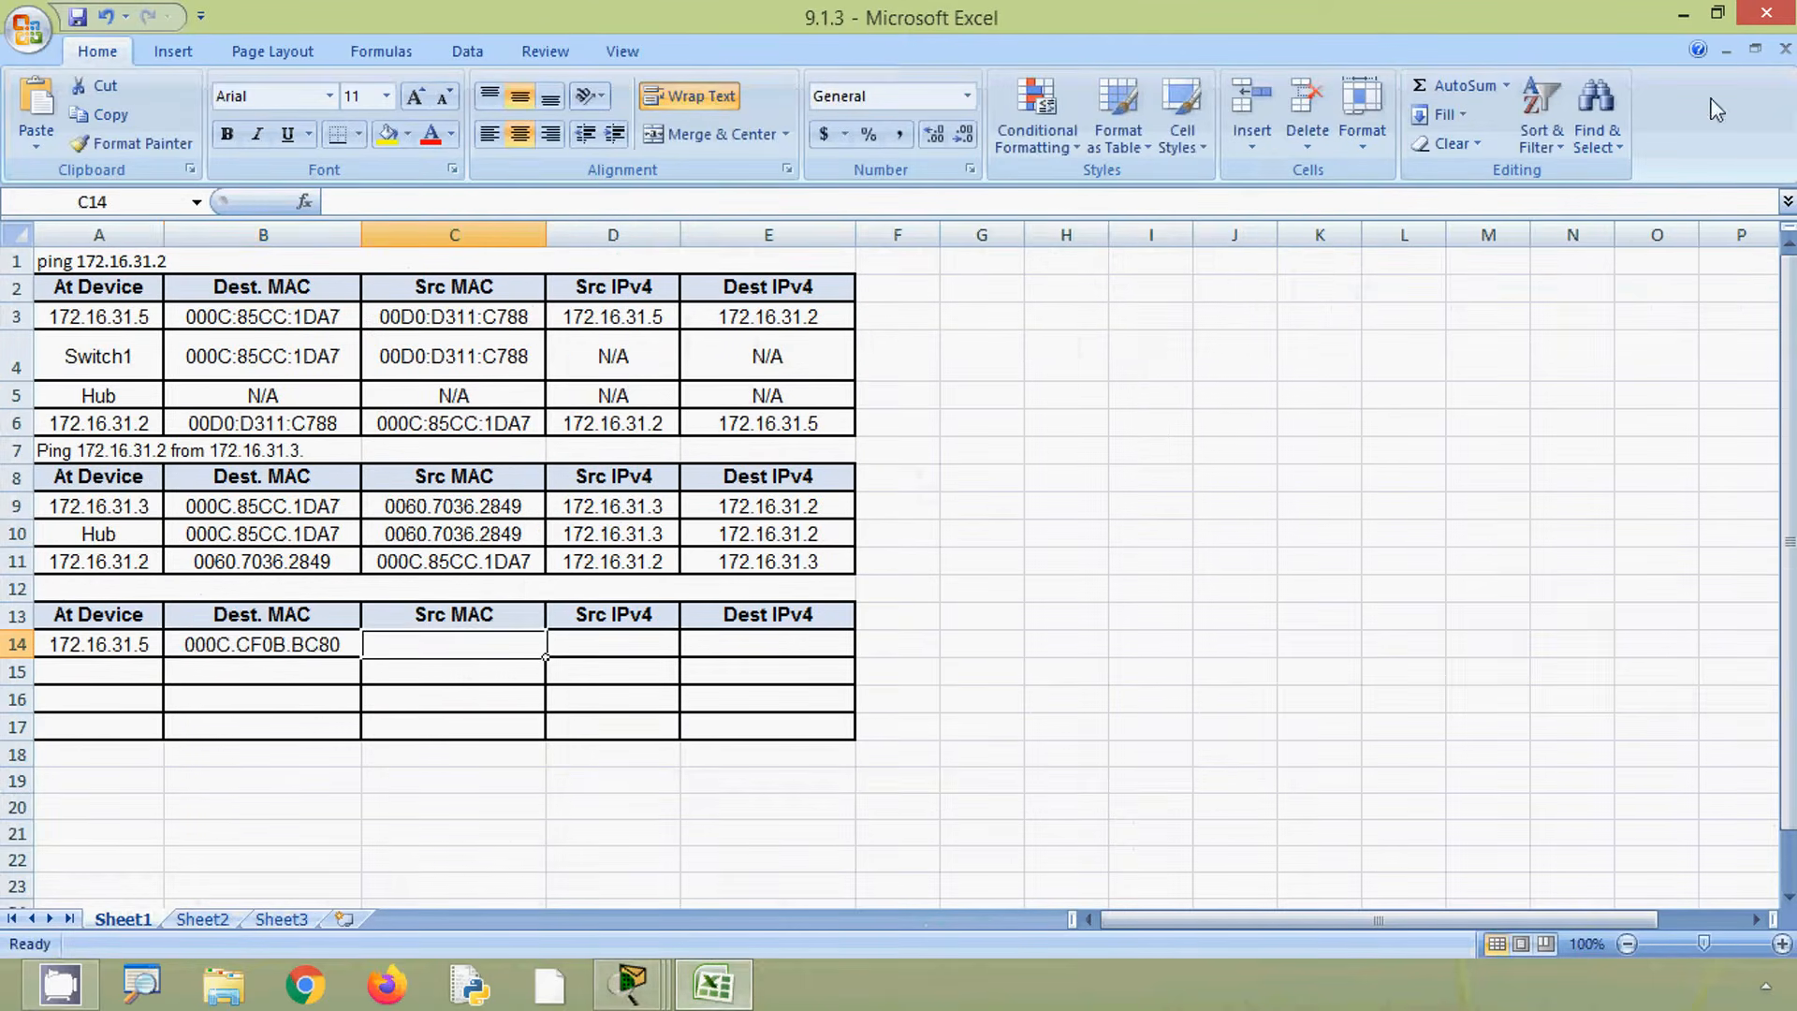
- Copy the outbound PDU's source MAC address into the Src MAC cell of row 14
{"action": "left_click", "coordinate": [1683, 15]}
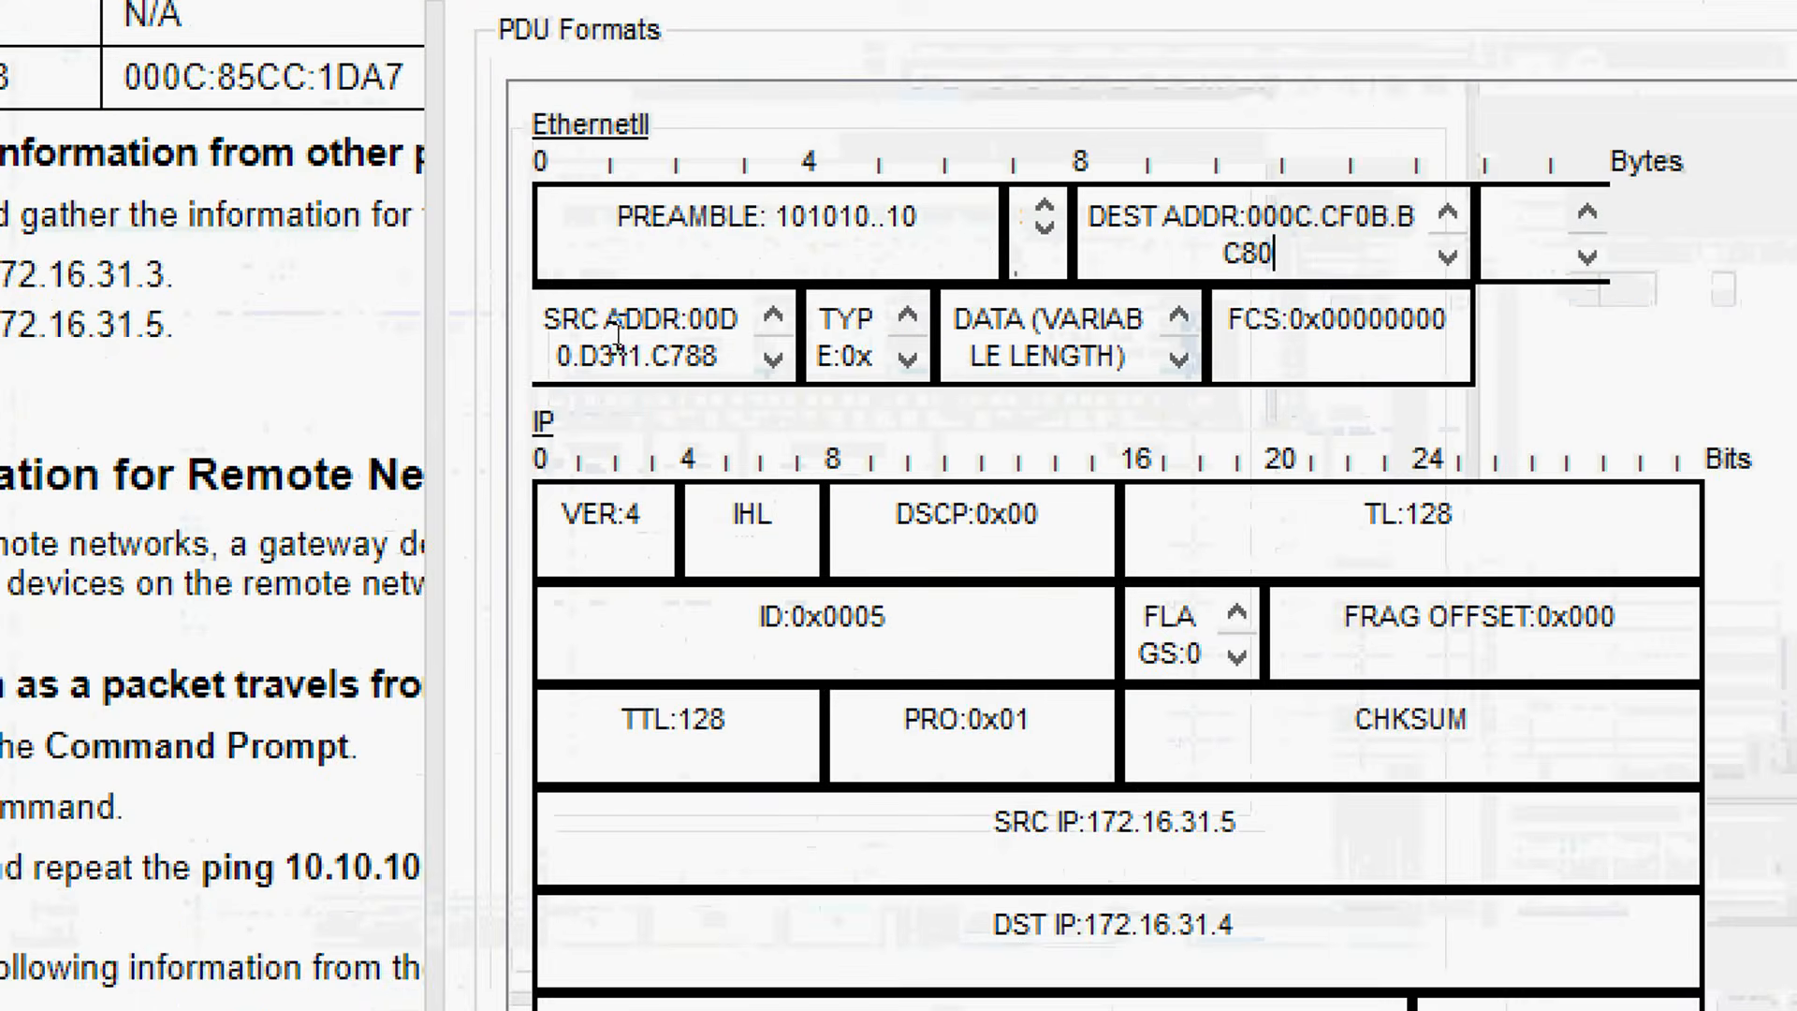
{"action": "left_click_drag", "start_coordinate": [694, 319], "coordinate": [737, 358]}
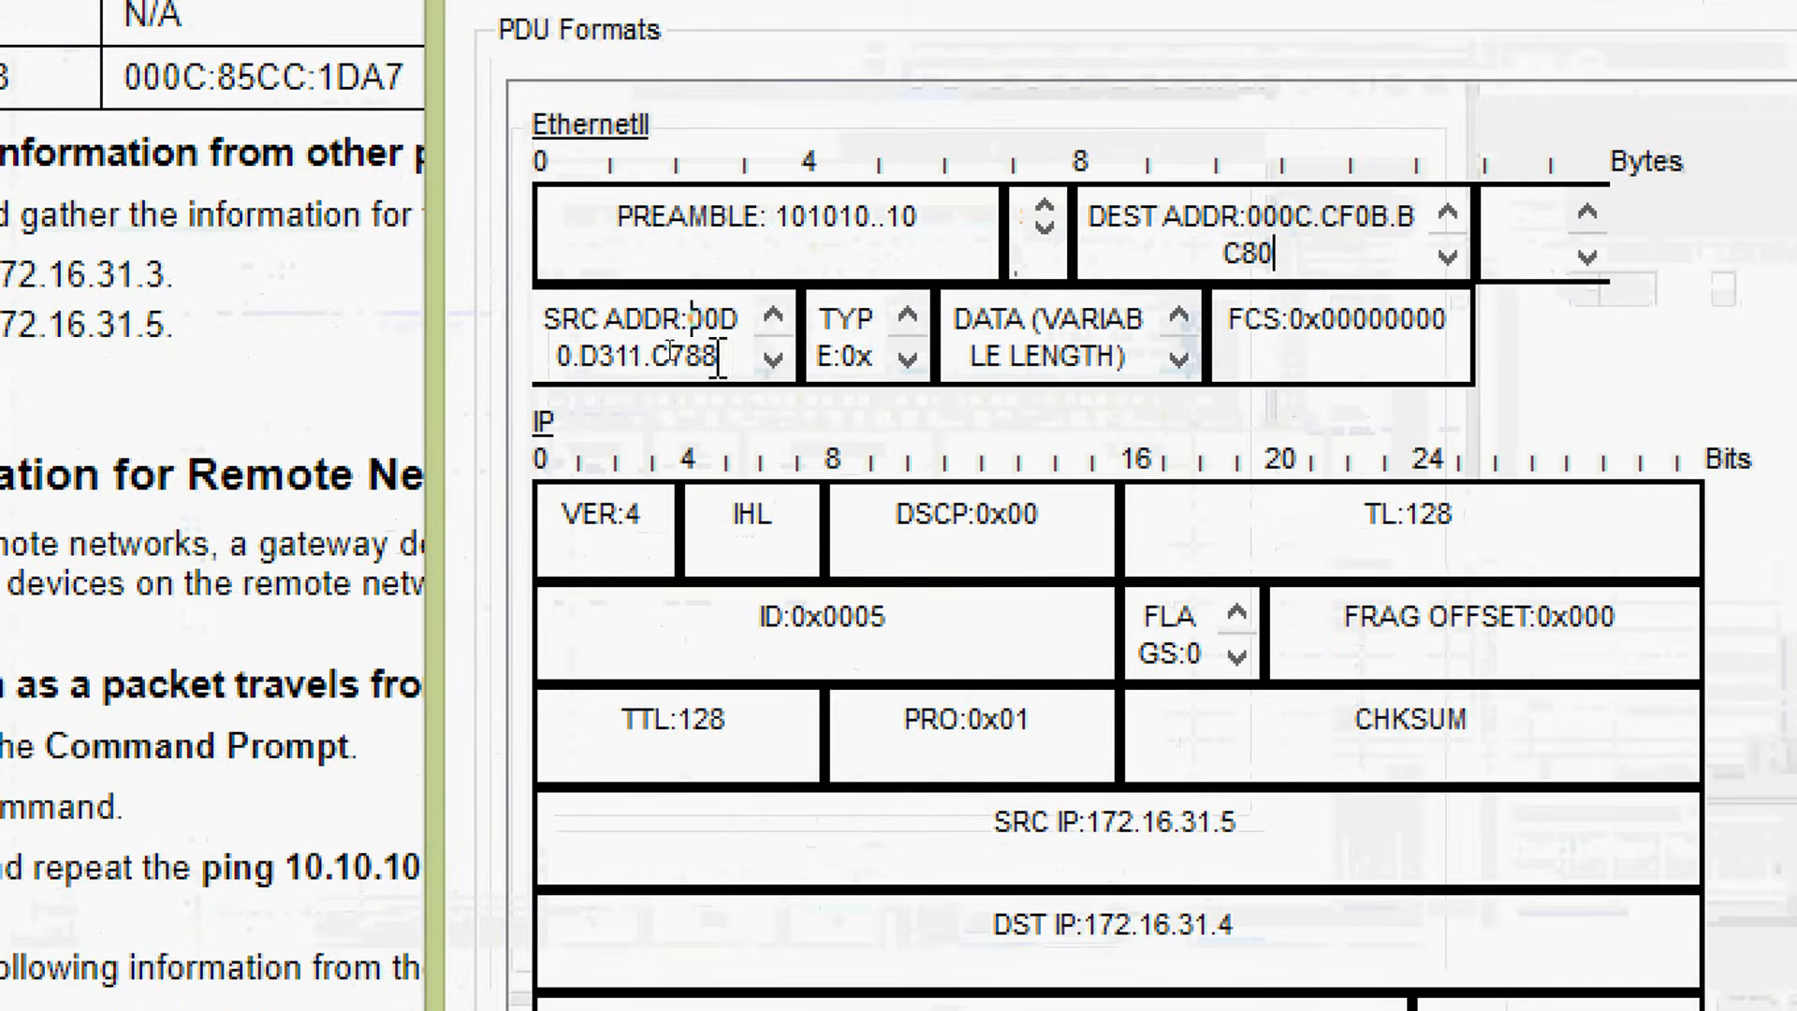
{"action": "right_click", "coordinate": [719, 356]}
{"action": "left_click", "coordinate": [716, 321]}
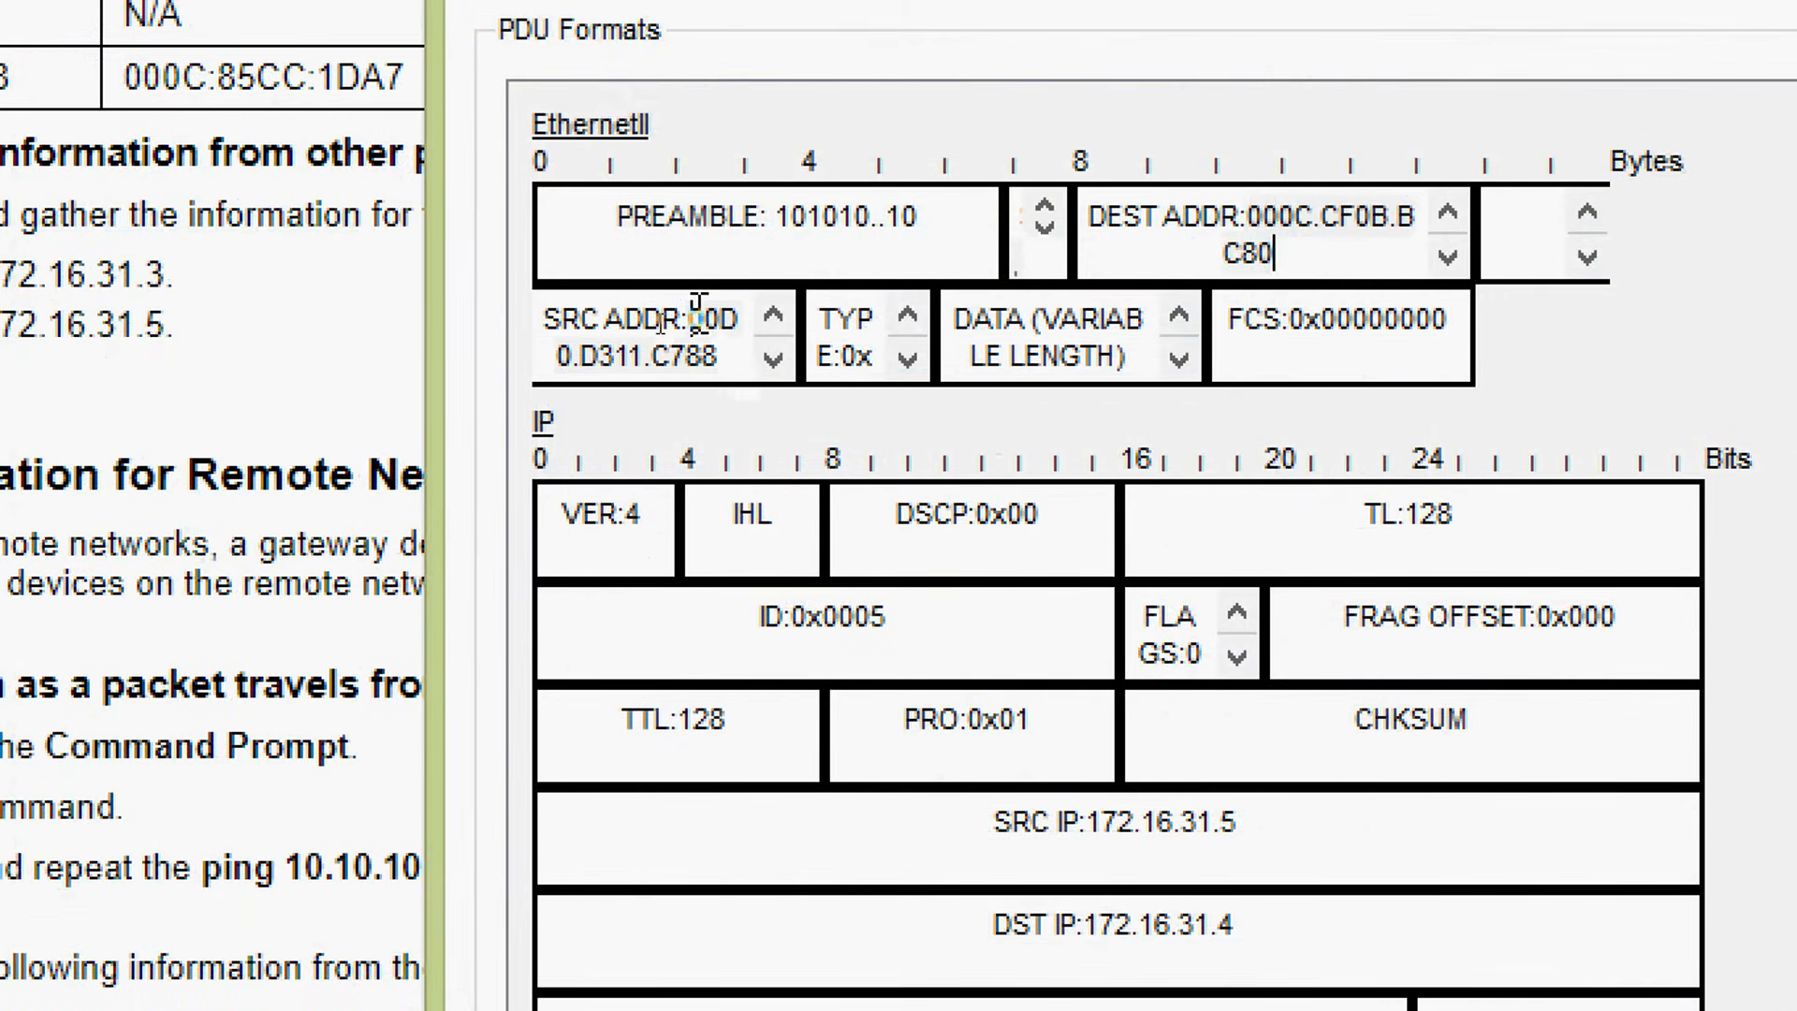
{"action": "left_click_drag", "start_coordinate": [681, 320], "coordinate": [719, 356]}
{"action": "key", "text": "ctrl+c"}
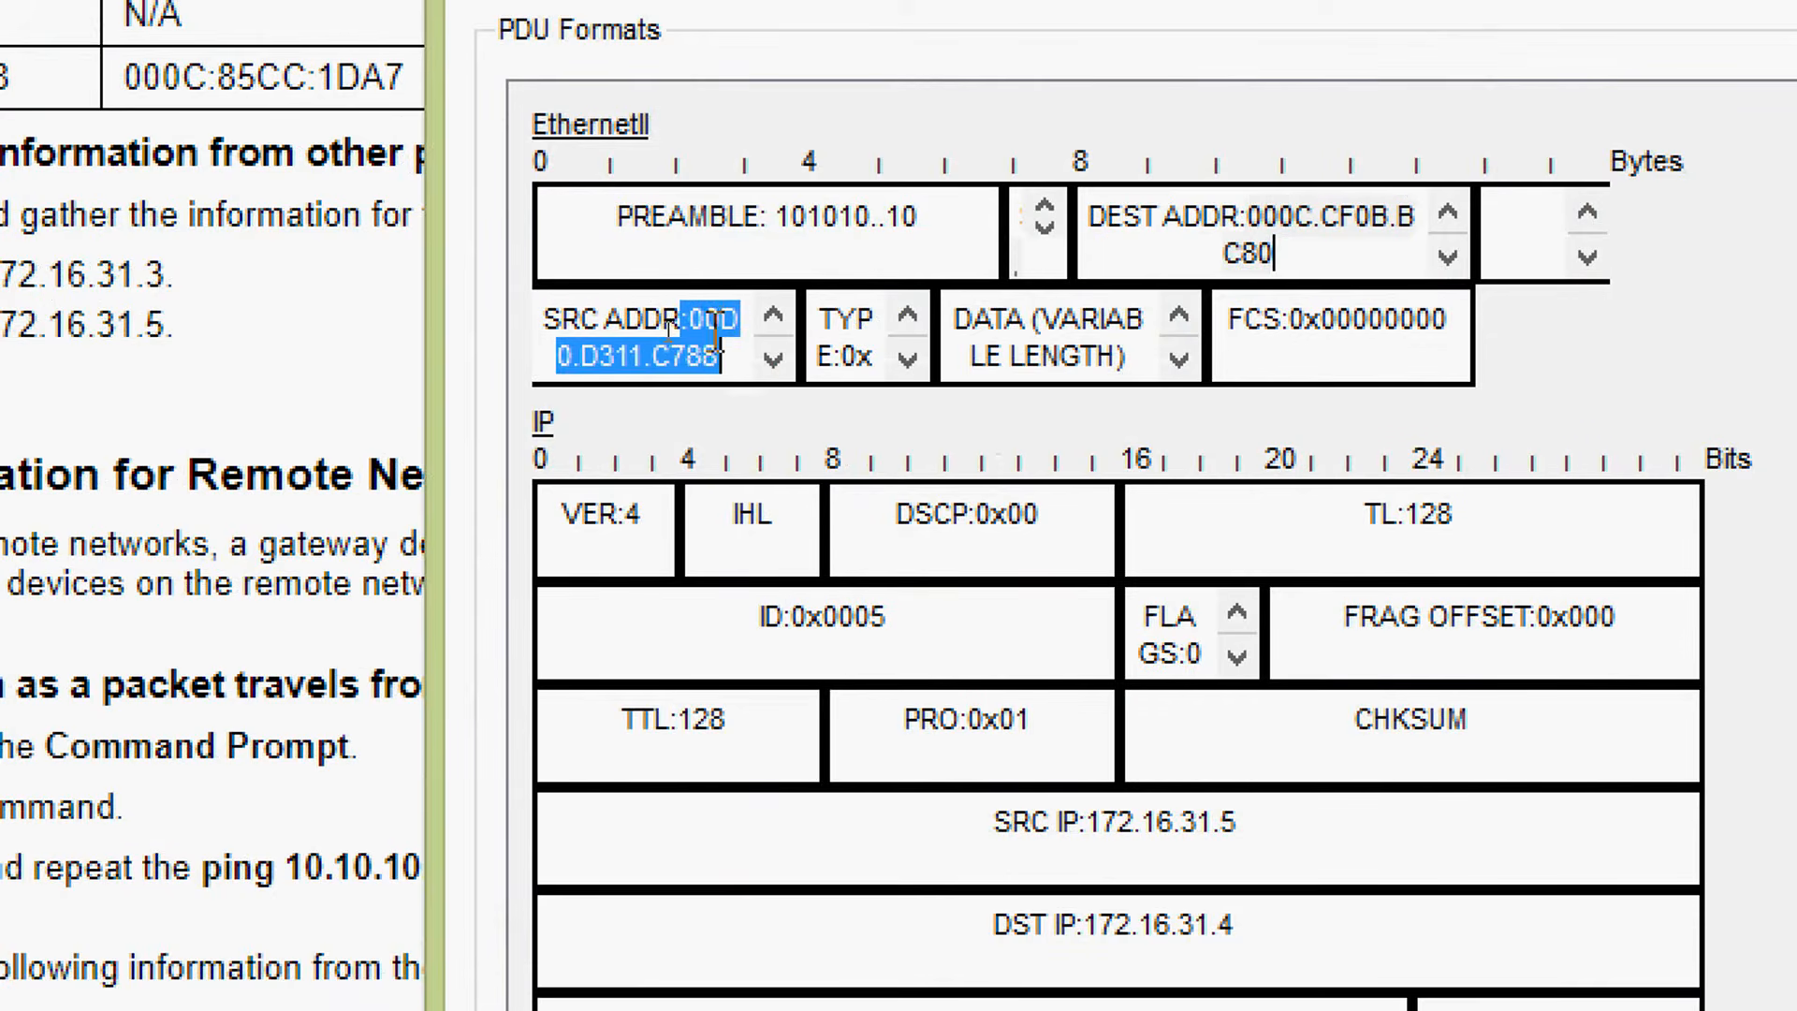
{"action": "right_click", "coordinate": [592, 335]}
{"action": "left_click", "coordinate": [646, 348]}
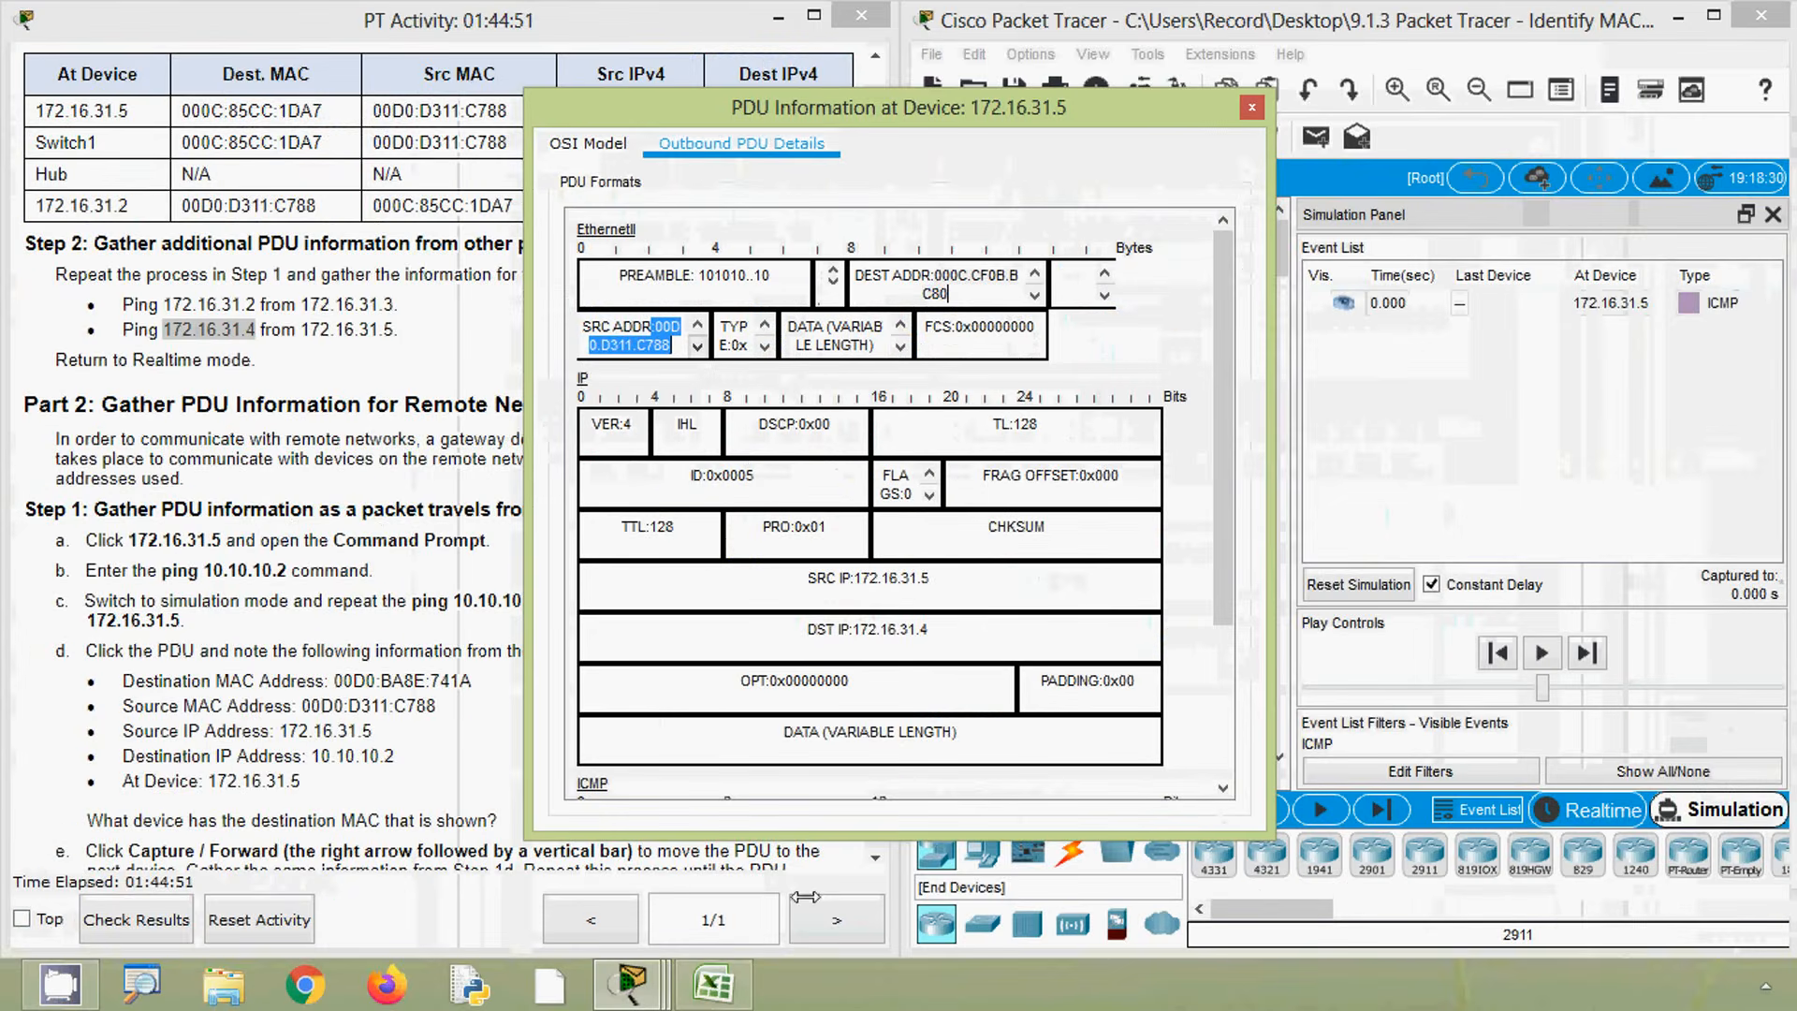
{"action": "left_click", "coordinate": [714, 983]}
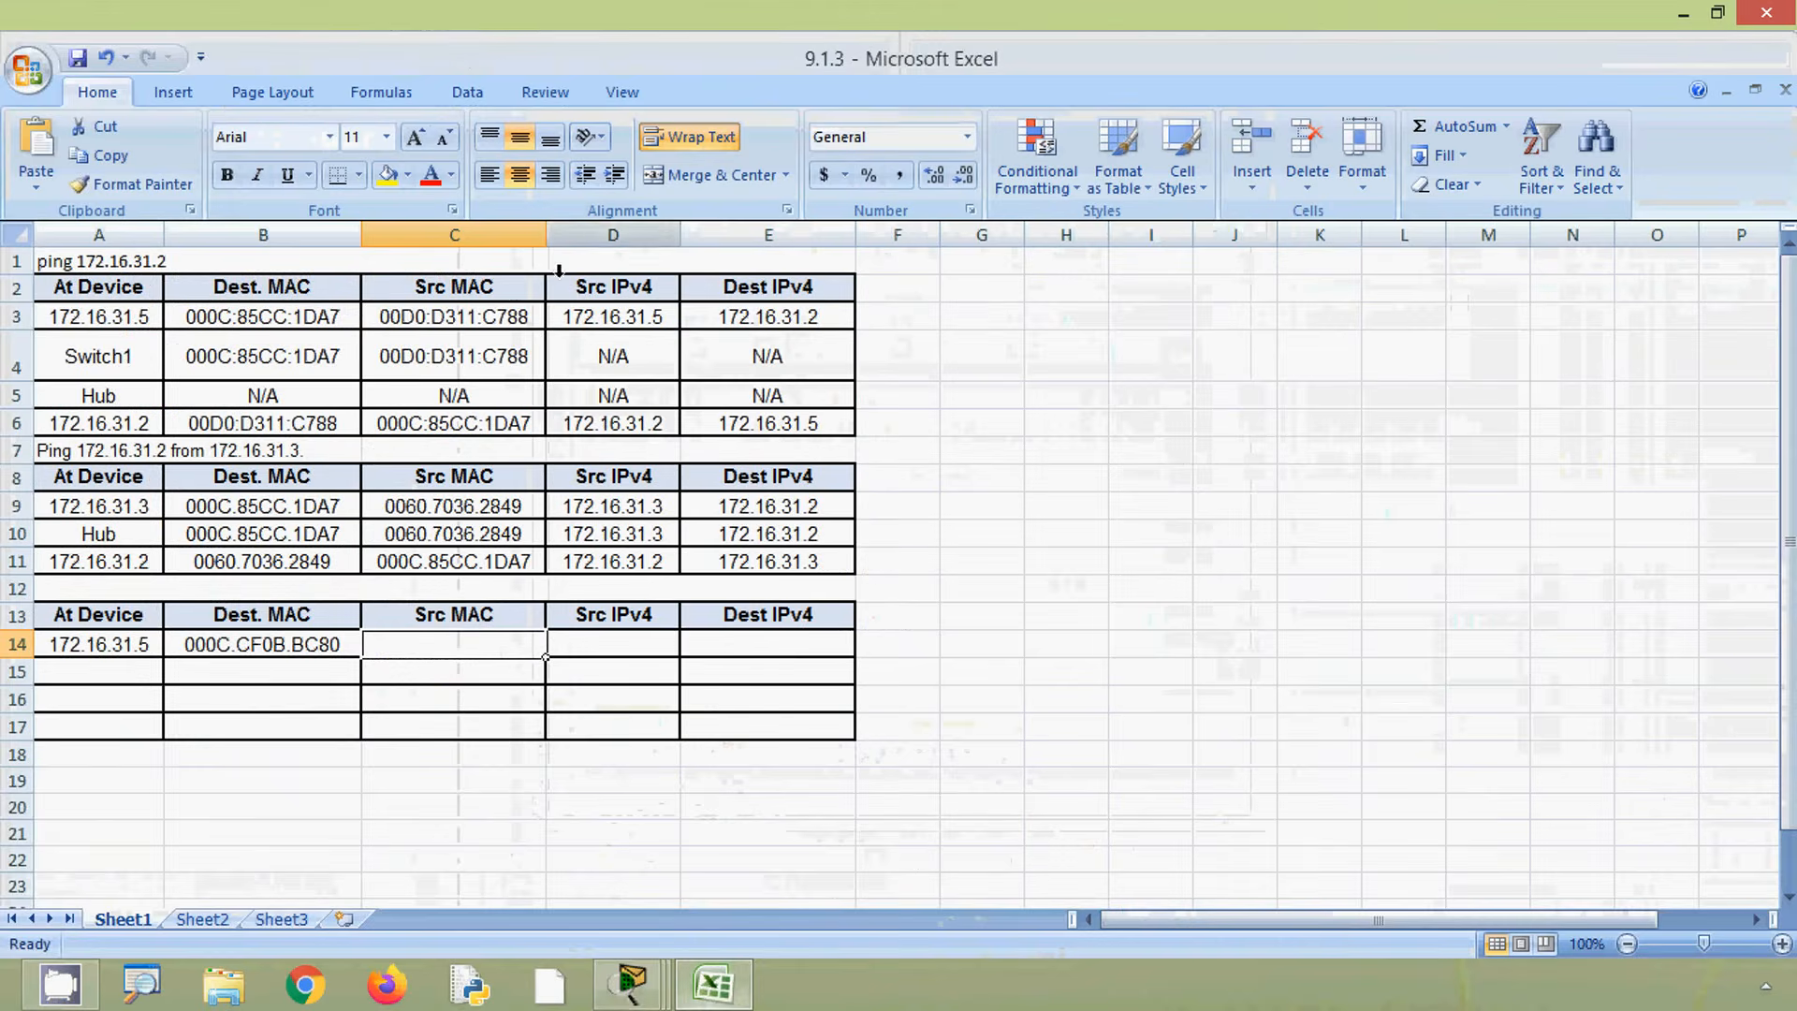
{"action": "left_click", "coordinate": [435, 670]}
{"action": "left_click", "coordinate": [433, 642]}
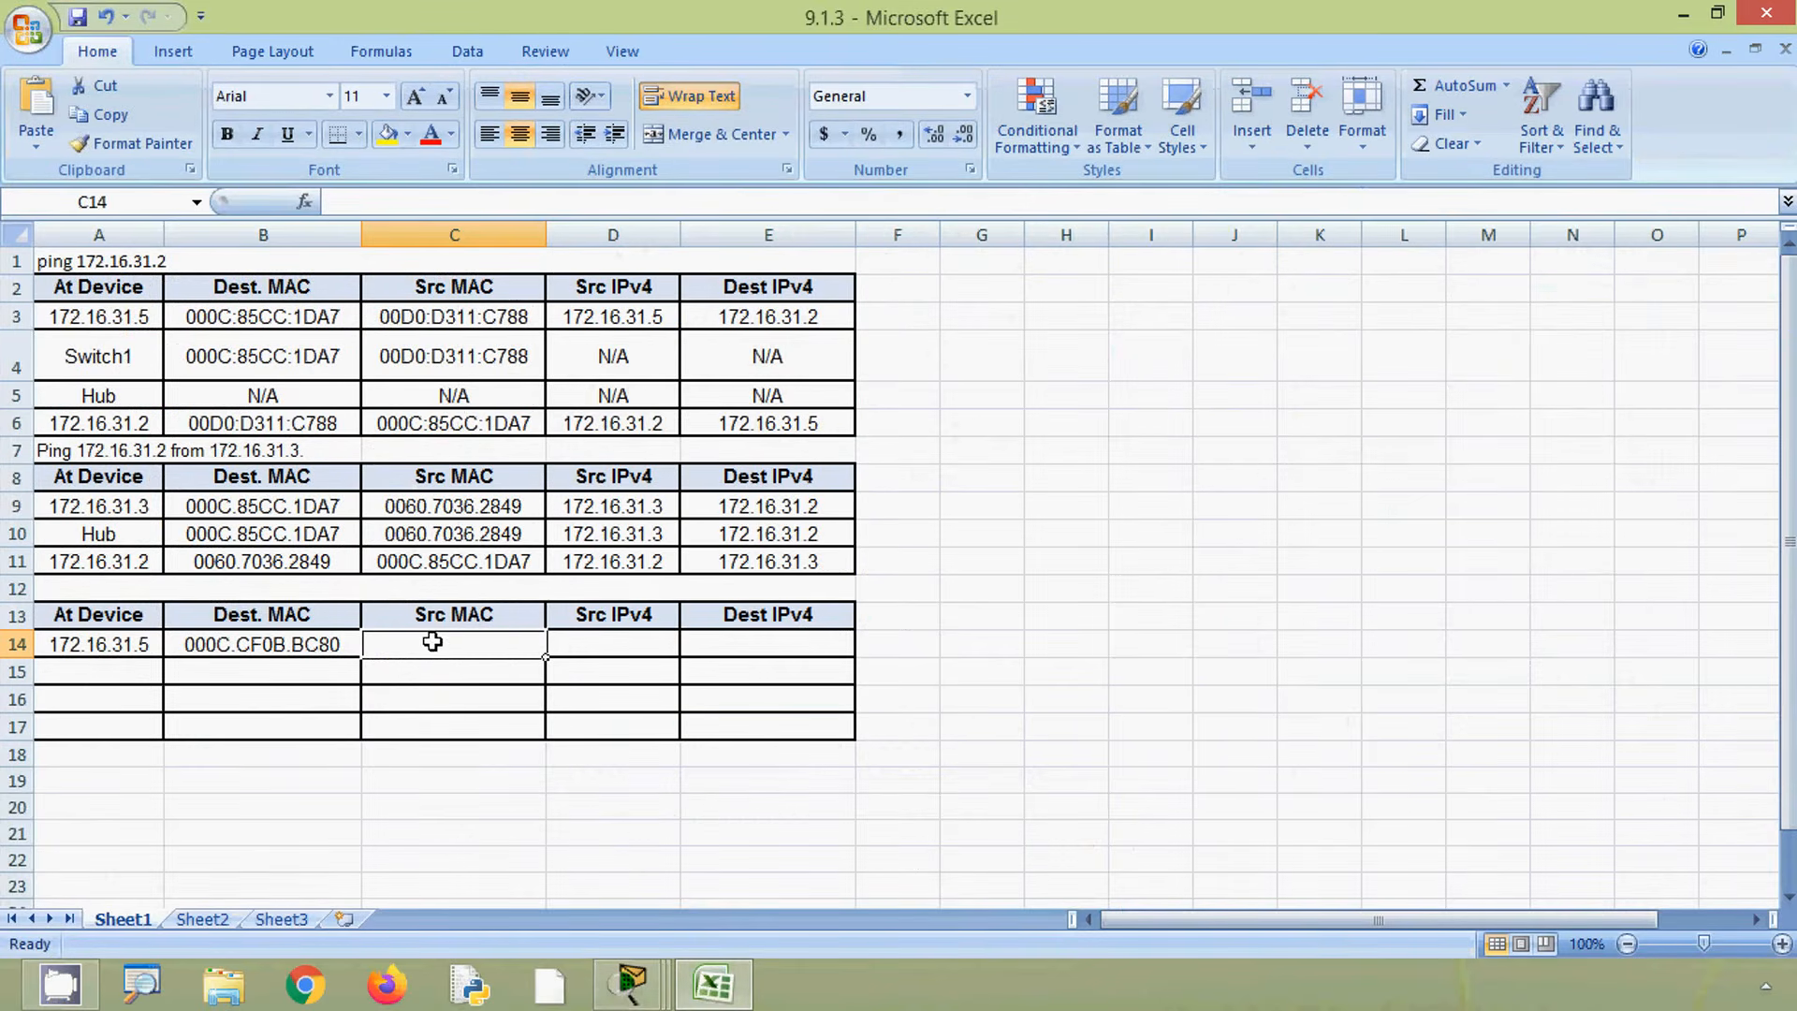
{"action": "left_click", "coordinate": [400, 214]}
{"action": "key", "text": "ctrl+v"}
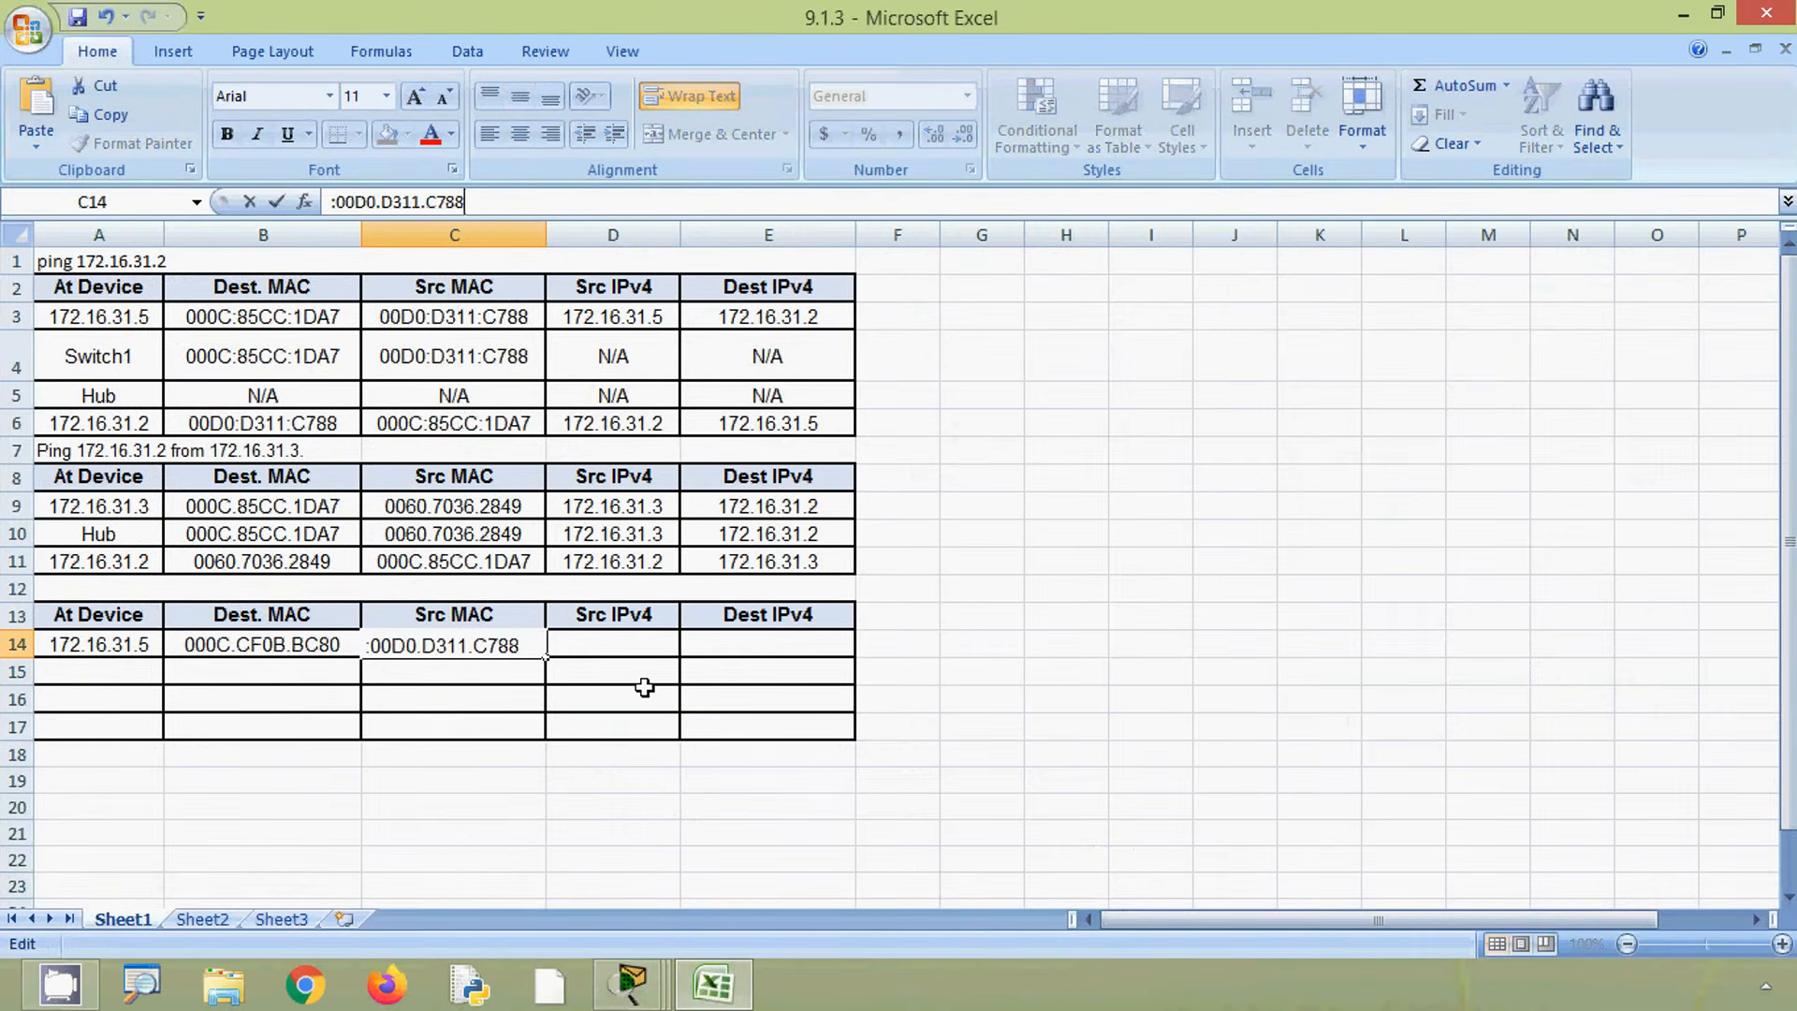
{"action": "key", "text": "Tab"}
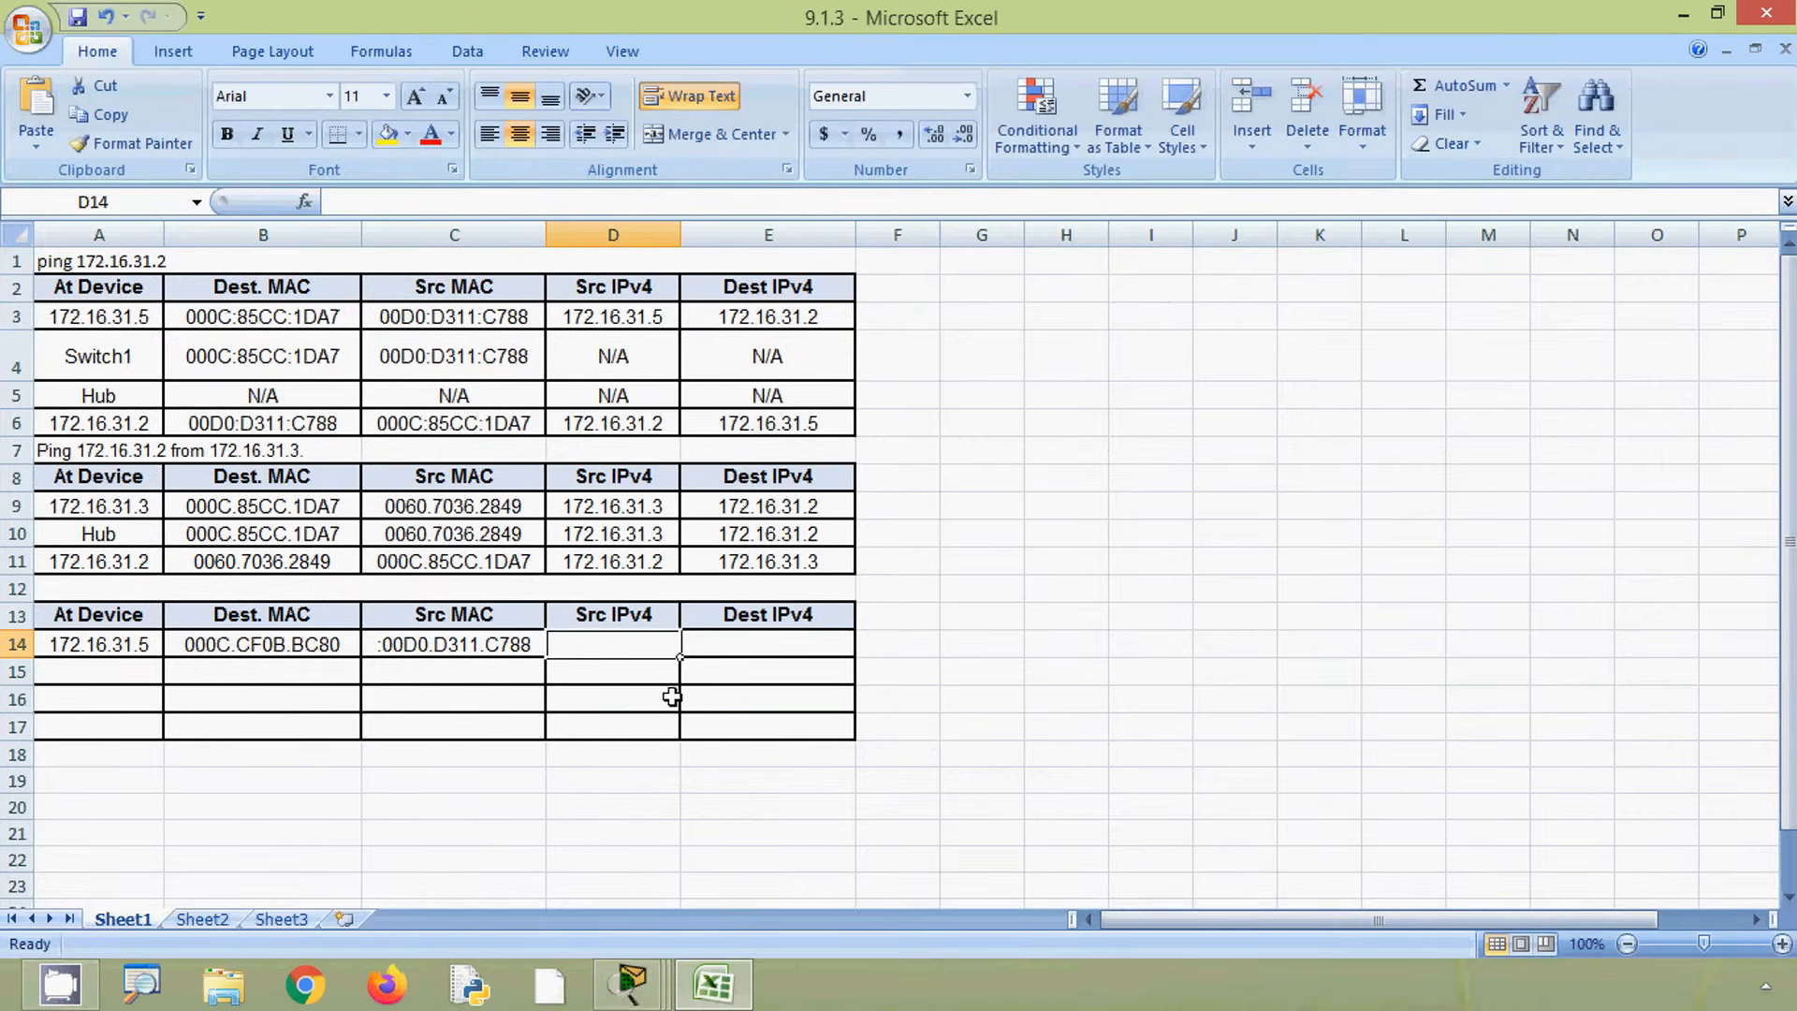
- Recopy the source MAC without the leading colon and replace the Src MAC entry with 00D0.D311.C788
{"action": "left_click", "coordinate": [479, 649]}
{"action": "key", "text": "alt+Tab"}
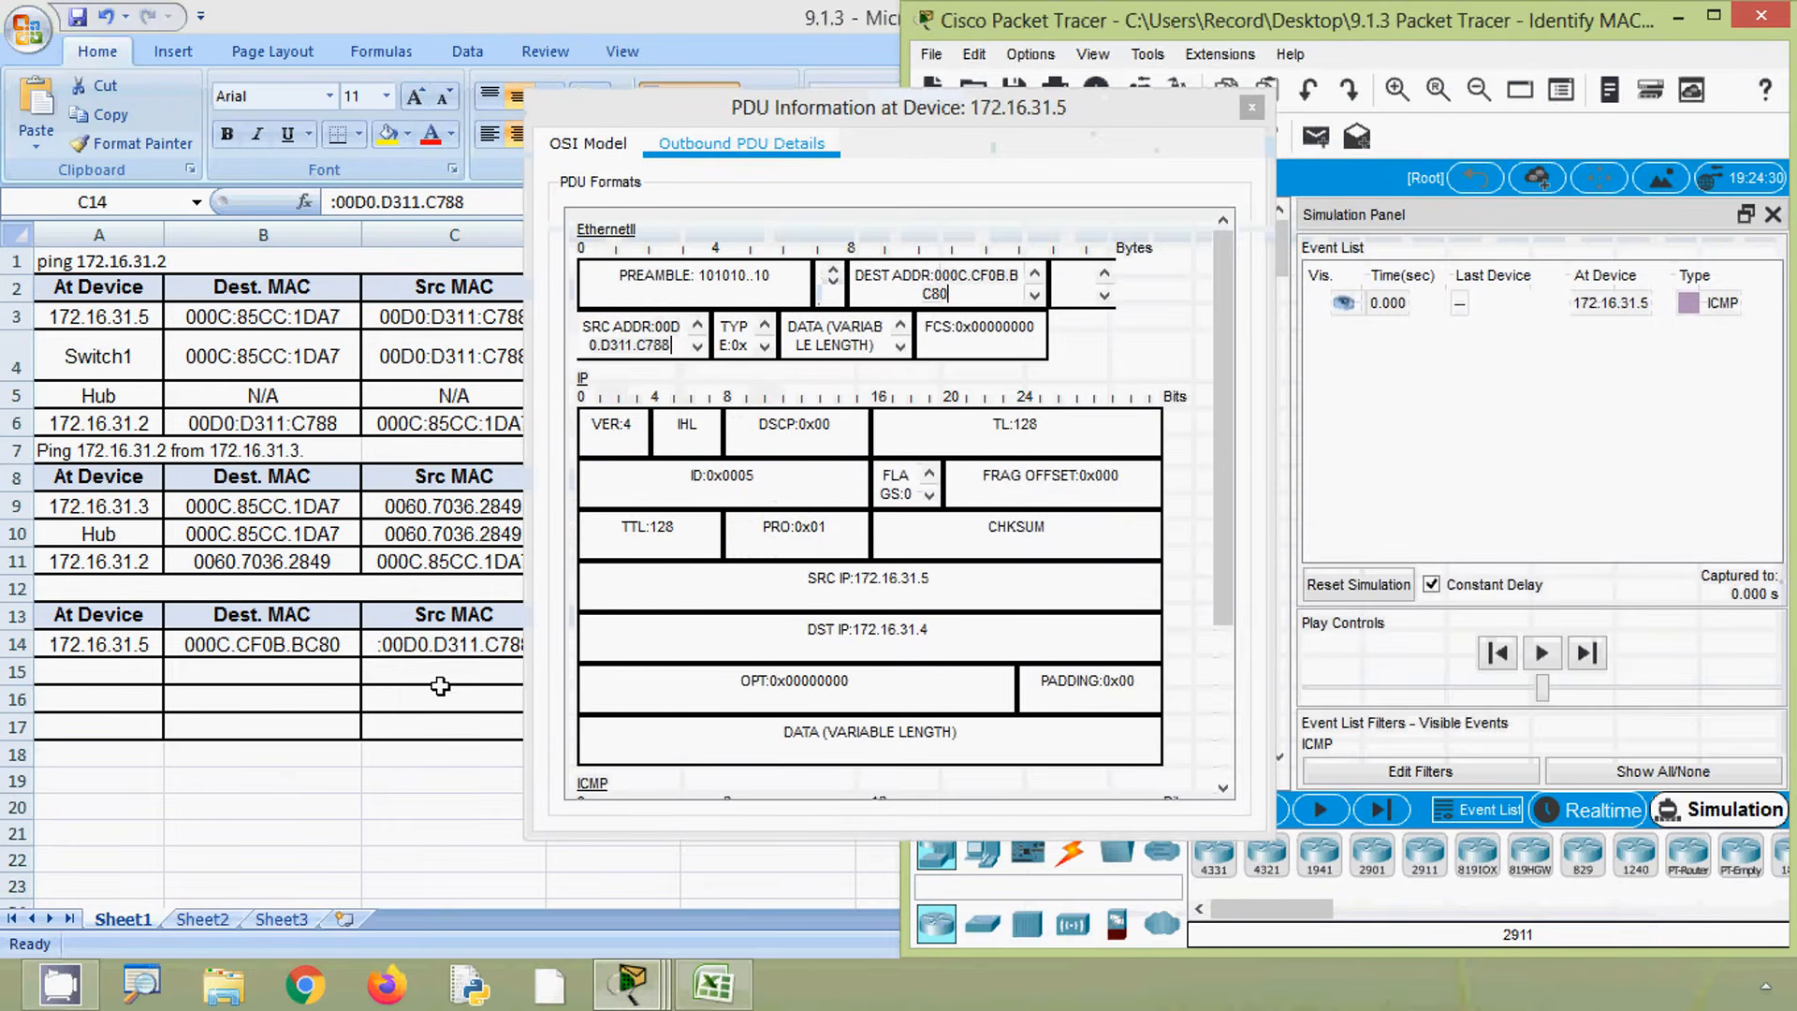
{"action": "left_click", "coordinate": [655, 336]}
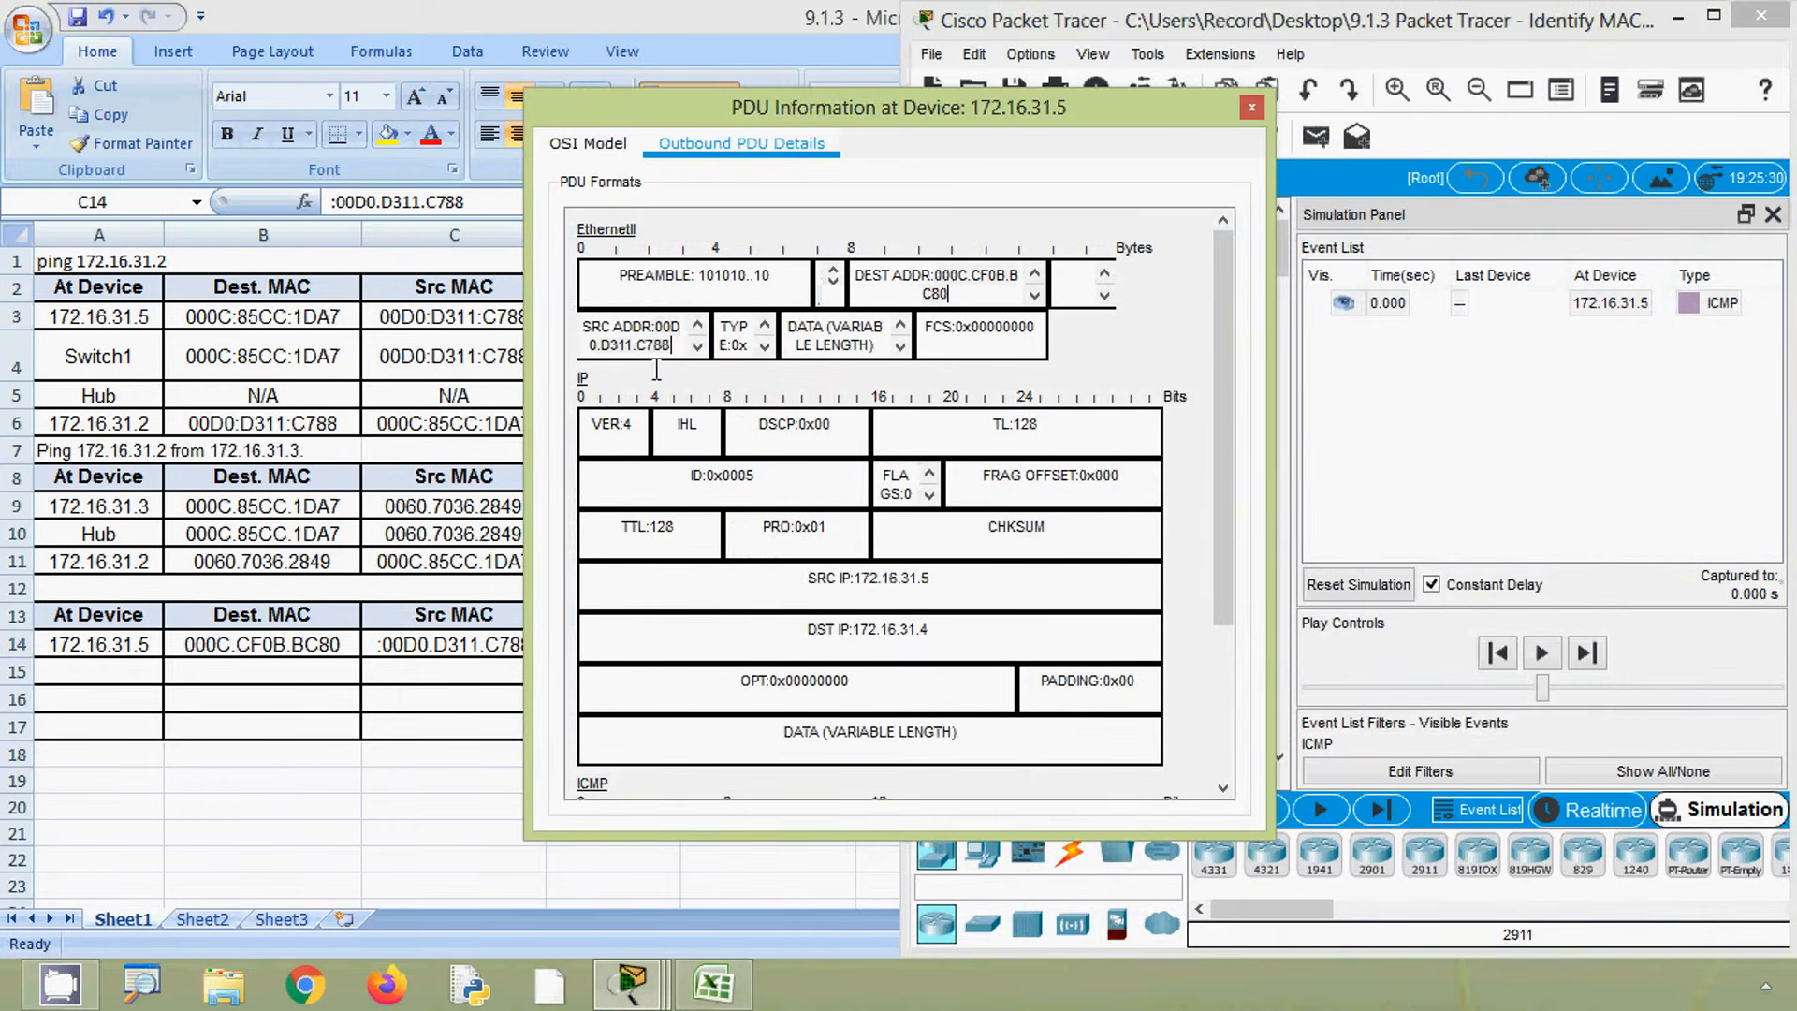
{"action": "left_click_drag", "start_coordinate": [657, 327], "coordinate": [667, 345]}
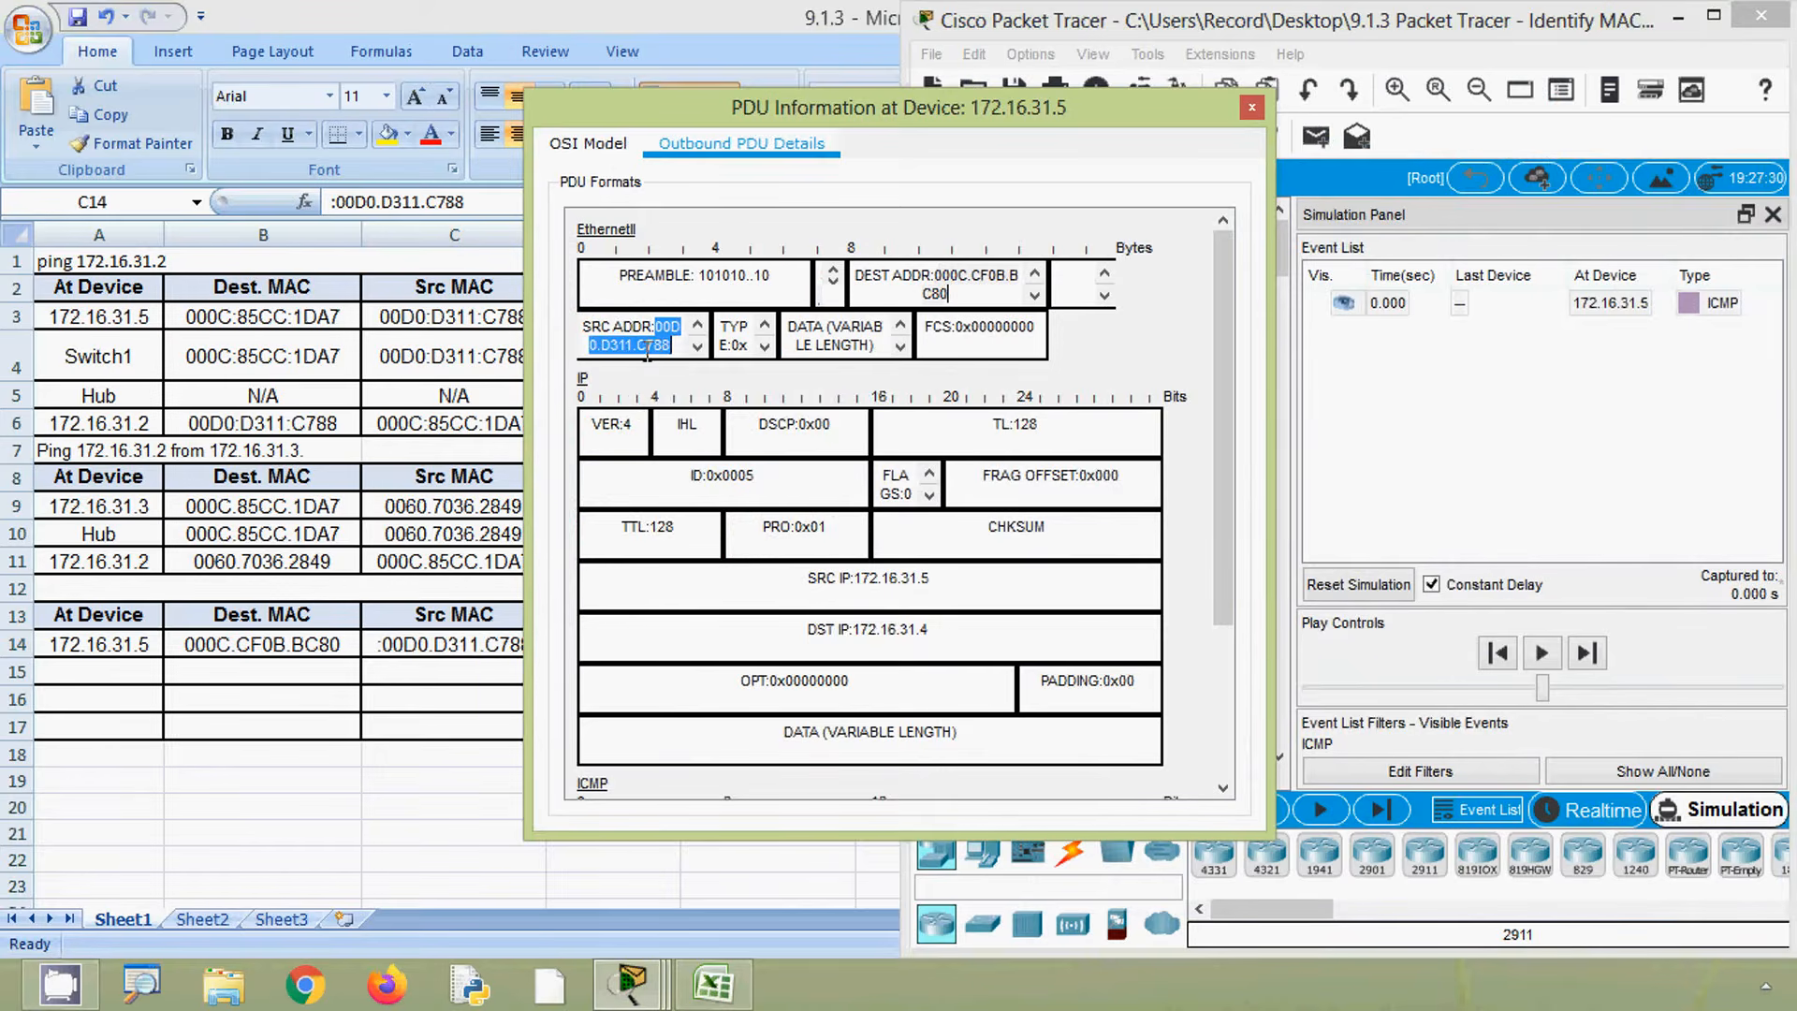
{"action": "right_click", "coordinate": [647, 355]}
{"action": "left_click", "coordinate": [691, 382]}
{"action": "left_click", "coordinate": [708, 1004]}
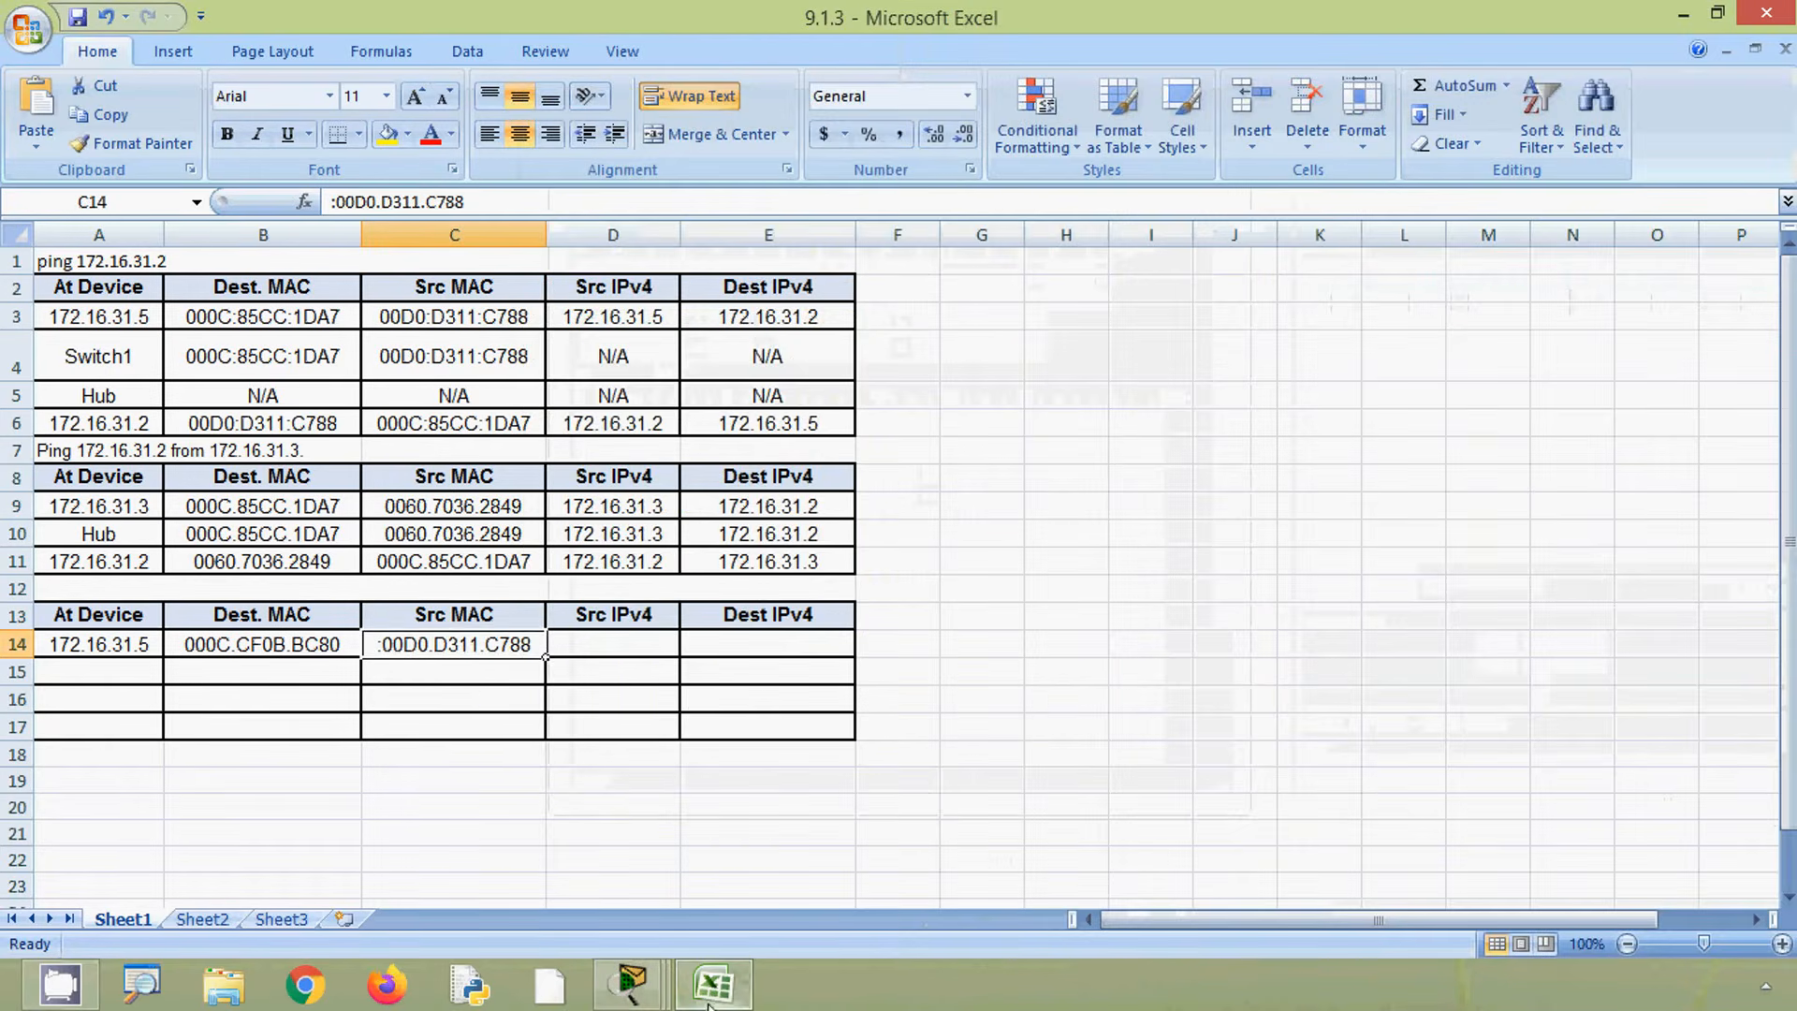
{"action": "left_click", "coordinate": [457, 668]}
{"action": "left_click", "coordinate": [455, 646]}
{"action": "triple_click", "coordinate": [494, 203]}
{"action": "key", "text": "ctrl+v"}
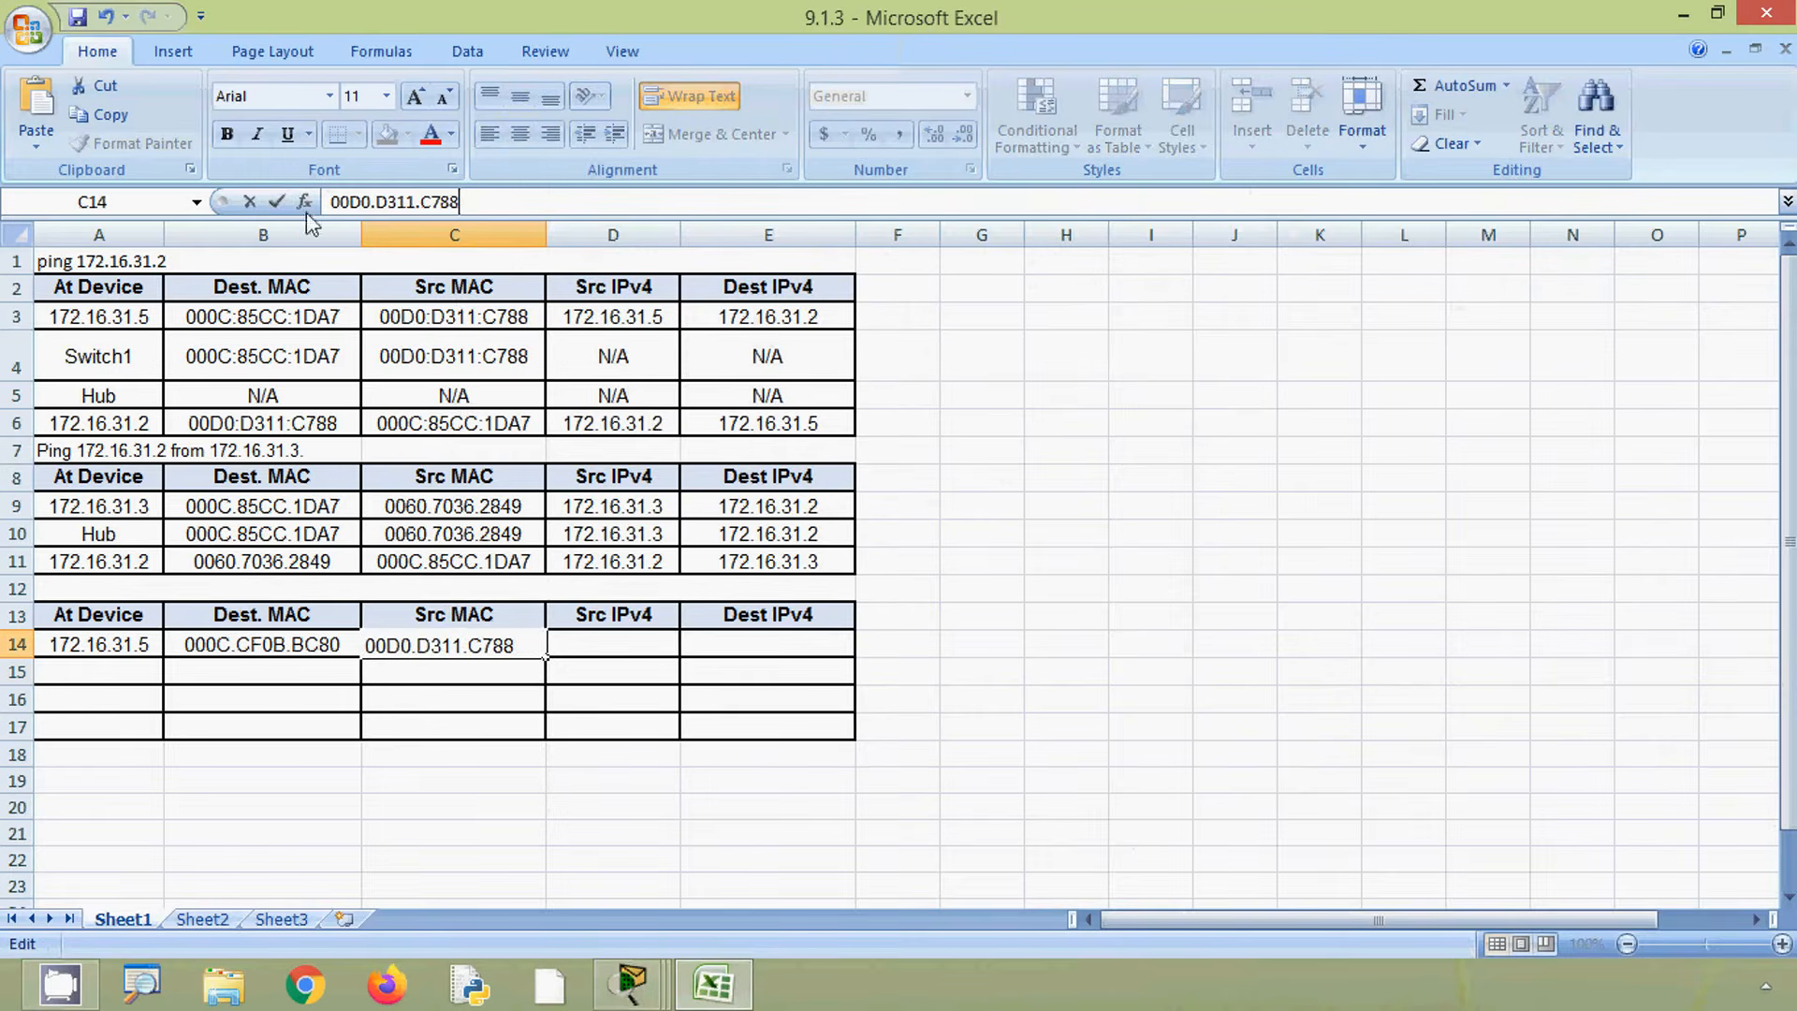
{"action": "left_click", "coordinate": [590, 640]}
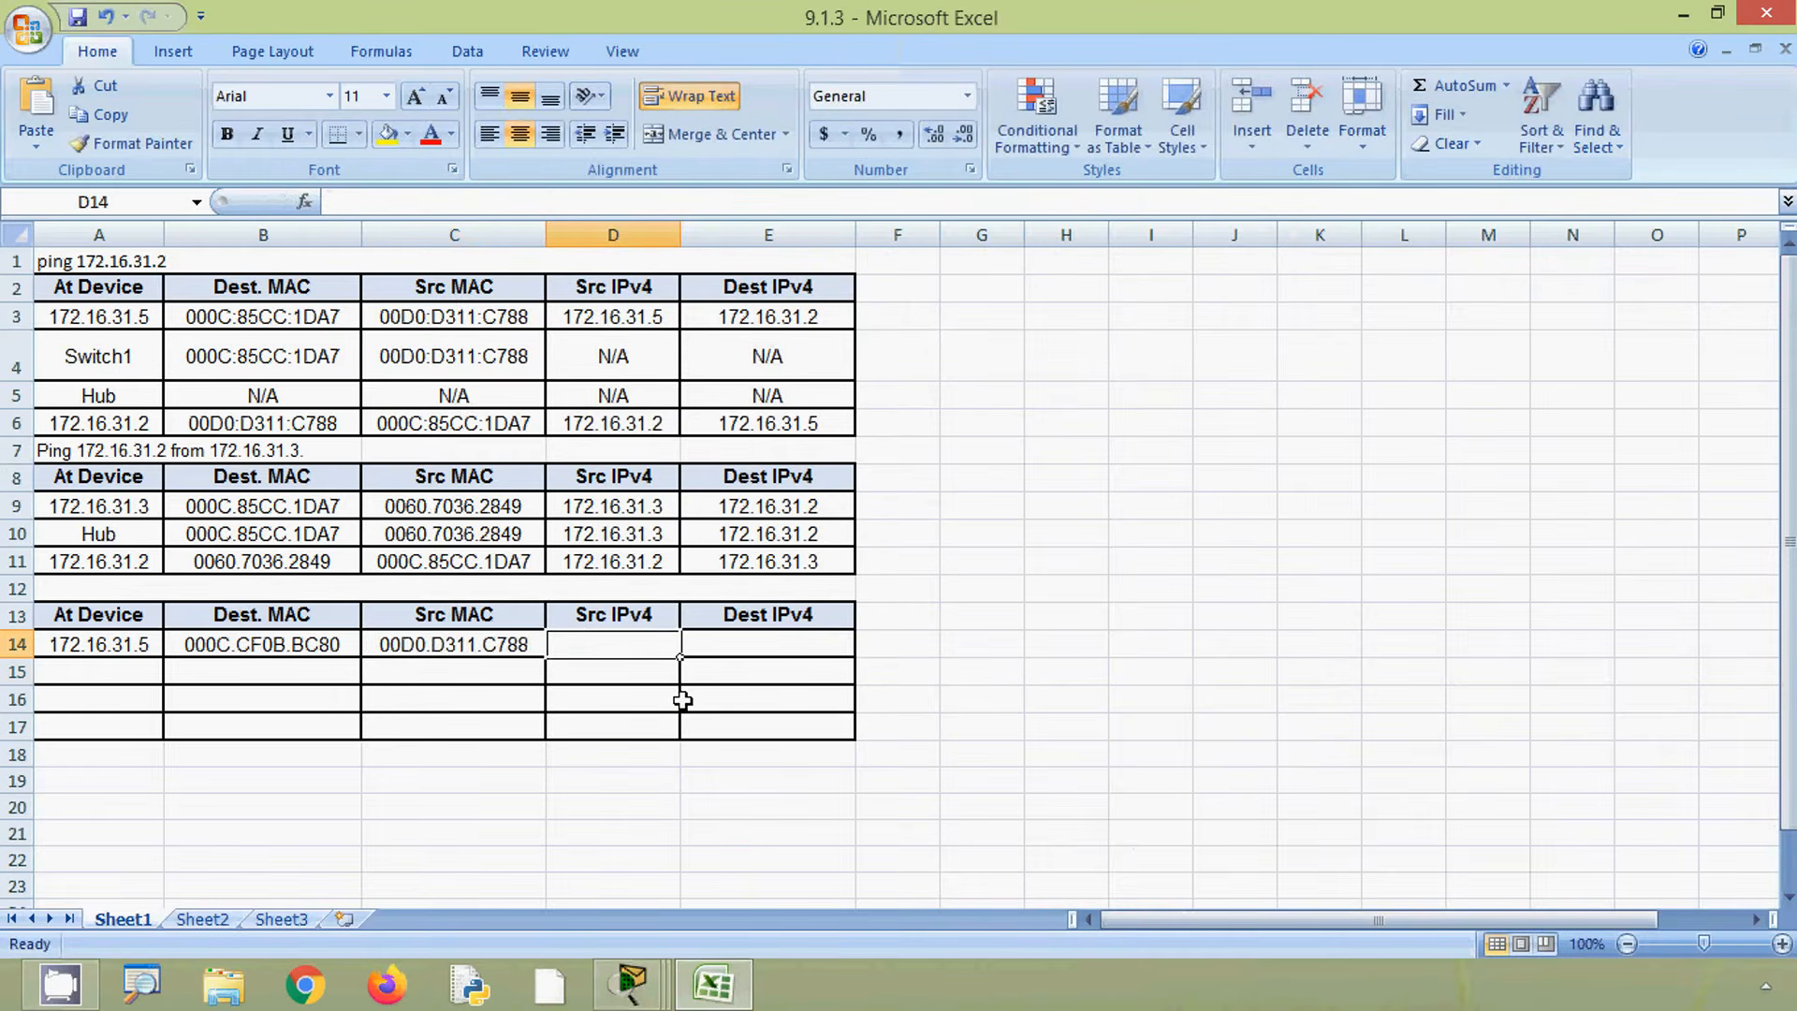
{"action": "left_click", "coordinate": [1683, 15]}
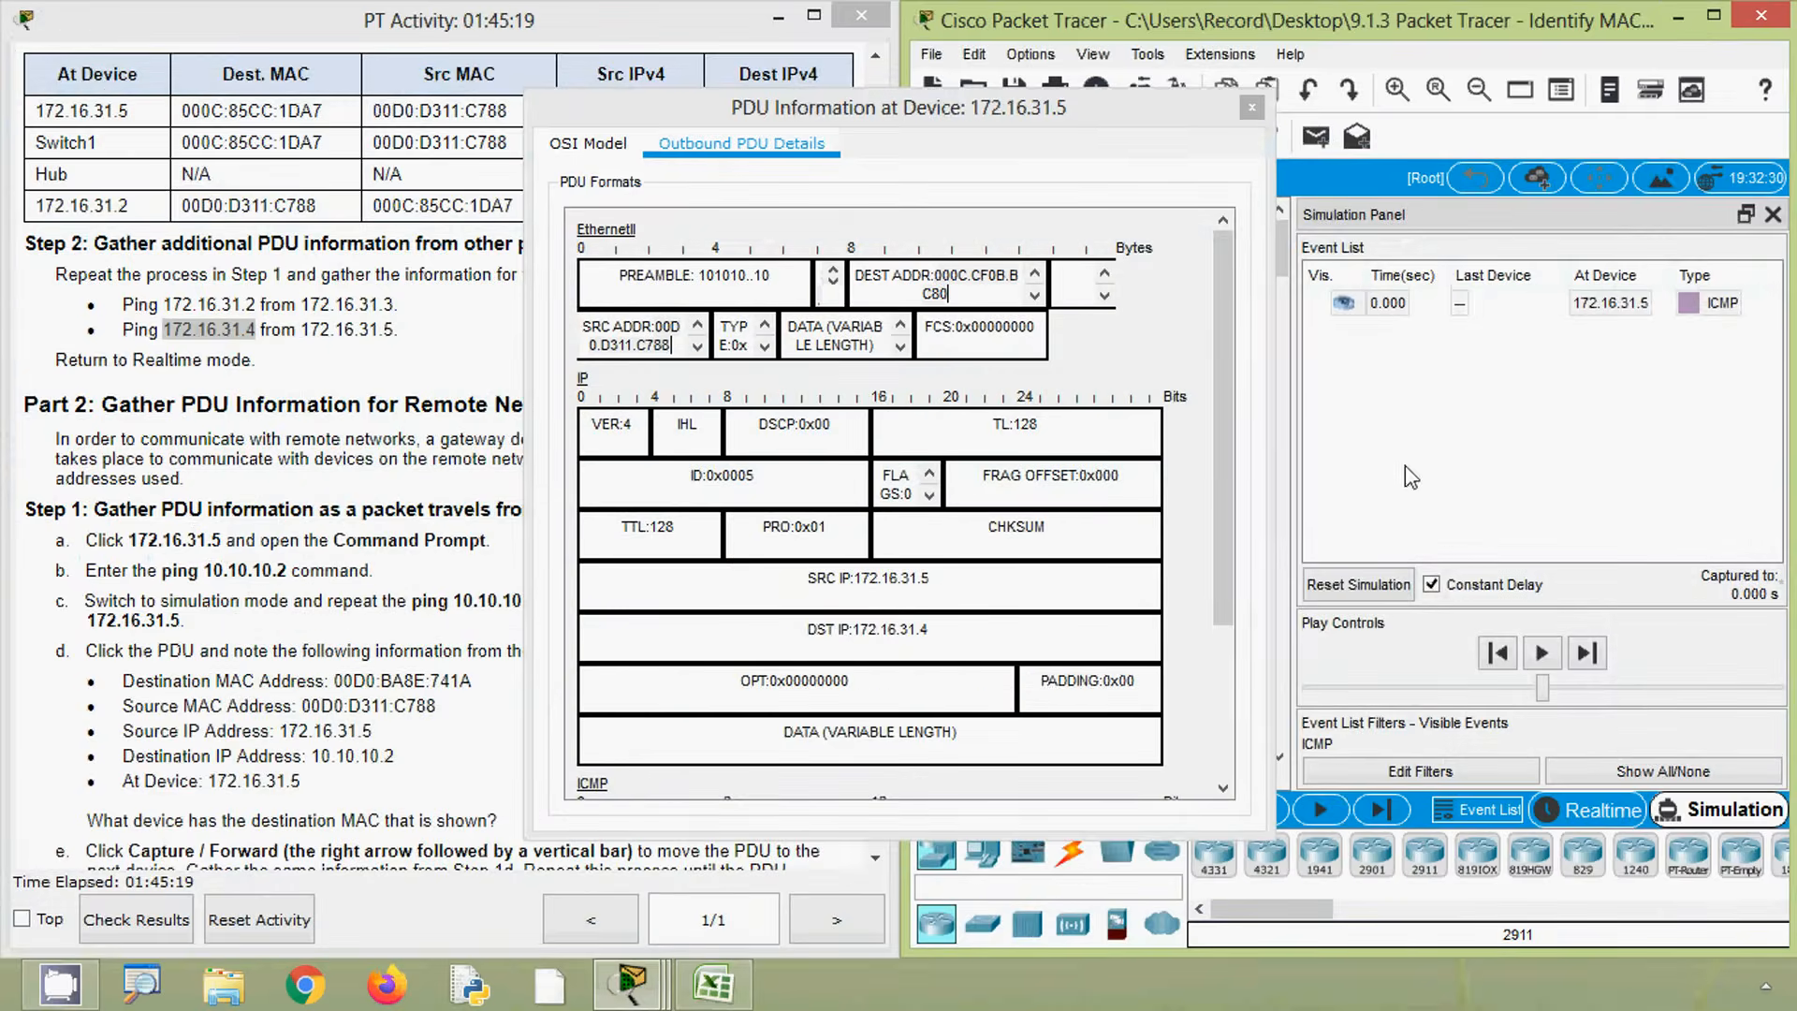
{"action": "key", "text": "alt"}
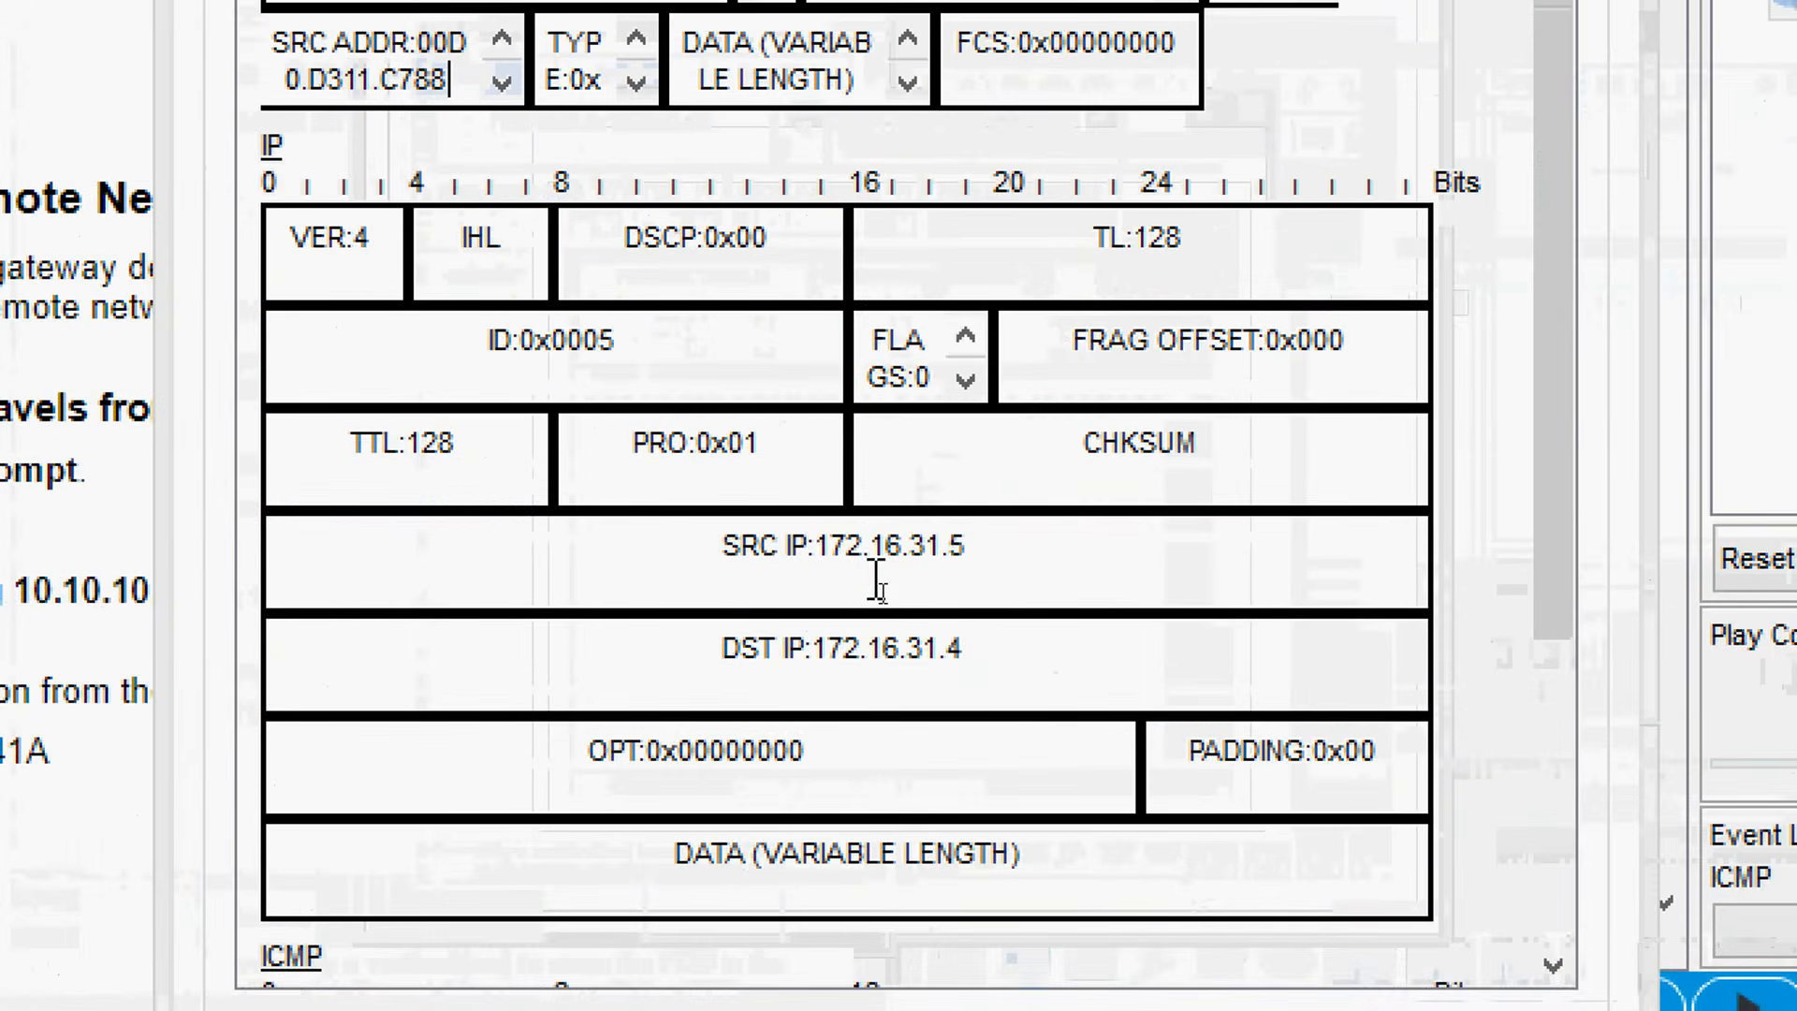
{"action": "left_click", "coordinate": [854, 581]}
{"action": "double_click", "coordinate": [930, 557]}
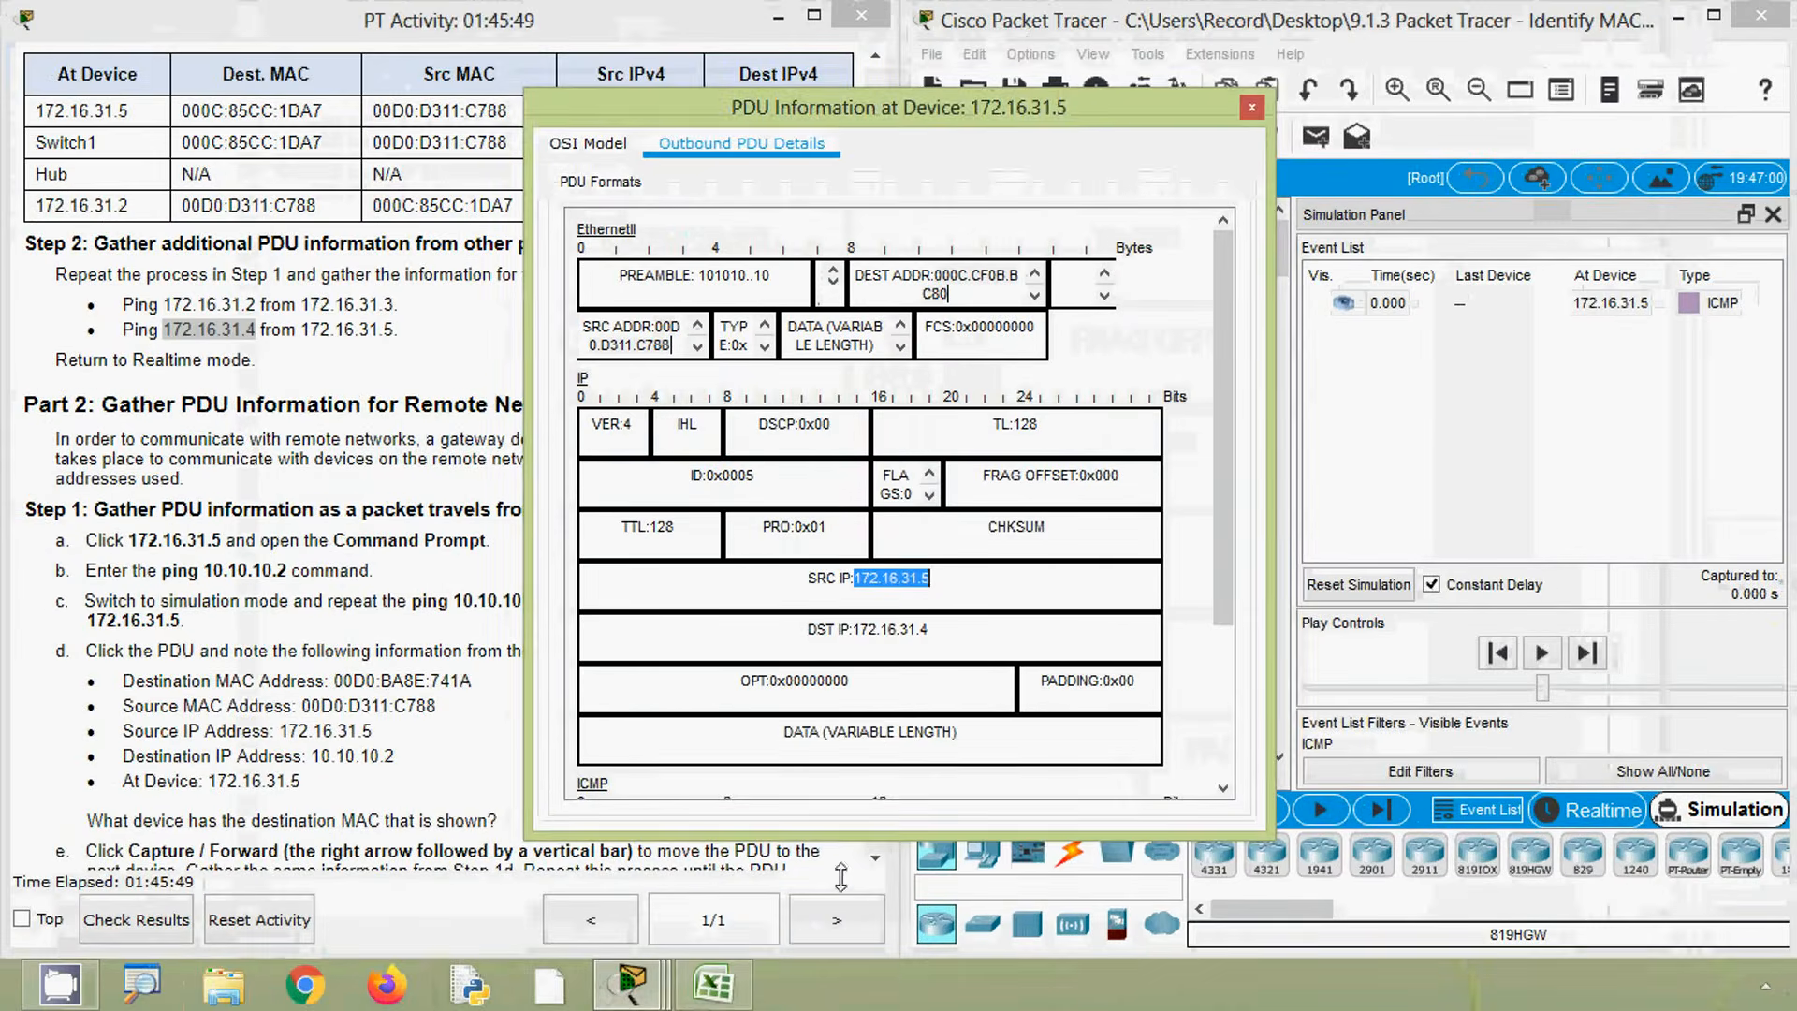
- Fill the Src IPv4 cell of row 14 with 172.16.31.5 by copying the At Device cell
{"action": "left_click", "coordinate": [717, 987]}
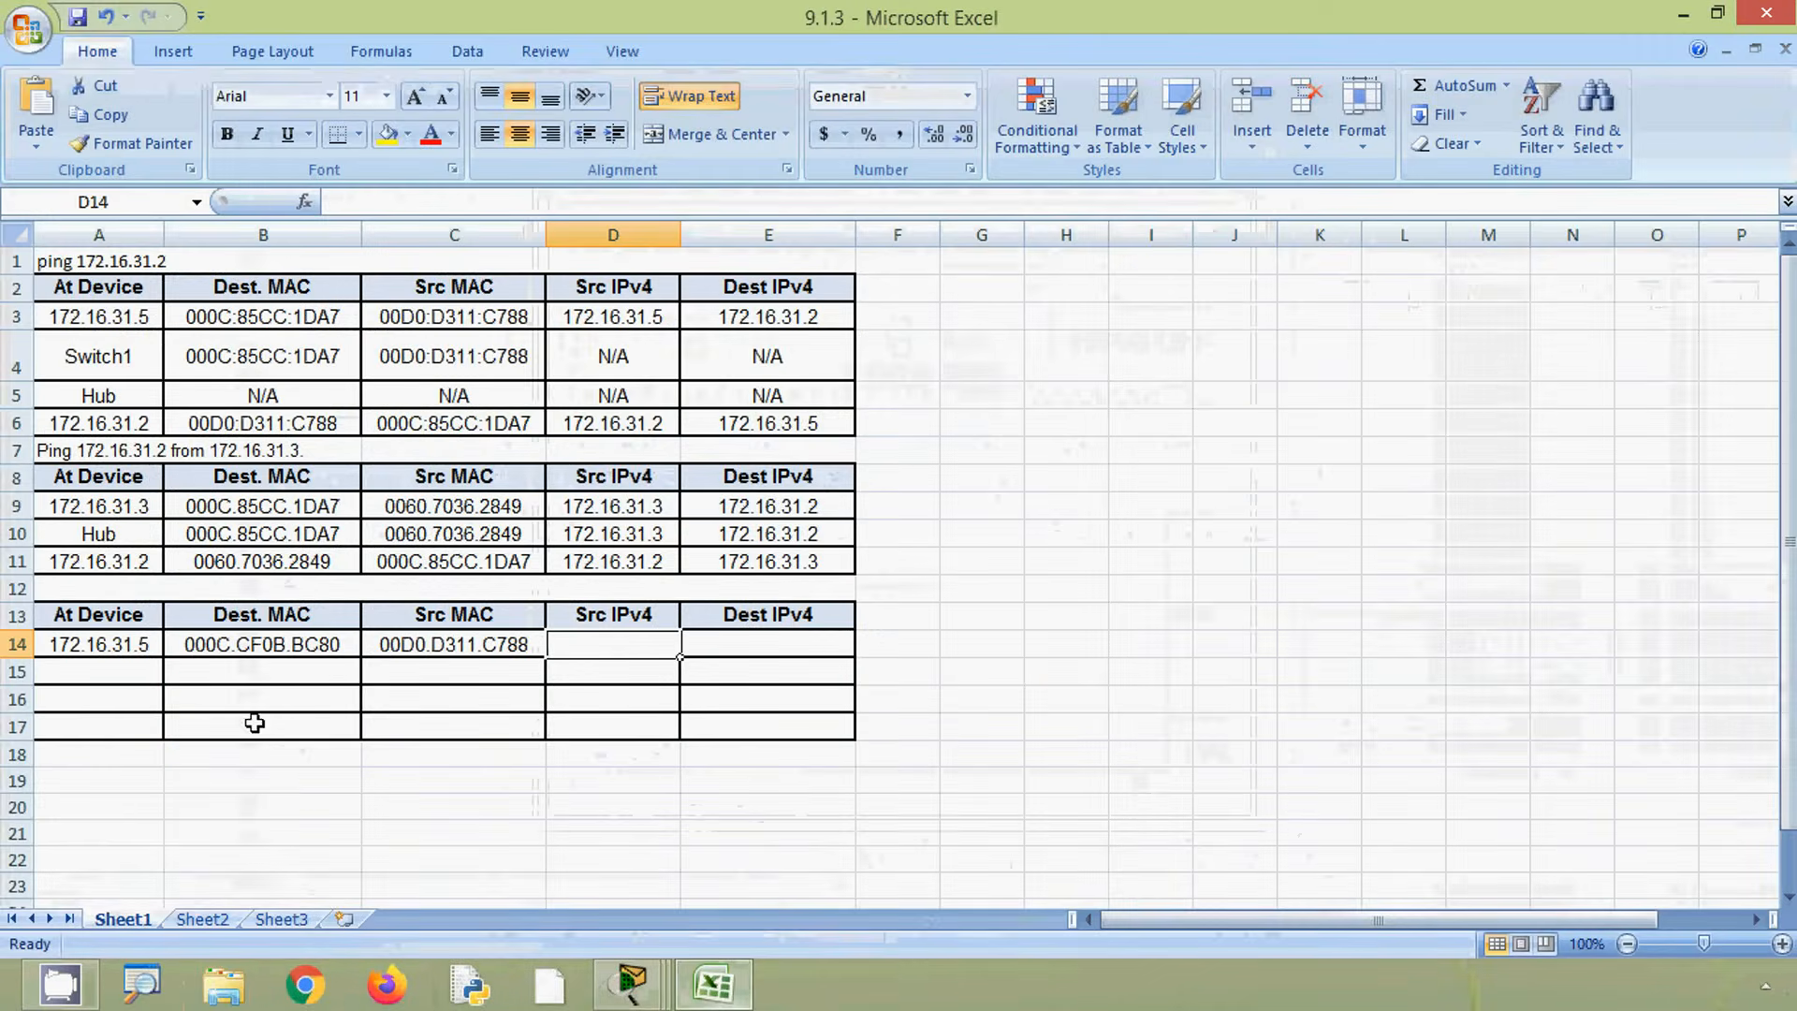
{"action": "left_click", "coordinate": [129, 644]}
{"action": "key", "text": "ctrl+c"}
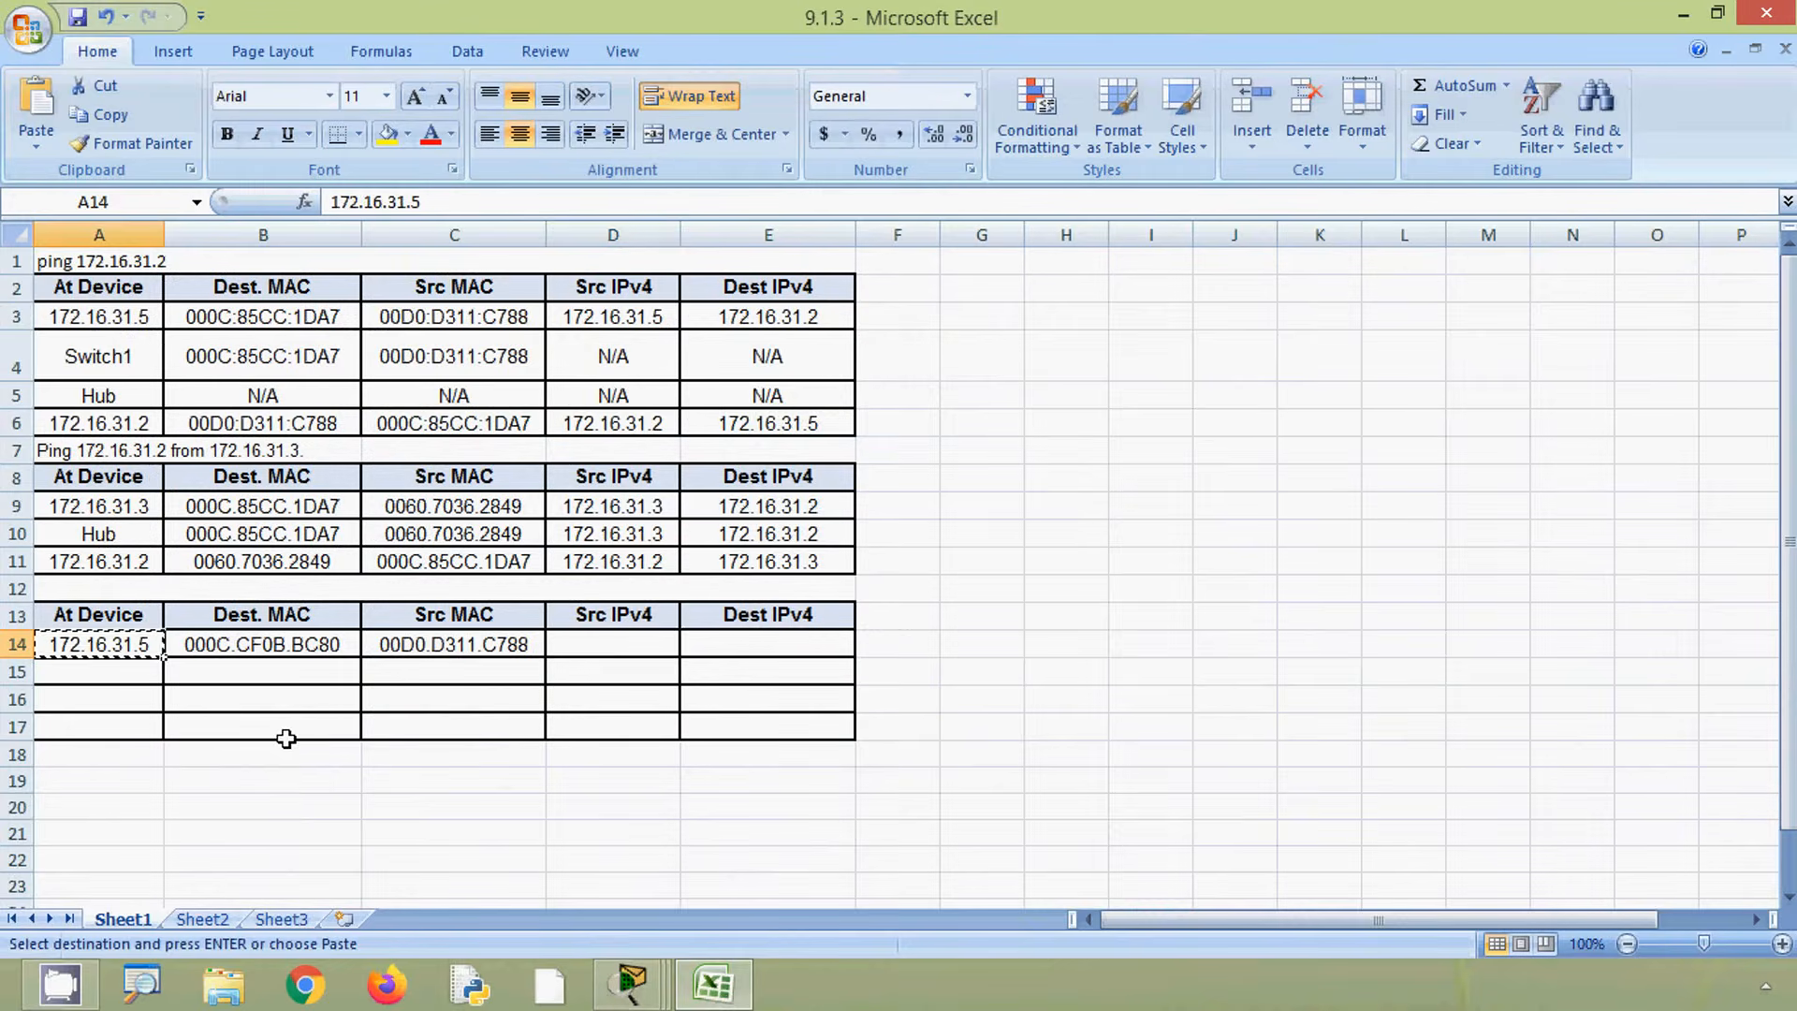
{"action": "left_click", "coordinate": [580, 649]}
{"action": "key", "text": "ctrl+v"}
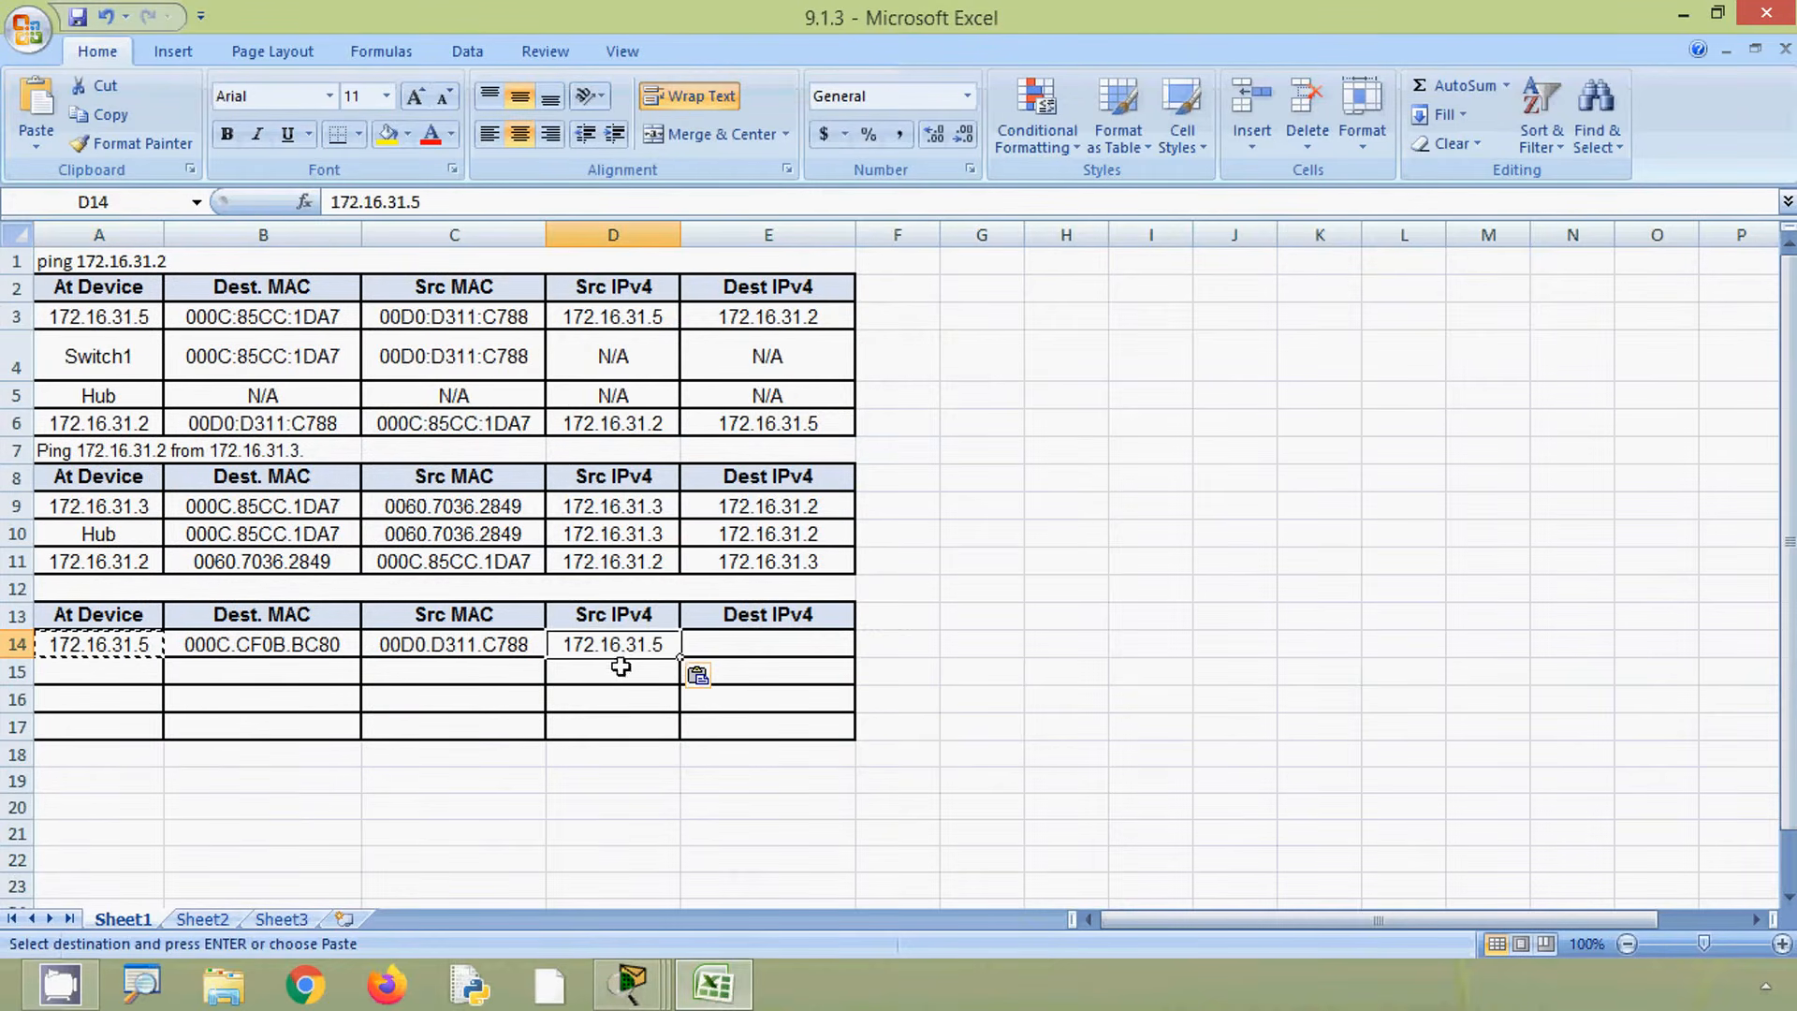
- Fill the Dest IPv4 cell of row 14 with 172.16.31.4 by pasting the source IP and changing its last digit
{"action": "left_click", "coordinate": [743, 644]}
{"action": "key", "text": "ctrl+v"}
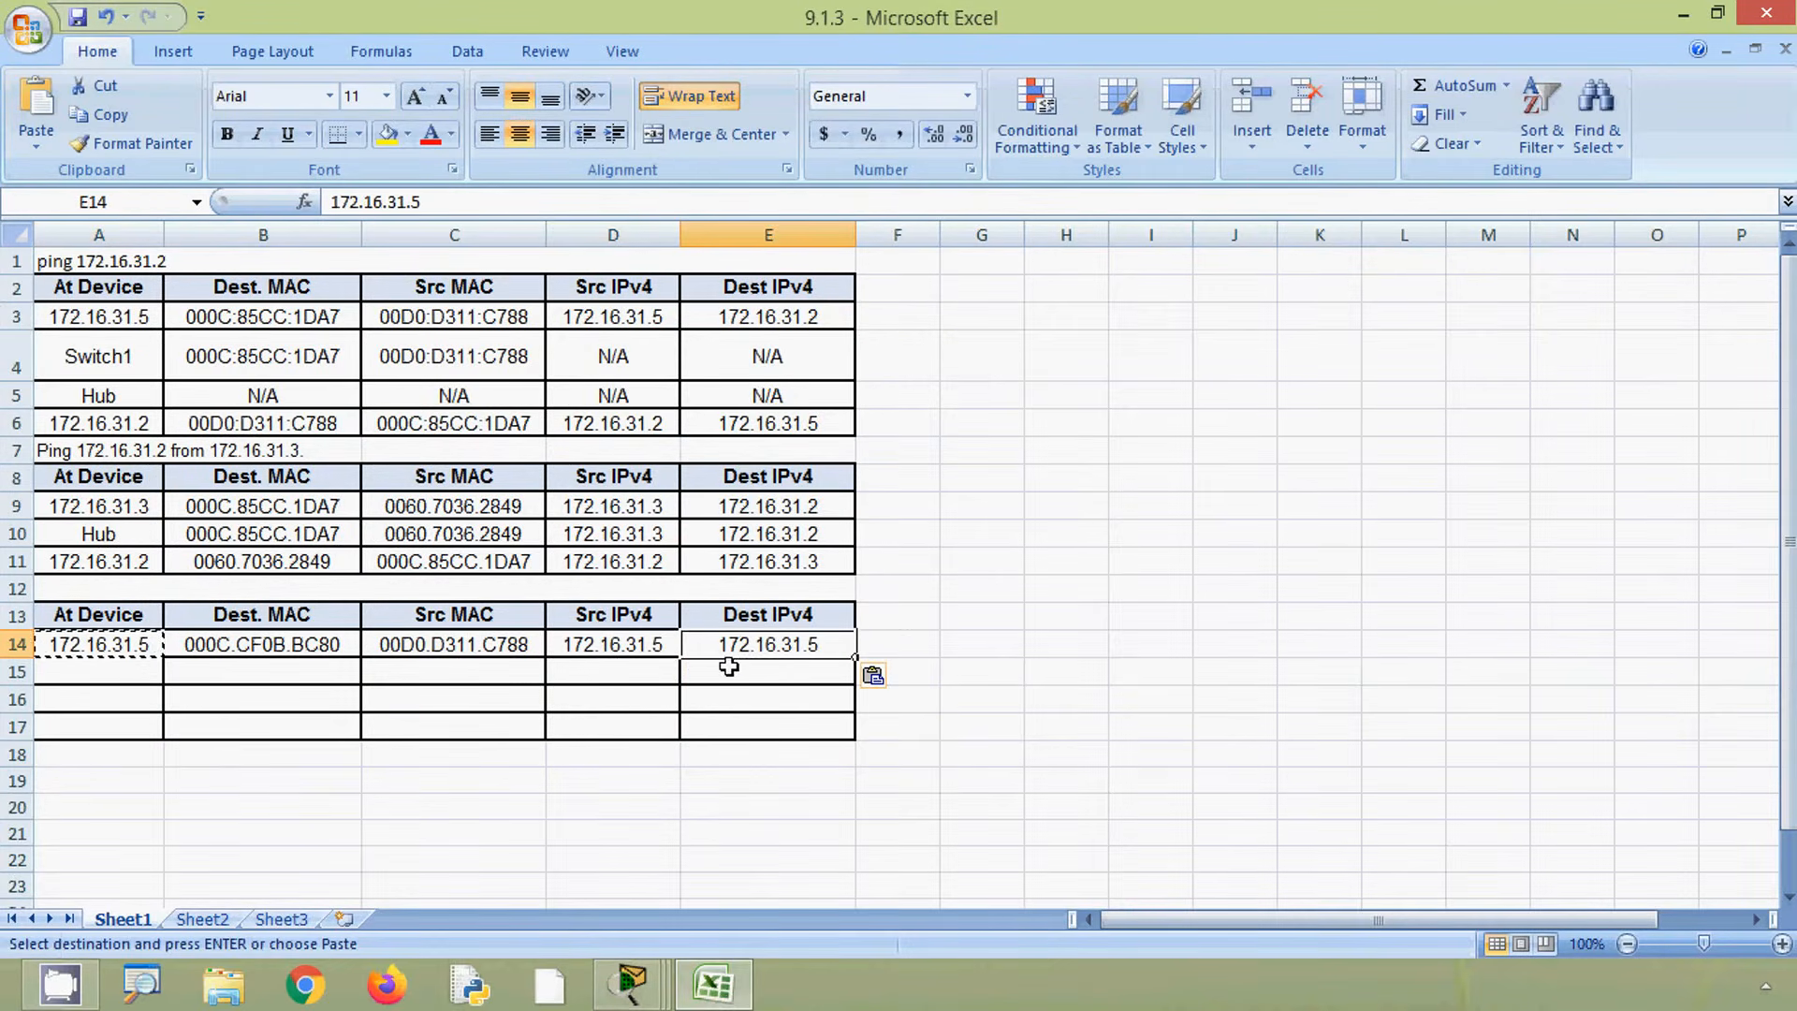
{"action": "double_click", "coordinate": [836, 648]}
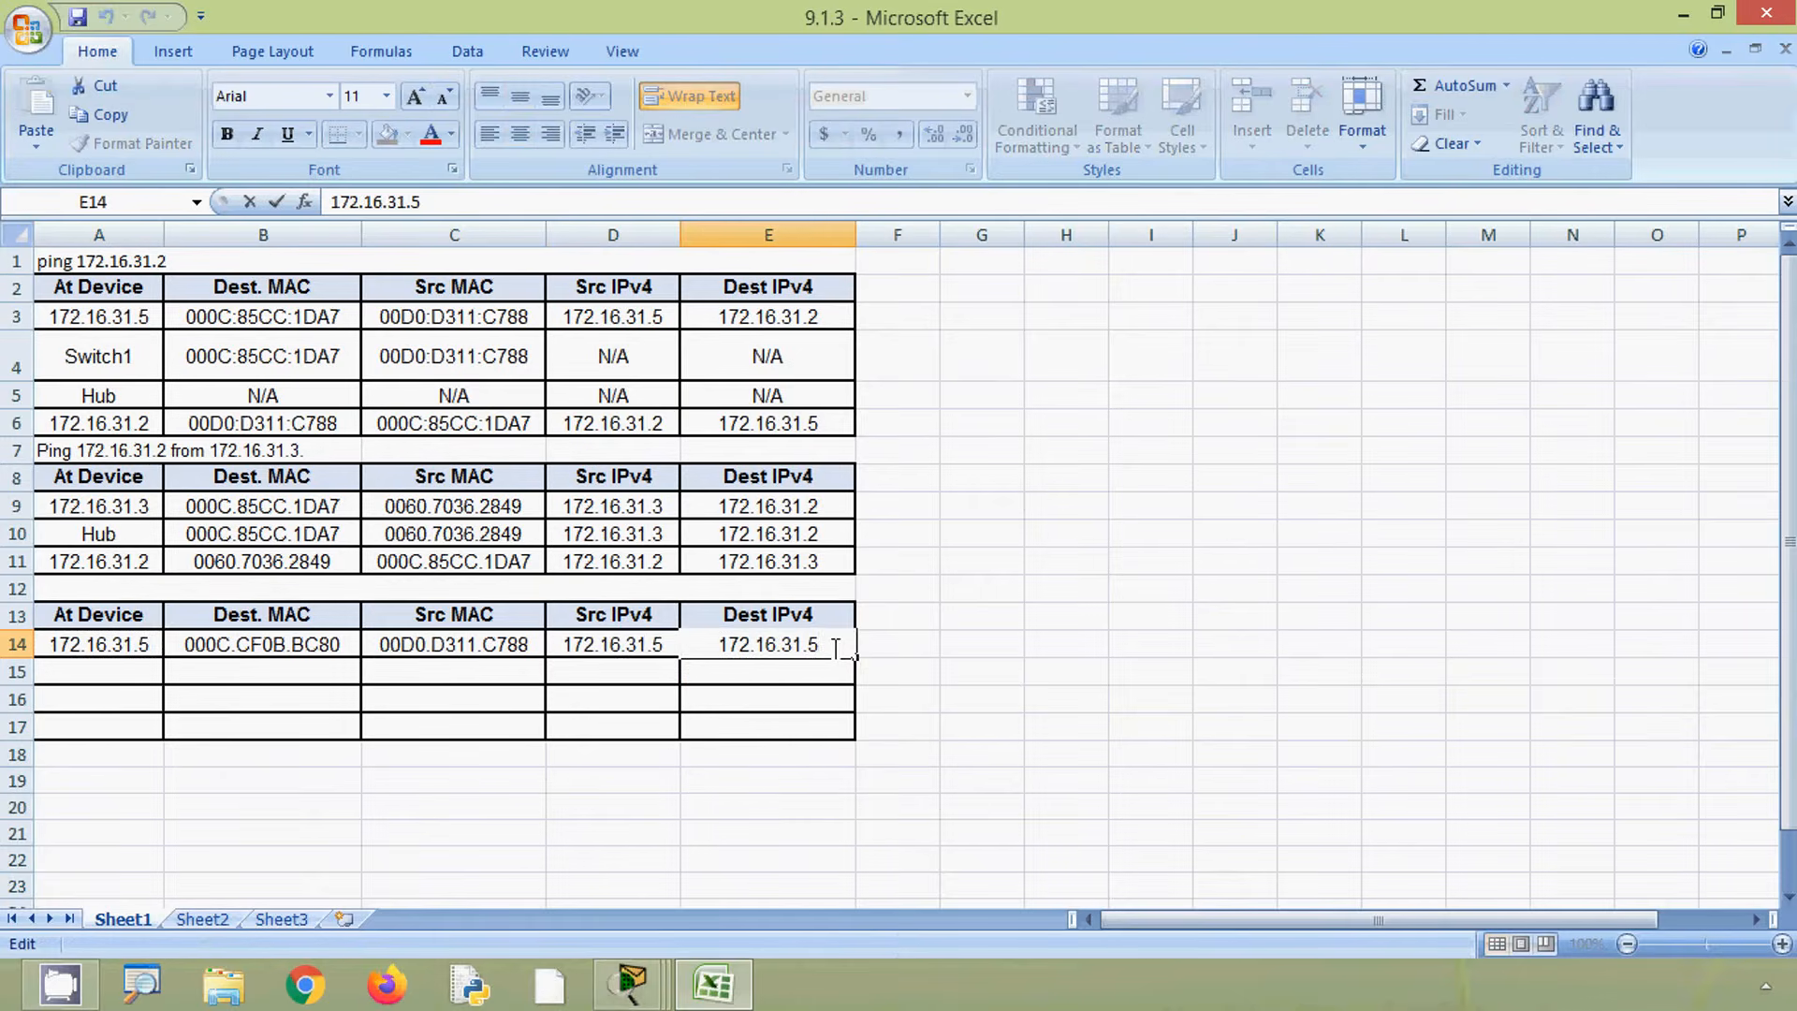
{"action": "key", "text": "BackSpace"}
{"action": "type", "text": "4"}
{"action": "key", "text": "Return"}
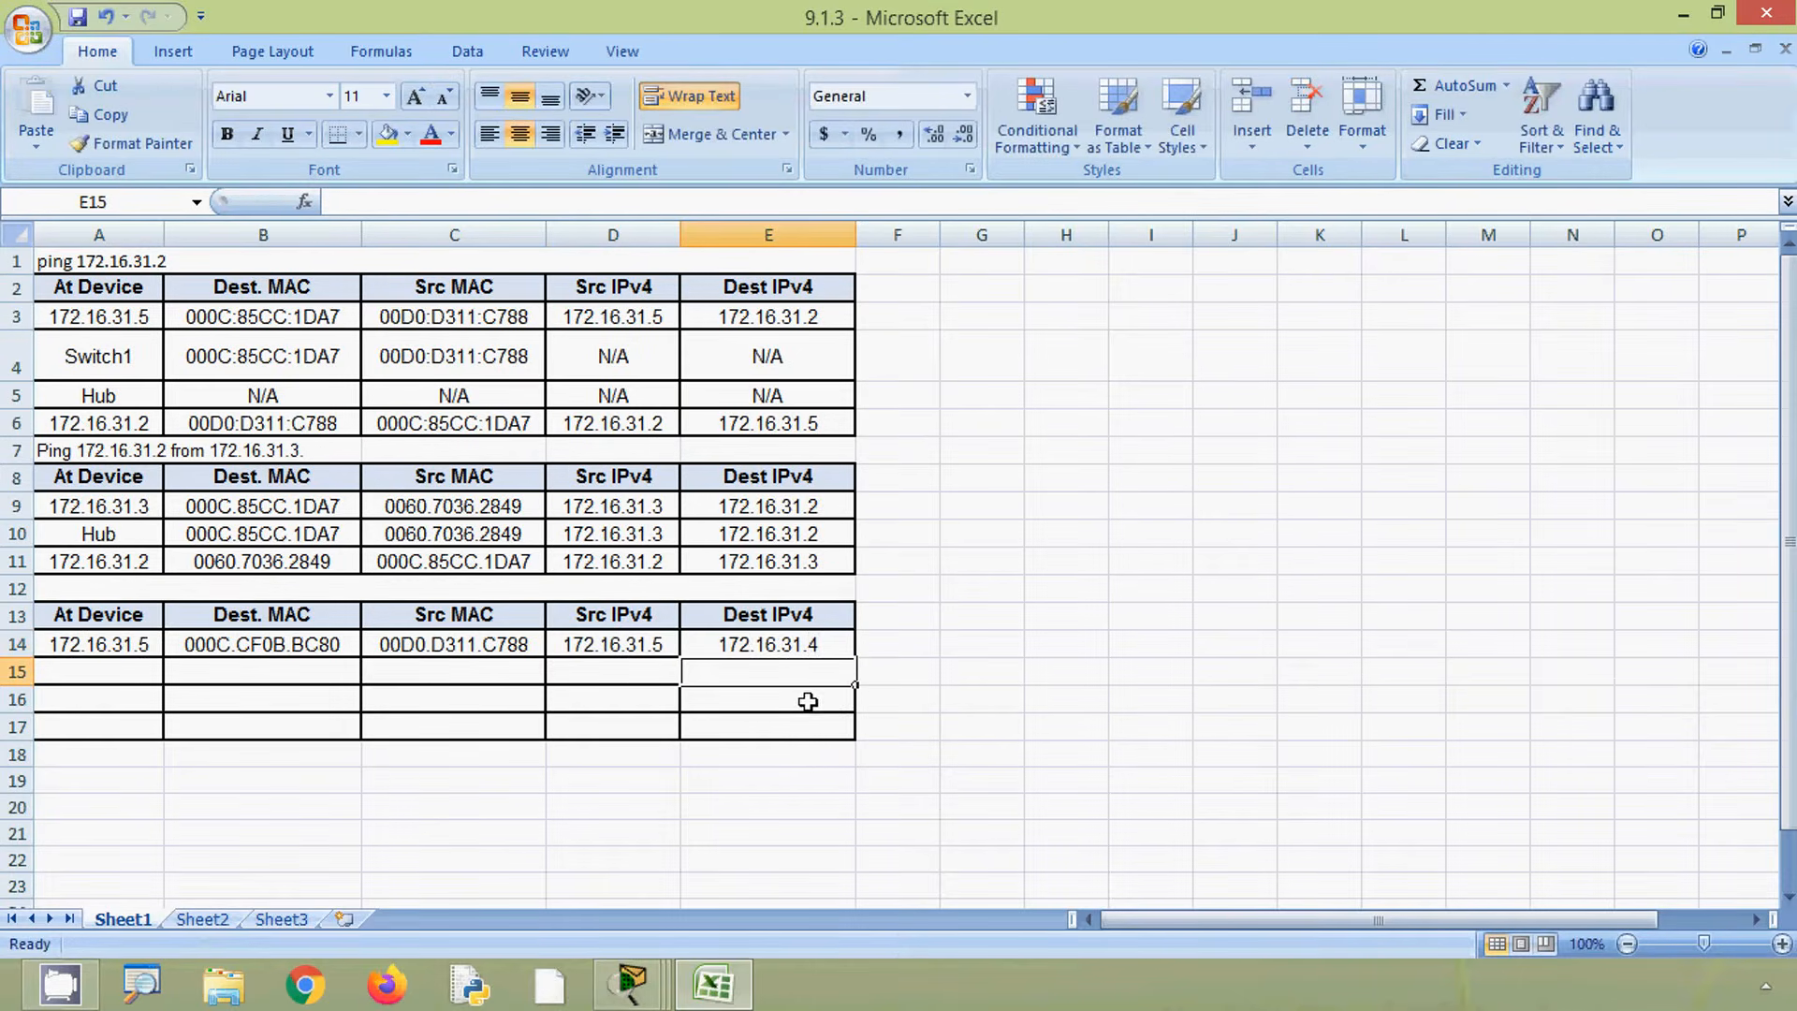
- Close the PDU dialog, advance the ping one step, and open the PDU information at Switch1
{"action": "left_click", "coordinate": [1683, 14]}
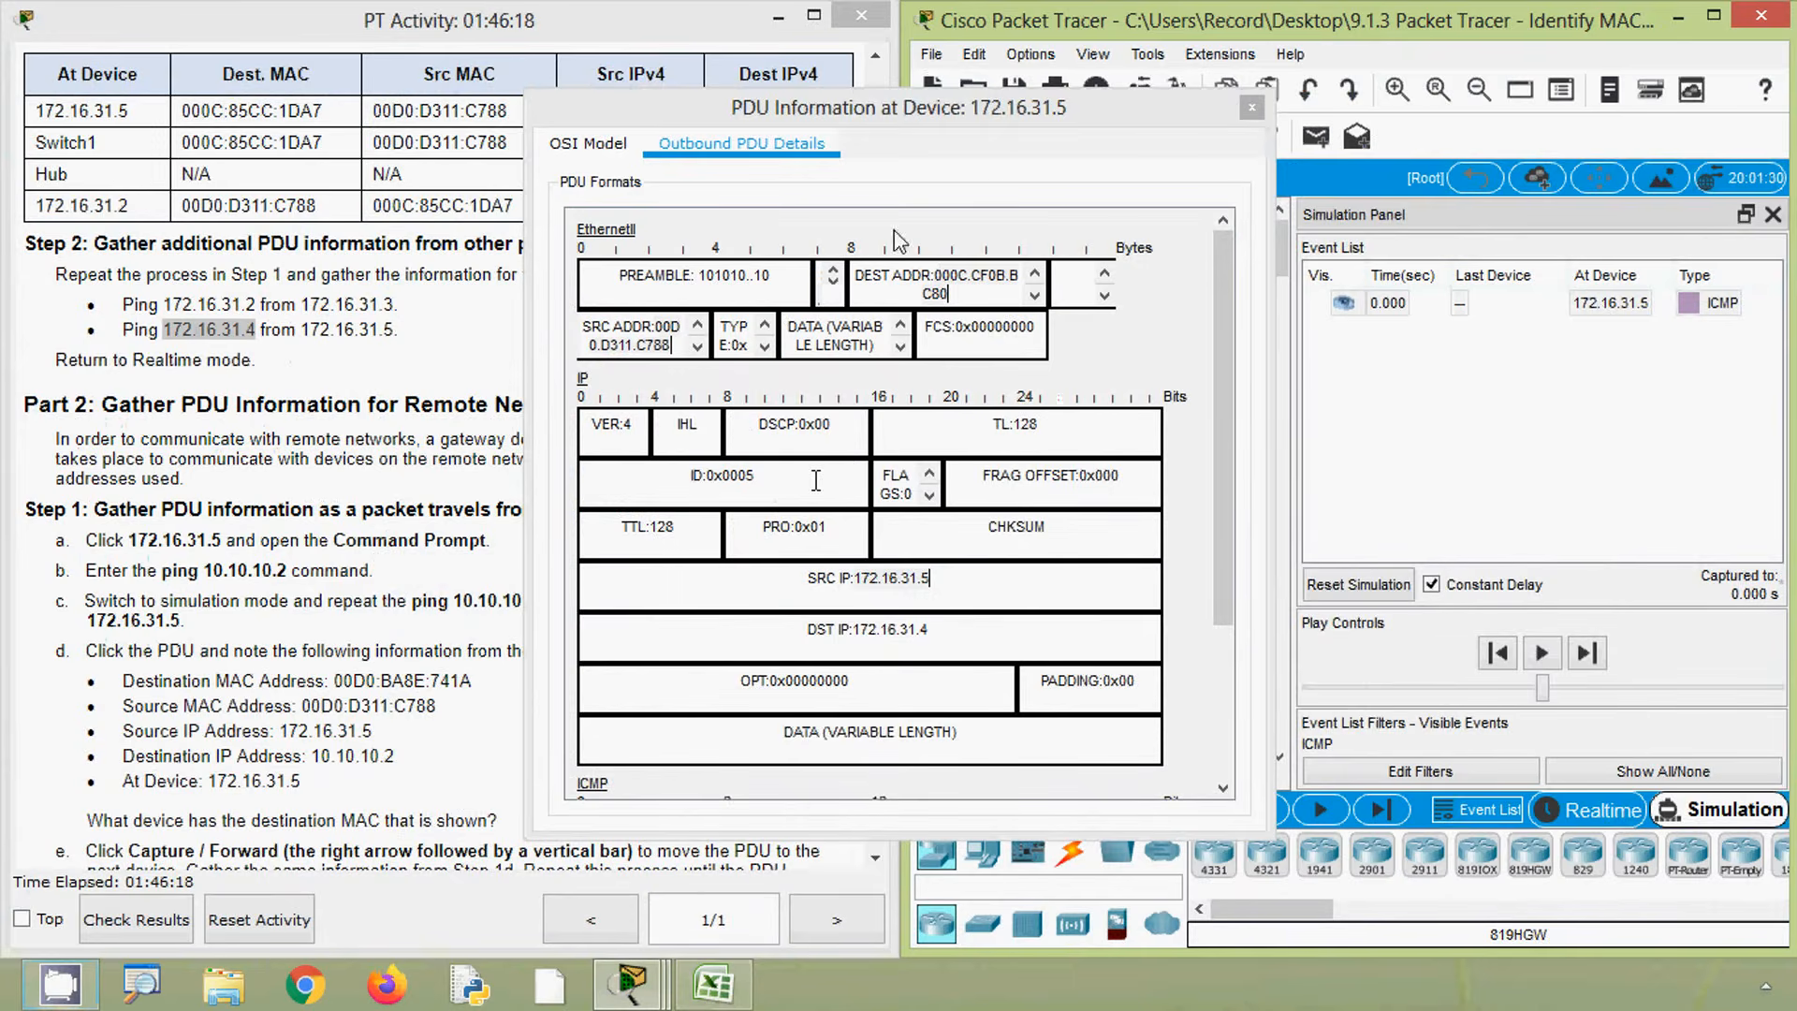
{"action": "left_click", "coordinate": [1253, 108]}
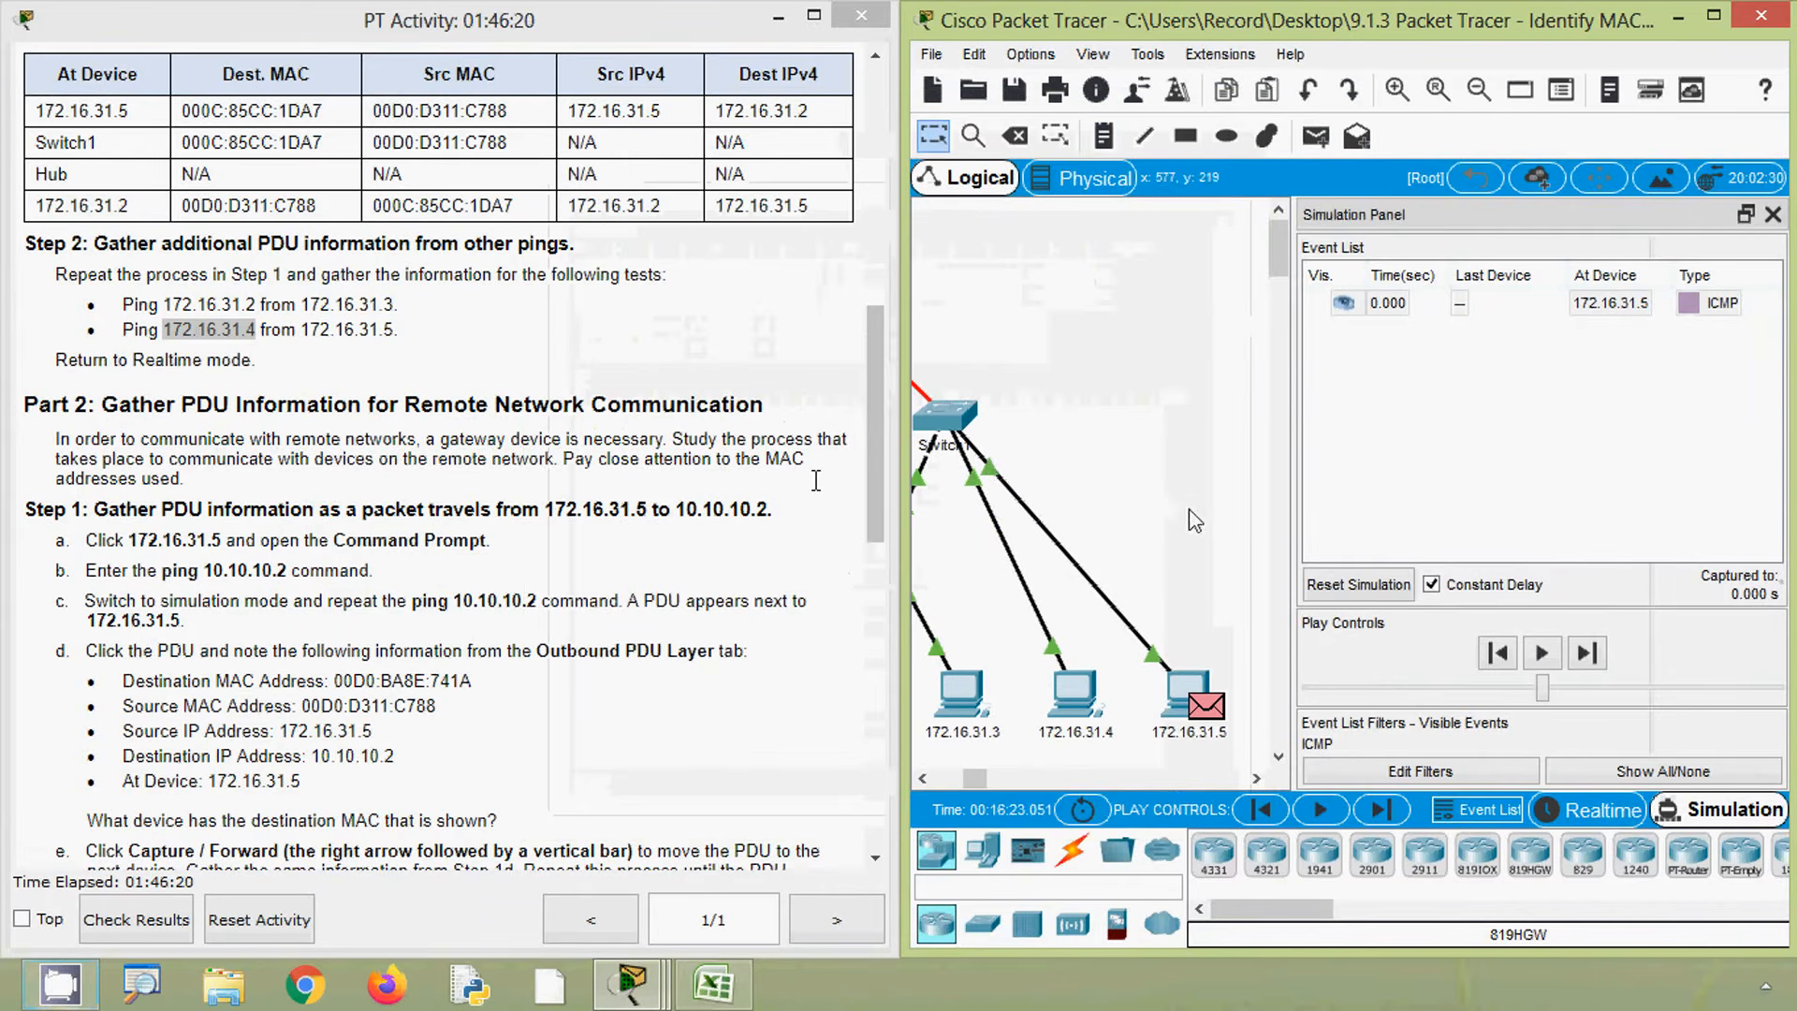
{"action": "left_click", "coordinate": [1382, 822]}
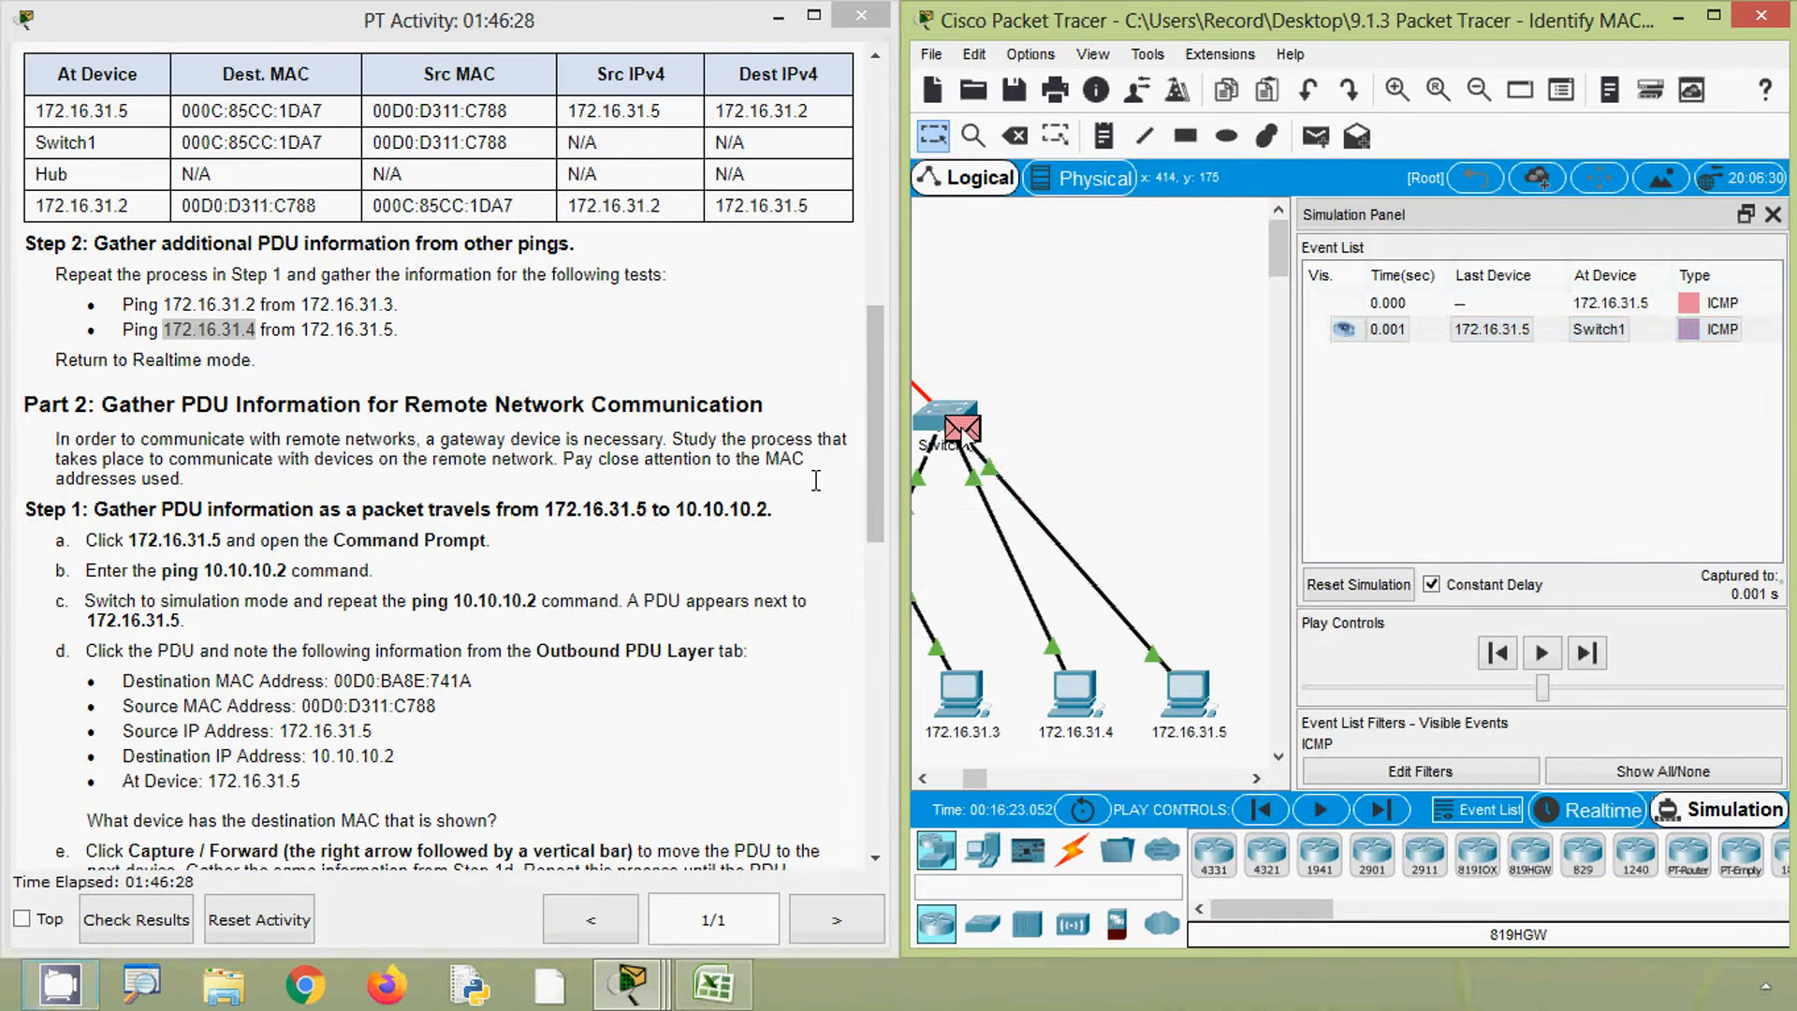
{"action": "left_click", "coordinate": [963, 428]}
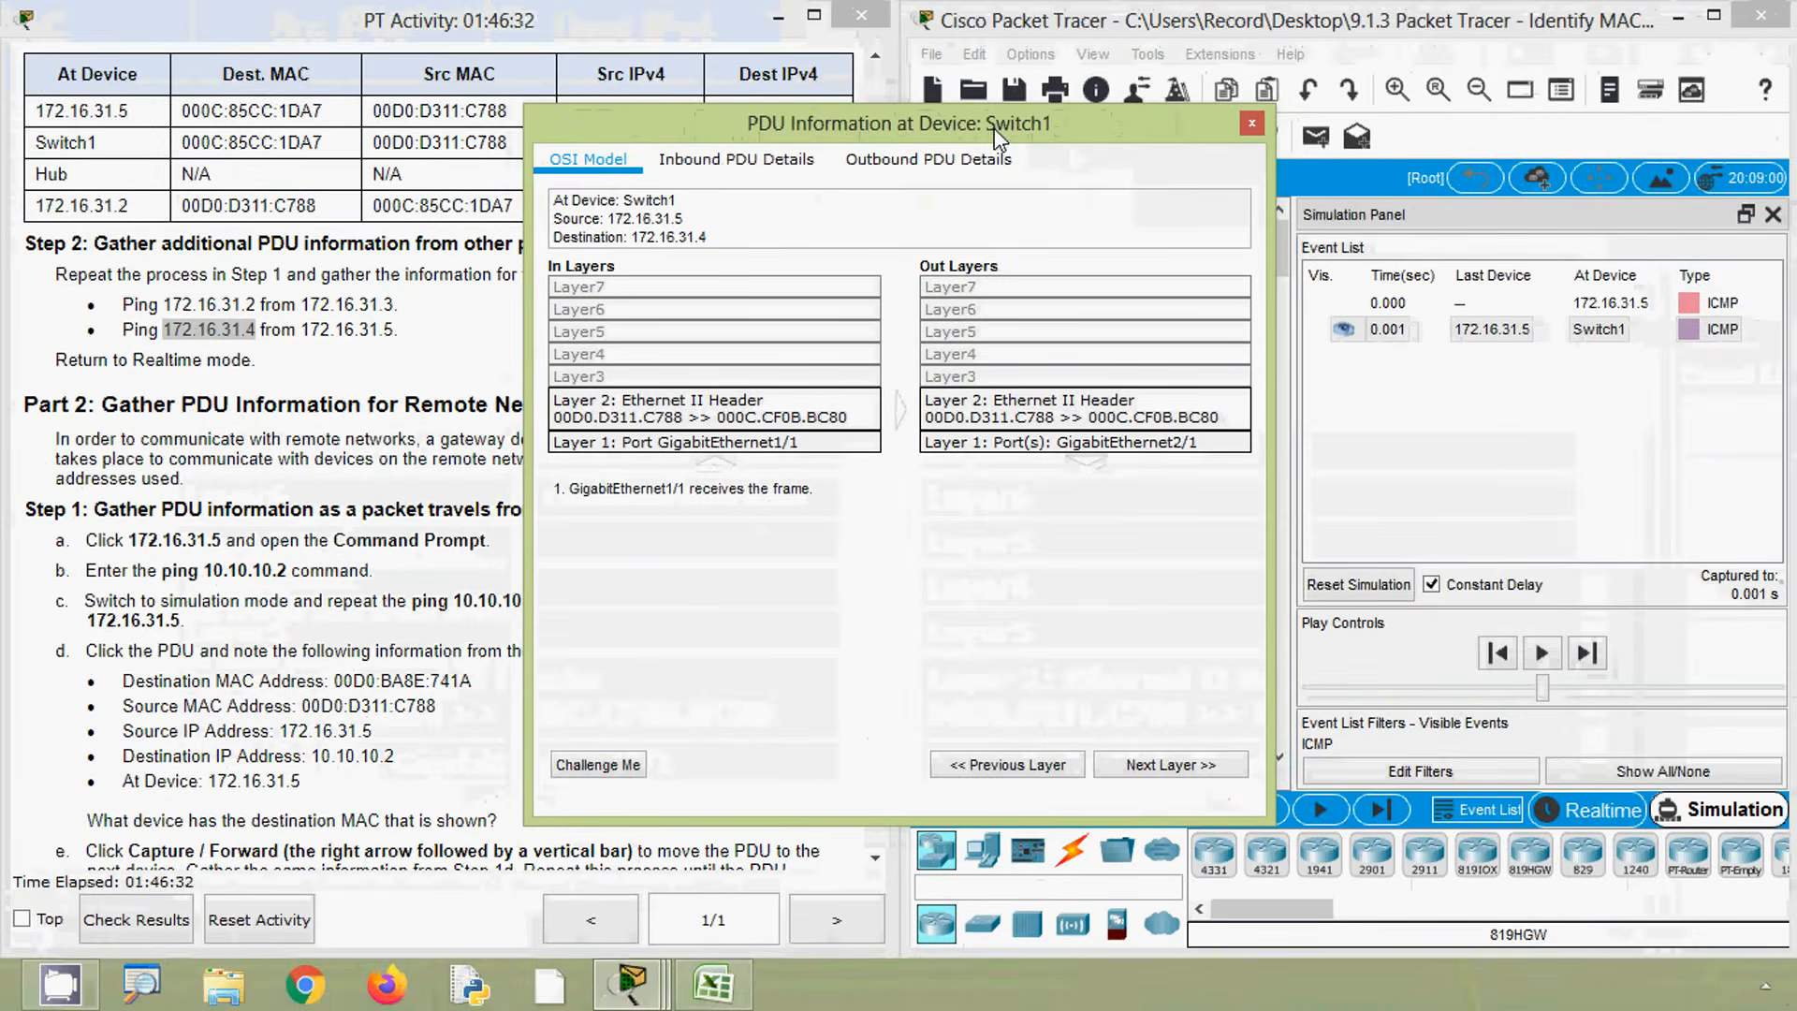
- Enter Switch1 in the At Device cell of row 15
{"action": "left_click", "coordinate": [730, 983]}
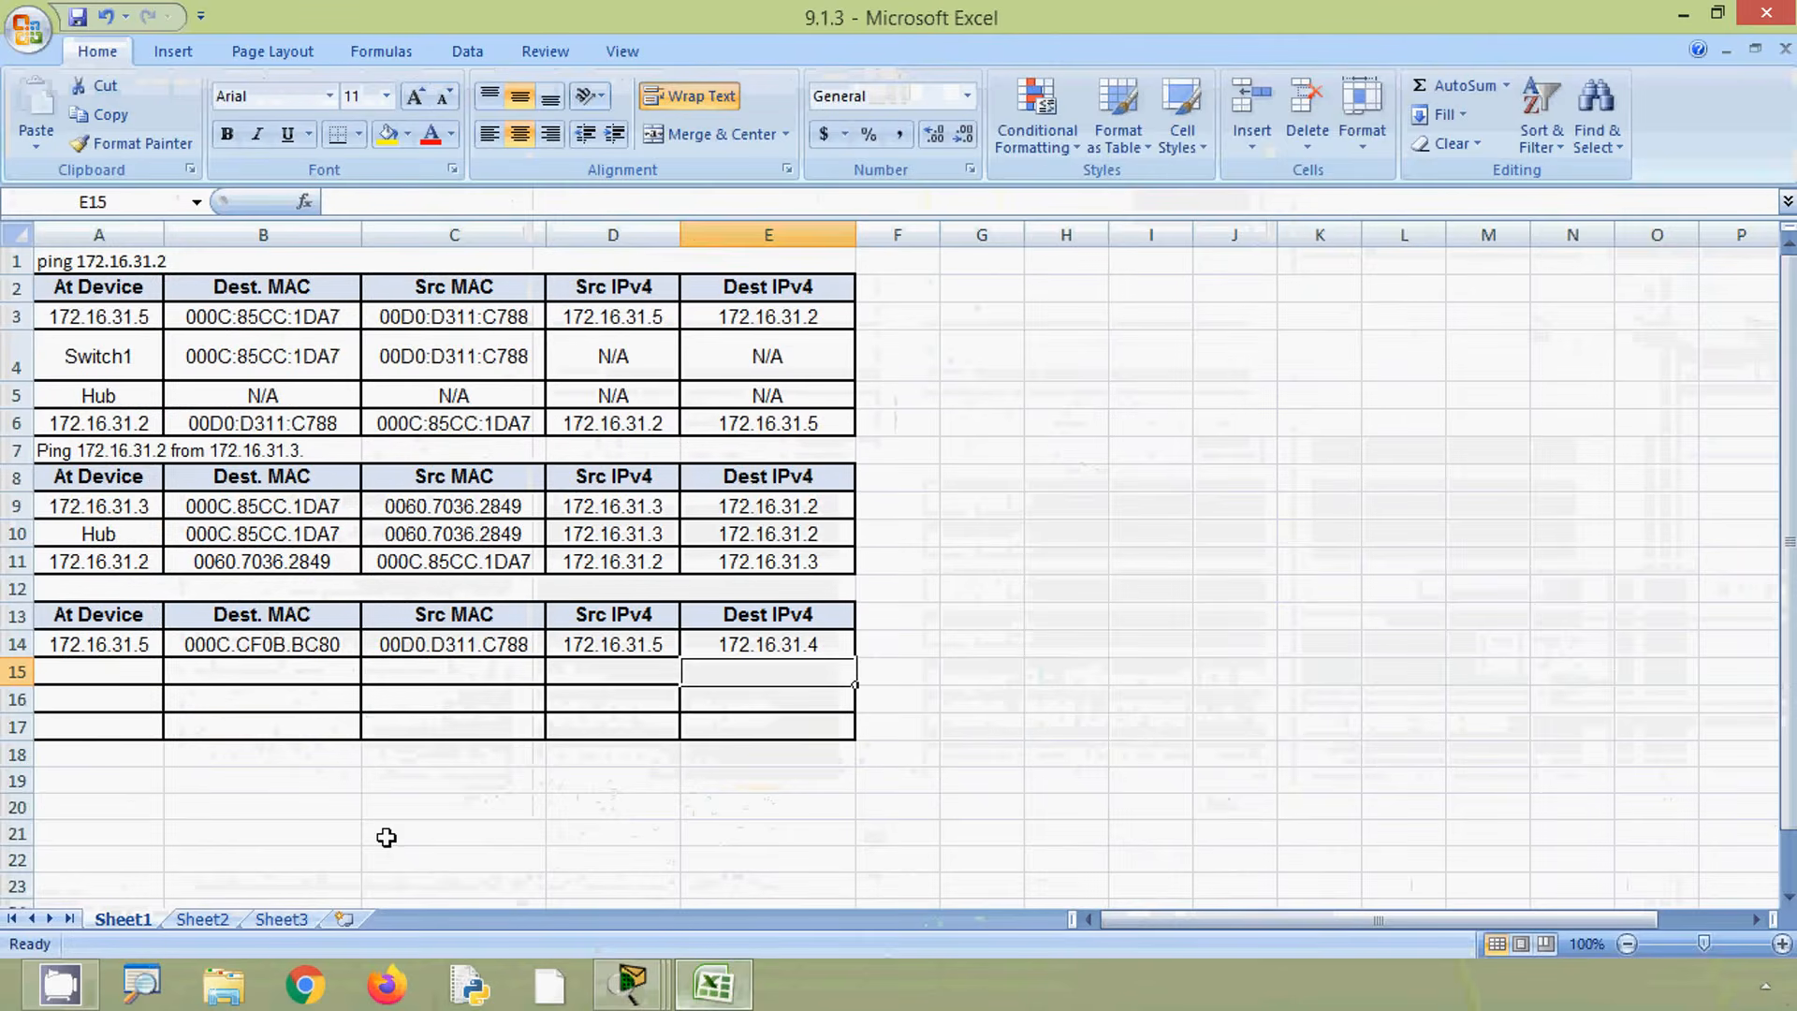
{"action": "left_click", "coordinate": [116, 669]}
{"action": "type", "text": "Sw"}
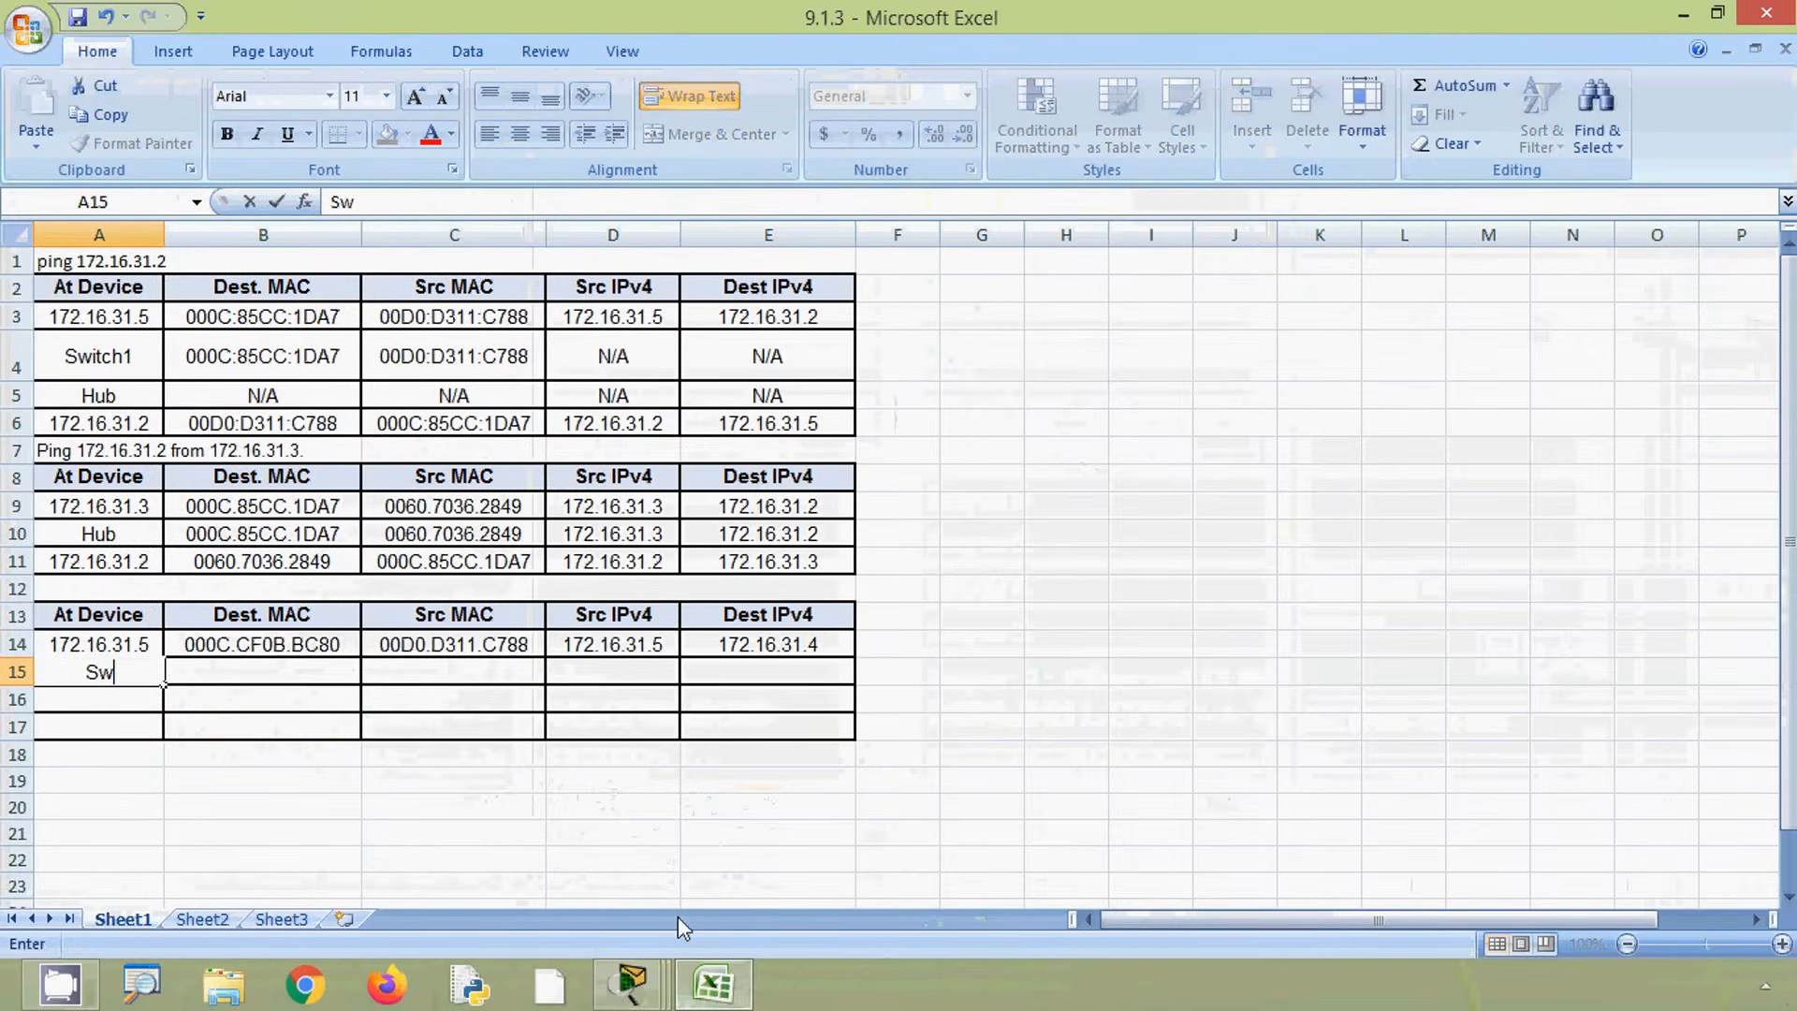
{"action": "type", "text": "itch1"}
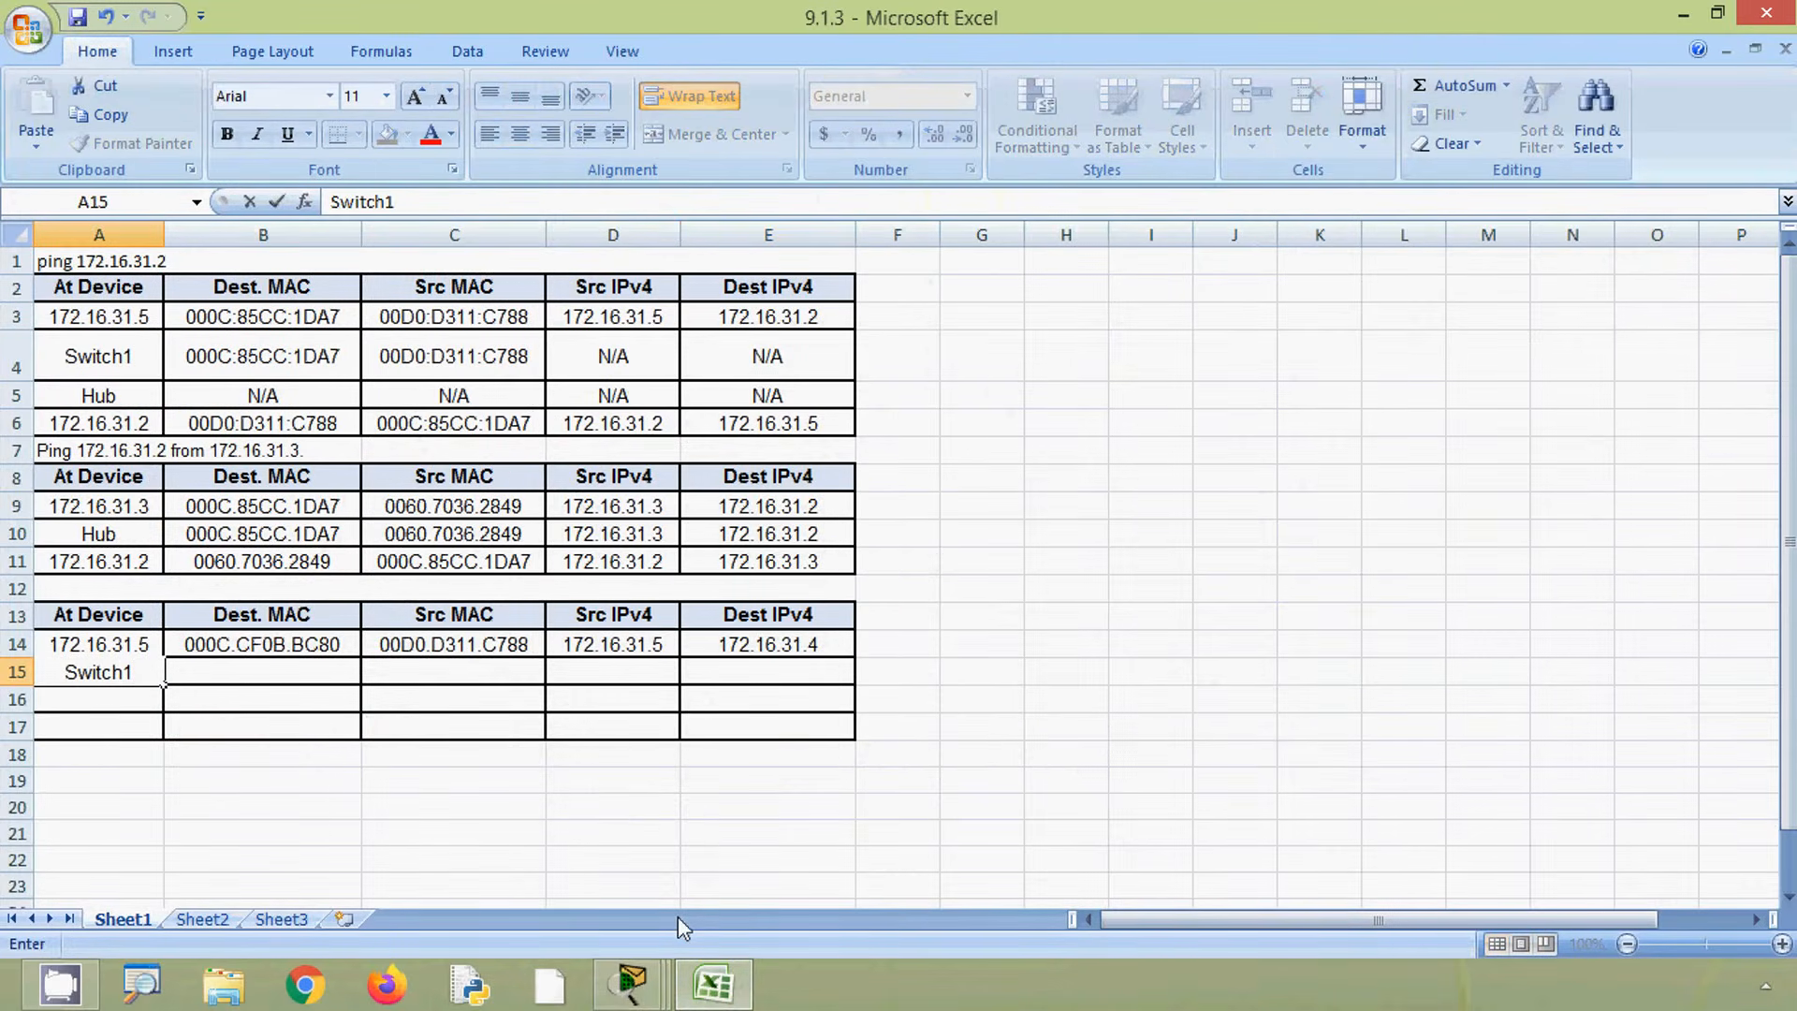
{"action": "left_click", "coordinate": [320, 680]}
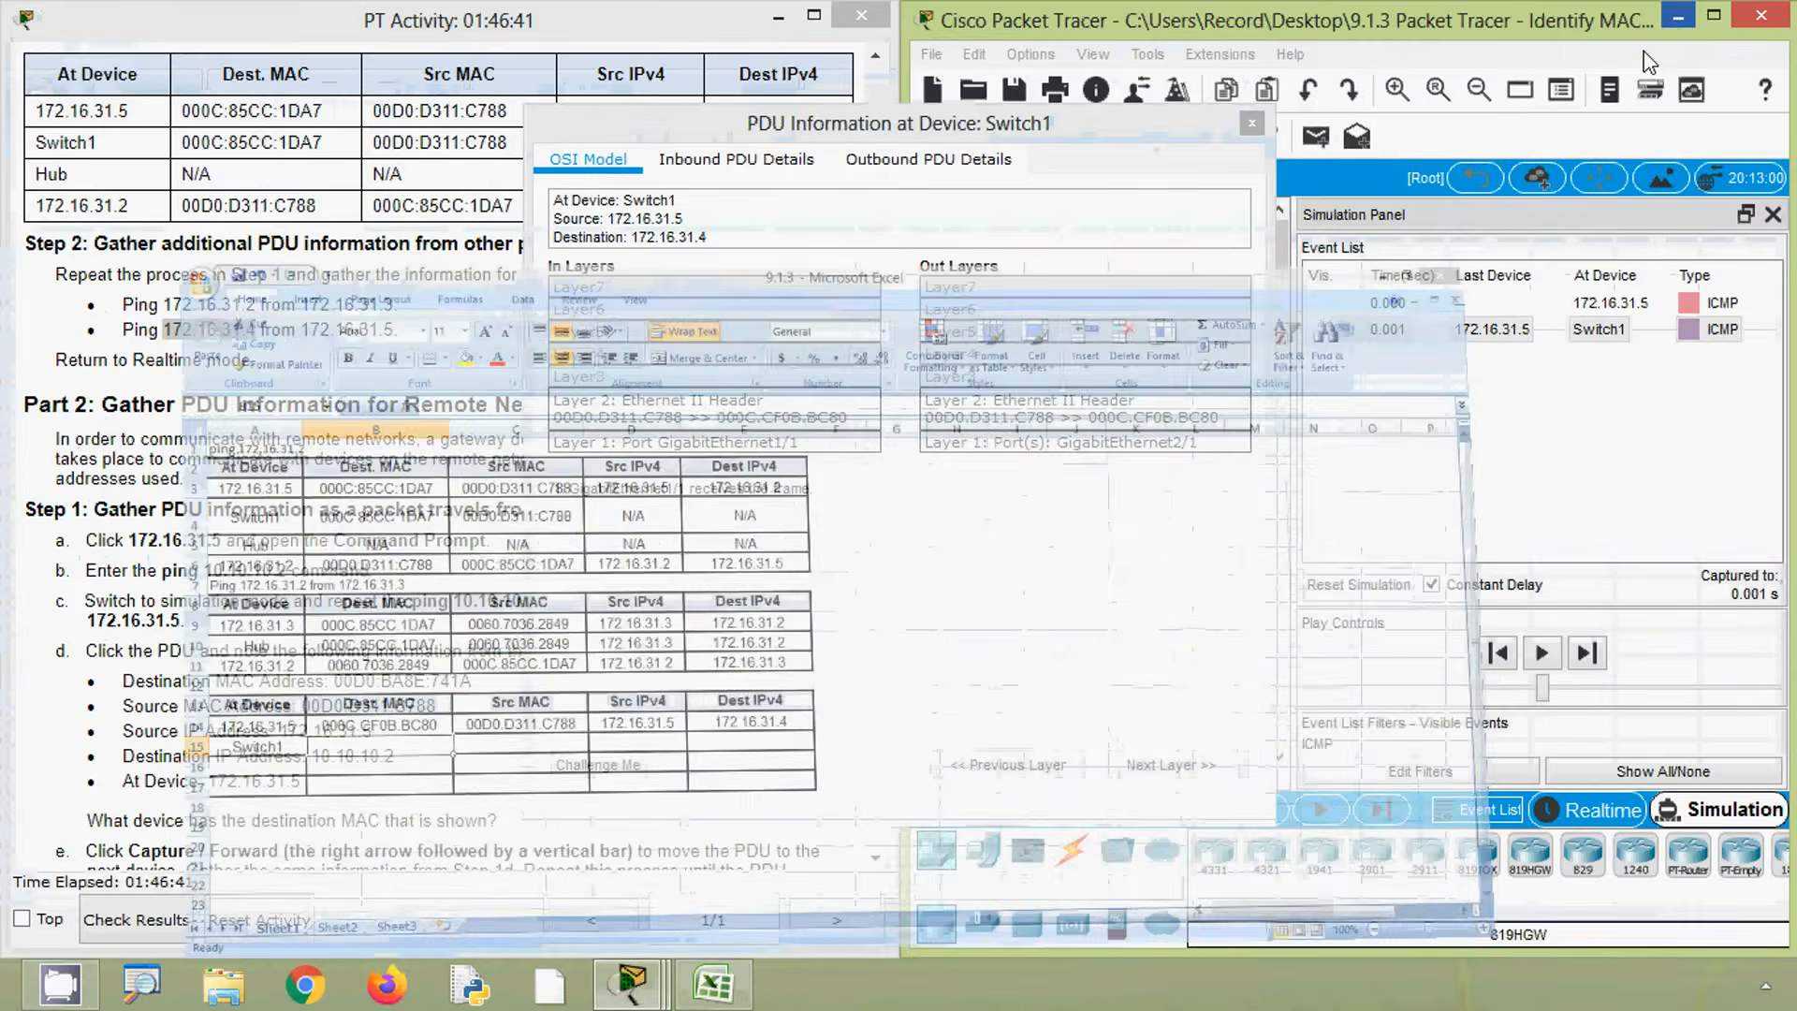
- Examine Switch1's outbound PDU details for its Ethernet MAC and IP source and destination addresses
{"action": "left_click", "coordinate": [1682, 16]}
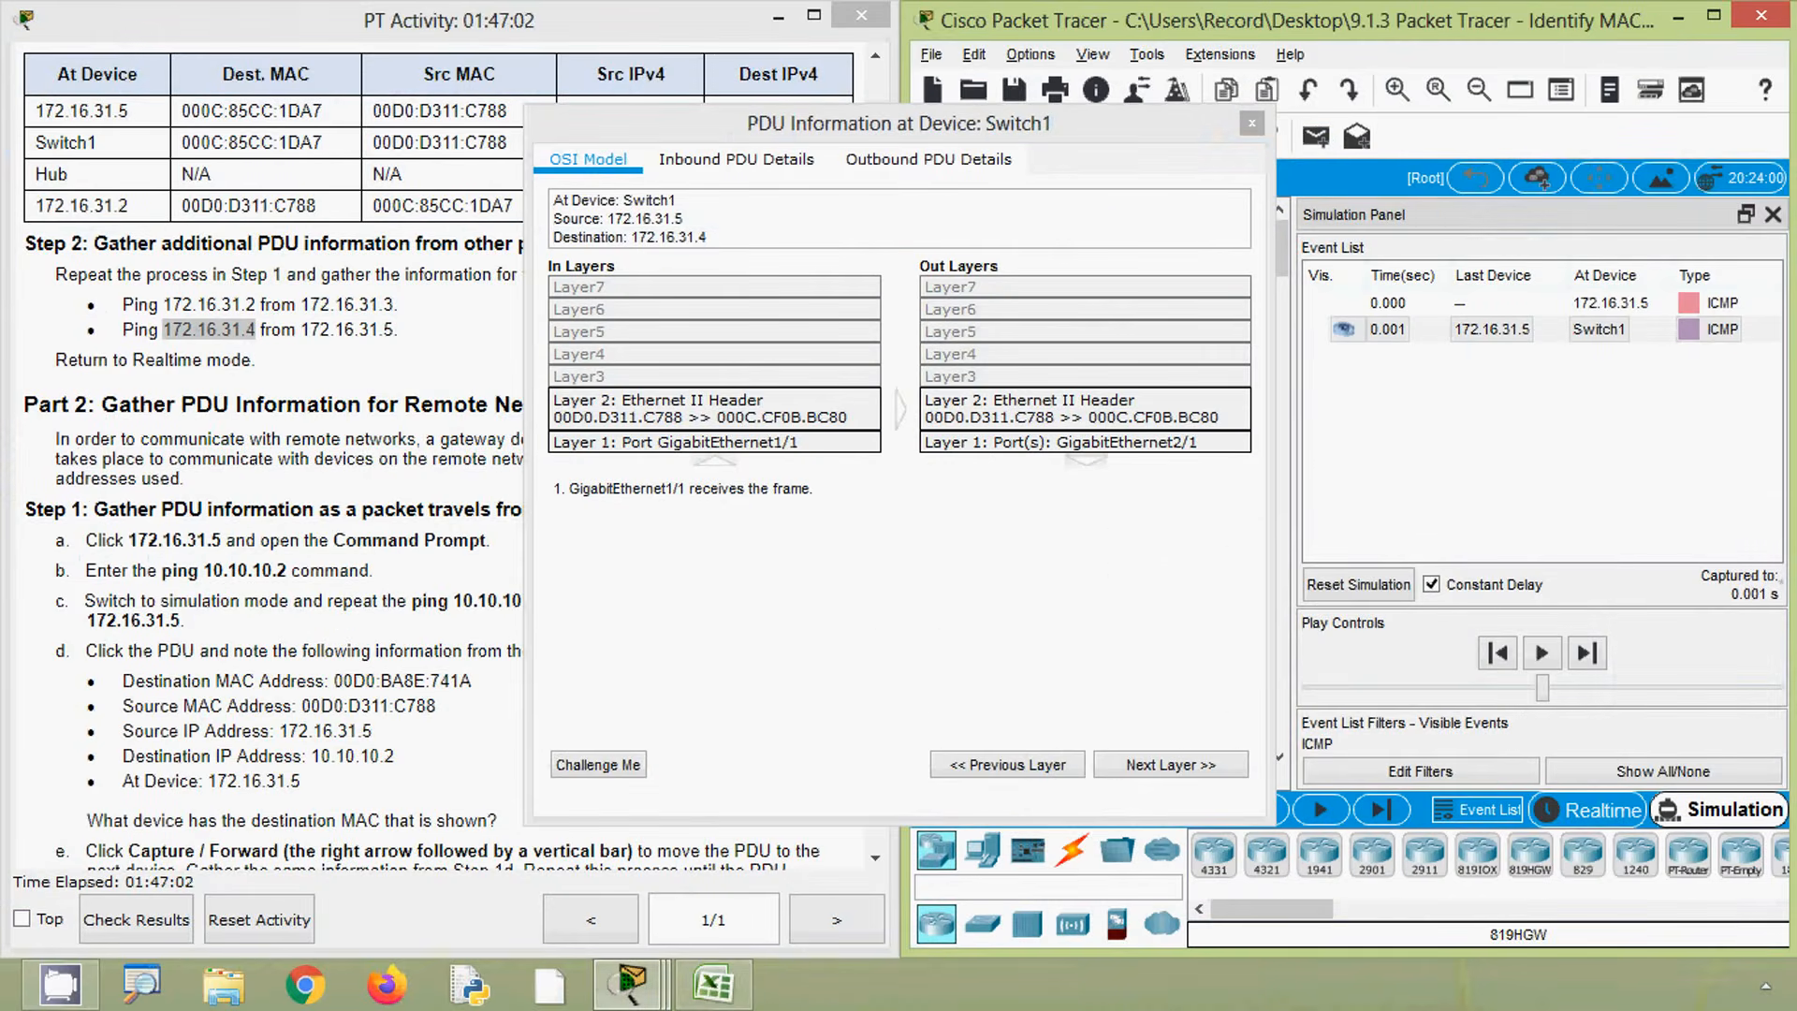
{"action": "key", "text": "alt"}
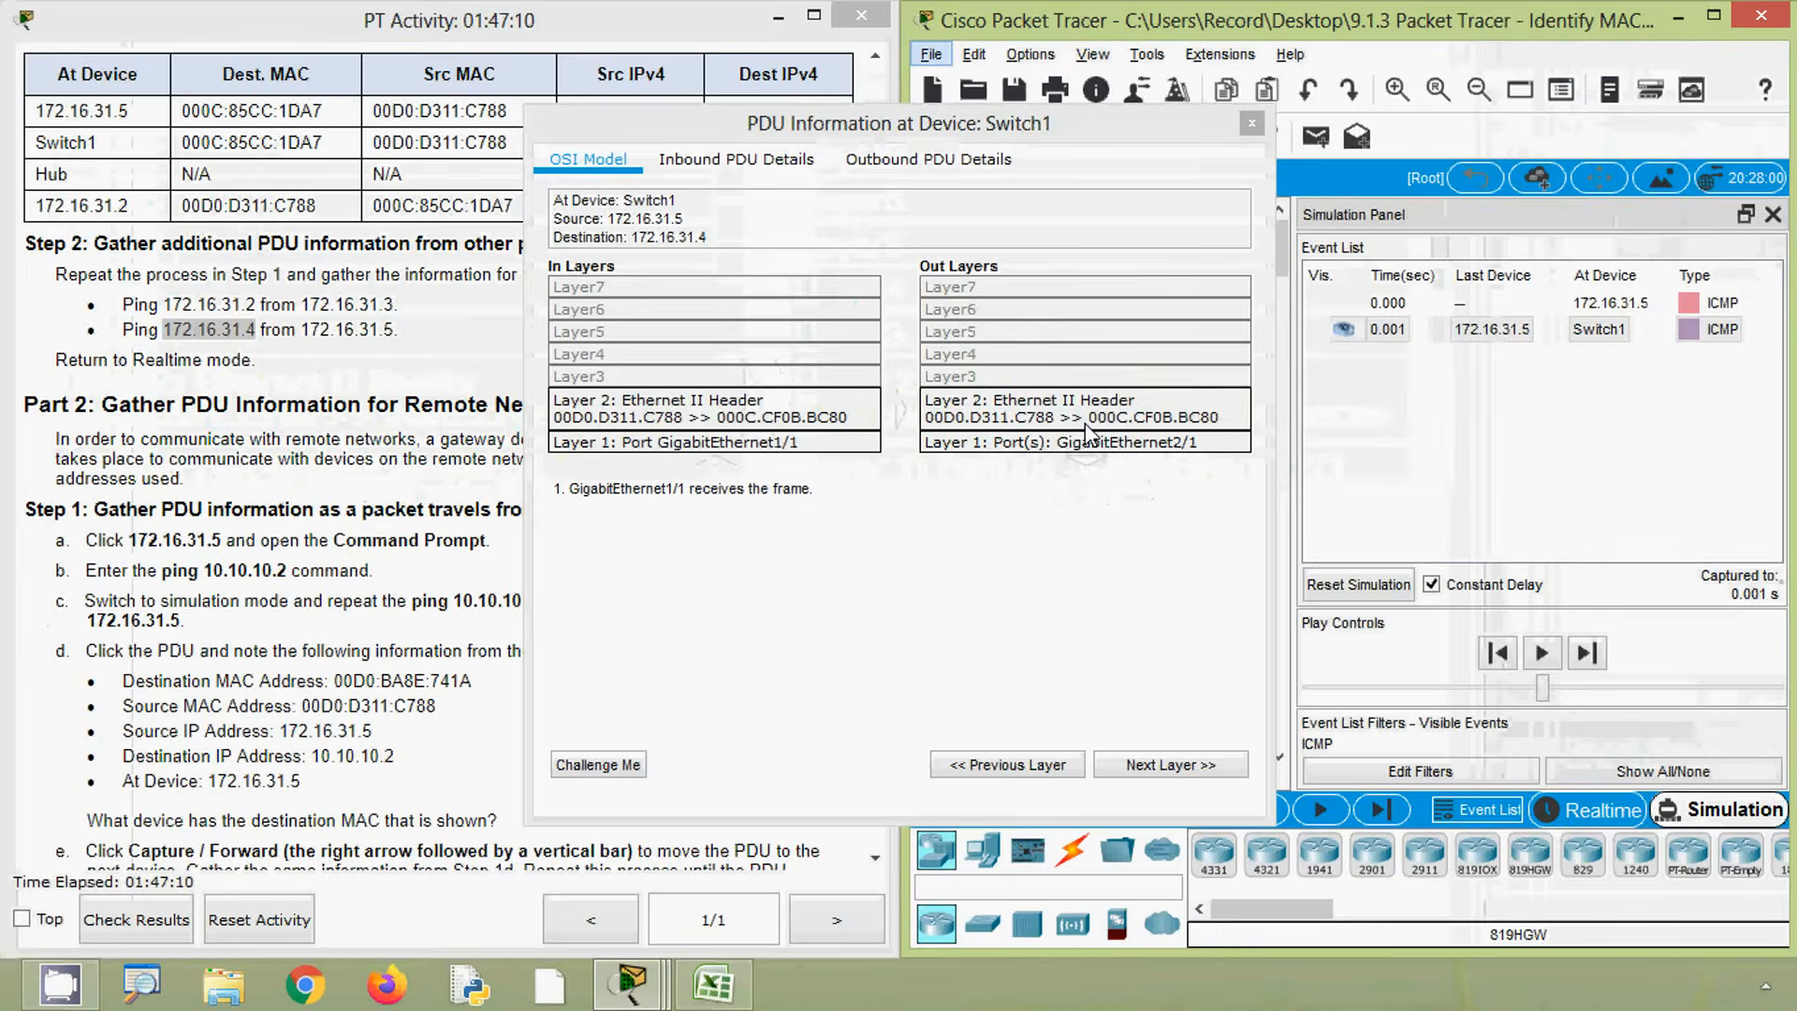
{"action": "left_click", "coordinate": [948, 182]}
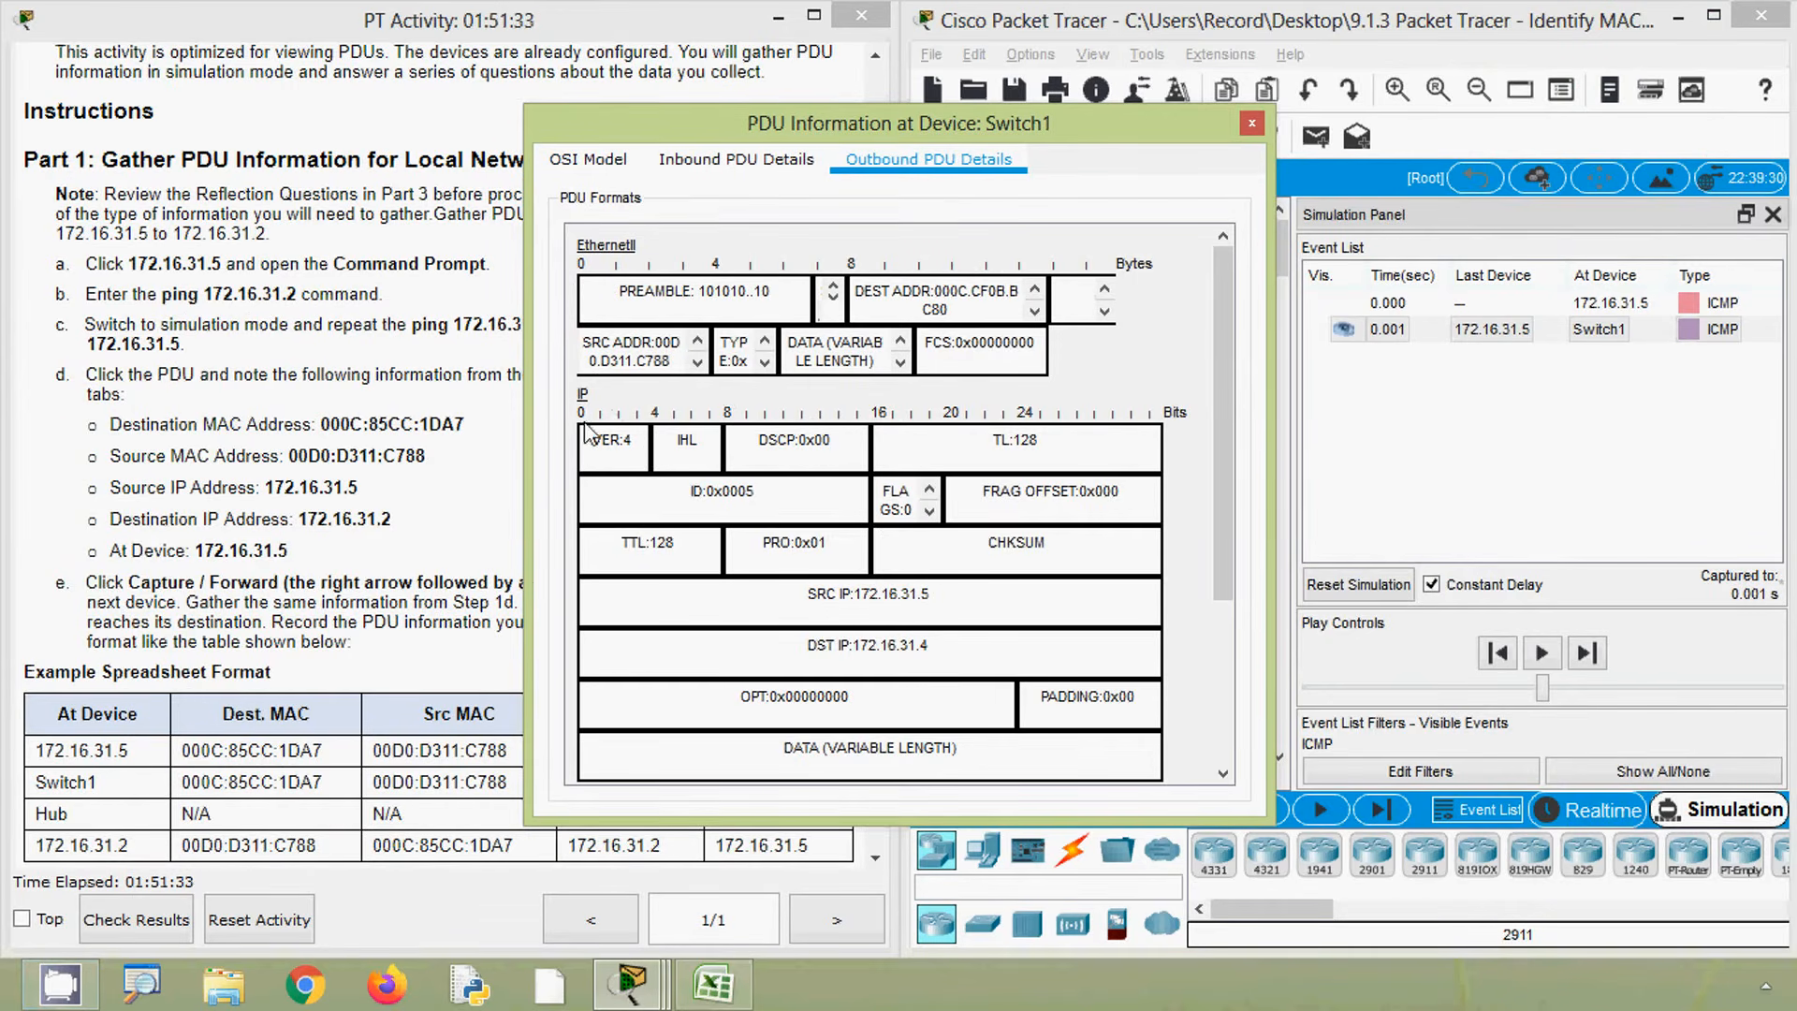
{"action": "scroll", "coordinate": [829, 629], "scroll_direction": "down", "scroll_amount": 3}
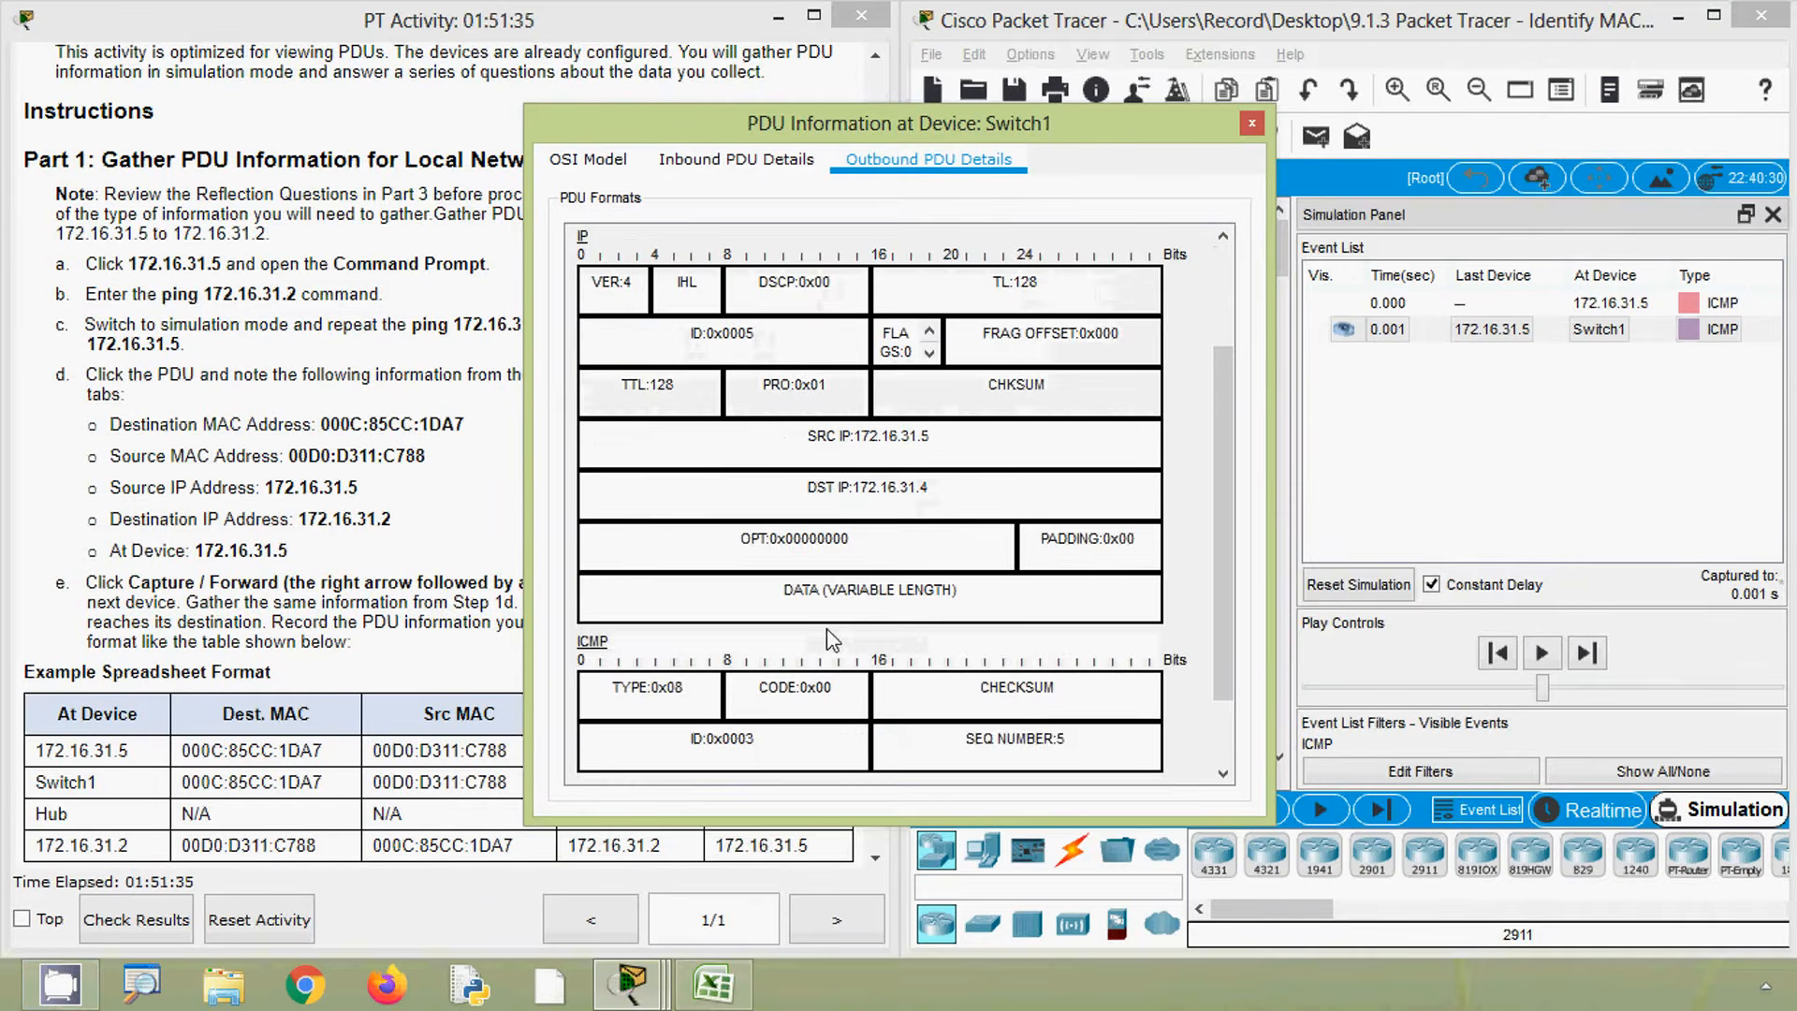
{"action": "scroll", "coordinate": [829, 641], "scroll_direction": "up", "scroll_amount": 1}
{"action": "left_click_drag", "start_coordinate": [797, 515], "coordinate": [979, 525]}
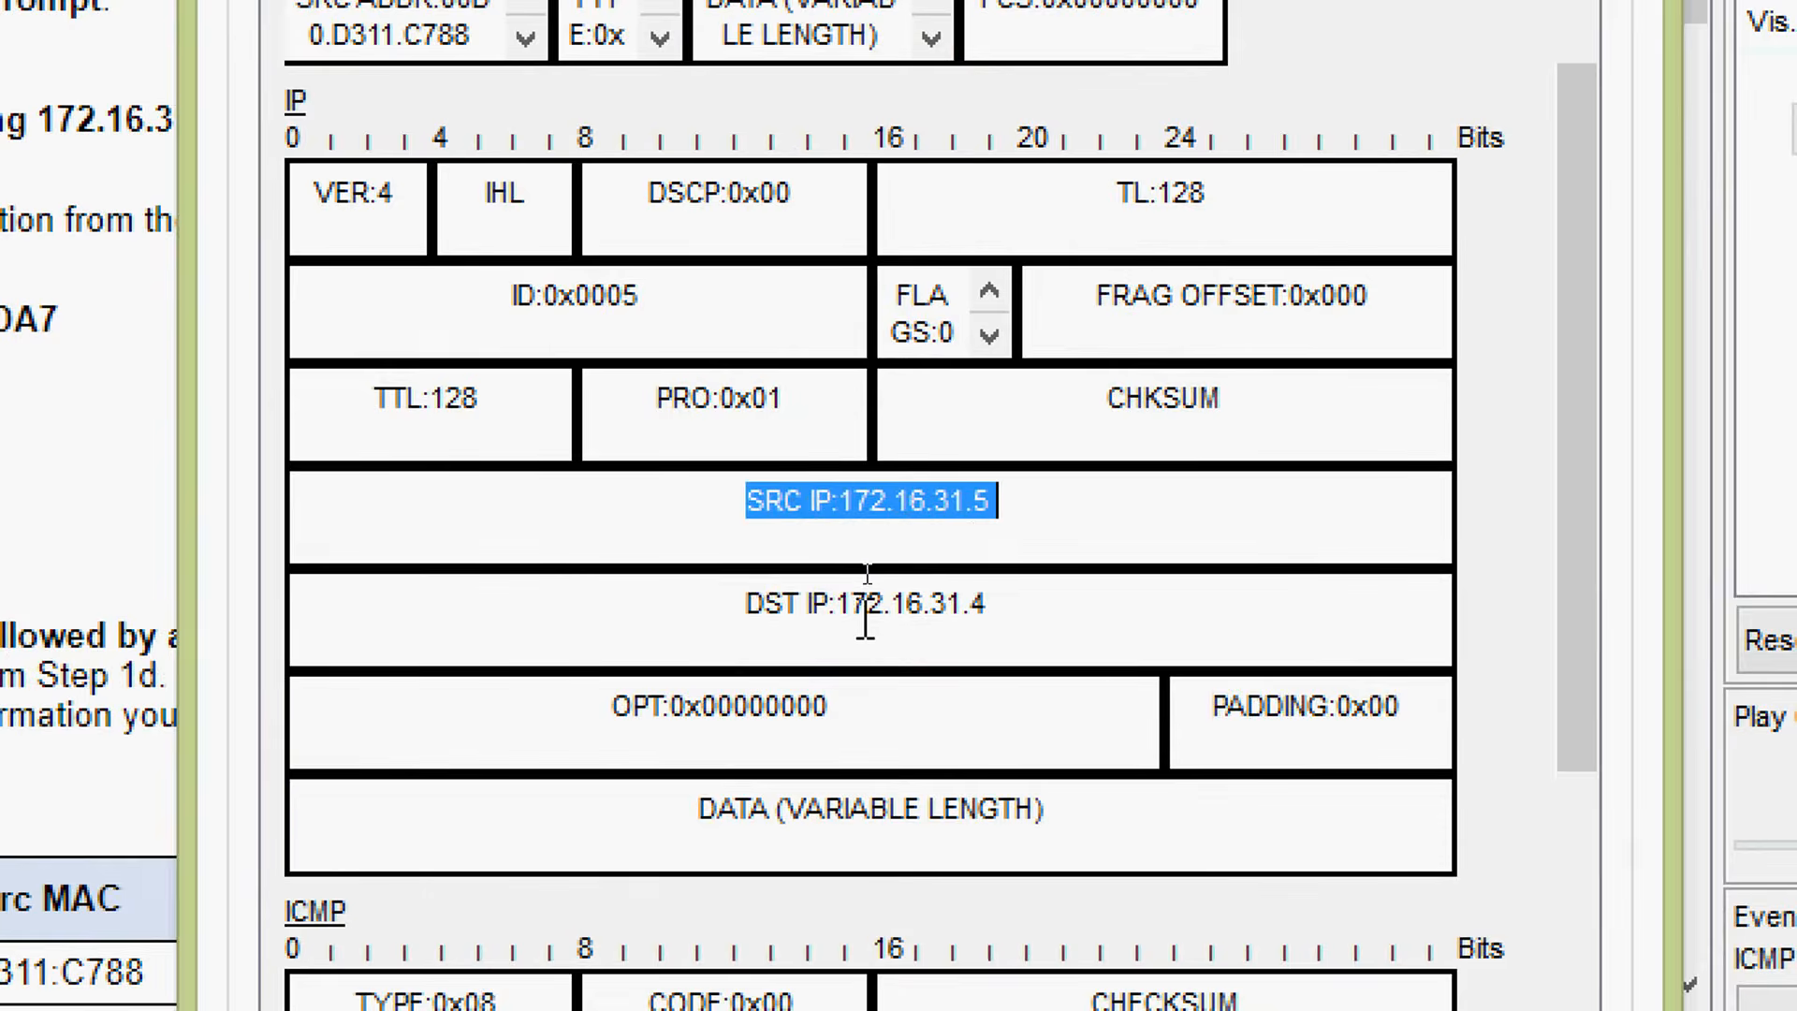
{"action": "left_click_drag", "start_coordinate": [867, 608], "coordinate": [1035, 609]}
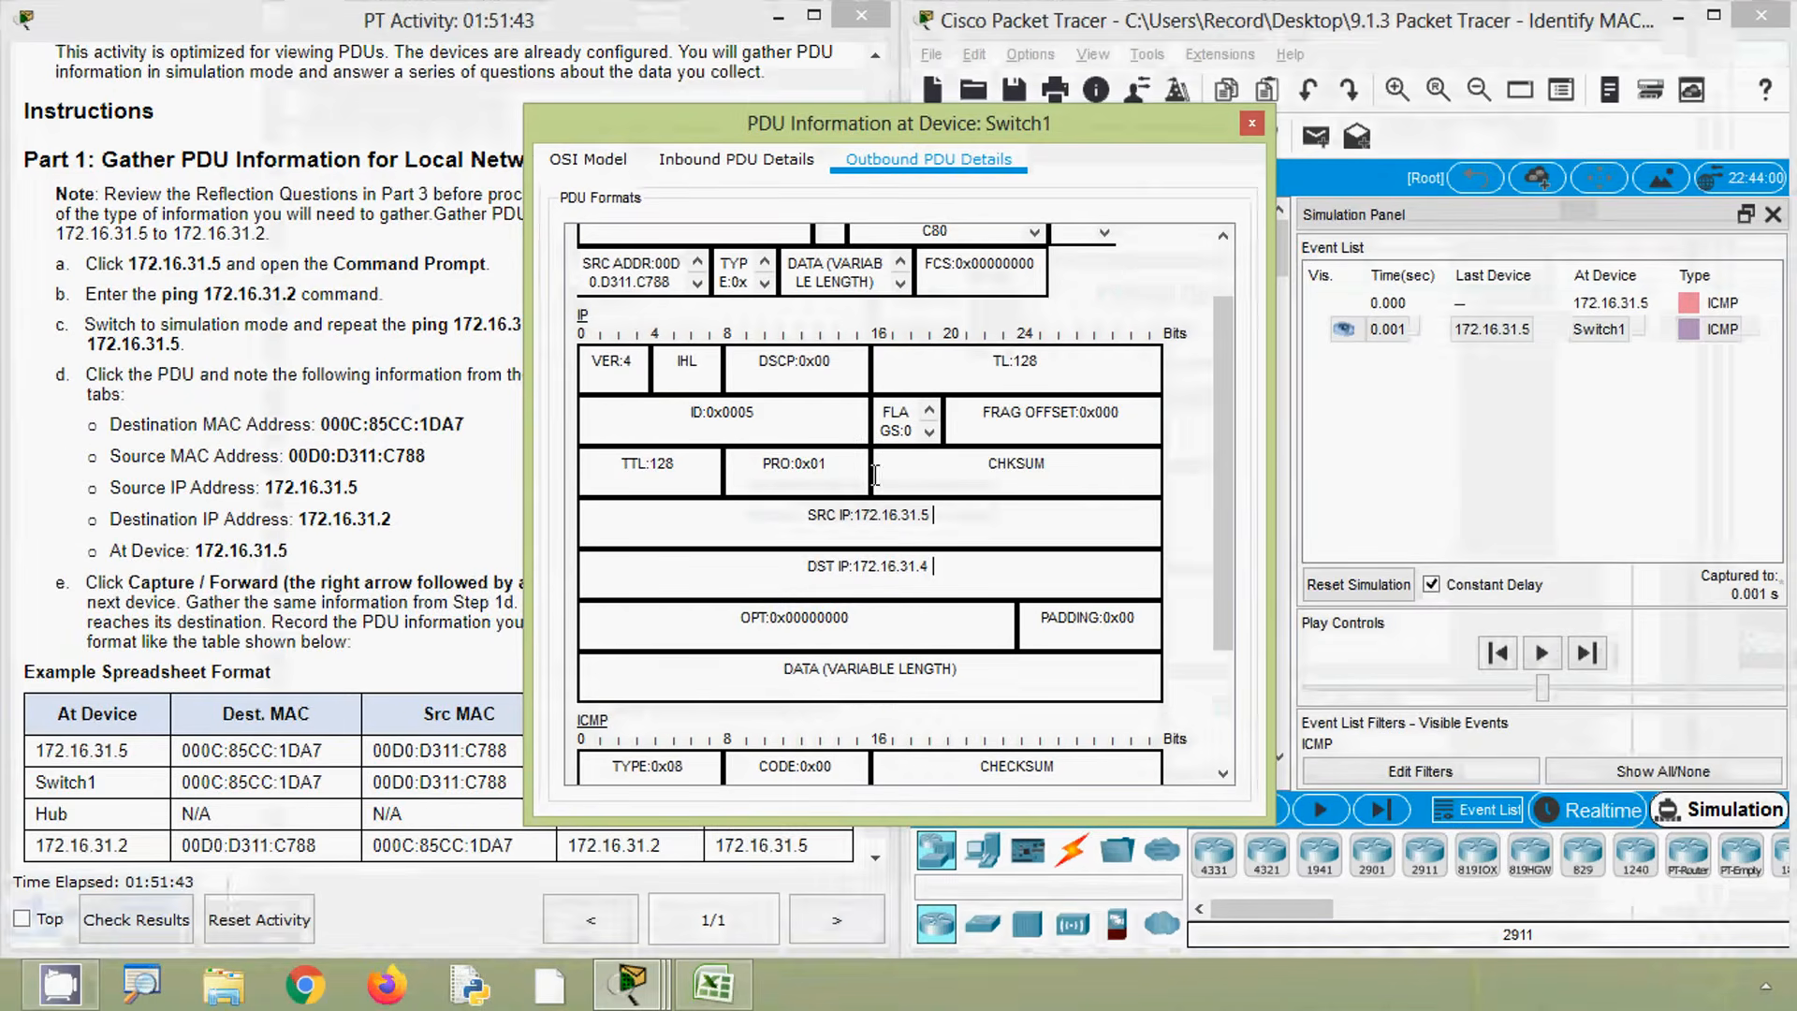
{"action": "left_click", "coordinate": [598, 171]}
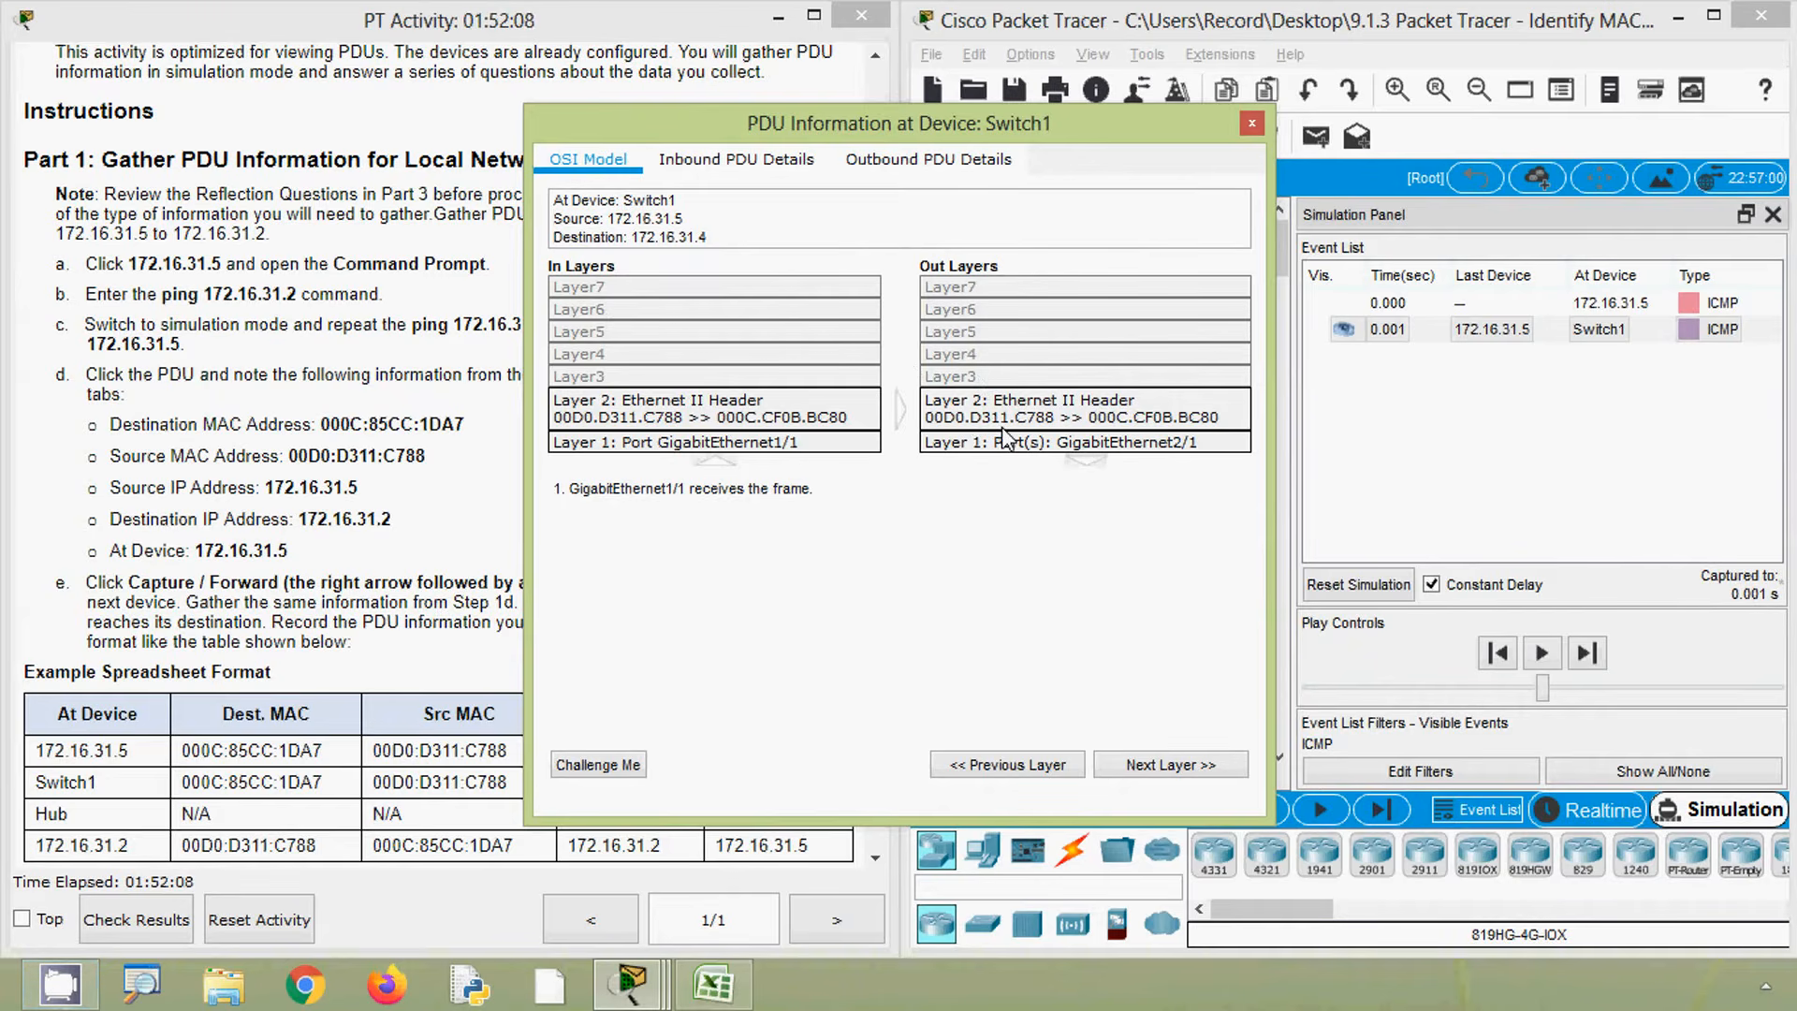
- Copy row 14's Dest. MAC and Src MAC values into the same columns of row 15
{"action": "left_click", "coordinate": [713, 982]}
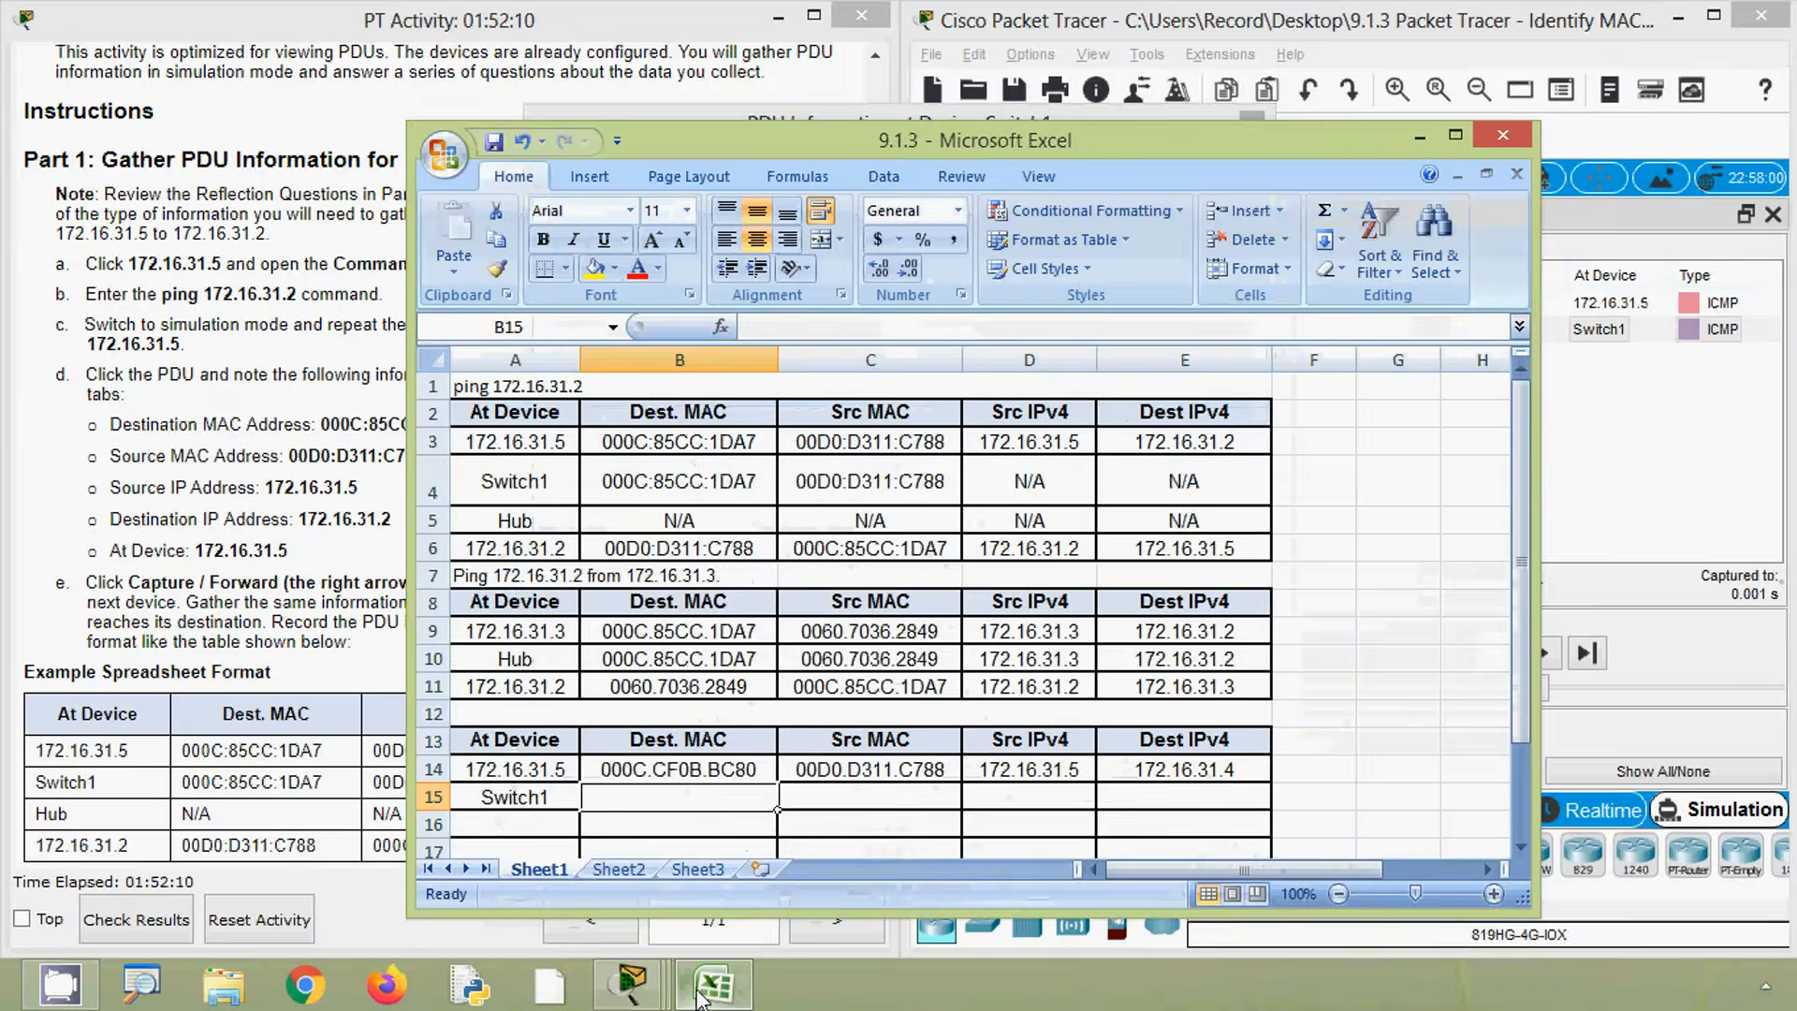
{"action": "scroll", "coordinate": [820, 715], "scroll_direction": "down", "scroll_amount": 1}
{"action": "left_click_drag", "start_coordinate": [740, 691], "coordinate": [834, 691]}
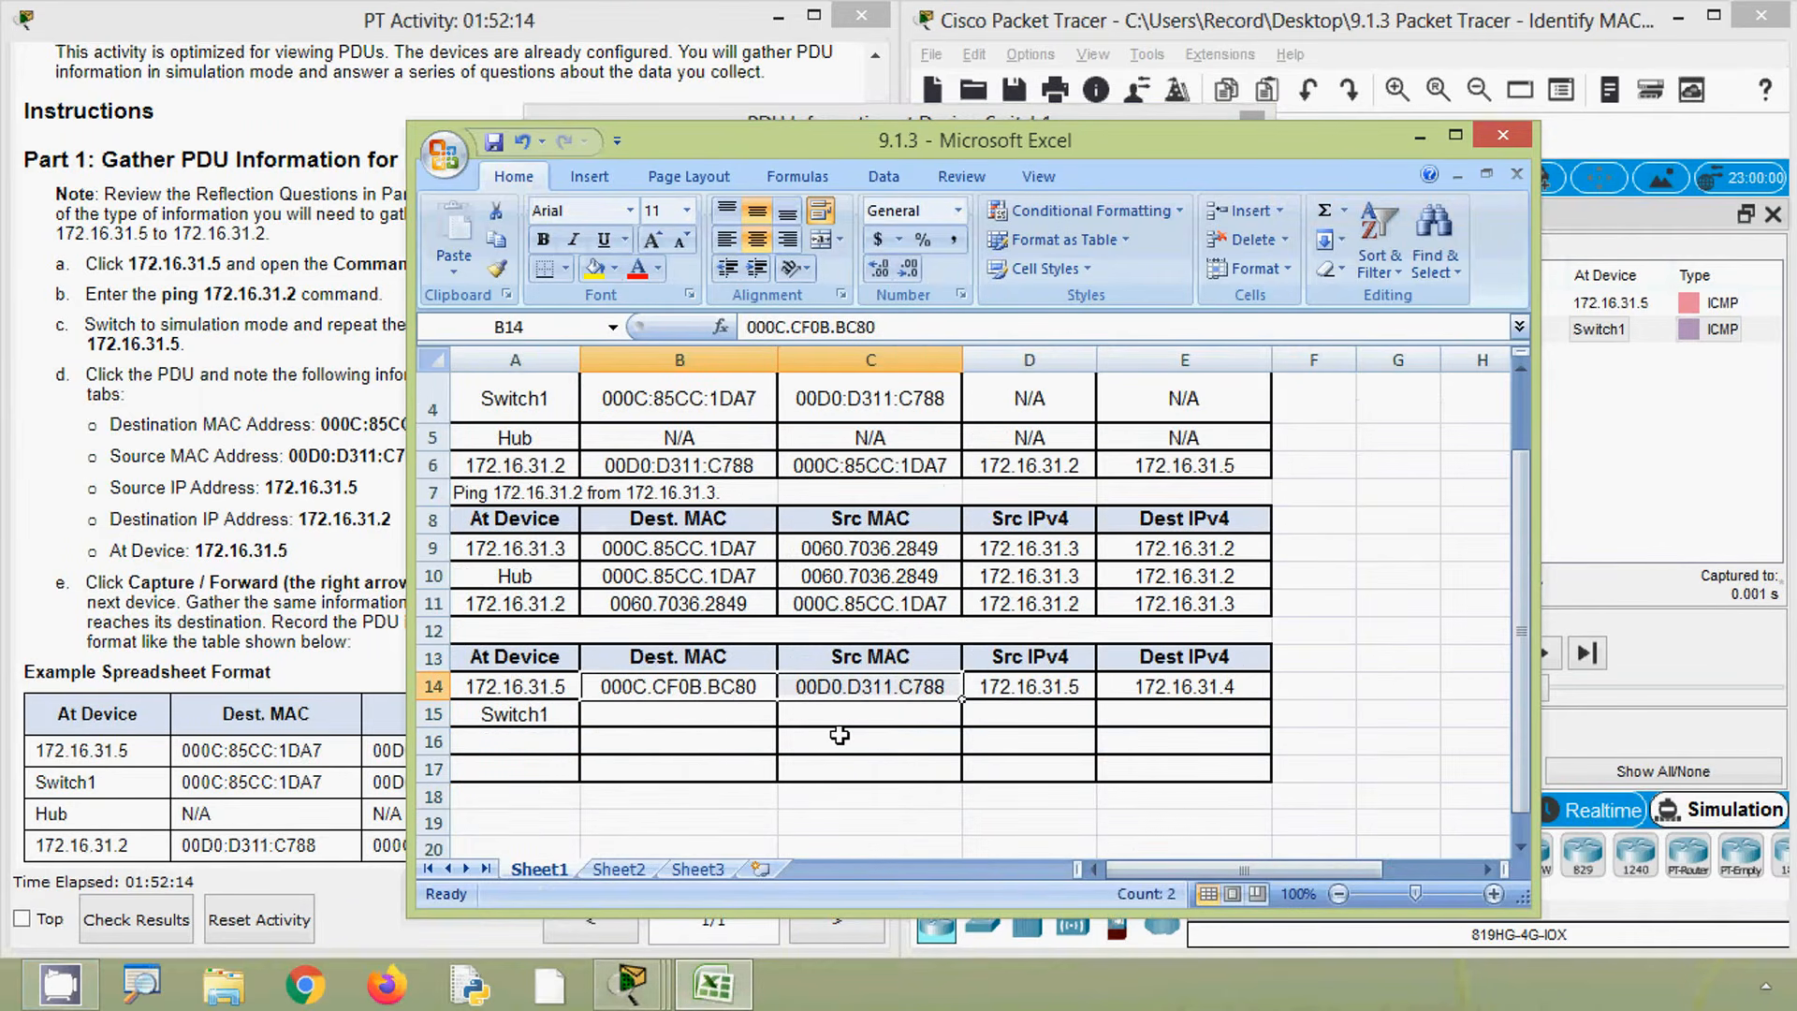
{"action": "key", "text": "ctrl+c"}
{"action": "left_click", "coordinate": [733, 722]}
{"action": "key", "text": "ctrl+v"}
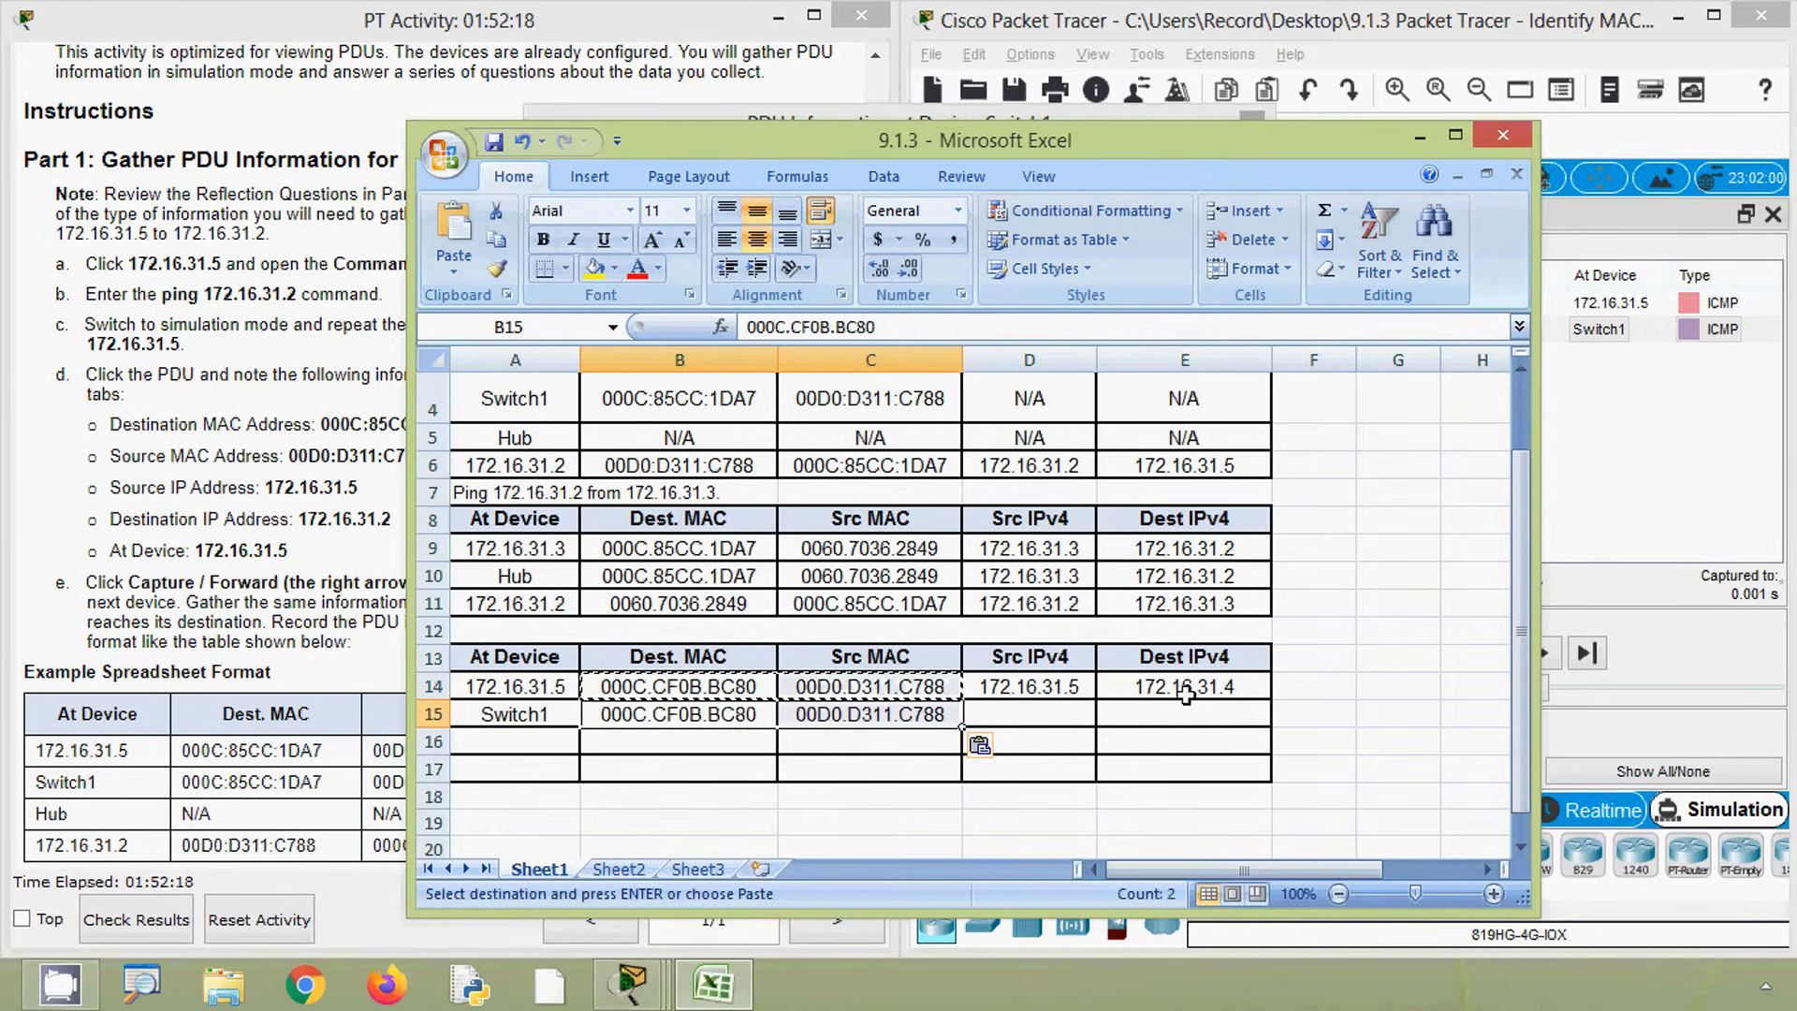
- Enter N/A in both the Src IPv4 and Dest IPv4 cells of row 15
{"action": "left_click", "coordinate": [1034, 714]}
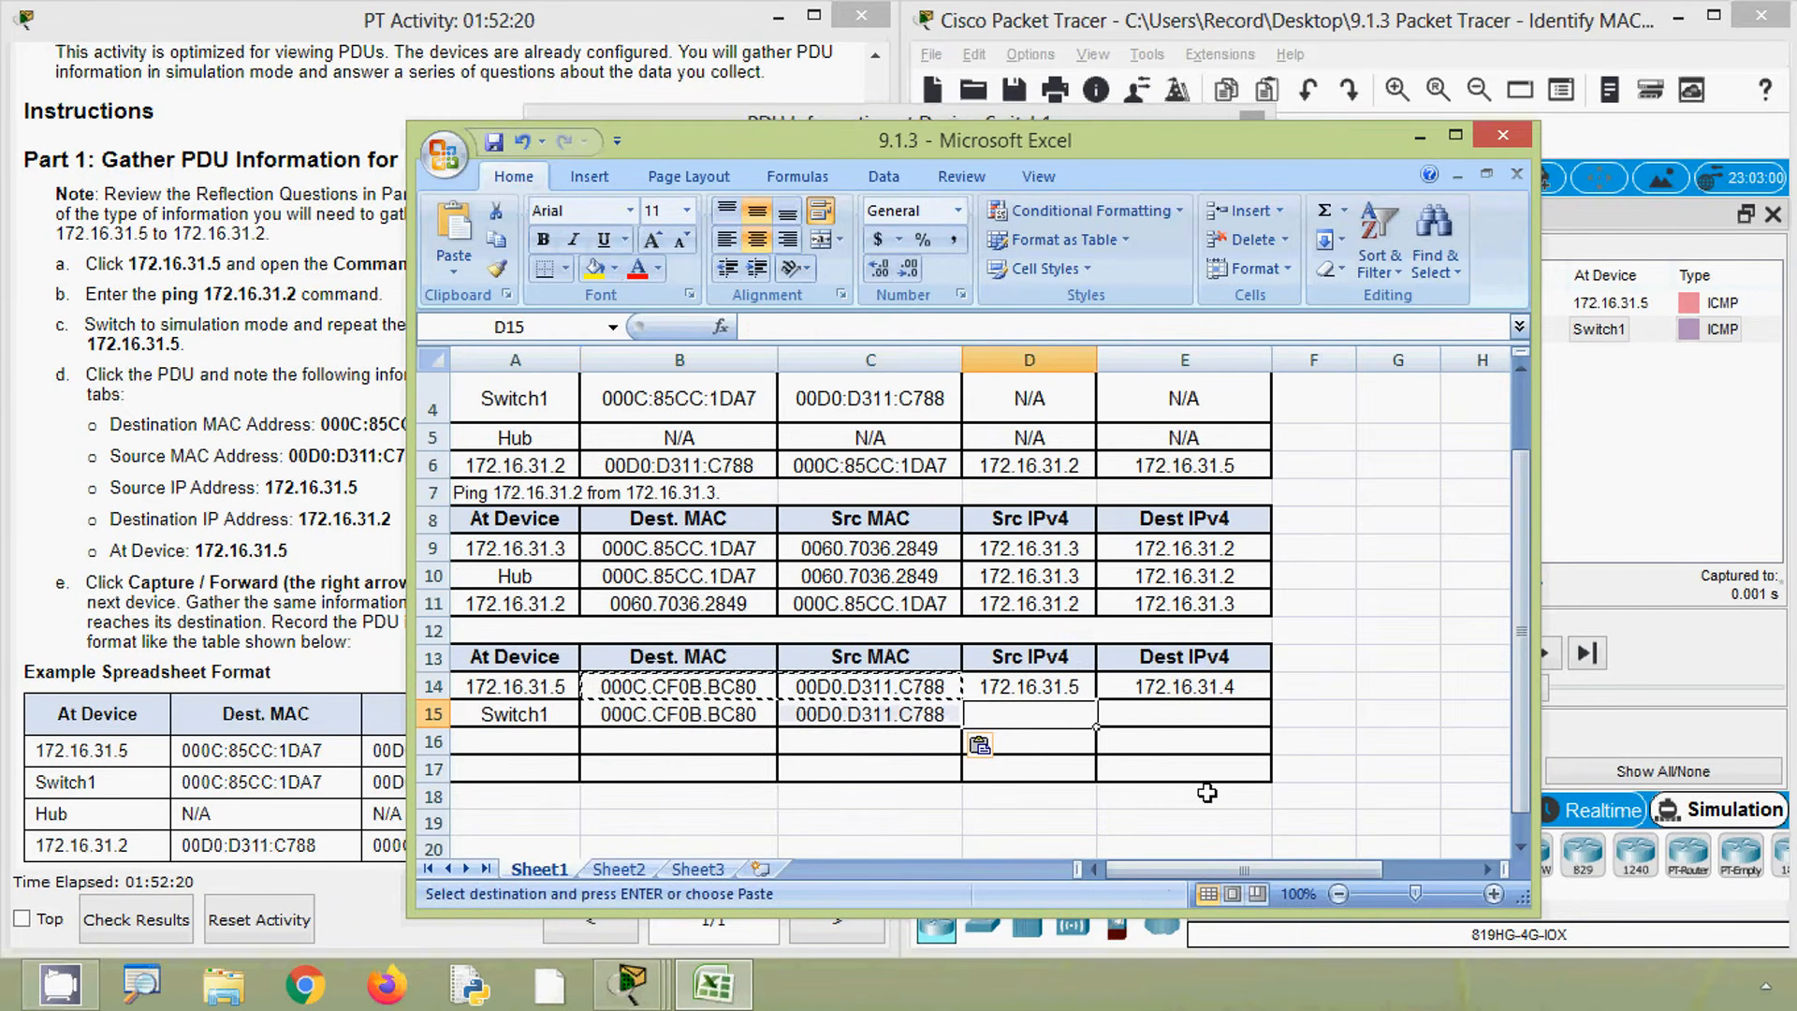
{"action": "type", "text": "N/"}
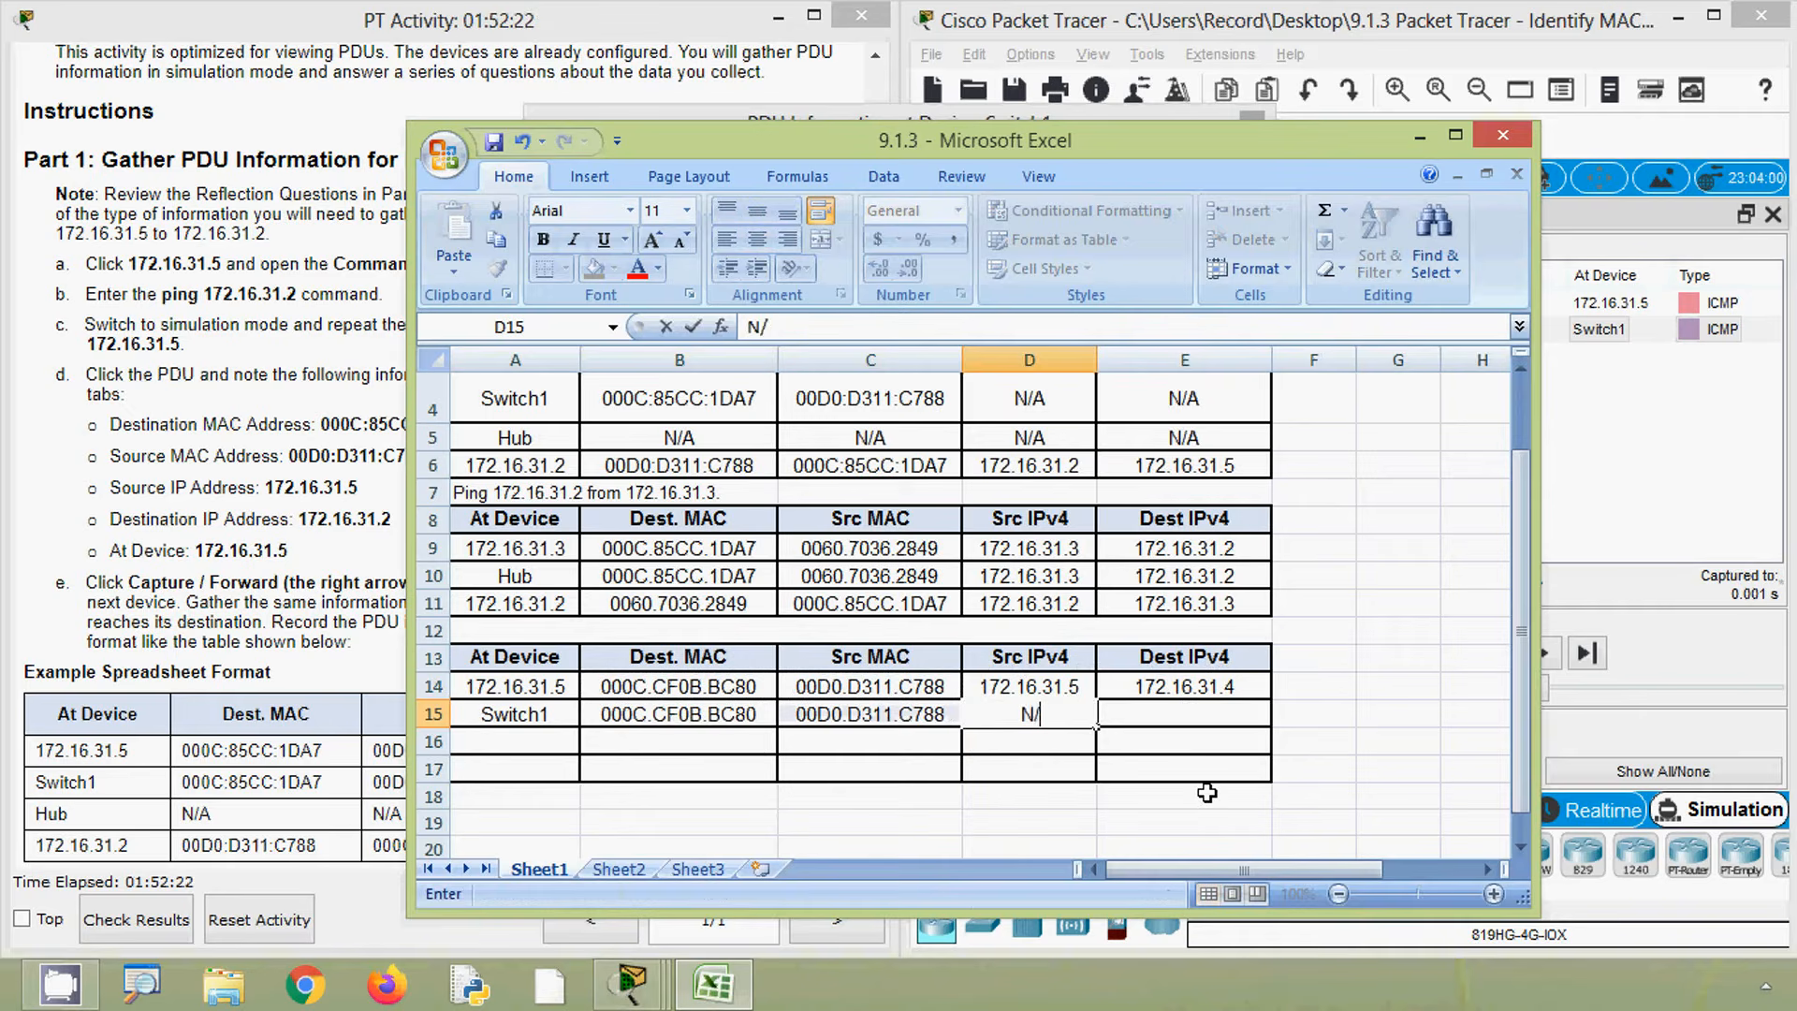
{"action": "type", "text": "A"}
{"action": "key", "text": "Tab"}
{"action": "type", "text": "N/"}
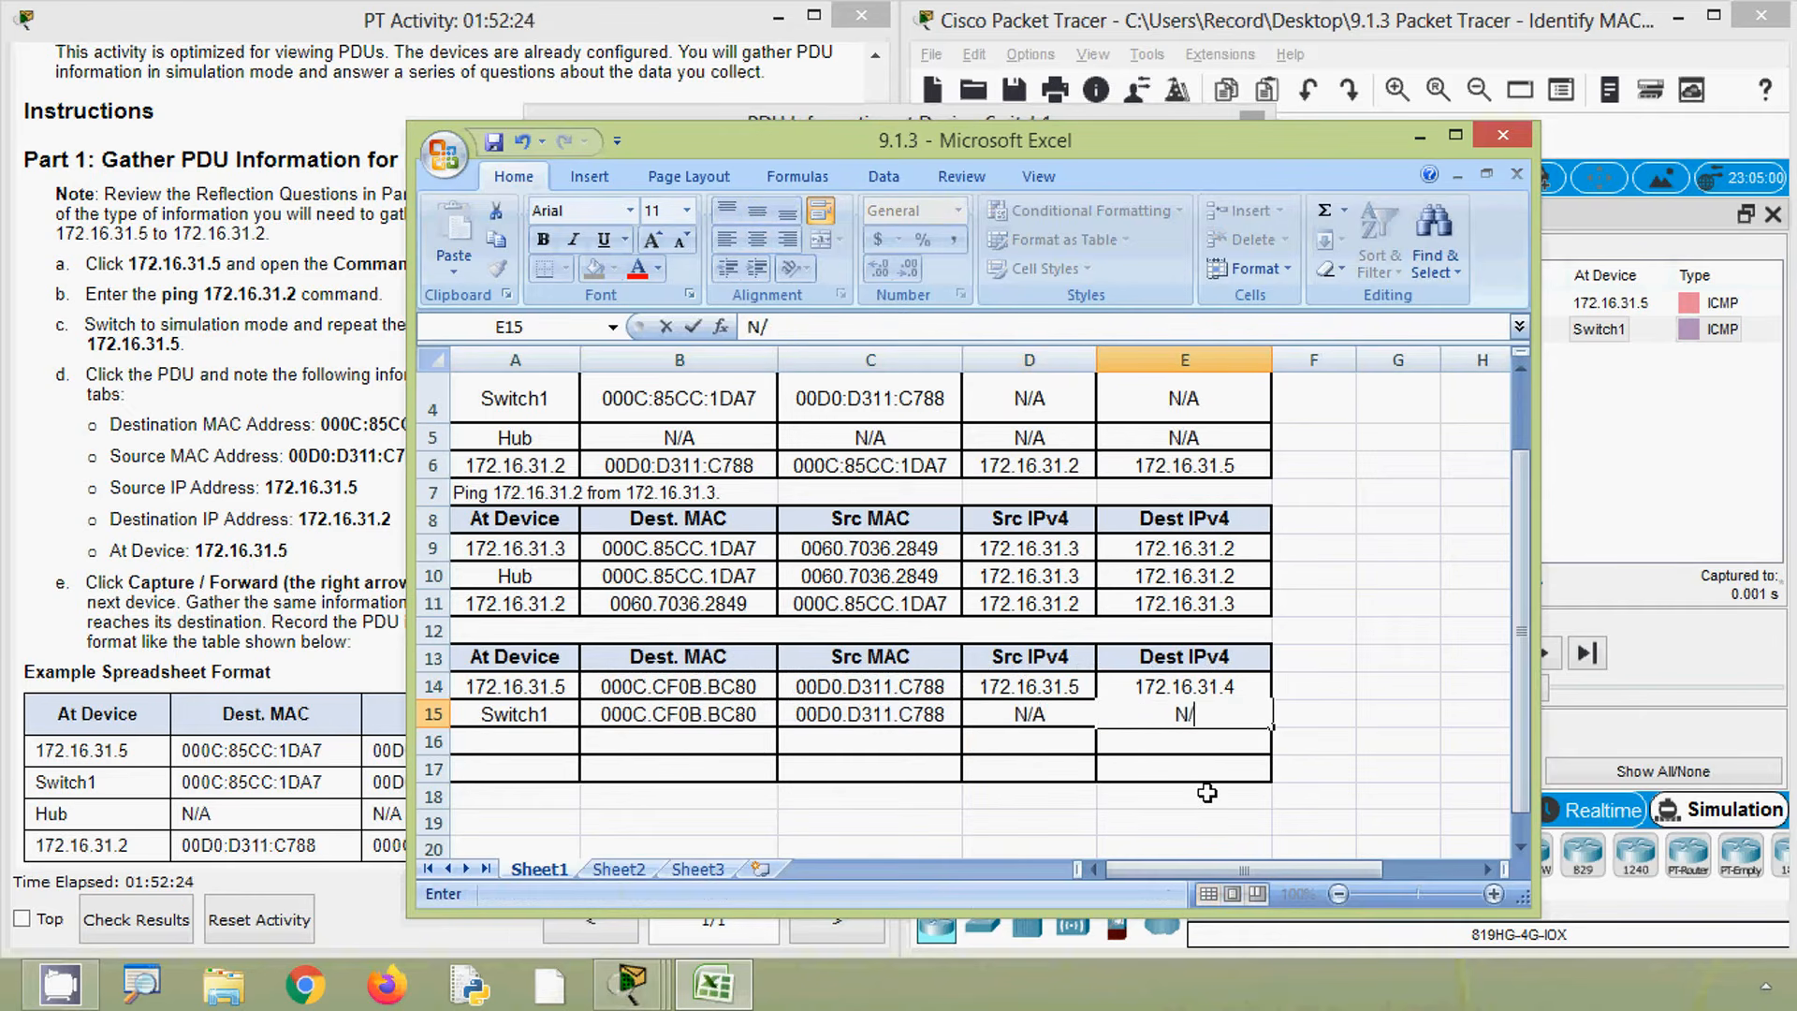
{"action": "type", "text": "A"}
{"action": "left_click", "coordinate": [1226, 779]}
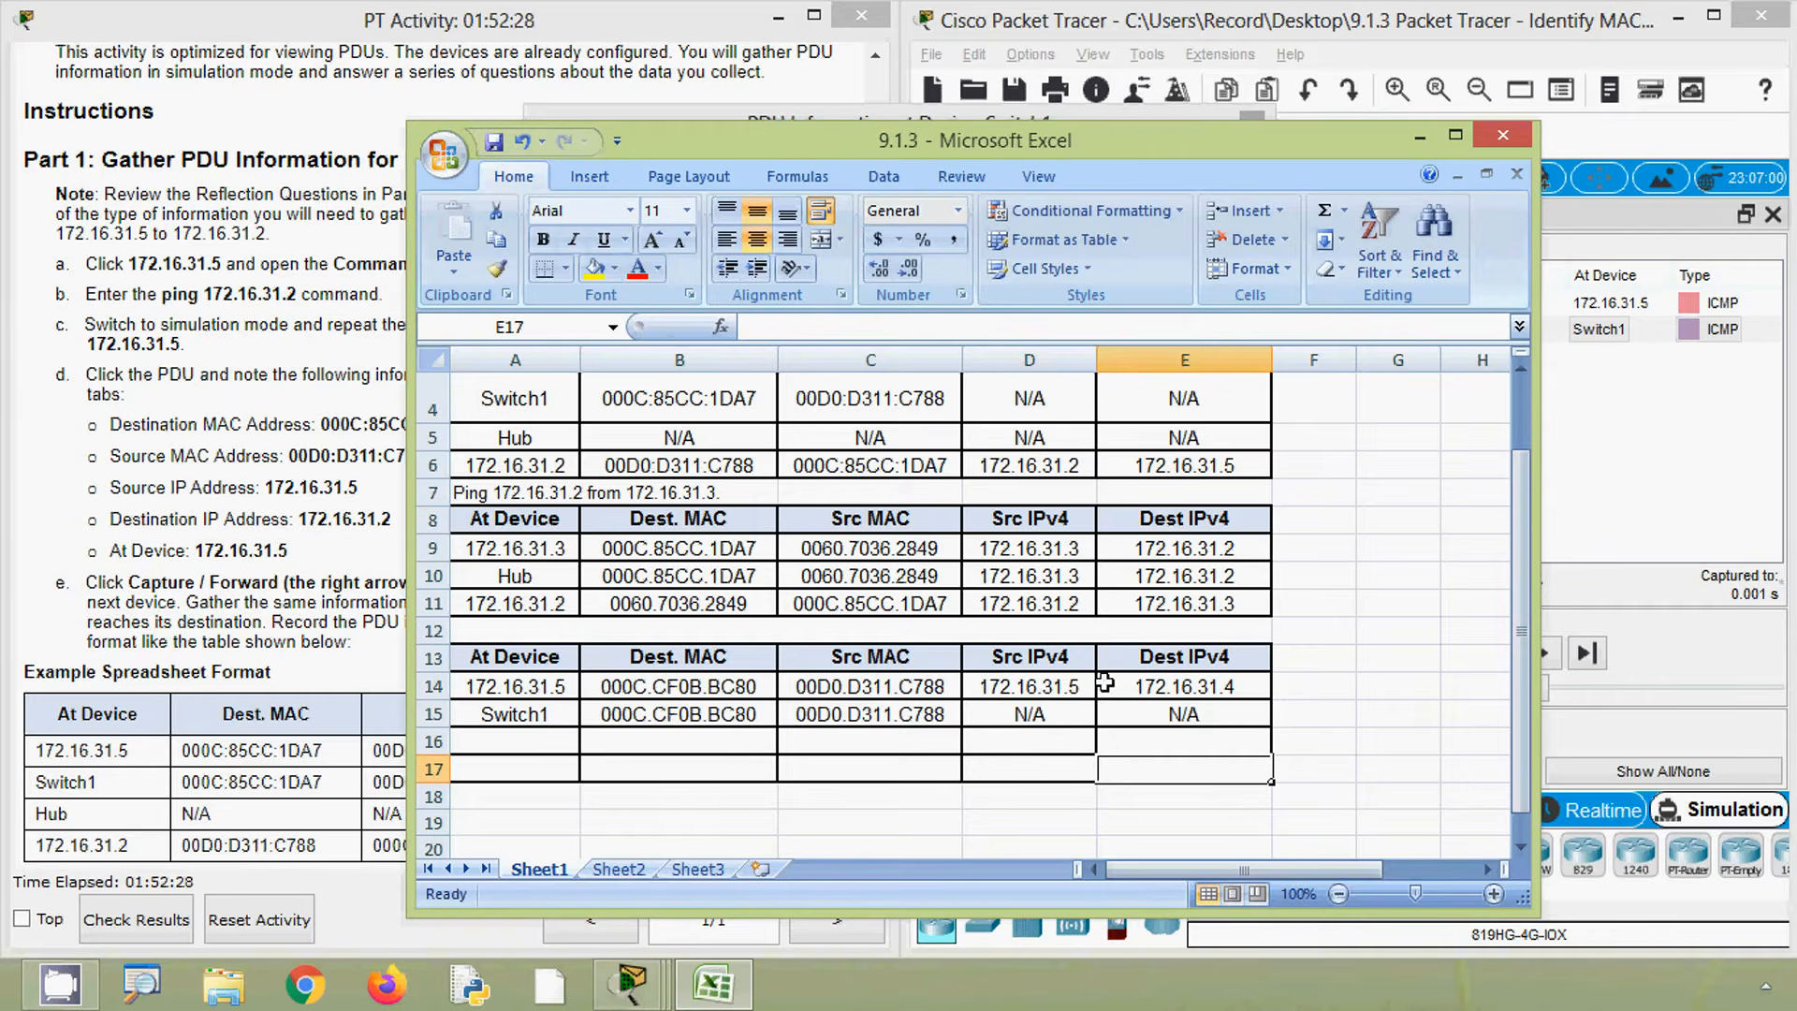
- Close Switch1's PDU dialog, advance the ping to 172.16.31.4, and open that device's outbound PDU details
{"action": "left_click", "coordinate": [723, 107]}
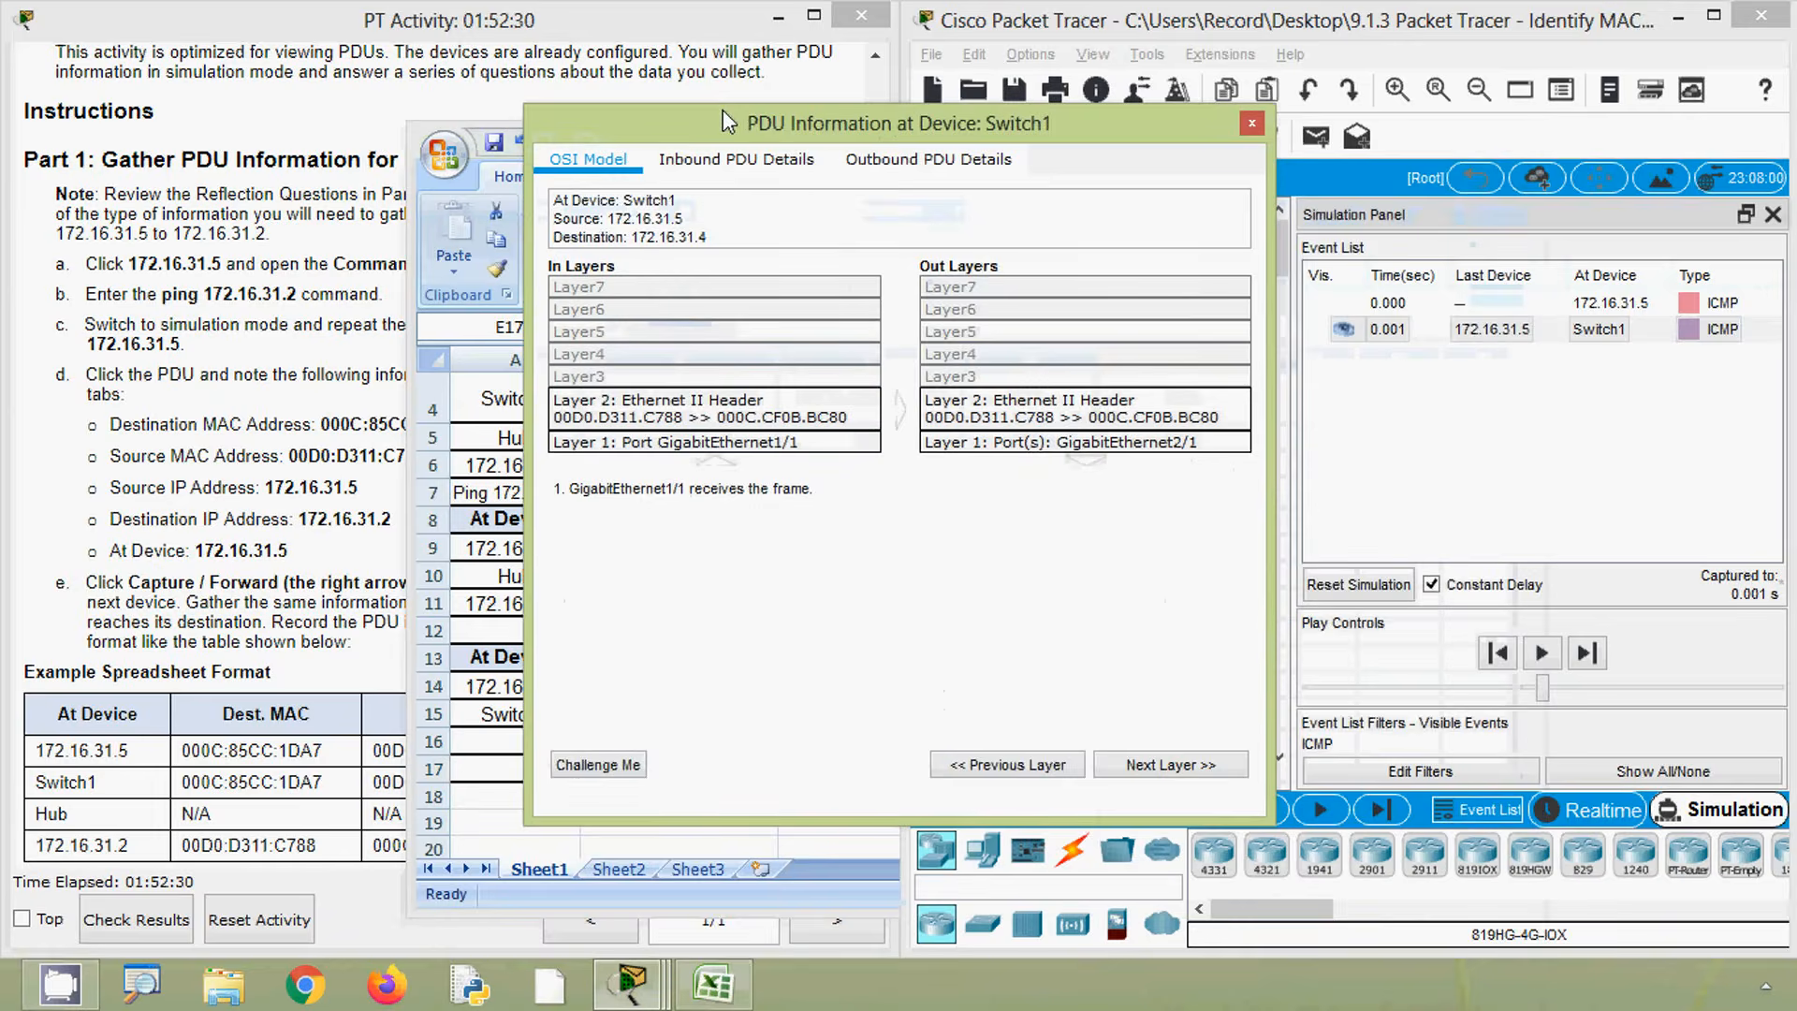
{"action": "left_click", "coordinate": [890, 161]}
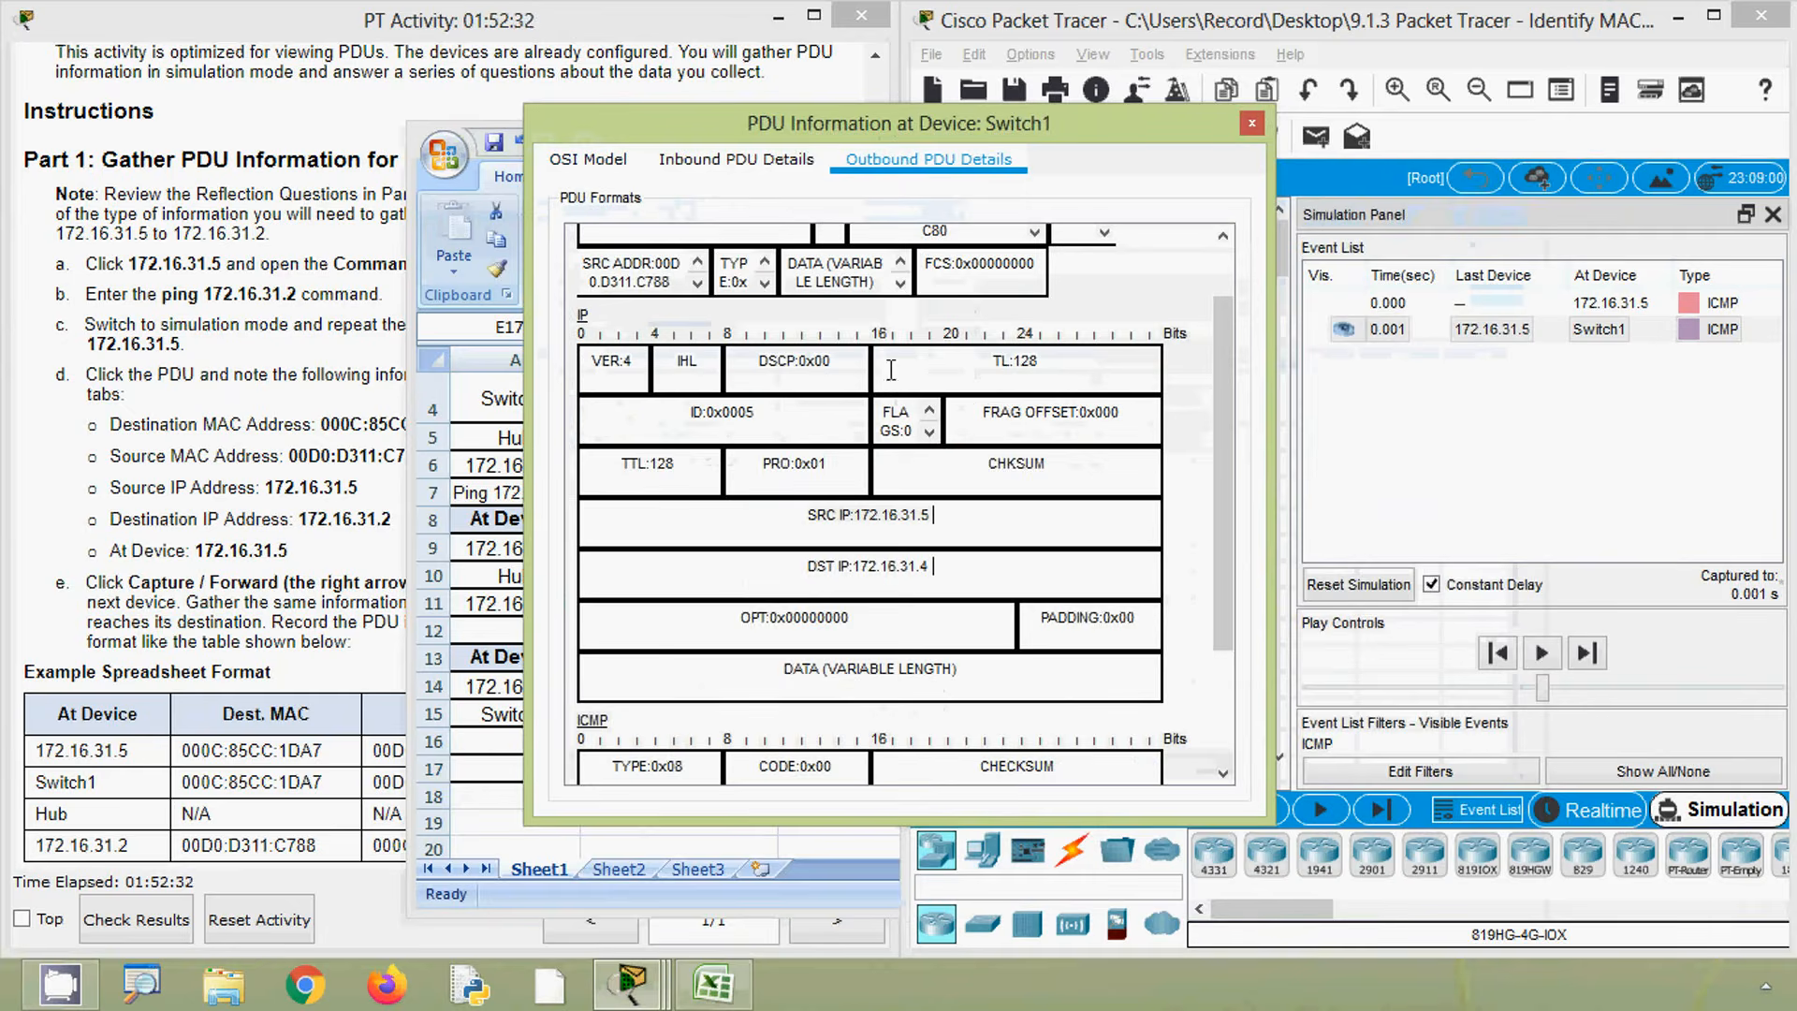
{"action": "left_click", "coordinate": [881, 566]}
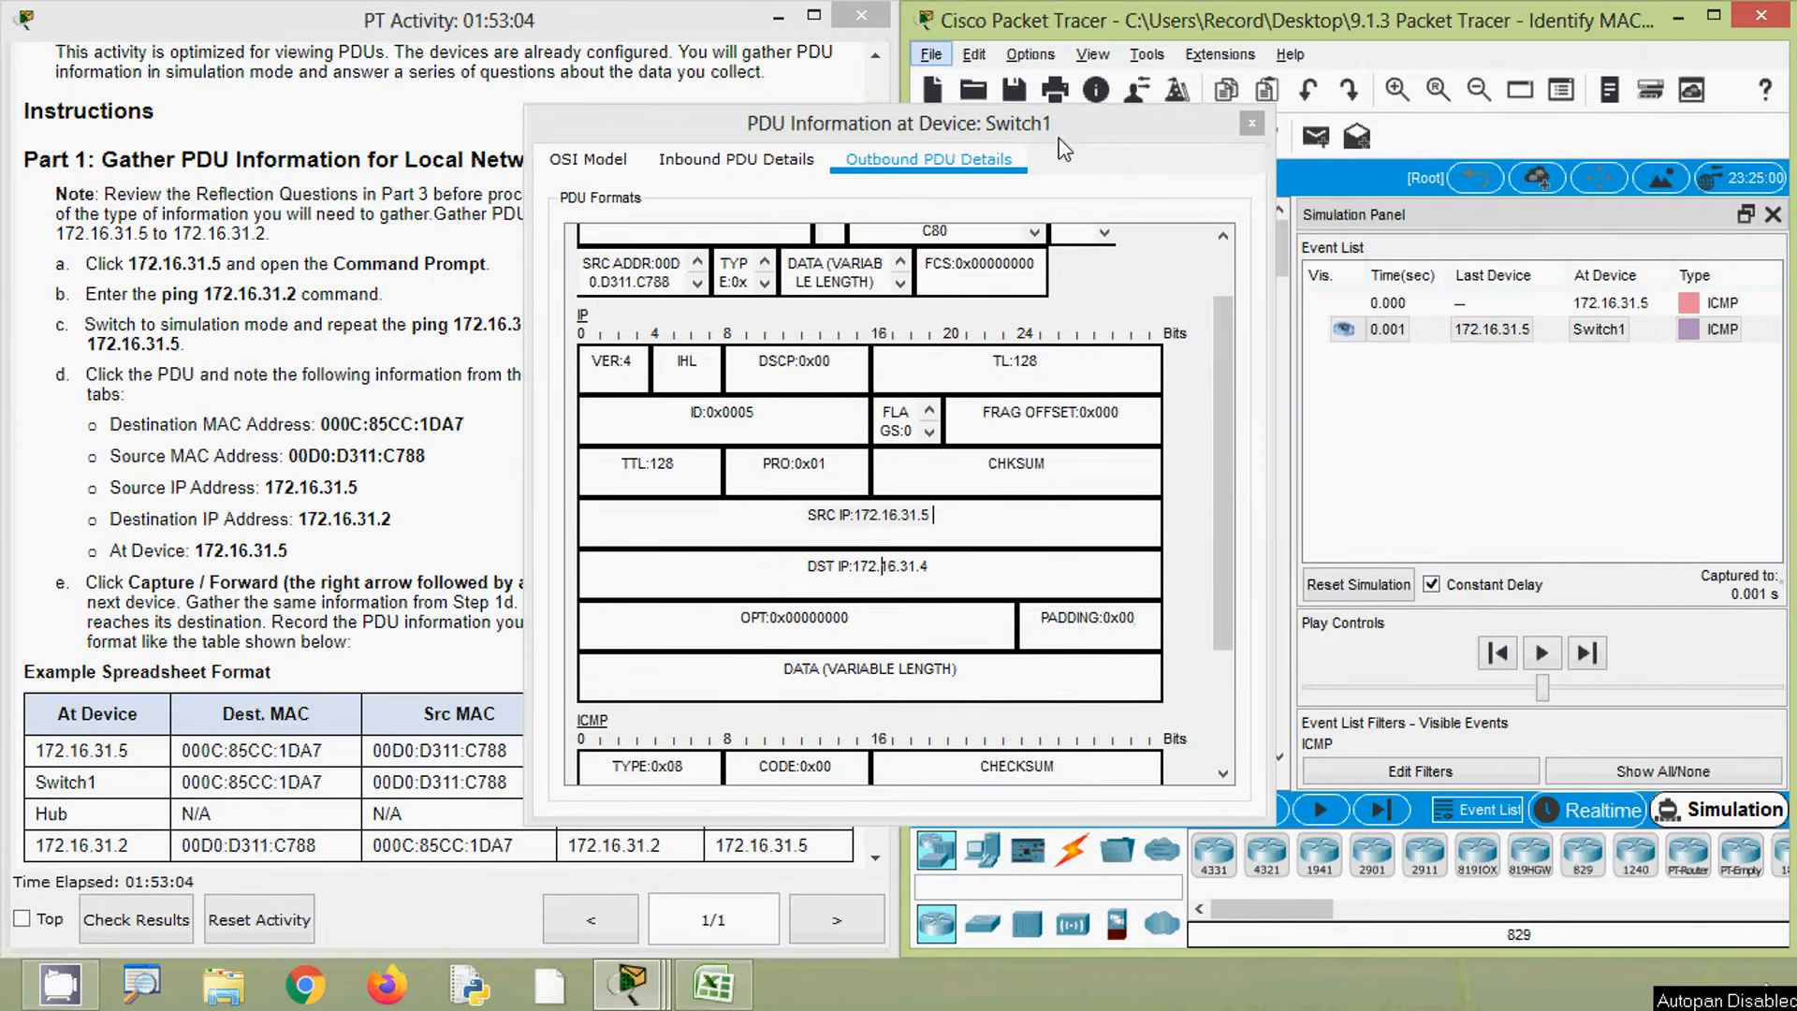
{"action": "left_click", "coordinate": [1251, 123]}
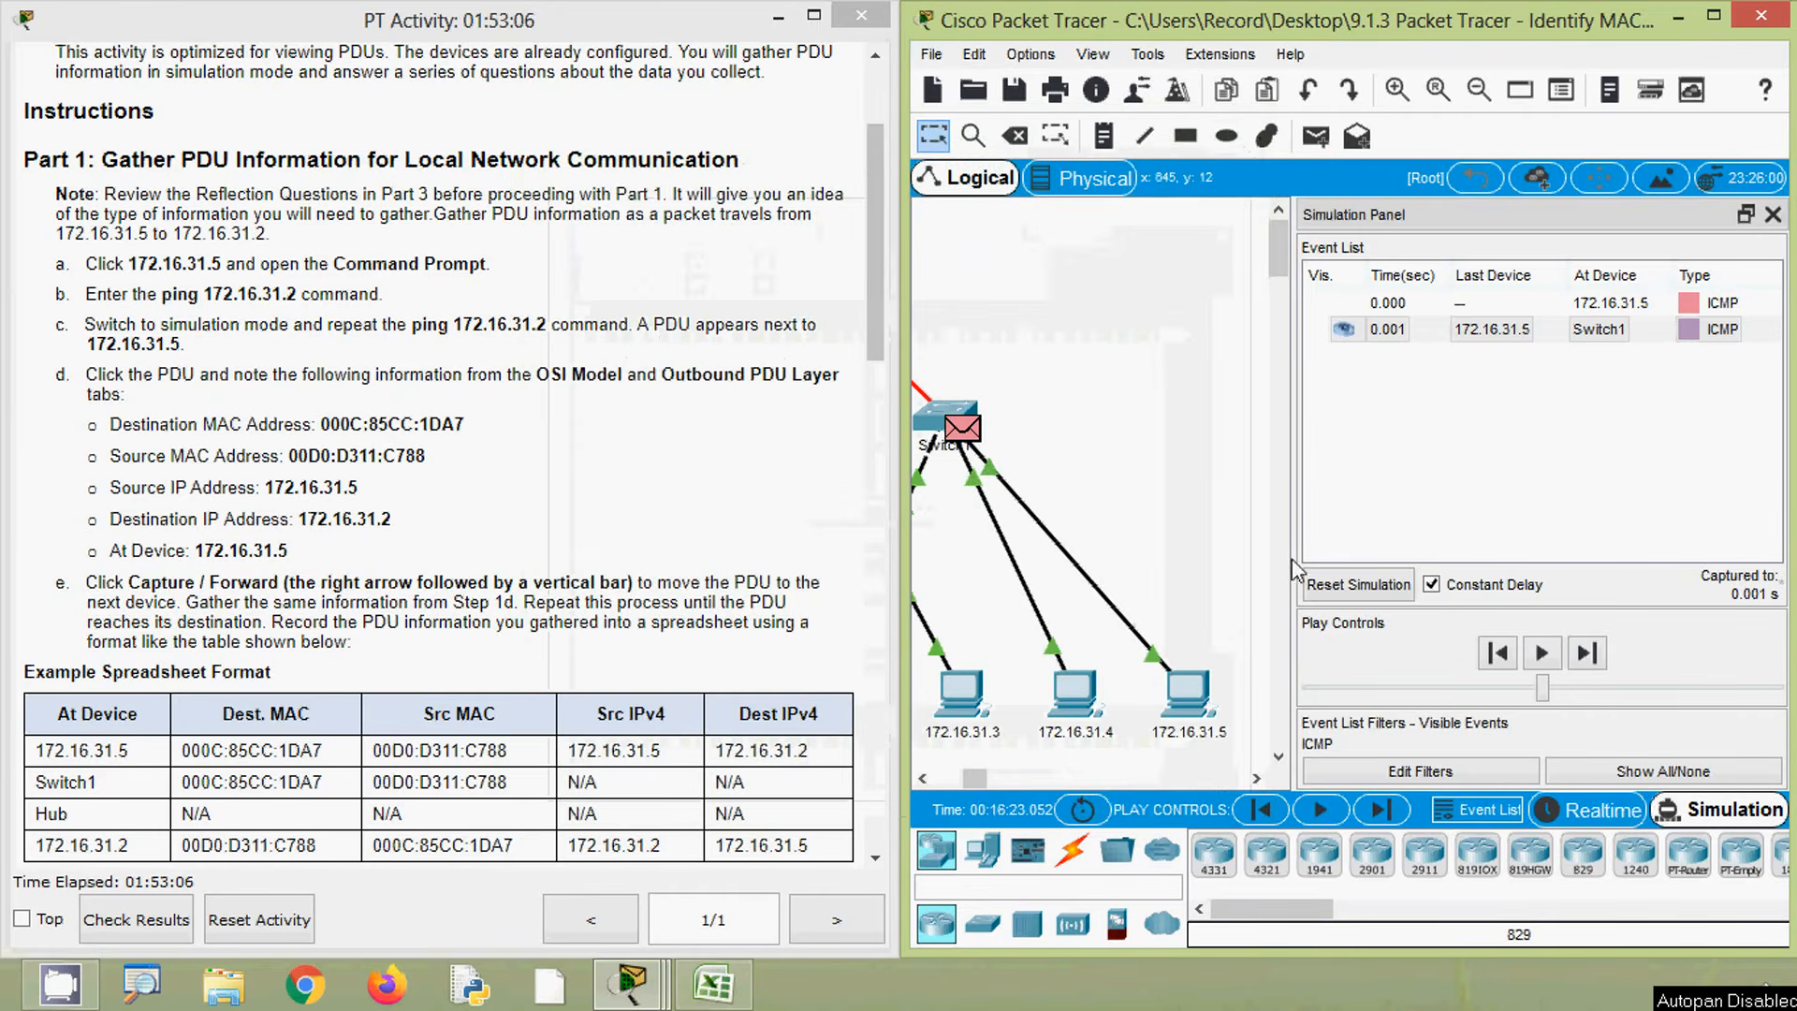
{"action": "left_click_drag", "start_coordinate": [975, 780], "coordinate": [968, 784]}
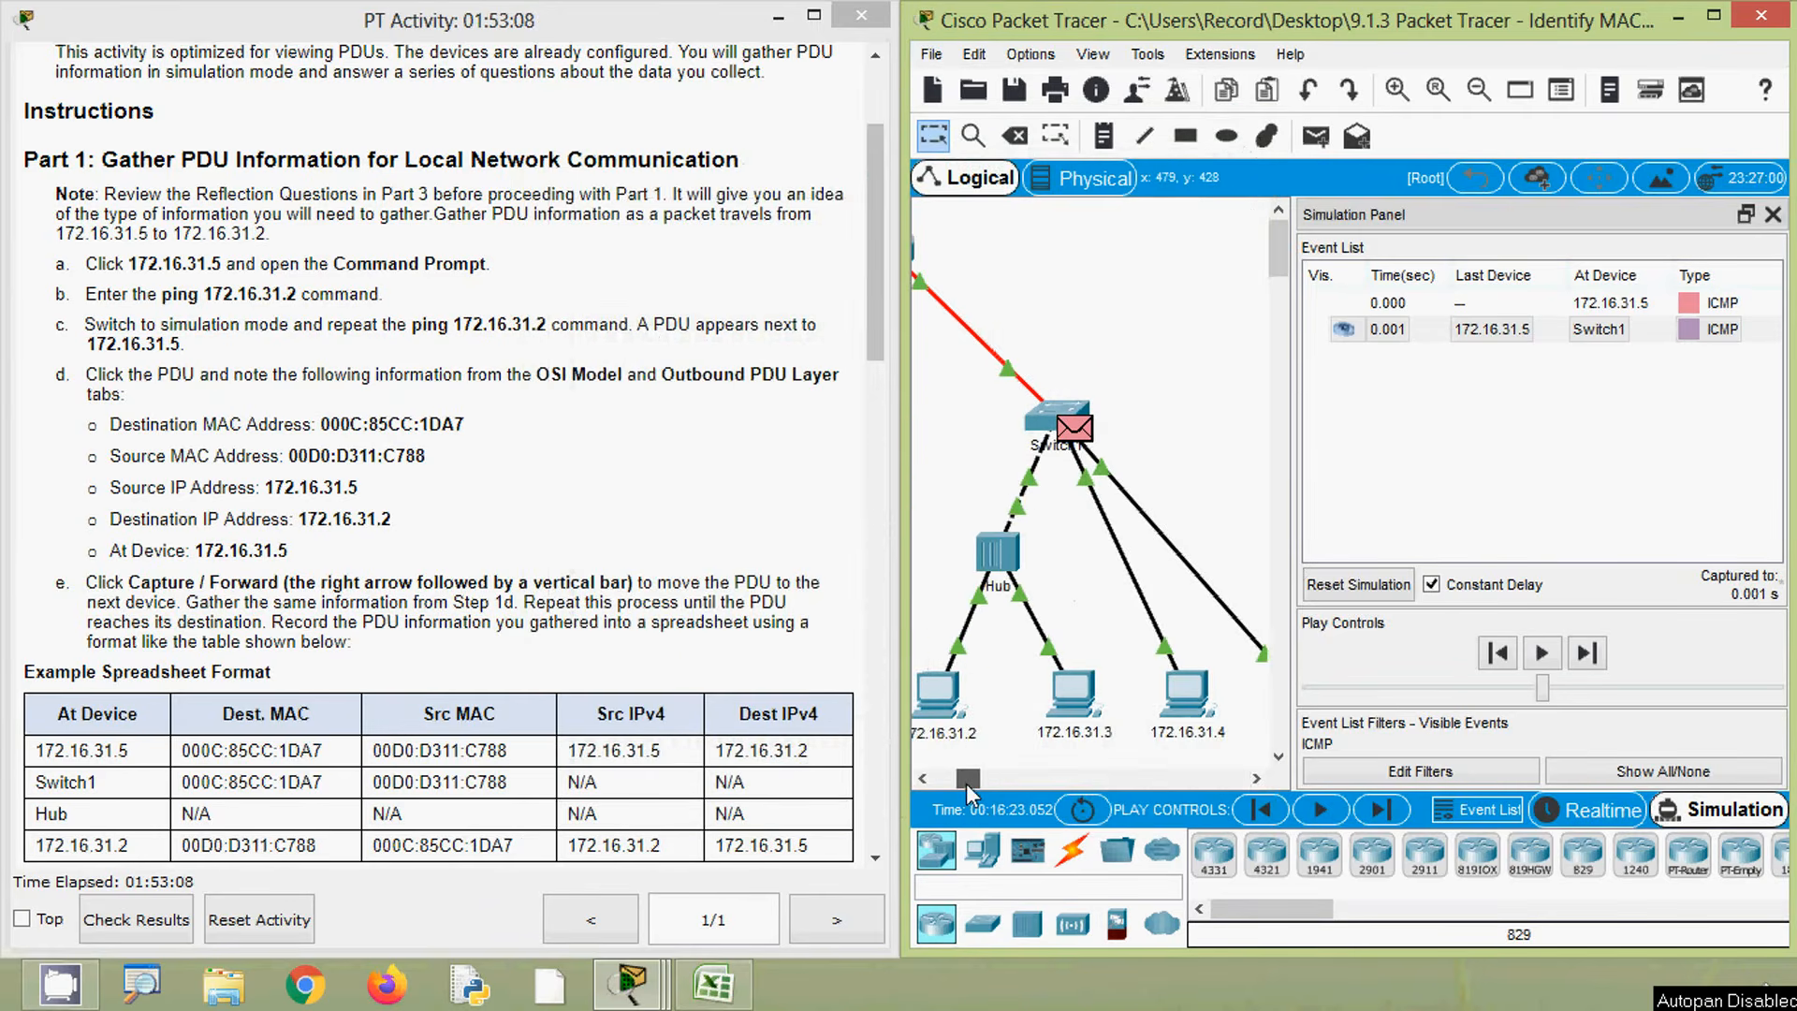
{"action": "left_click", "coordinate": [1381, 811]}
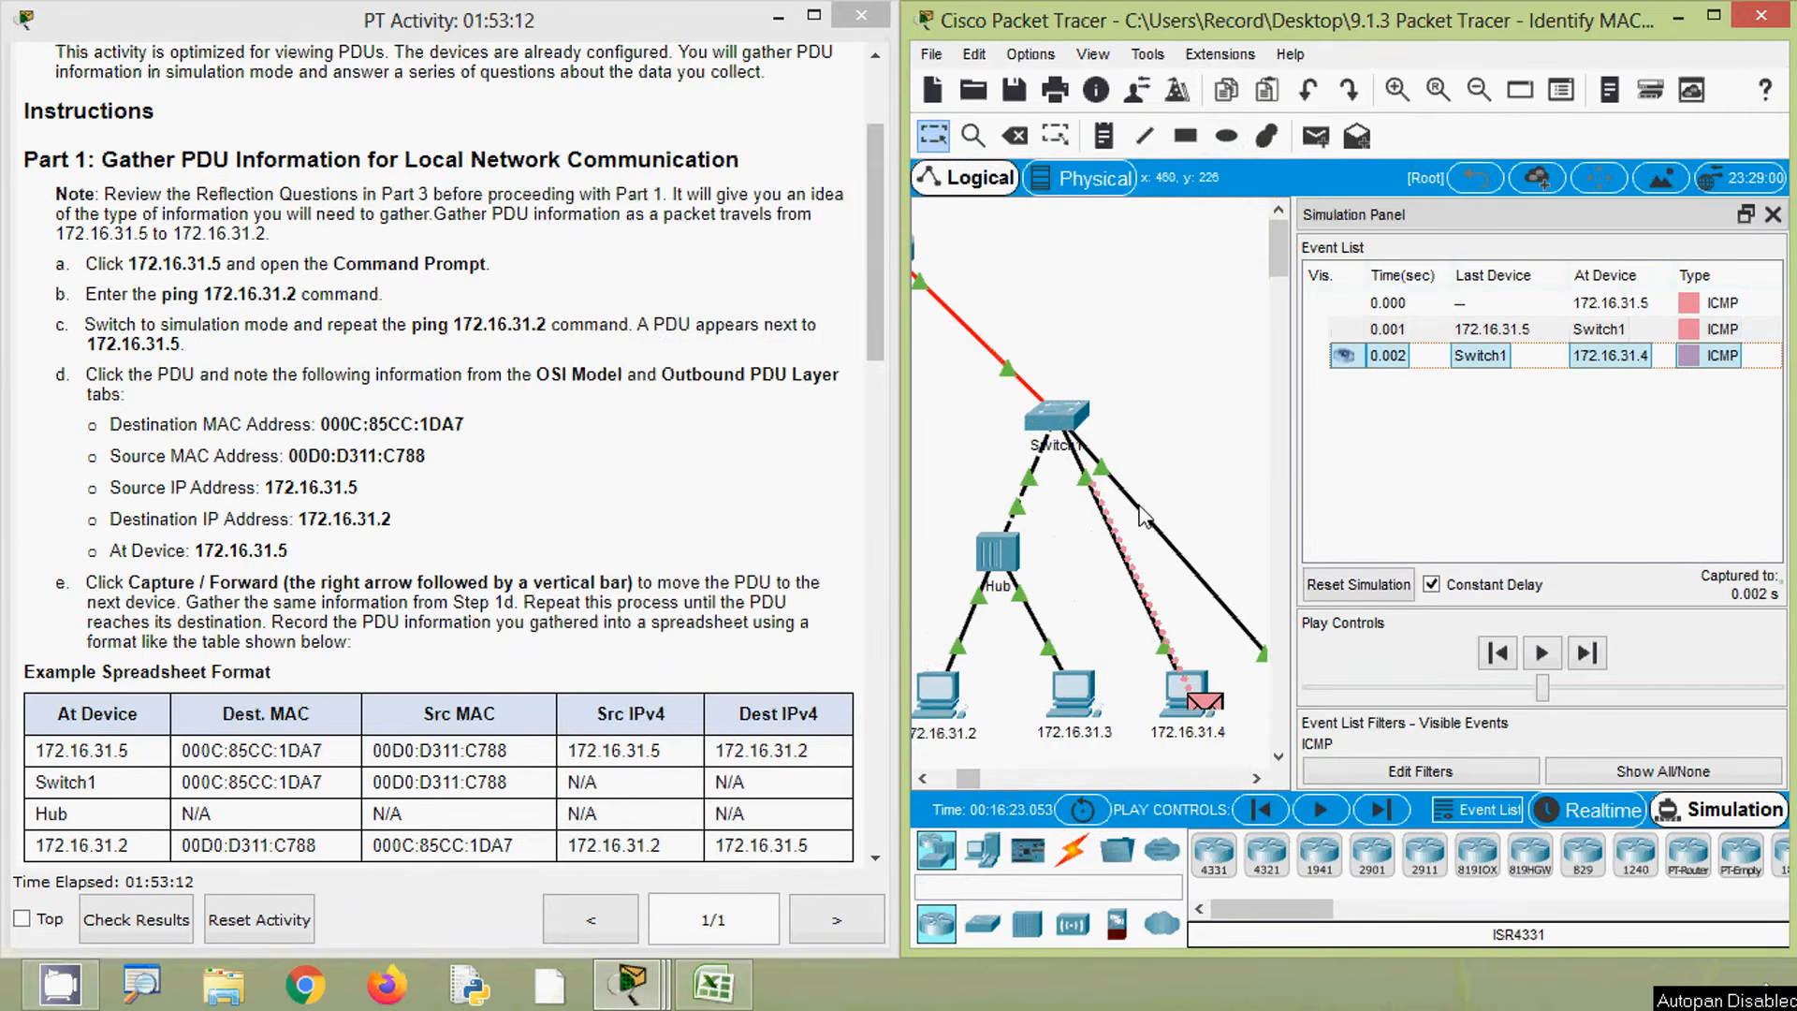
{"action": "left_click_drag", "start_coordinate": [976, 787], "coordinate": [980, 789]}
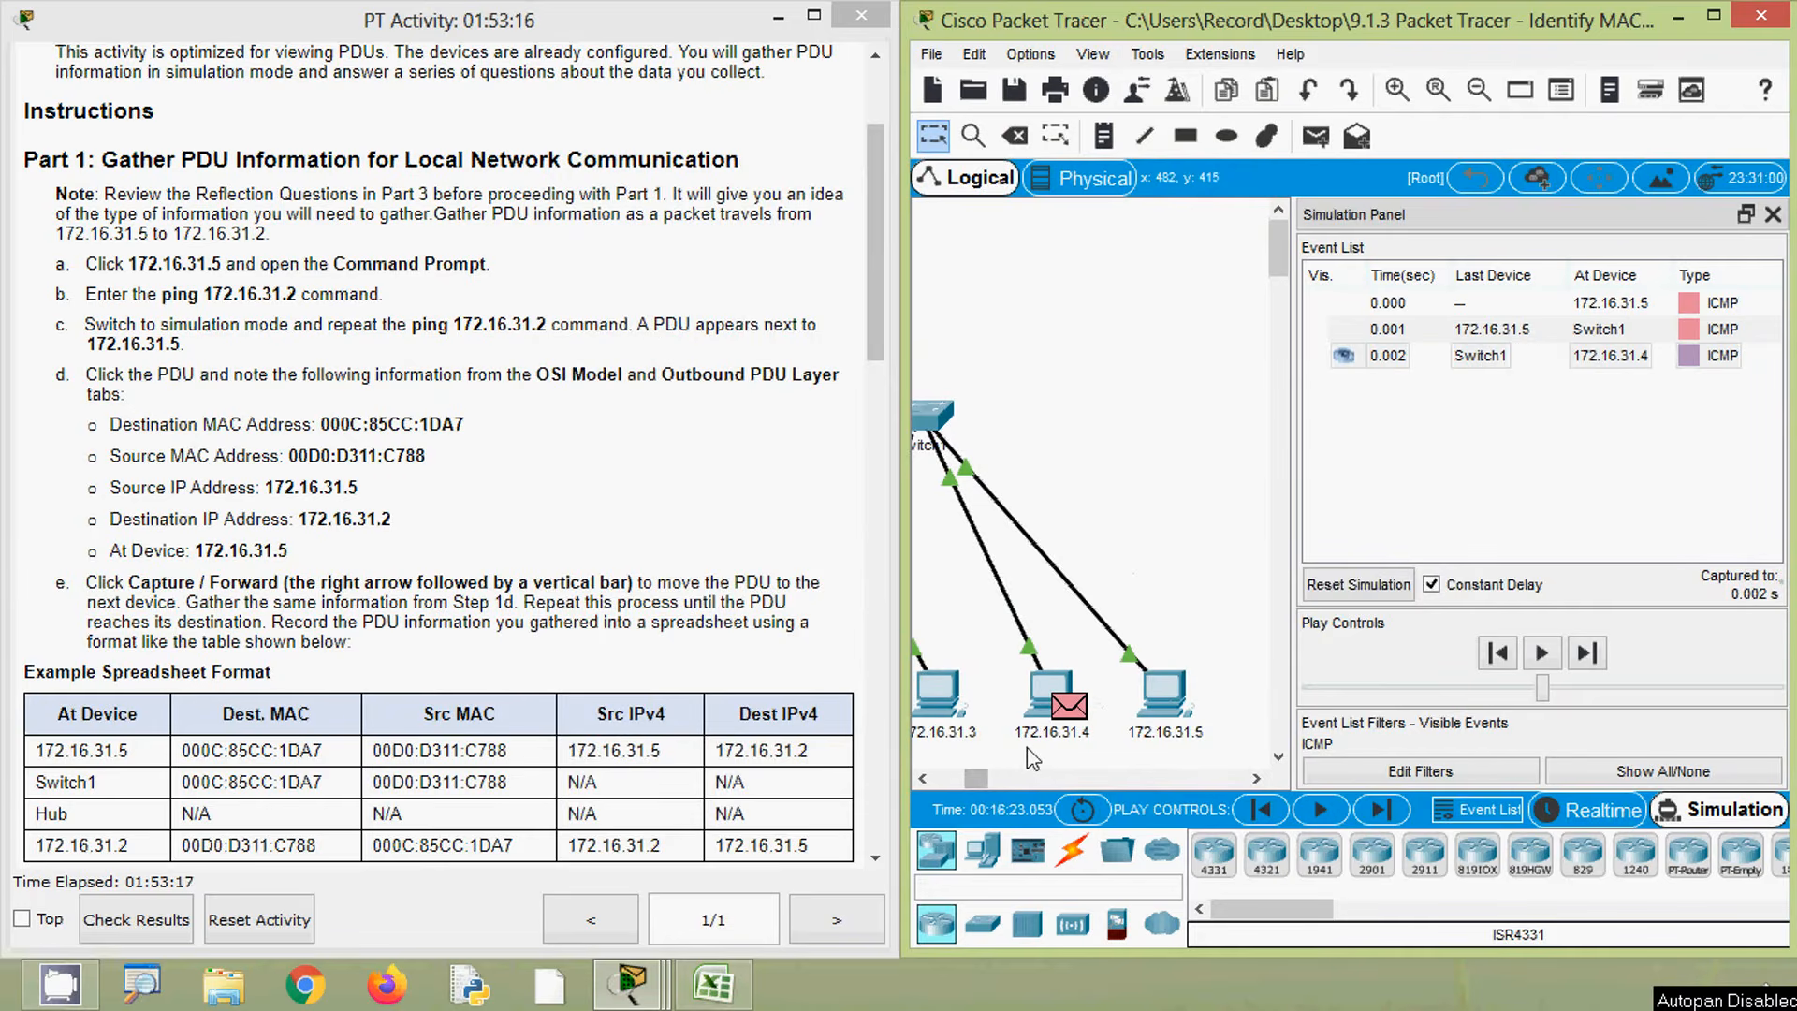
{"action": "mouse_move", "coordinate": [1044, 763]}
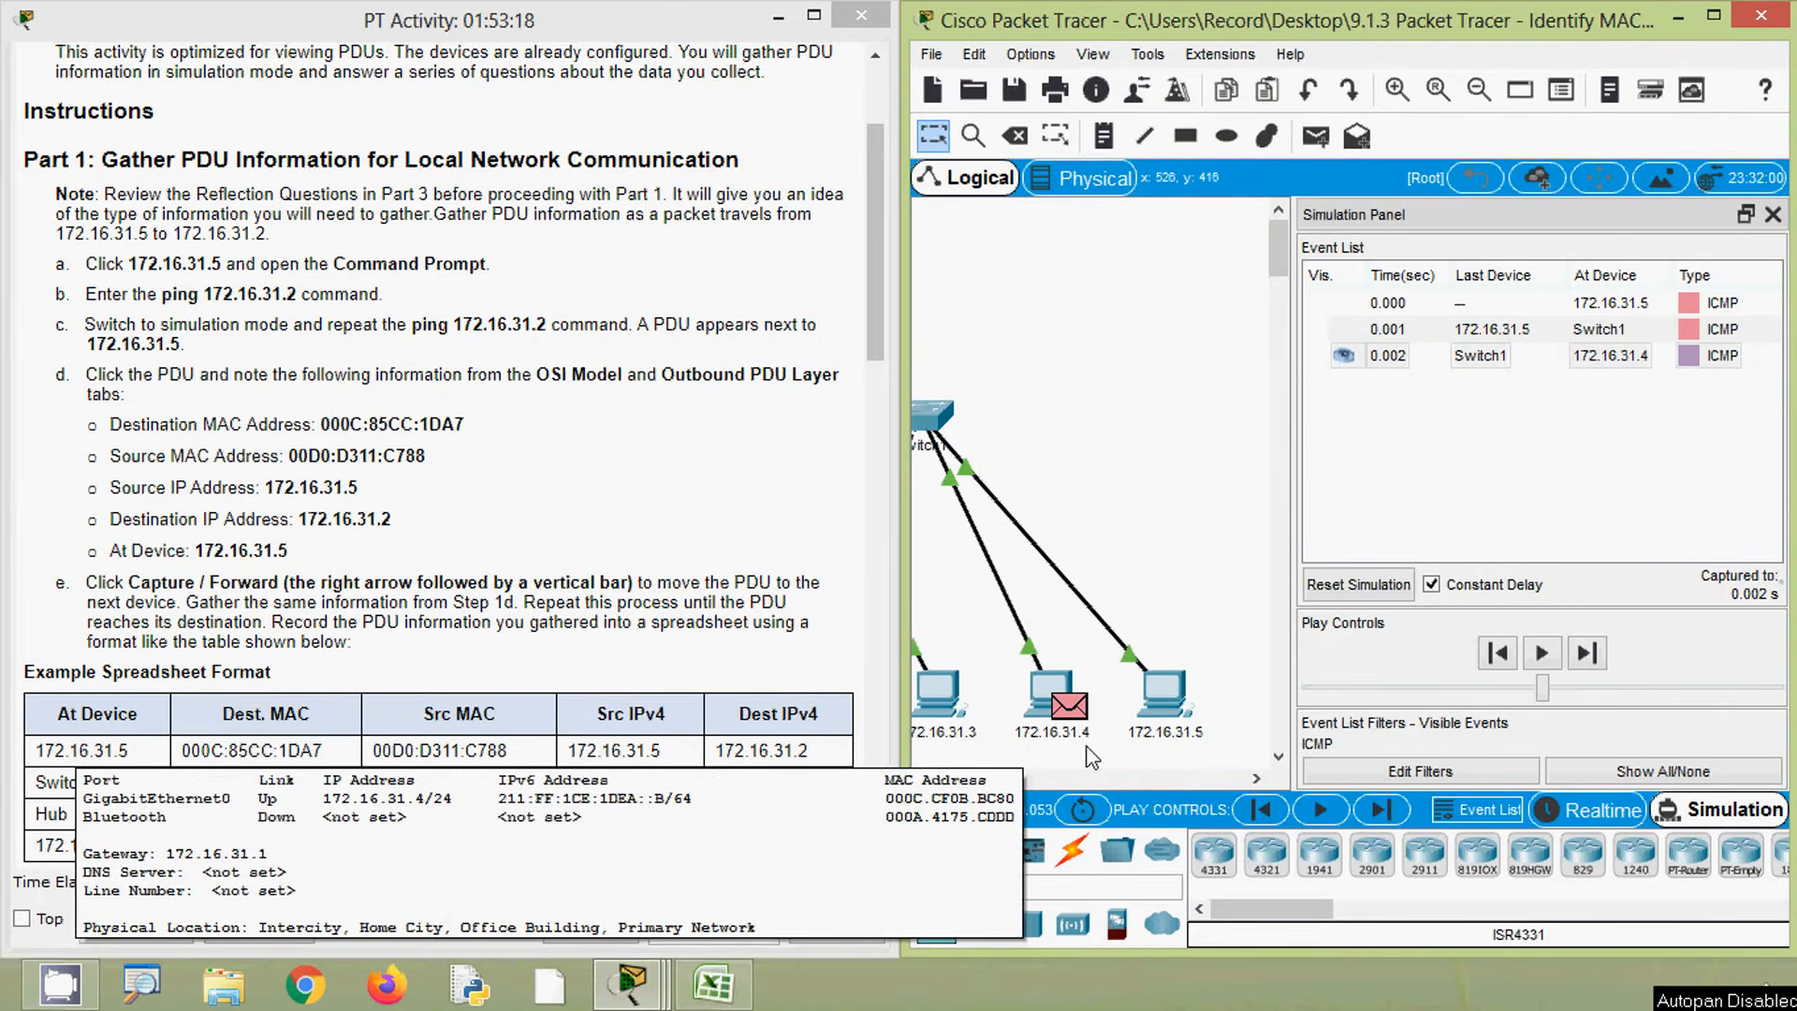
{"action": "left_click", "coordinate": [1070, 709]}
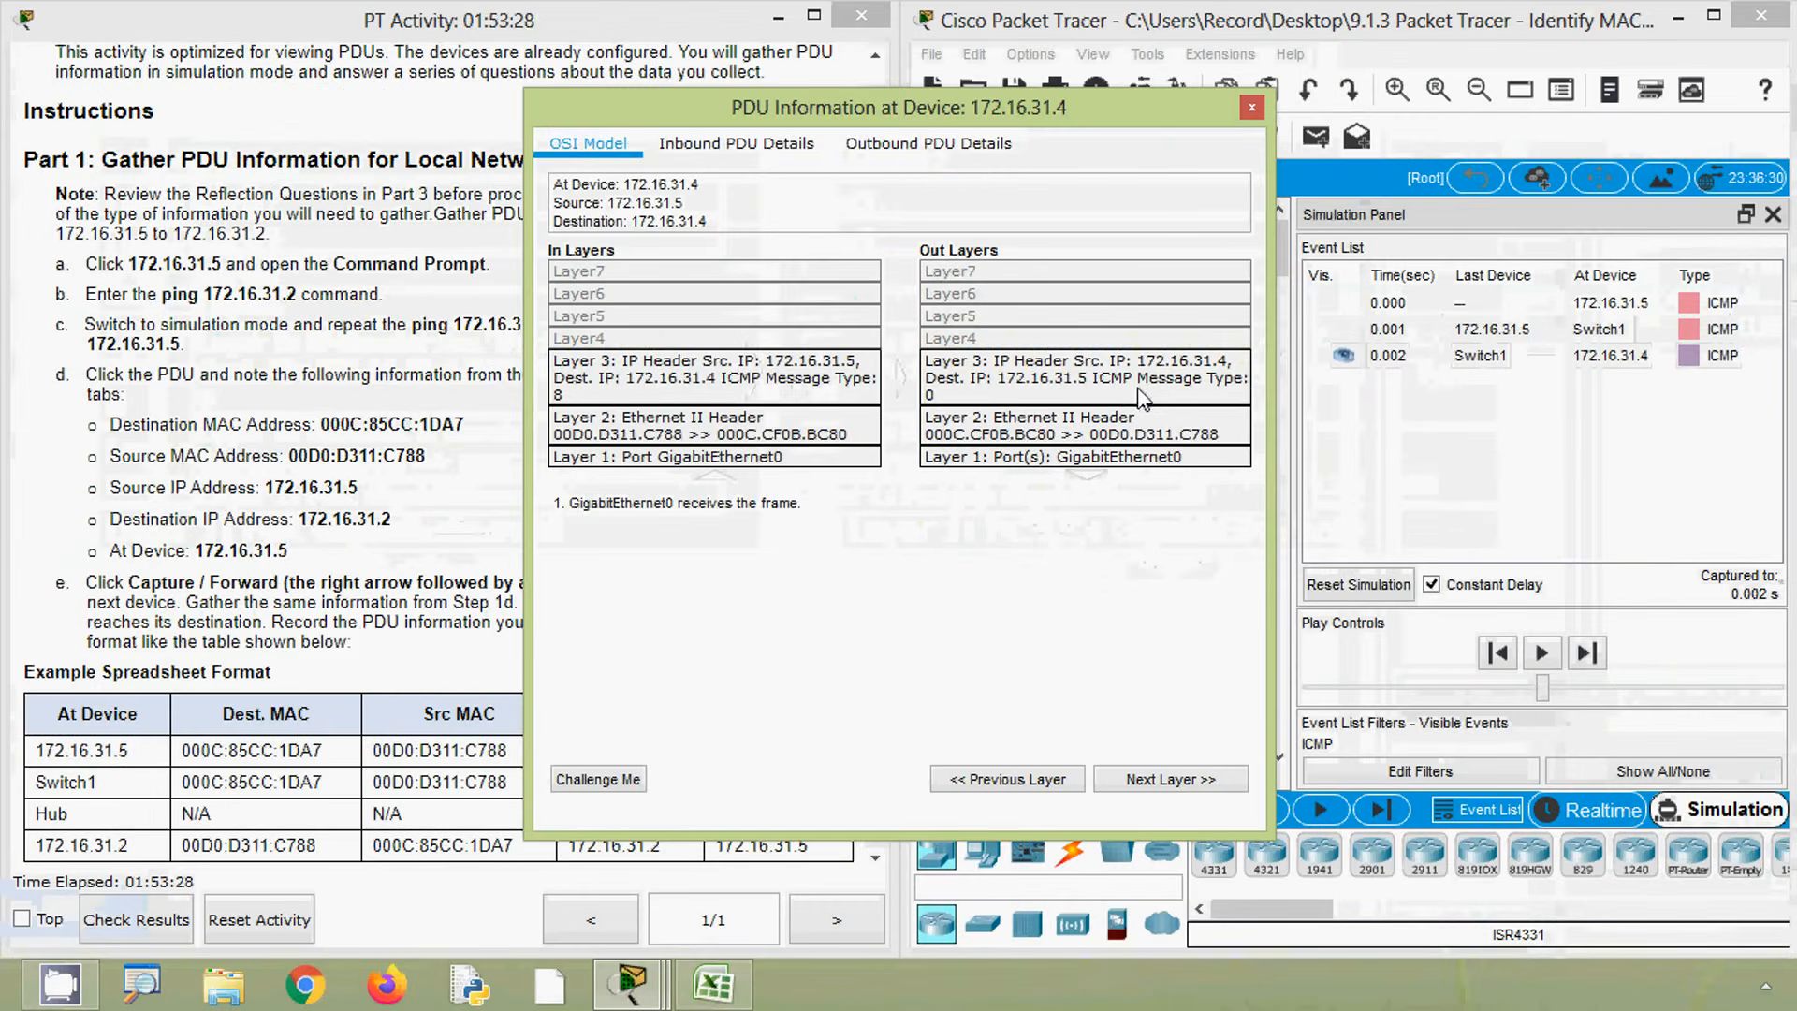
{"action": "left_click", "coordinate": [919, 148]}
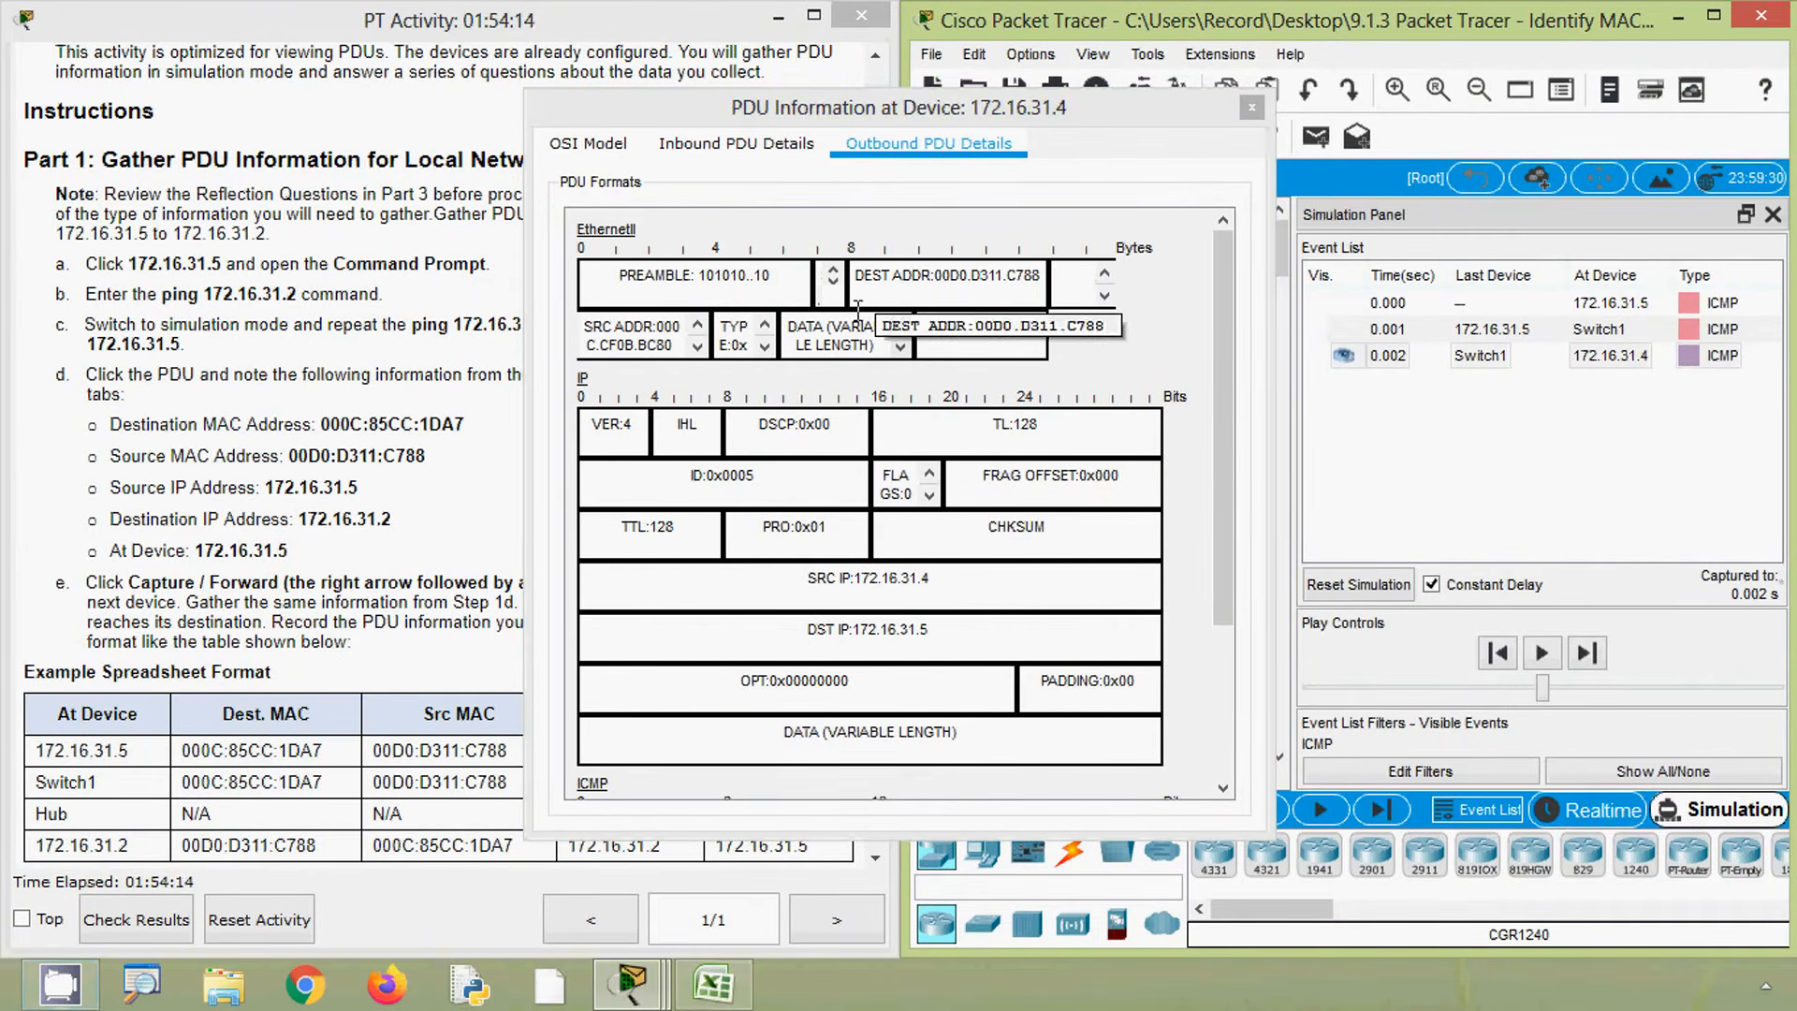
- Fill row 16's Dest MAC with 00D0.D311.C788 and Src MAC with 000C.CF0B.BC80 by copying row 15's MACs swapped
{"action": "left_click", "coordinate": [729, 988]}
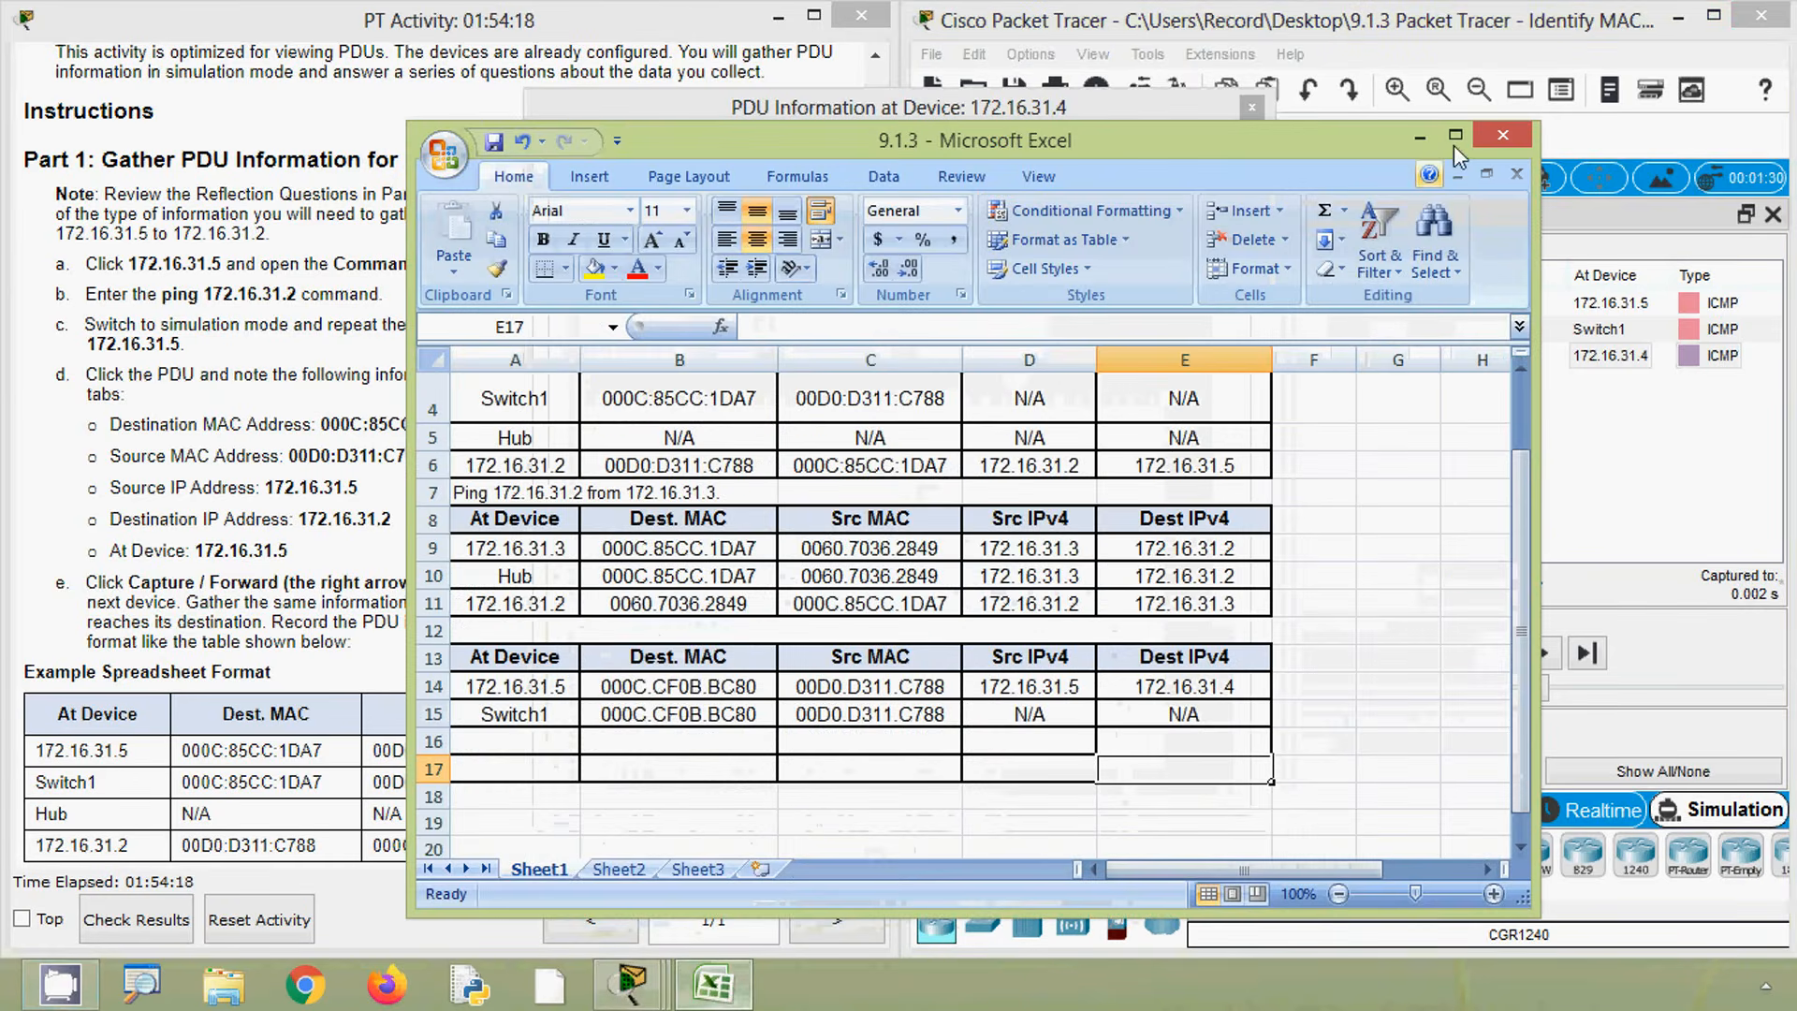
{"action": "double_click", "coordinate": [1461, 142]}
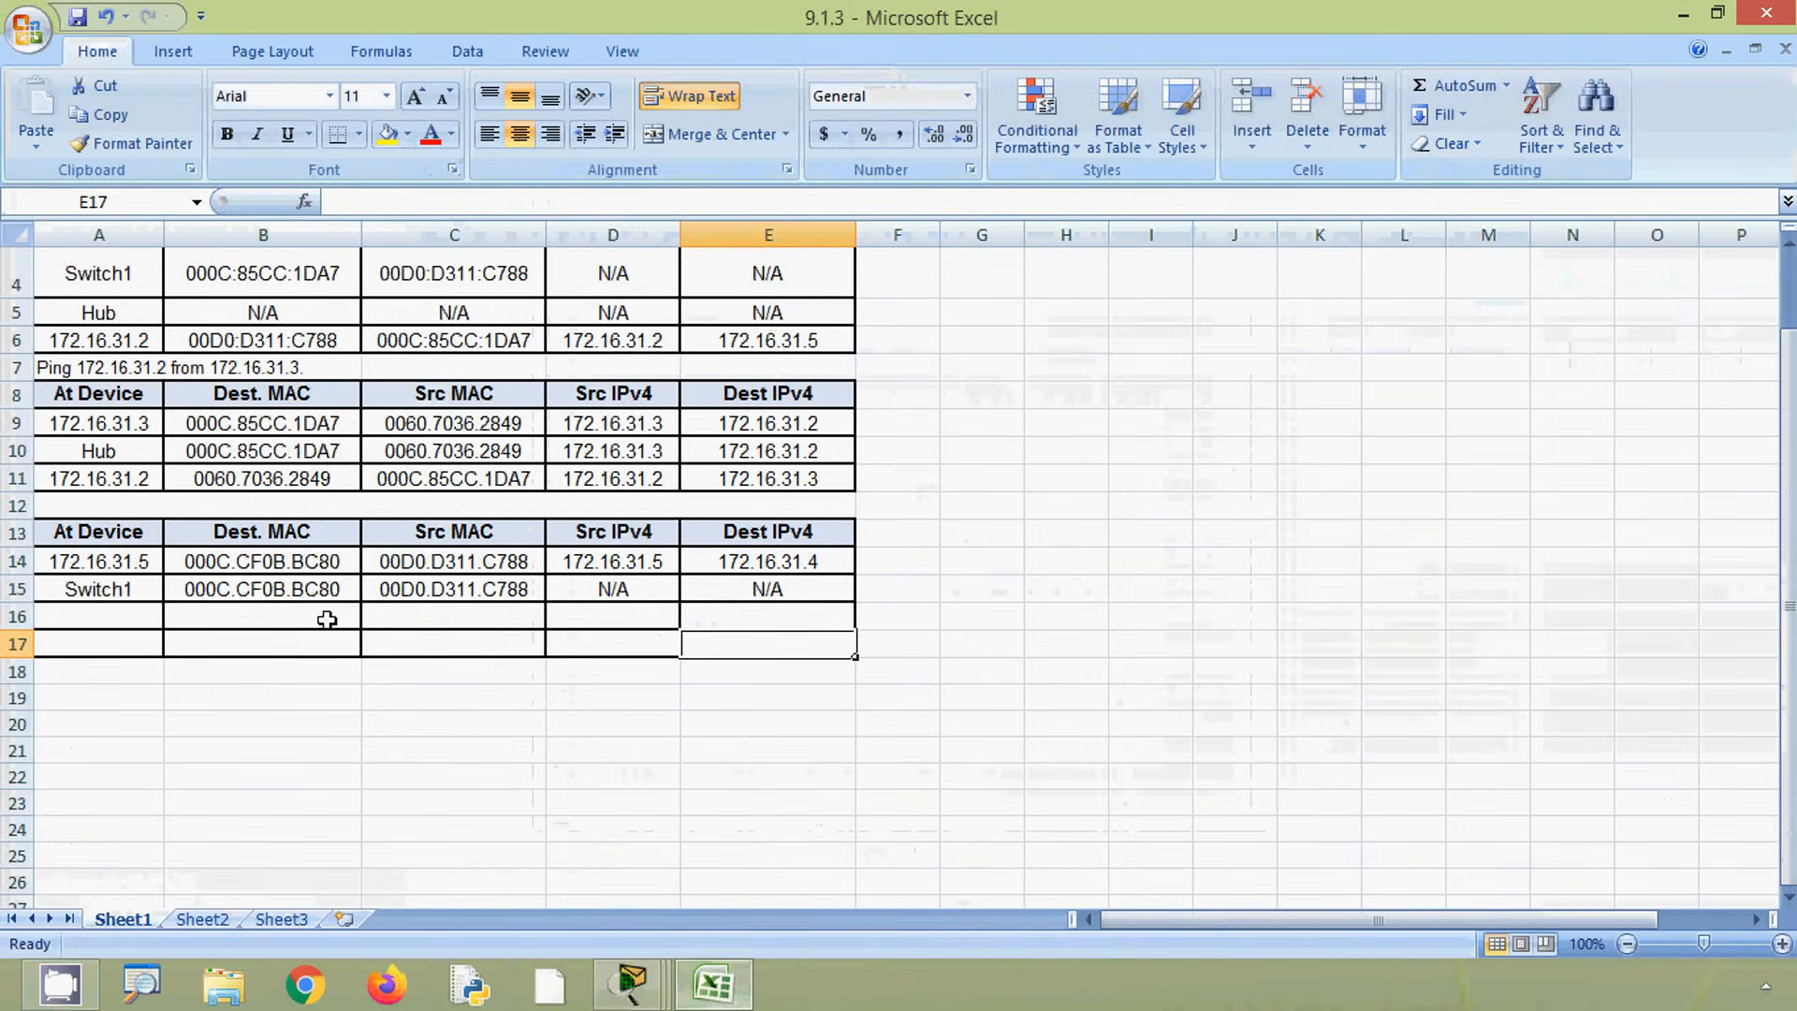
{"action": "left_click", "coordinate": [297, 591]}
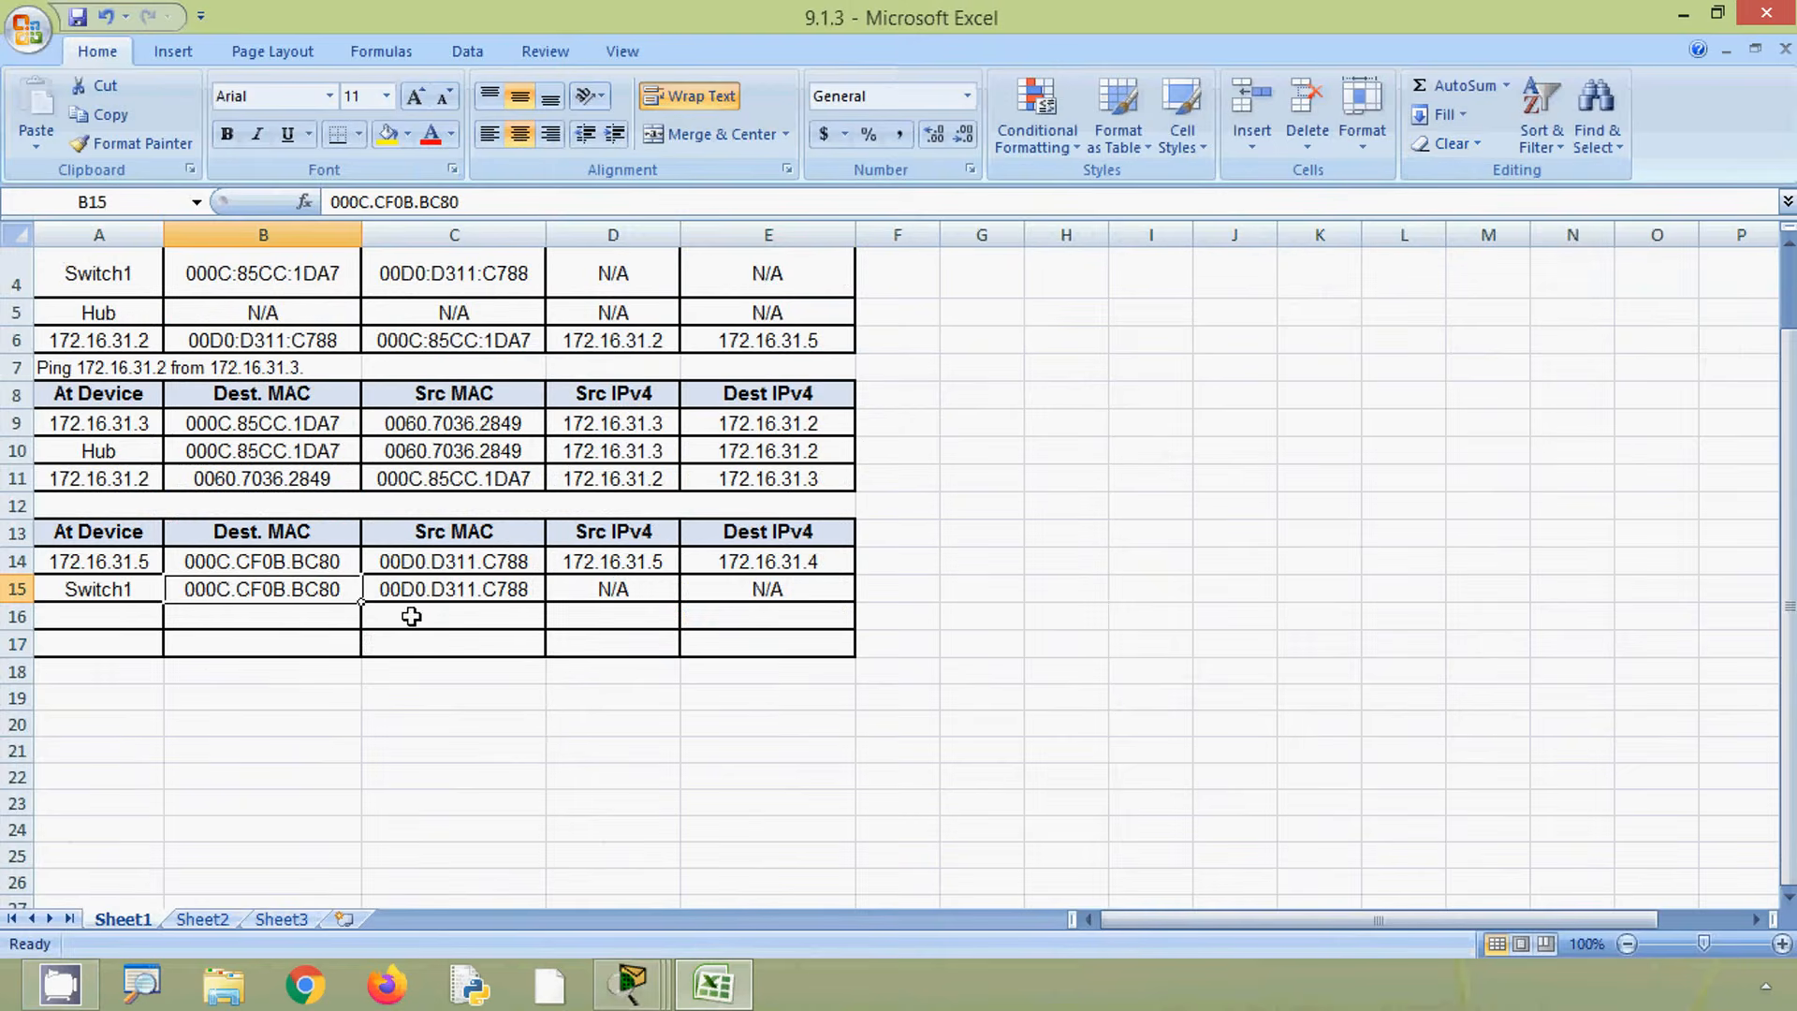
{"action": "key", "text": "ctrl+c"}
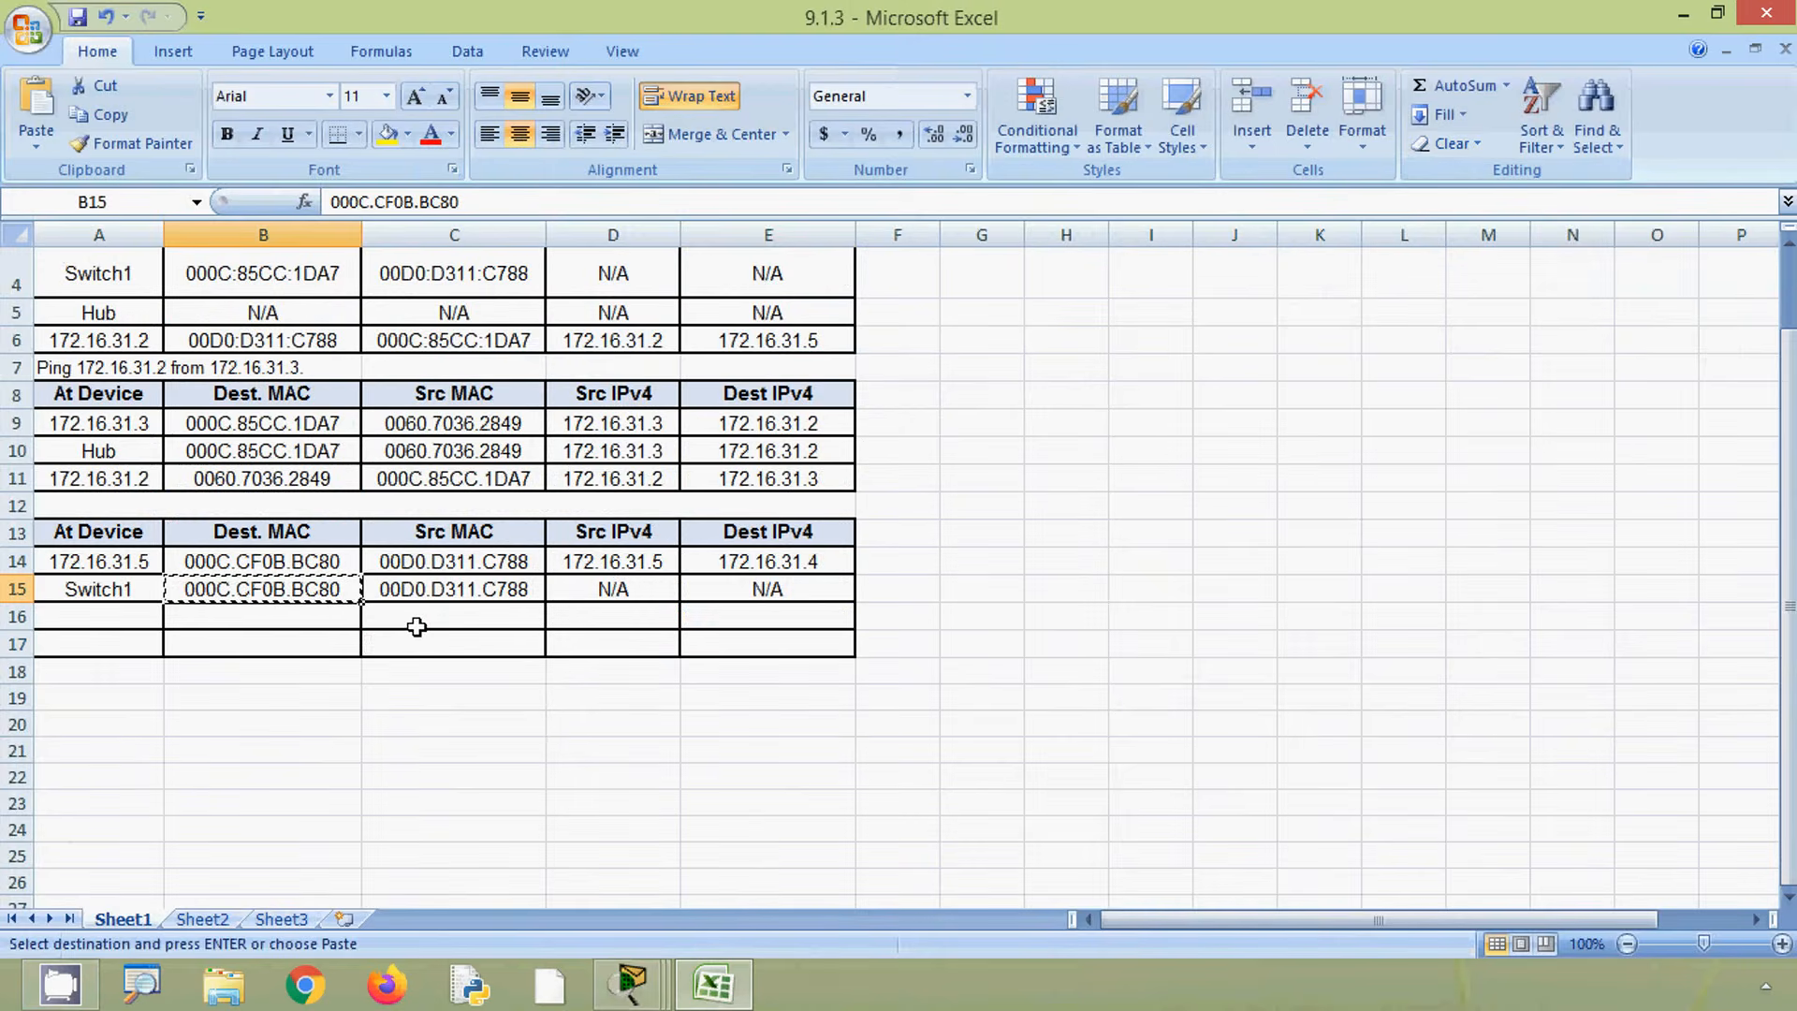
{"action": "left_click", "coordinate": [451, 622]}
{"action": "key", "text": "ctrl+v"}
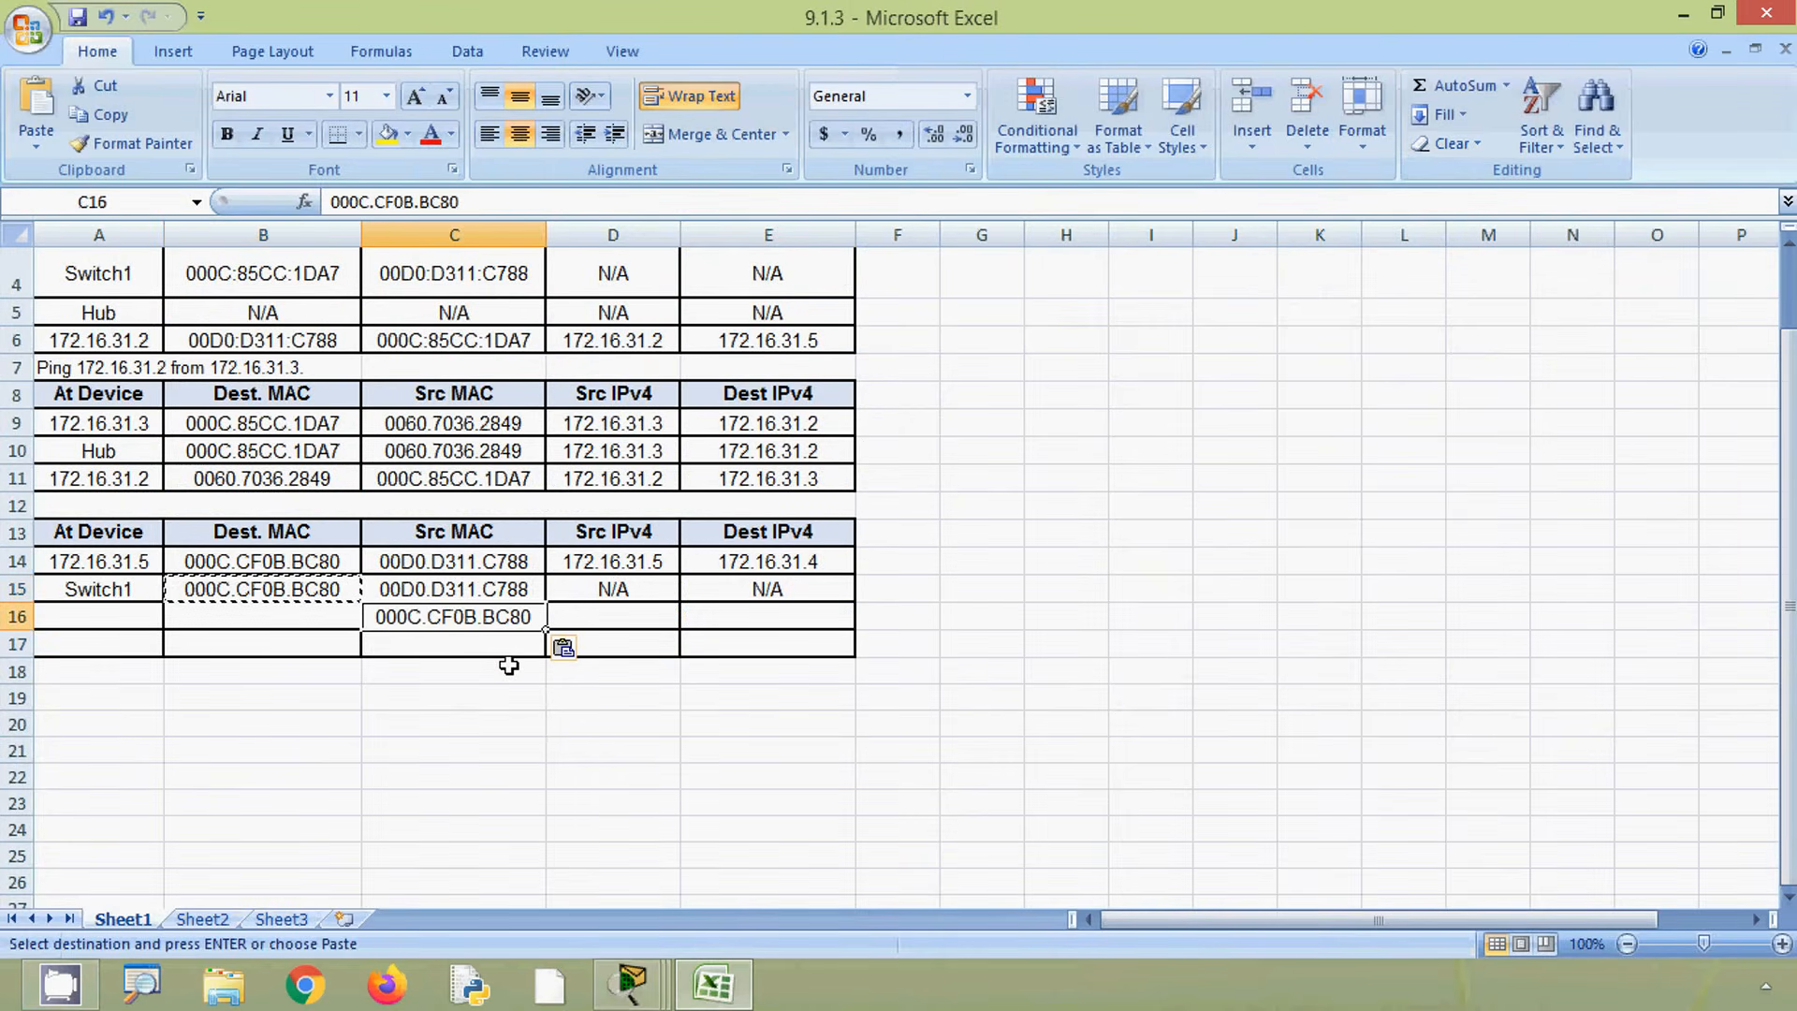
{"action": "left_click", "coordinate": [454, 592]}
{"action": "key", "text": "ctrl+c"}
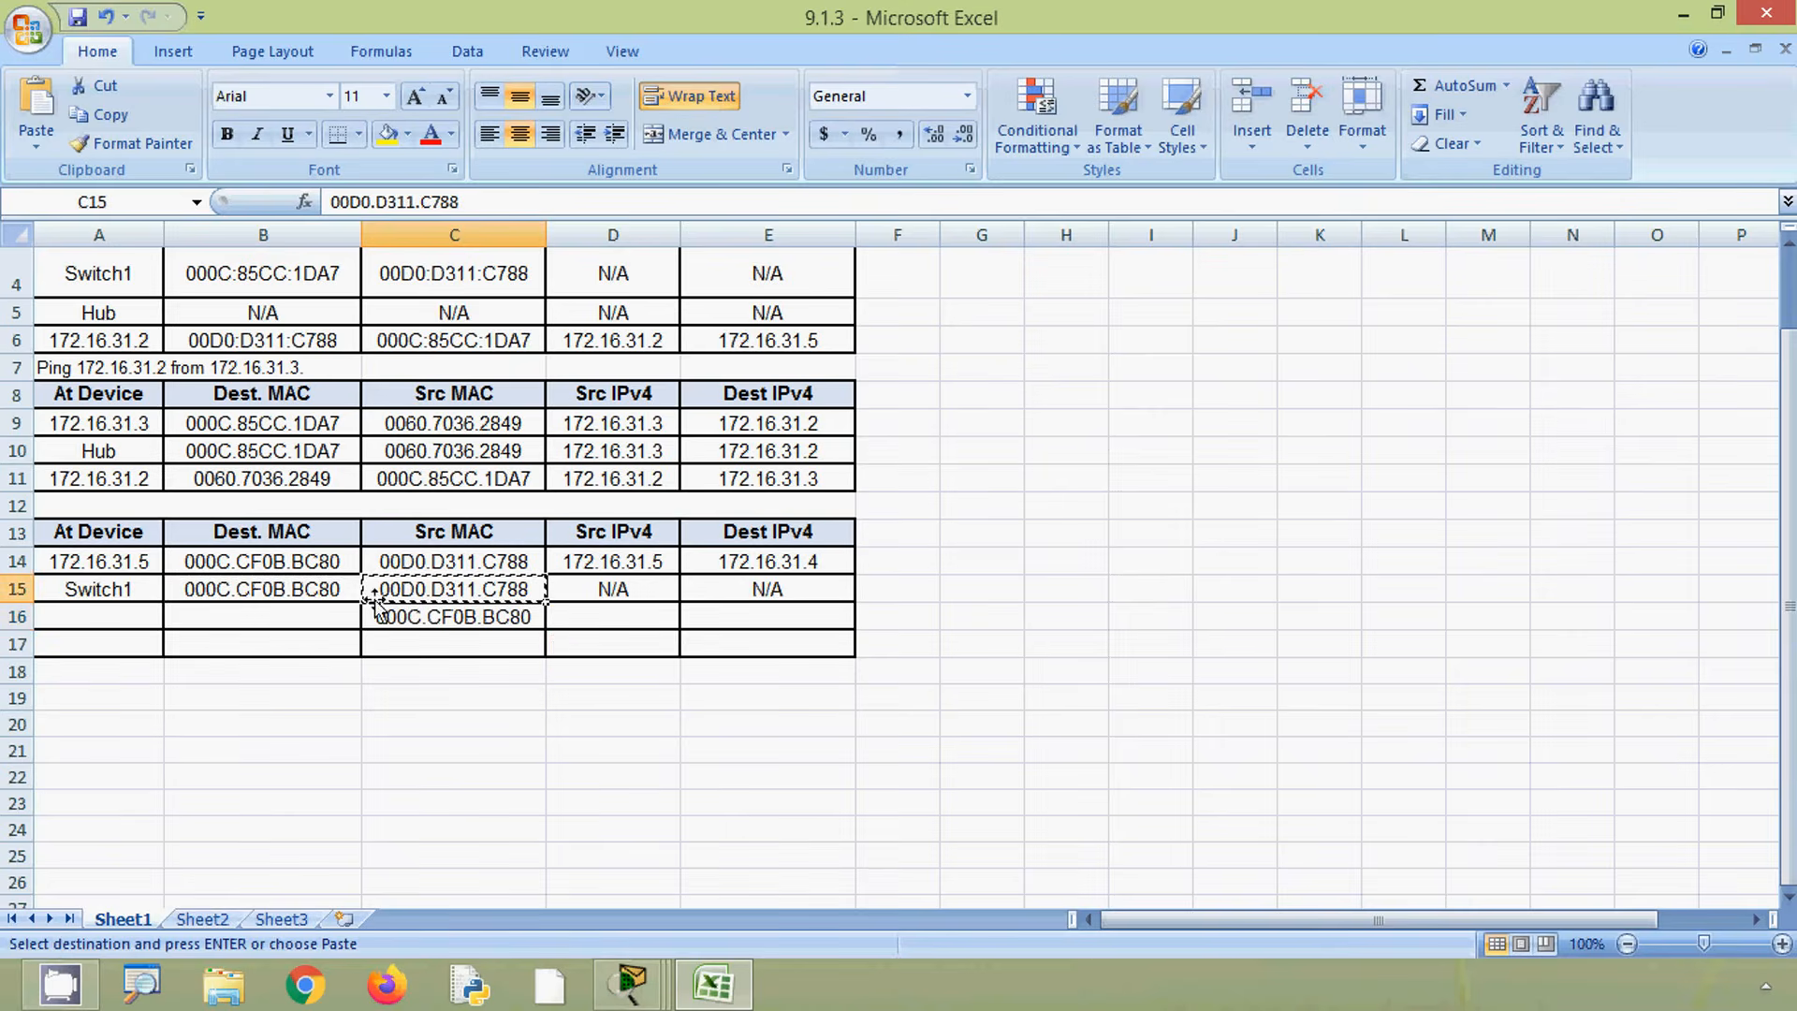
{"action": "left_click", "coordinate": [327, 618]}
{"action": "key", "text": "ctrl+v"}
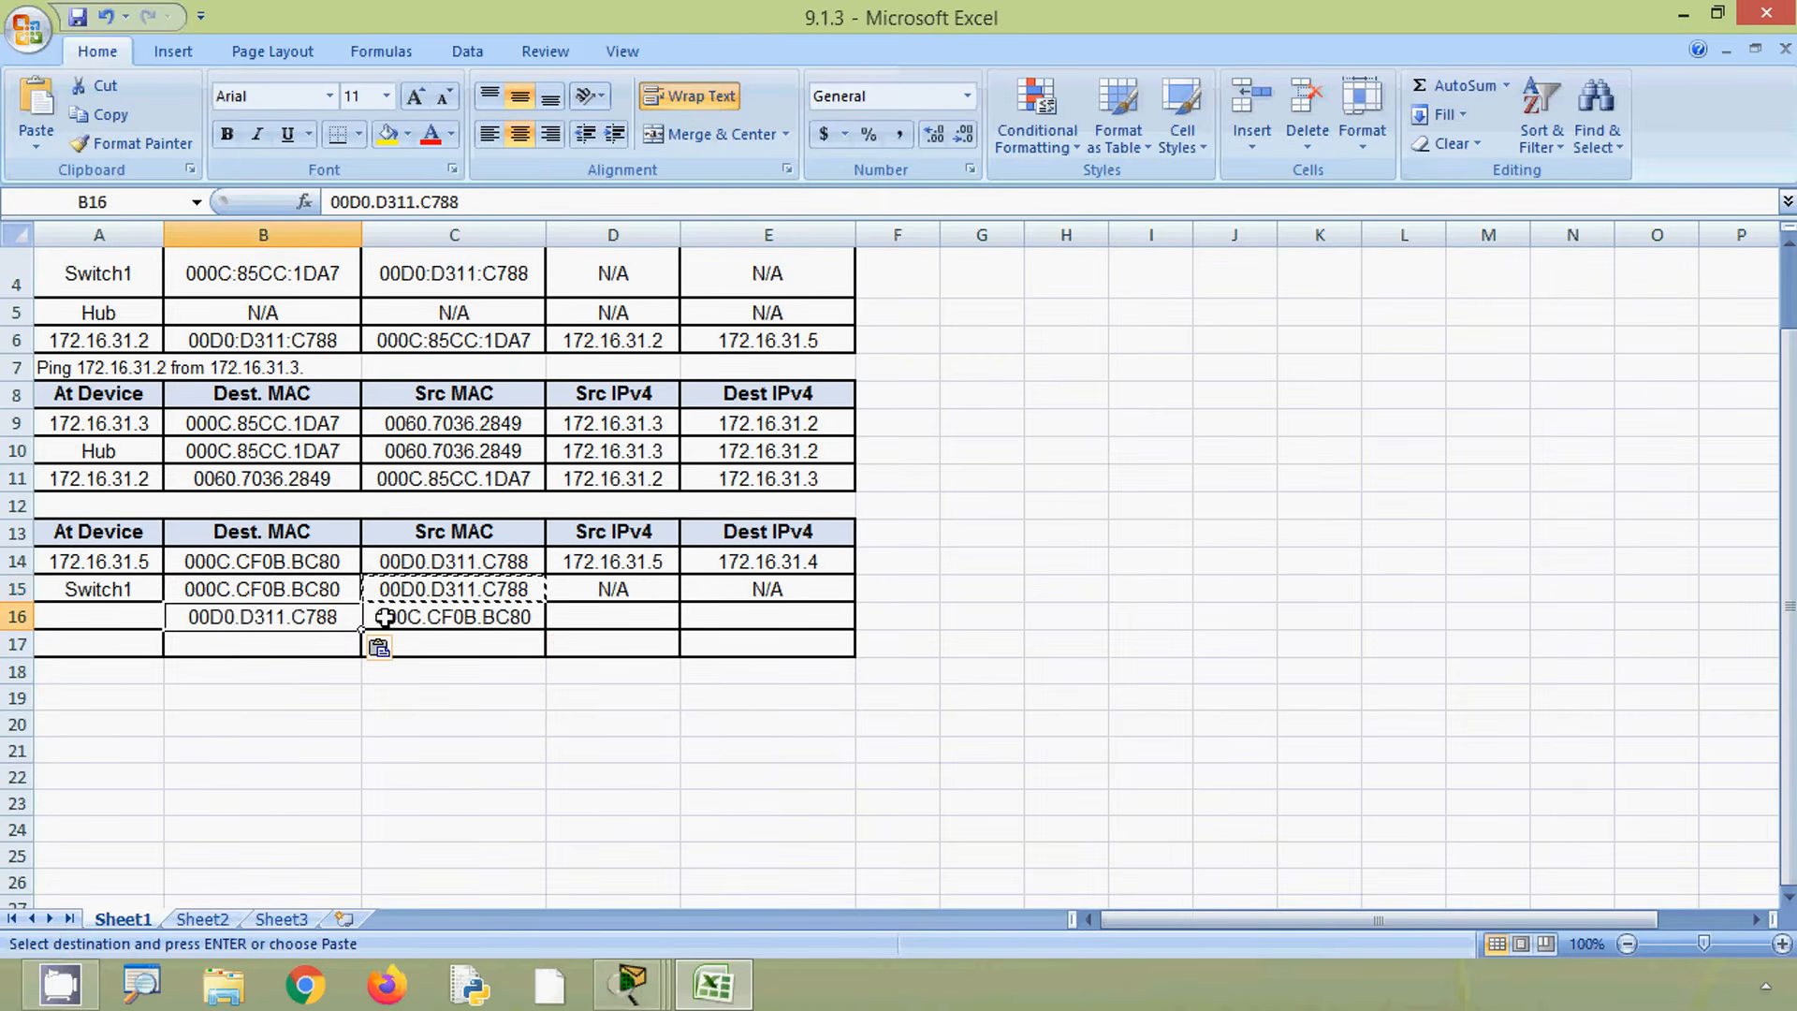
- Fill row 16's Dest IPv4 with 172.16.31.5 and Src IPv4 with 172.16.31.4 by copying row 14's addresses swapped
{"action": "left_click", "coordinate": [610, 559]}
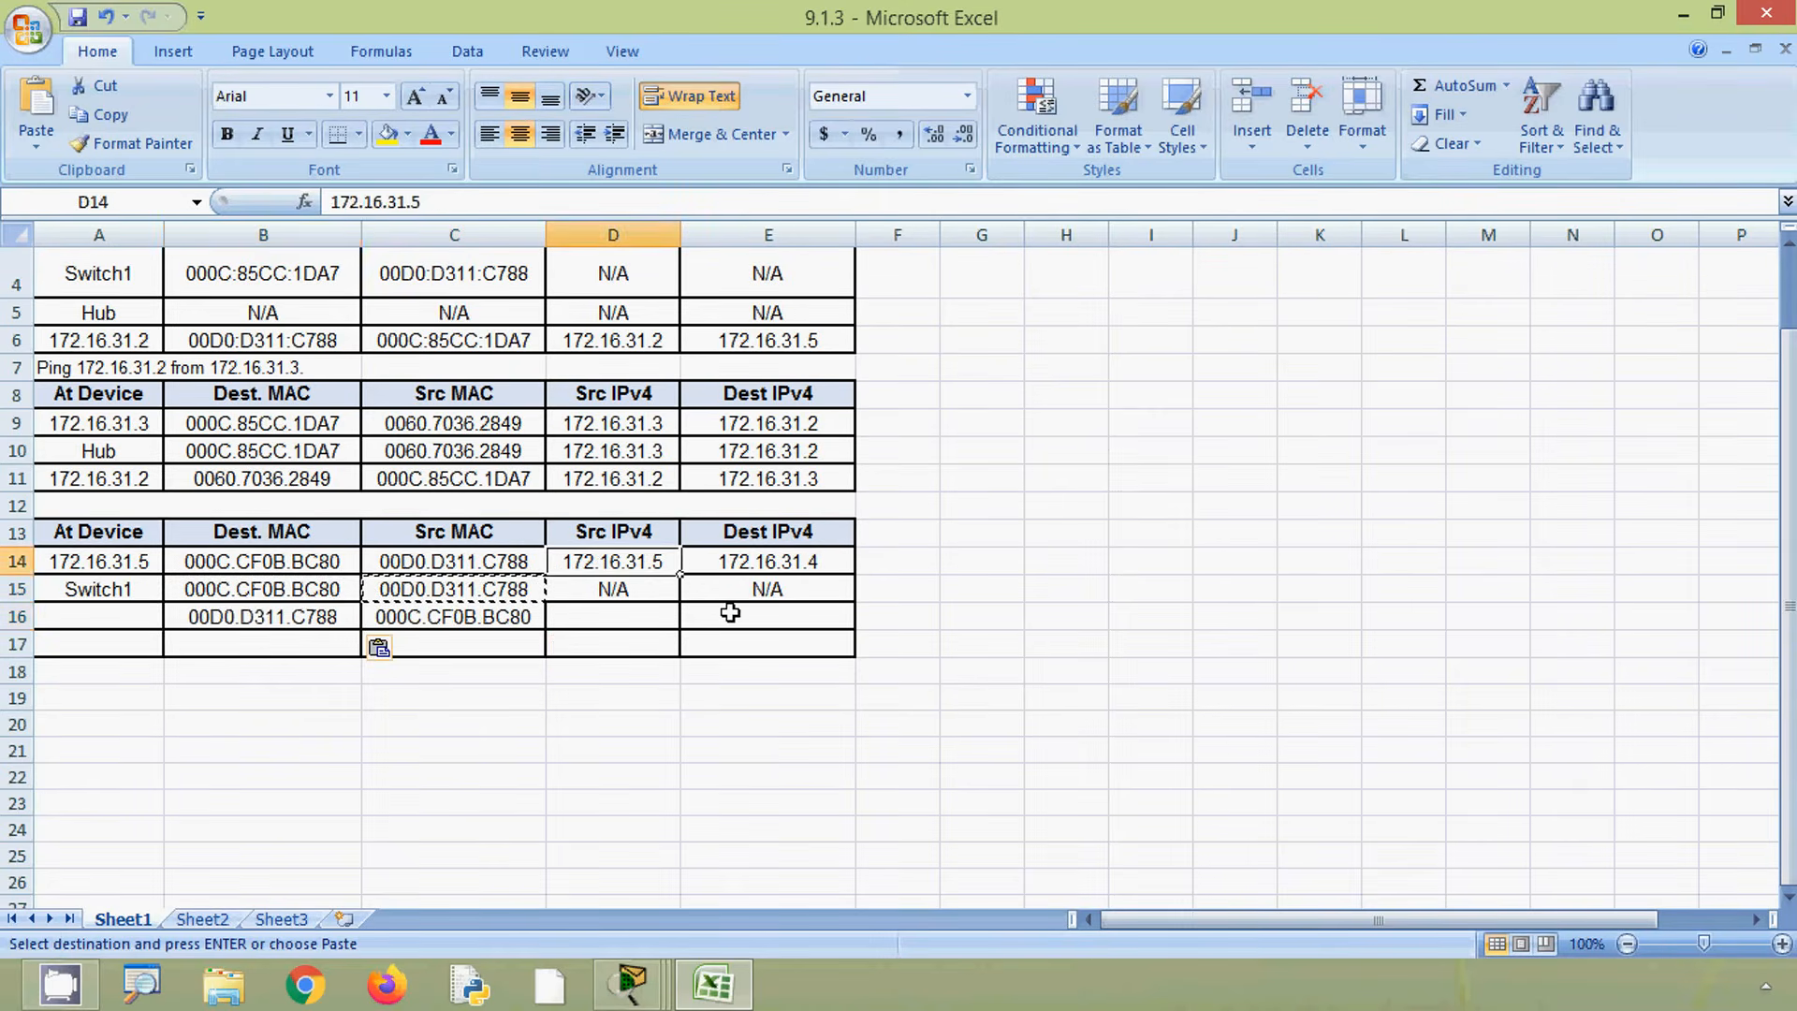
{"action": "key", "text": "ctrl+c"}
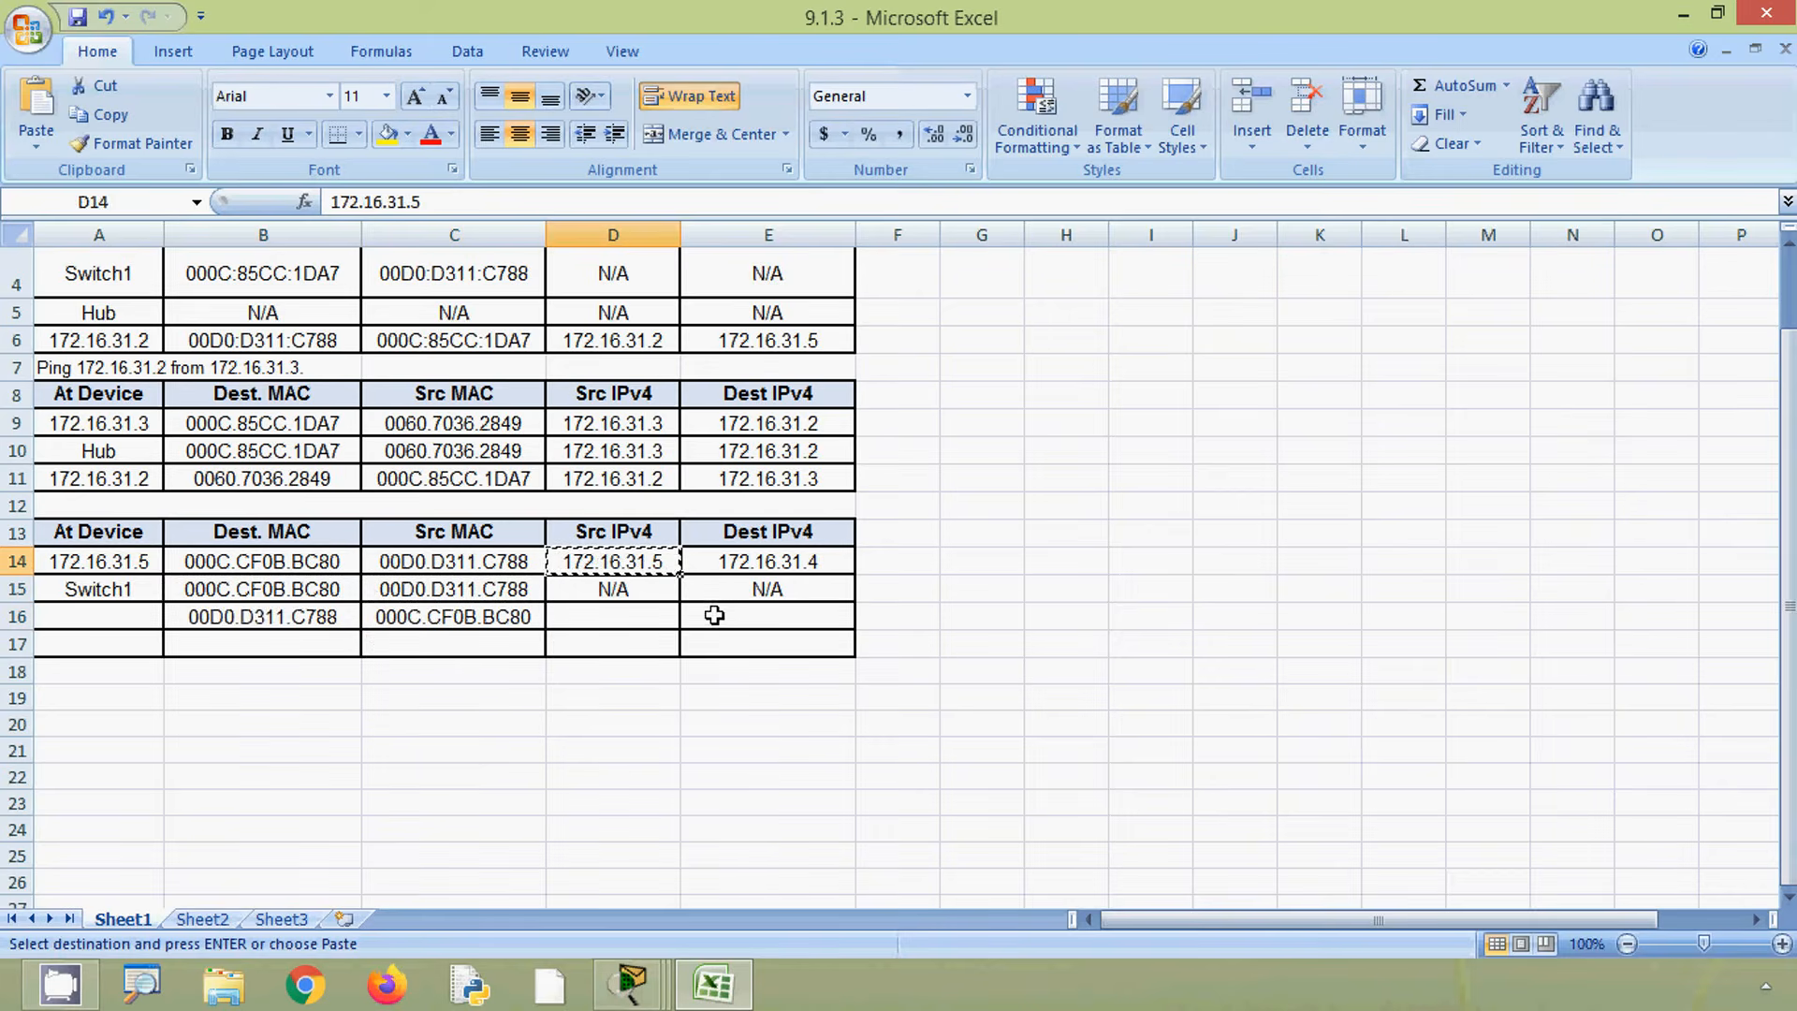
{"action": "left_click", "coordinate": [711, 615]}
{"action": "key", "text": "ctrl+v"}
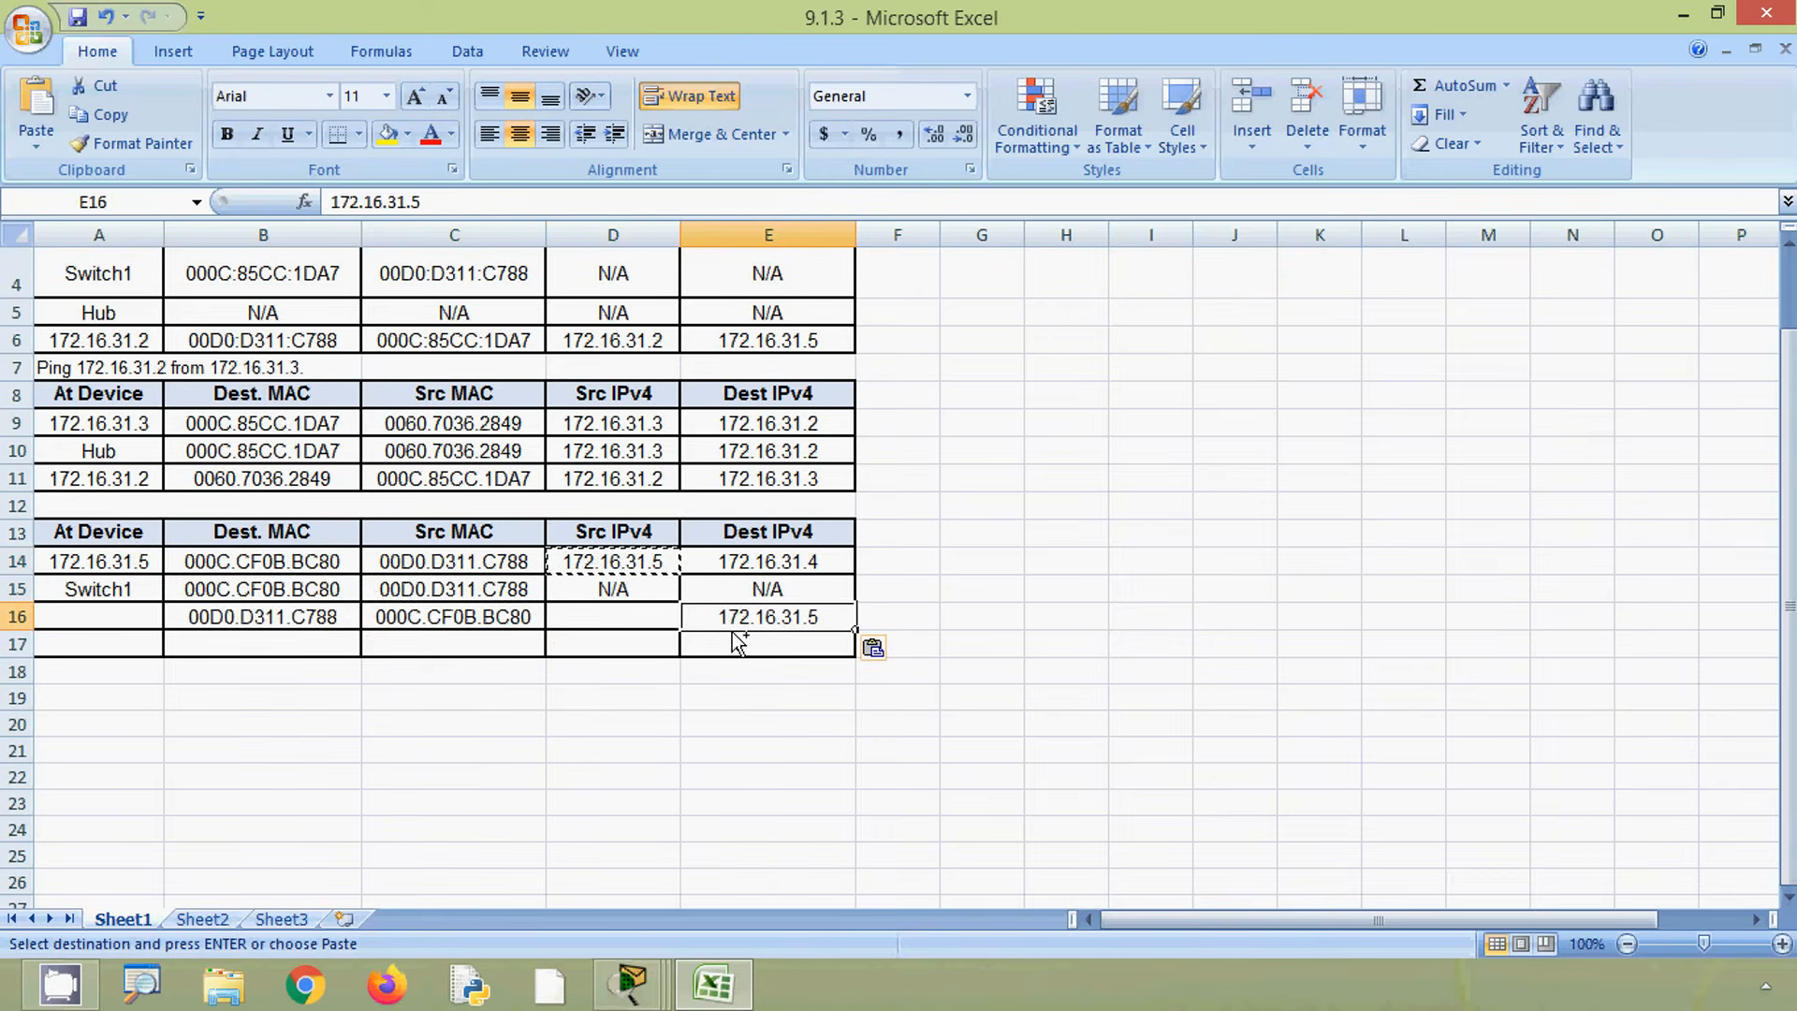
{"action": "left_click", "coordinate": [747, 568]}
{"action": "key", "text": "ctrl+c"}
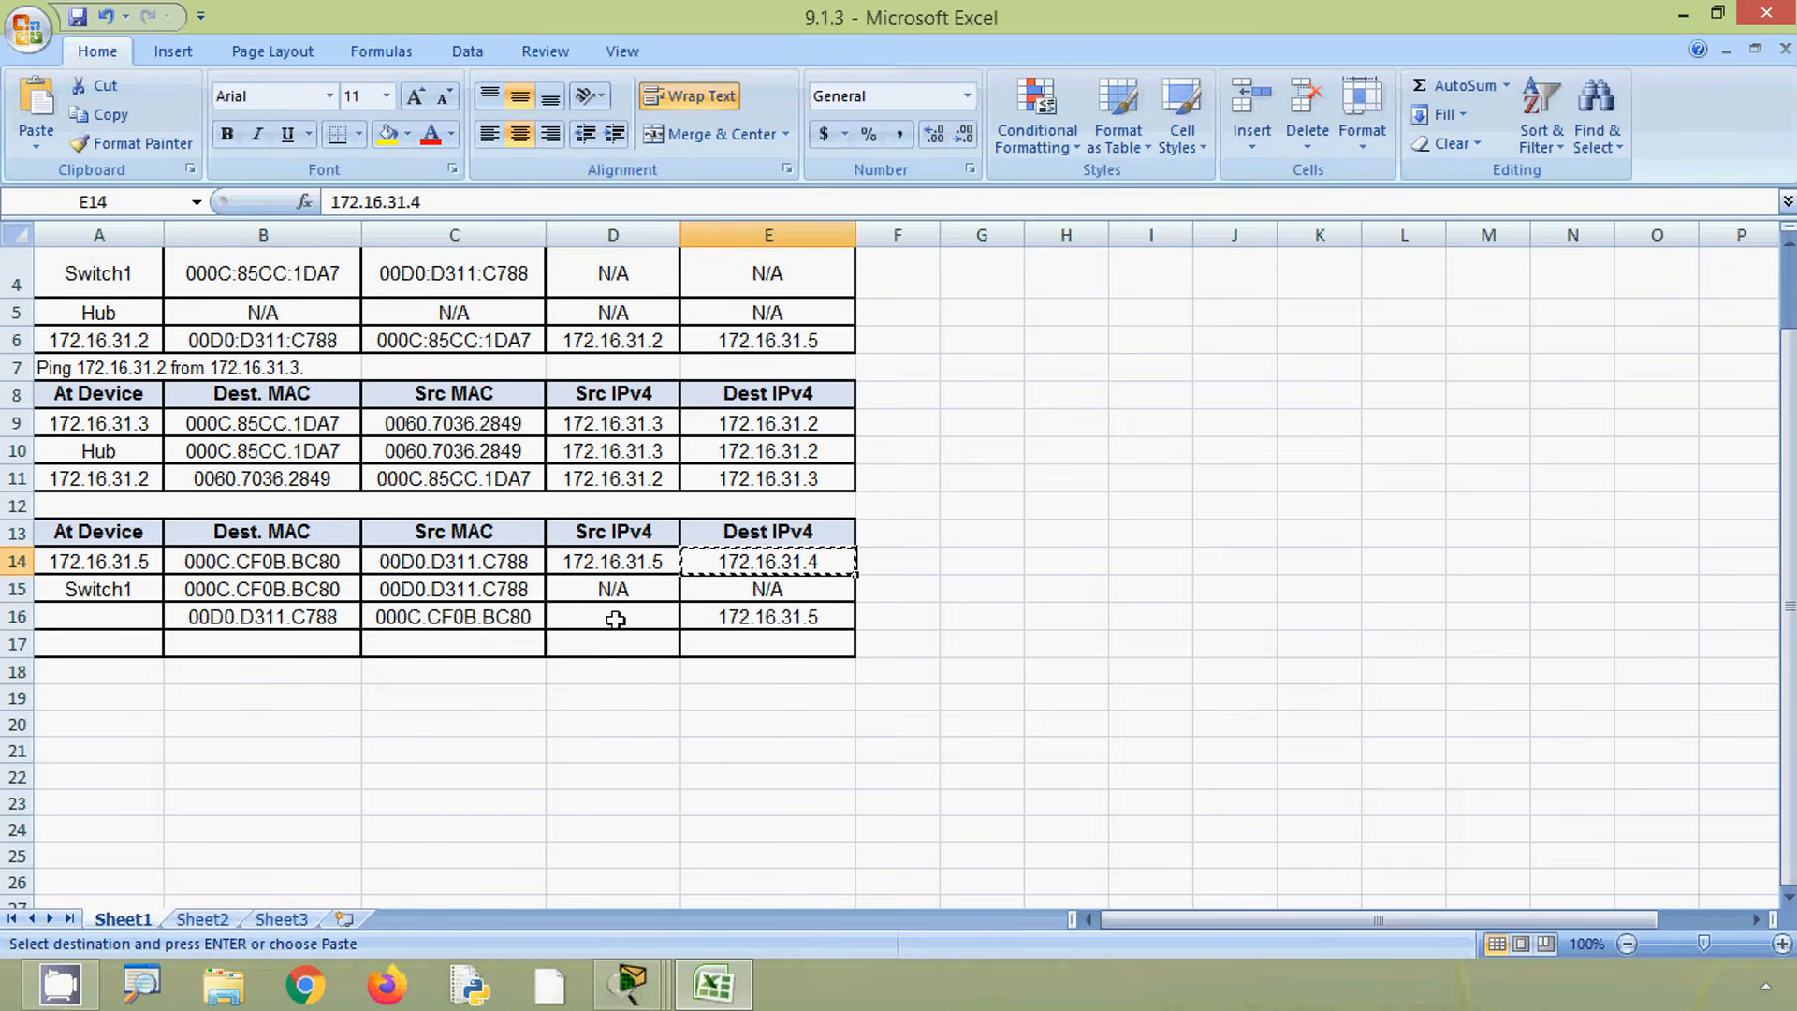
{"action": "left_click", "coordinate": [617, 616]}
{"action": "key", "text": "ctrl+v"}
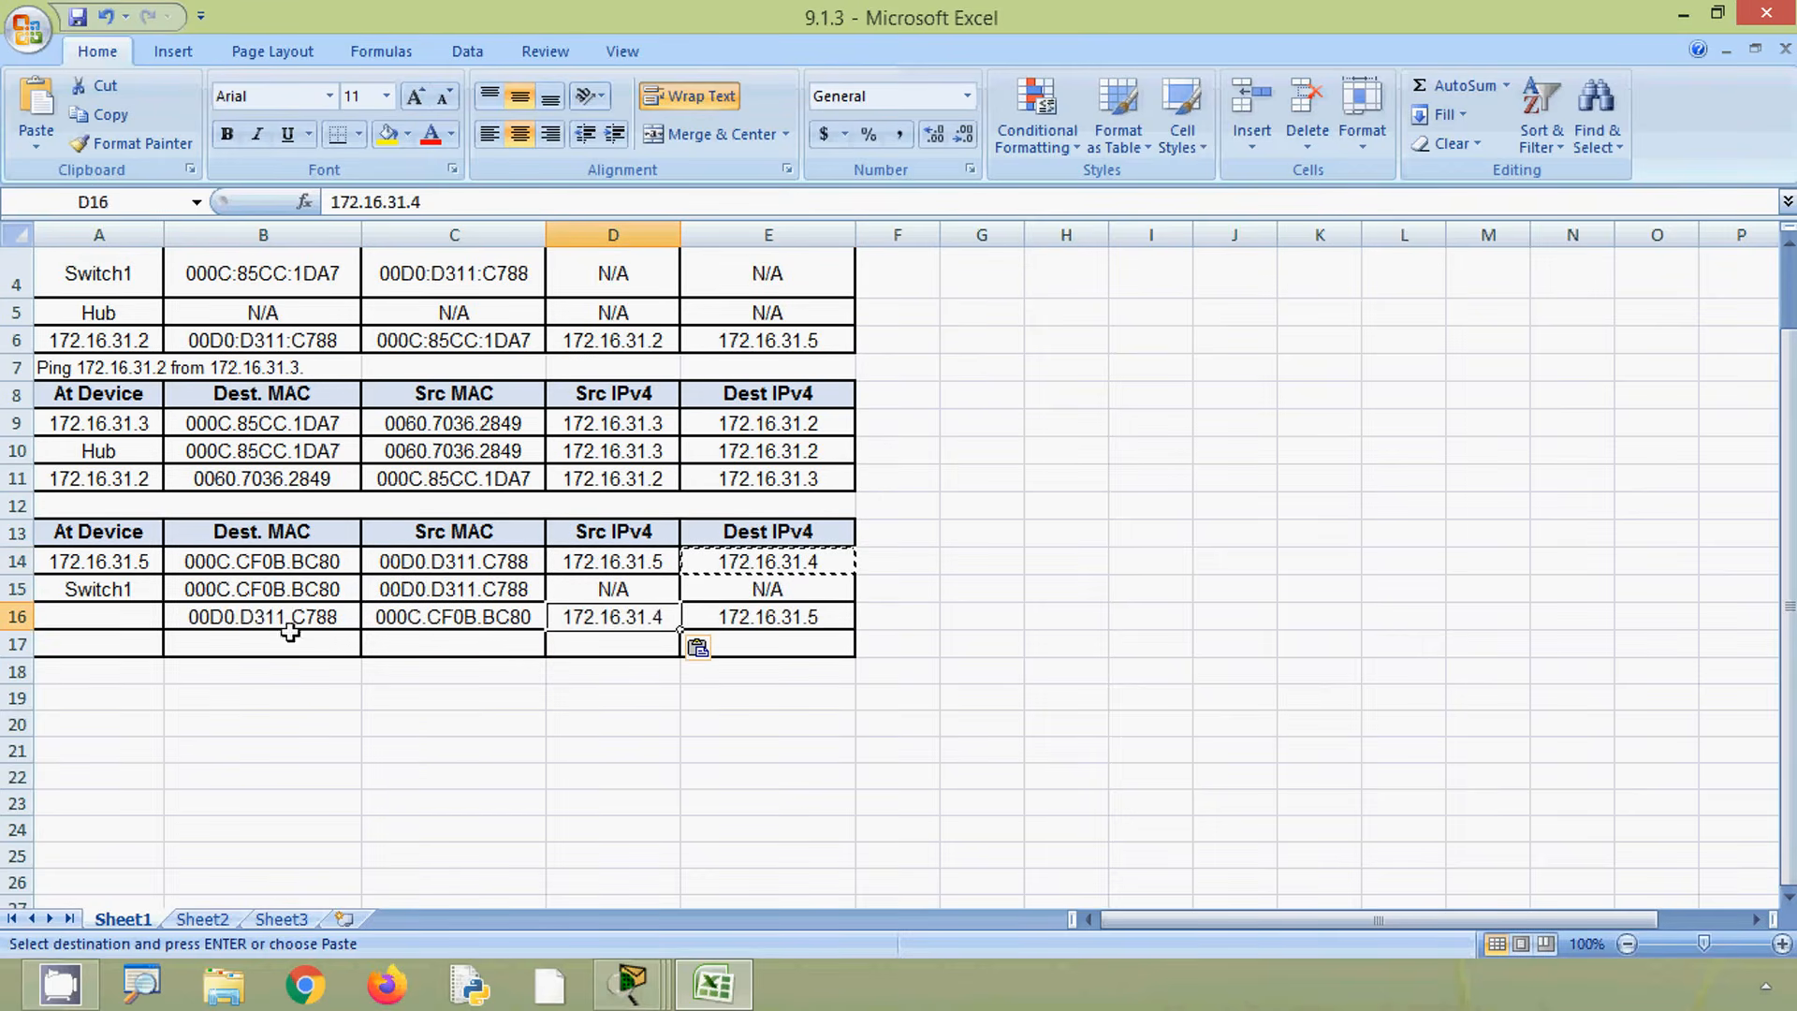
- Enter 172.16.31.4 as row 16's At Device by copying its Src IPv4 cell
{"action": "left_click", "coordinate": [131, 620]}
{"action": "left_click", "coordinate": [631, 983]}
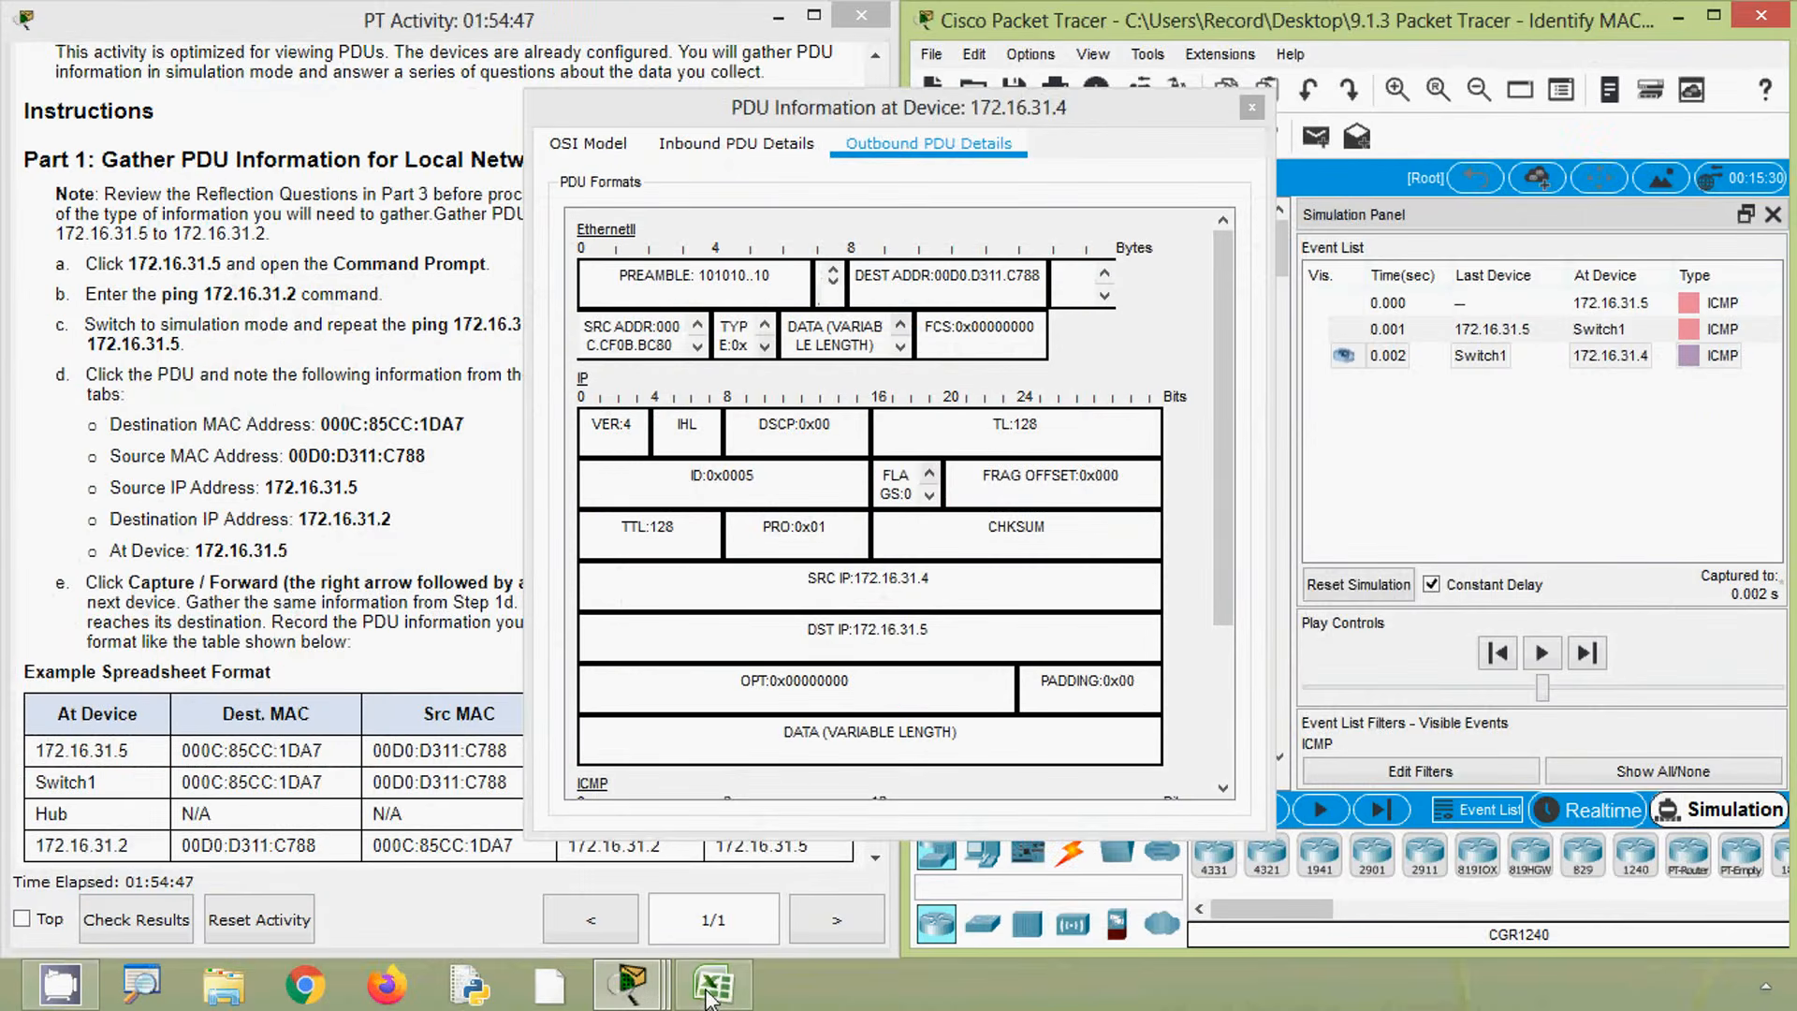
{"action": "left_click", "coordinate": [711, 991]}
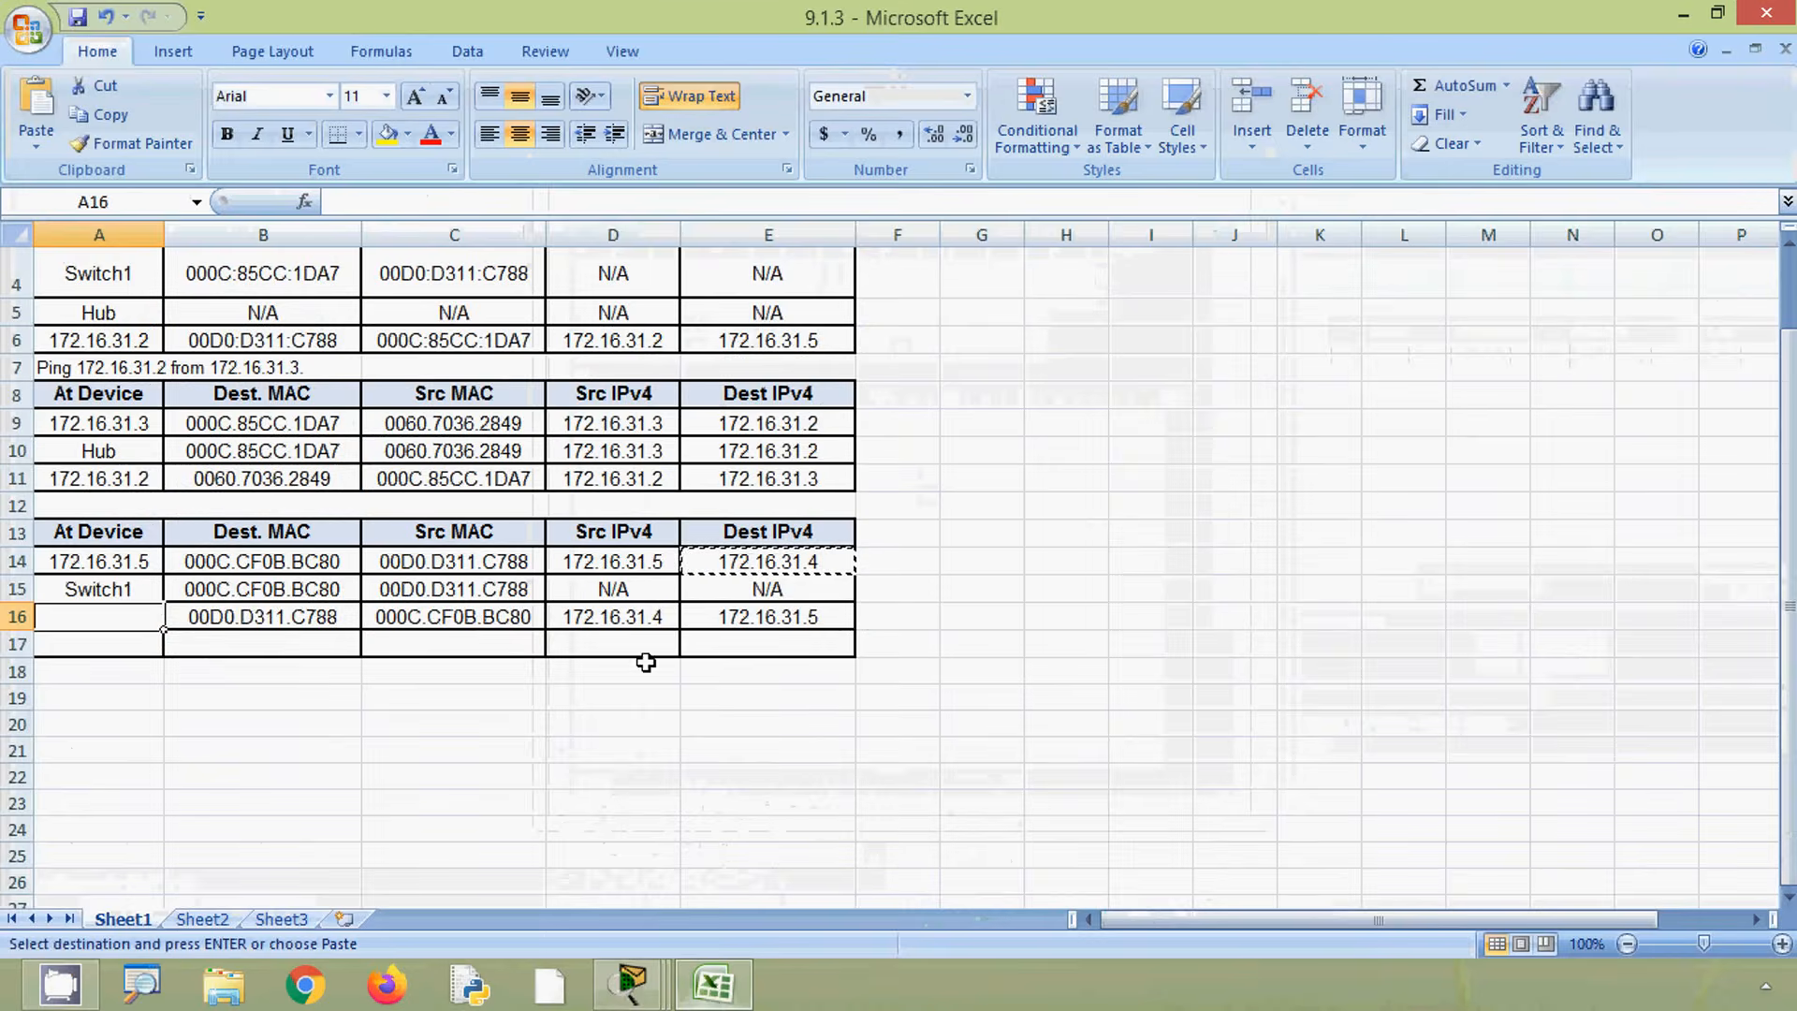
{"action": "left_click", "coordinate": [632, 618]}
{"action": "key", "text": "ctrl+c"}
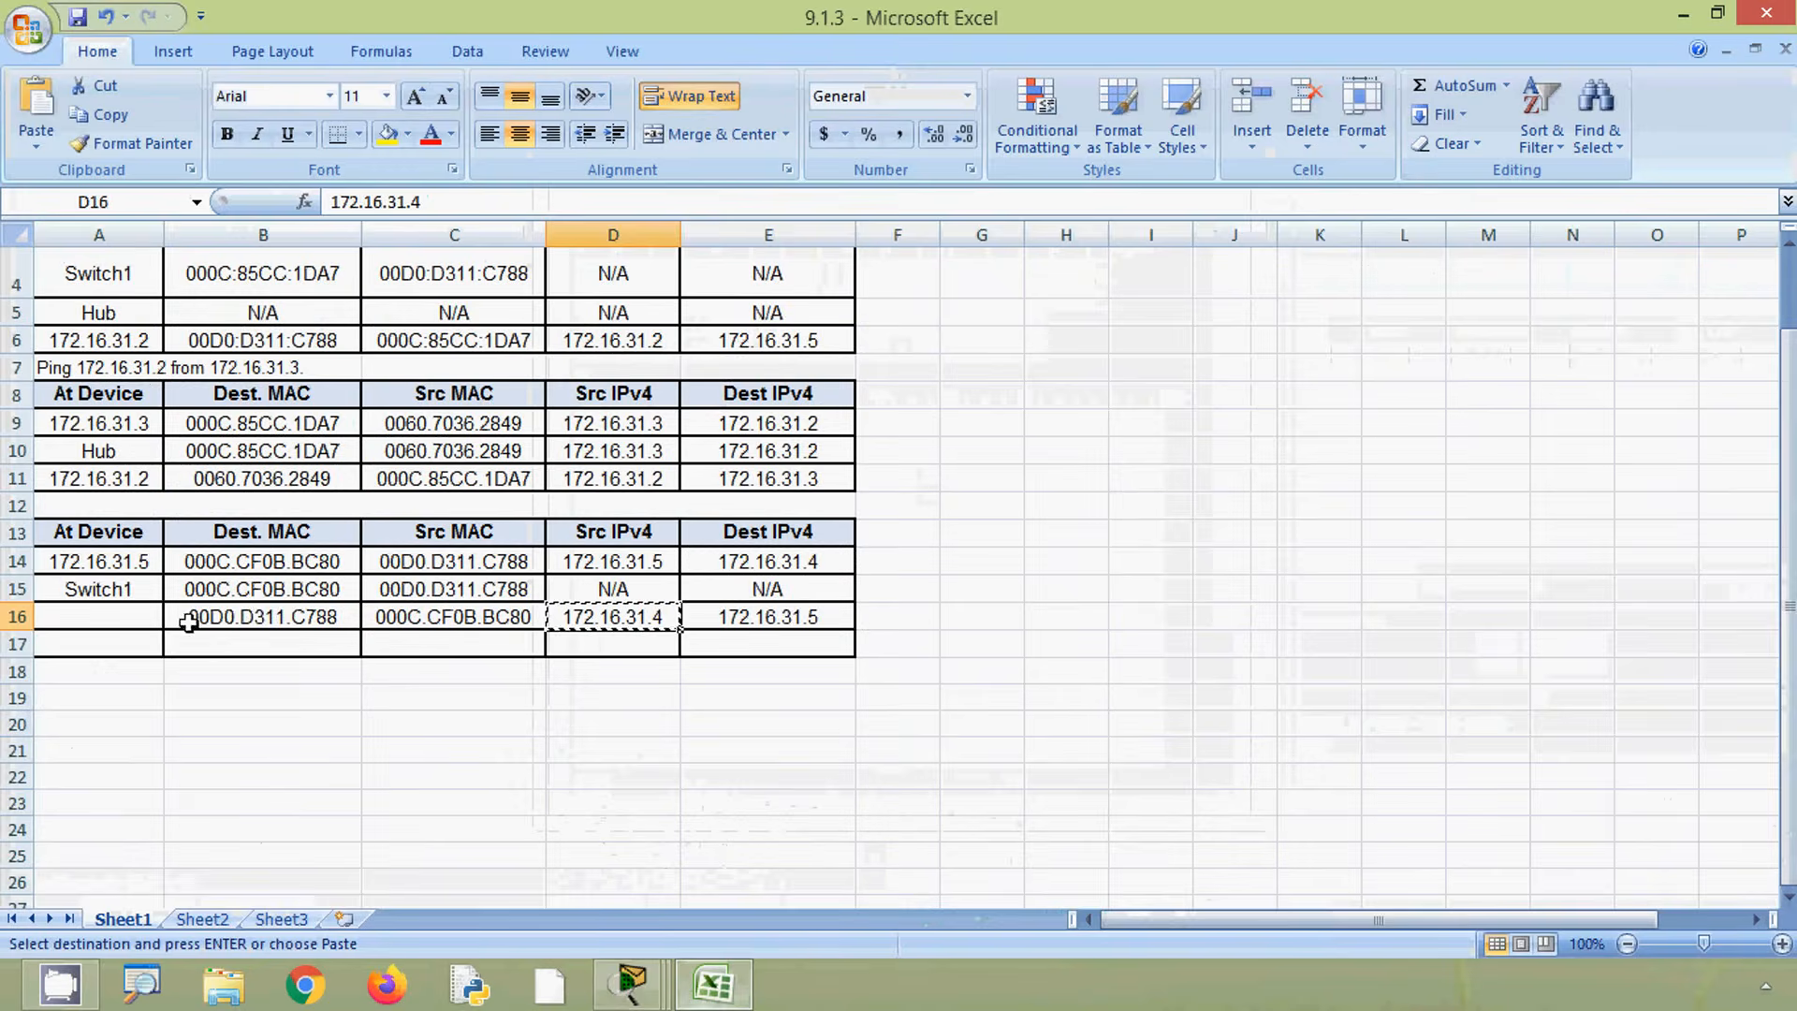
{"action": "left_click", "coordinate": [121, 618]}
{"action": "key", "text": "ctrl+v"}
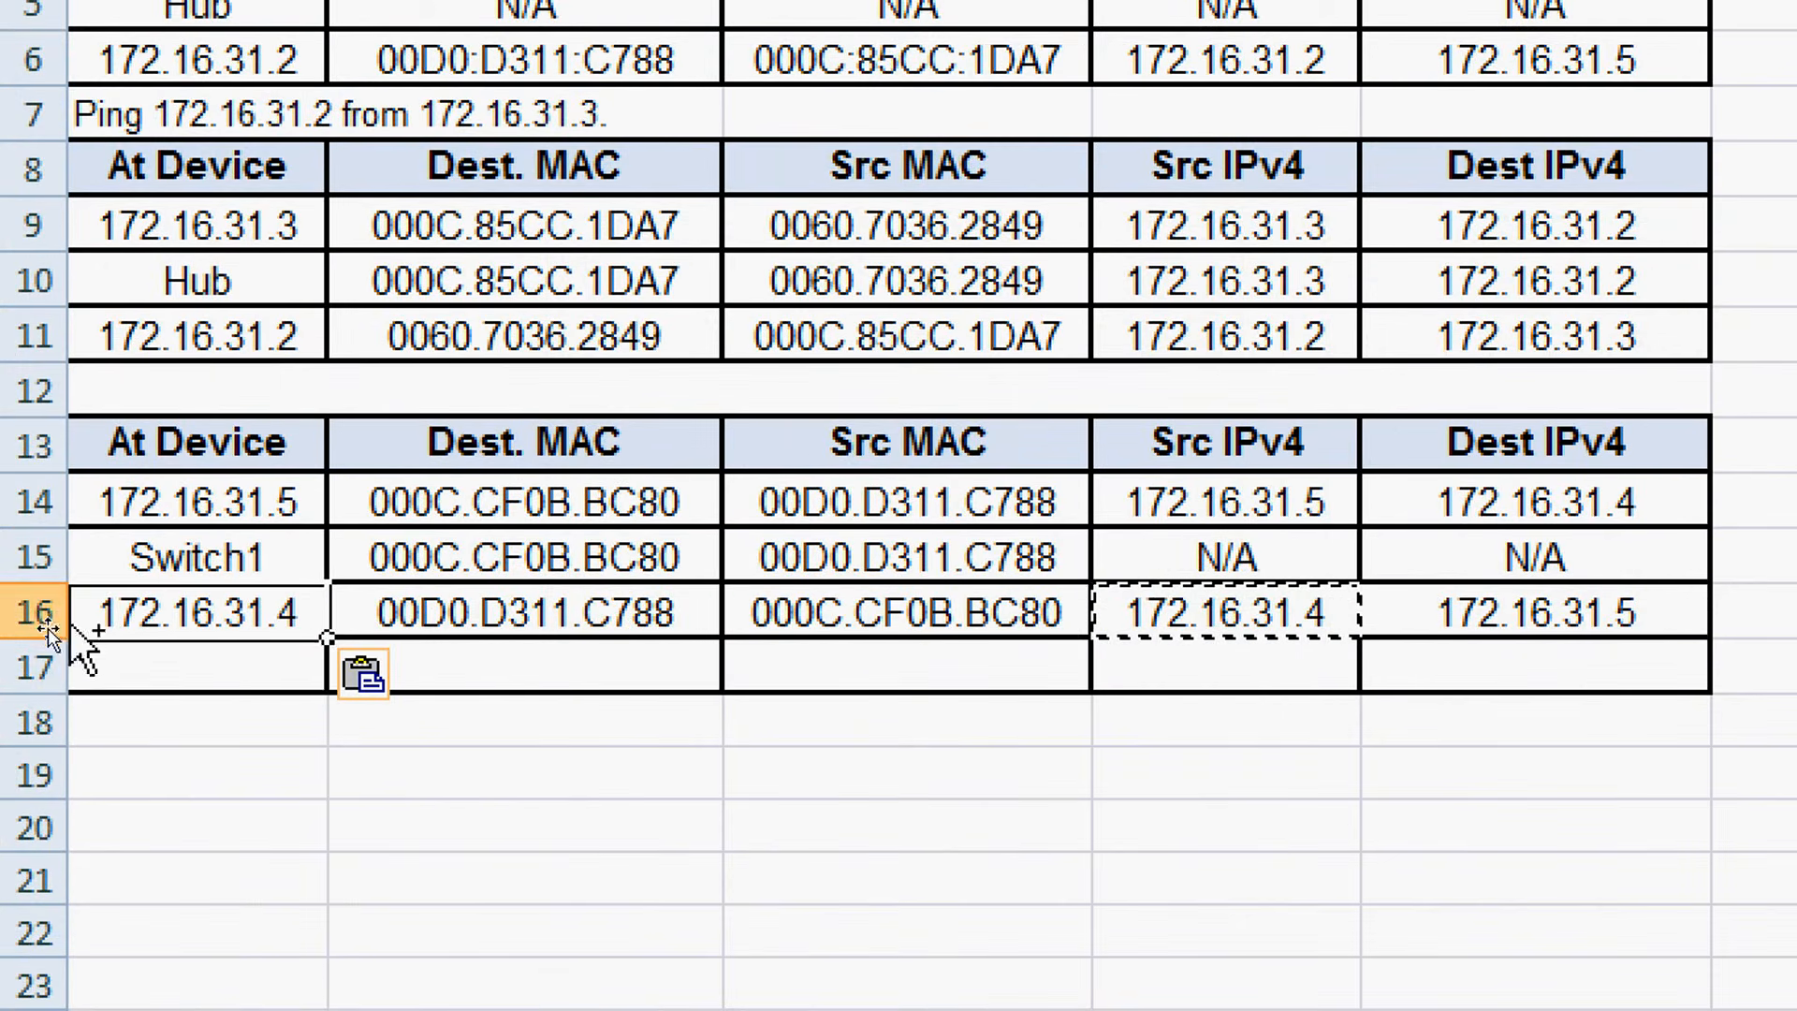
- Highlight row 10's Dest MAC through Dest IPv4 cells with a yellow fill
{"action": "left_click", "coordinate": [72, 662]}
{"action": "left_click", "coordinate": [398, 613]}
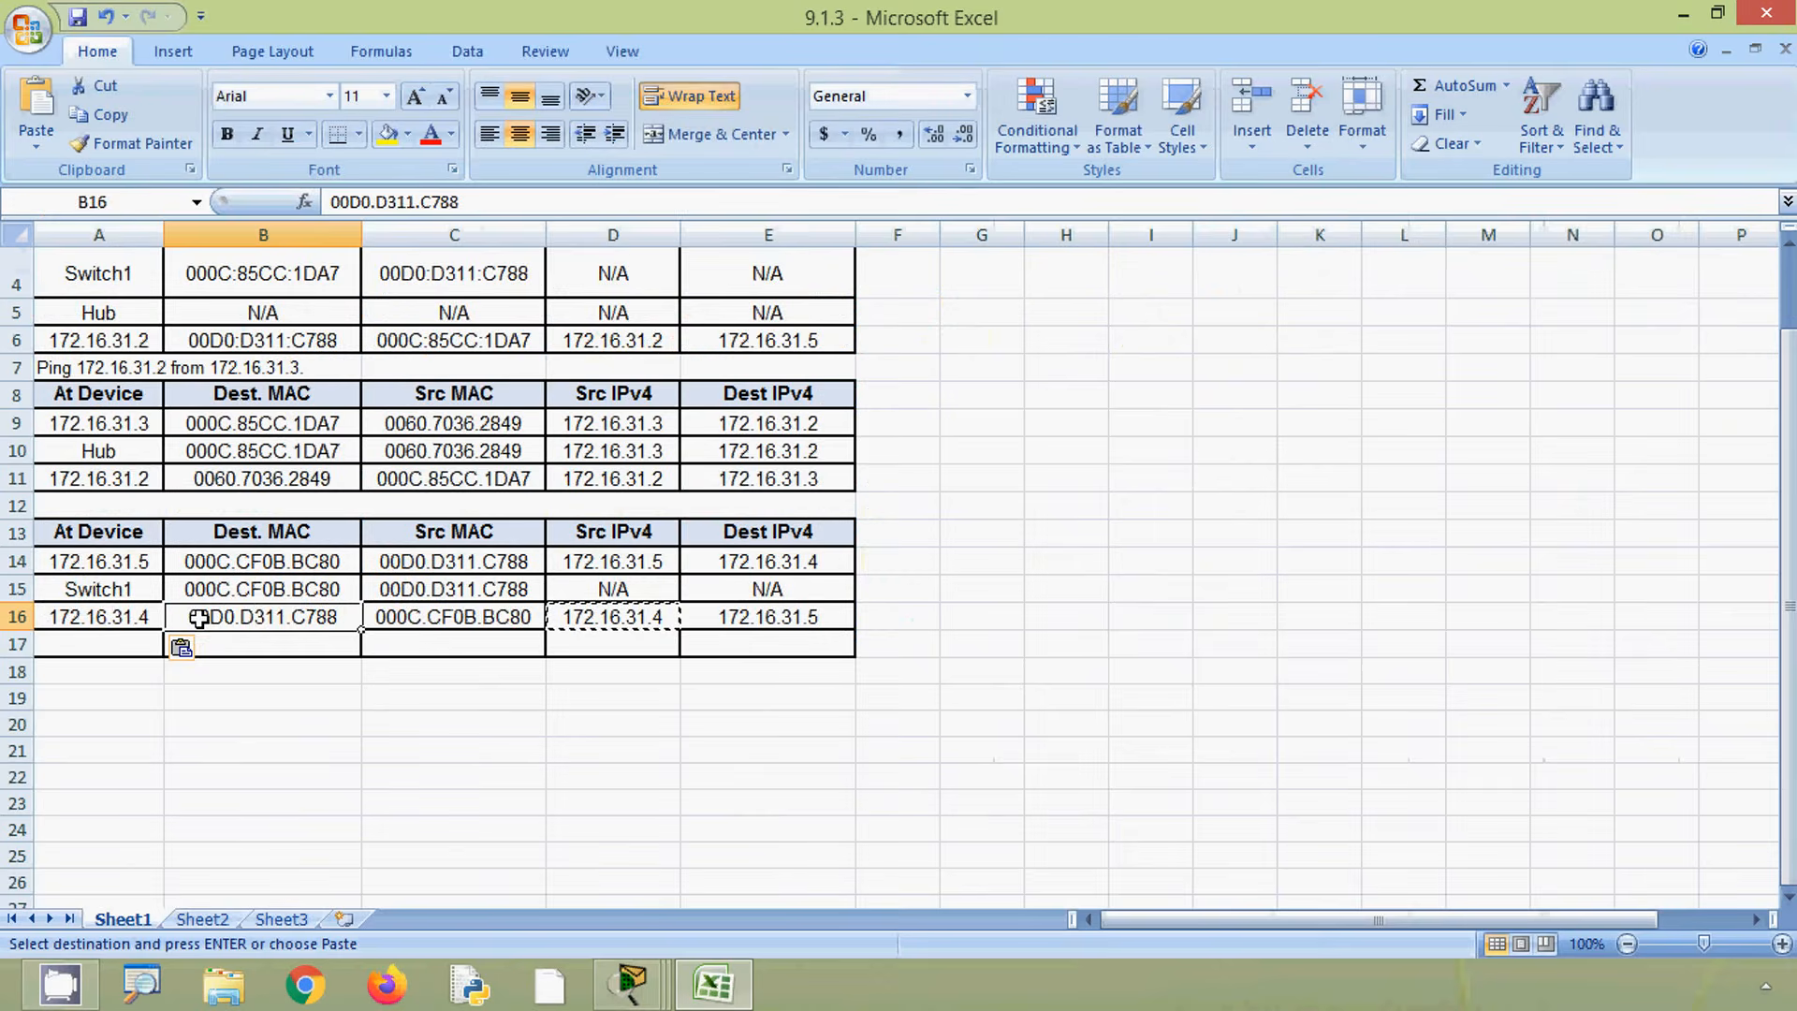
{"action": "left_click", "coordinate": [768, 828]}
{"action": "key", "text": "alt"}
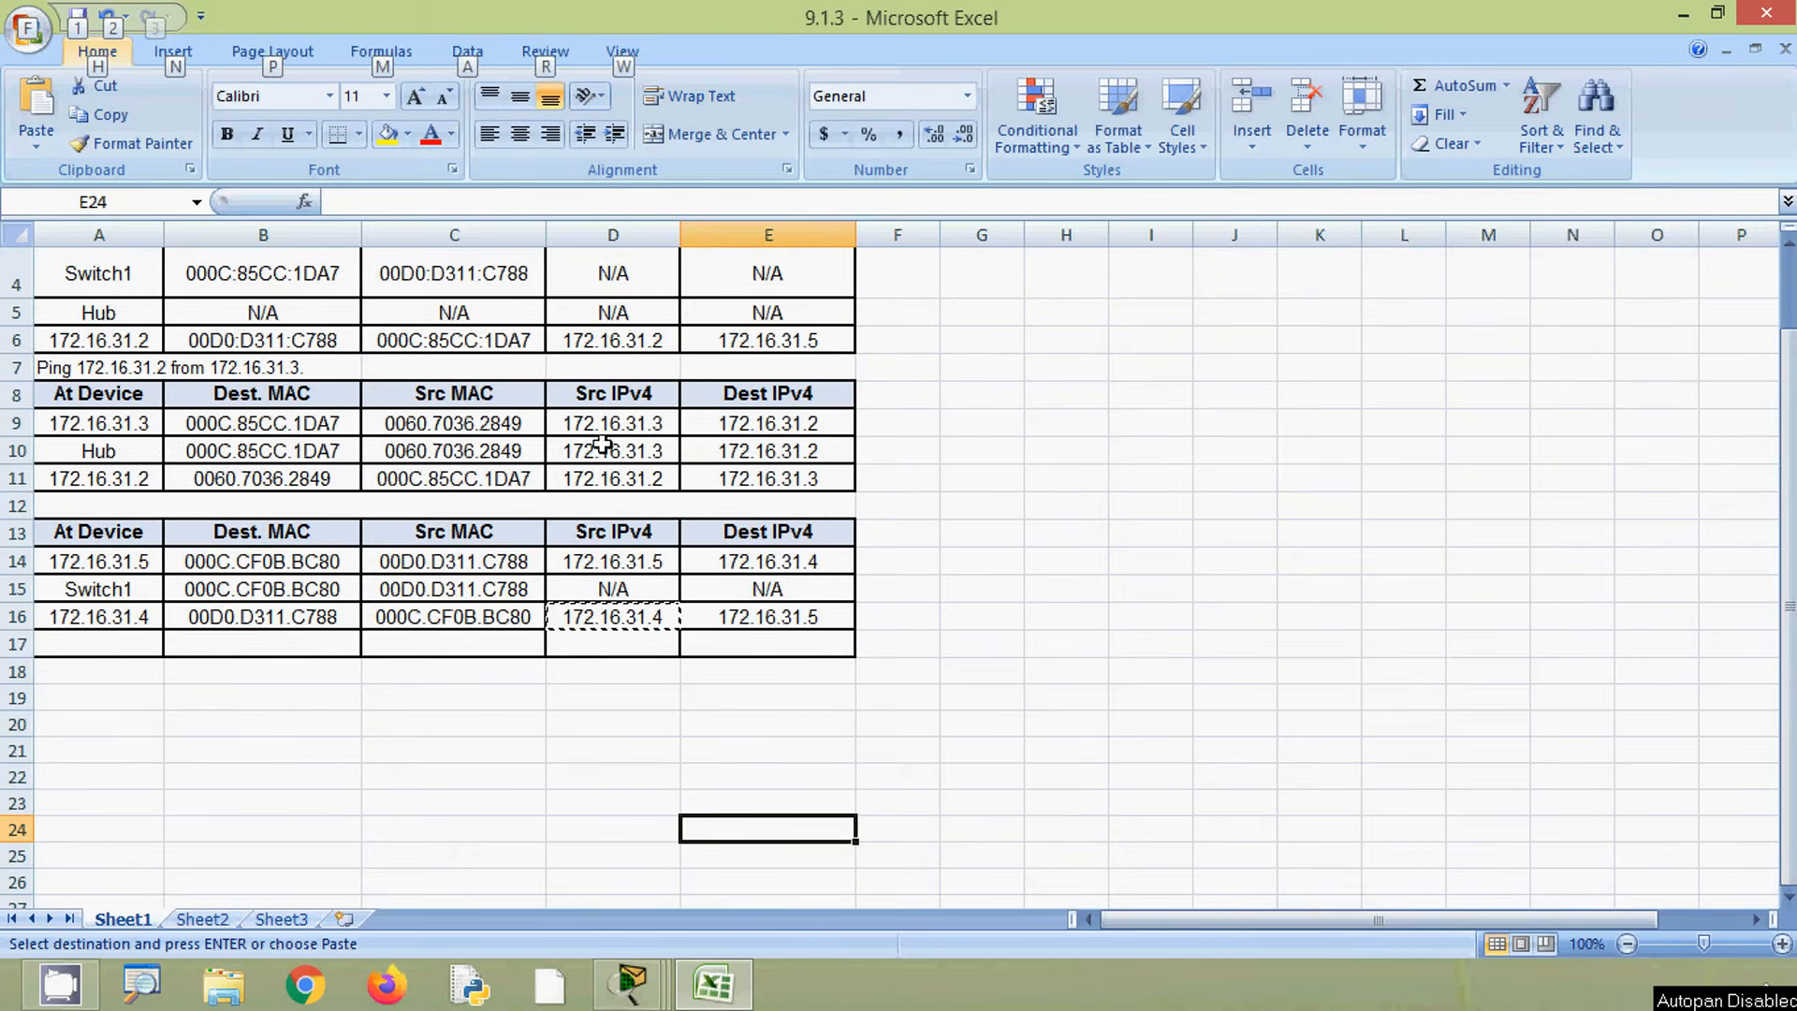
{"action": "left_click_drag", "start_coordinate": [736, 451], "coordinate": [318, 451]}
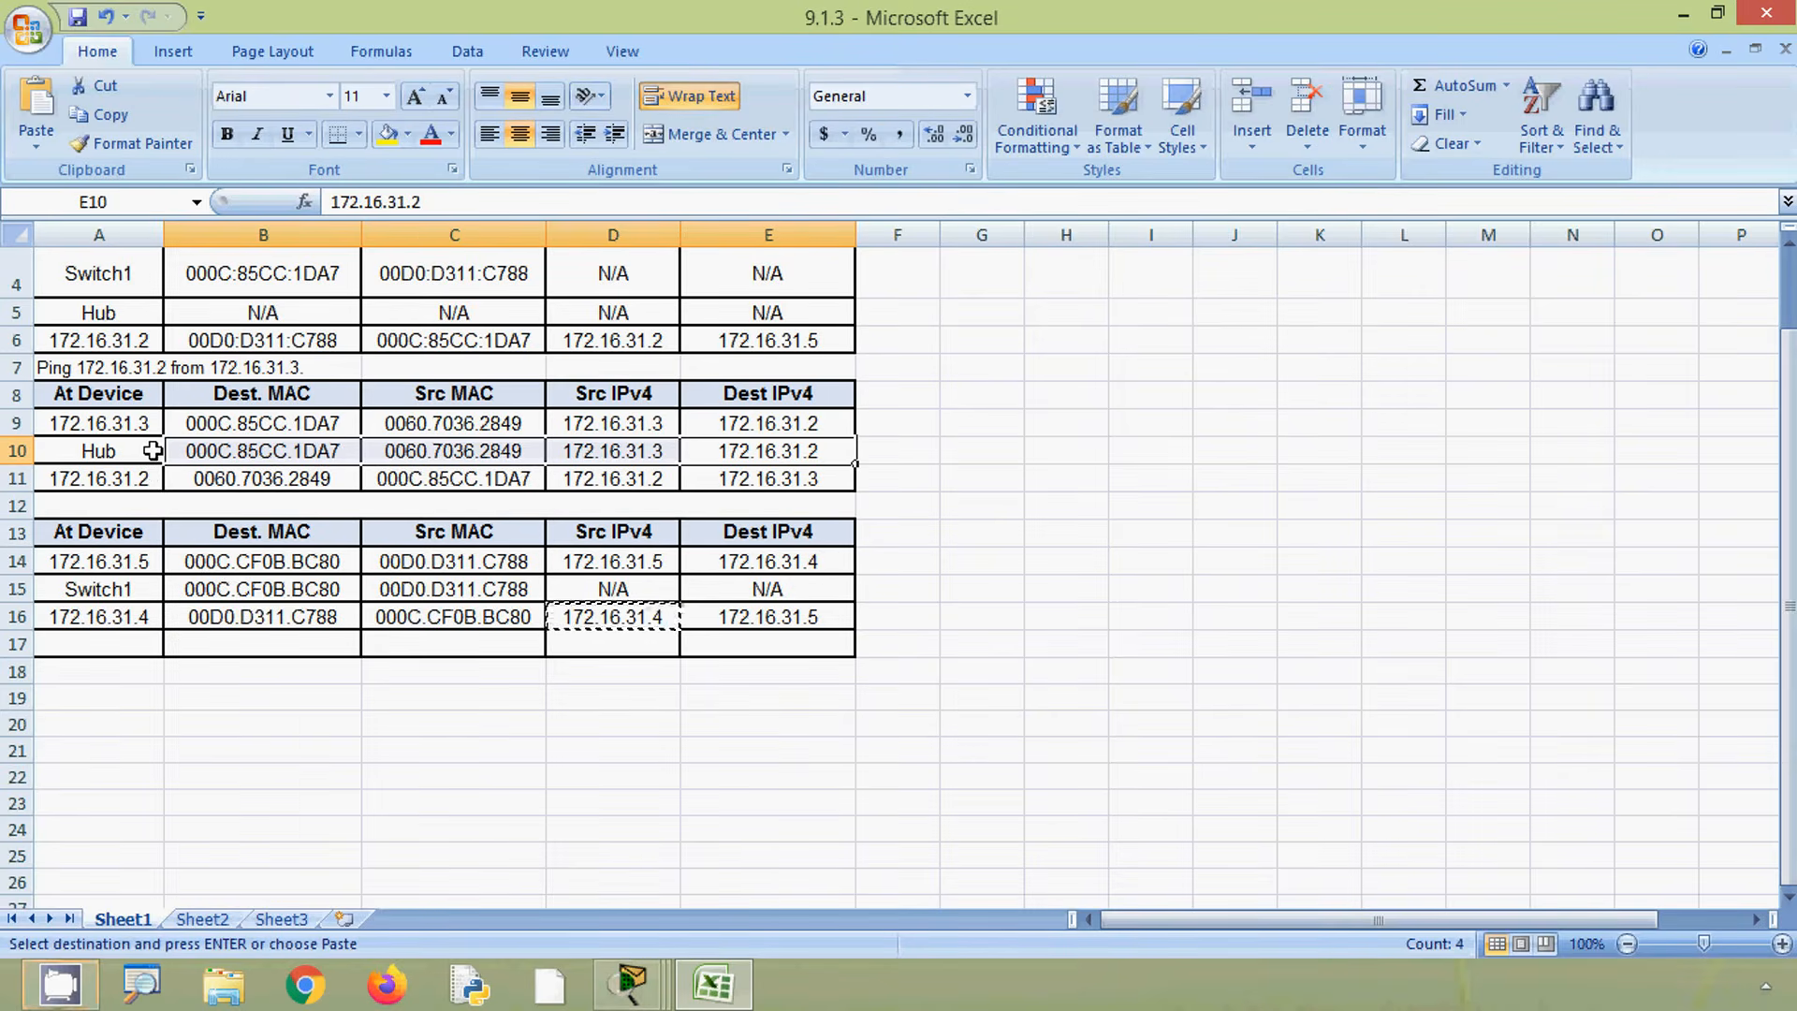
{"action": "left_click", "coordinate": [387, 134]}
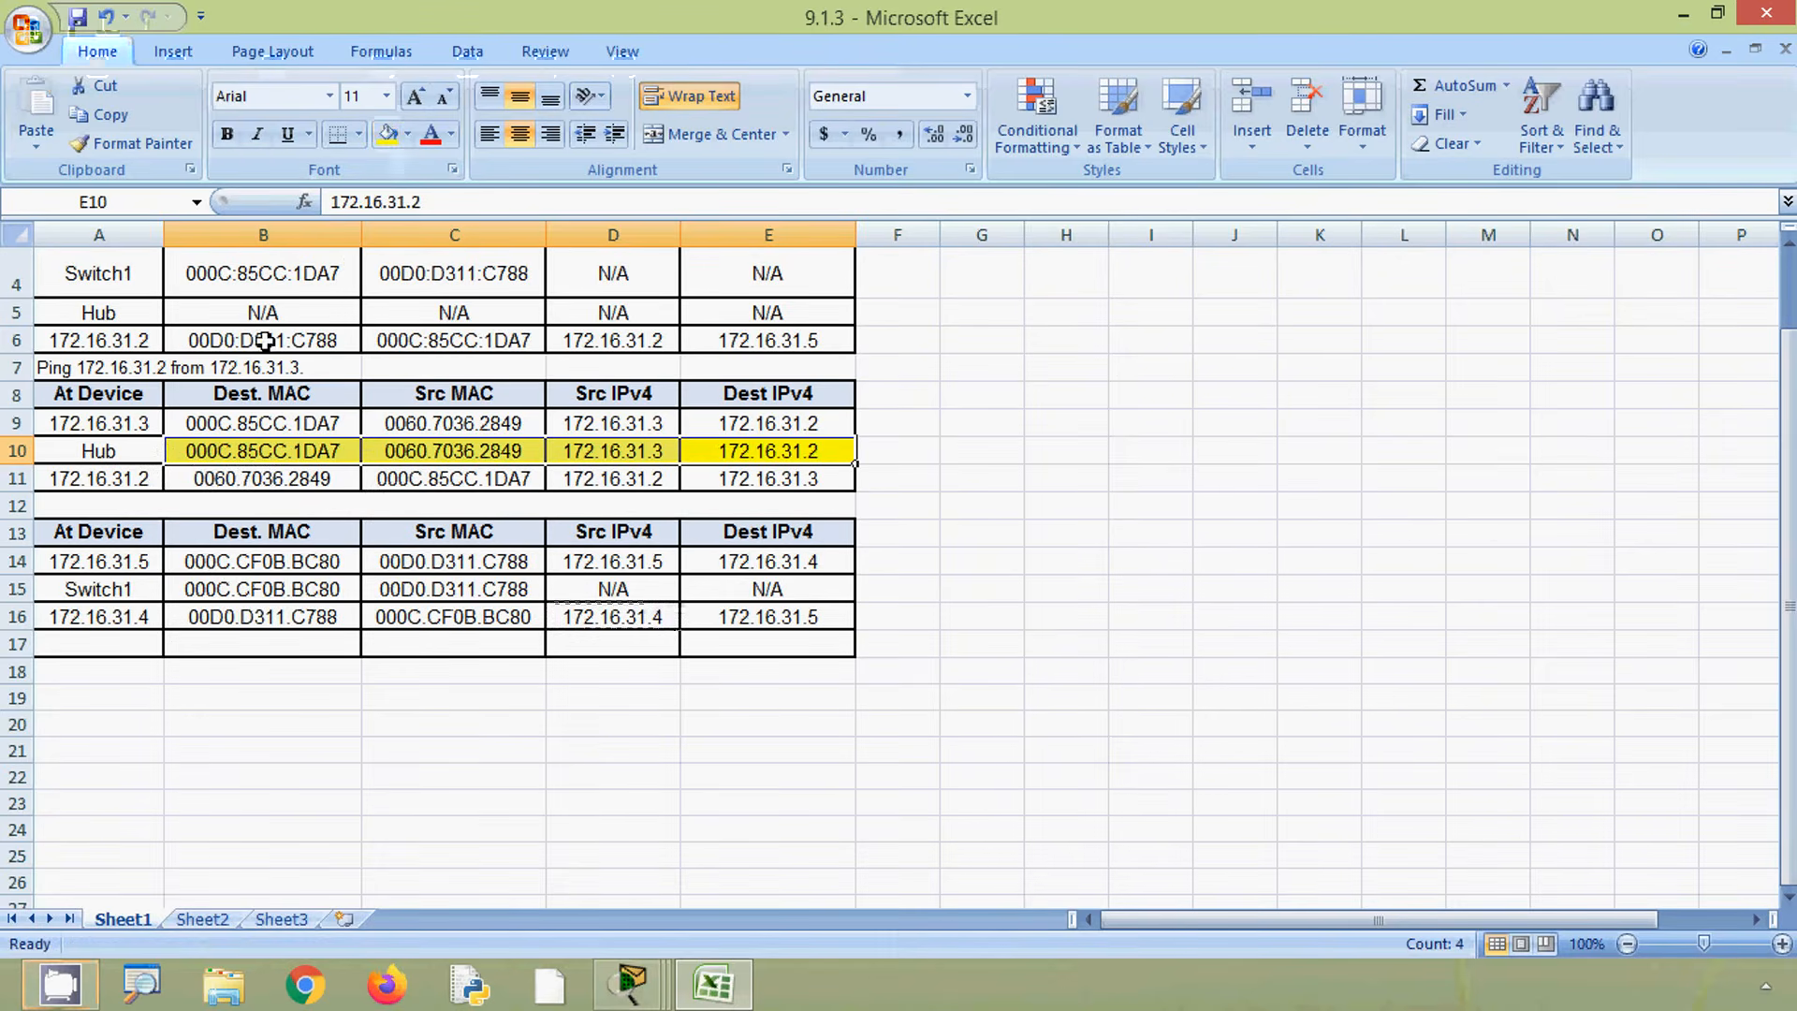
- Replace row 10's Hub MAC and IPv4 entries with N/A by copying row 5's N/A cells into them
{"action": "scroll", "coordinate": [281, 587], "scroll_direction": "up", "scroll_amount": 1}
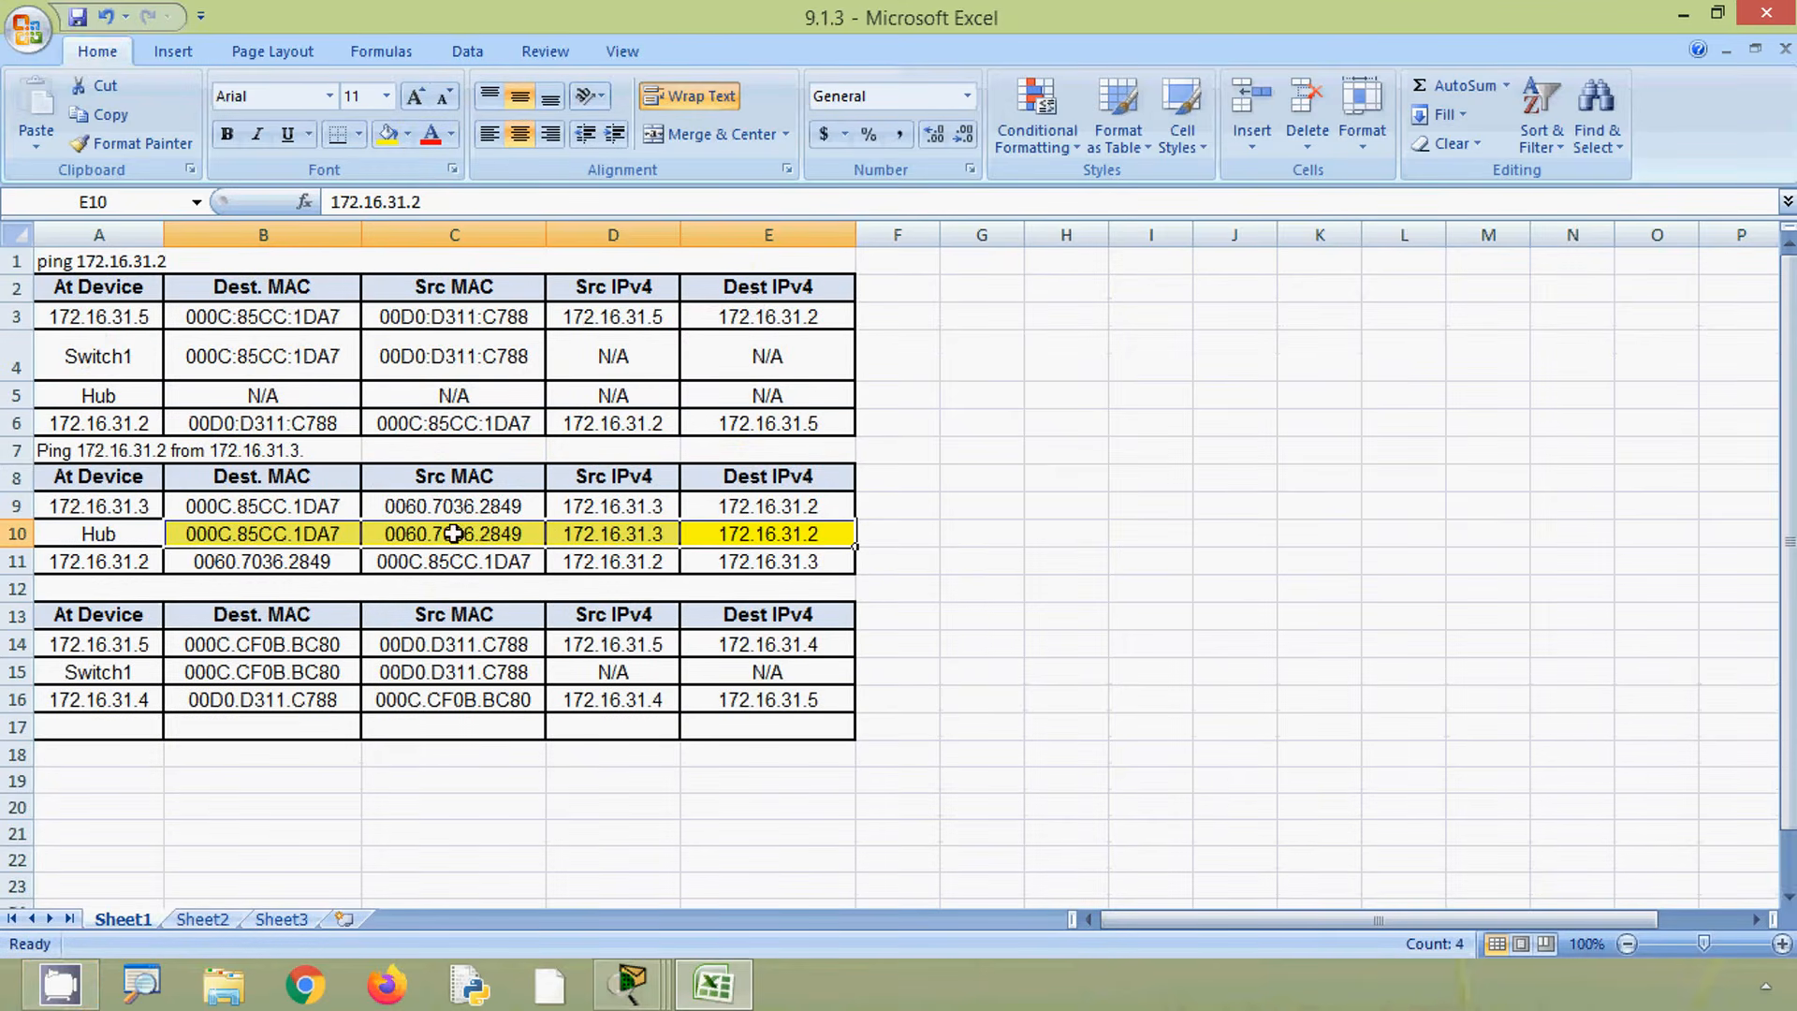
{"action": "left_click", "coordinate": [742, 531]}
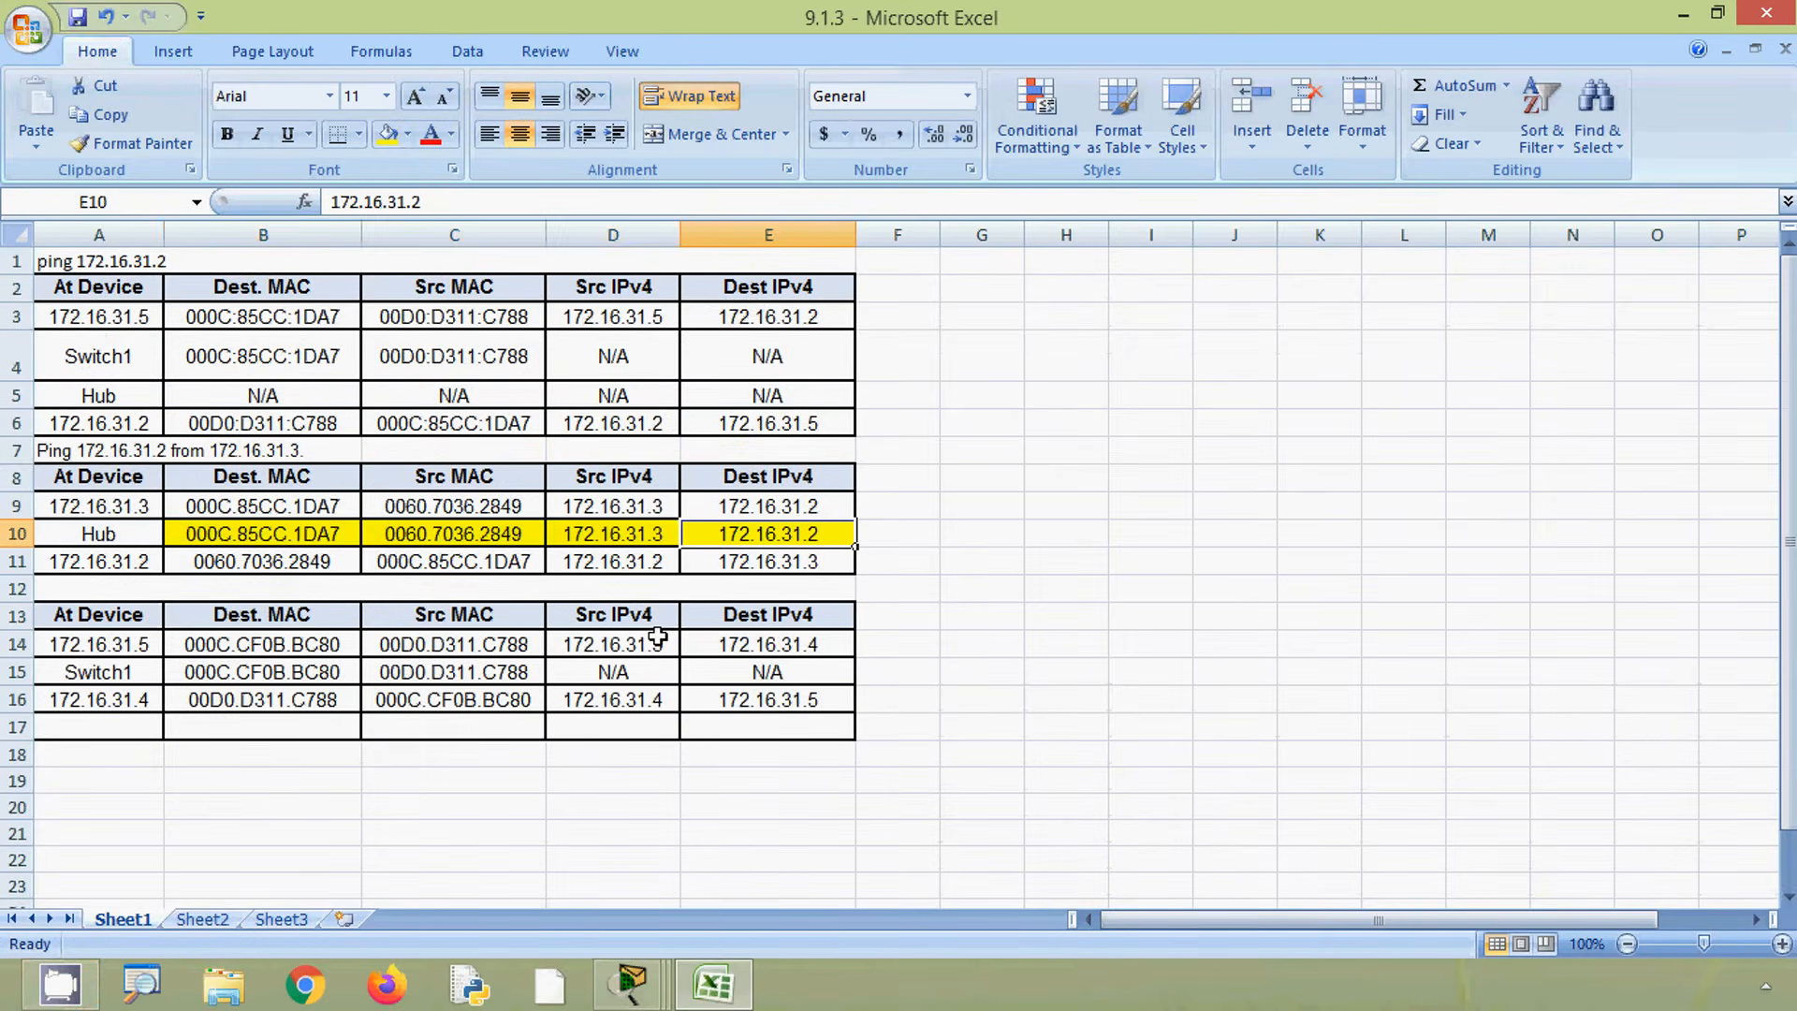
{"action": "left_click", "coordinate": [566, 745]}
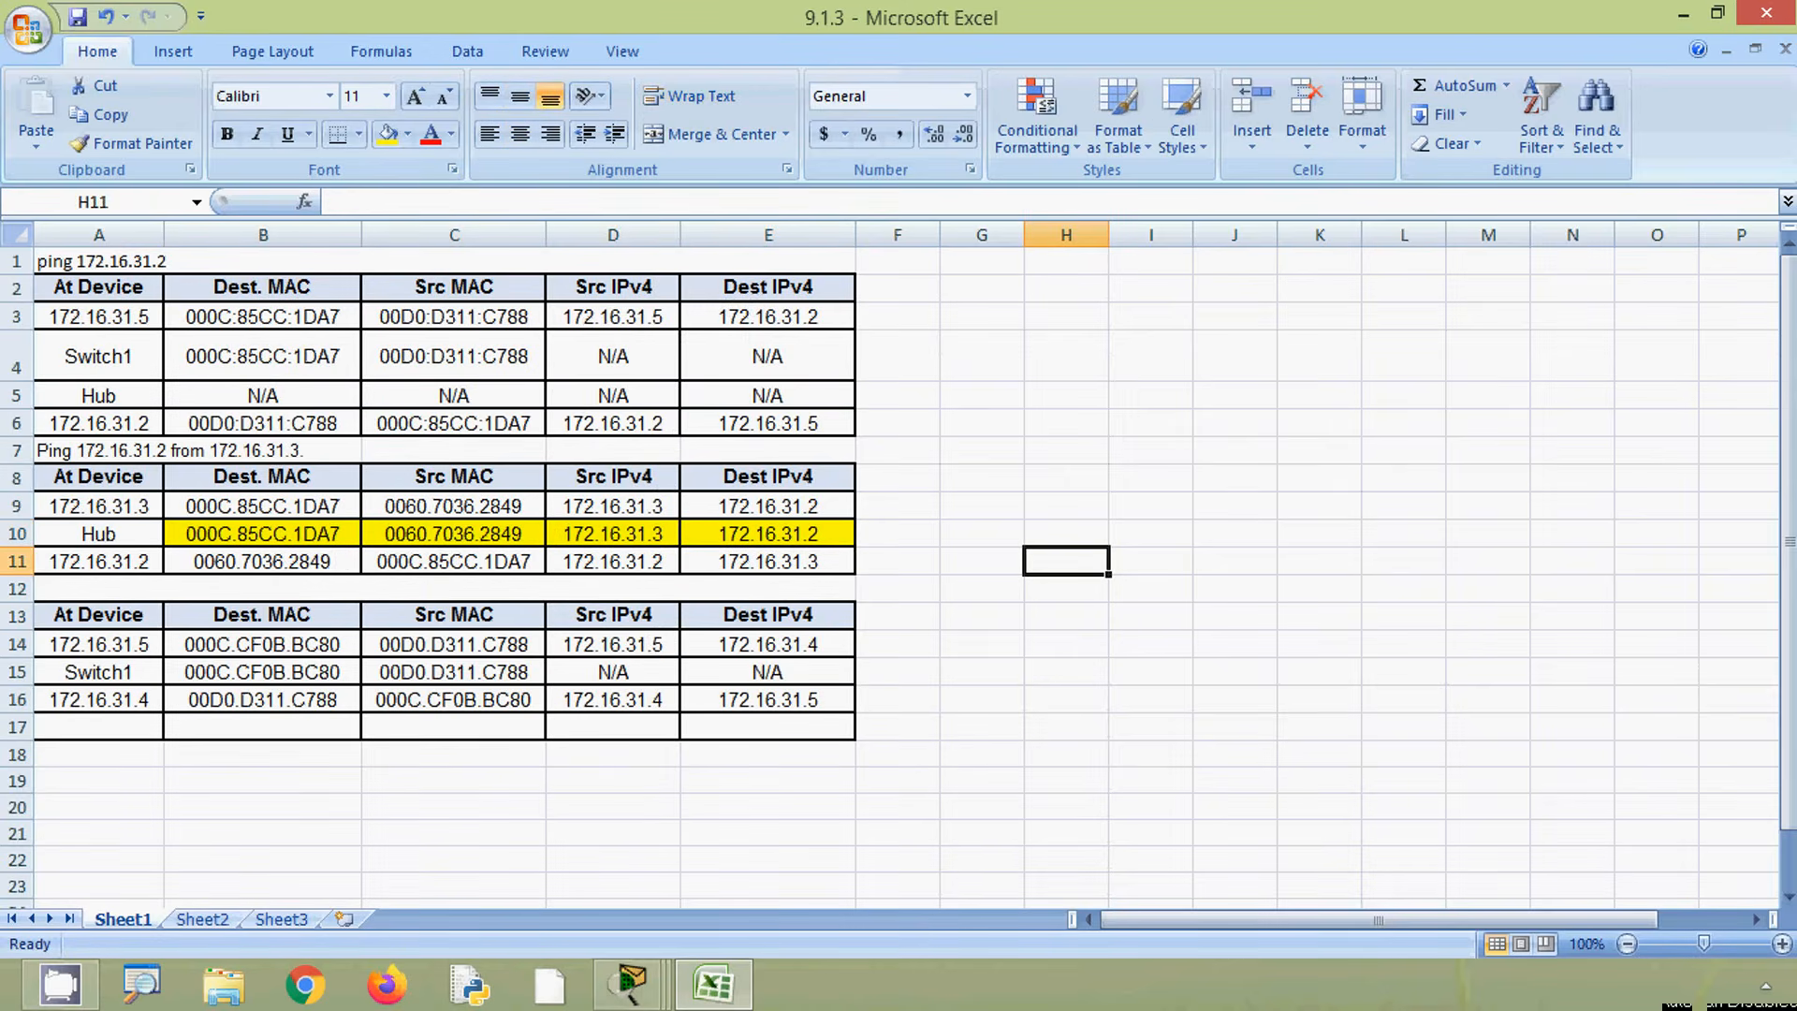
{"action": "left_click_drag", "start_coordinate": [334, 402], "coordinate": [716, 405]}
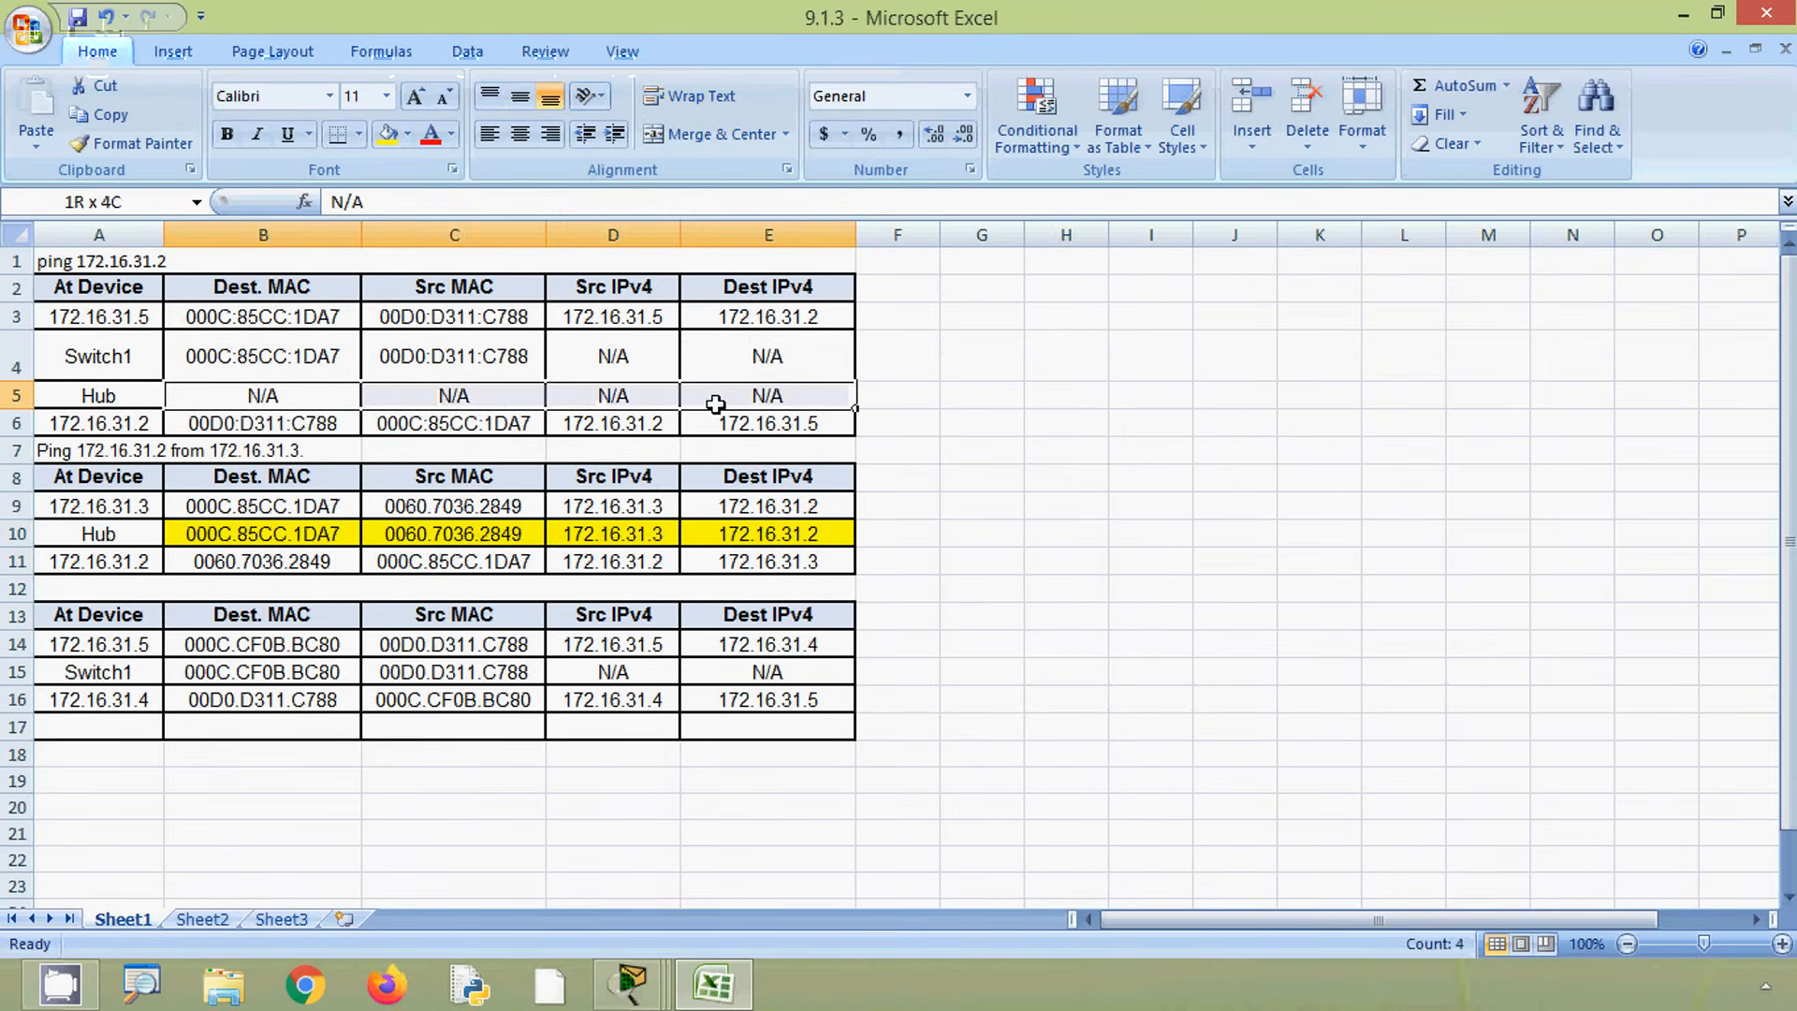
{"action": "key", "text": "ctrl+c"}
{"action": "left_click", "coordinate": [254, 531]}
{"action": "key", "text": "ctrl+v"}
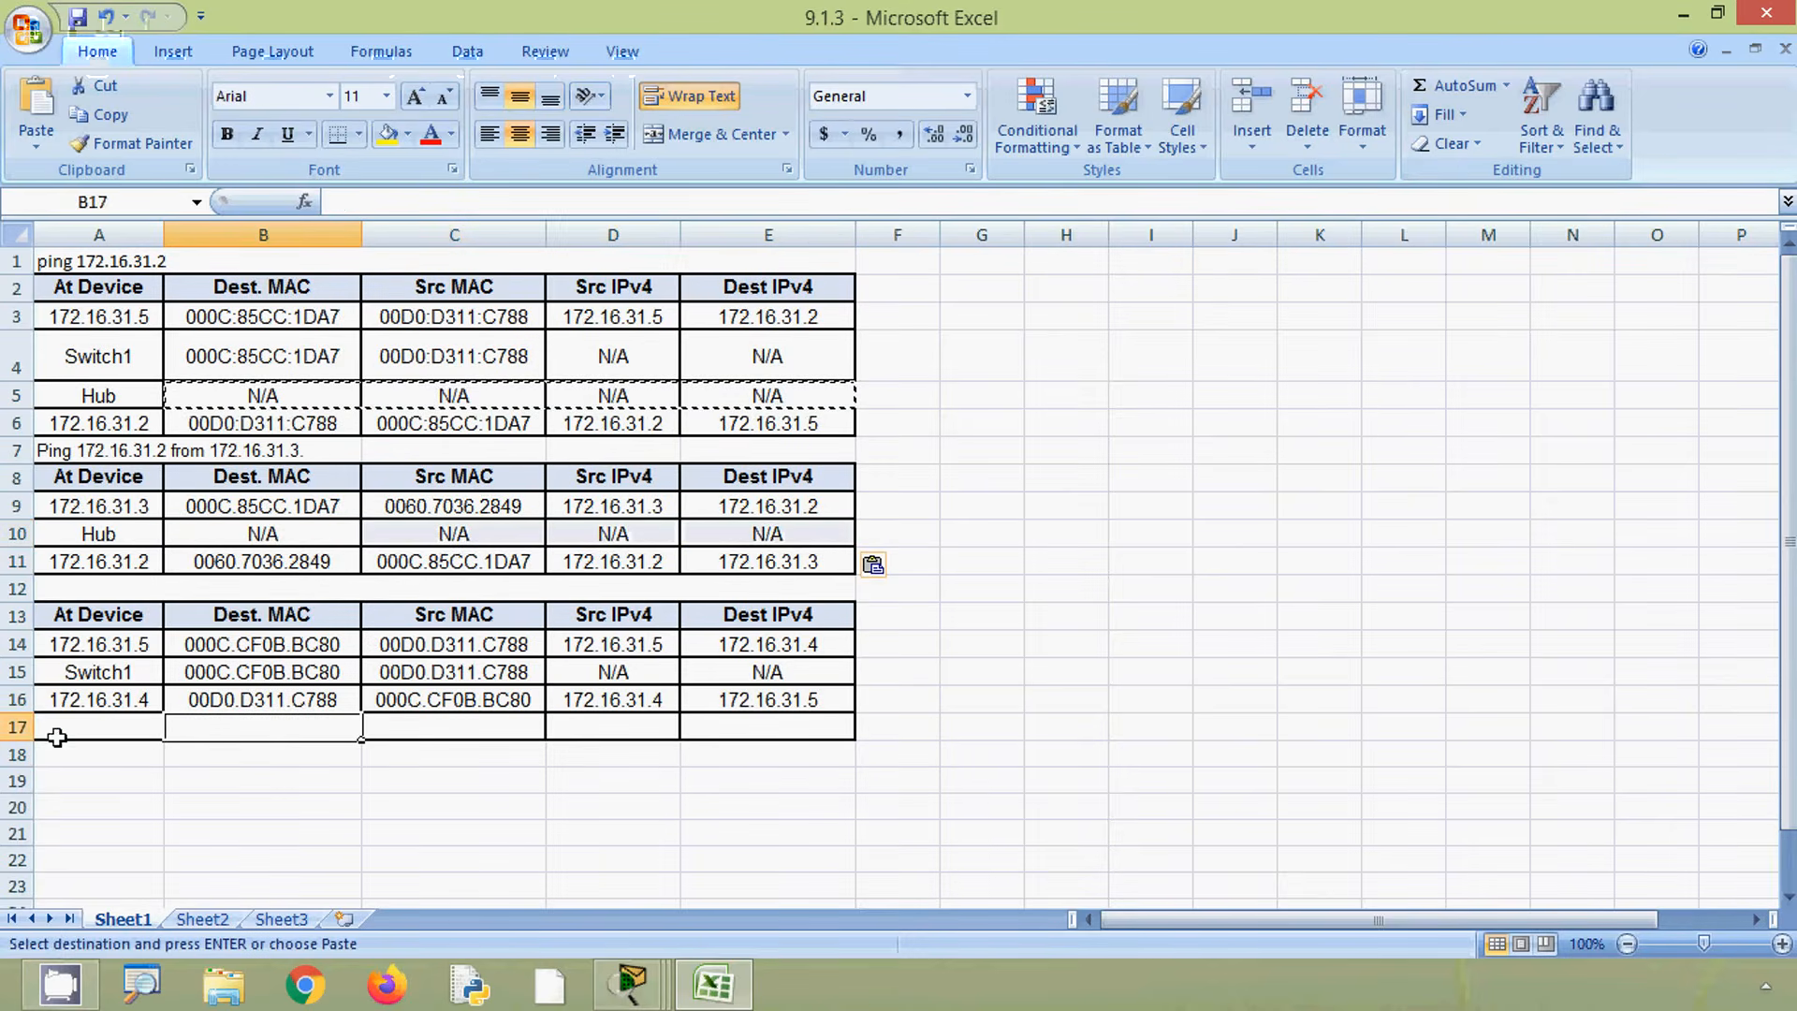
- Delete row 17 beneath the third table
{"action": "right_click", "coordinate": [17, 728]}
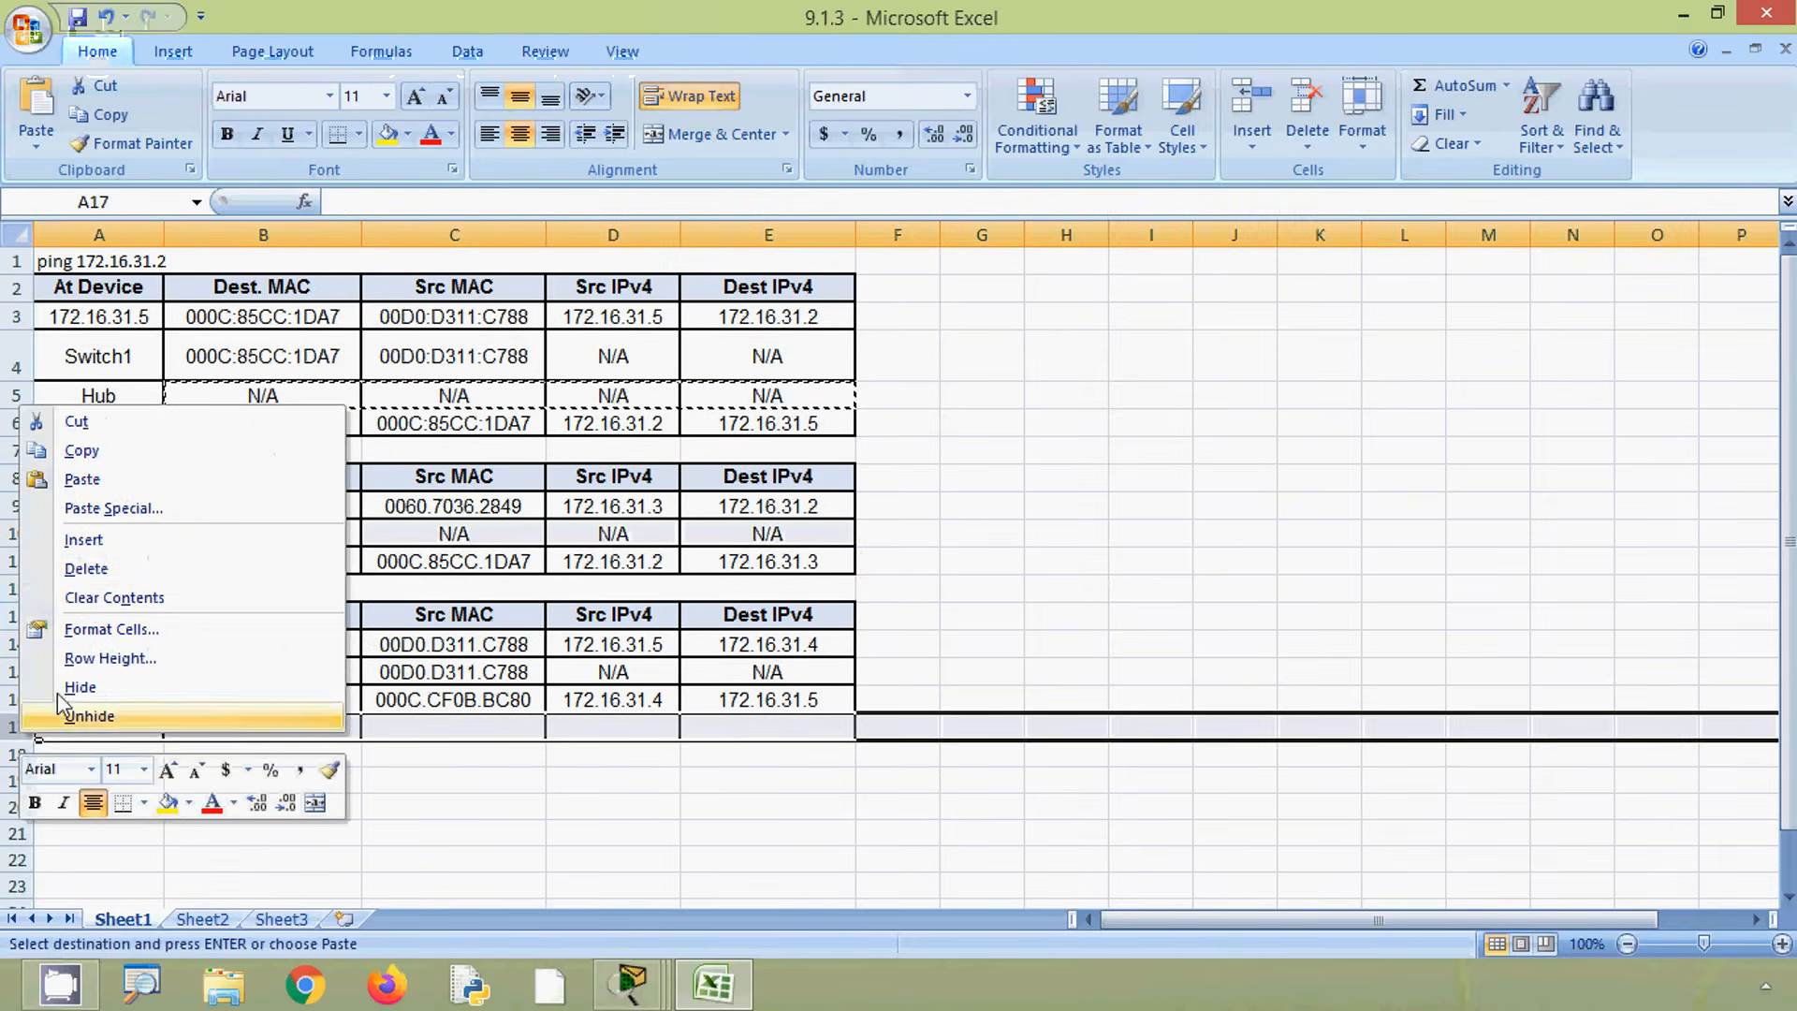
{"action": "left_click", "coordinate": [86, 568]}
{"action": "left_click", "coordinate": [390, 793]}
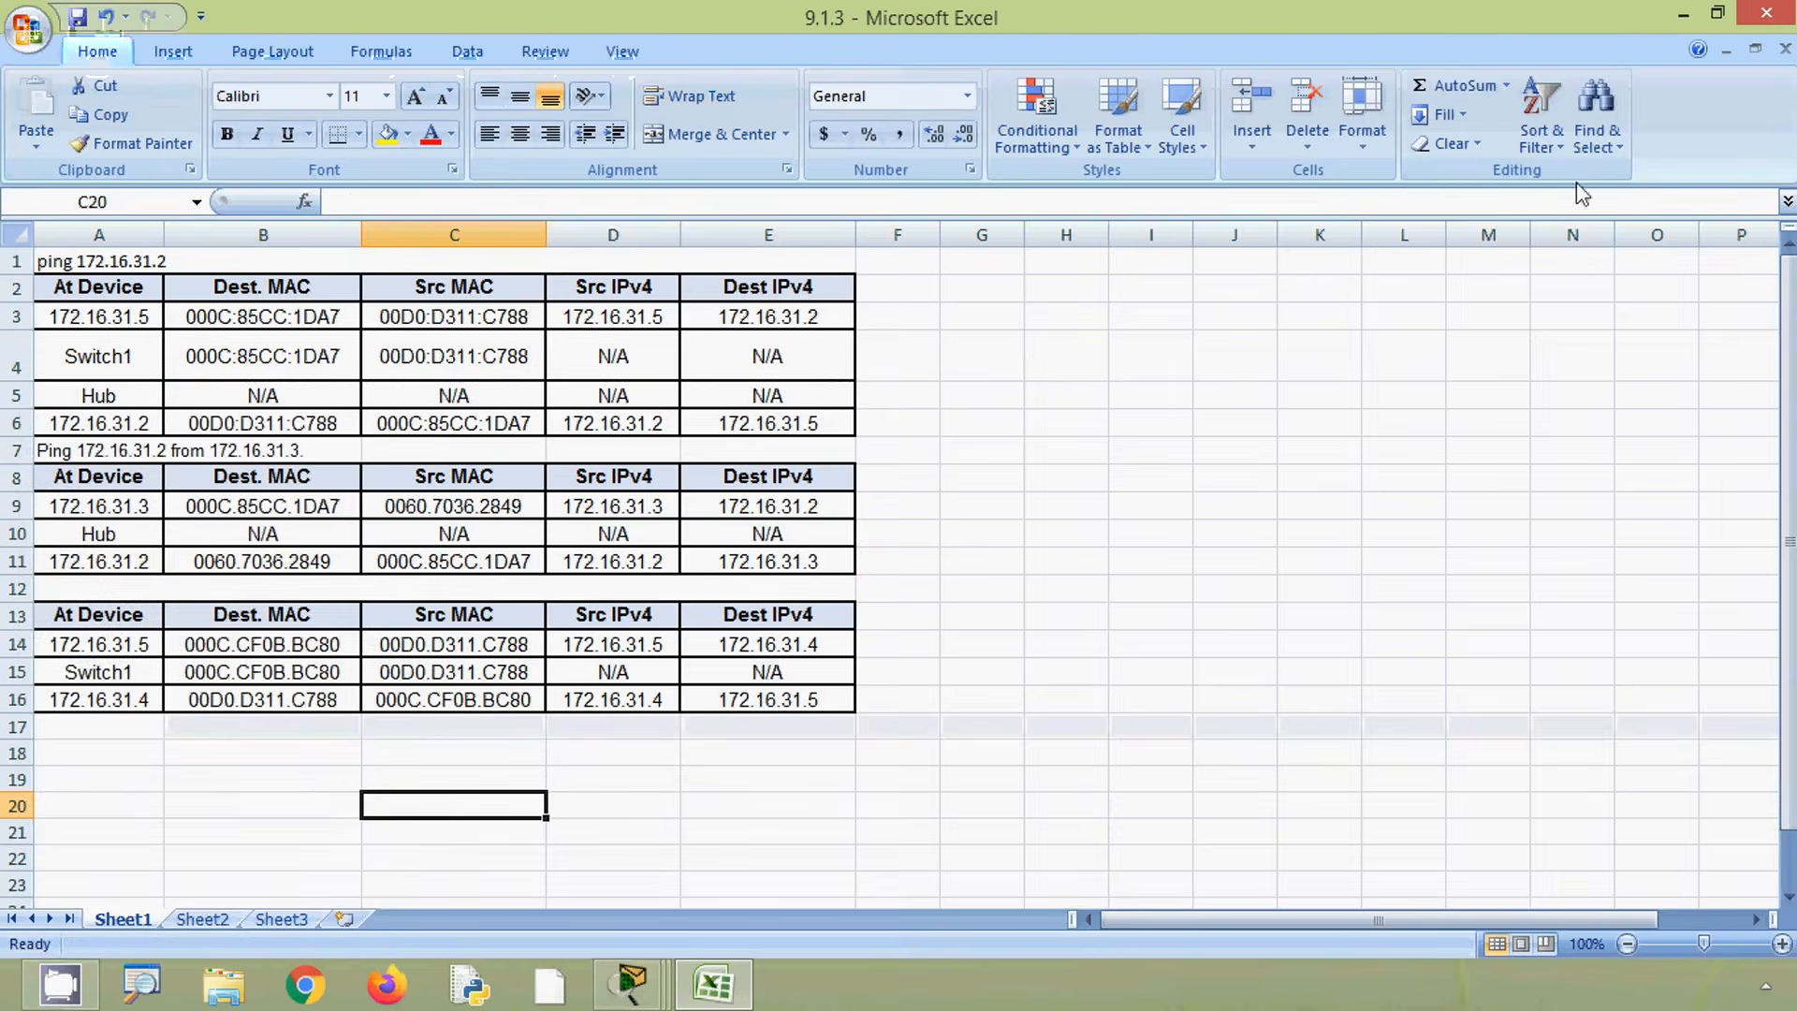
- Close the PDU dialog and scroll the activity instructions to Part 2's remote network steps
{"action": "left_click", "coordinate": [1683, 15]}
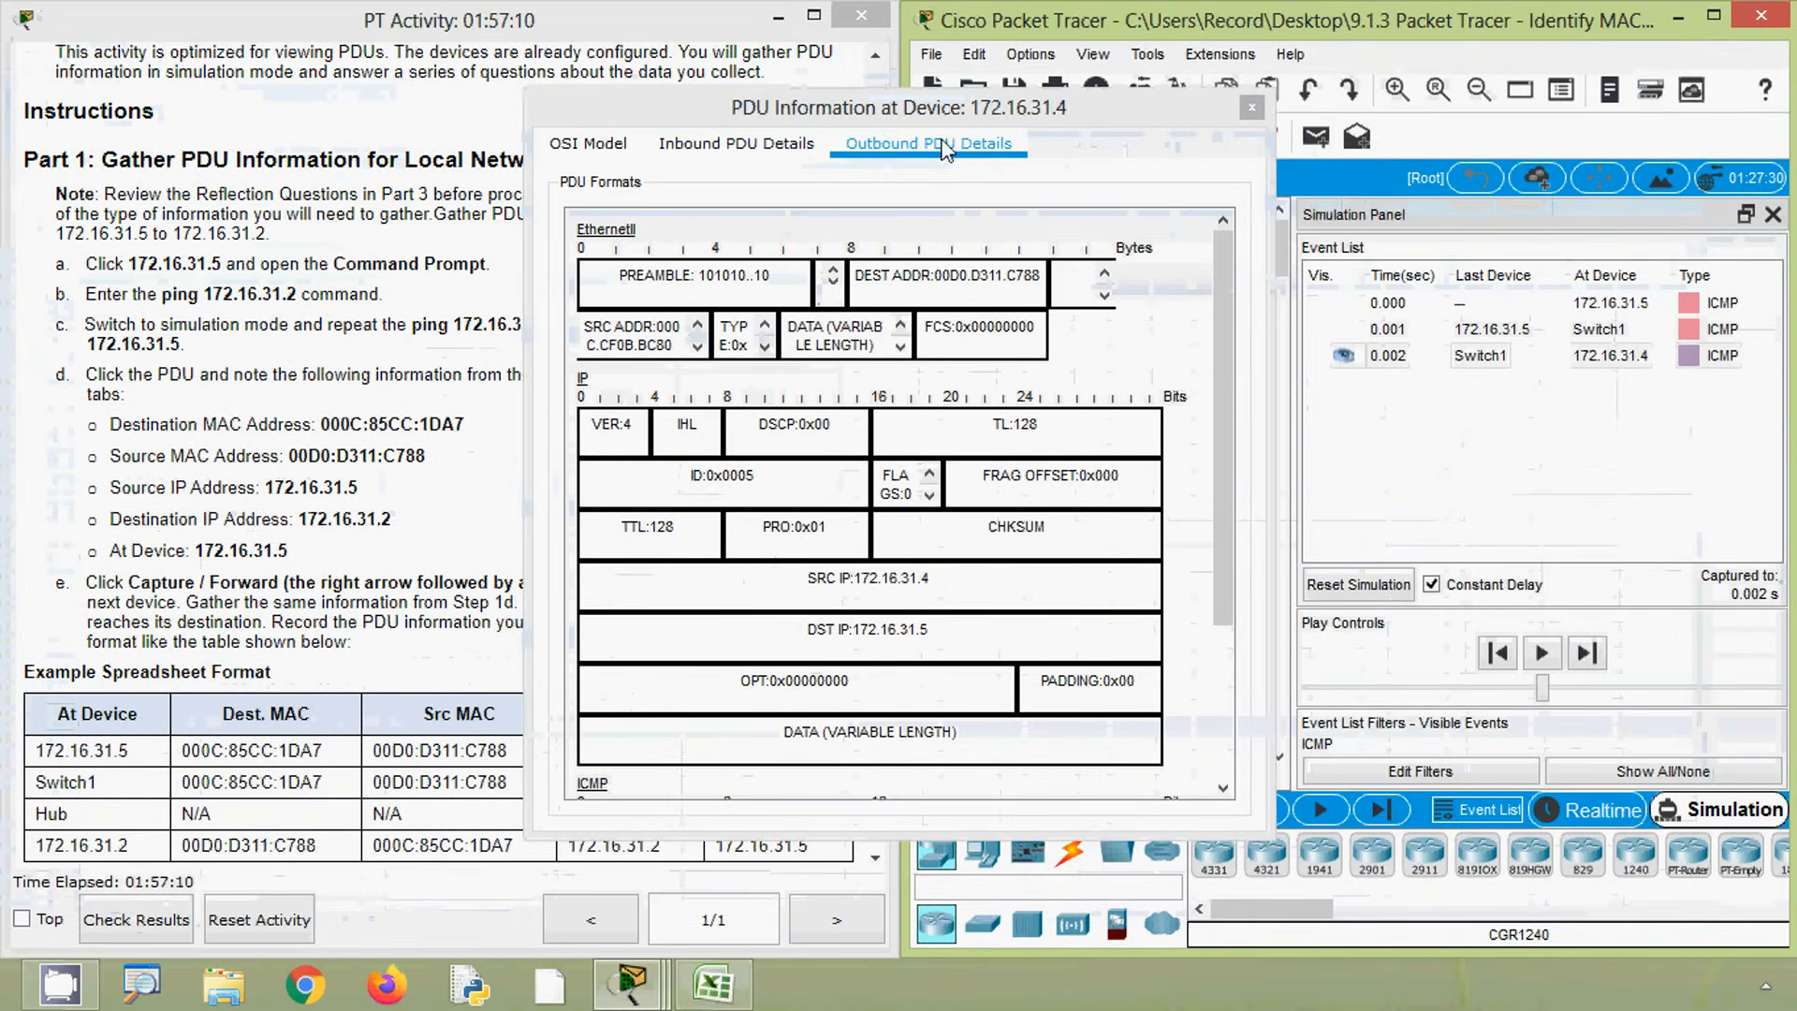
{"action": "left_click", "coordinate": [1251, 111]}
{"action": "left_click", "coordinate": [614, 498]}
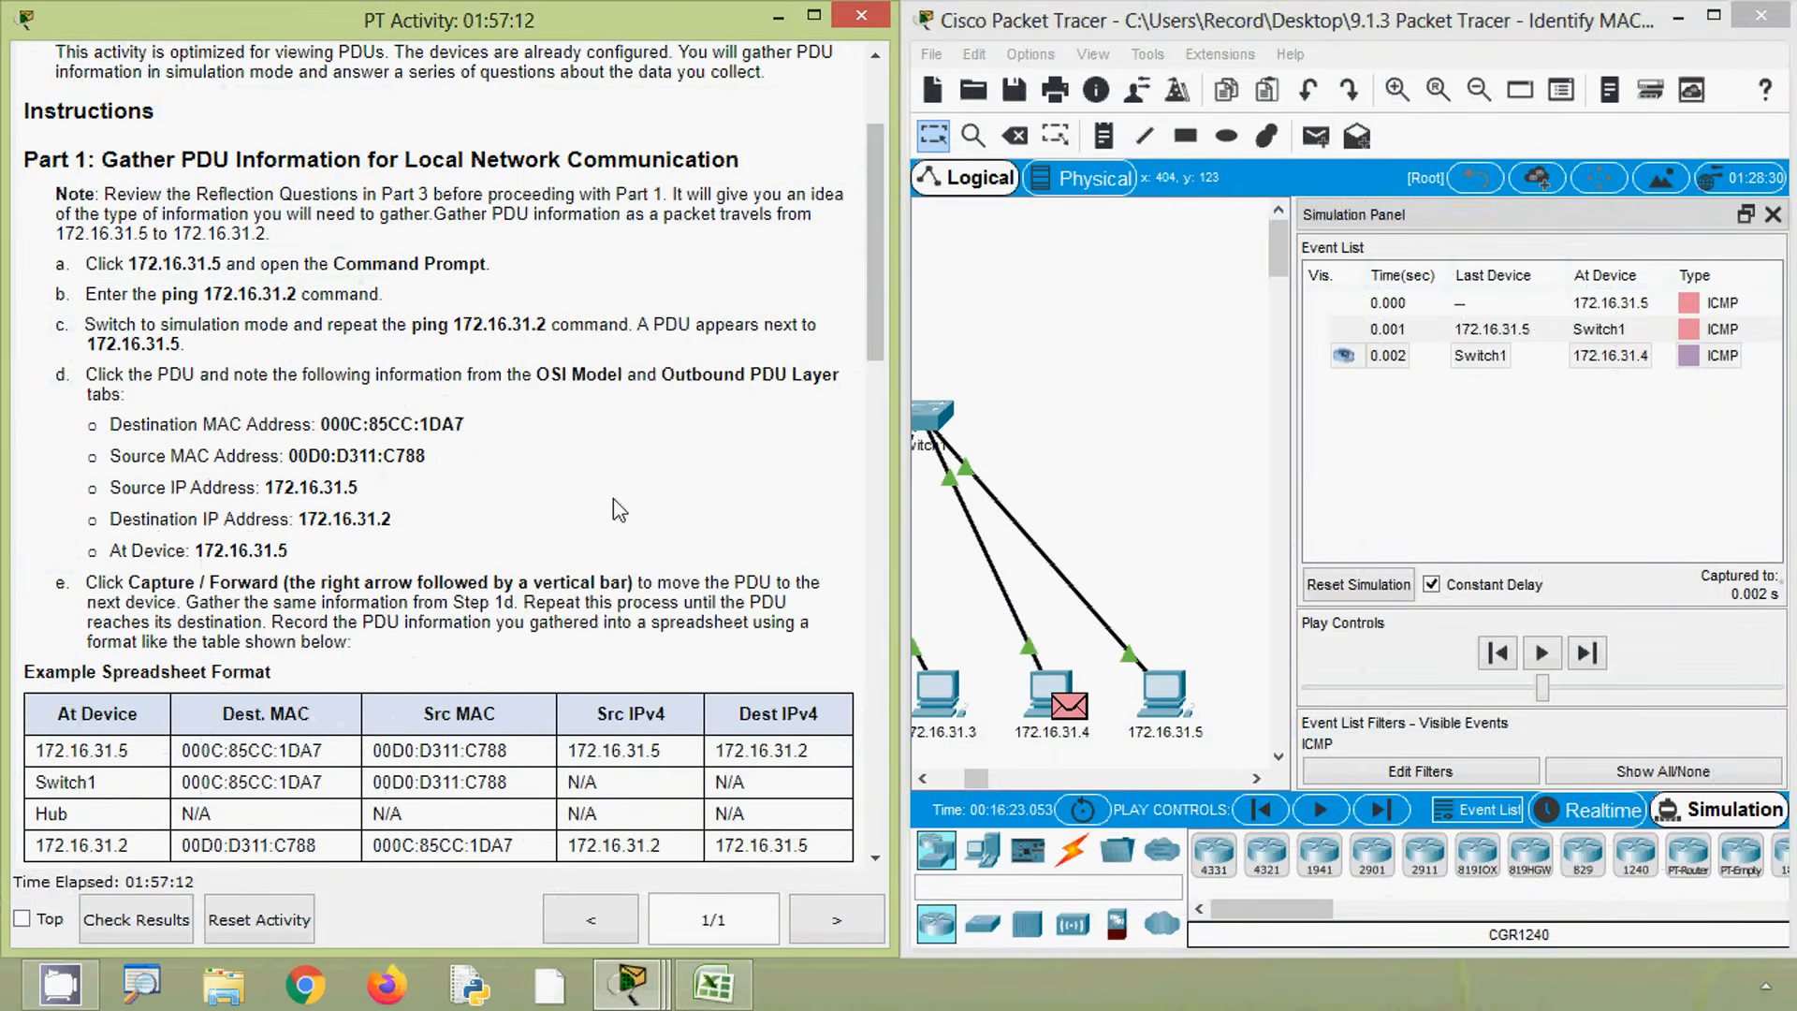
{"action": "scroll", "coordinate": [614, 498], "scroll_direction": "down", "scroll_amount": 8}
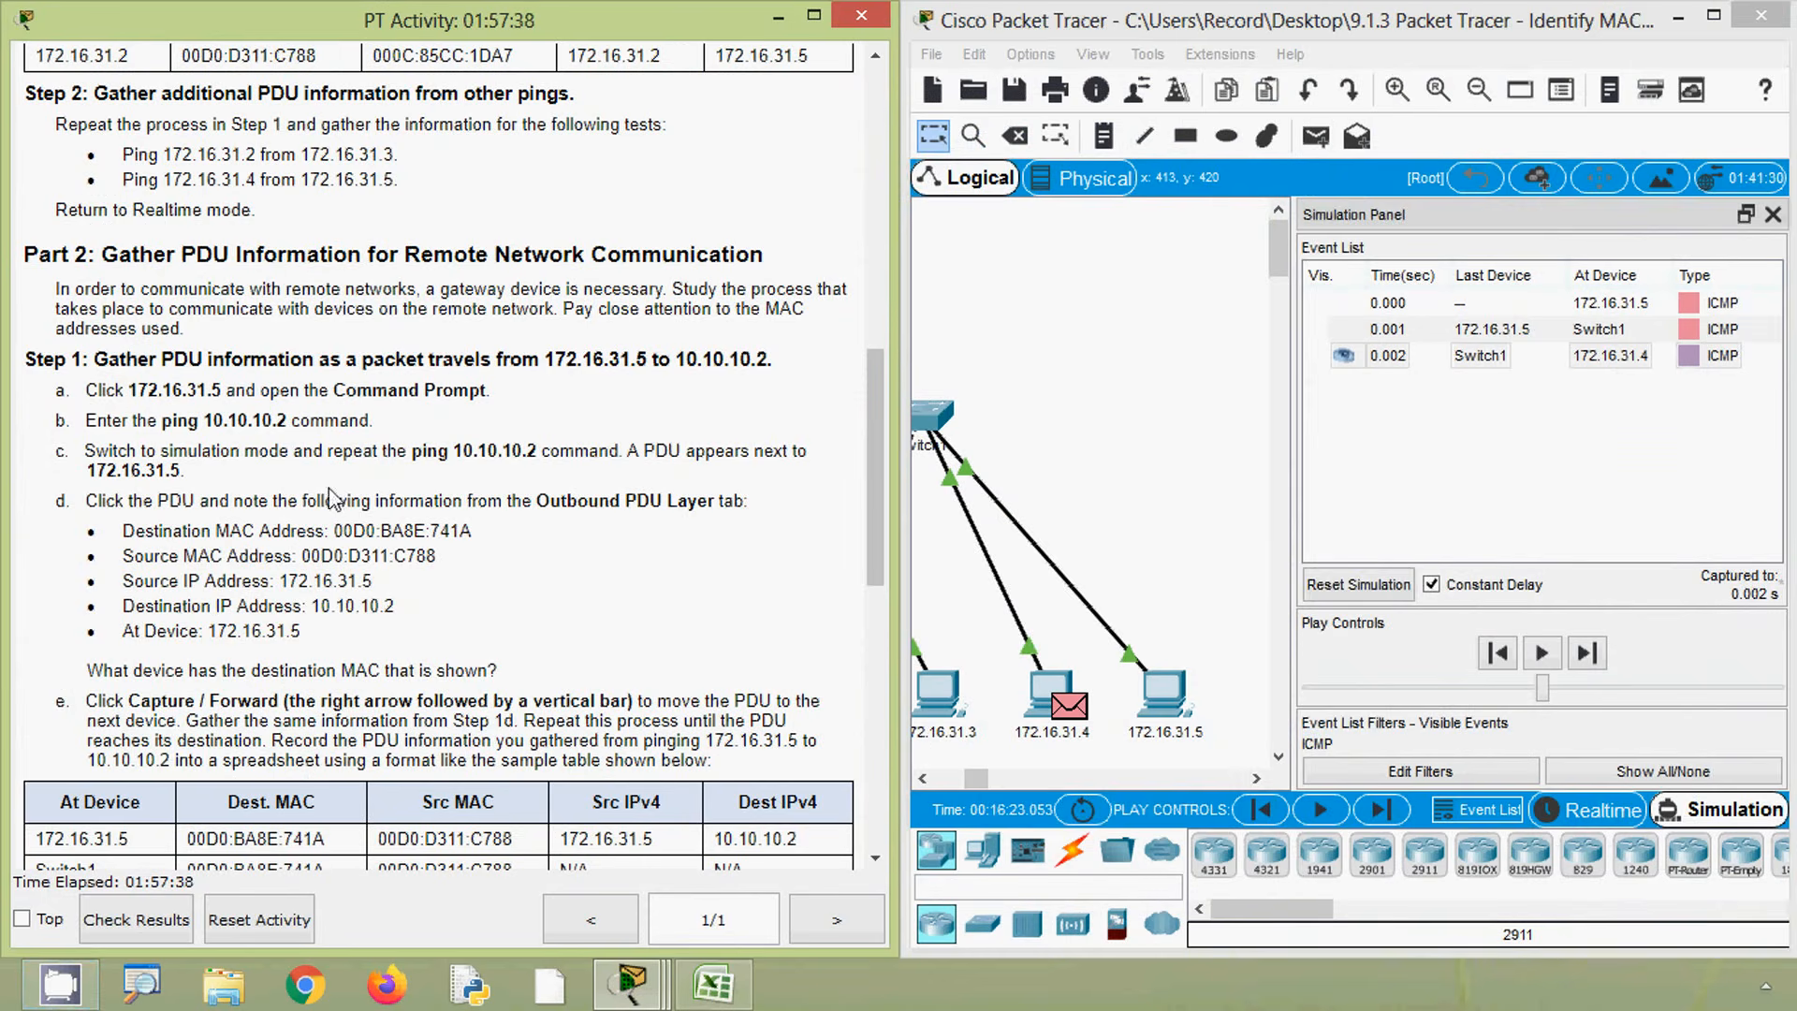
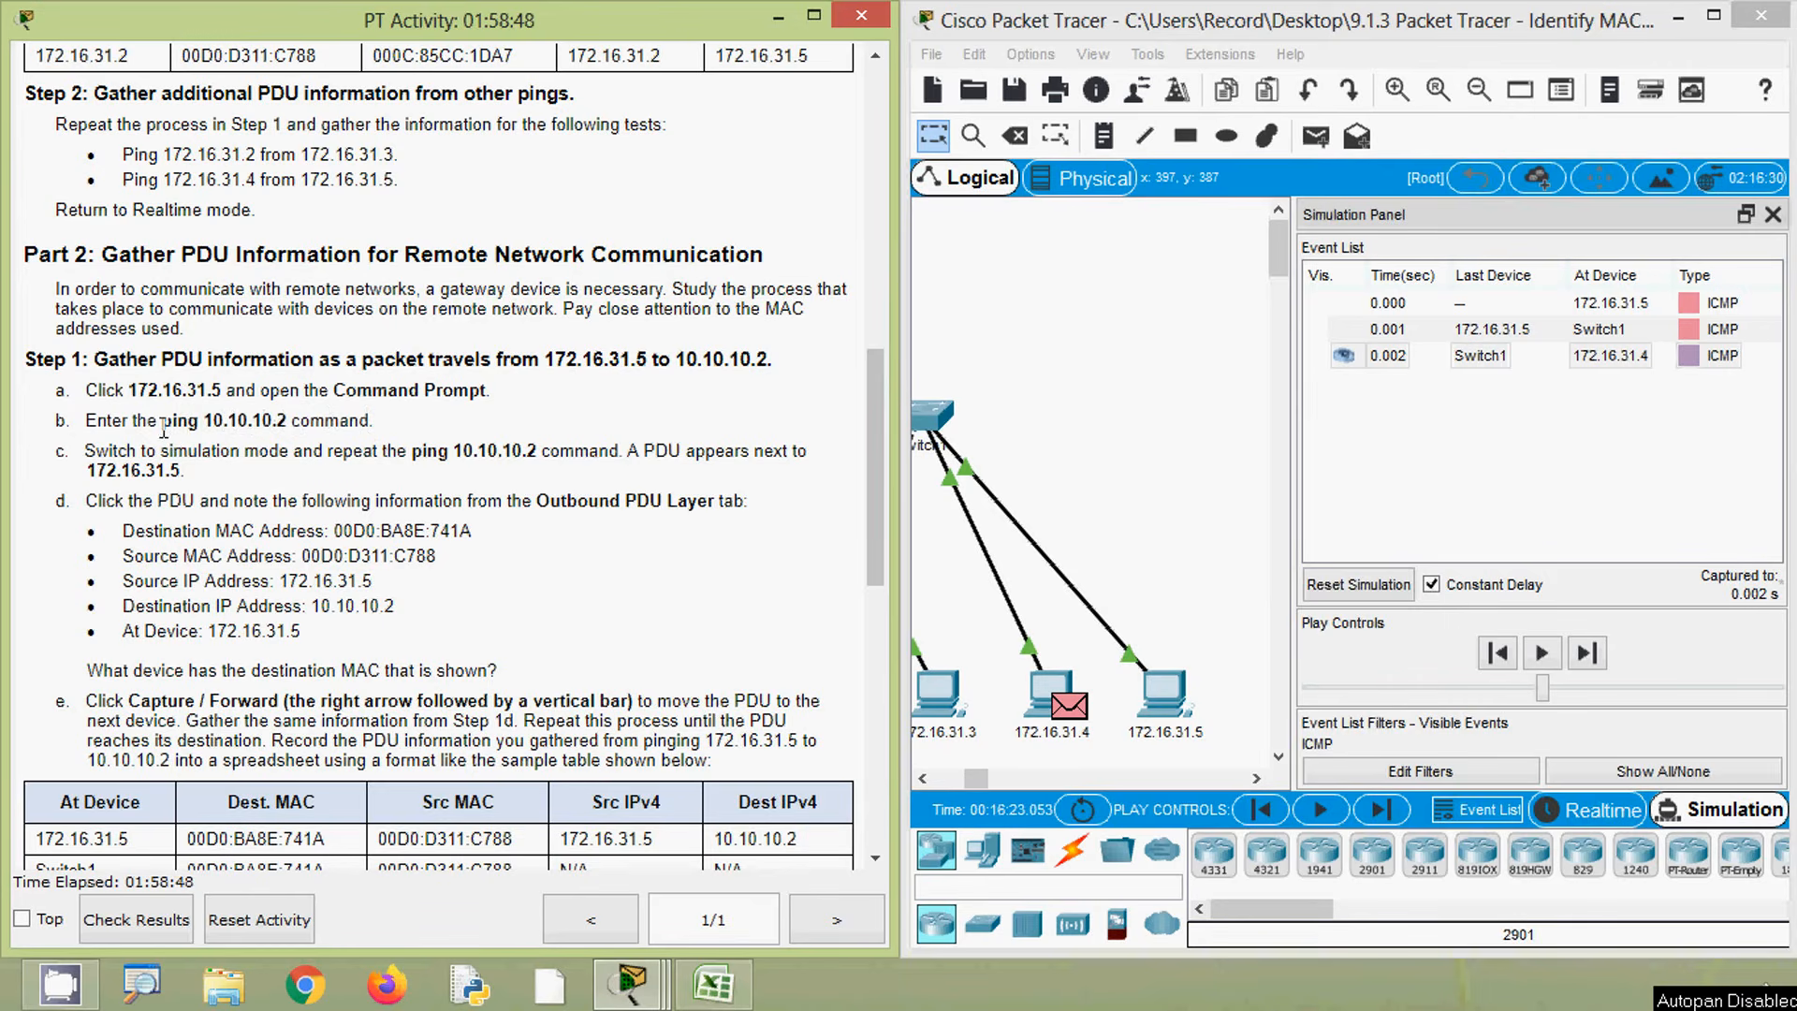
- Copy the ping 10.10.10.2 command from the activity instructions and switch Packet Tracer to Realtime mode
{"action": "left_click_drag", "start_coordinate": [161, 421], "coordinate": [290, 426]}
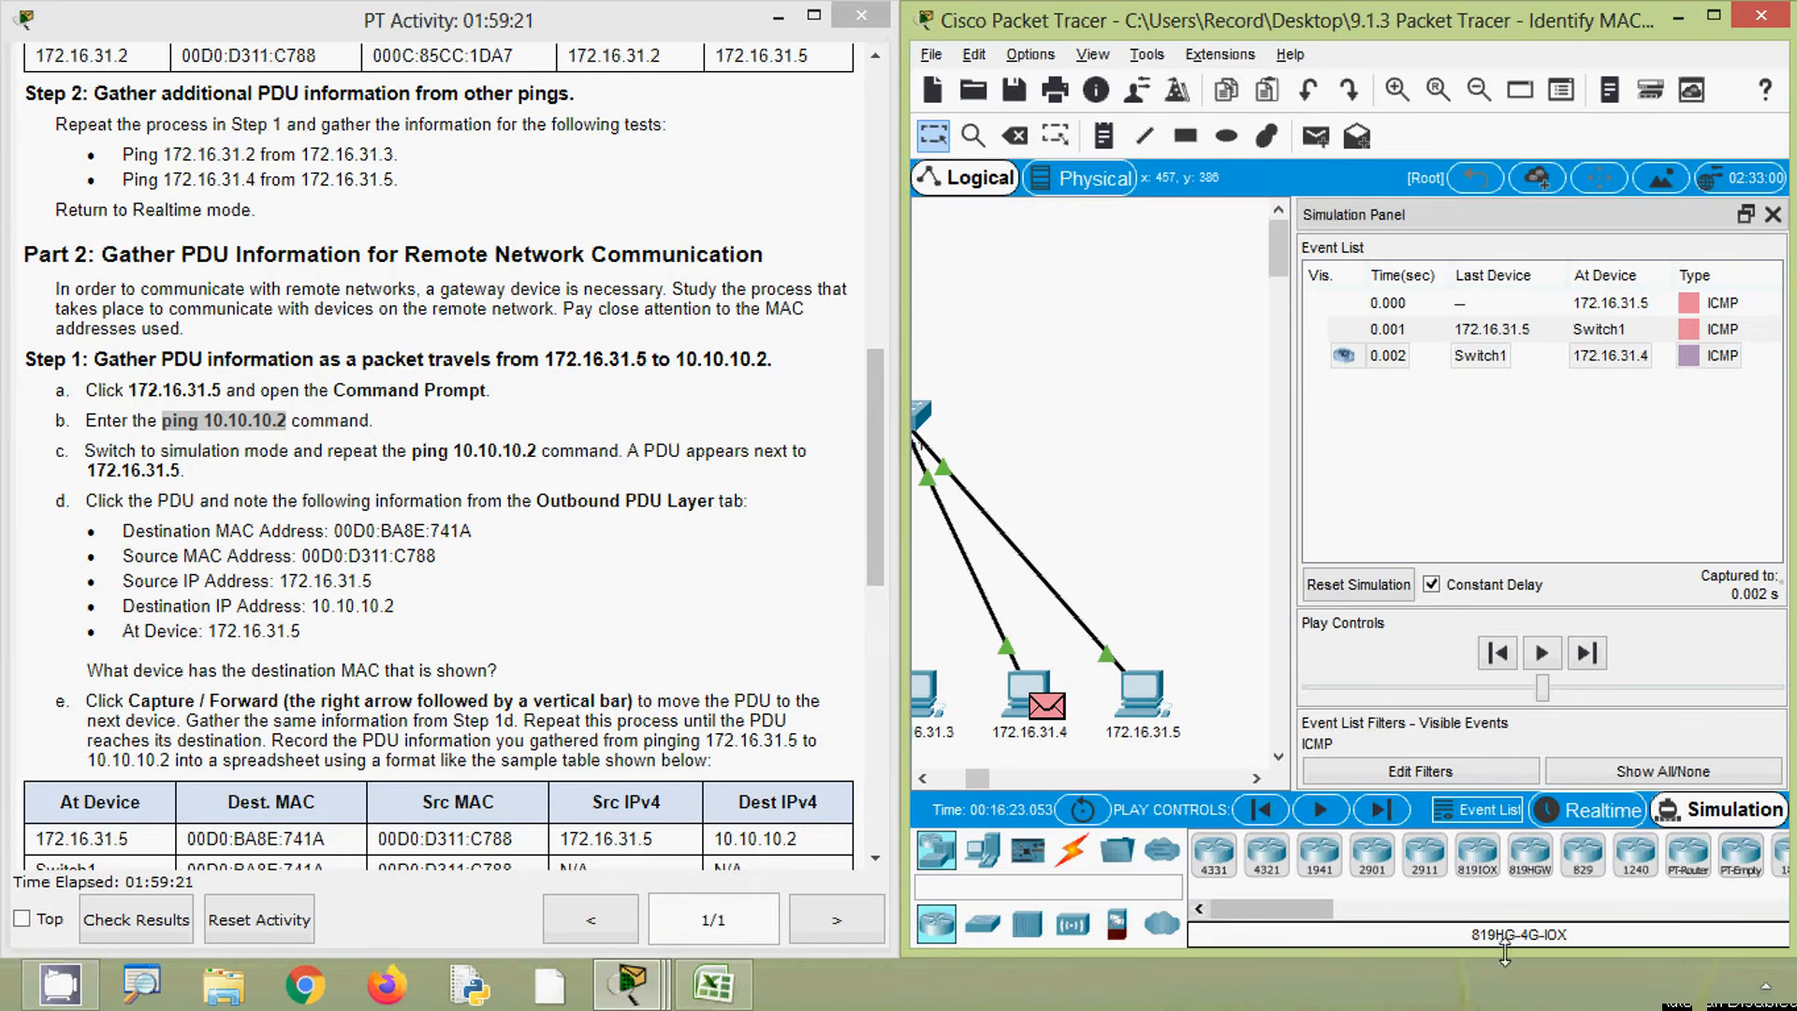
{"action": "left_click", "coordinate": [1591, 811]}
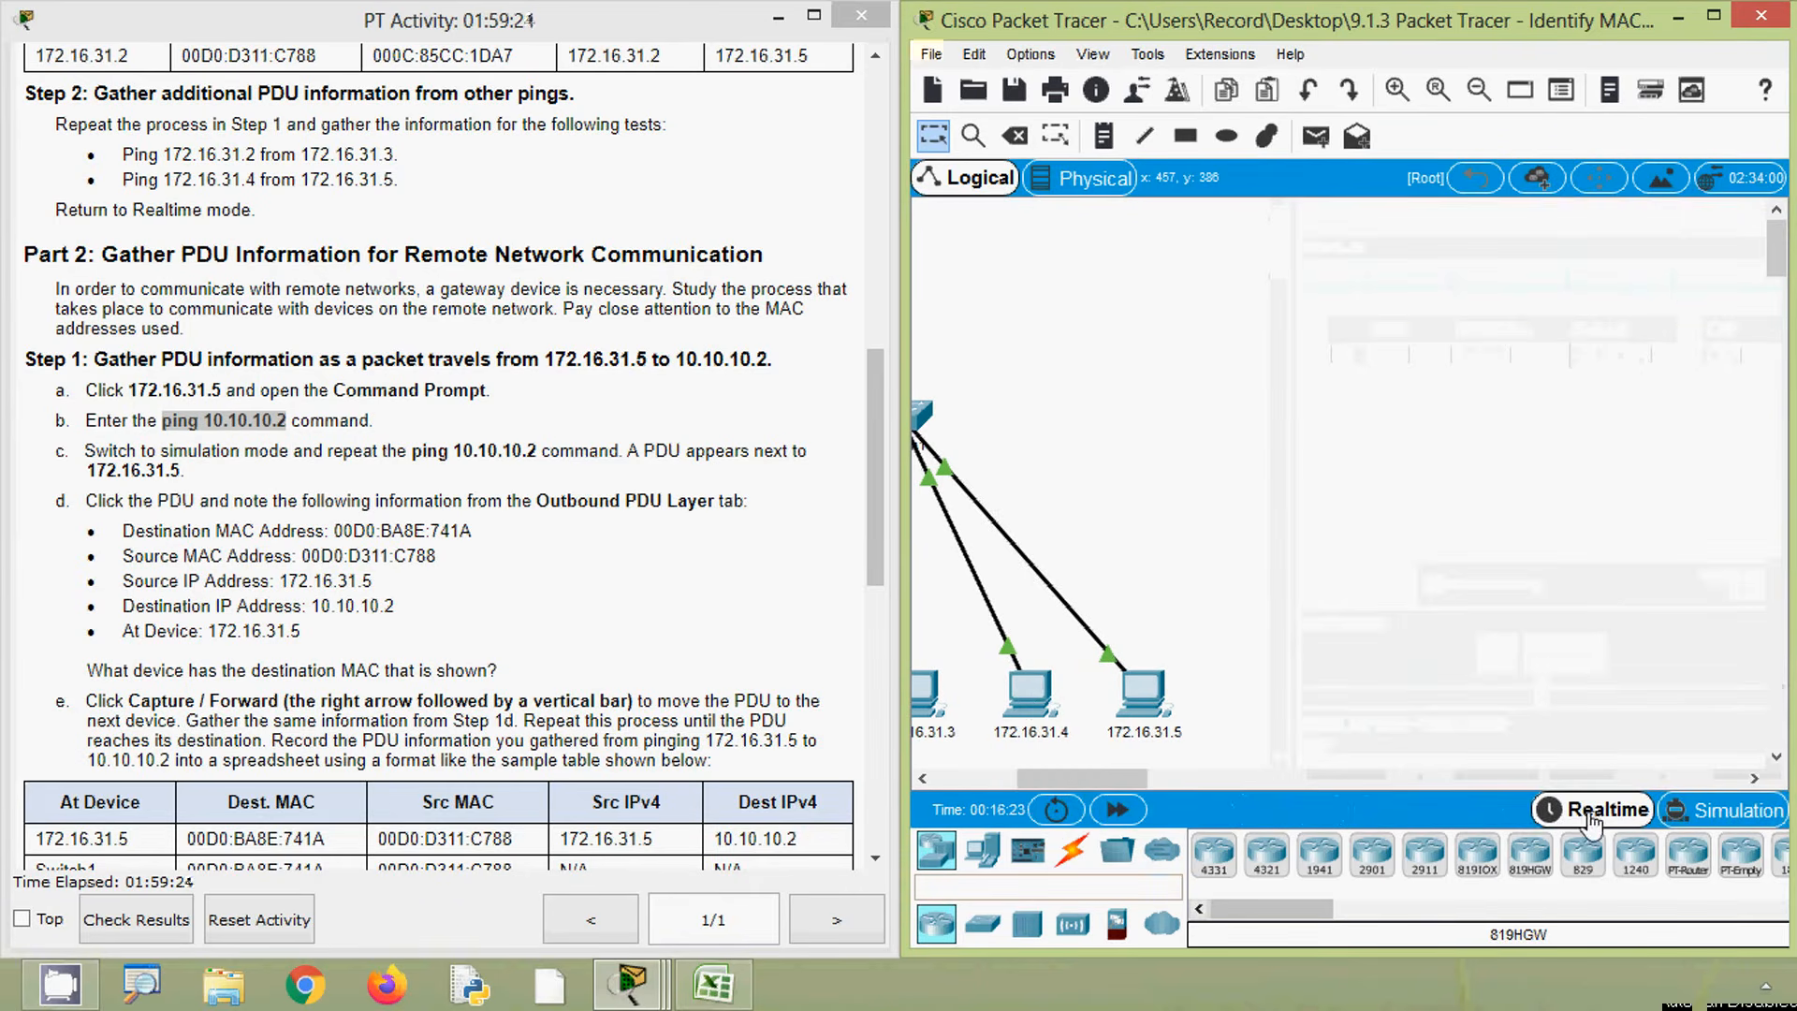
{"action": "left_click_drag", "start_coordinate": [1142, 779], "coordinate": [1125, 779]}
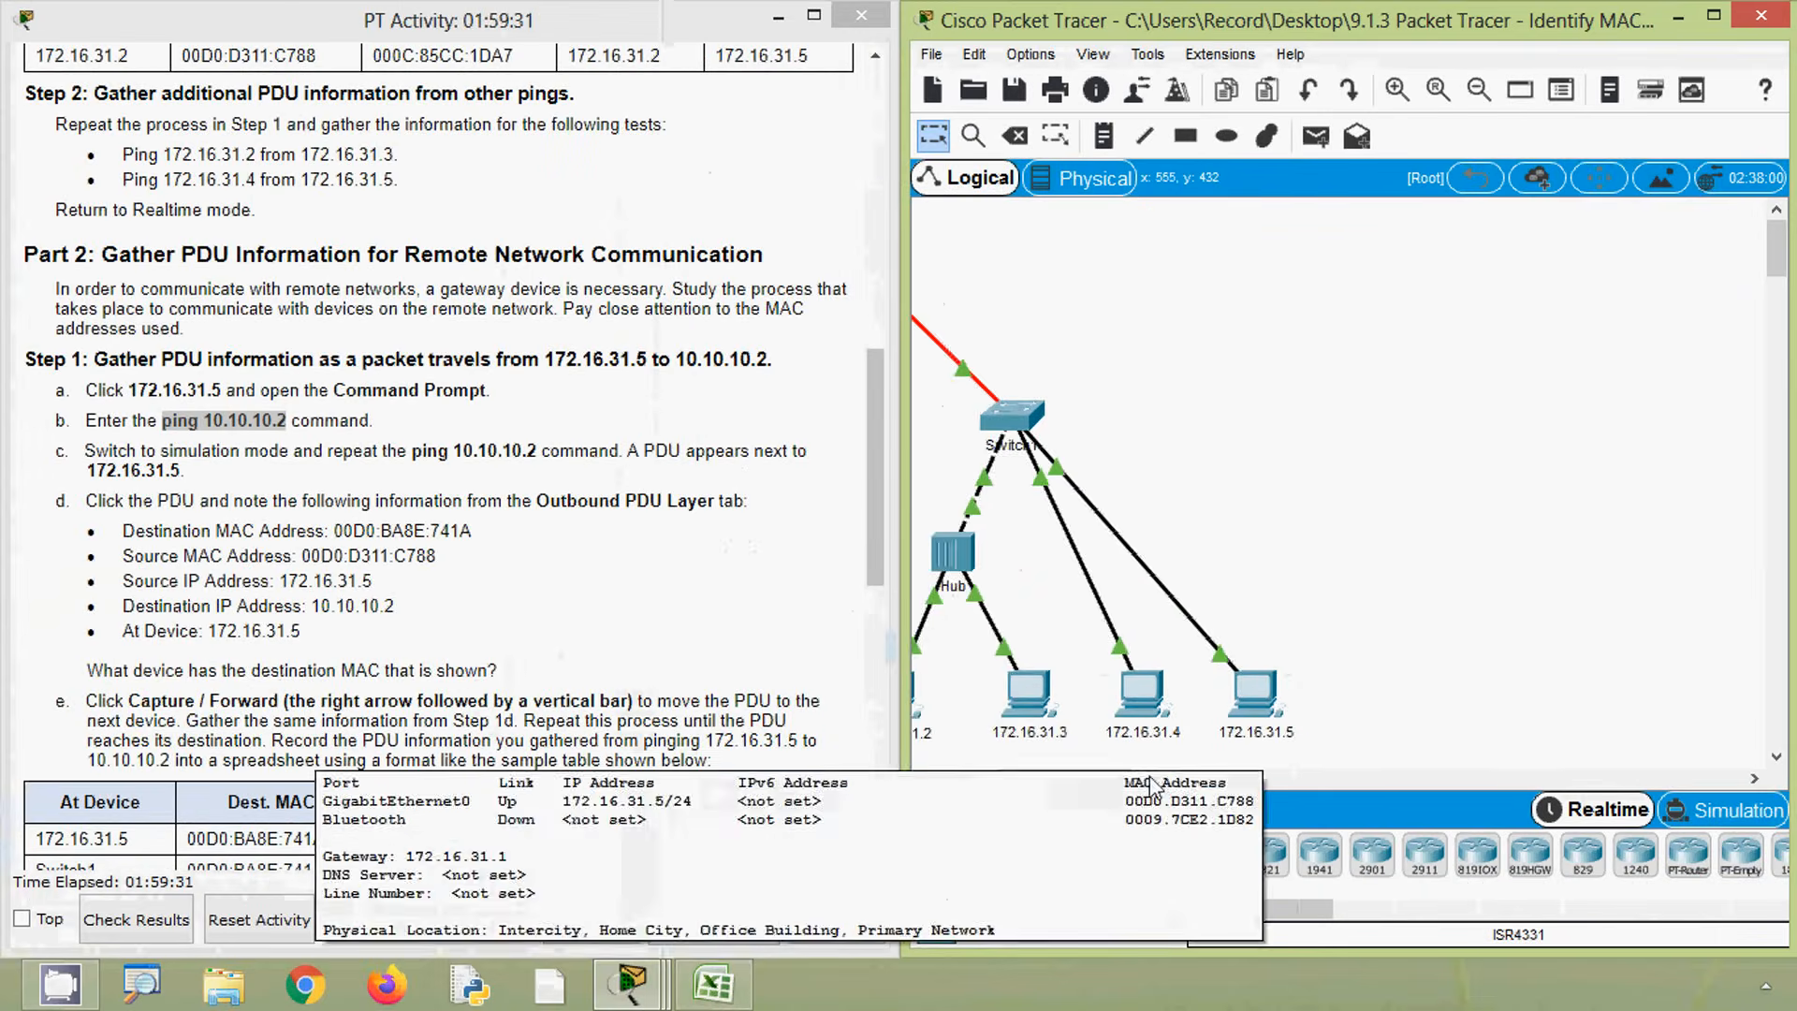
{"action": "left_click_drag", "start_coordinate": [1088, 778], "coordinate": [1021, 775]}
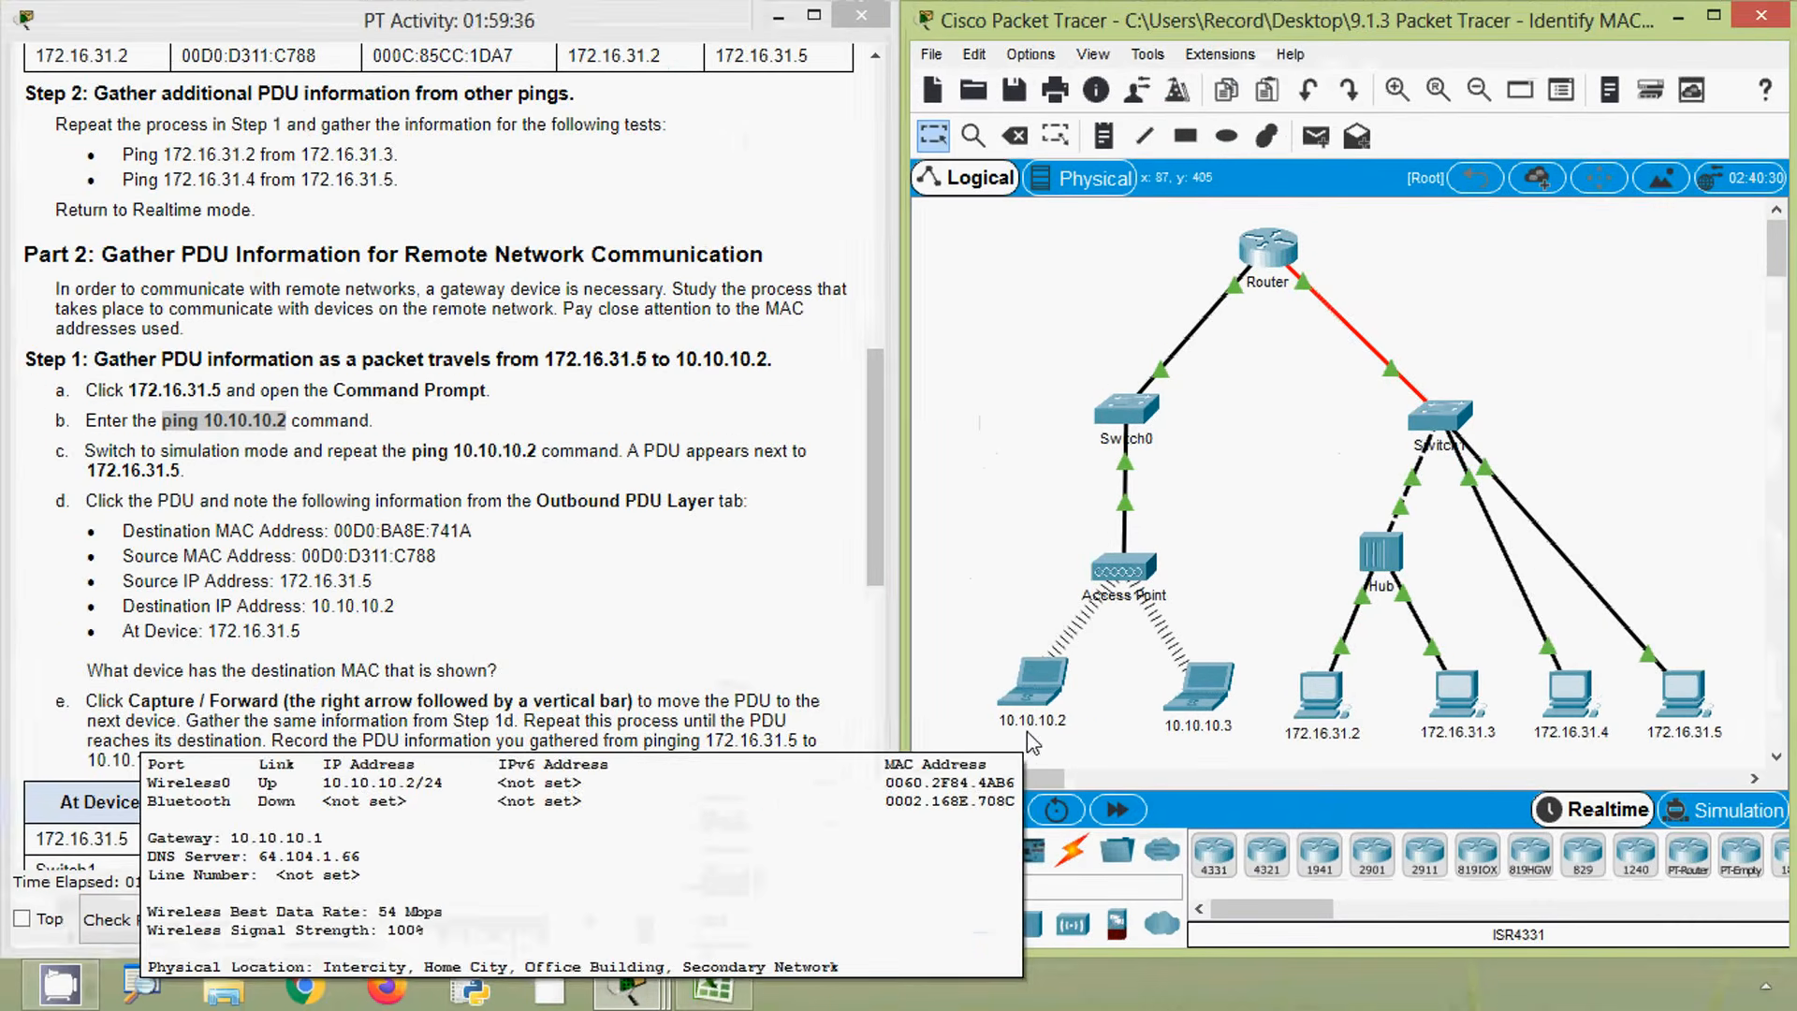
- Open the command prompt of PC 172.16.31.5 and widen its window
{"action": "left_click", "coordinate": [1695, 713]}
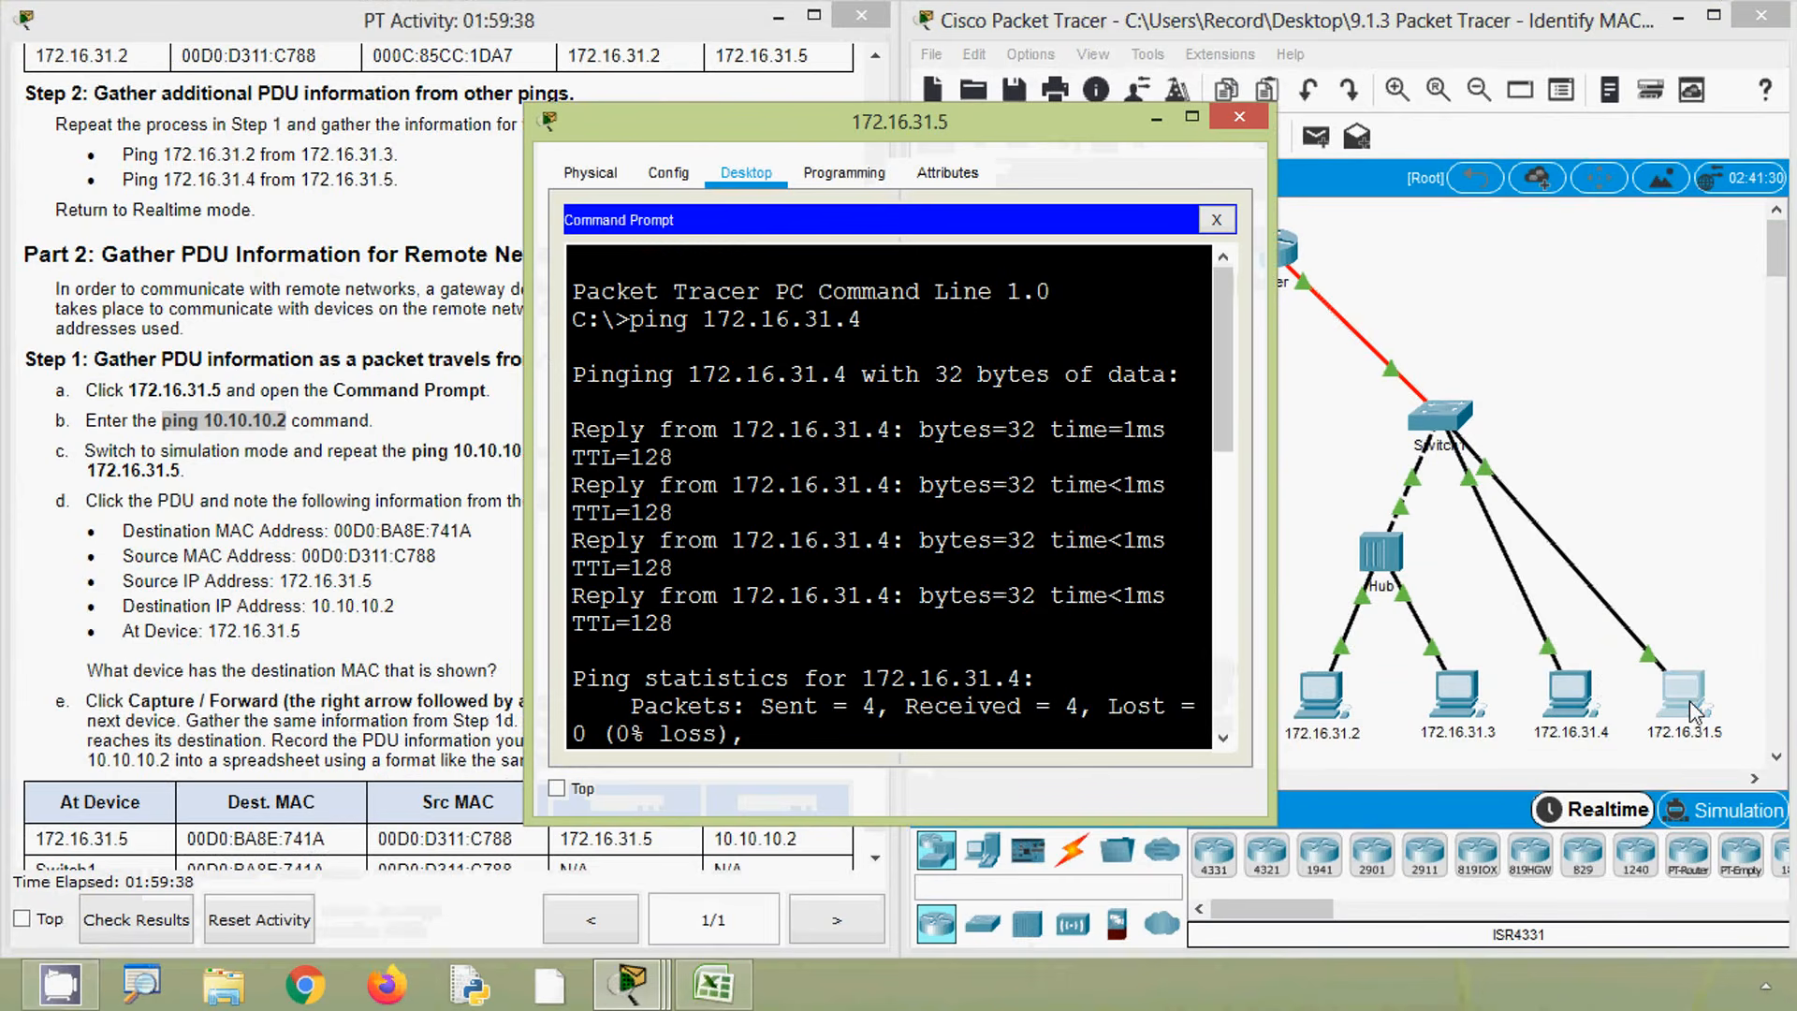
{"action": "scroll", "coordinate": [836, 663], "scroll_direction": "down", "scroll_amount": 10}
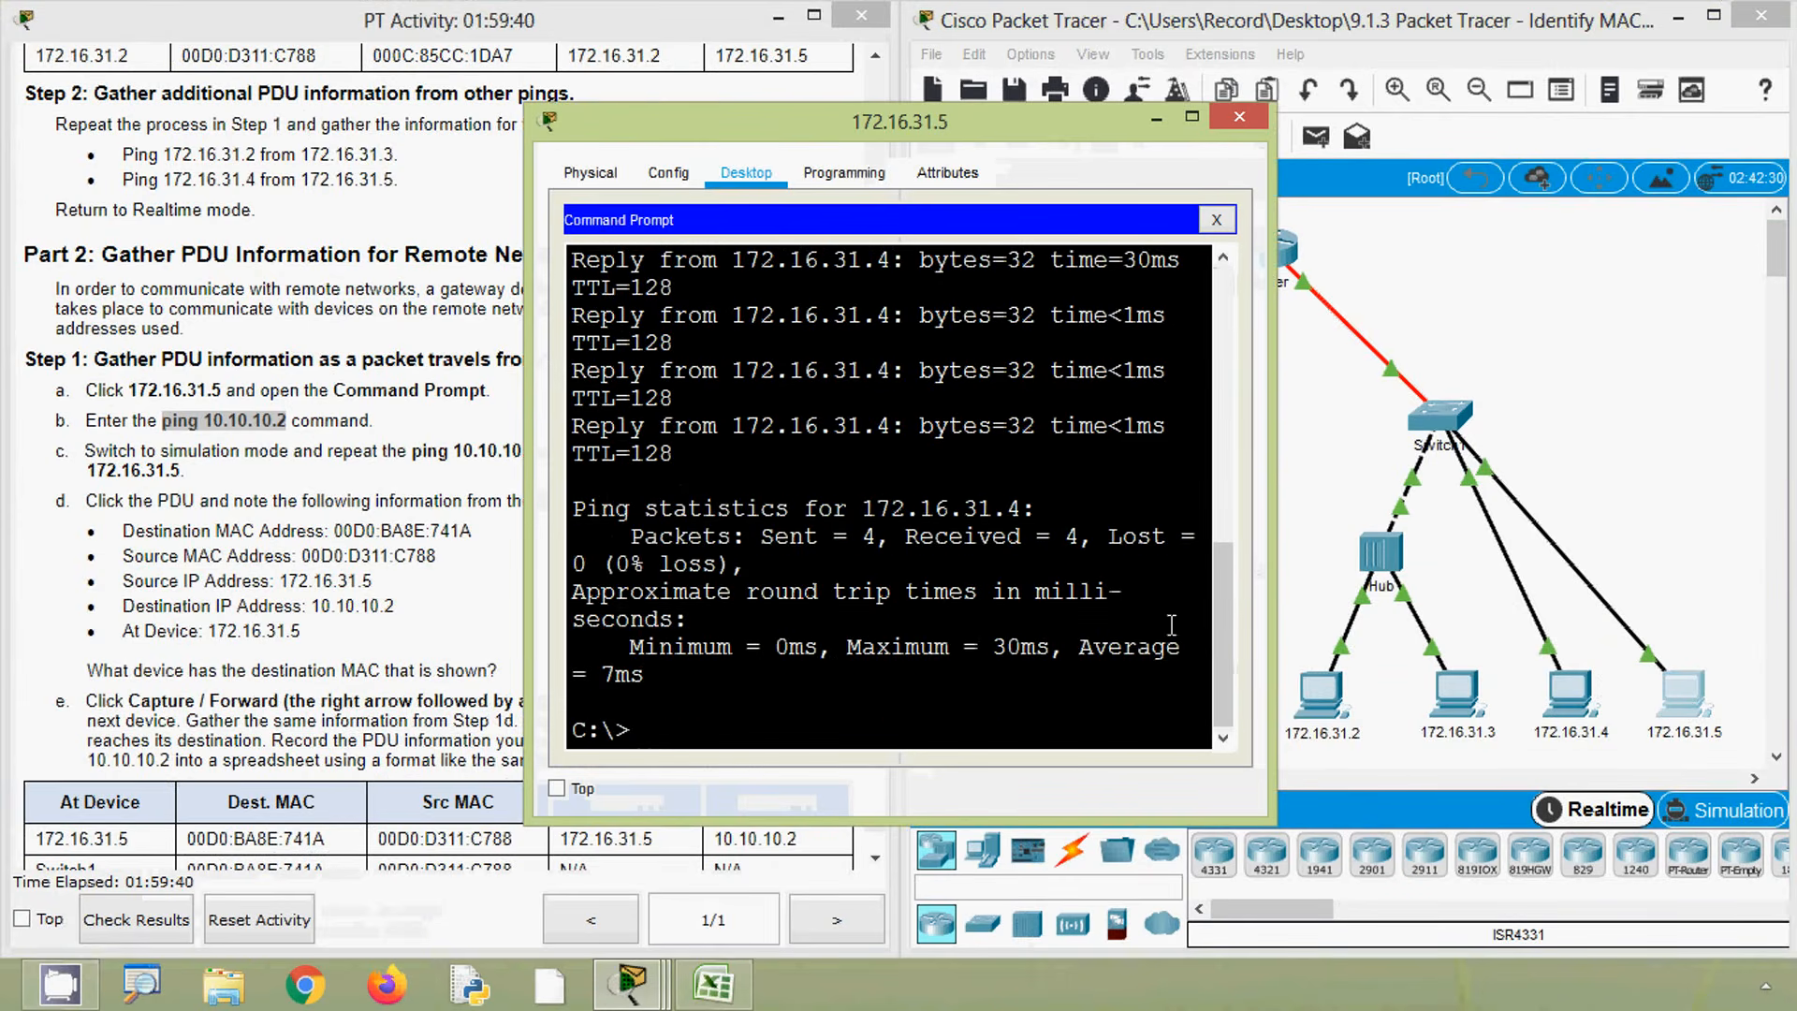
{"action": "left_click_drag", "start_coordinate": [1273, 541], "coordinate": [1509, 543]}
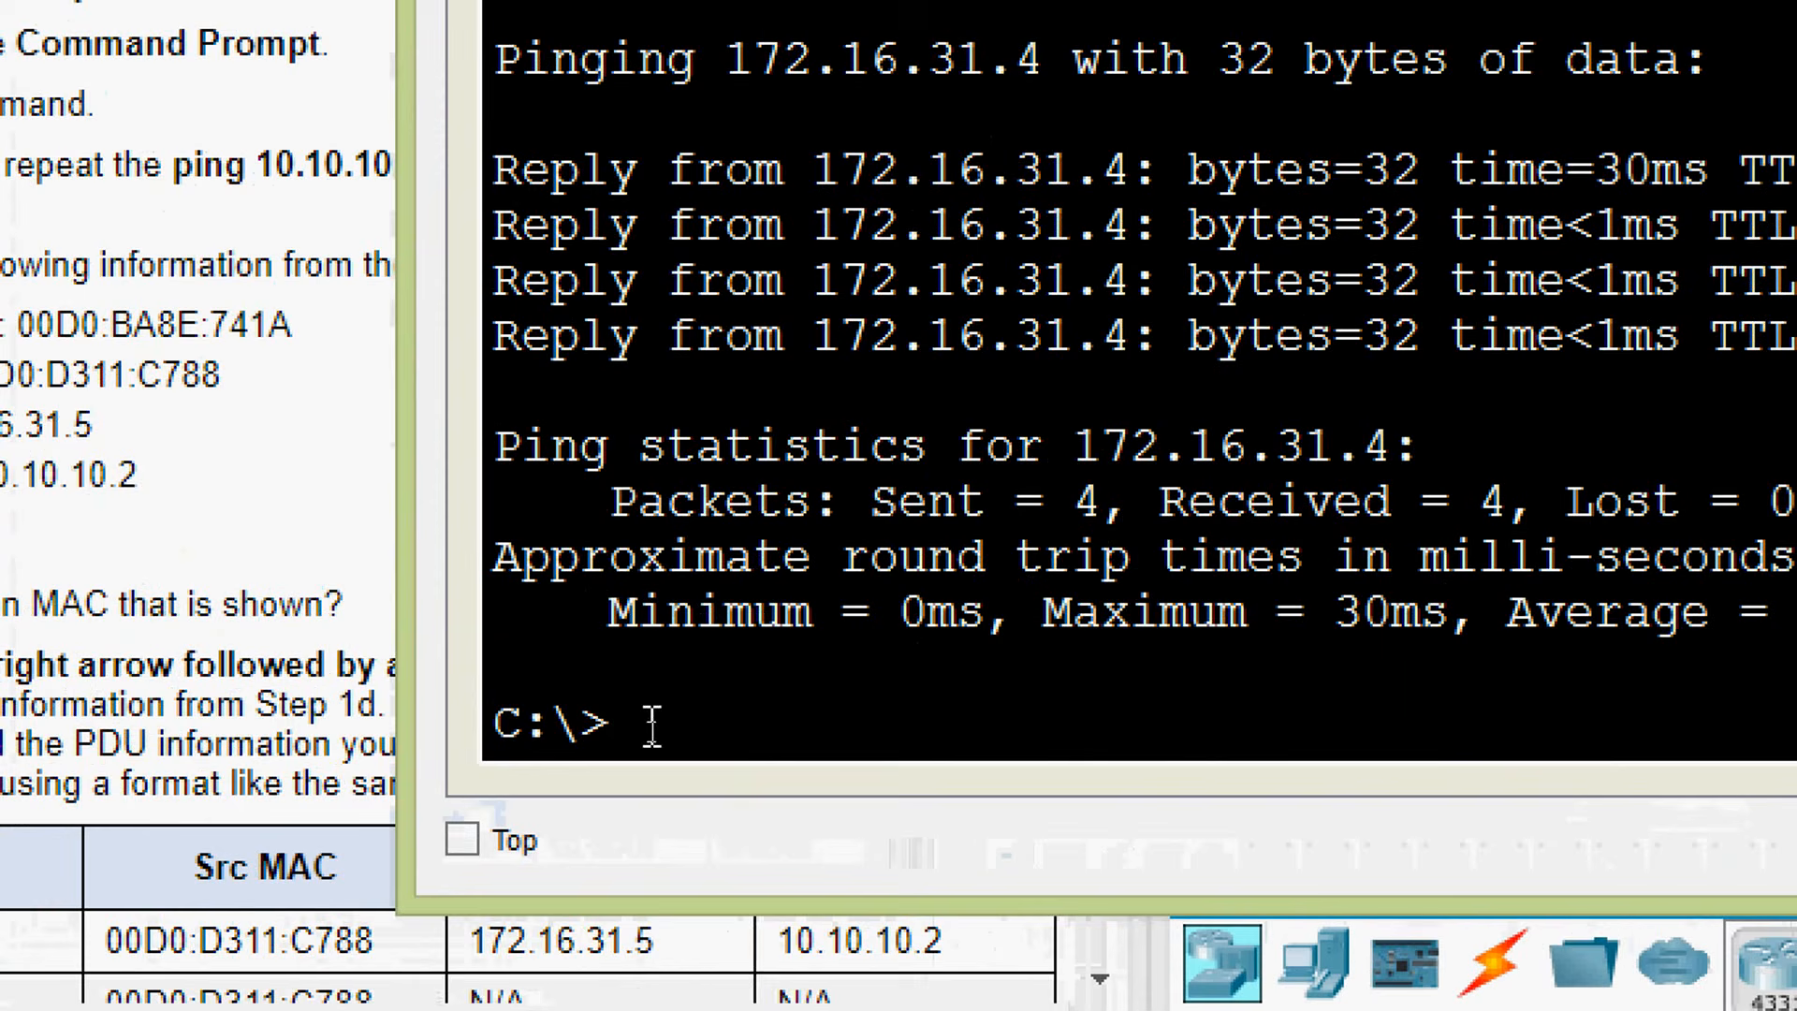
- Paste and run ping 10.10.10.2 from 172.16.31.5, then run the same ping again
{"action": "right_click", "coordinate": [652, 726]}
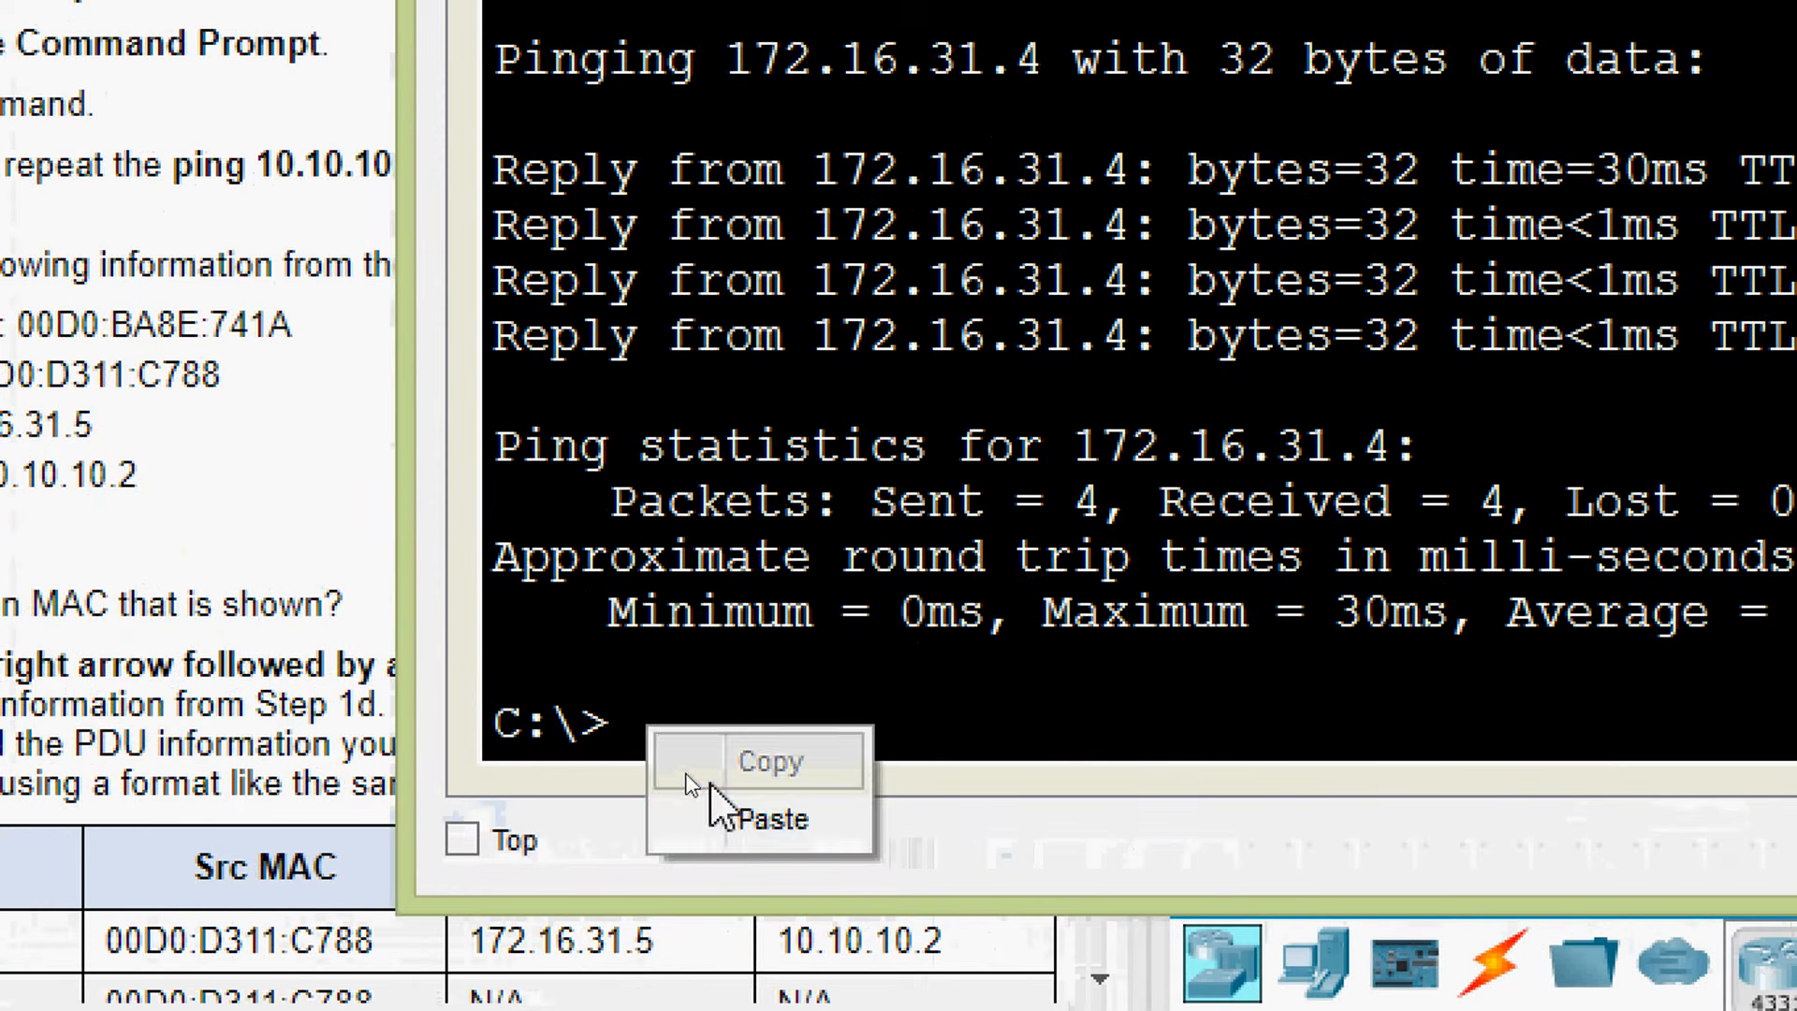
{"action": "left_click", "coordinate": [728, 820]}
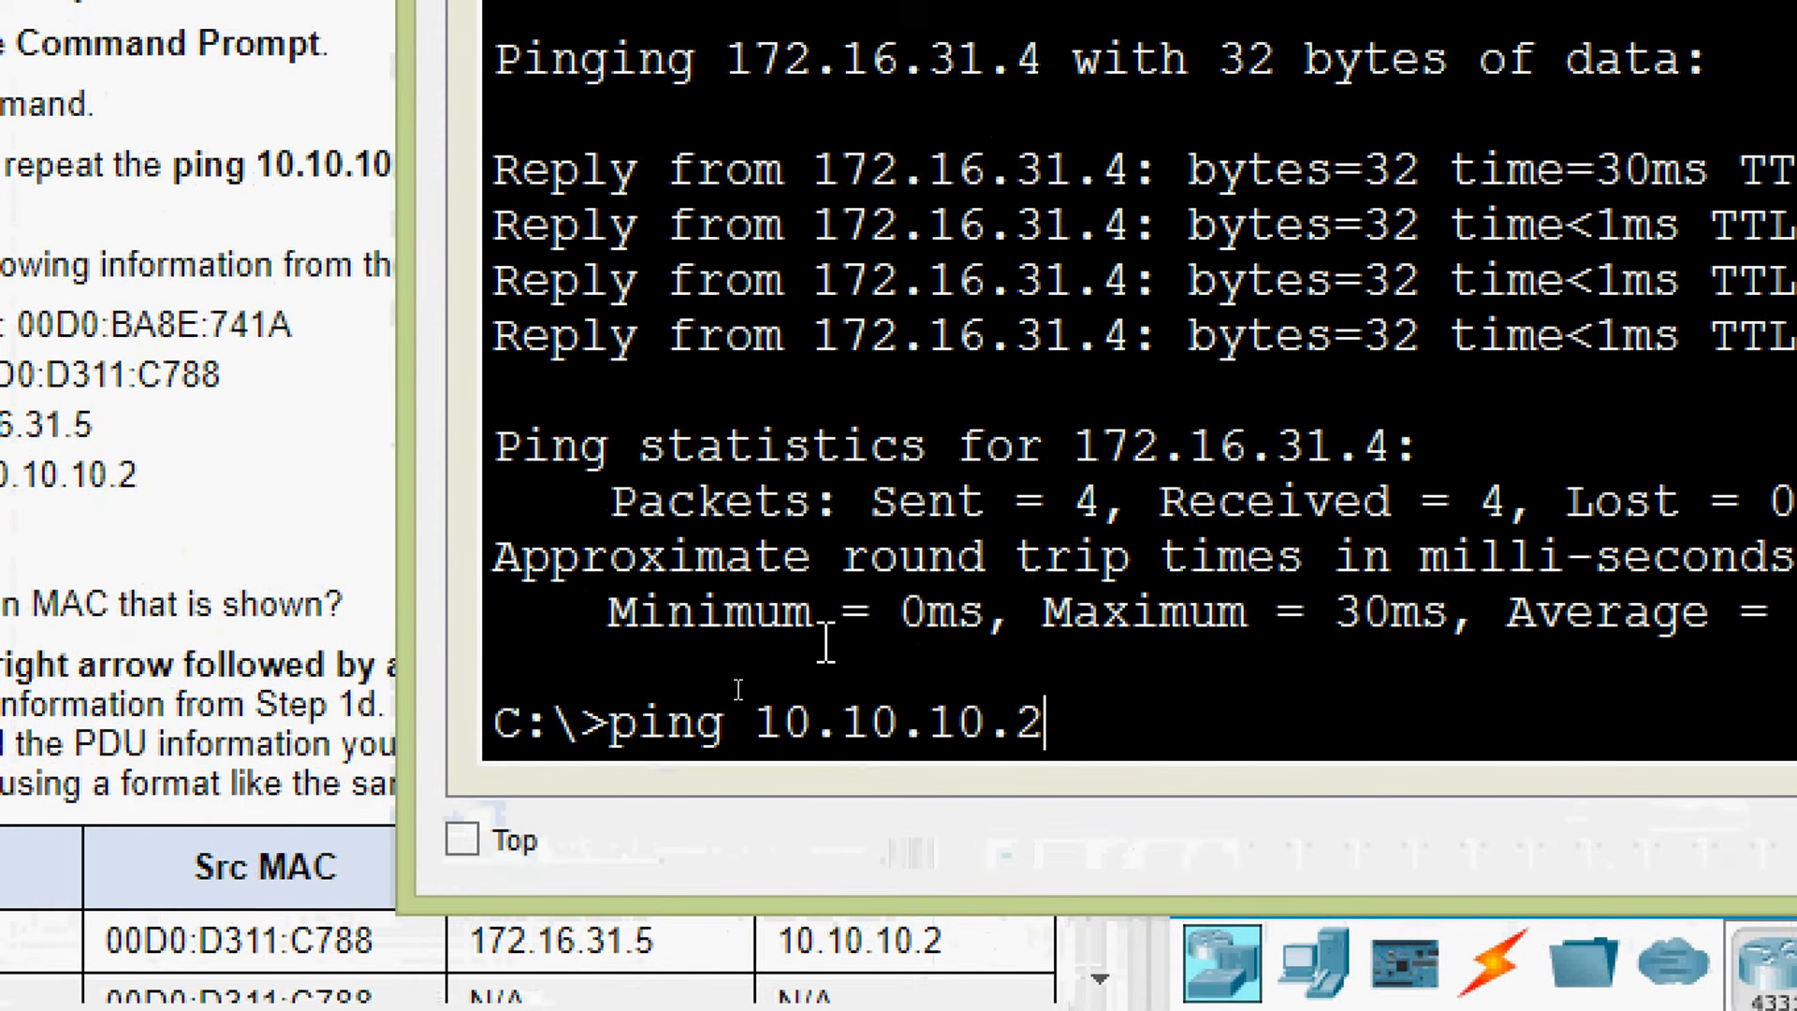
{"action": "key", "text": "Return"}
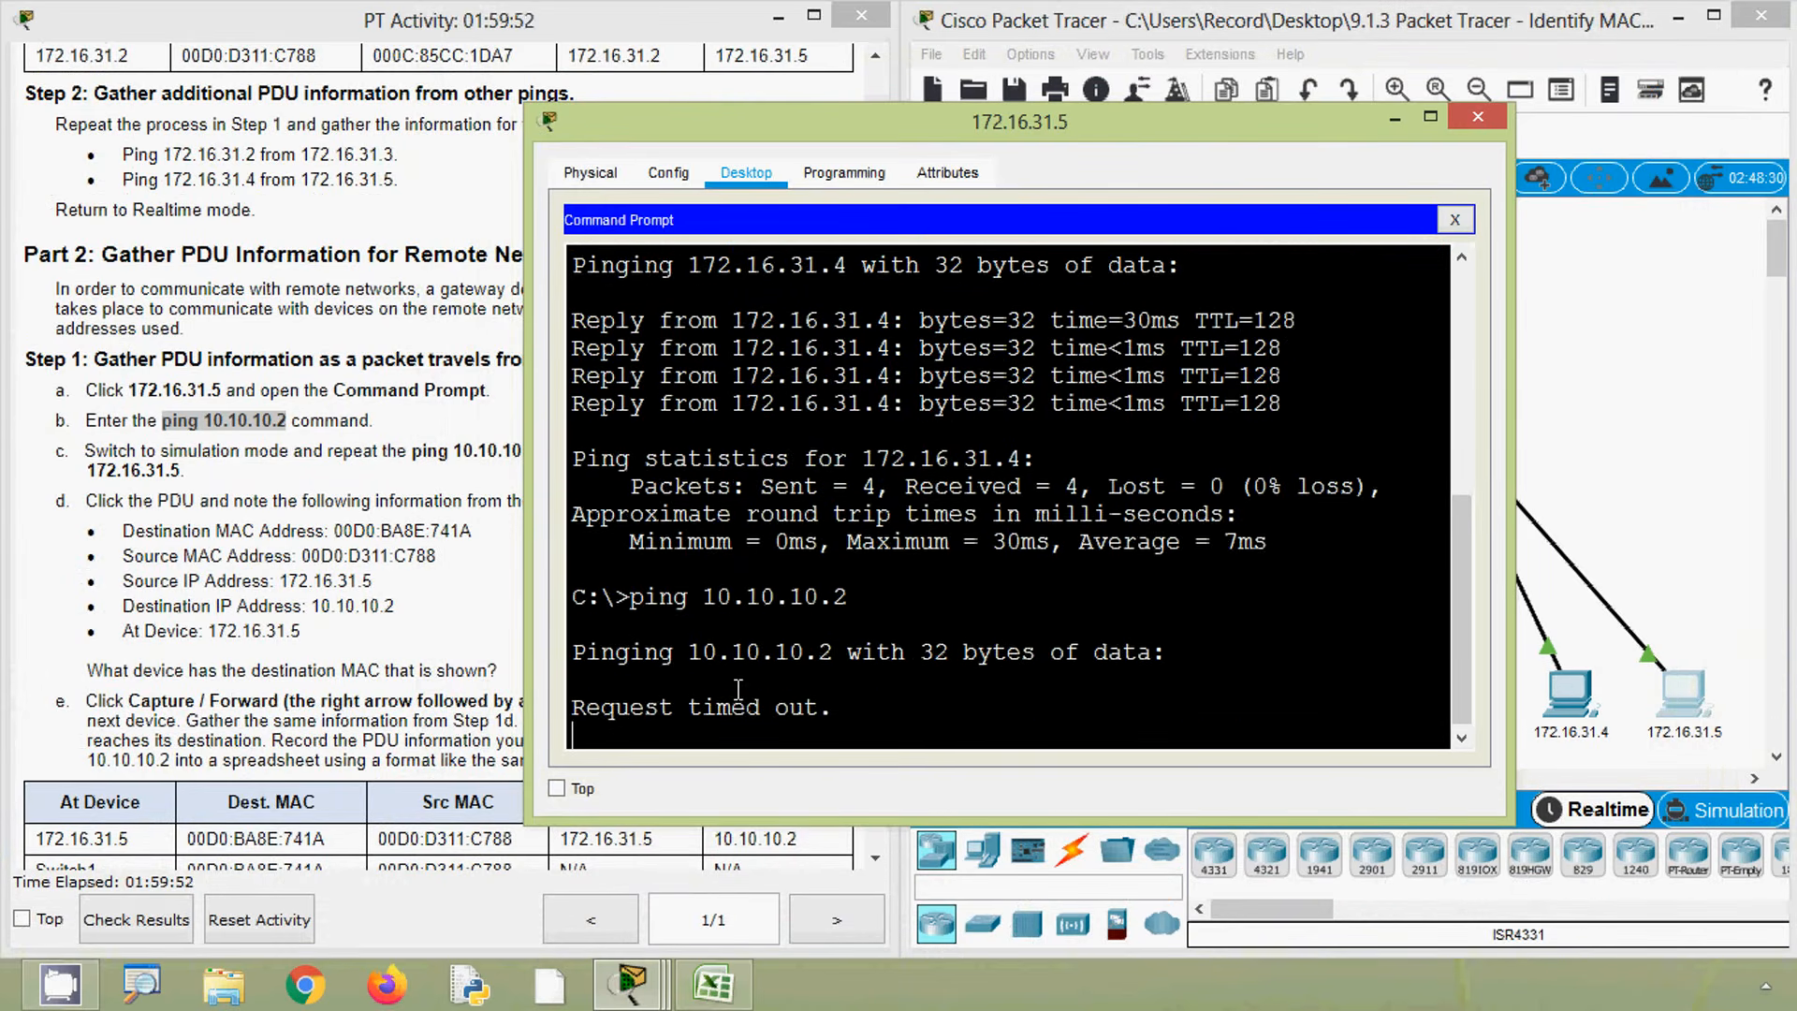
{"action": "left_click_drag", "start_coordinate": [847, 681], "coordinate": [562, 649]}
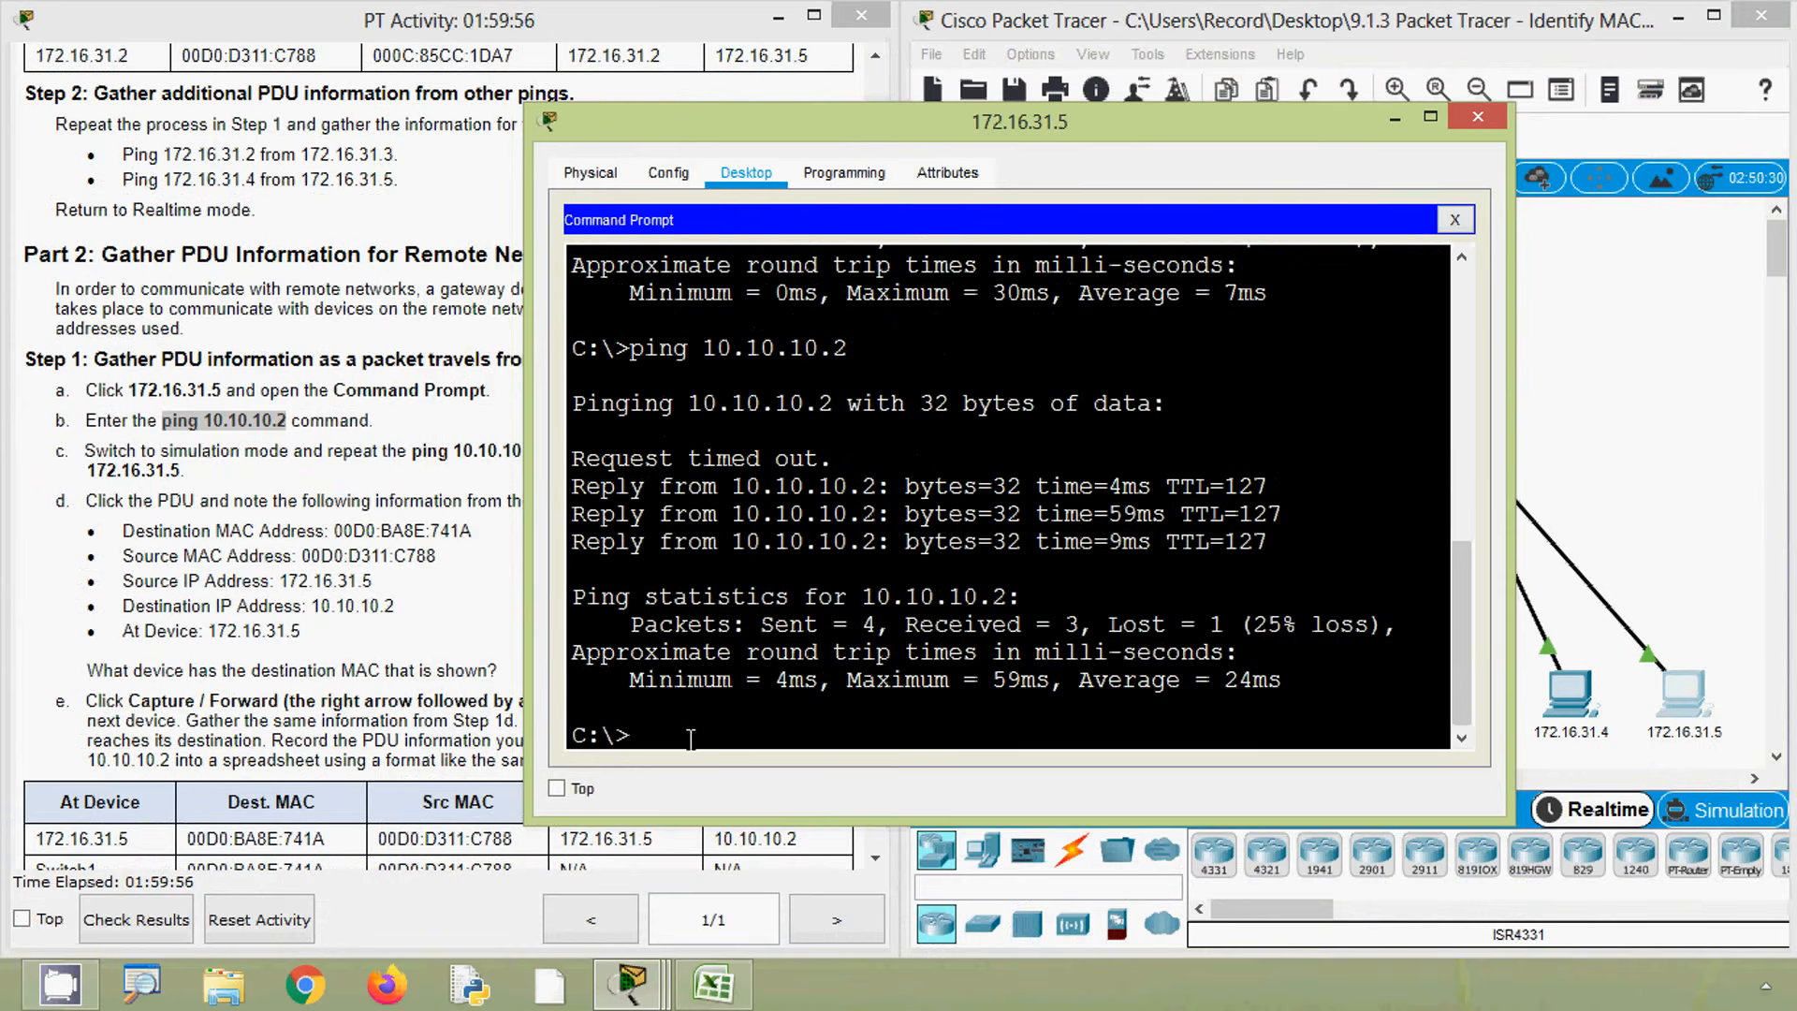
{"action": "key", "text": "Up"}
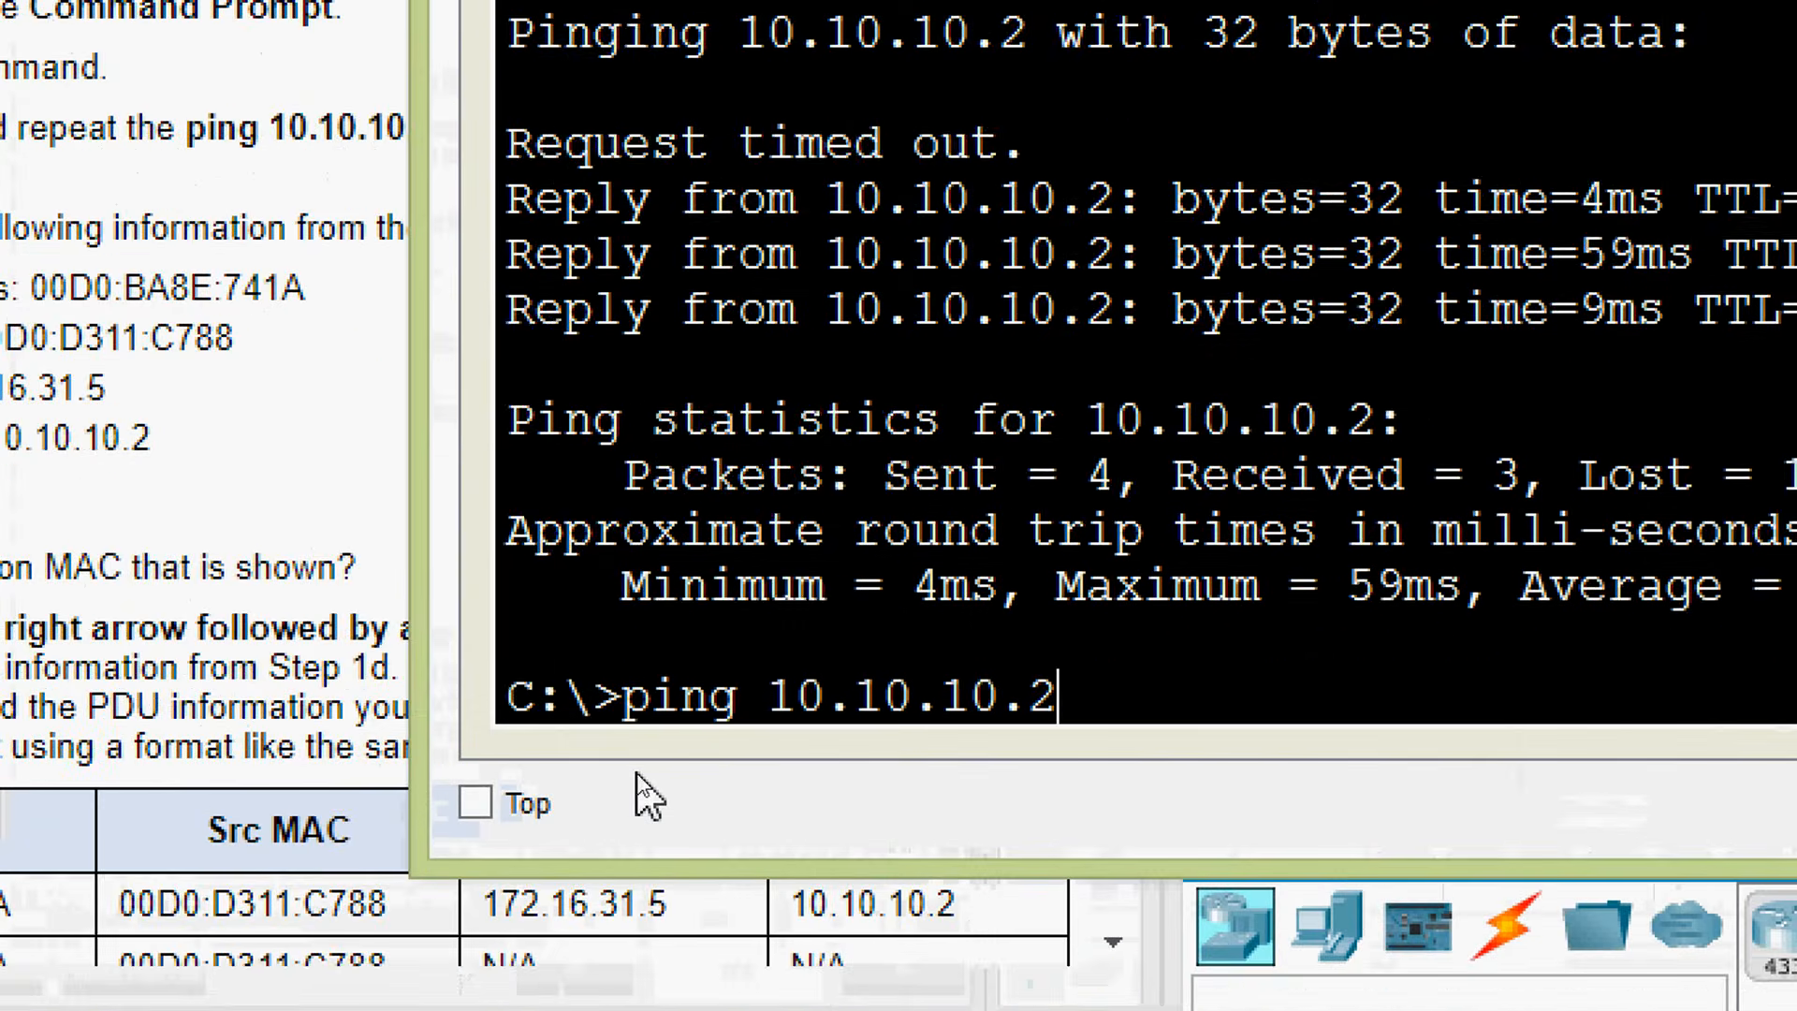
{"action": "key", "text": "Return"}
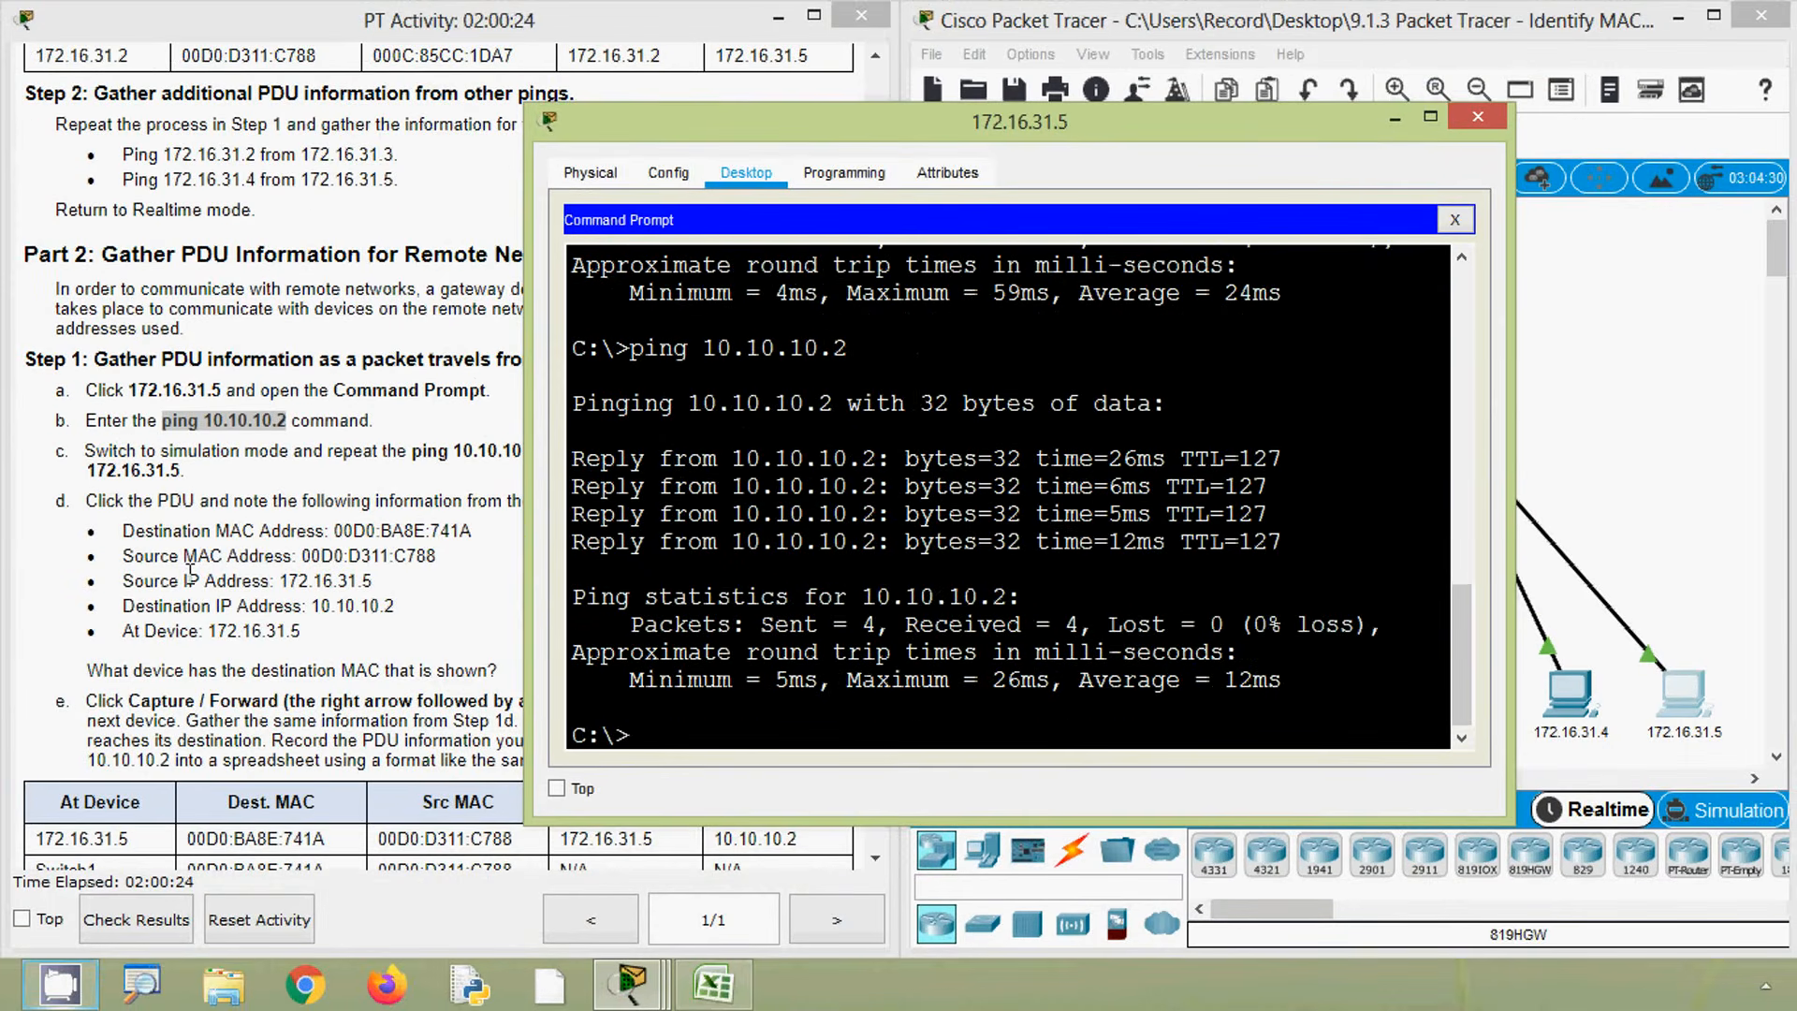
- Switch to Simulation mode and repeat ping 10.10.10.2 from PC 172.16.31.5's command prompt, then minimize the PC window
{"action": "left_click", "coordinate": [125, 508]}
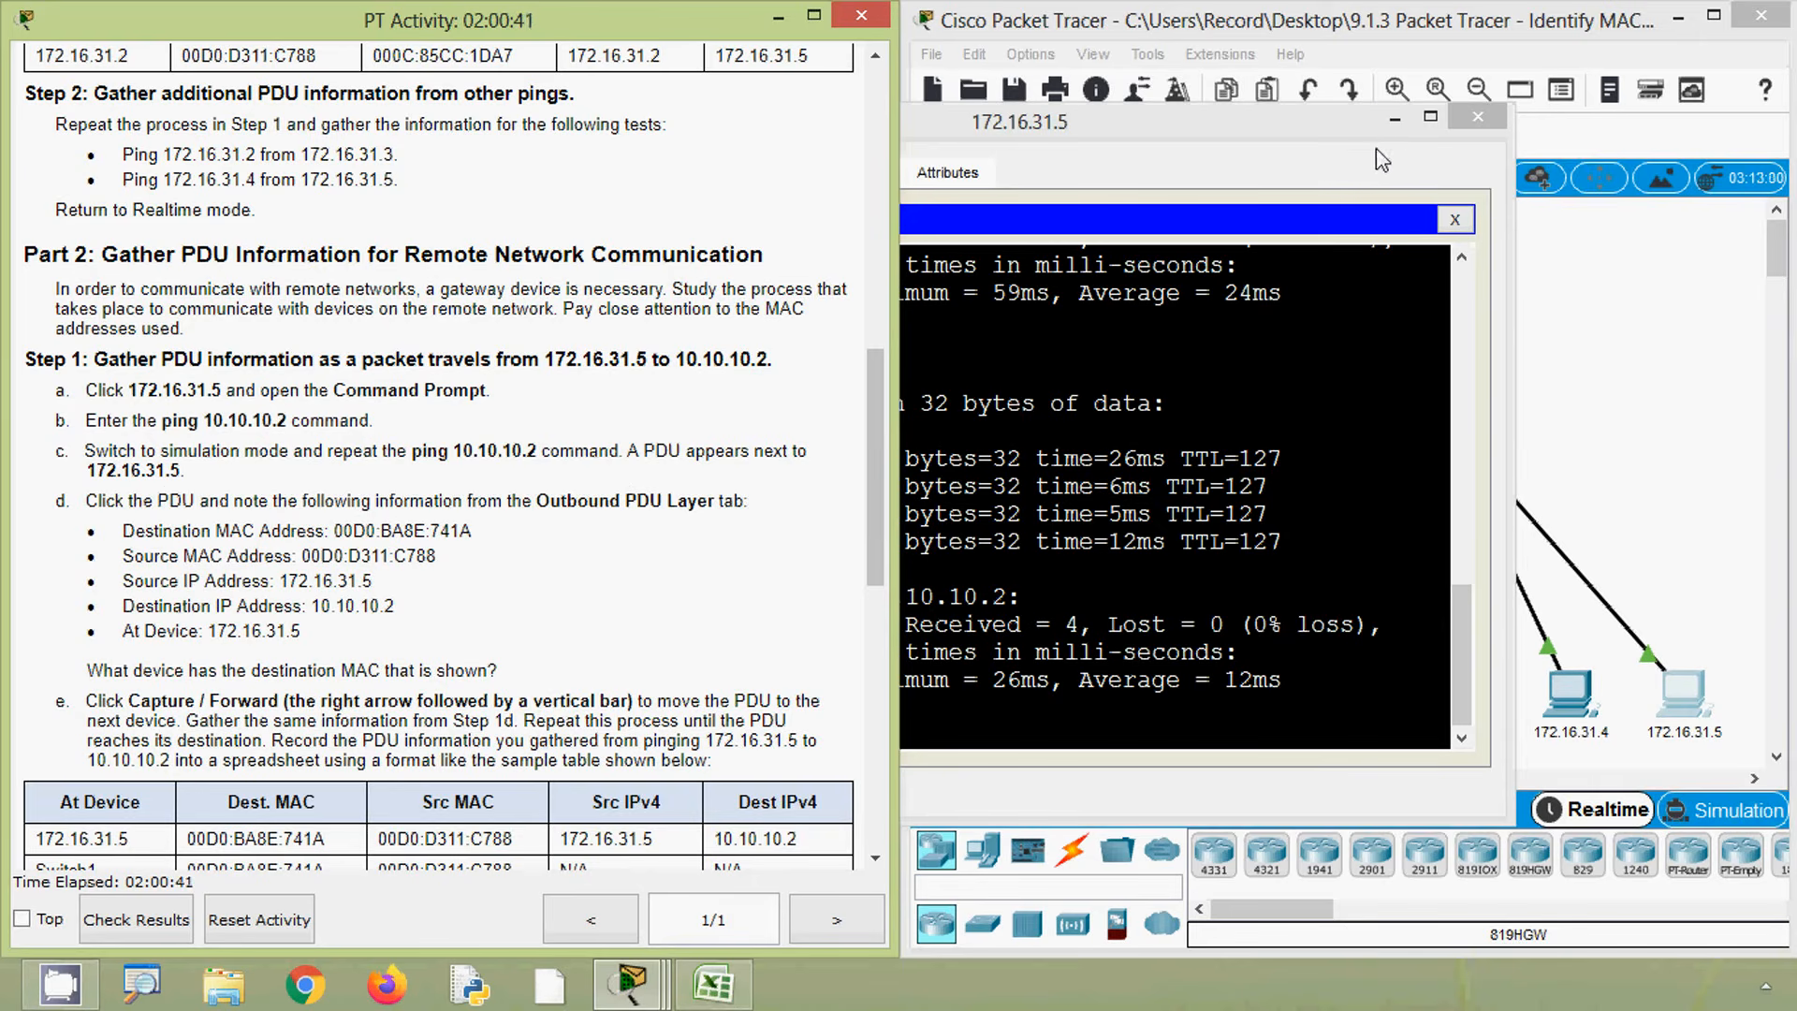
{"action": "left_click", "coordinate": [1702, 817]}
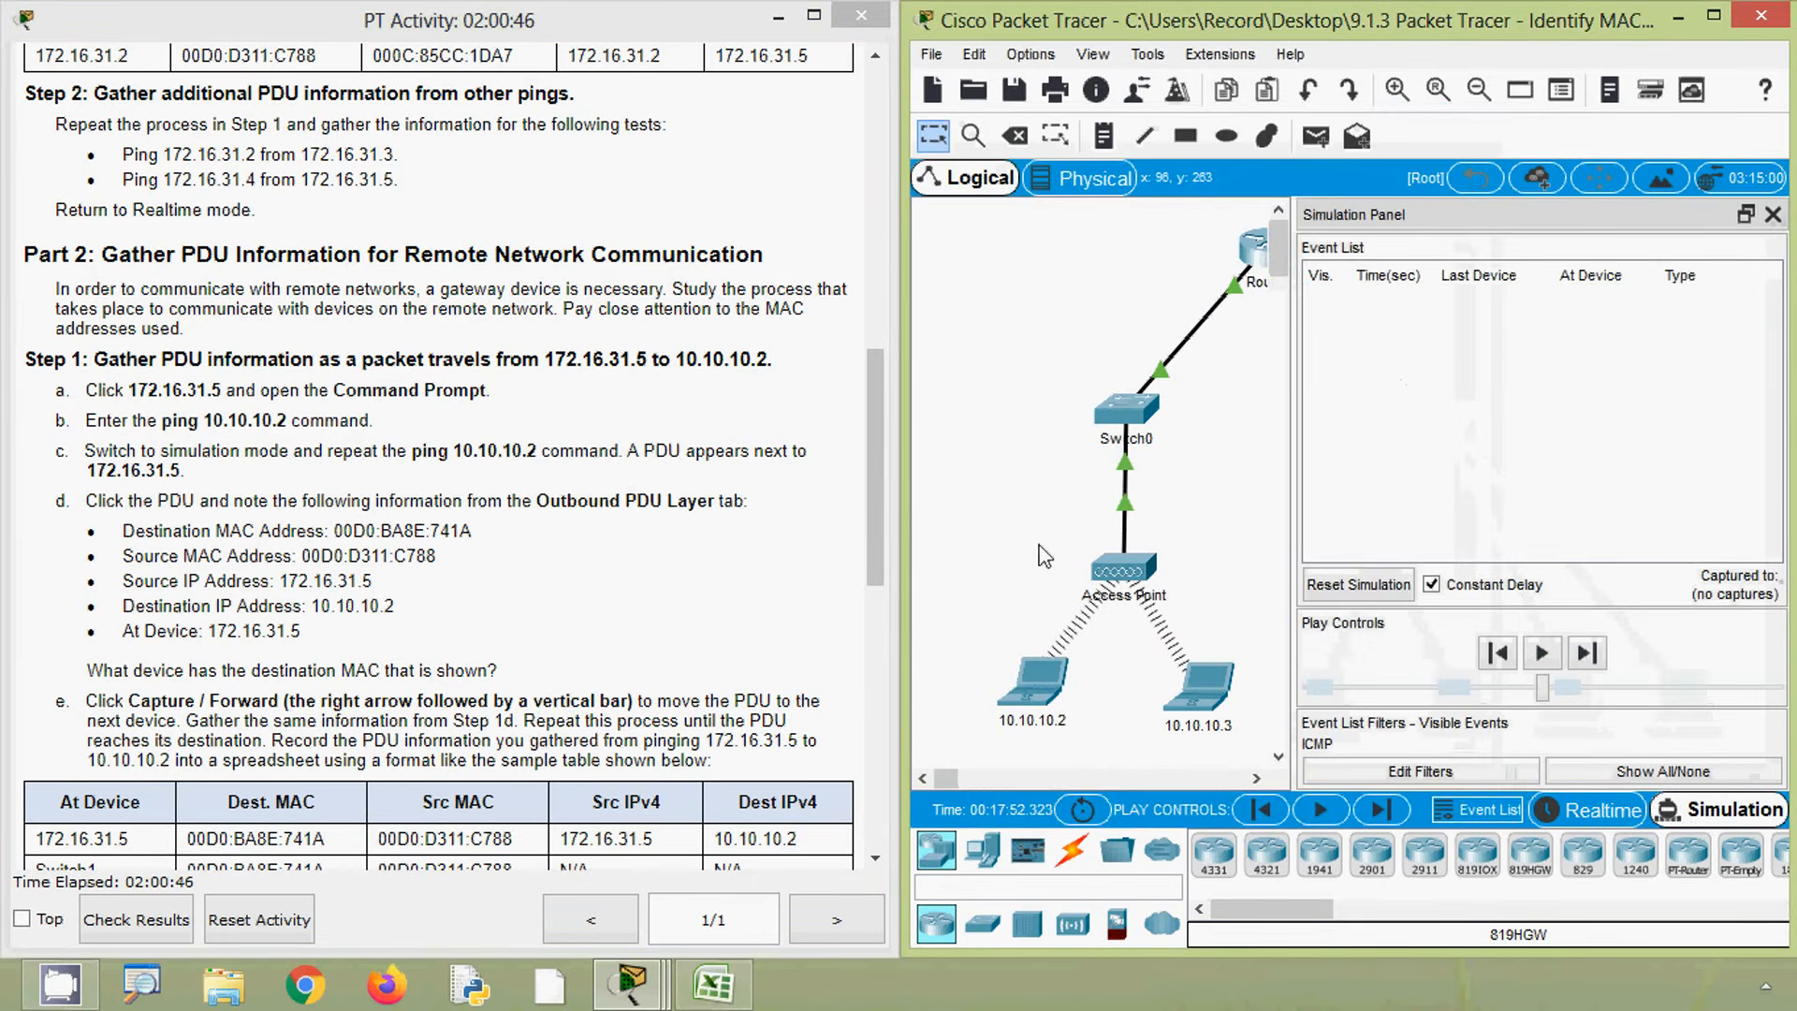
{"action": "left_click_drag", "start_coordinate": [947, 779], "coordinate": [979, 784]}
{"action": "left_click", "coordinate": [1153, 698]}
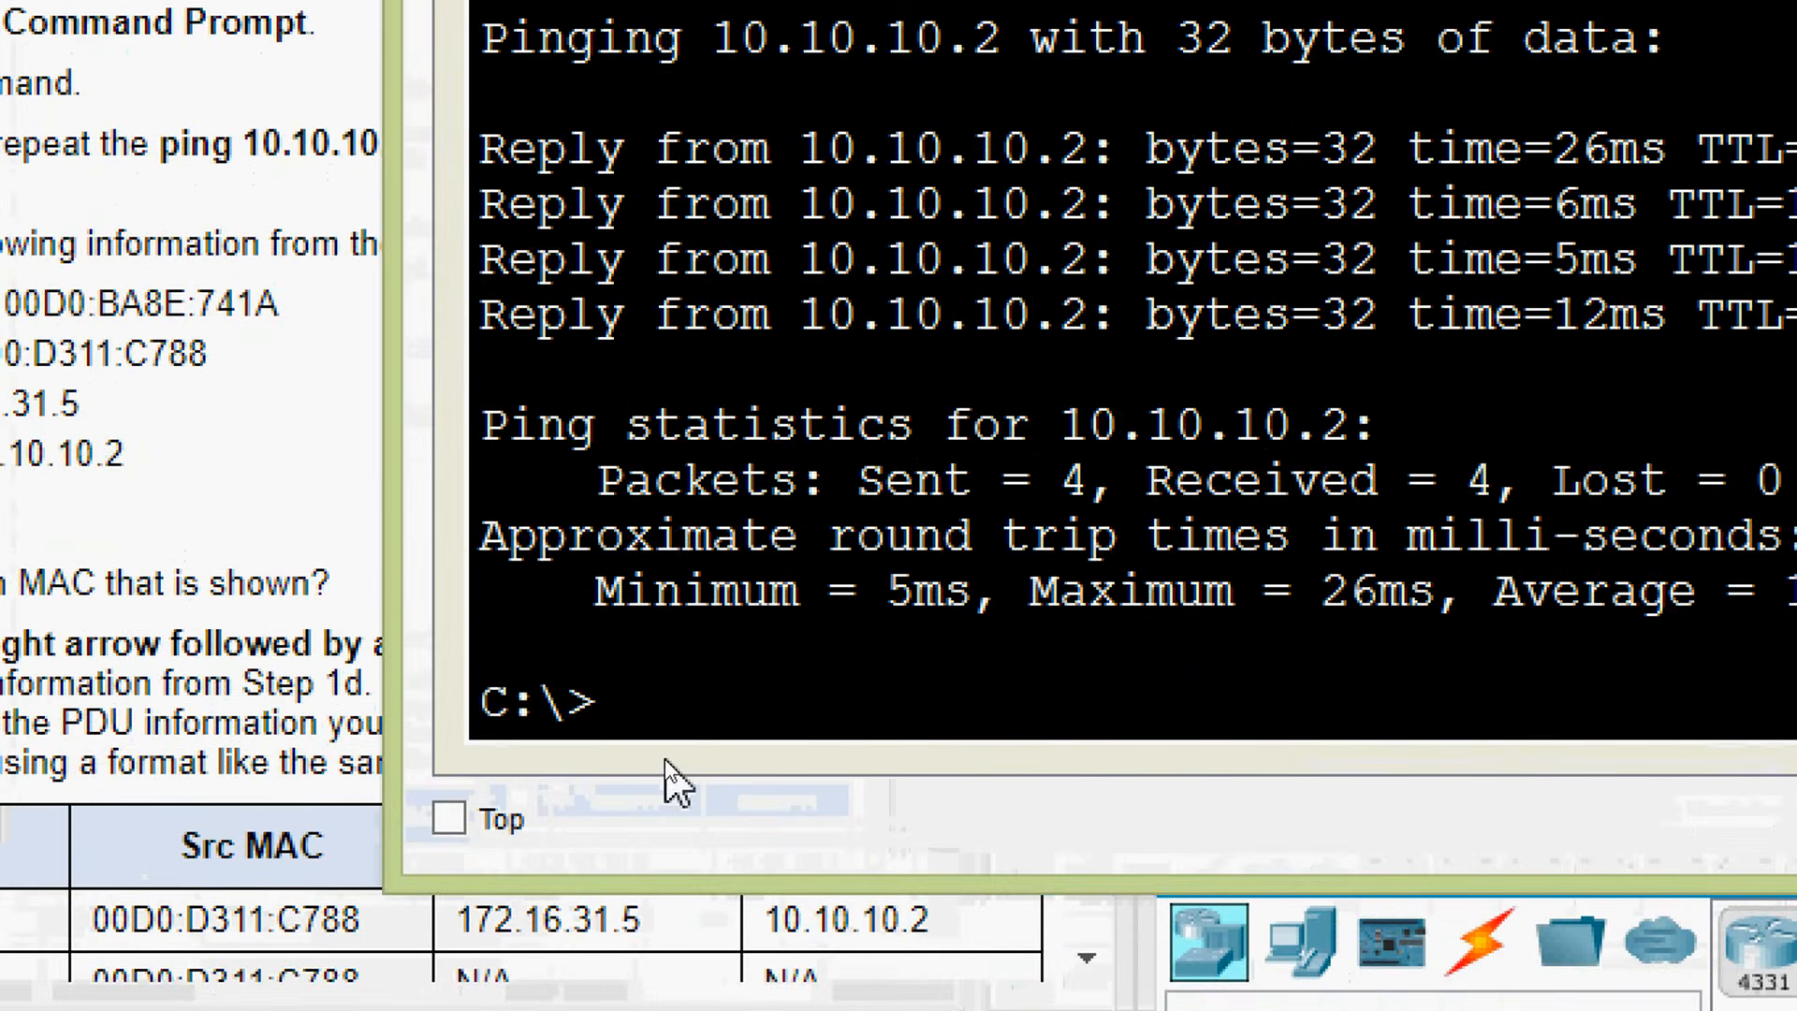
{"action": "type", "text": "ping 10.10.10.2"}
{"action": "key", "text": "Return"}
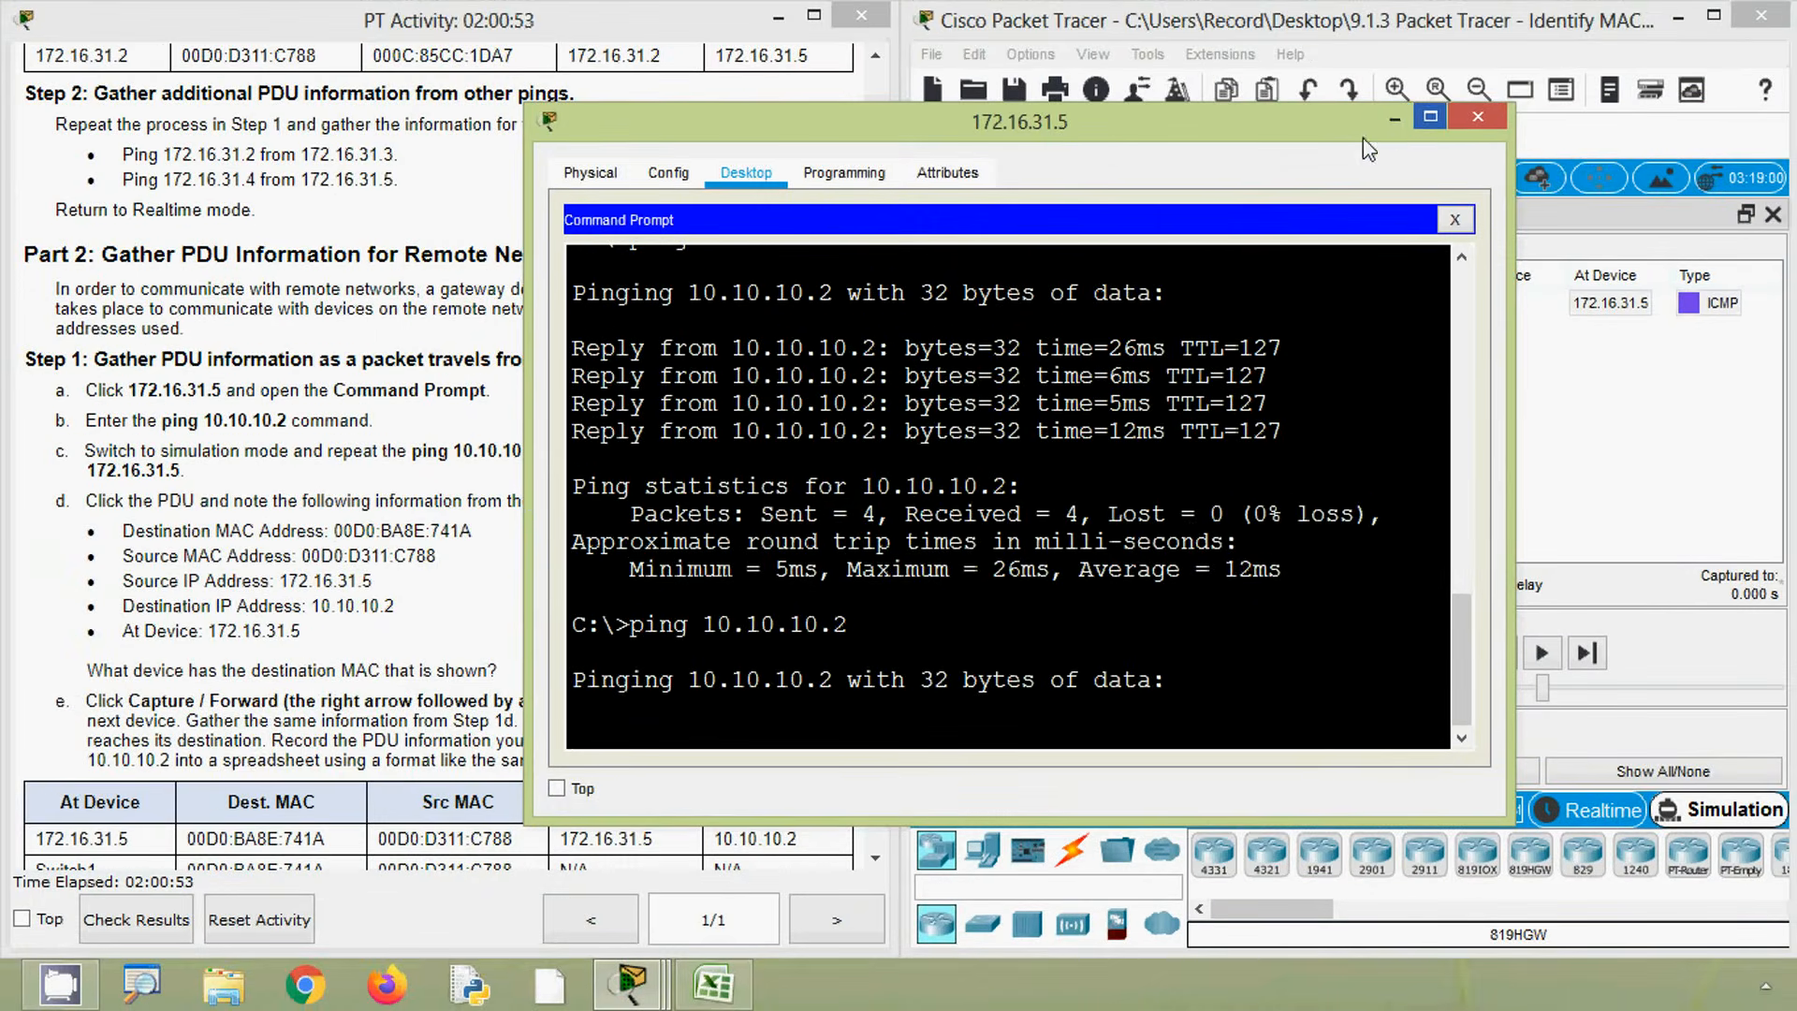
{"action": "left_click", "coordinate": [1395, 120]}
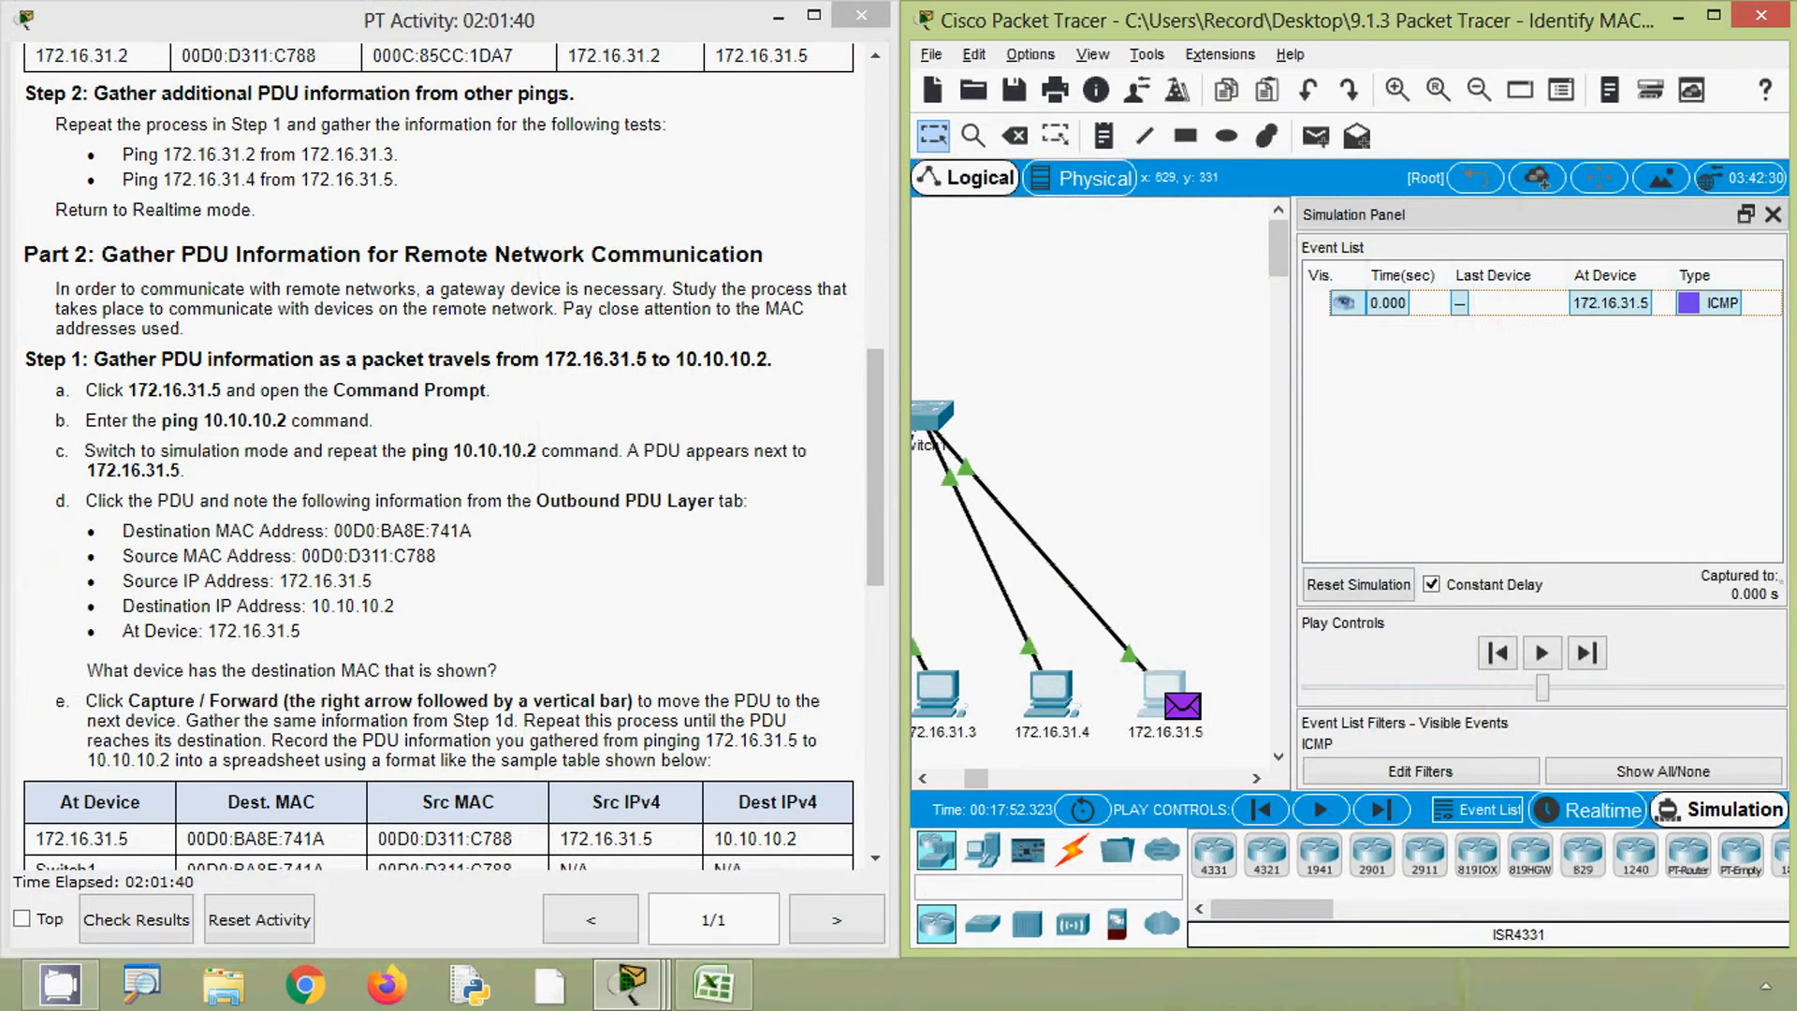
- Scroll the activity instructions to the sample table for the ping from 172.16.31.5 to 10.10.10.2
{"action": "key", "text": "alt"}
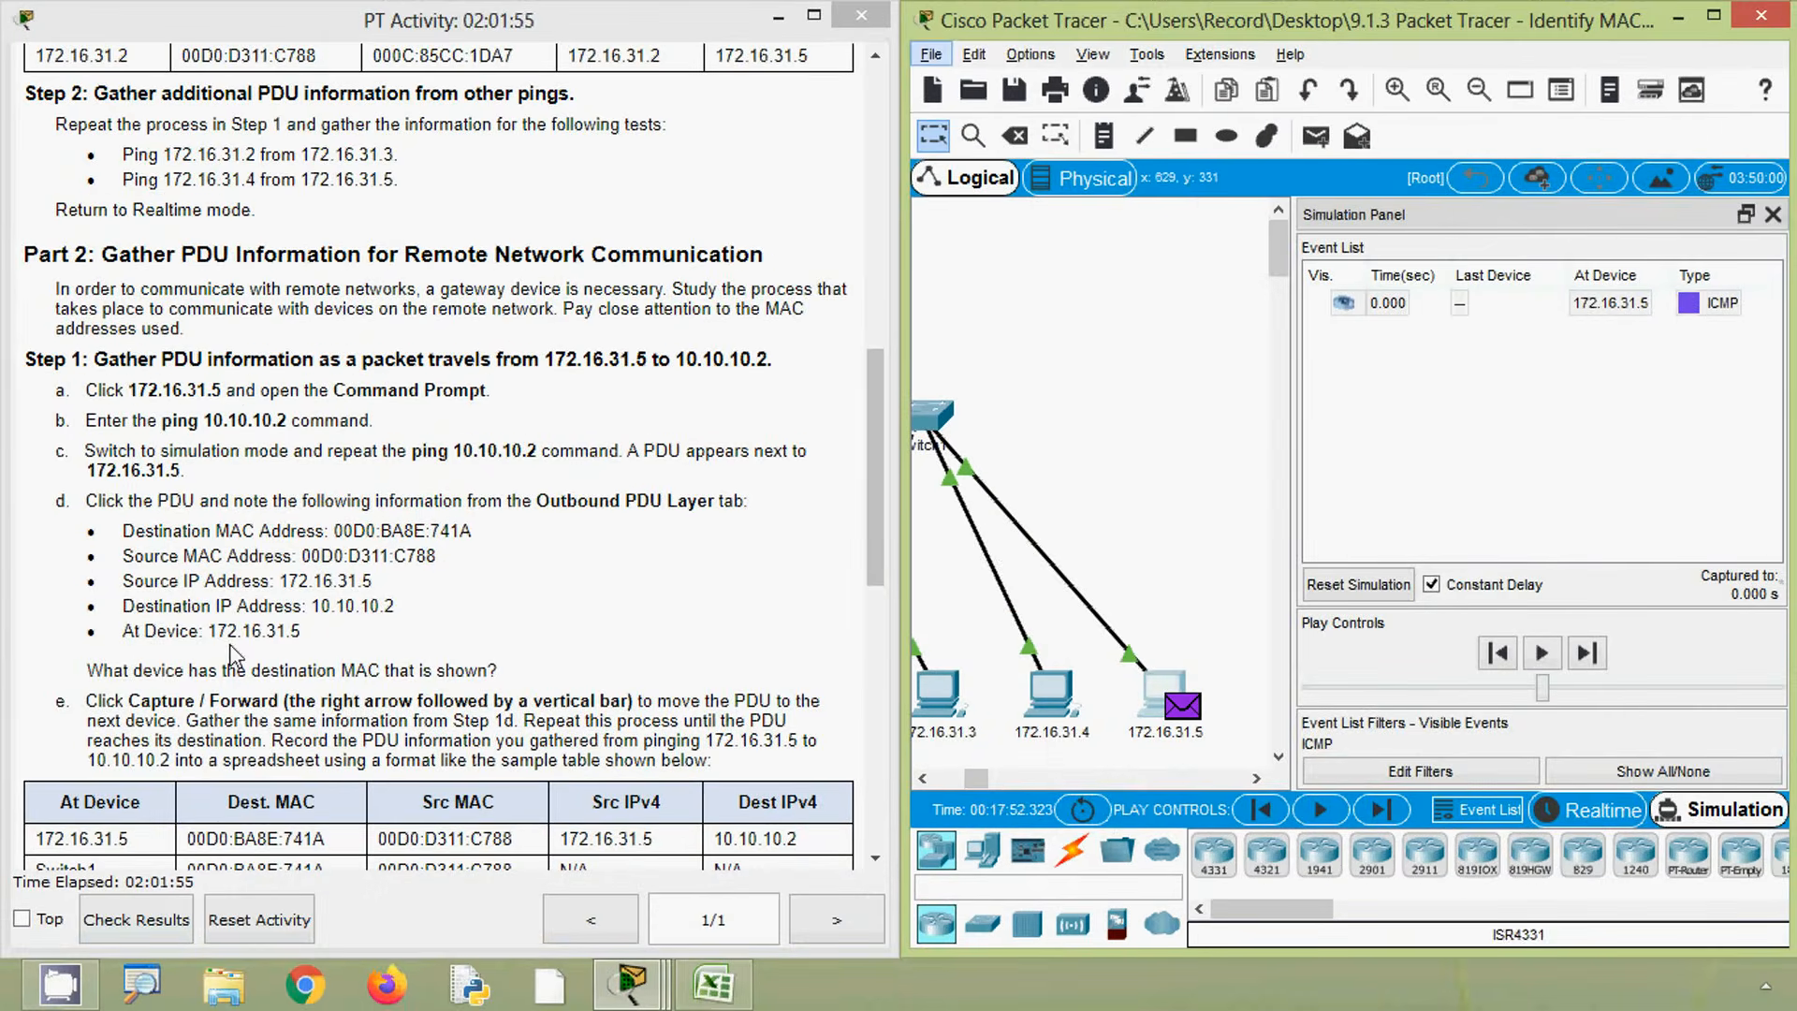
{"action": "left_click", "coordinate": [569, 726]}
{"action": "scroll", "coordinate": [571, 730], "scroll_direction": "down", "scroll_amount": 1}
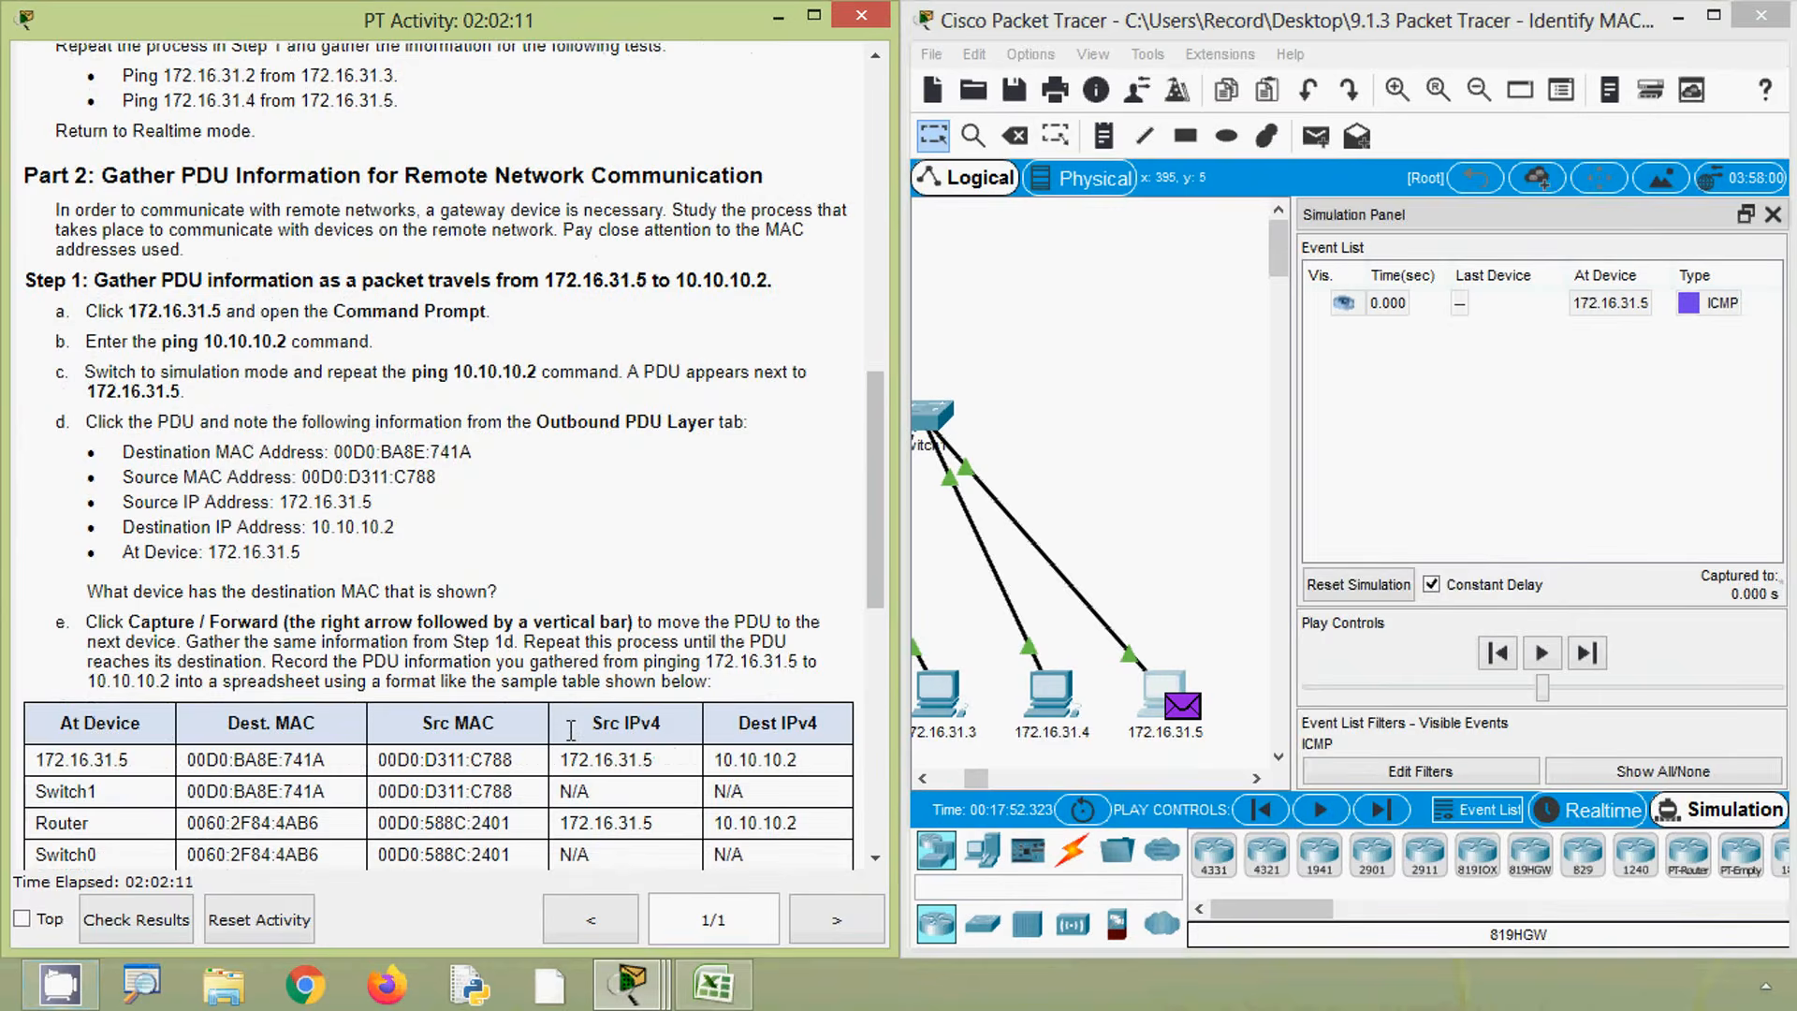
{"action": "scroll", "coordinate": [552, 739], "scroll_direction": "down", "scroll_amount": 2}
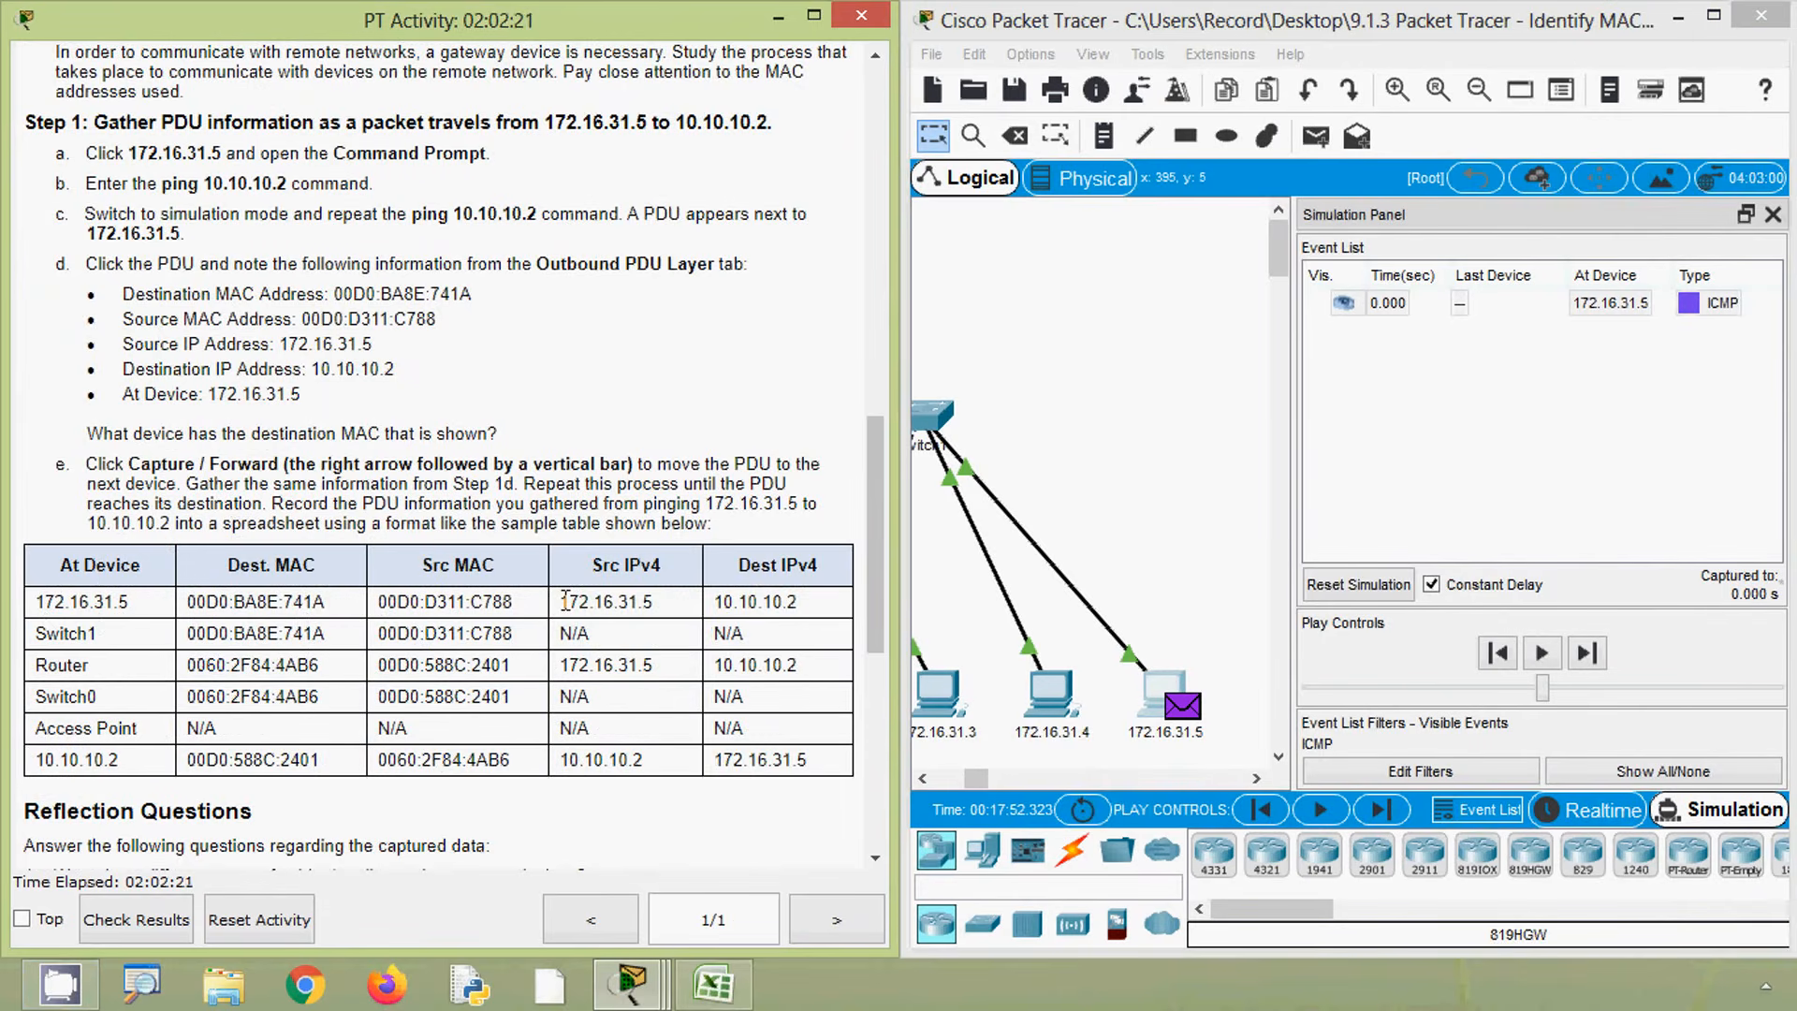
{"action": "left_click_drag", "start_coordinate": [563, 601], "coordinate": [800, 613]}
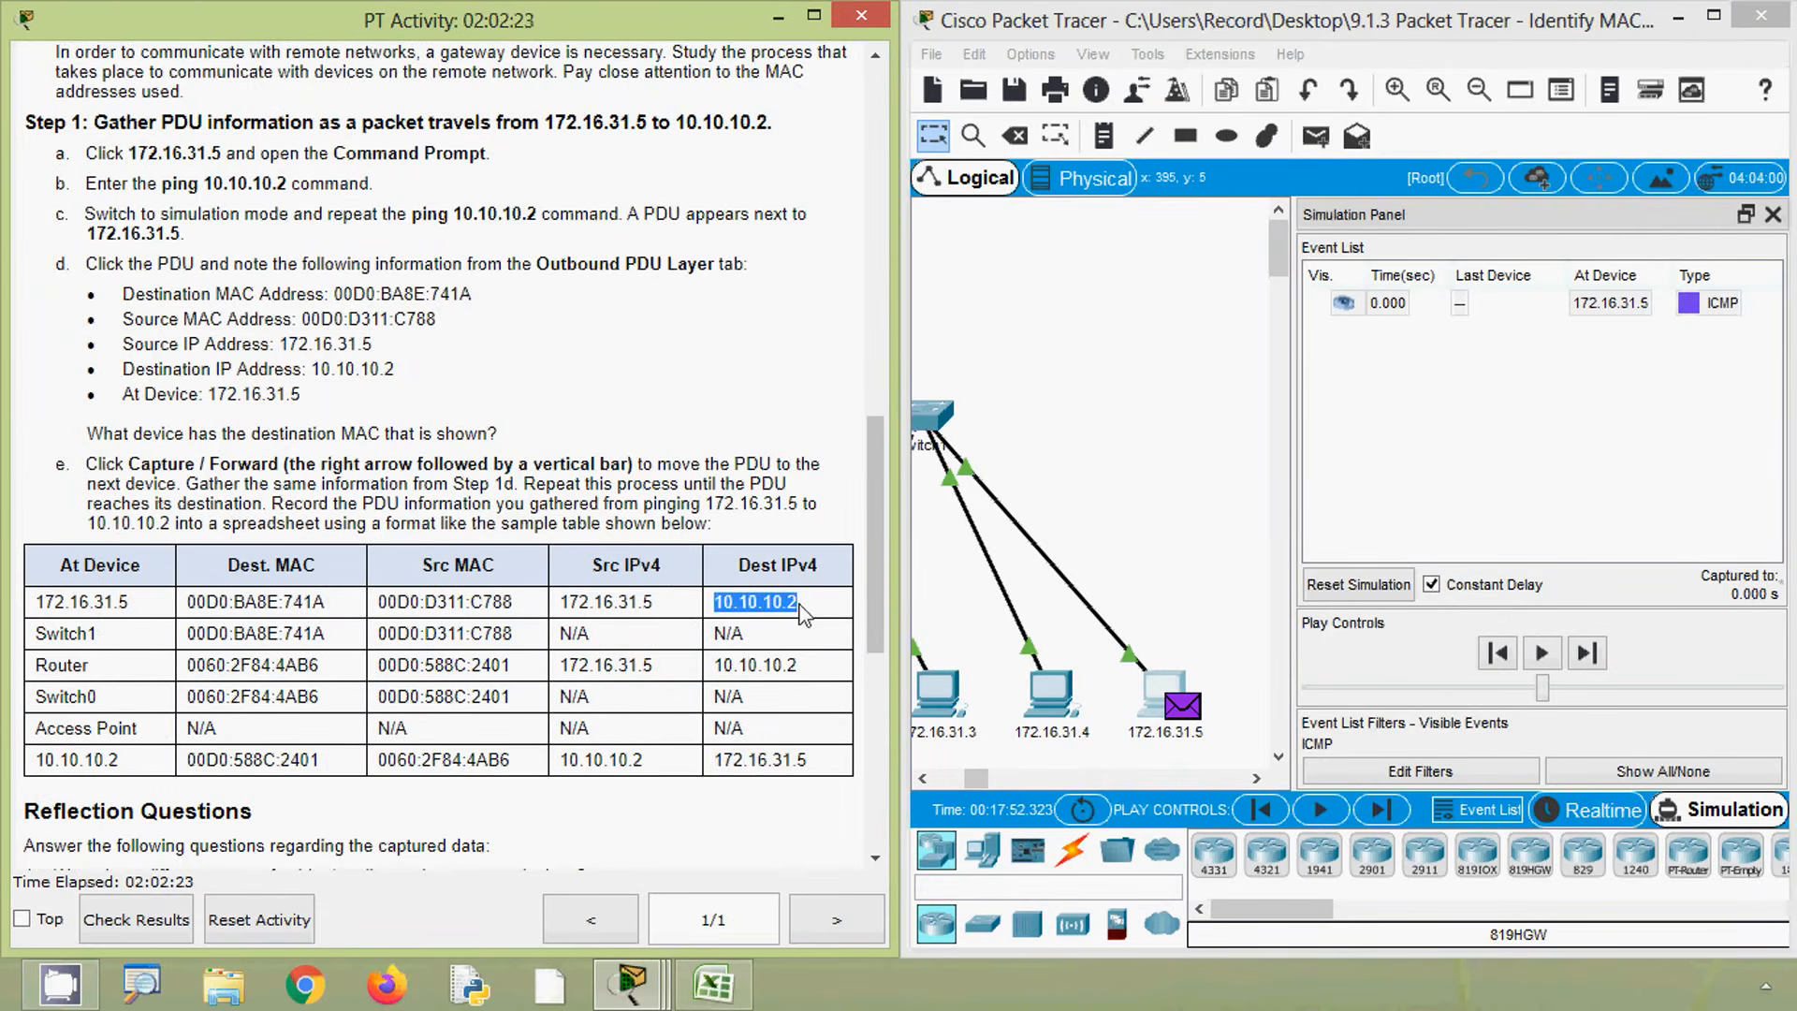
{"action": "left_click", "coordinate": [496, 456]}
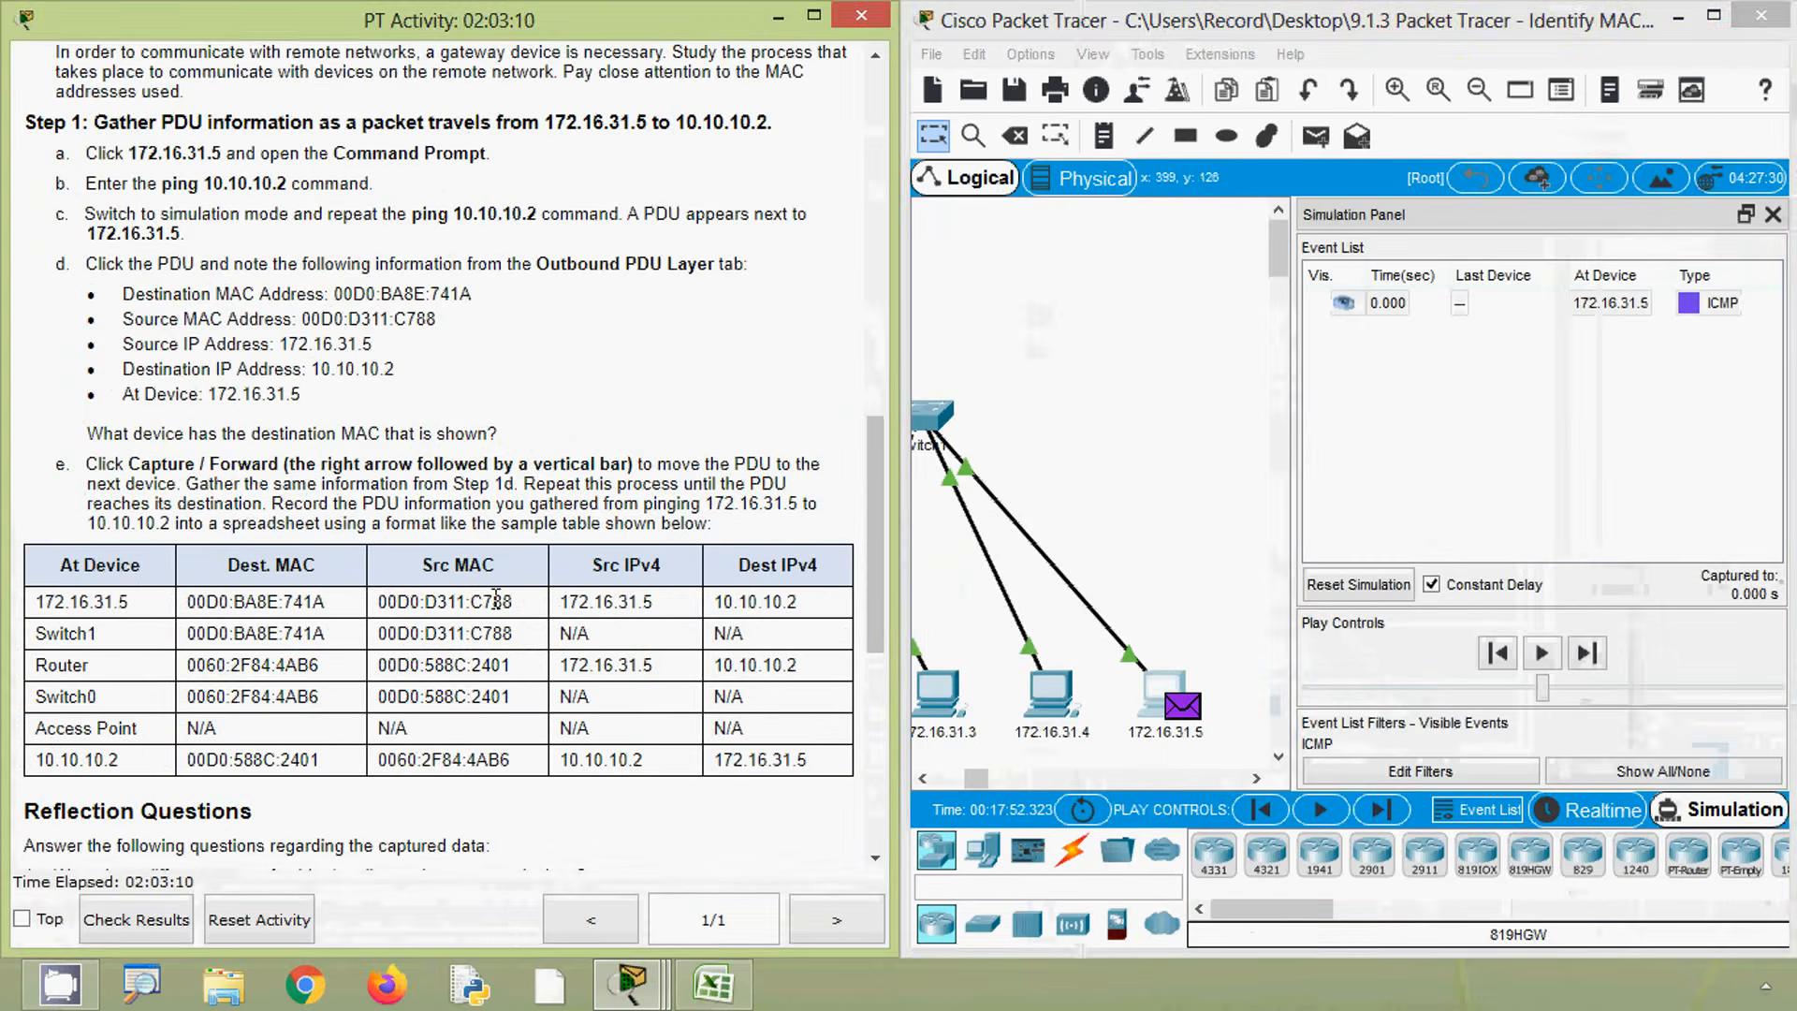
- Open the PDU at 172.16.31.5 and examine its outbound PDU details, selecting the destination MAC address
{"action": "left_click", "coordinate": [1183, 708]}
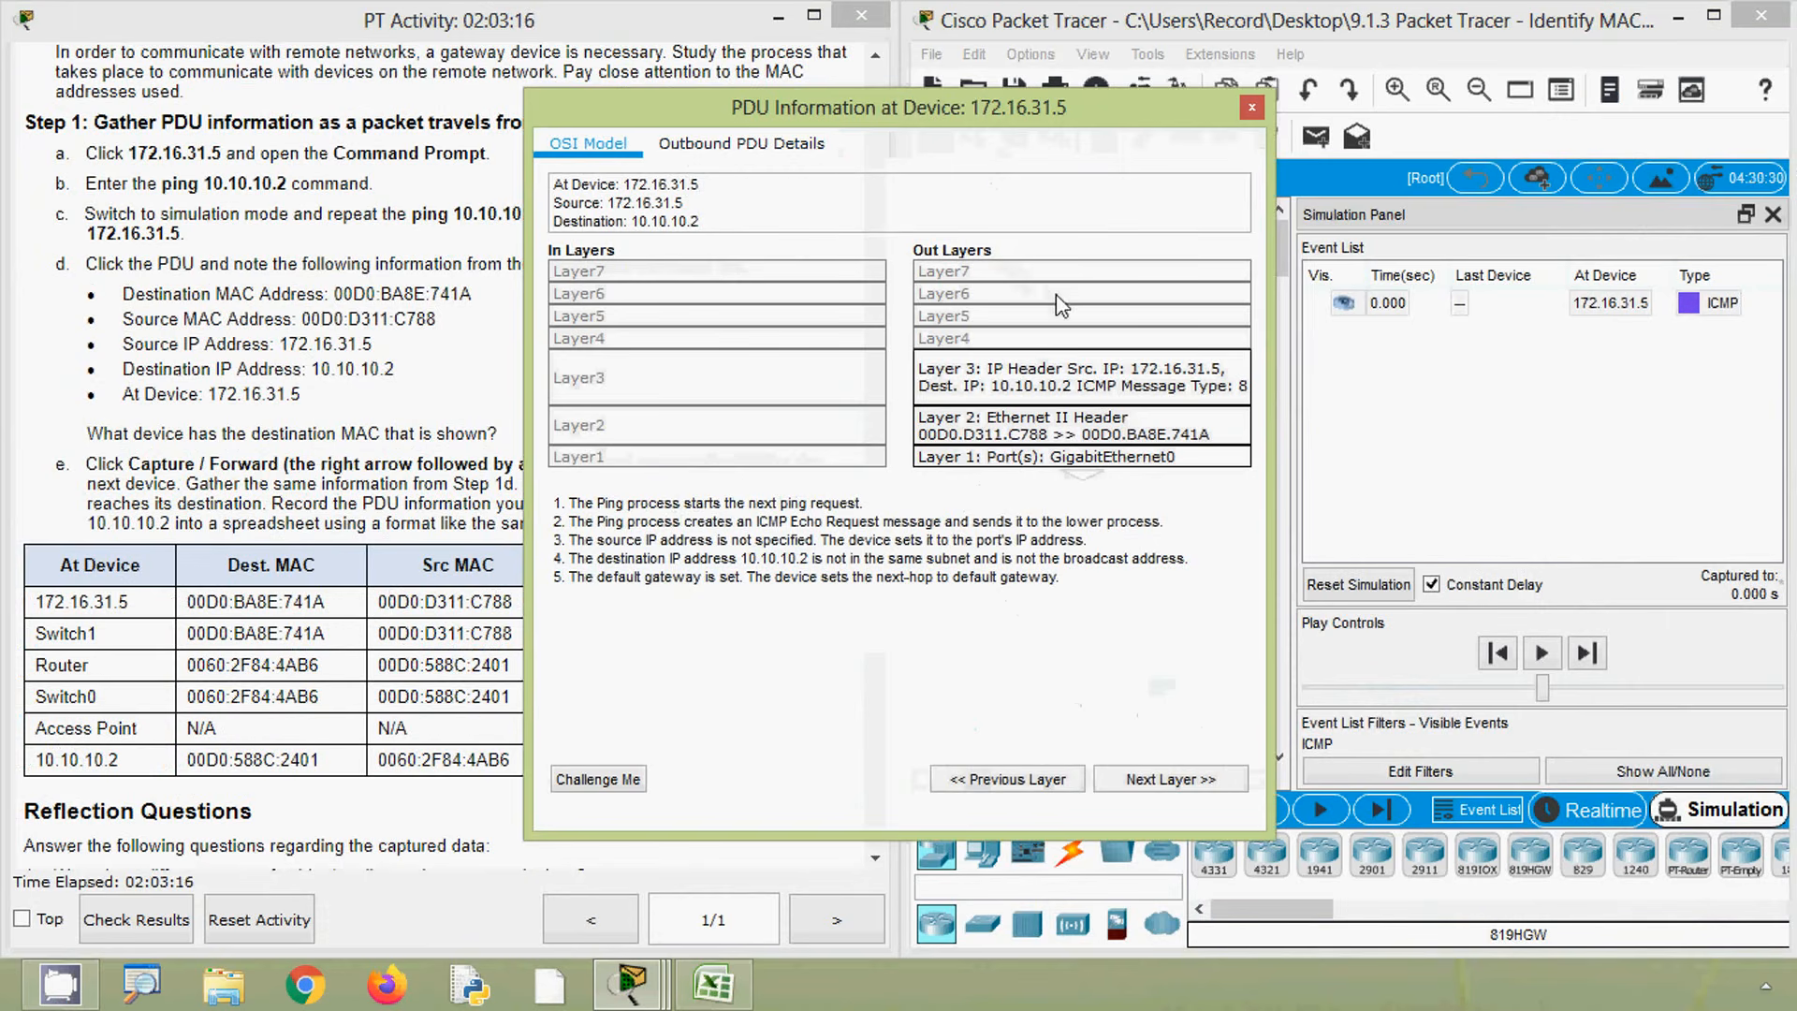
{"action": "left_click_drag", "start_coordinate": [936, 113], "coordinate": [1104, 111]}
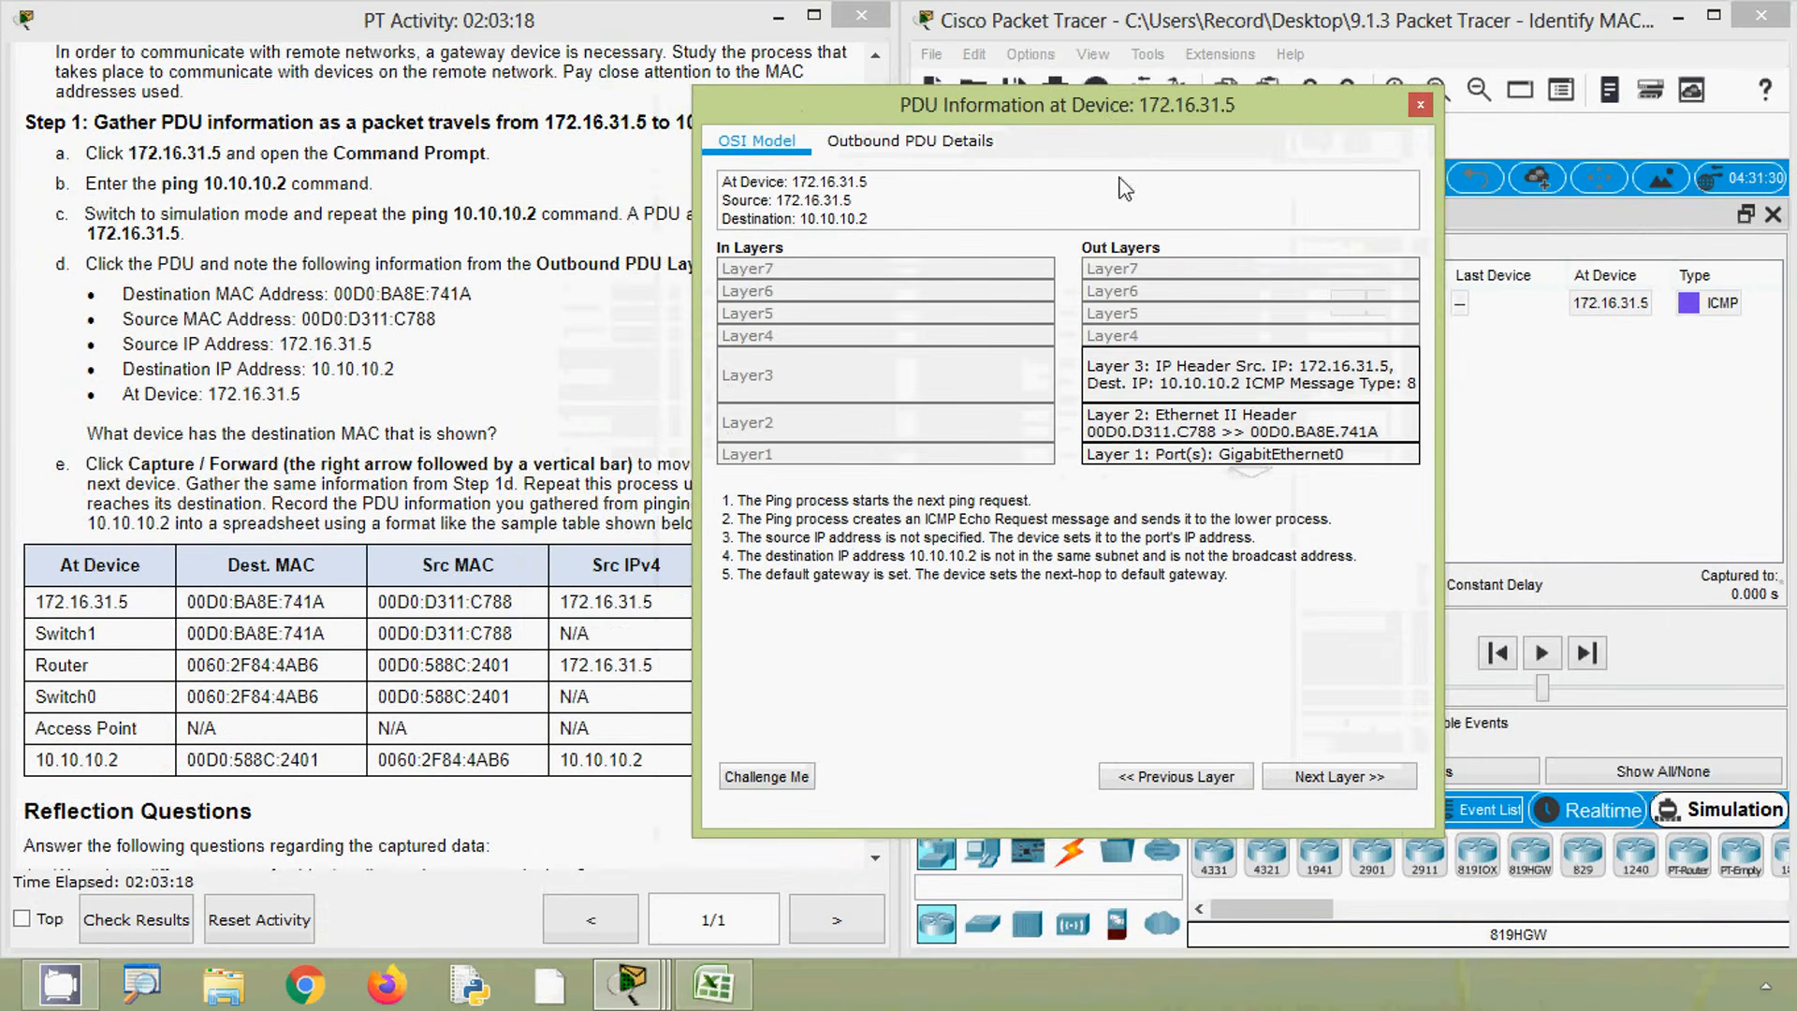
{"action": "left_click", "coordinate": [911, 145]}
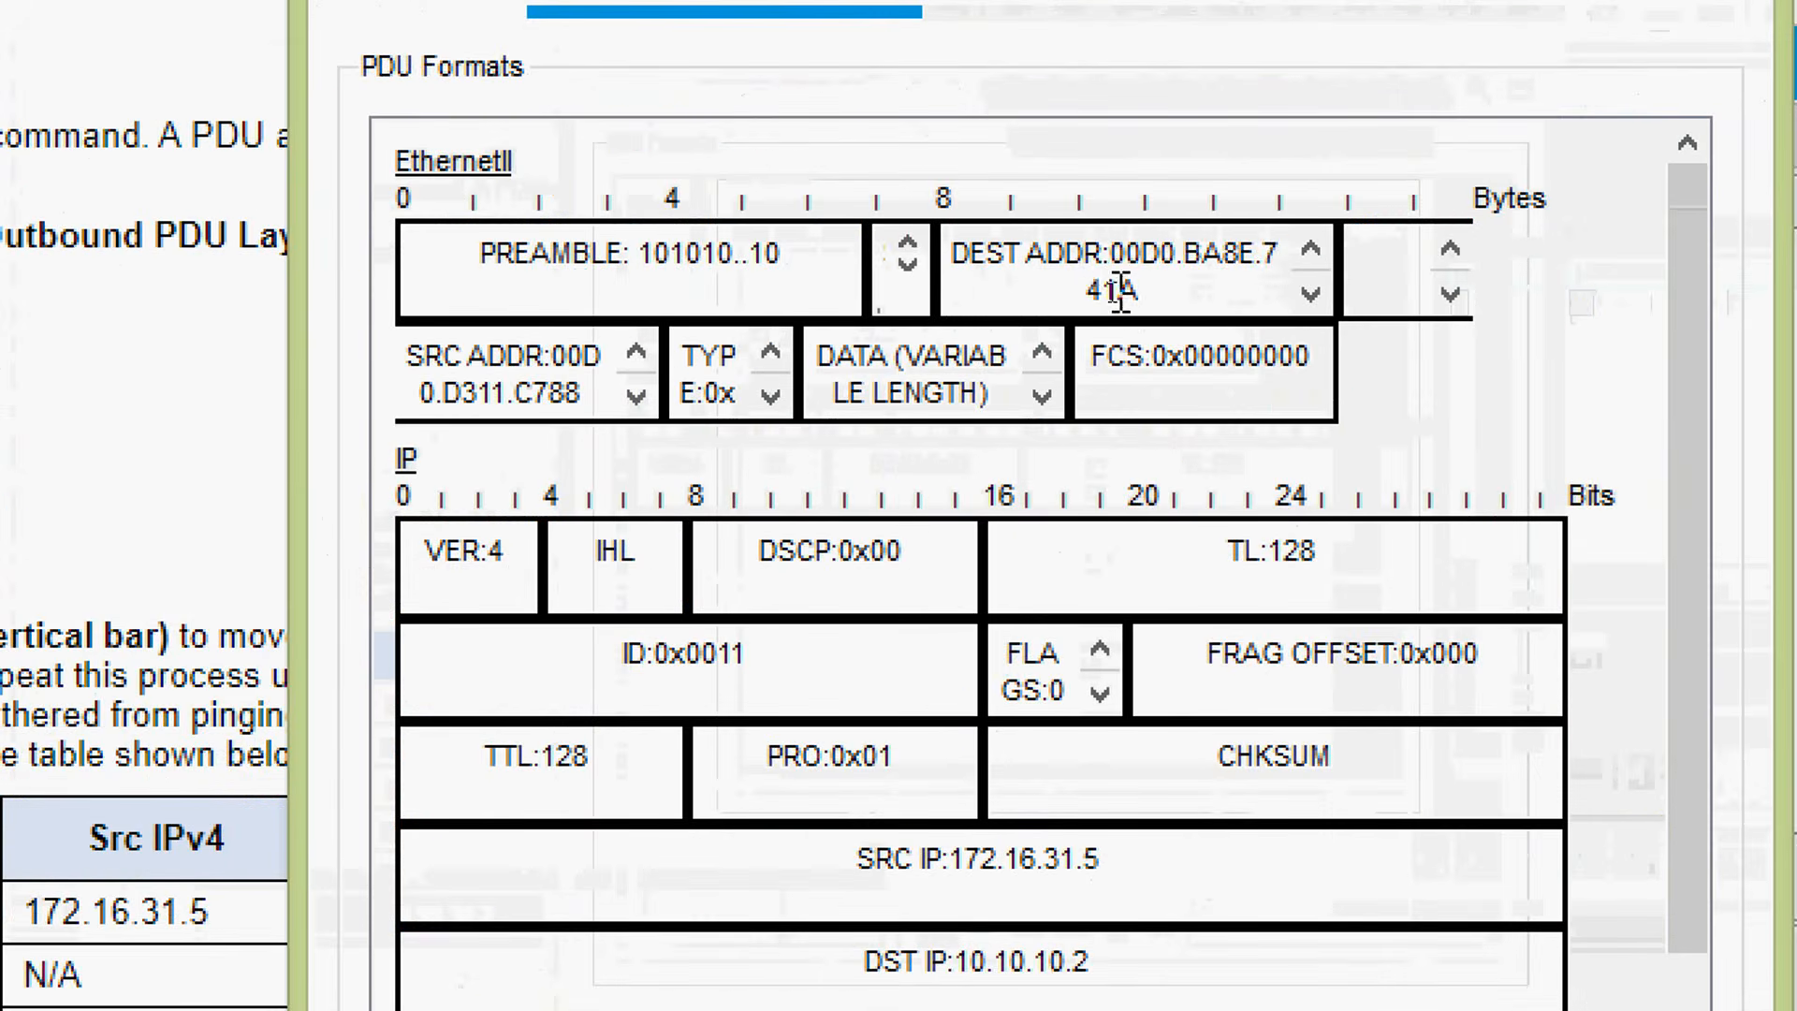
{"action": "left_click_drag", "start_coordinate": [1108, 251], "coordinate": [1149, 296]}
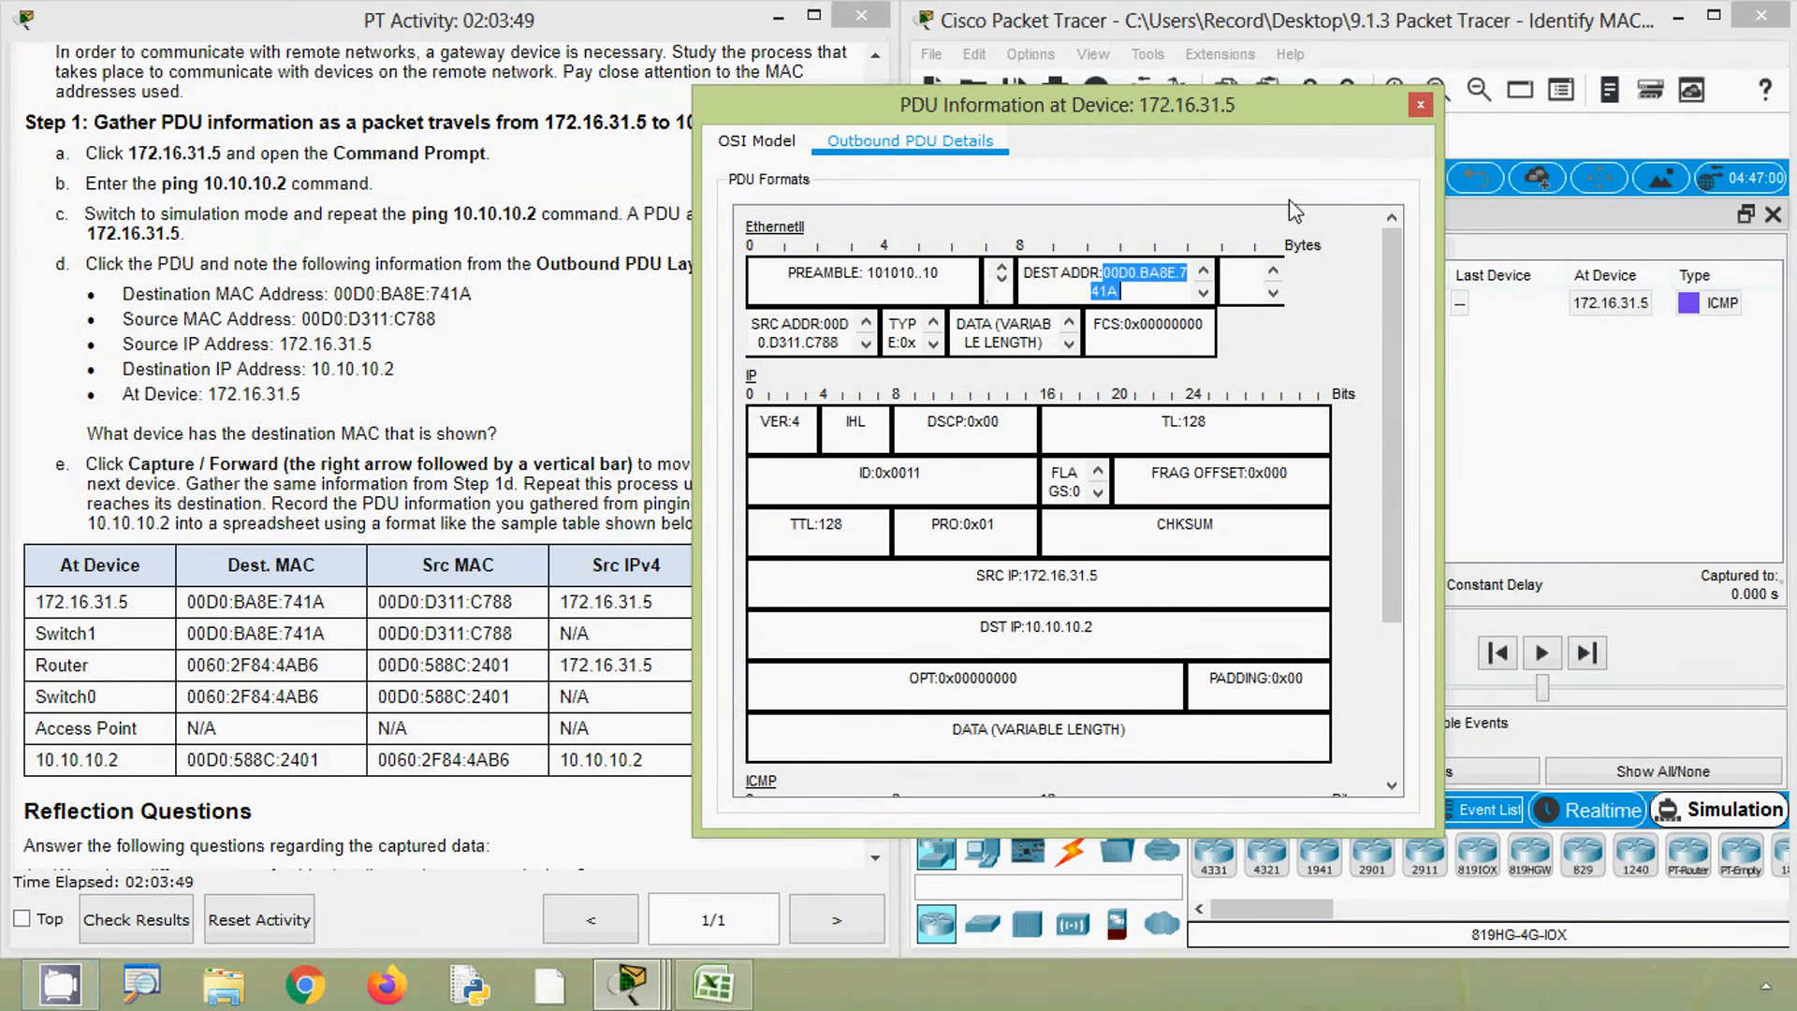
{"action": "left_click_drag", "start_coordinate": [1255, 112], "coordinate": [603, 113]}
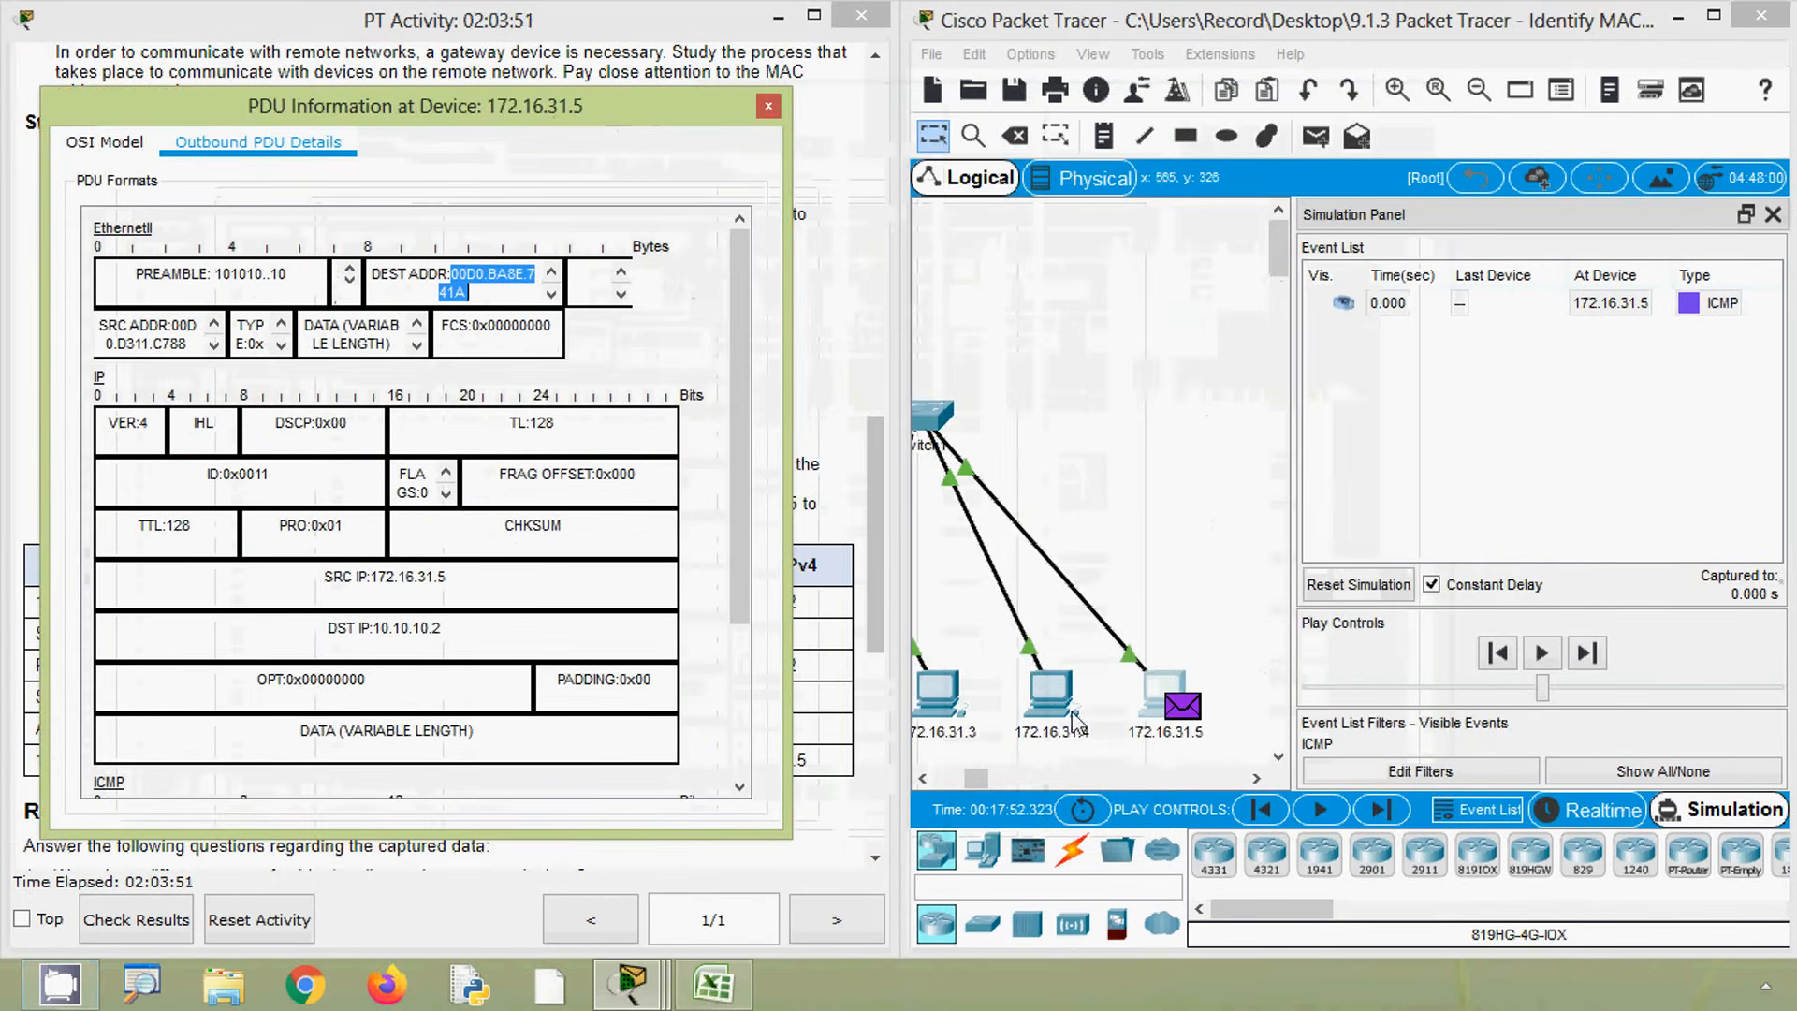
{"action": "left_click_drag", "start_coordinate": [974, 778], "coordinate": [956, 784]}
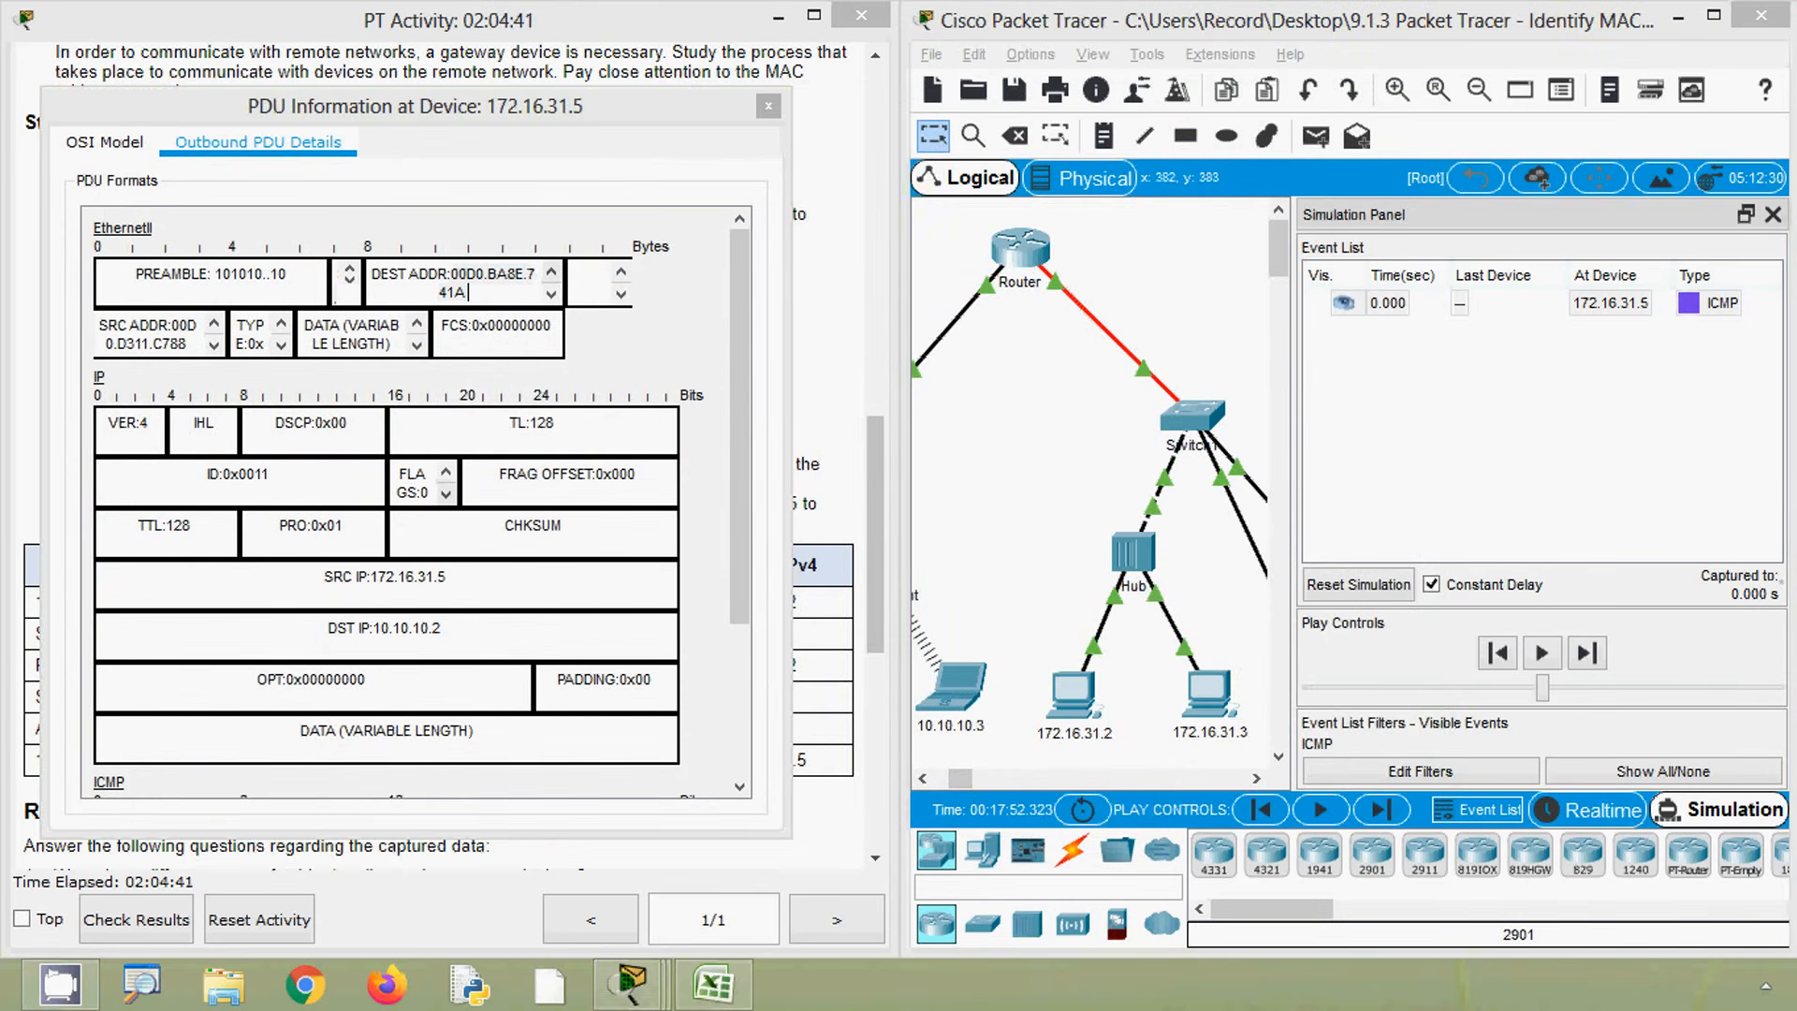
{"action": "left_click_drag", "start_coordinate": [501, 106], "coordinate": [1376, 89]}
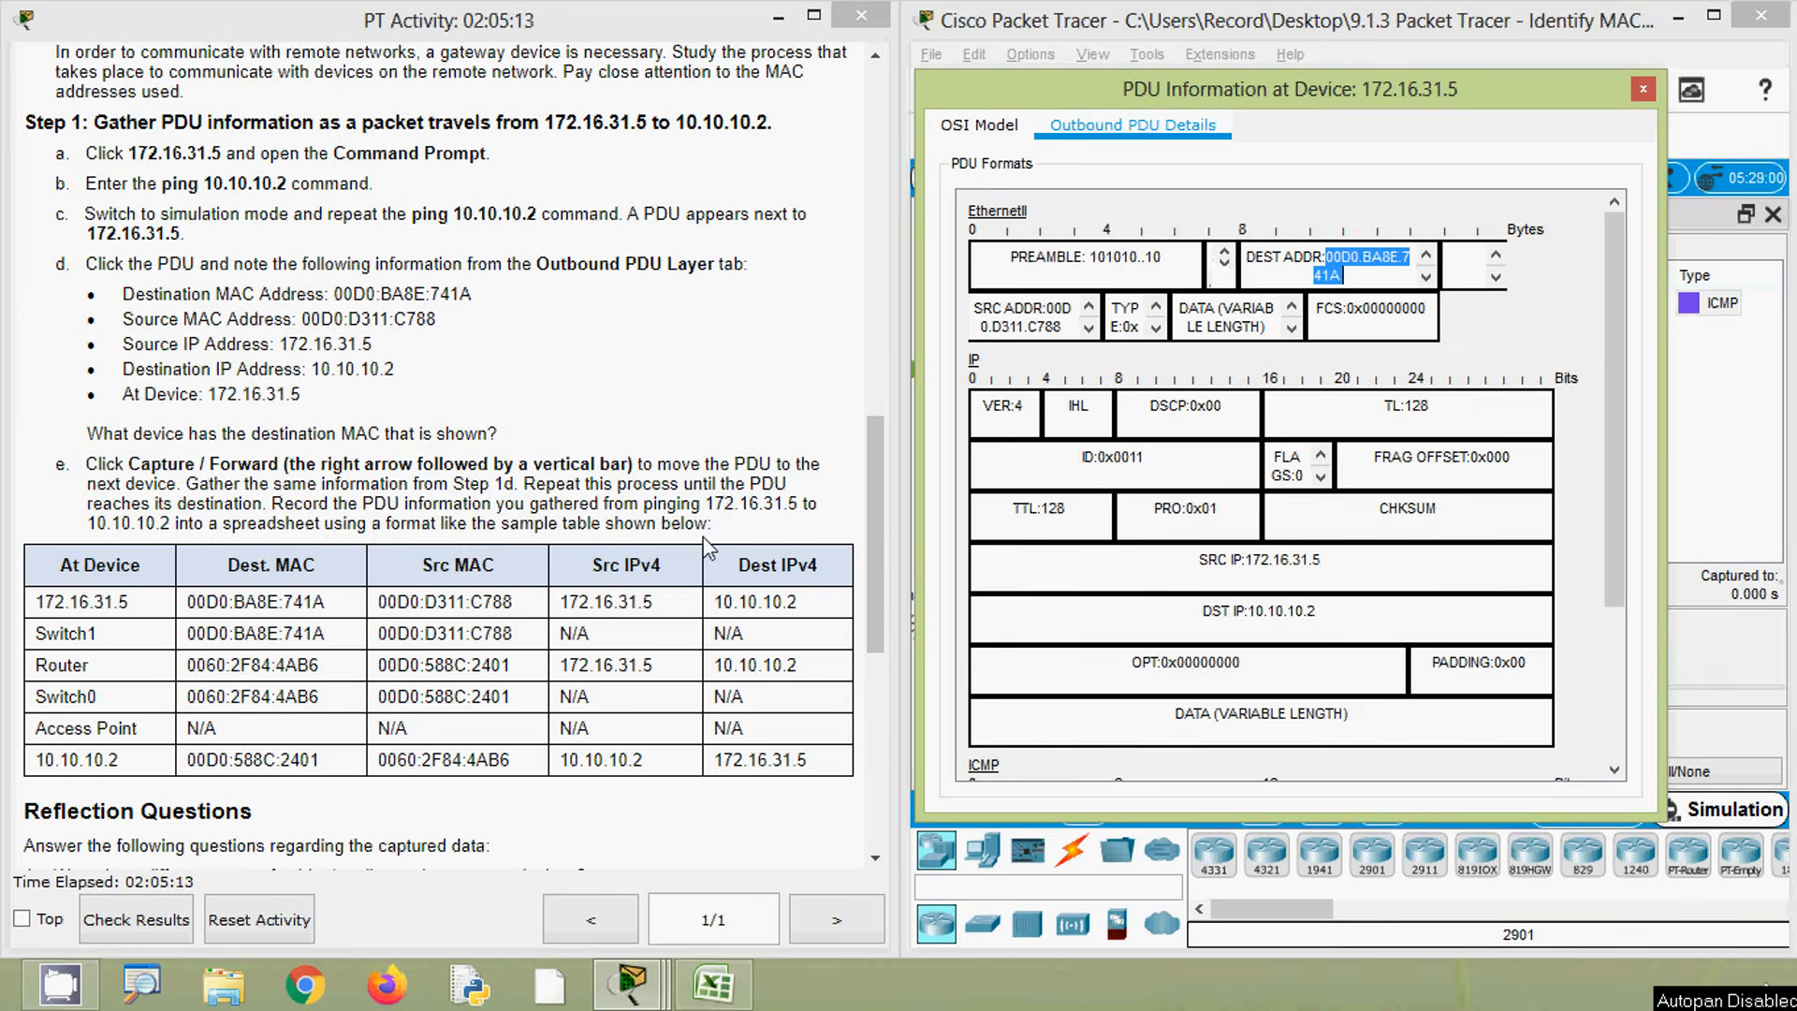
- Switch to the spreadsheet and paste into cell A19 of the ping 10.10.10.2 table
{"action": "key", "text": "alt+Tab"}
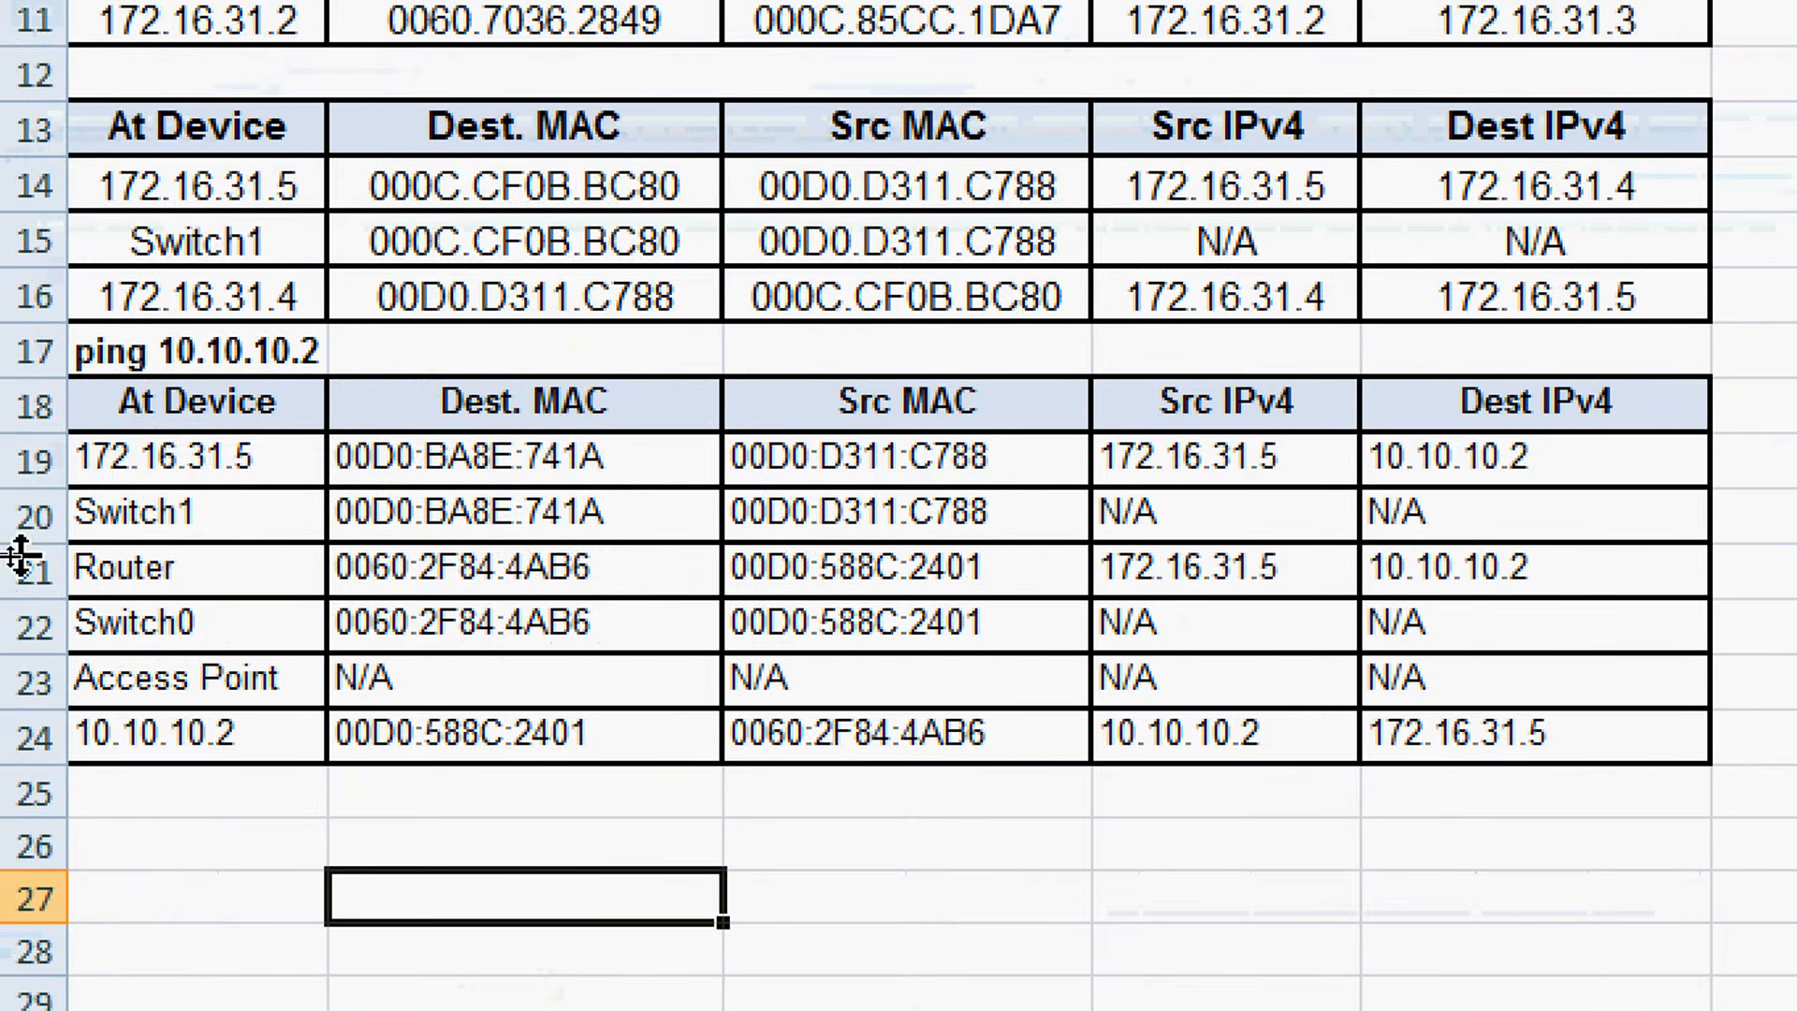
{"action": "left_click", "coordinate": [112, 468]}
{"action": "type", "text": "172.16.31.5"}
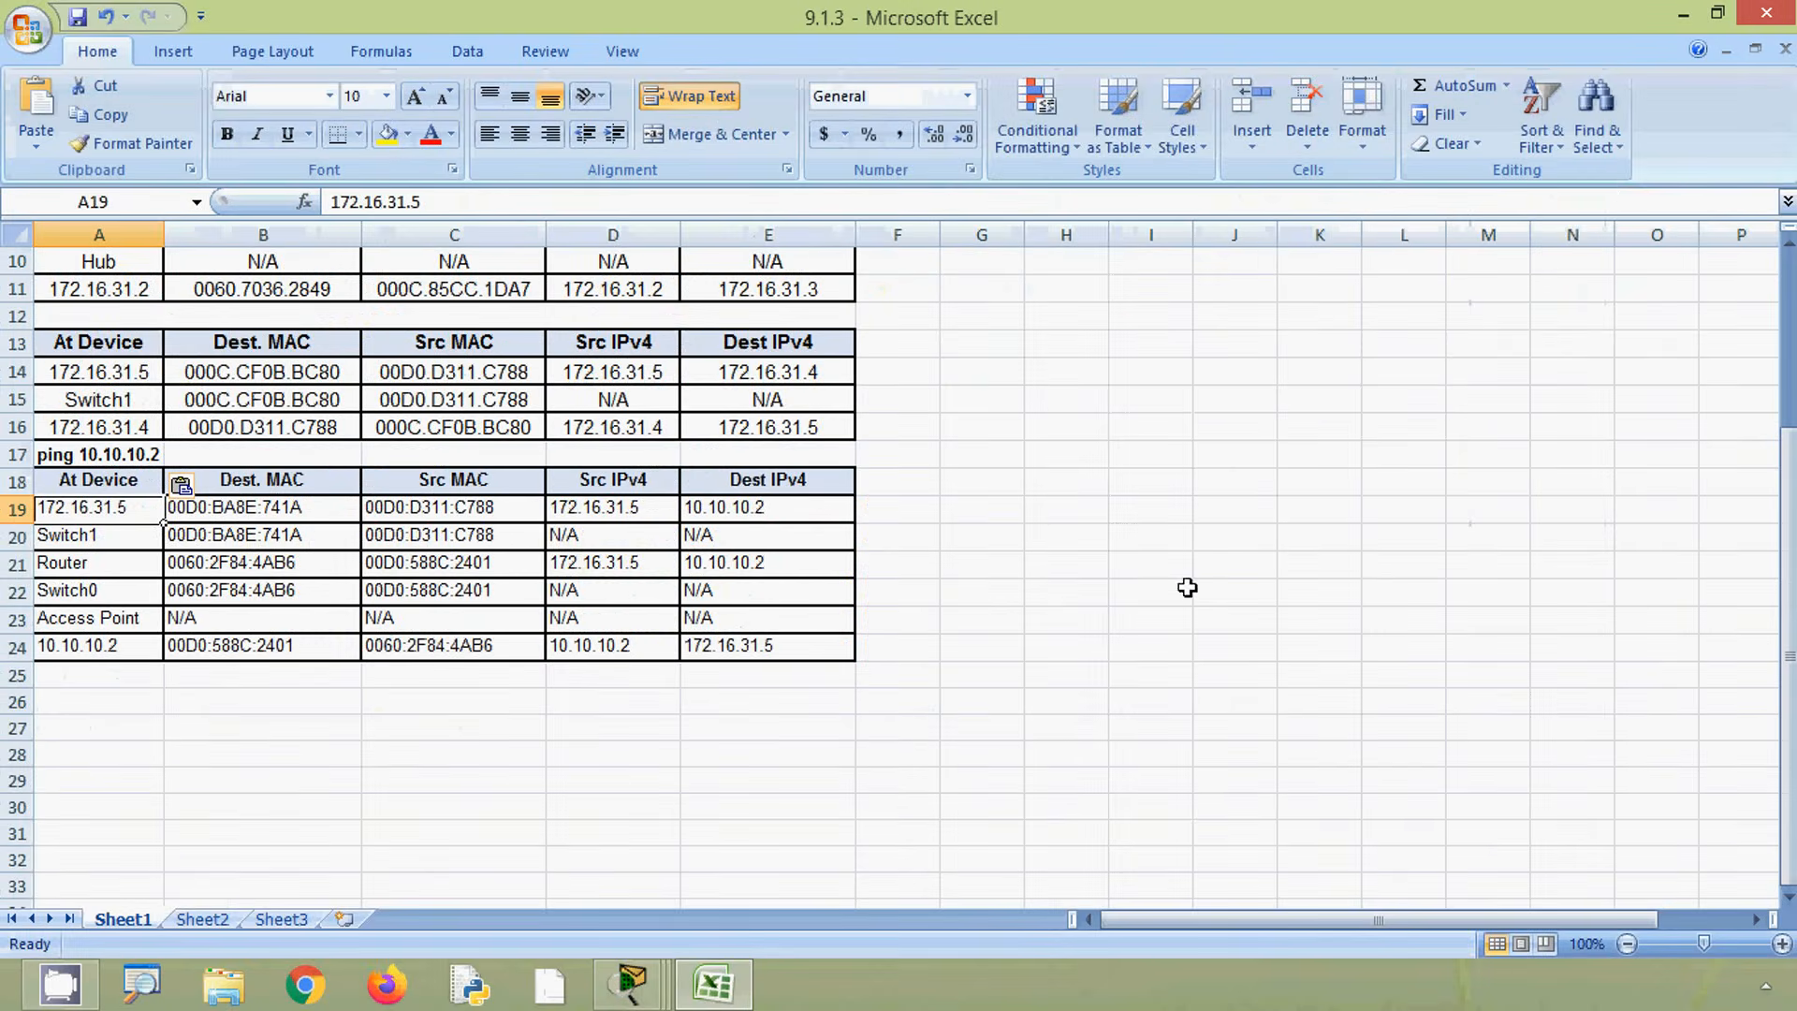
- Restore the spreadsheet window, place it beside Packet Tracer, and select cell B19
{"action": "left_click", "coordinate": [1682, 14]}
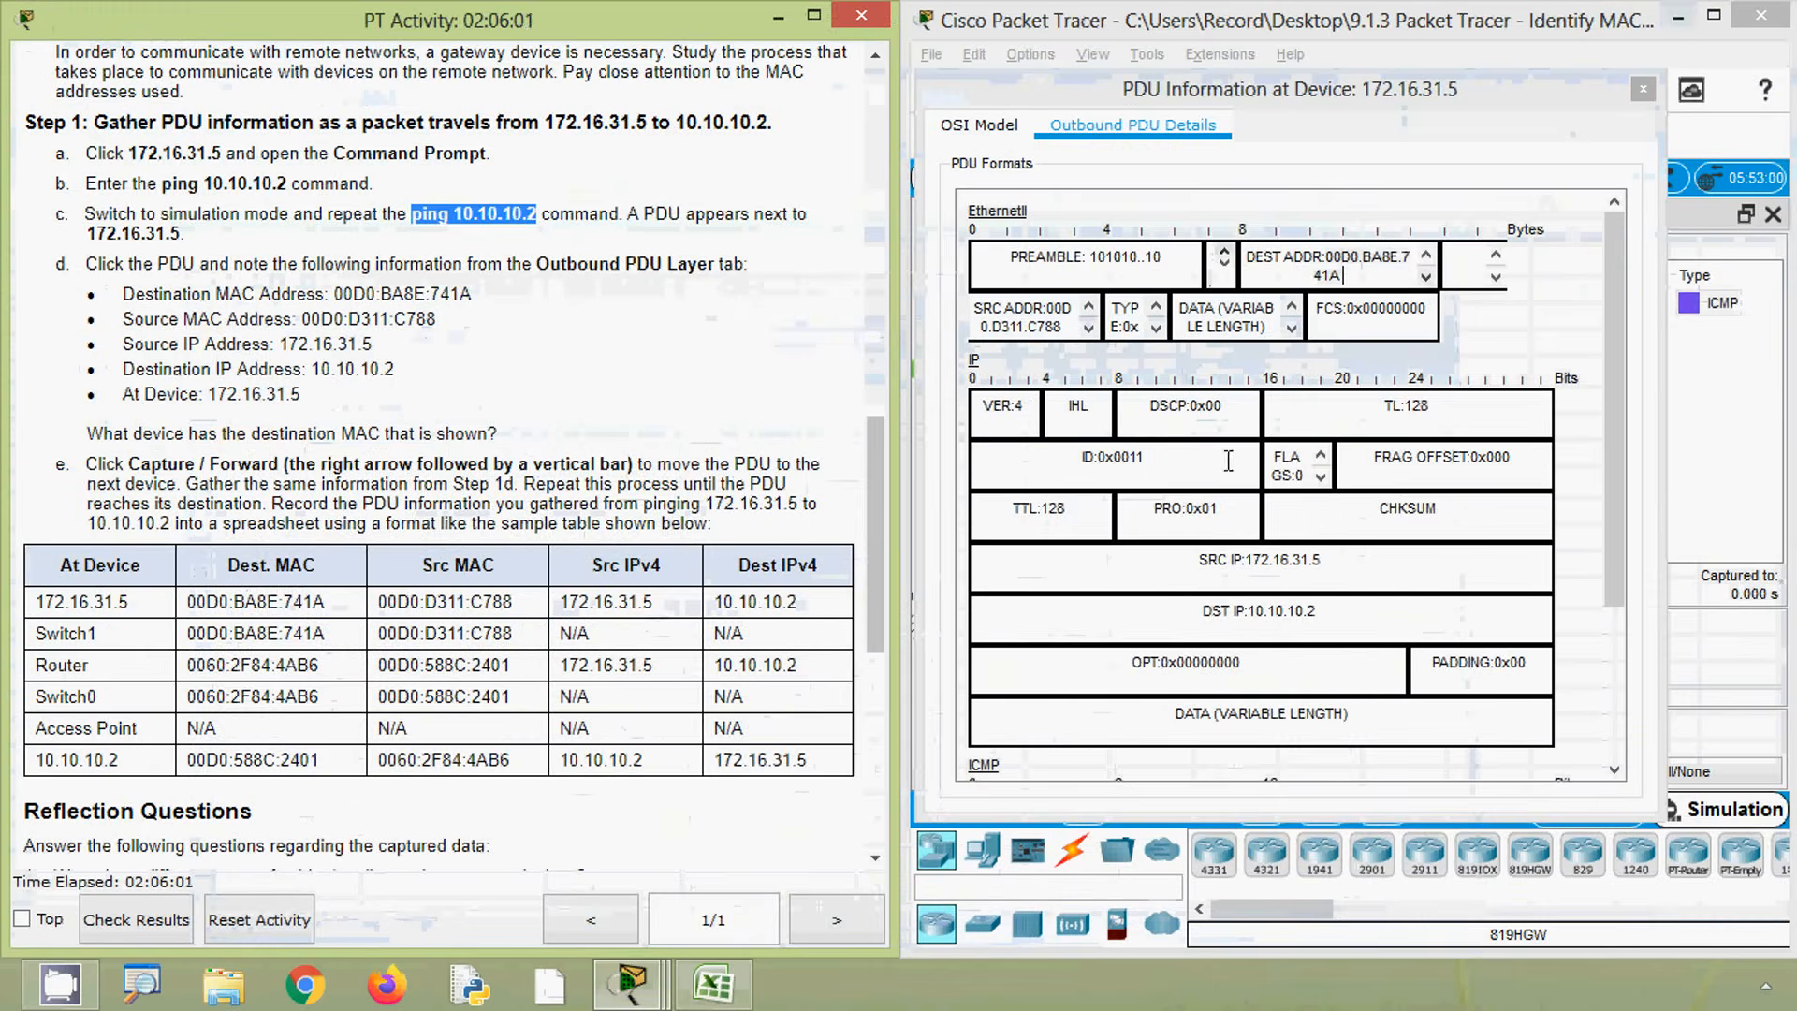
{"action": "left_click", "coordinate": [714, 983]}
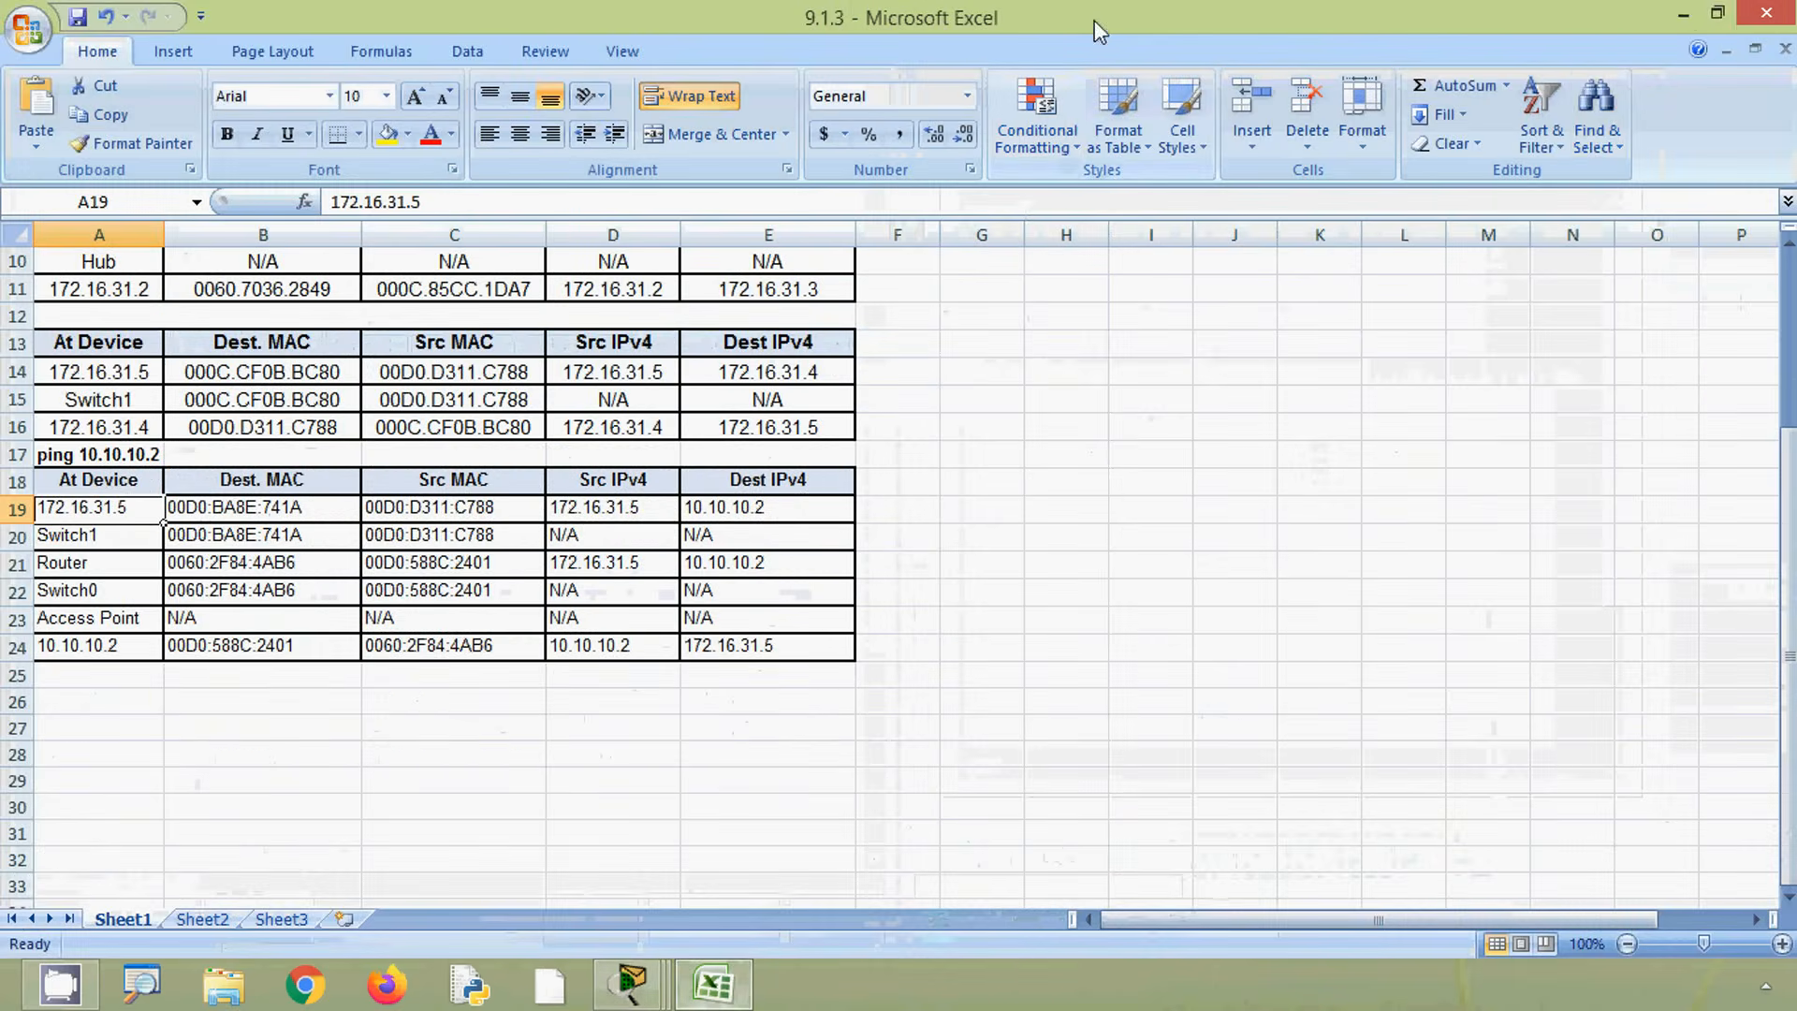
{"action": "left_click", "coordinate": [1718, 13]}
{"action": "left_click_drag", "start_coordinate": [1323, 175], "coordinate": [795, 36]}
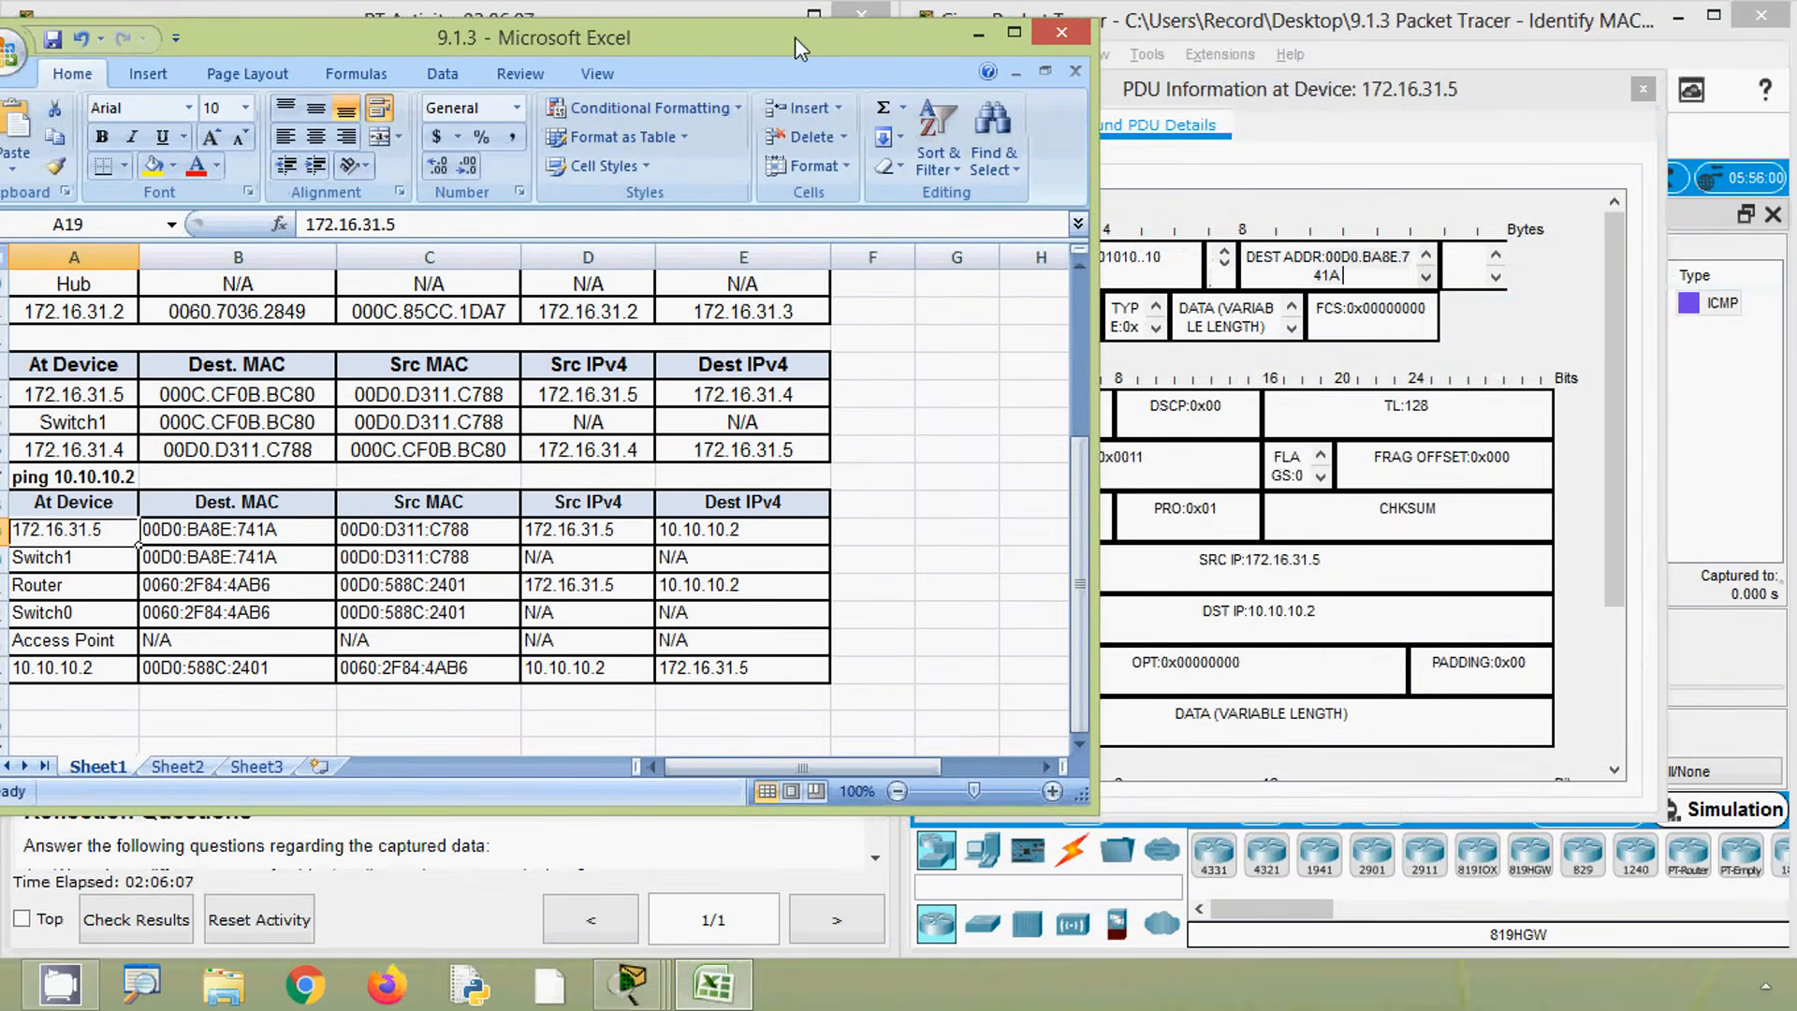
{"action": "left_click", "coordinate": [273, 530]}
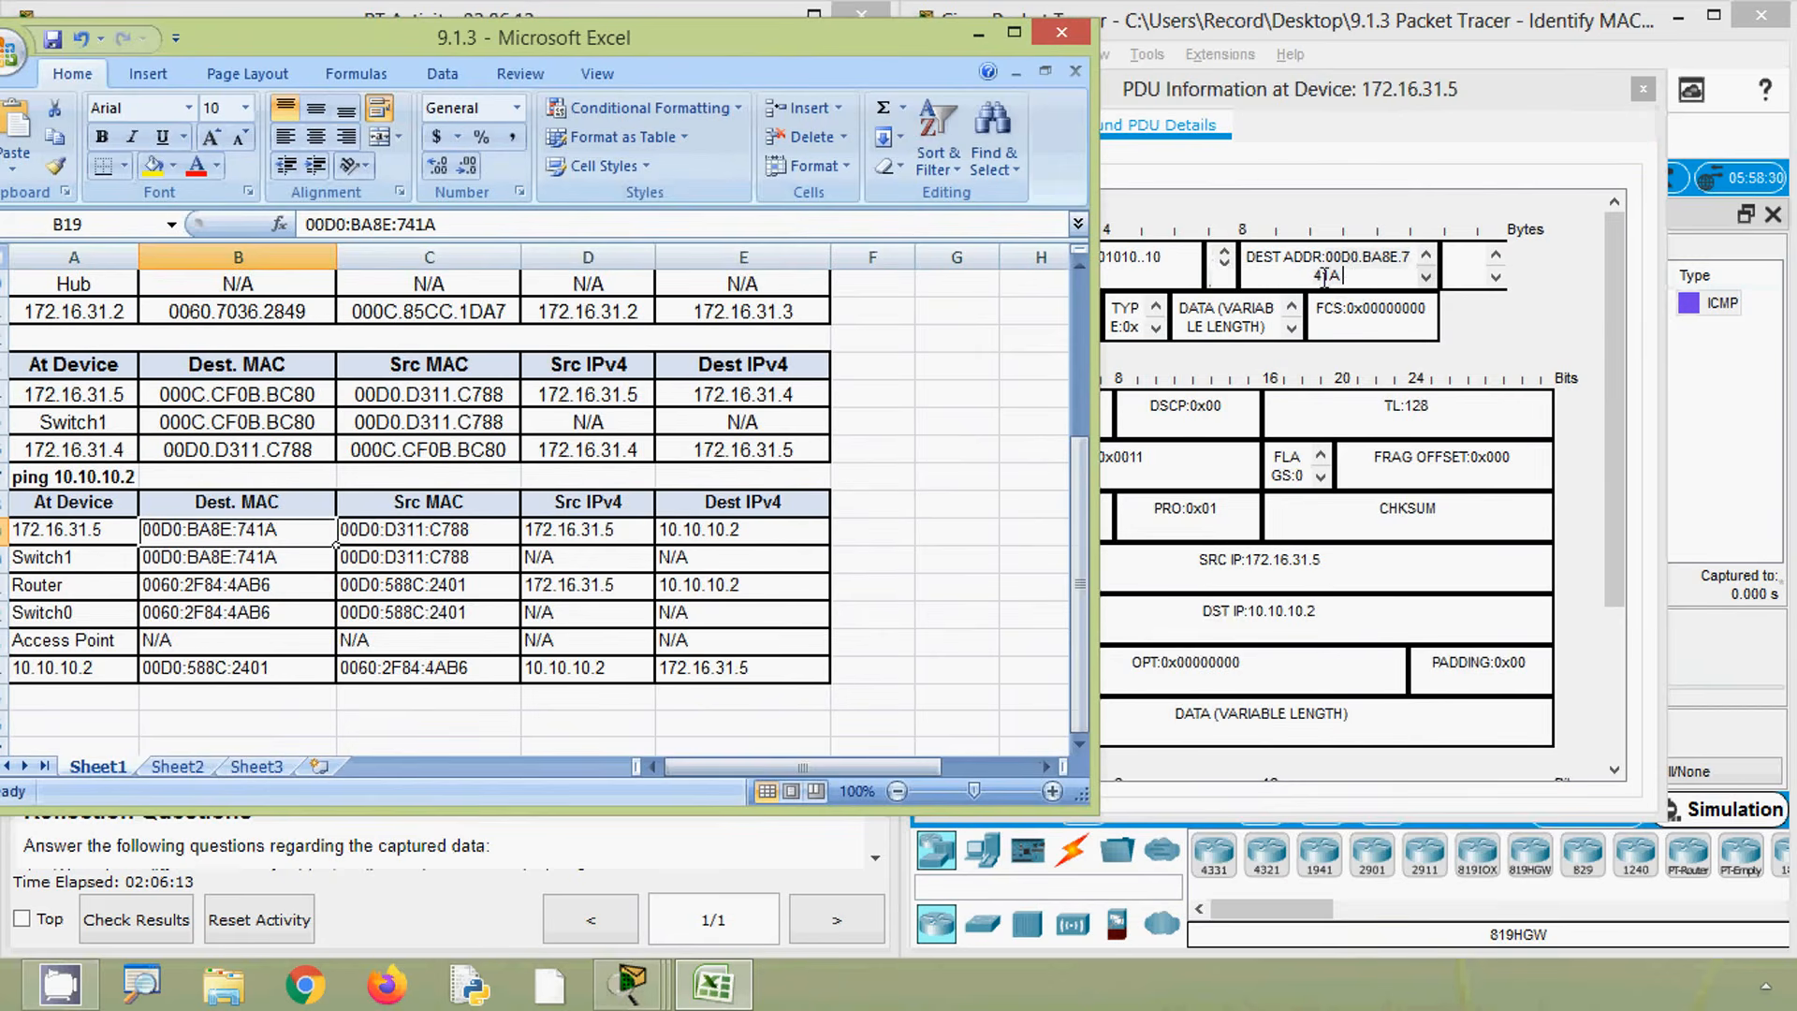
- Compare the outbound destination MAC at 172.16.31.5 with the spreadsheet's 172.16.31.5 row, stepping across to its Dest IPv4 cell
{"action": "left_click_drag", "start_coordinate": [1270, 94], "coordinate": [1415, 103]}
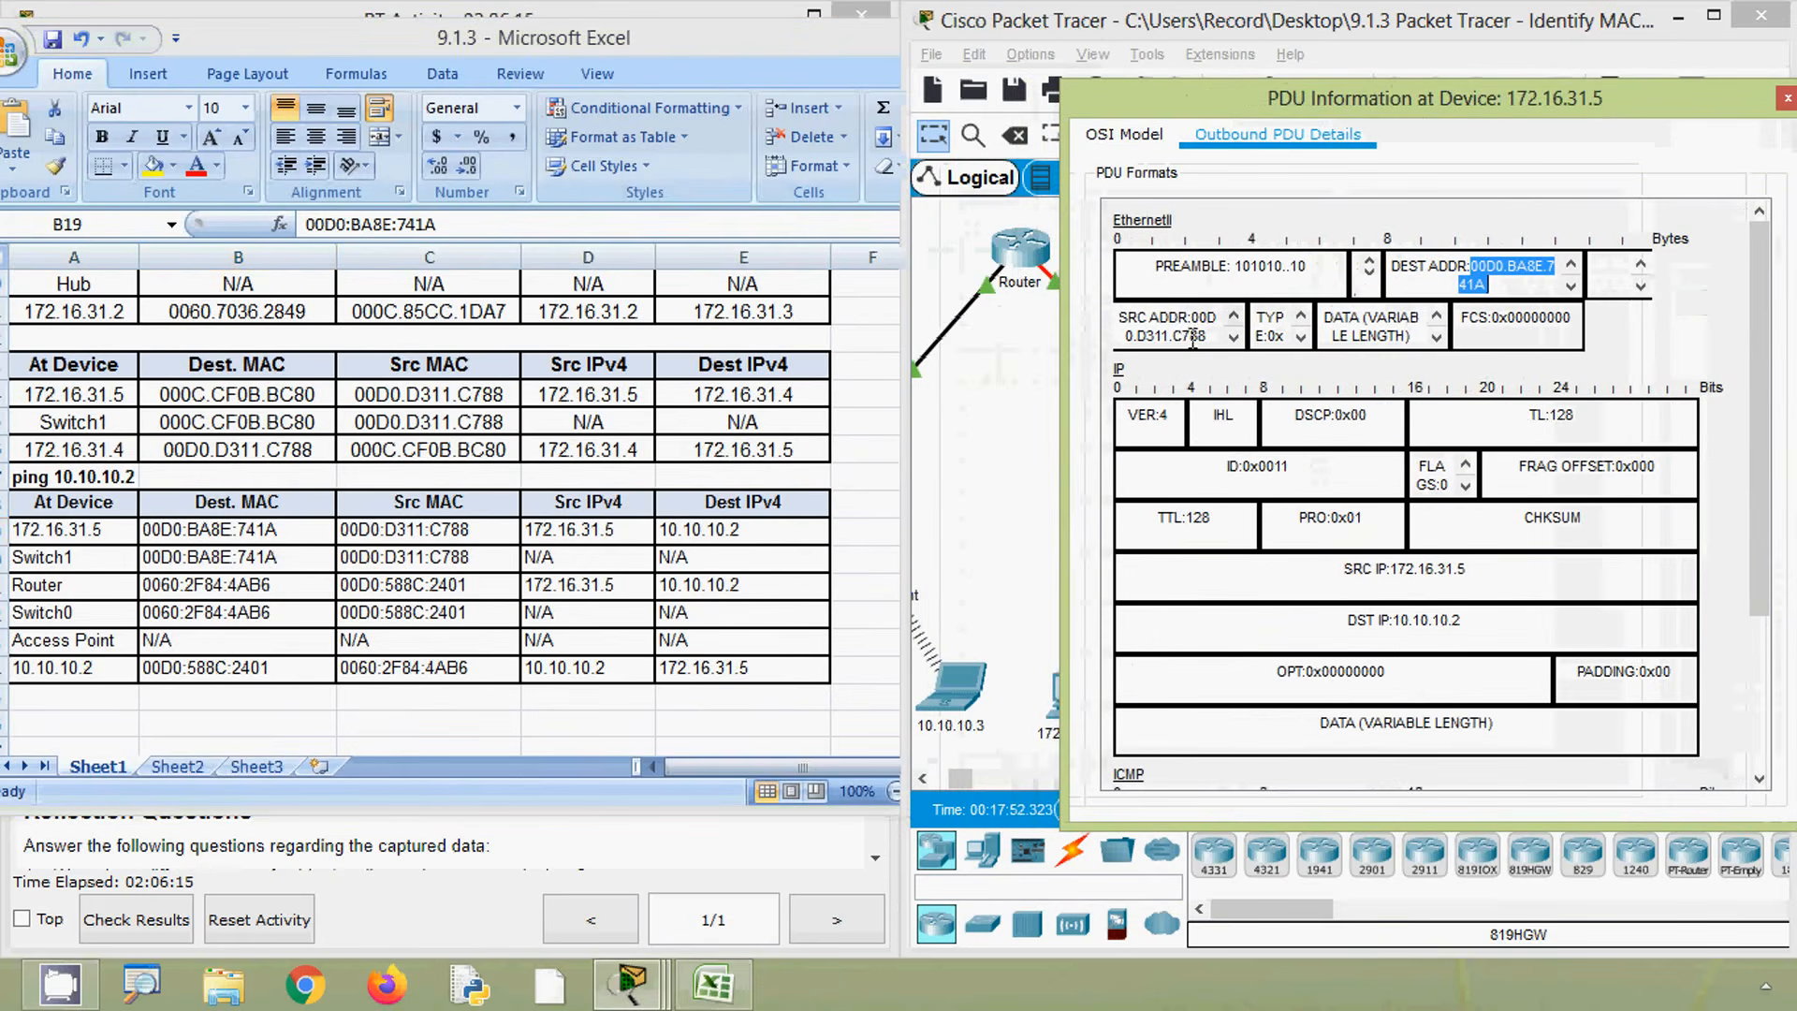
{"action": "left_click", "coordinate": [463, 534]}
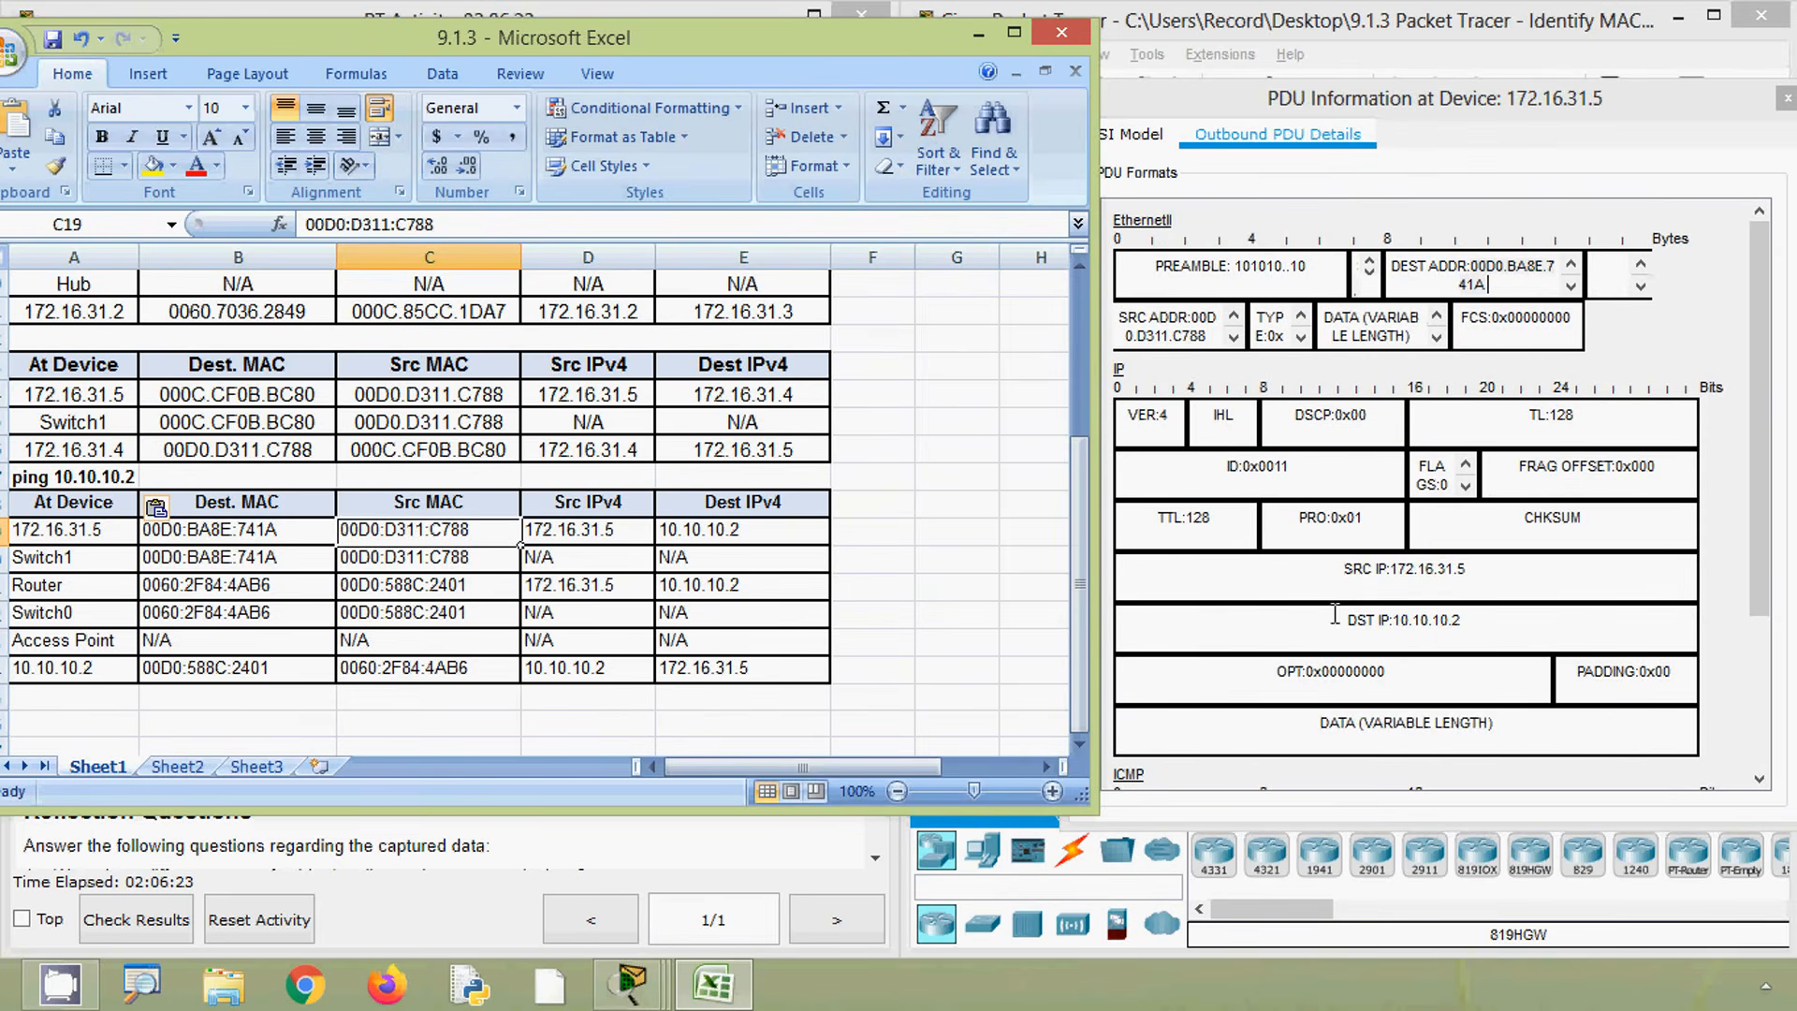
{"action": "key", "text": "Right"}
{"action": "key", "text": "Right"}
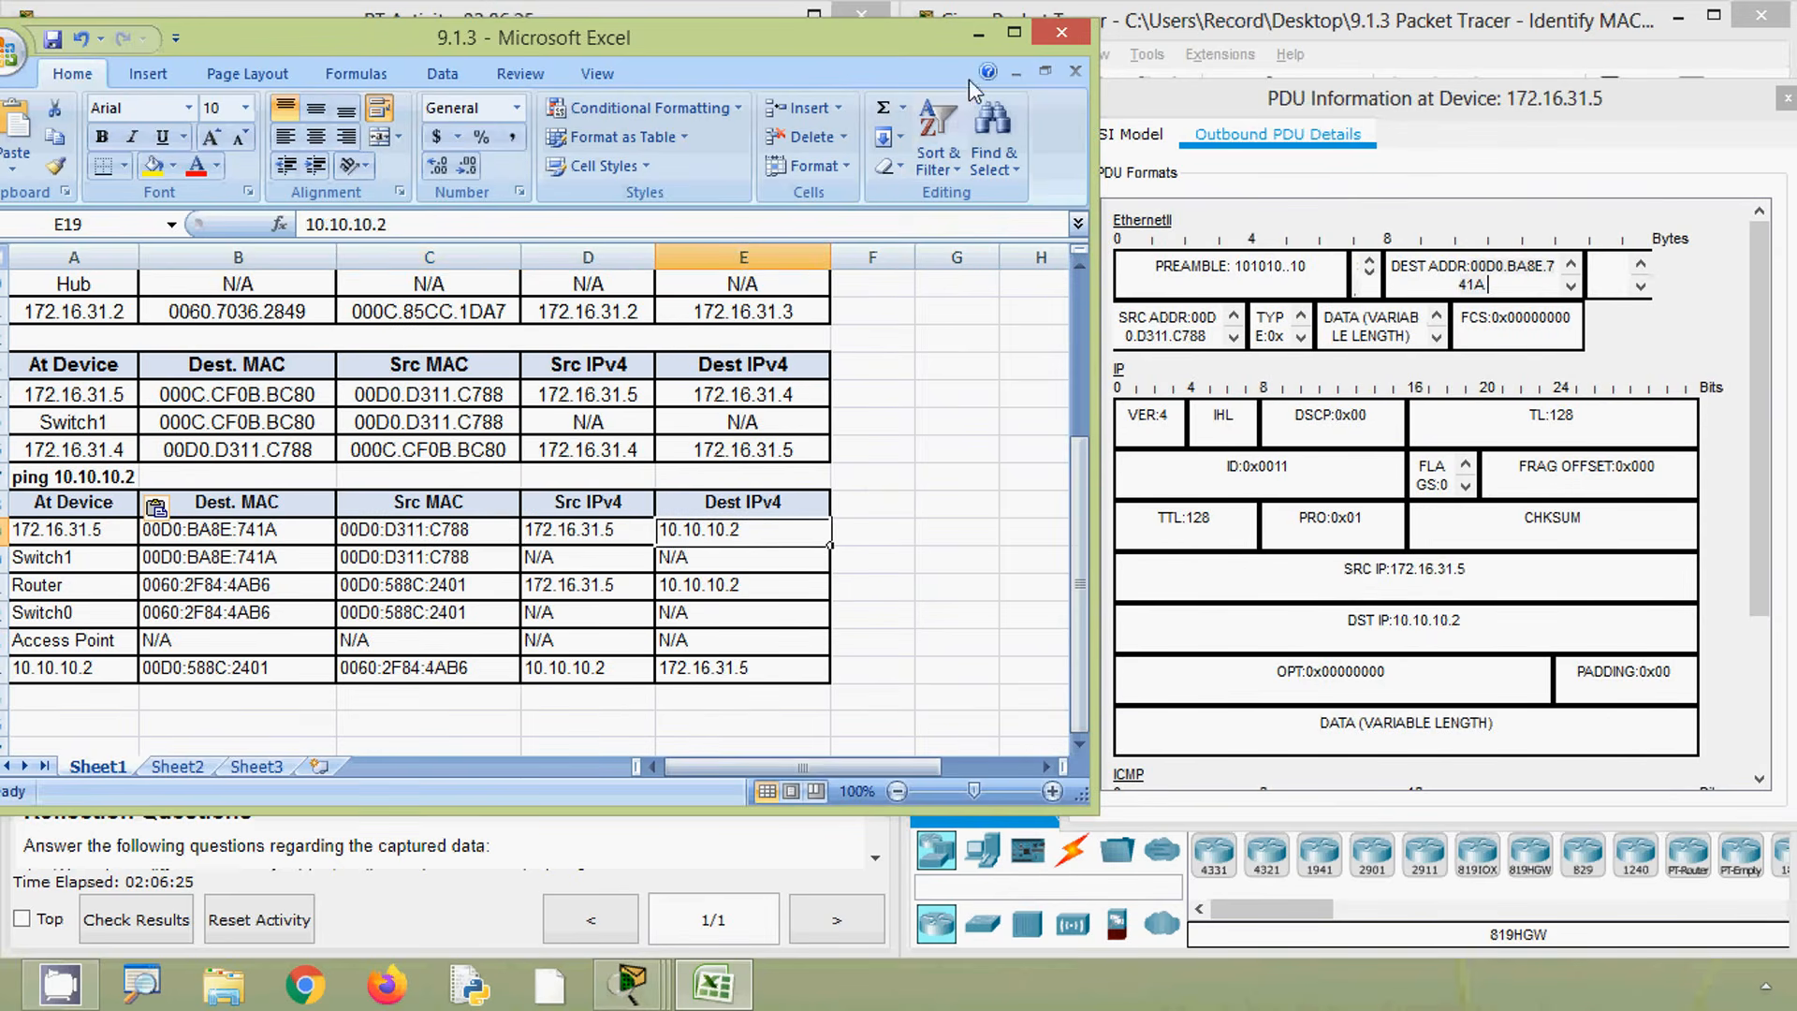
{"action": "left_click", "coordinate": [978, 34]}
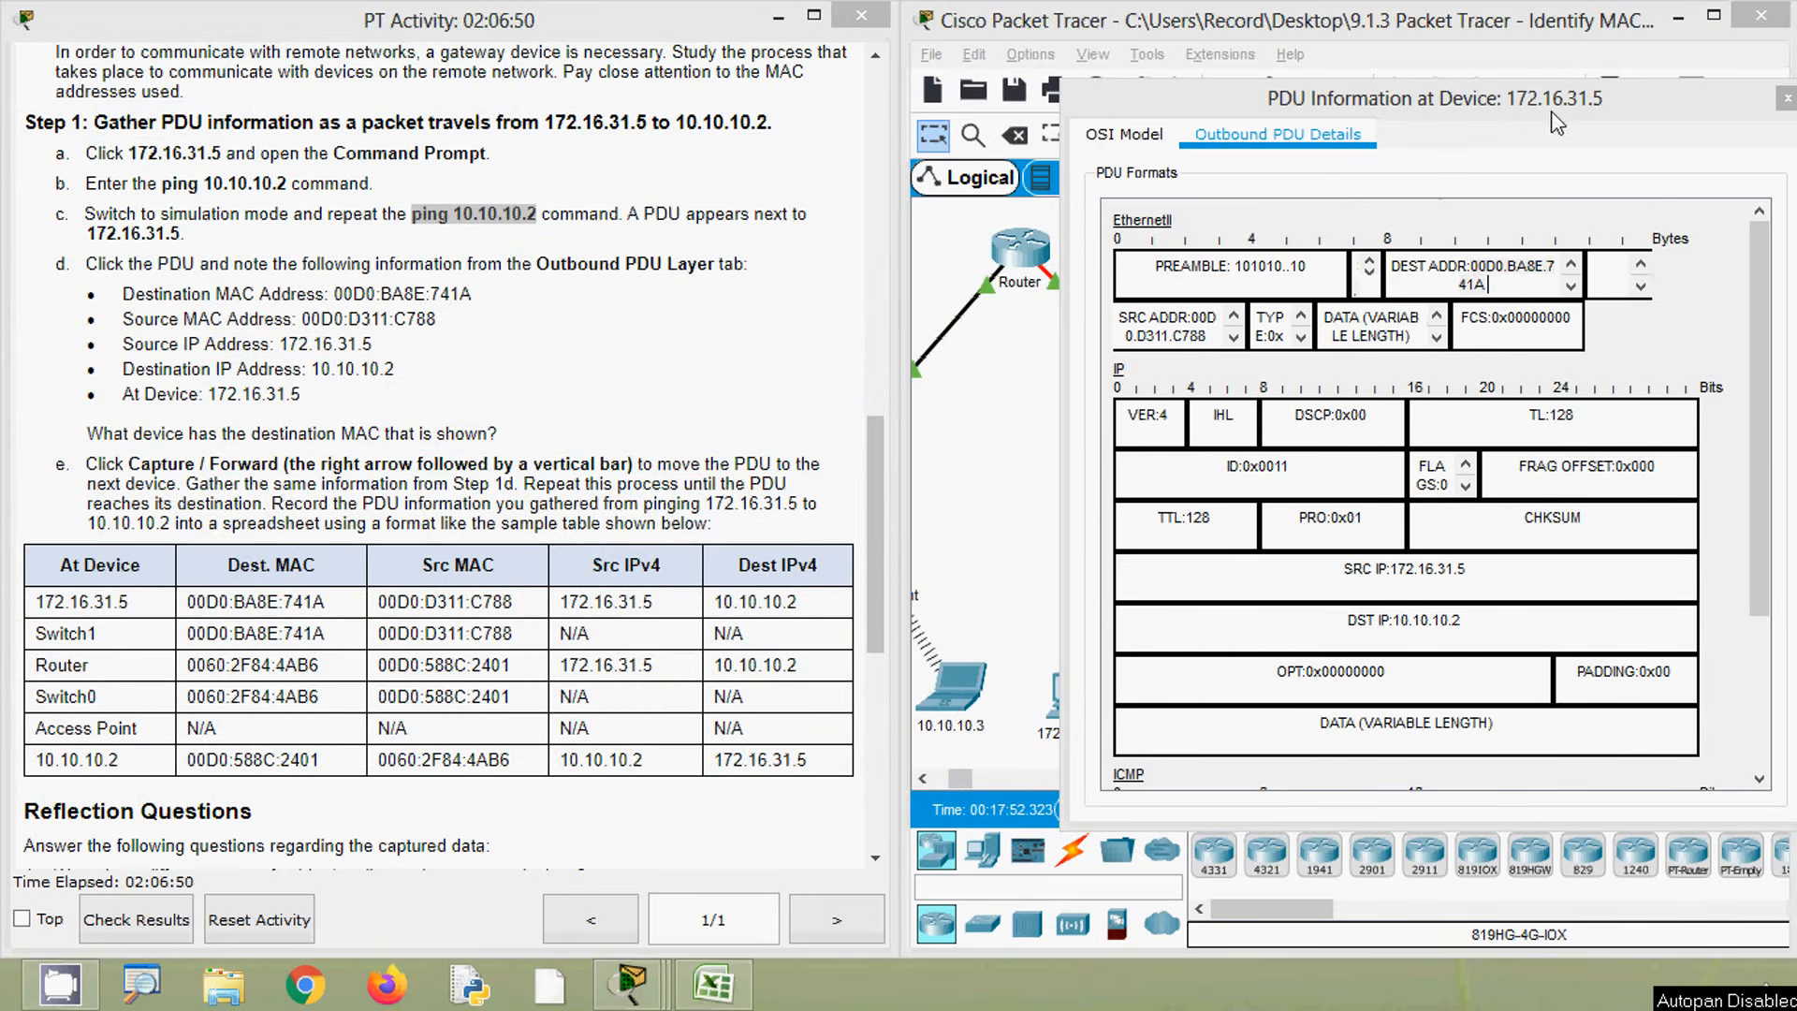
- Close the PDU window, advance the simulation one capture step, and open the PDU at Switch1
{"action": "left_click", "coordinate": [1785, 100]}
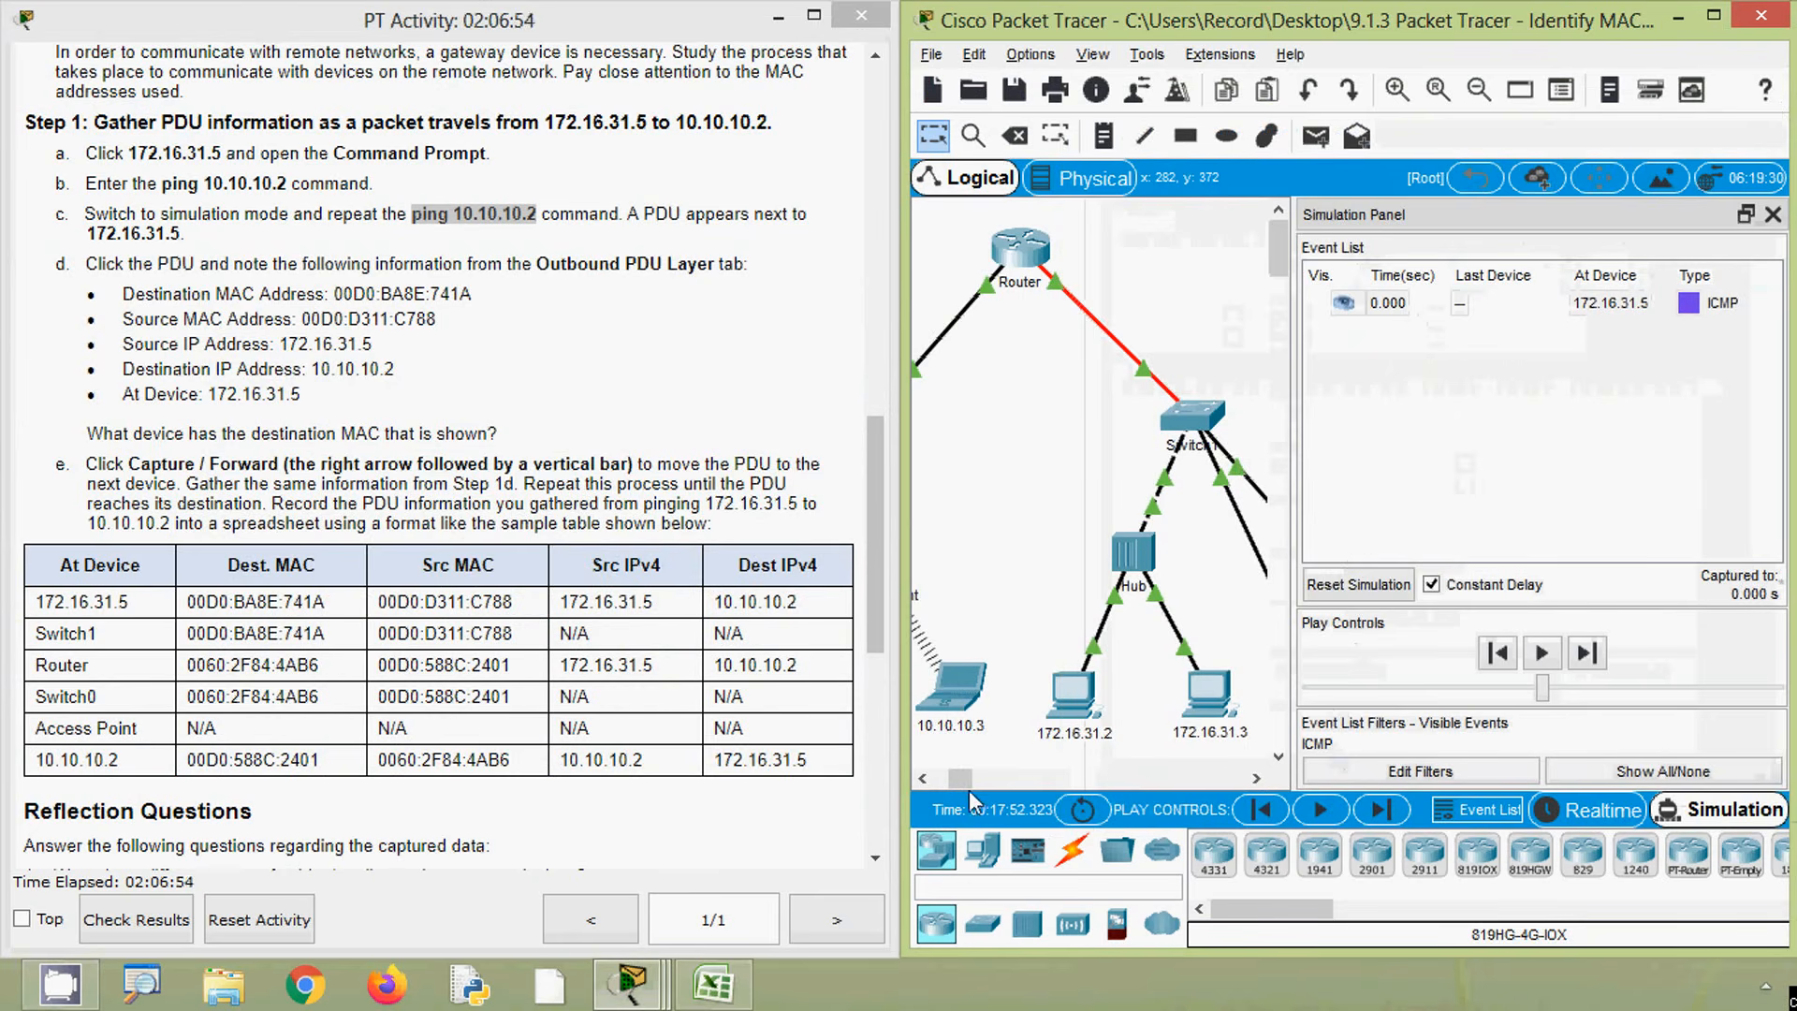
{"action": "left_click_drag", "start_coordinate": [962, 786], "coordinate": [979, 784]}
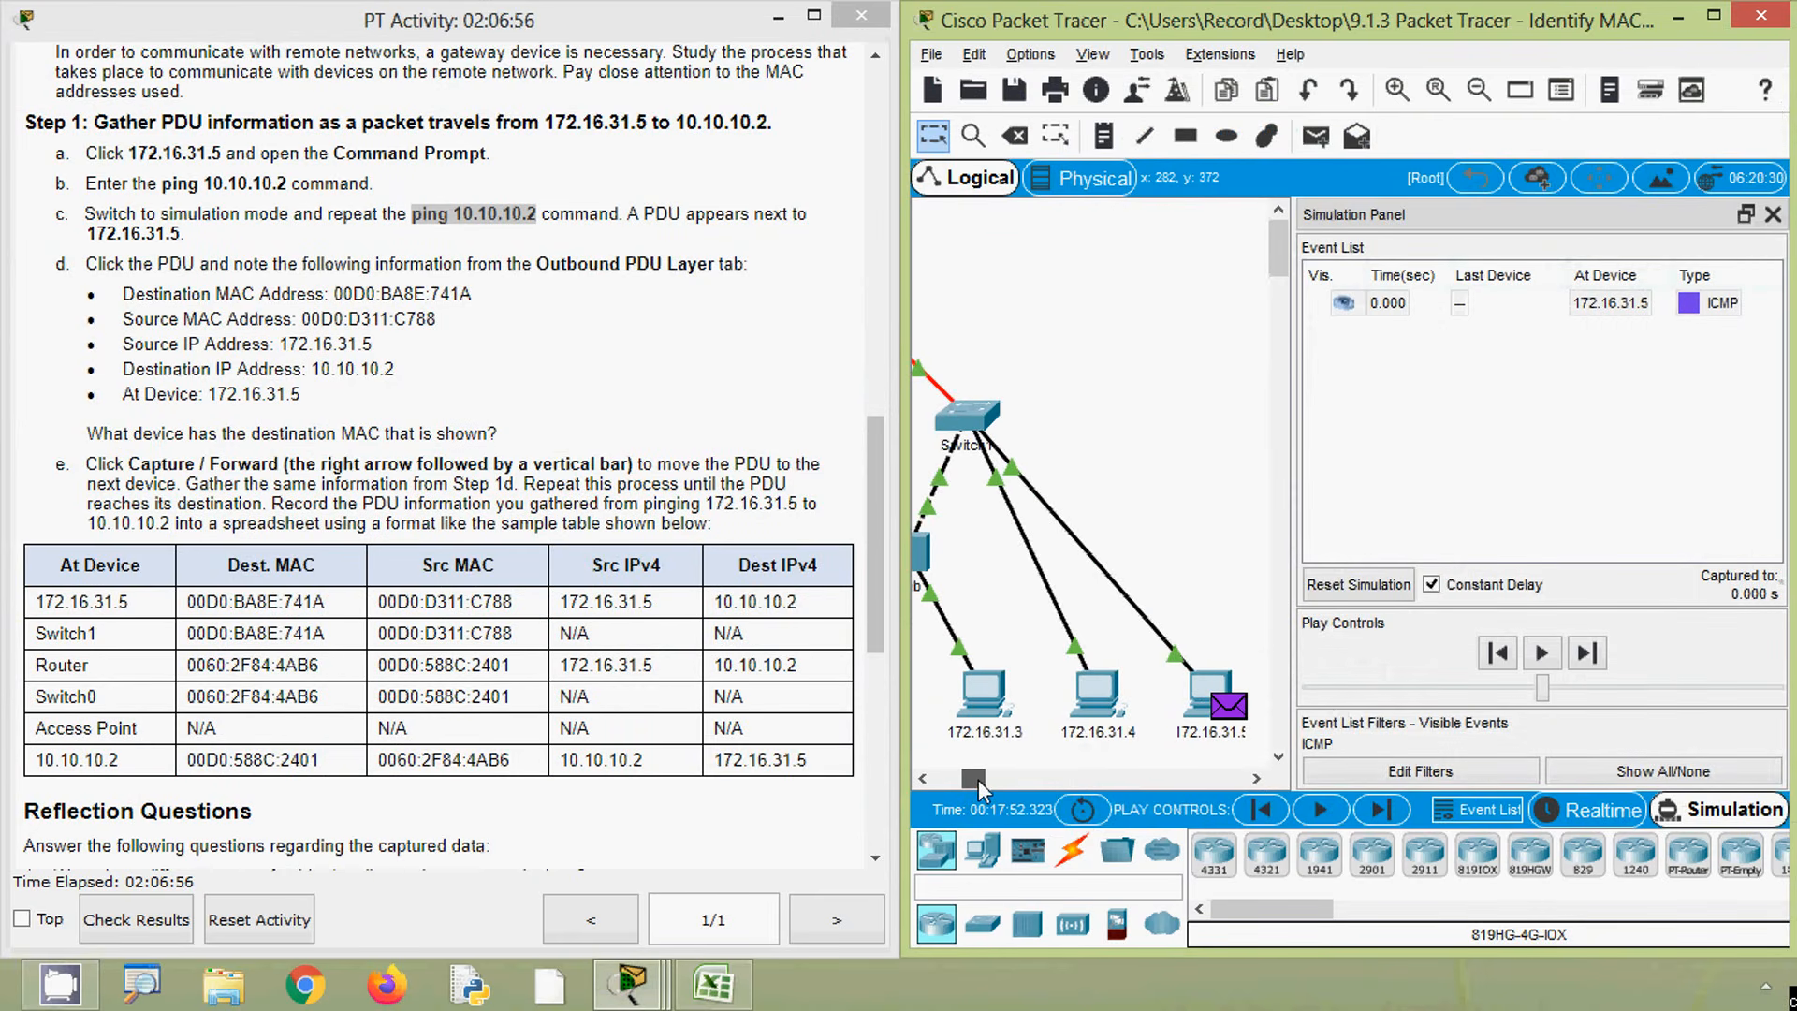
{"action": "left_click", "coordinate": [1382, 809]}
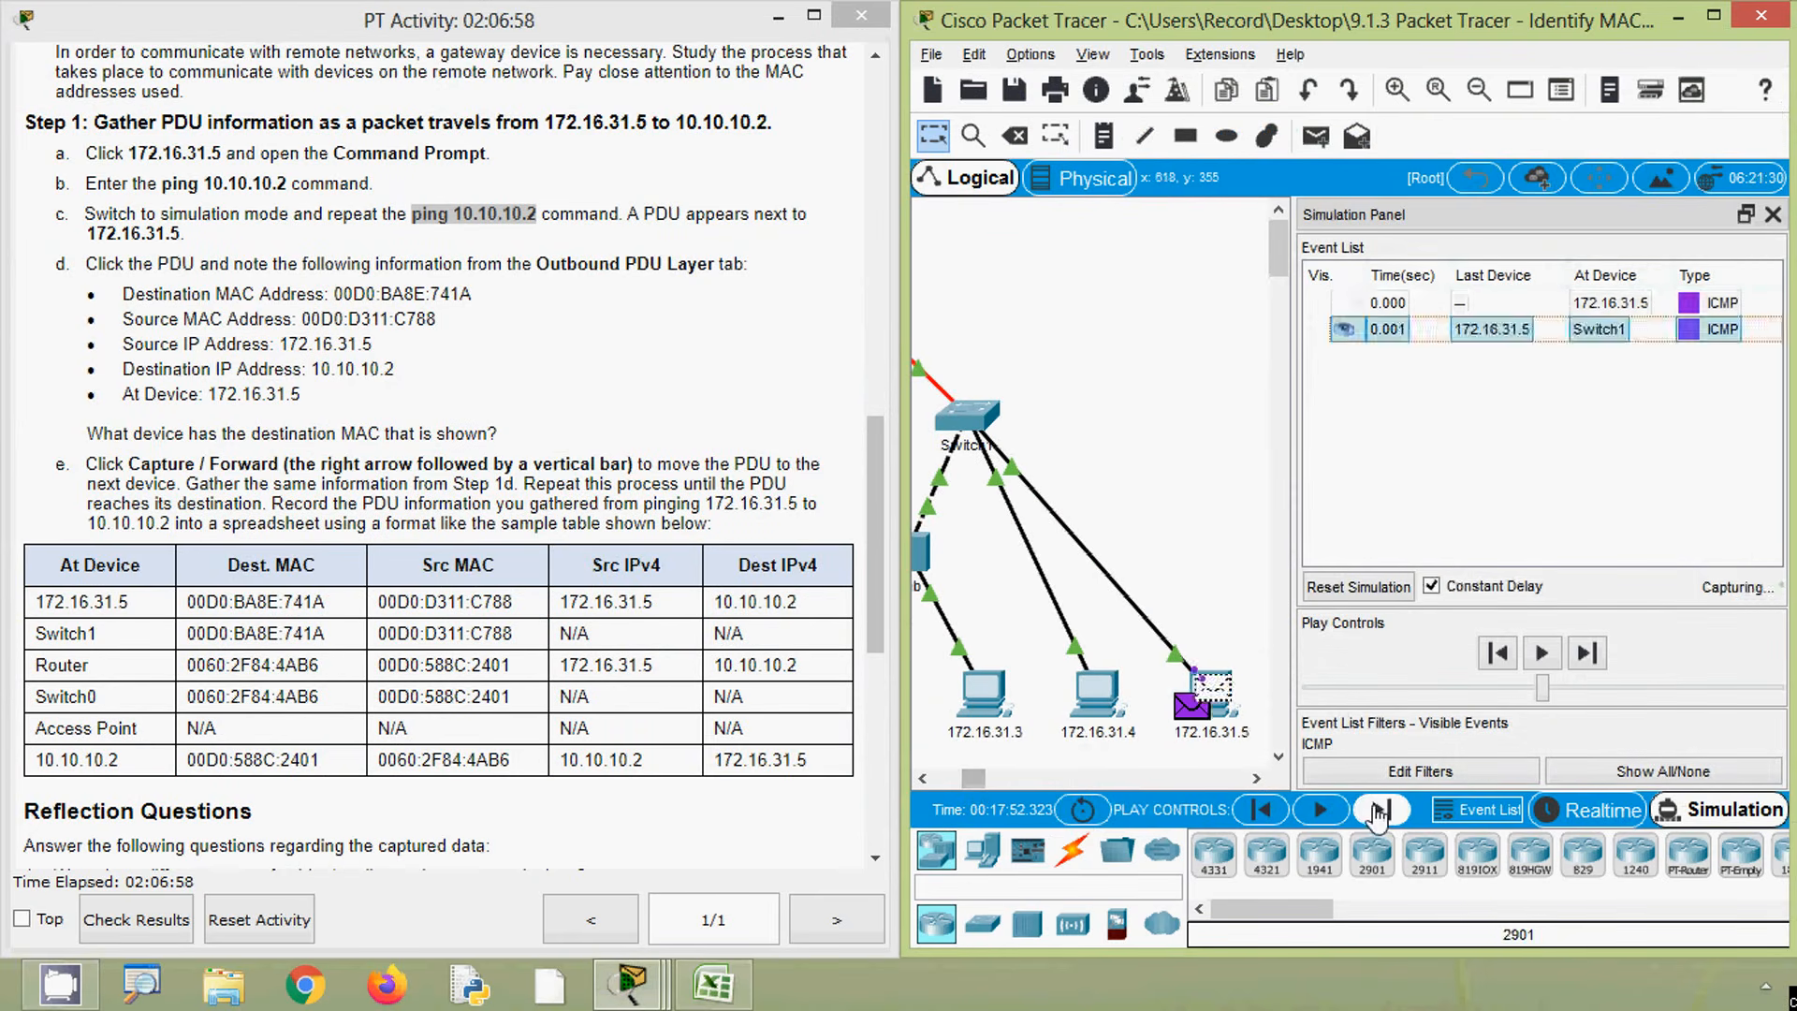
{"action": "left_click", "coordinate": [992, 439]}
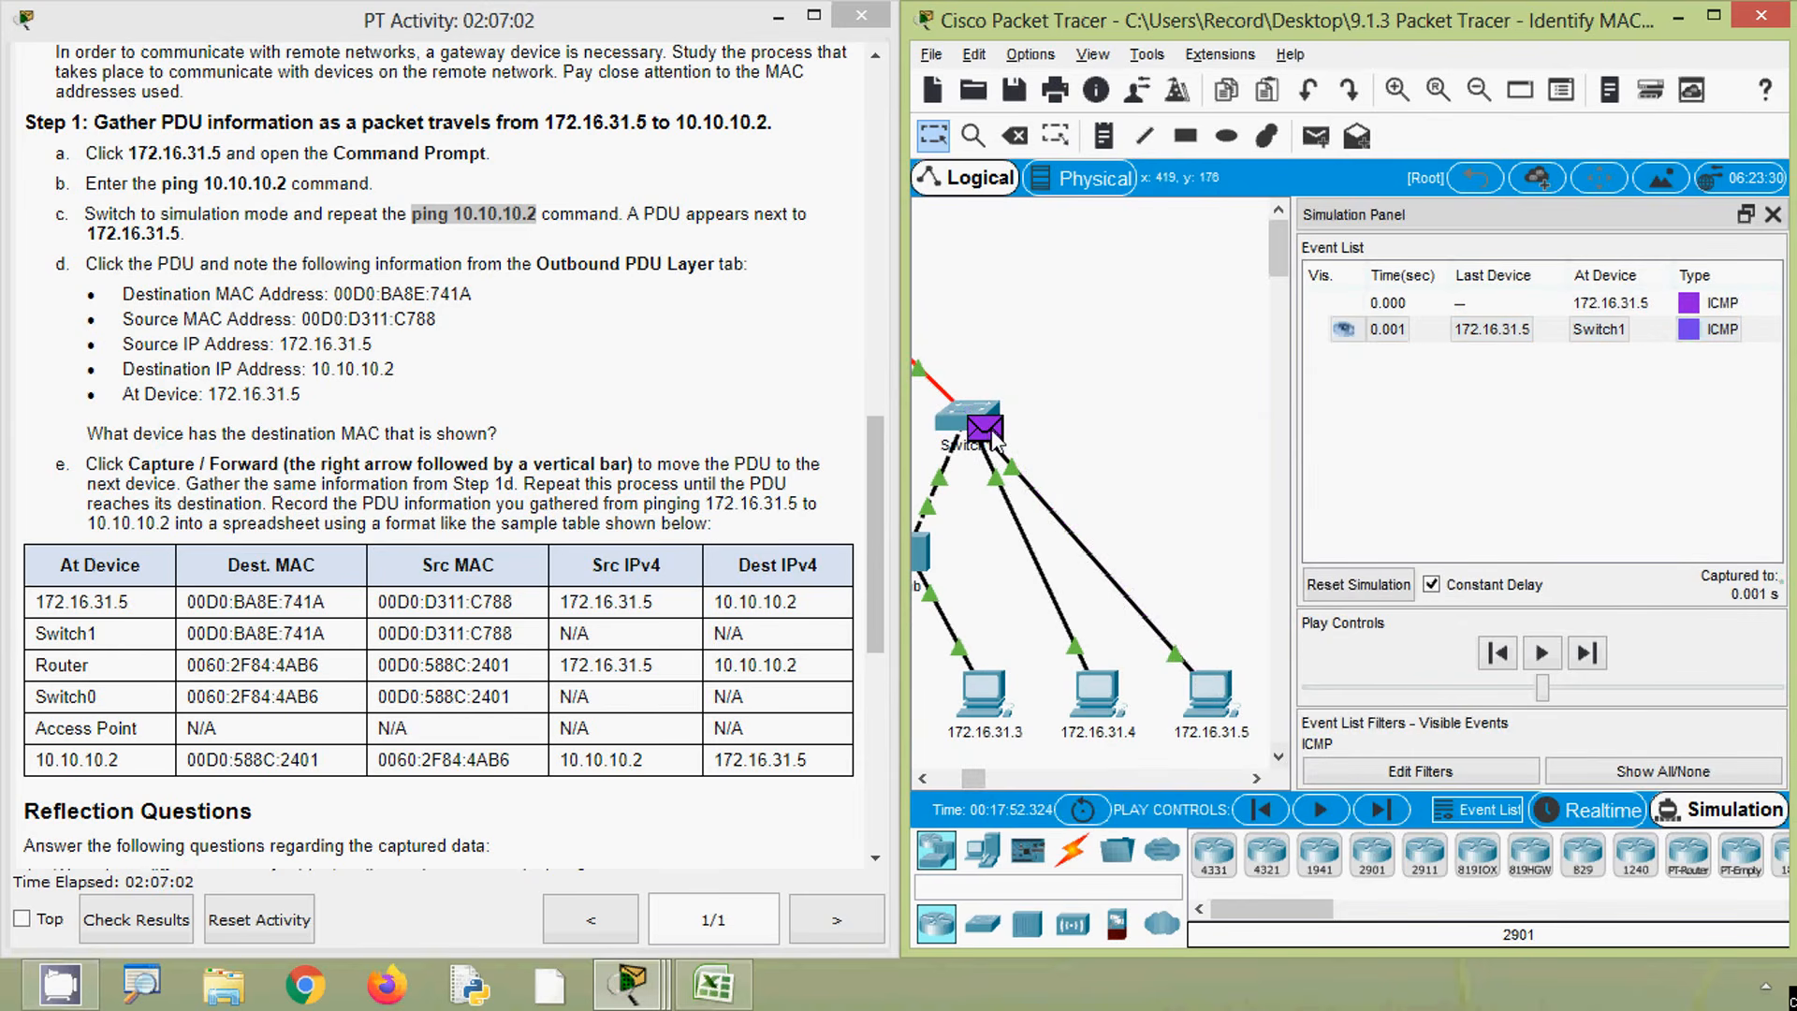
- Check the Switch1 row of the spreadsheet against the Switch1 PDU, then close the PDU window
{"action": "left_click", "coordinate": [713, 983]}
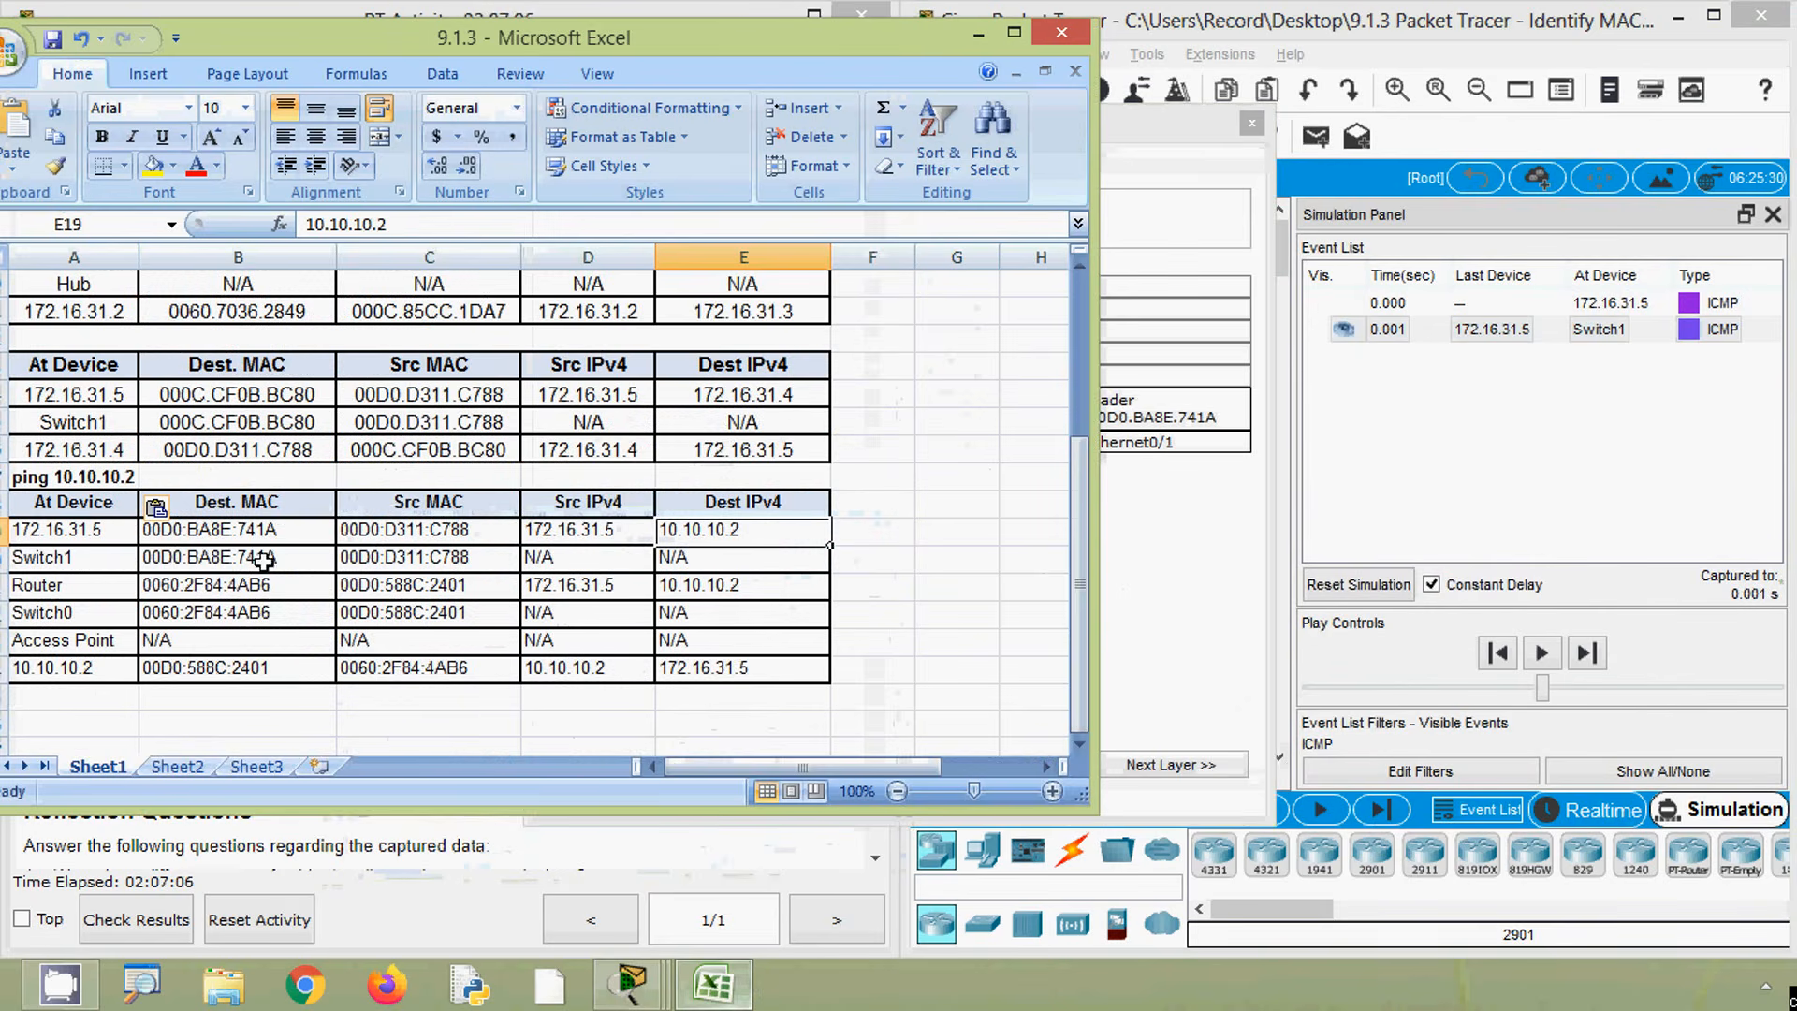
{"action": "left_click_drag", "start_coordinate": [233, 556], "coordinate": [674, 559]}
{"action": "left_click", "coordinate": [978, 34]}
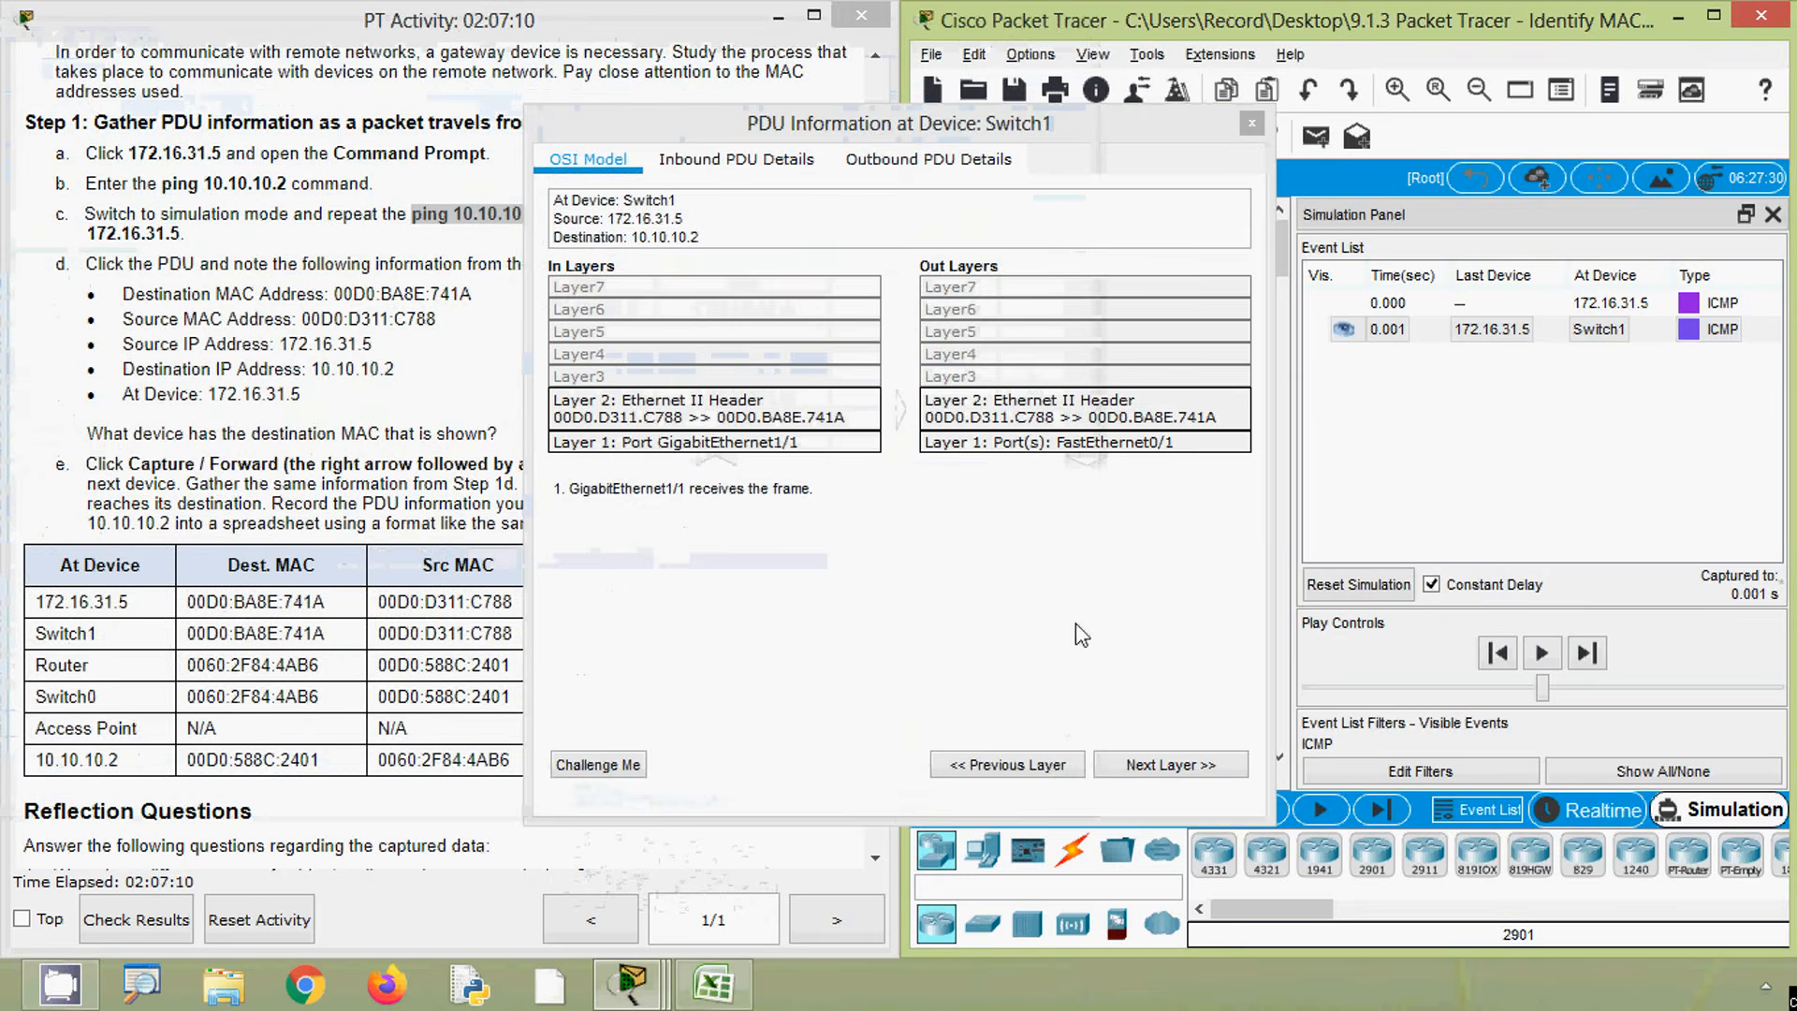
{"action": "left_click", "coordinate": [1252, 123]}
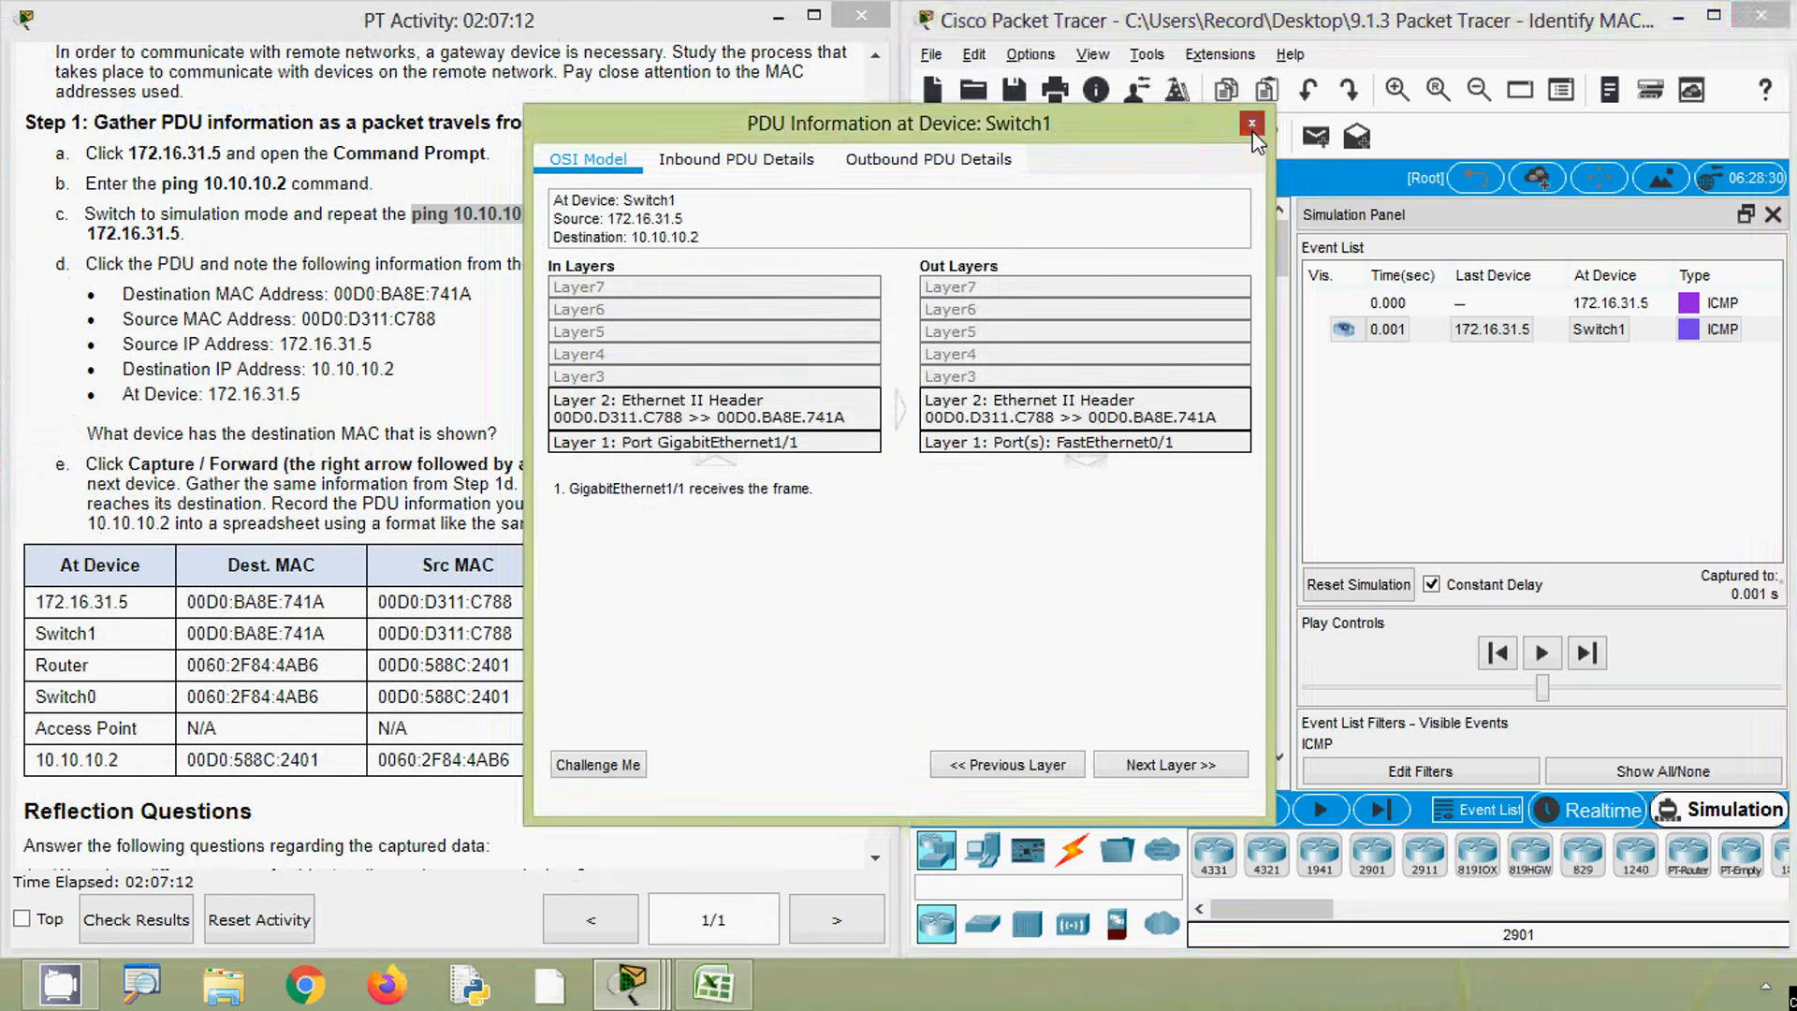
- Advance the simulation to the Router and open its PDU's Outbound PDU Details
{"action": "left_click", "coordinate": [1381, 810]}
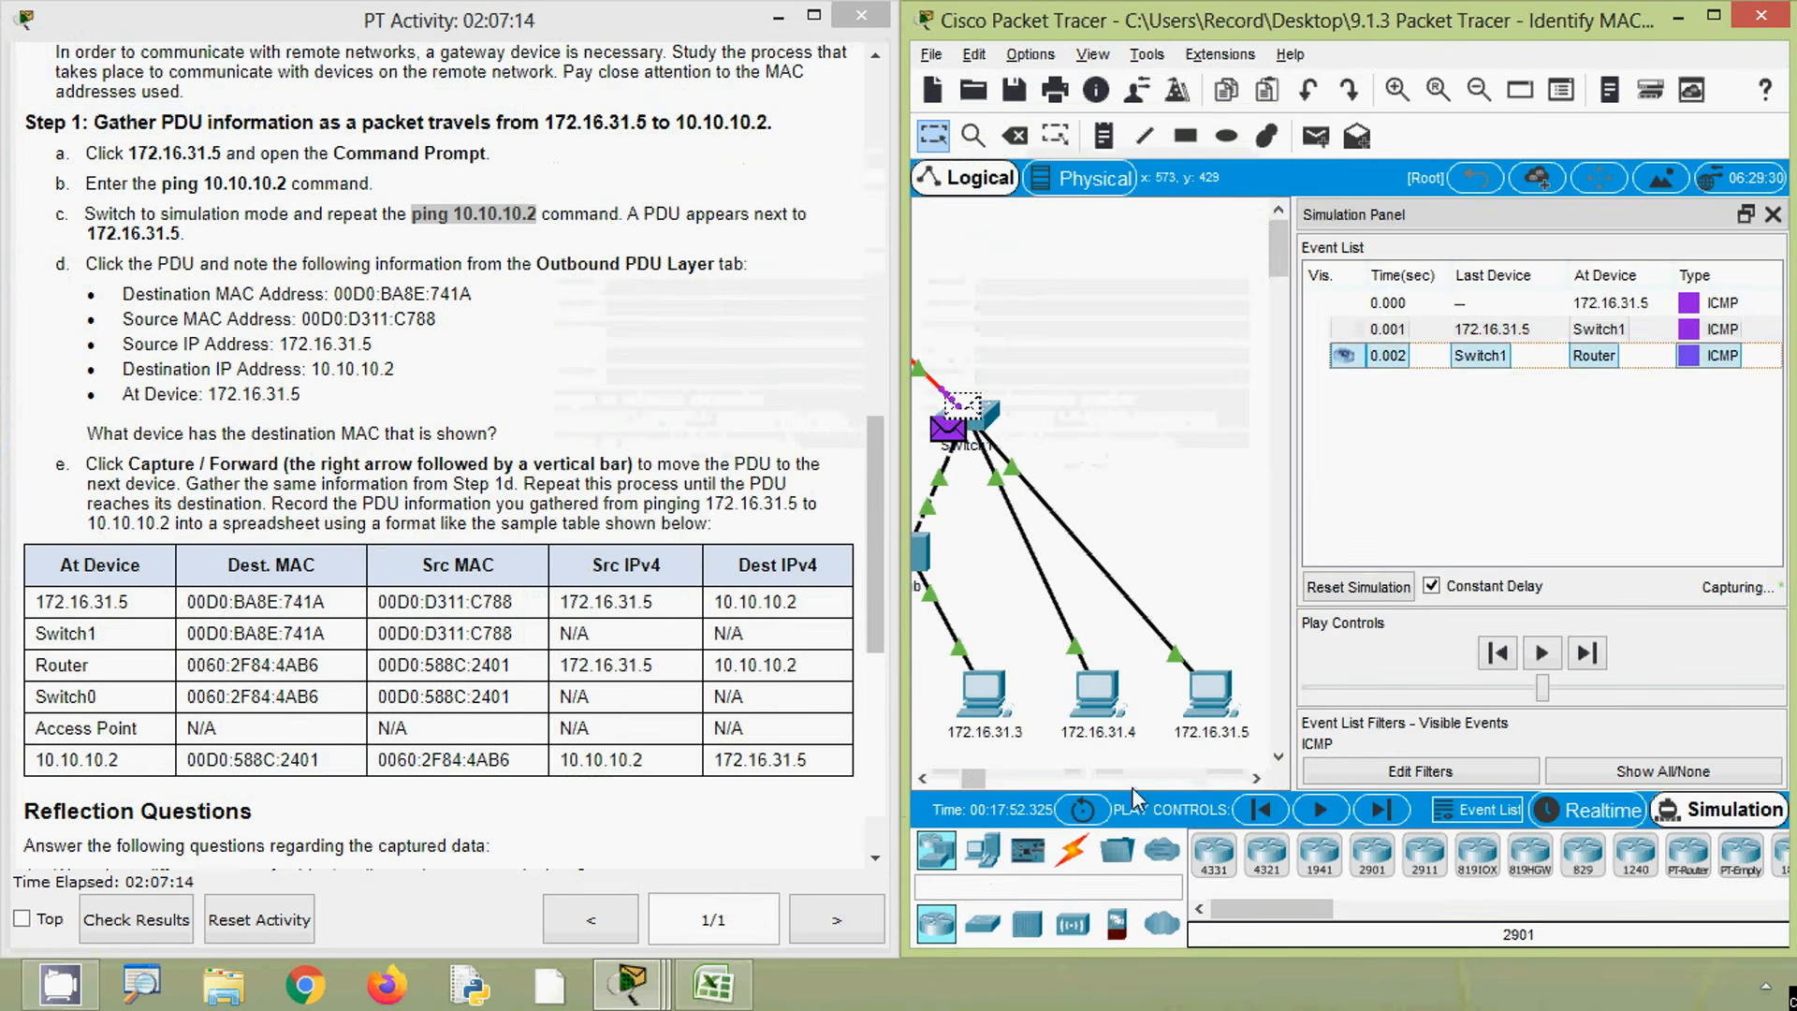
{"action": "left_click", "coordinate": [924, 778]}
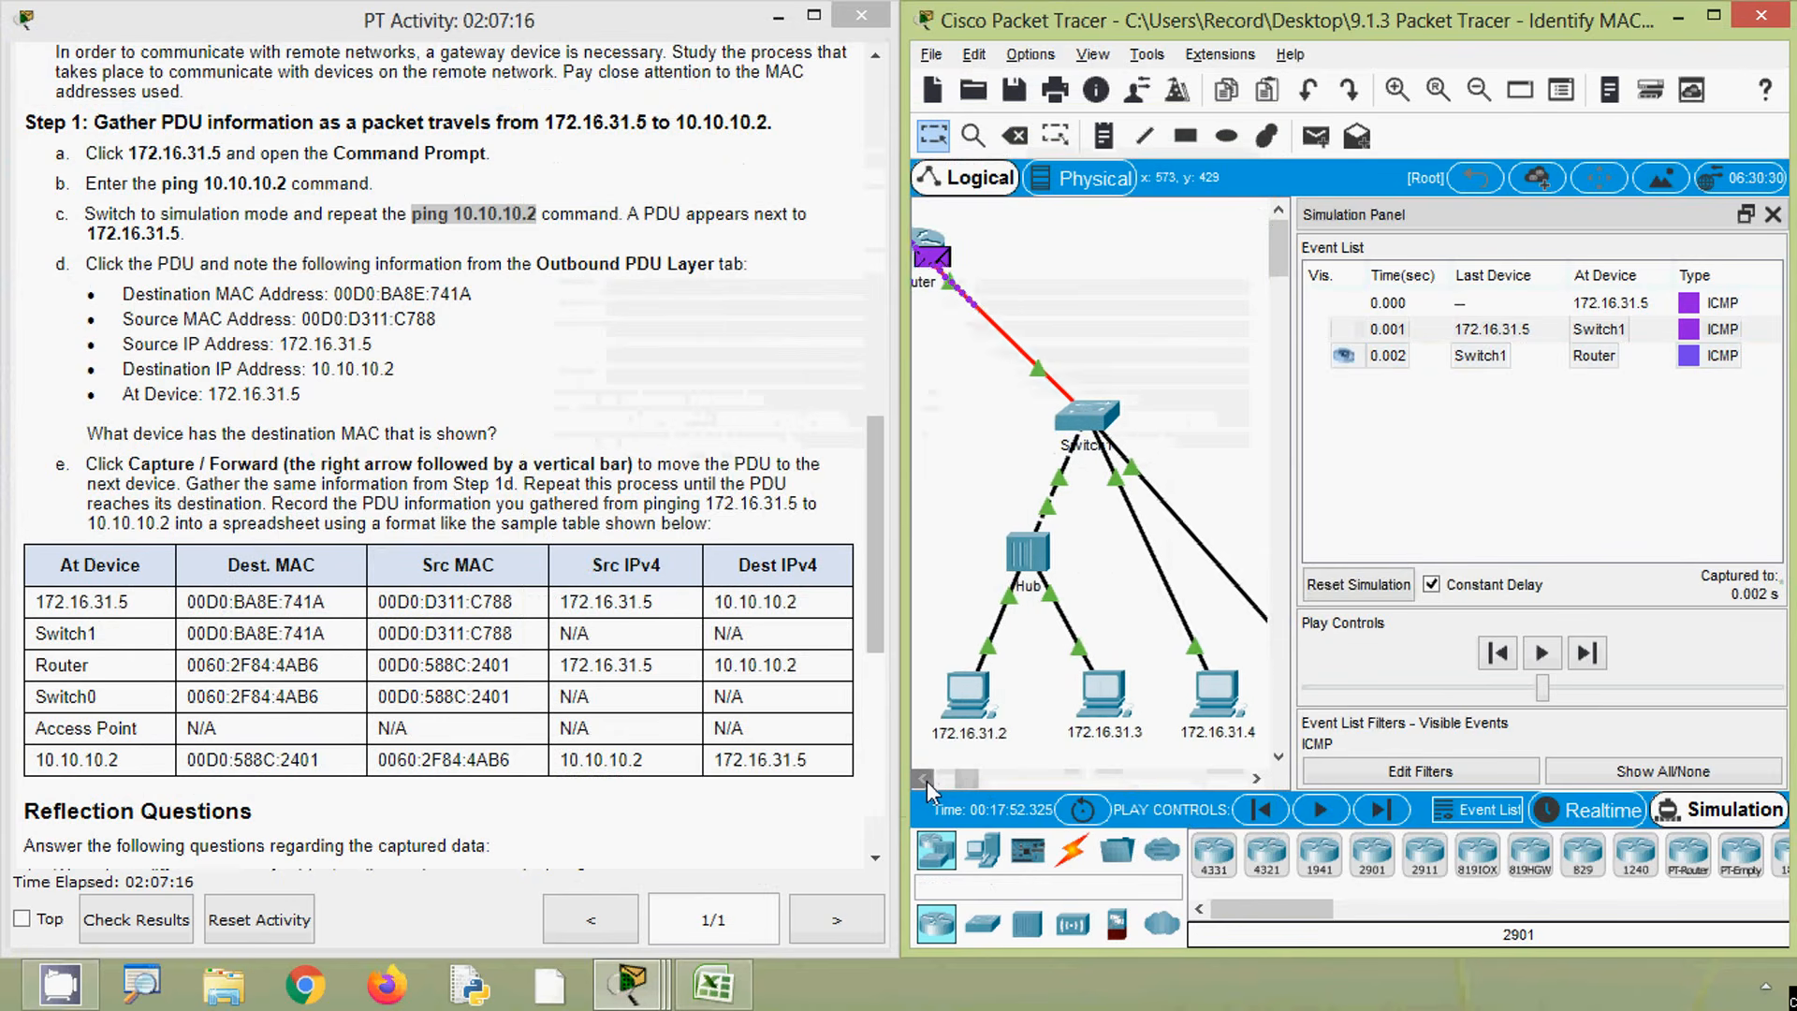
{"action": "left_click", "coordinate": [926, 781]}
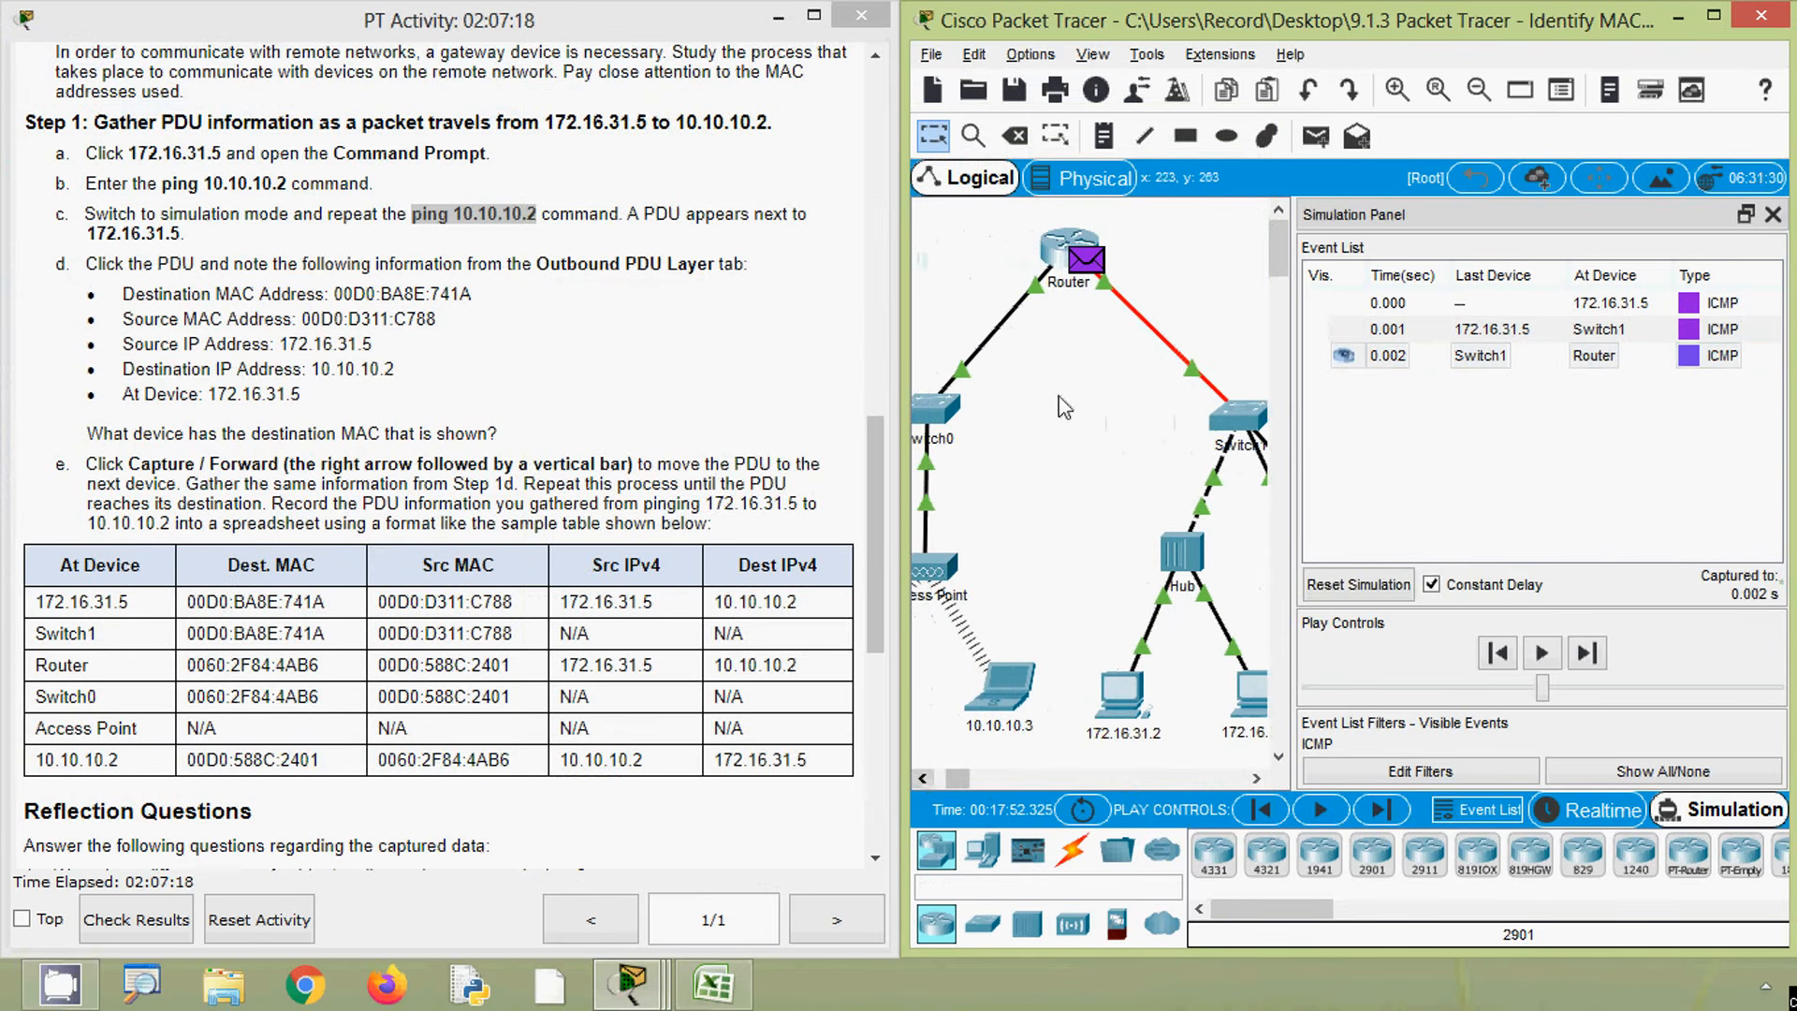
{"action": "left_click", "coordinate": [1084, 273]}
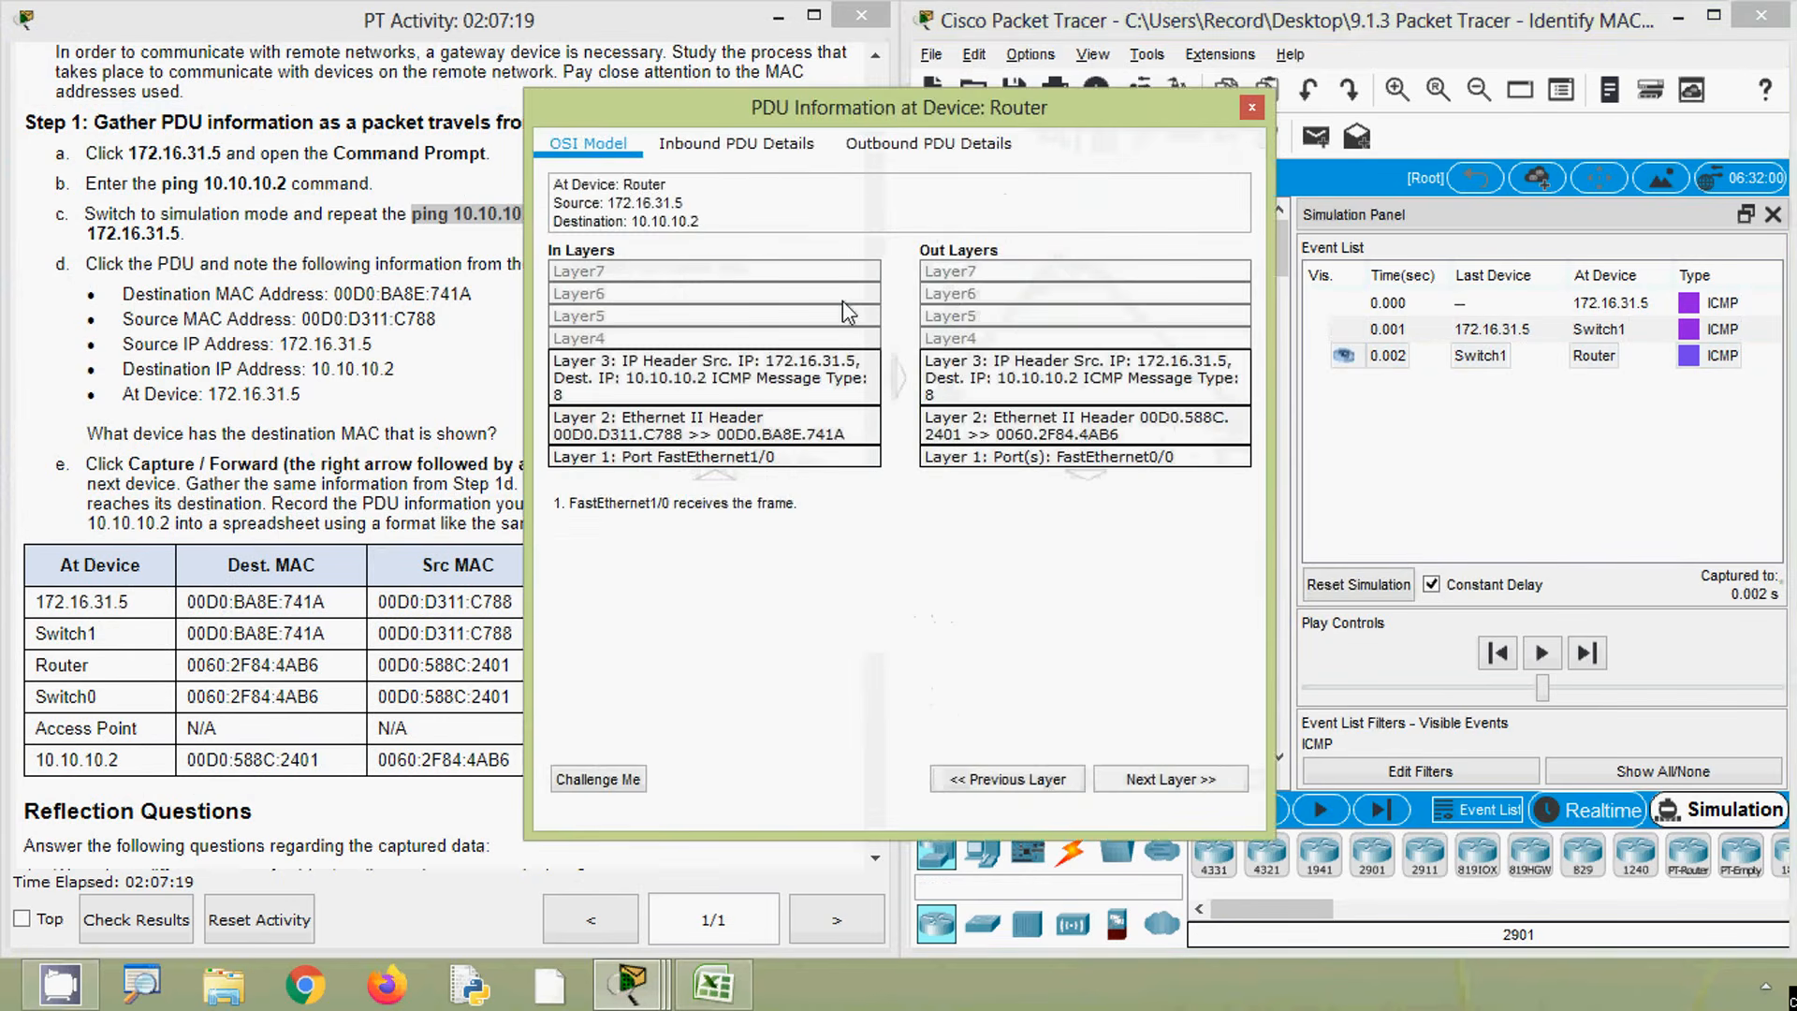
{"action": "left_click", "coordinate": [908, 148]}
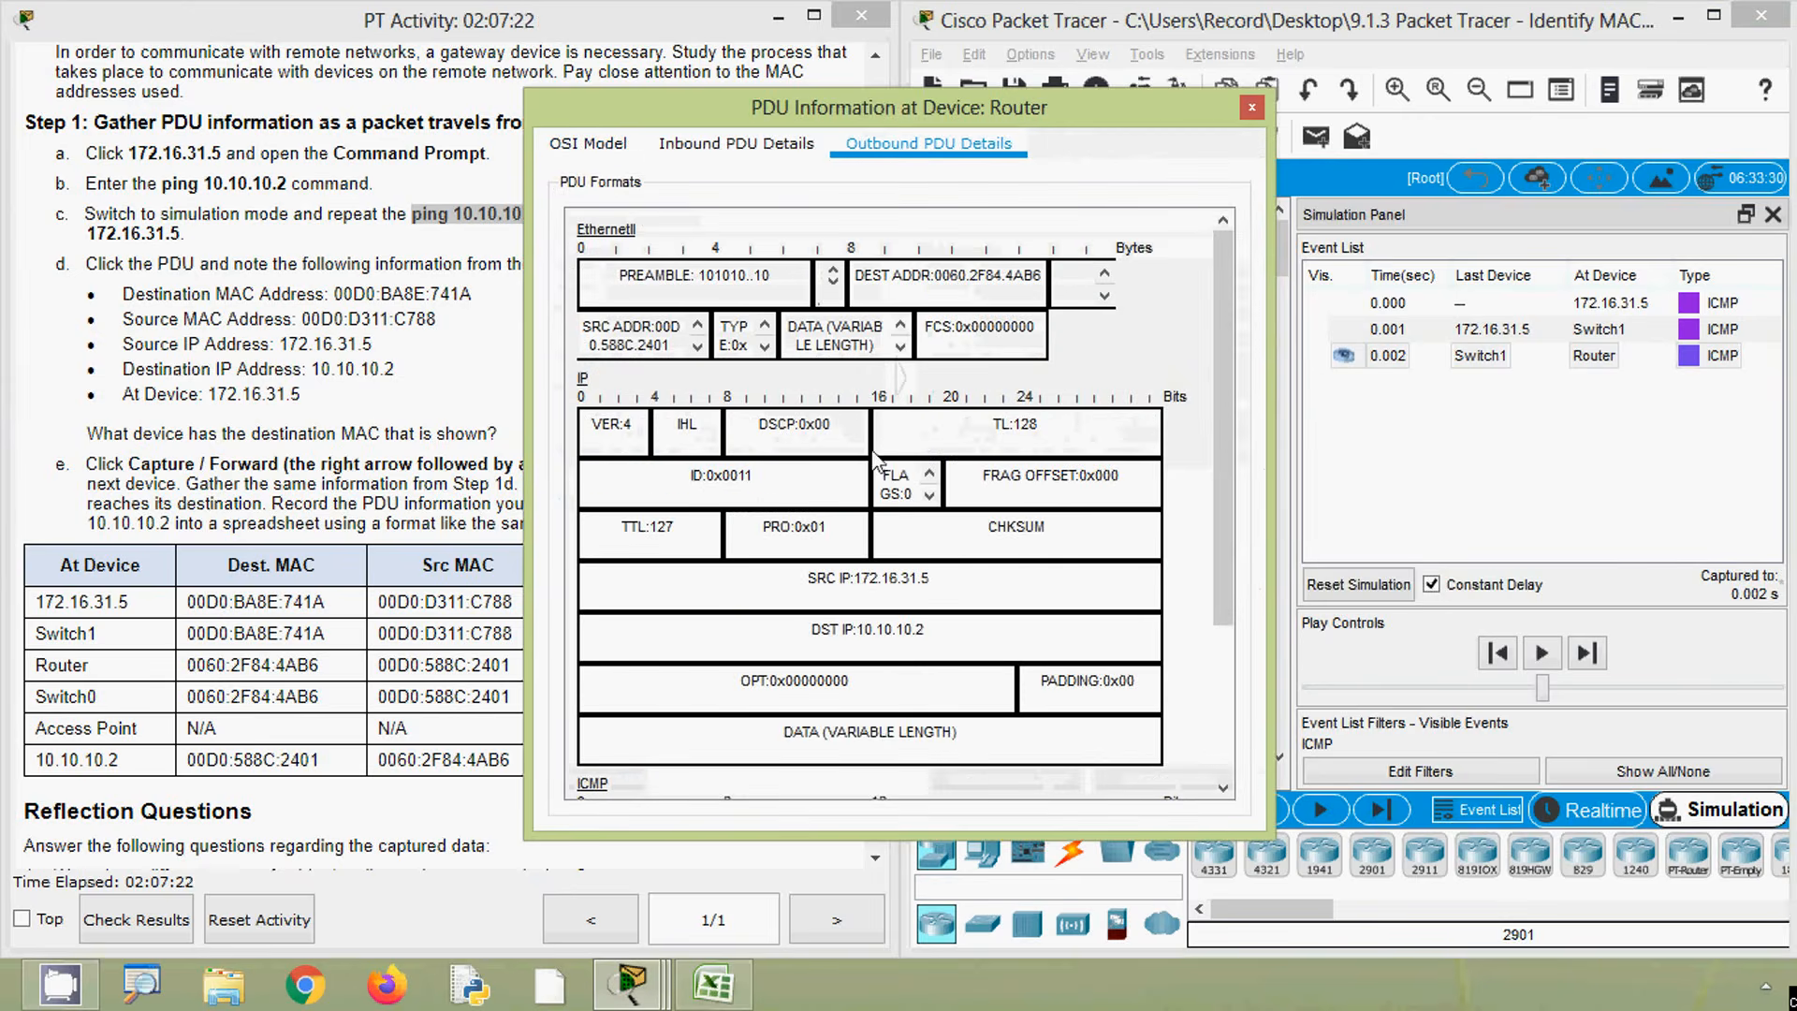
- Check the Router row of the spreadsheet against the Router PDU, then close the PDU window
{"action": "left_click", "coordinate": [714, 985]}
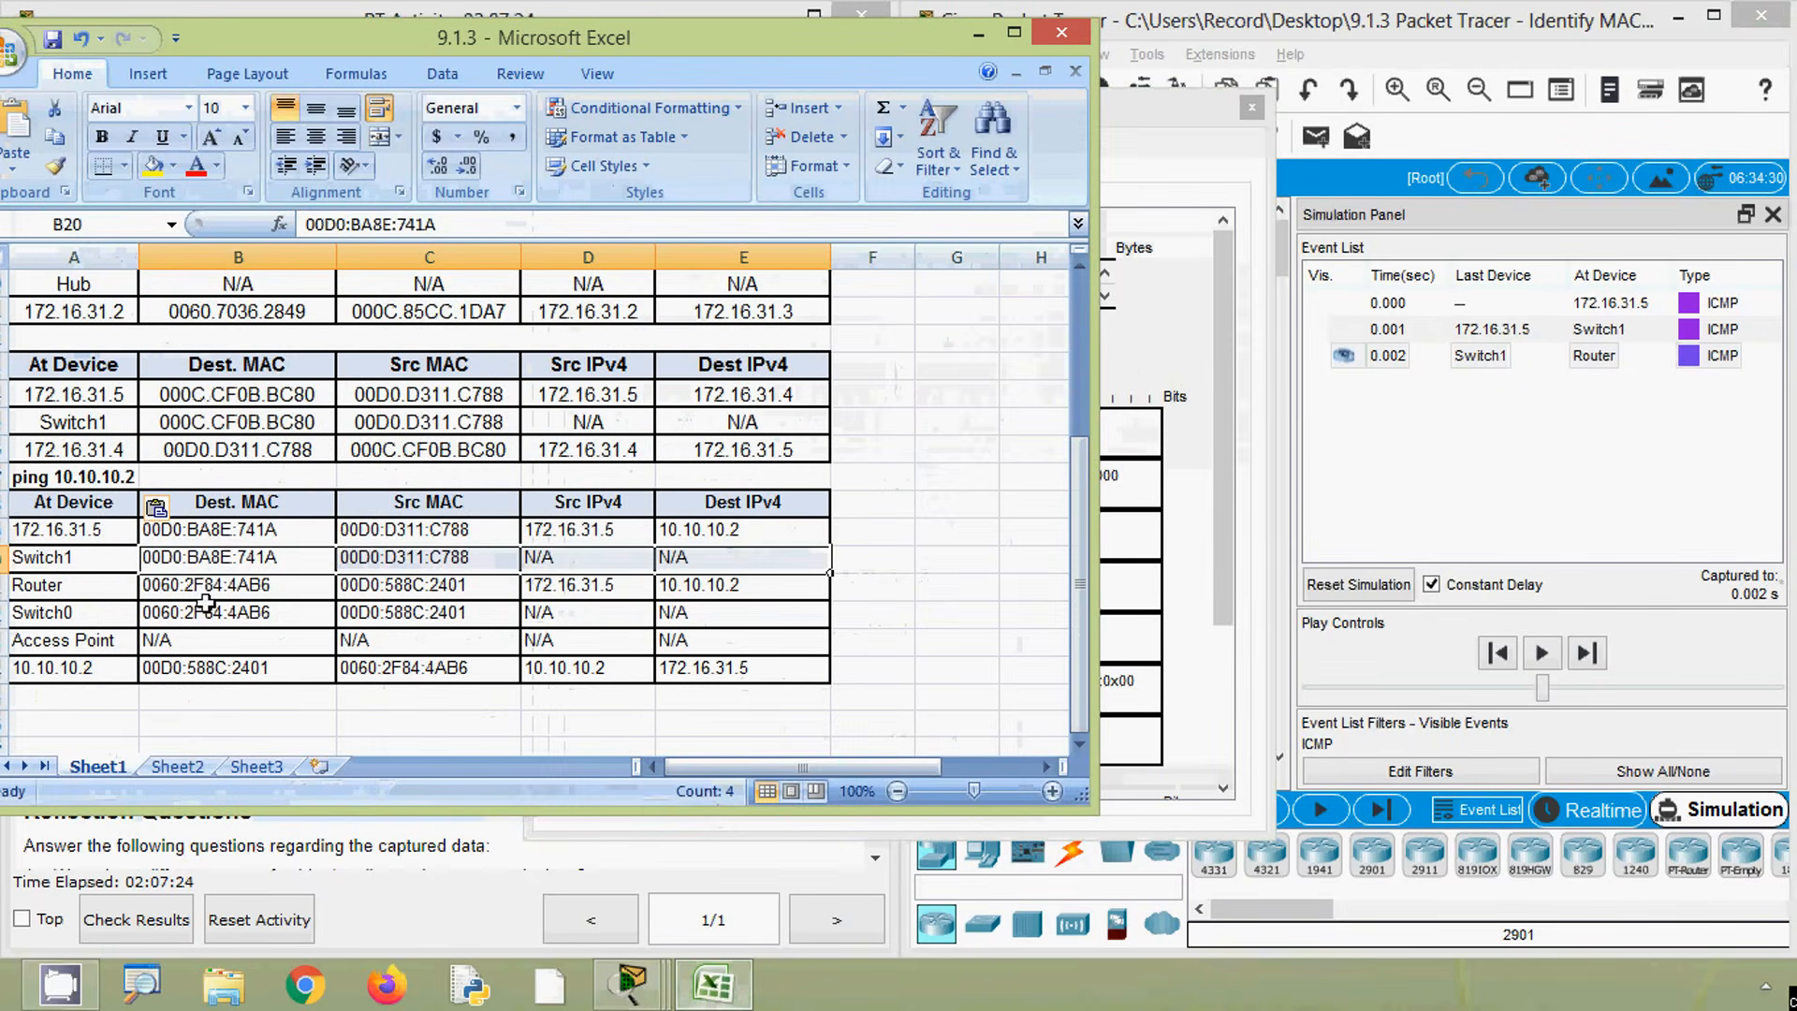
{"action": "left_click_drag", "start_coordinate": [199, 587], "coordinate": [702, 587]}
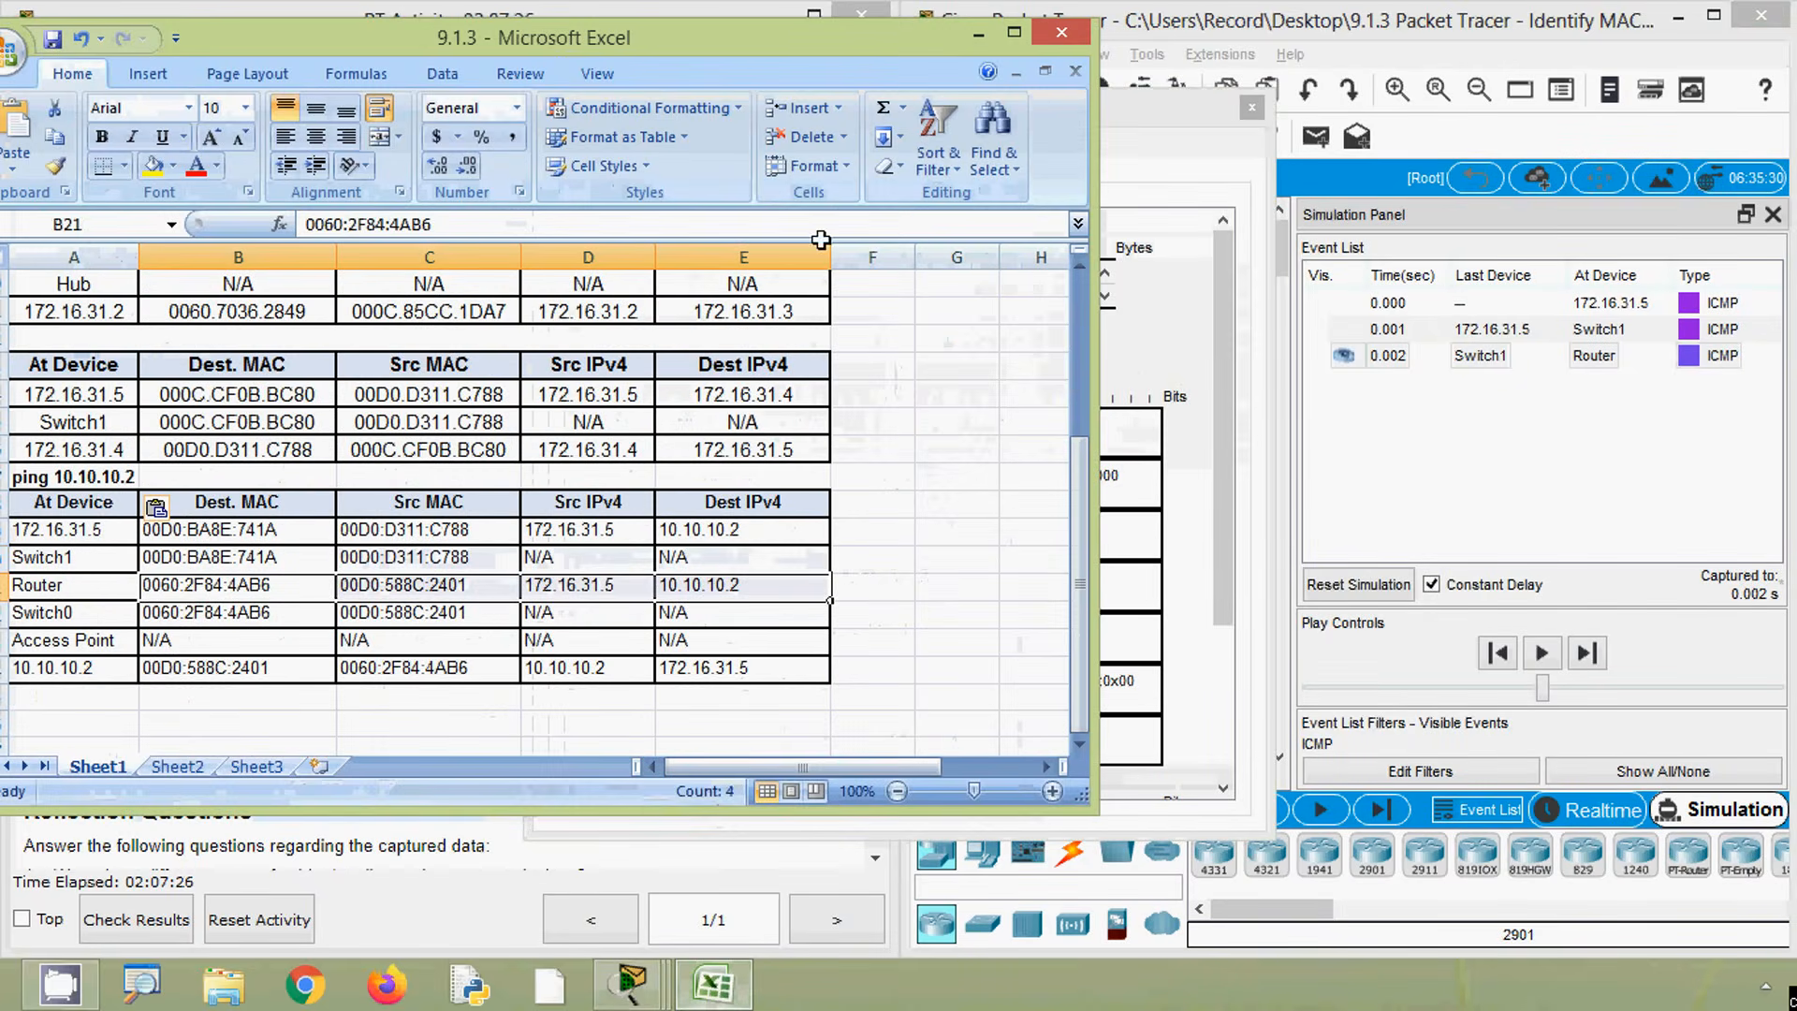
{"action": "left_click", "coordinate": [979, 40]}
{"action": "left_click", "coordinate": [1252, 109]}
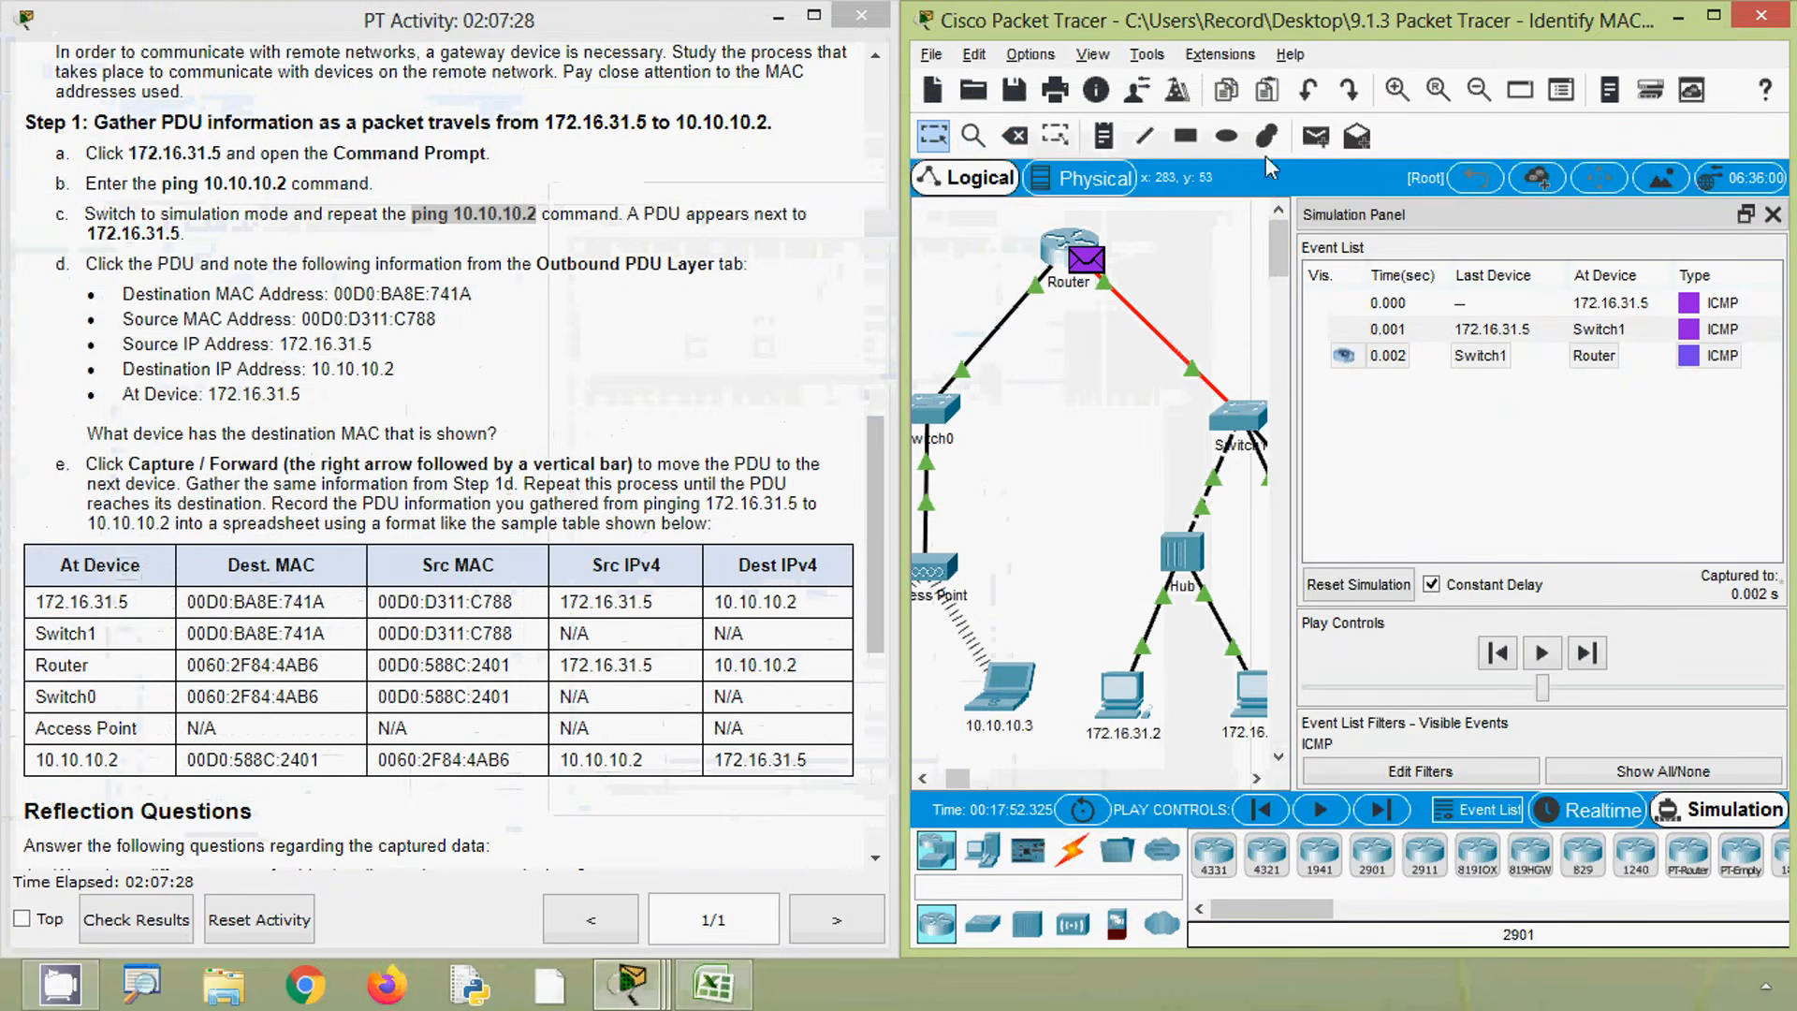
- Advance the simulation to Switch0 and check the Switch0 row of the spreadsheet
{"action": "left_click", "coordinate": [1373, 810]}
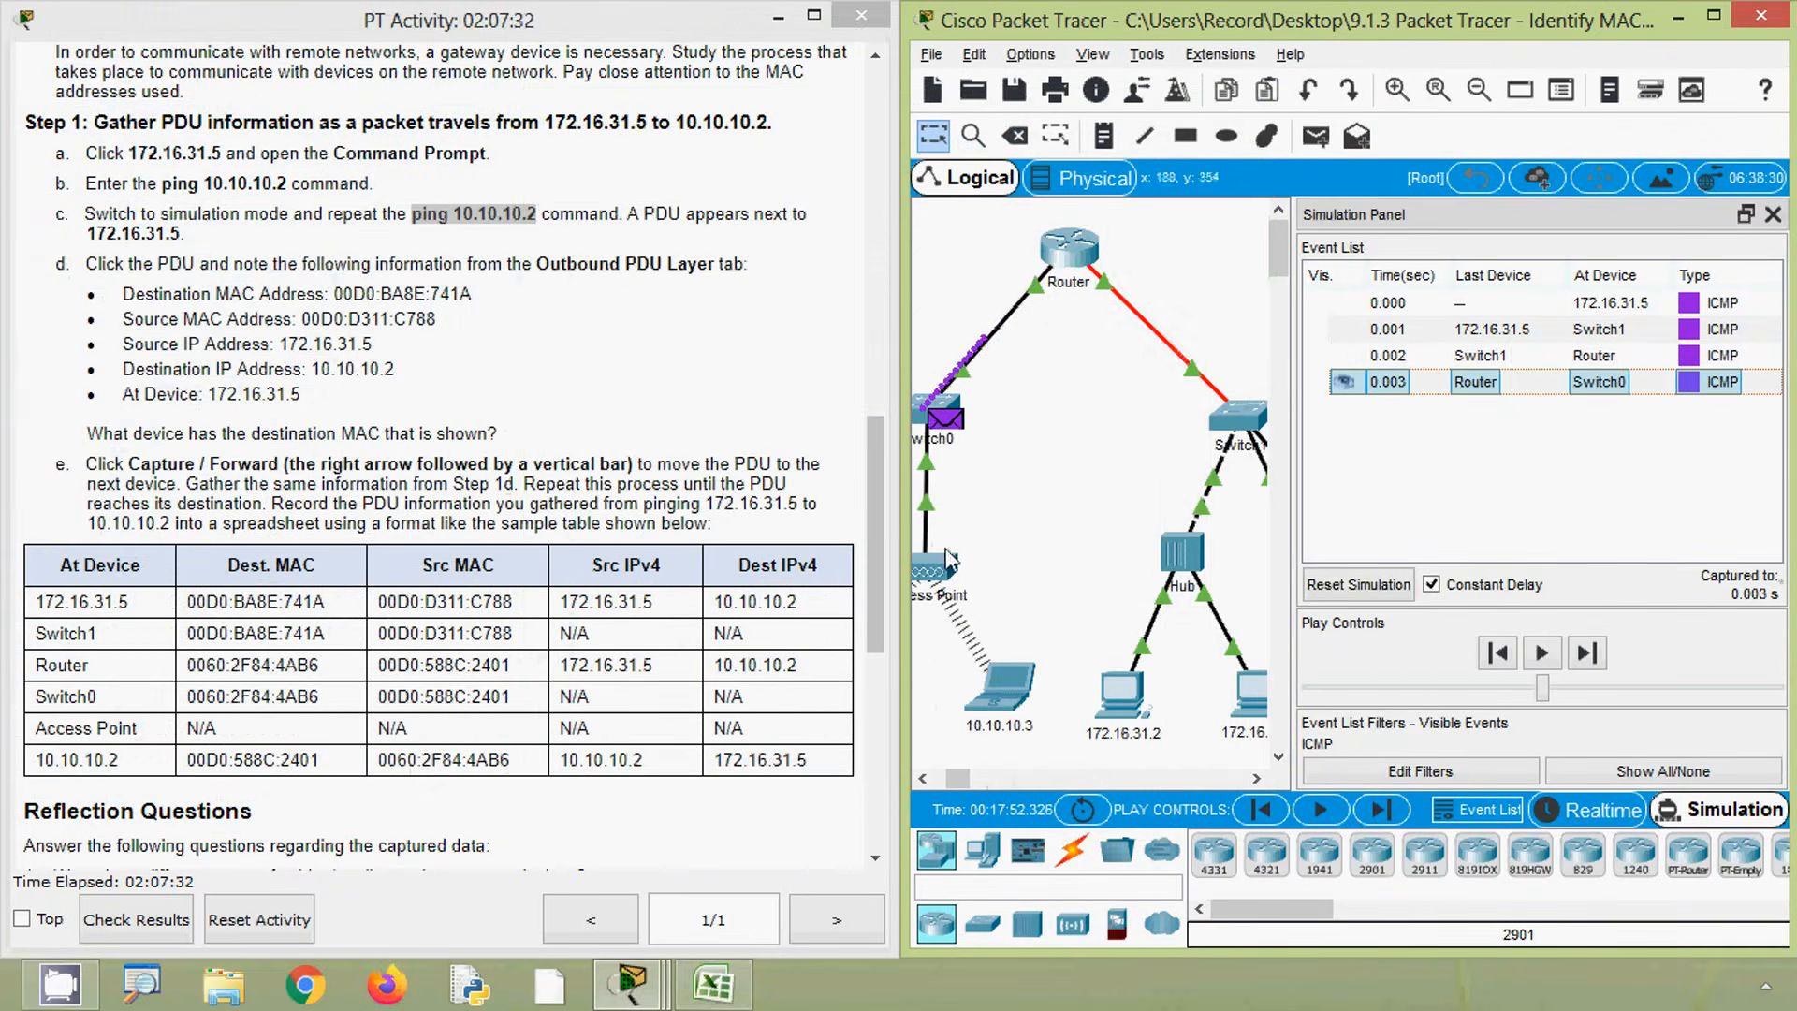
{"action": "left_click", "coordinate": [713, 983]}
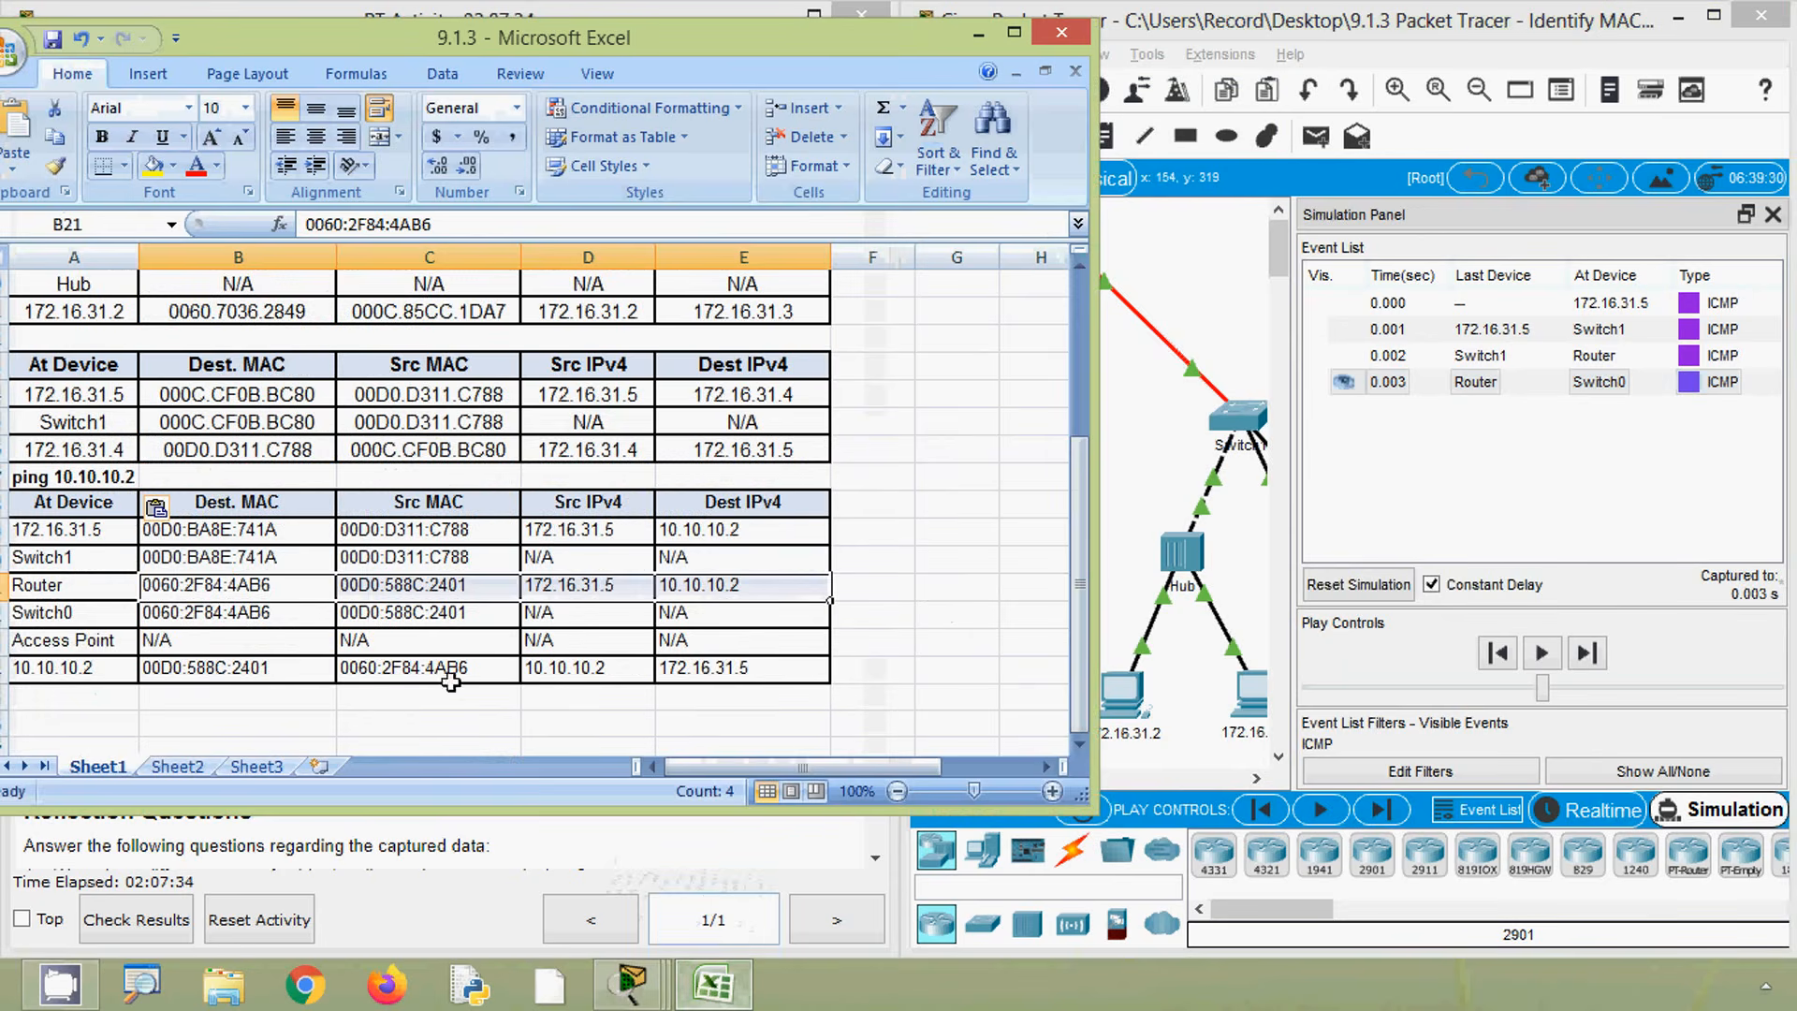
{"action": "left_click_drag", "start_coordinate": [94, 615], "coordinate": [672, 606]}
{"action": "left_click", "coordinate": [713, 983]}
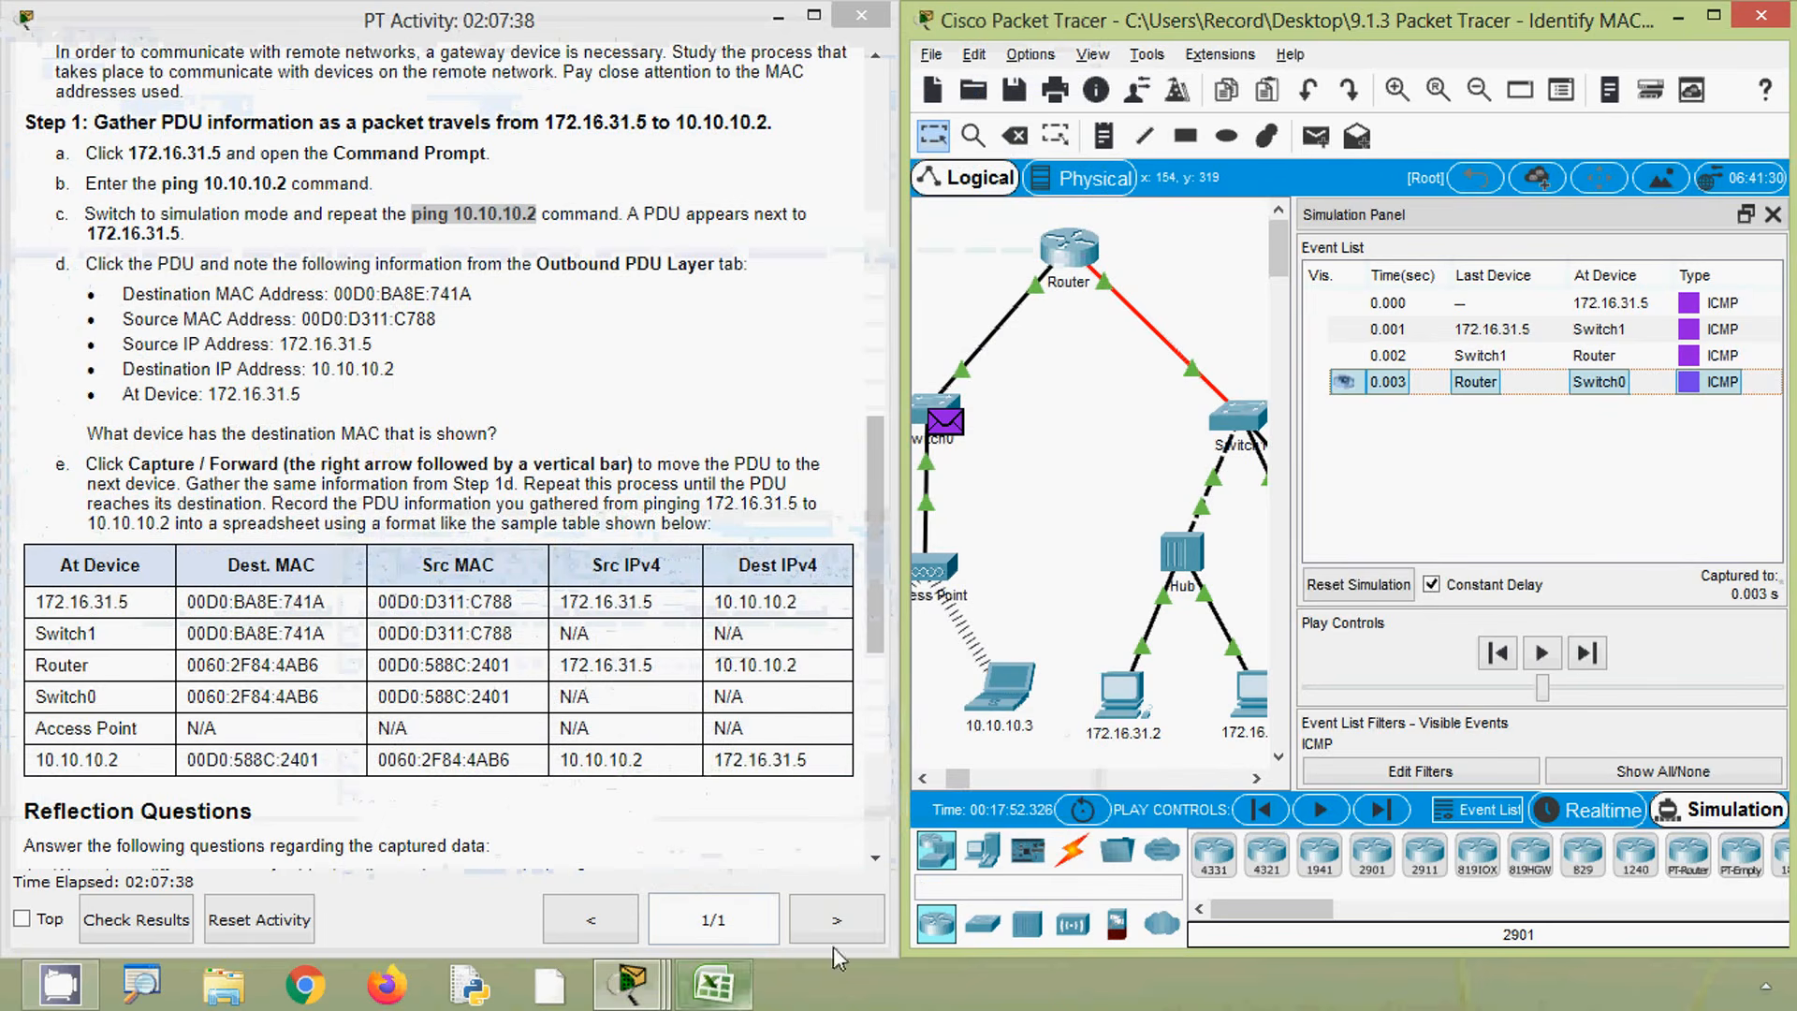
- Advance the simulation to the Access Point and open the PDU there
{"action": "left_click", "coordinate": [1381, 809]}
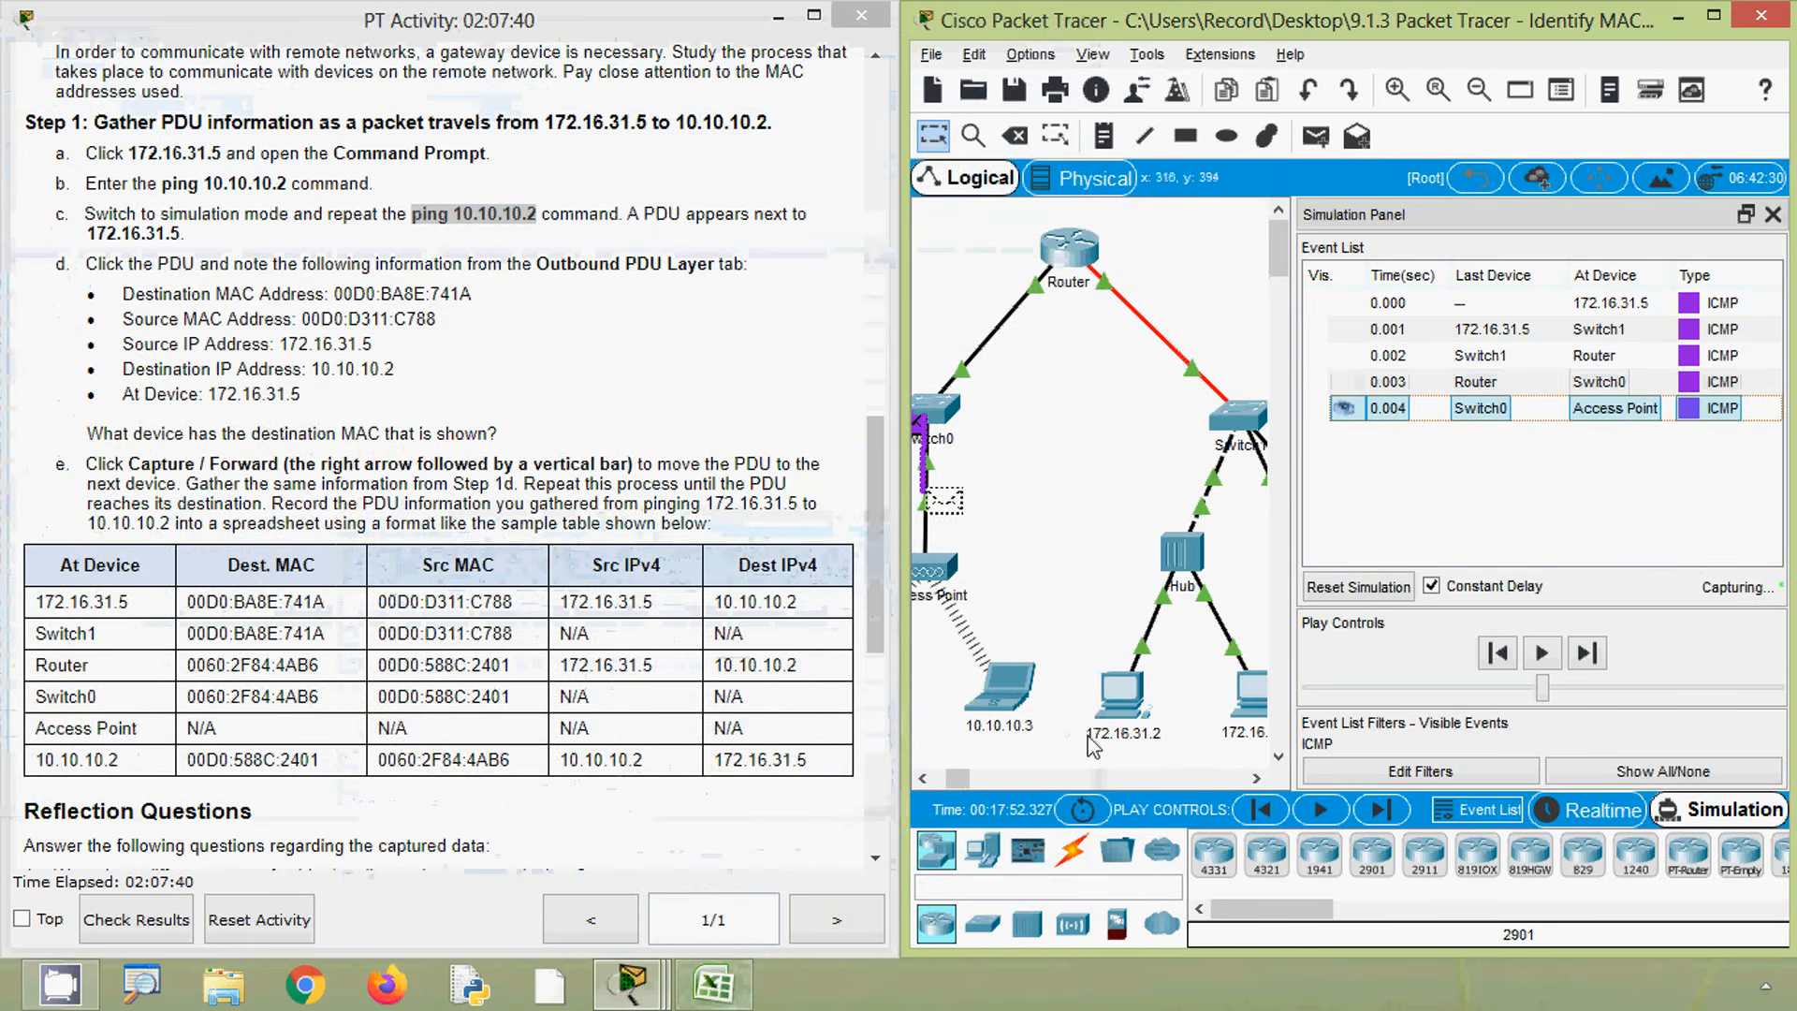
{"action": "left_click_drag", "start_coordinate": [953, 783], "coordinate": [951, 784]}
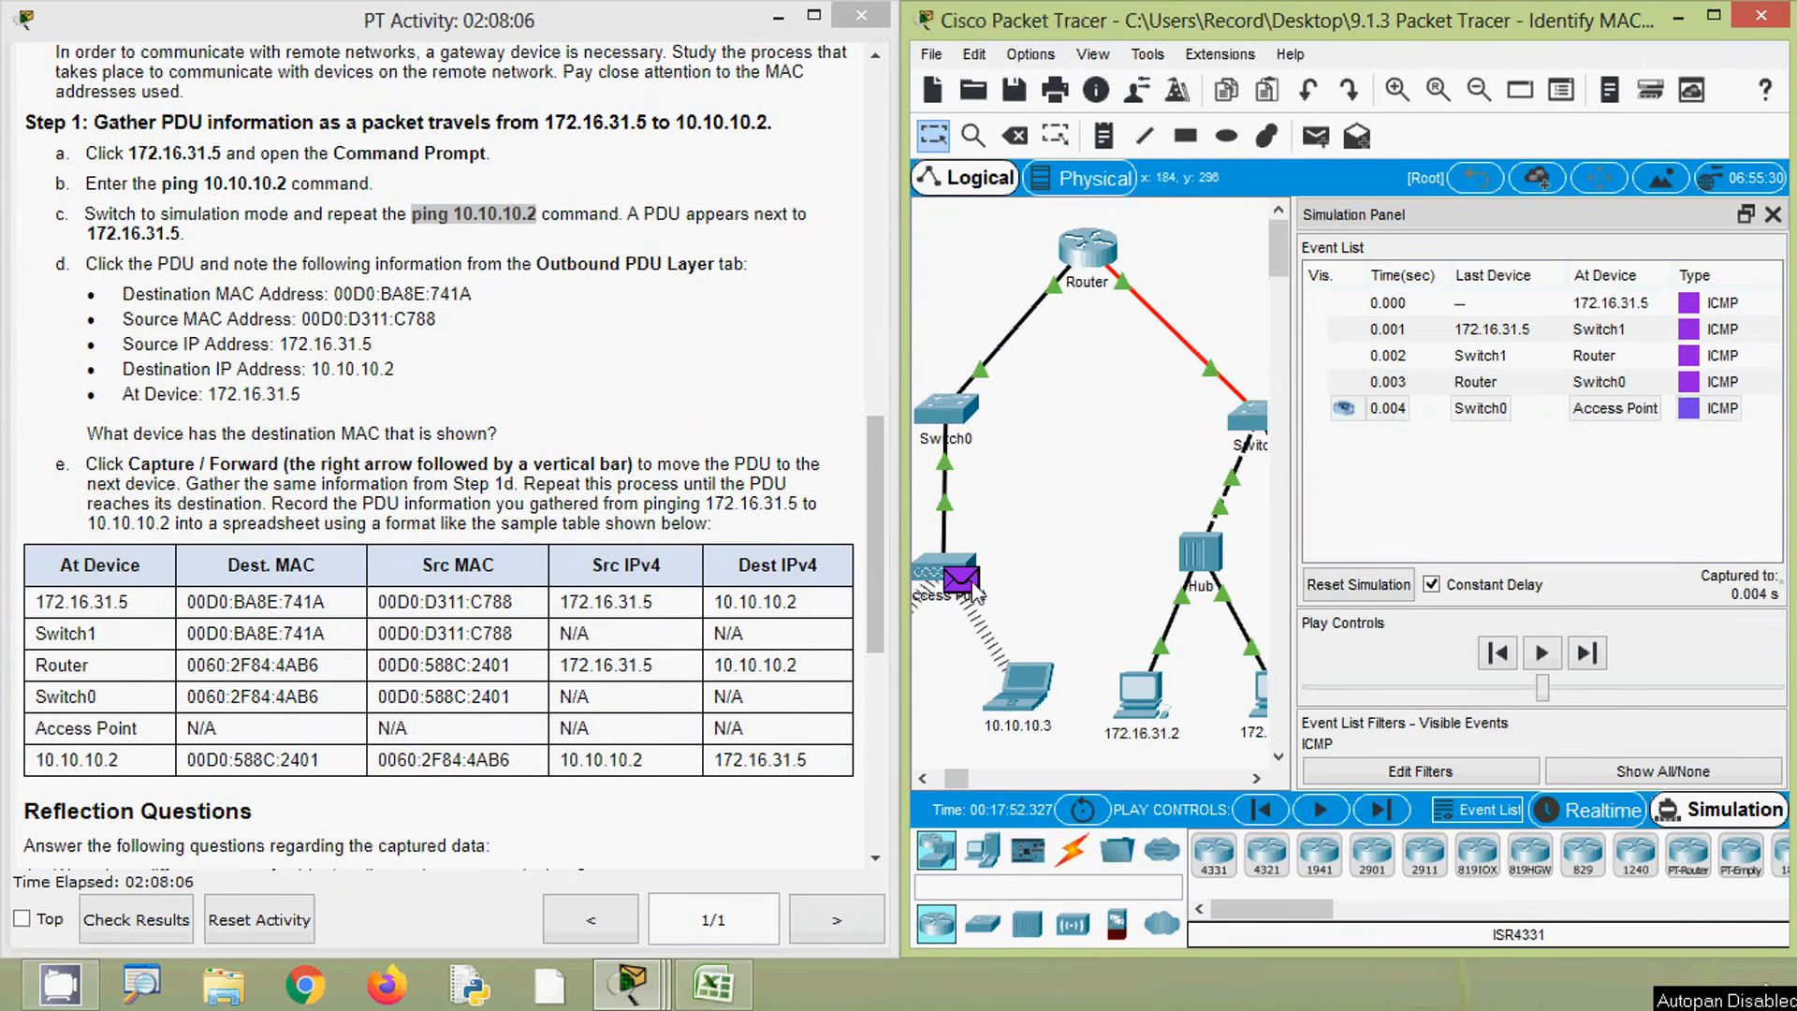
{"action": "left_click", "coordinate": [964, 580]}
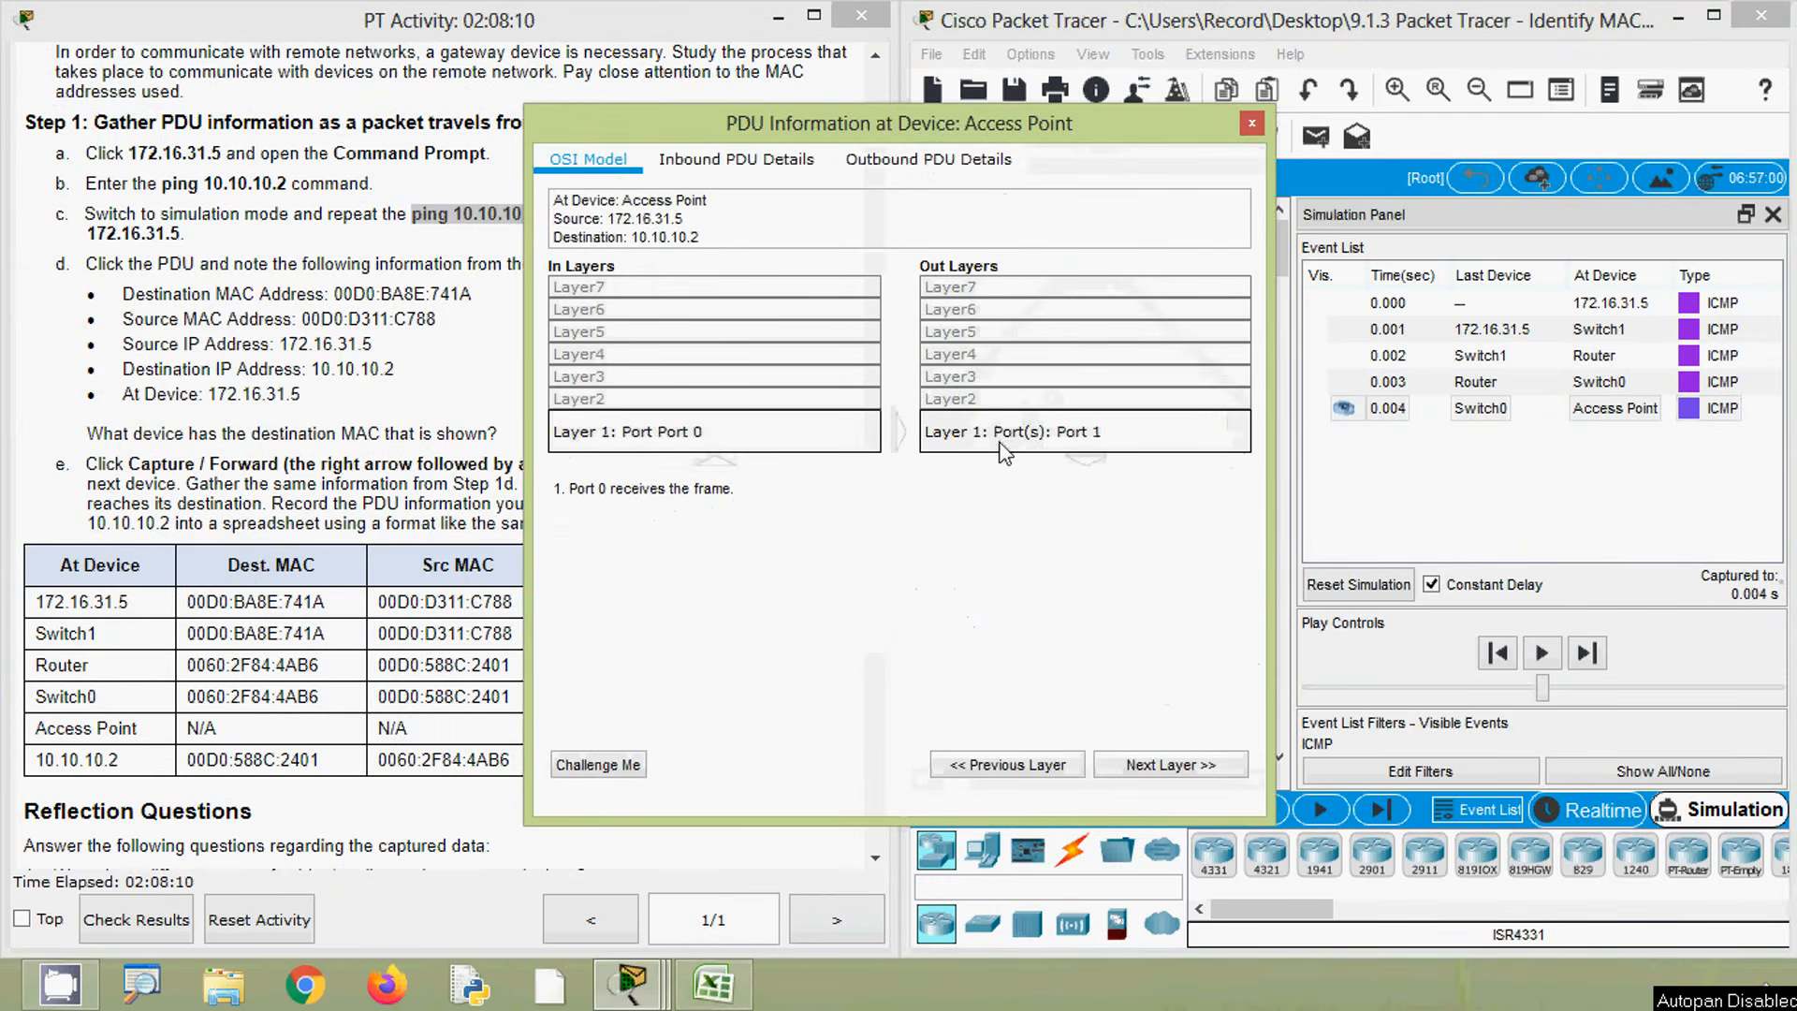
- Check the Access Point row of the spreadsheet, then close the Access Point PDU window
{"action": "left_click", "coordinate": [718, 987]}
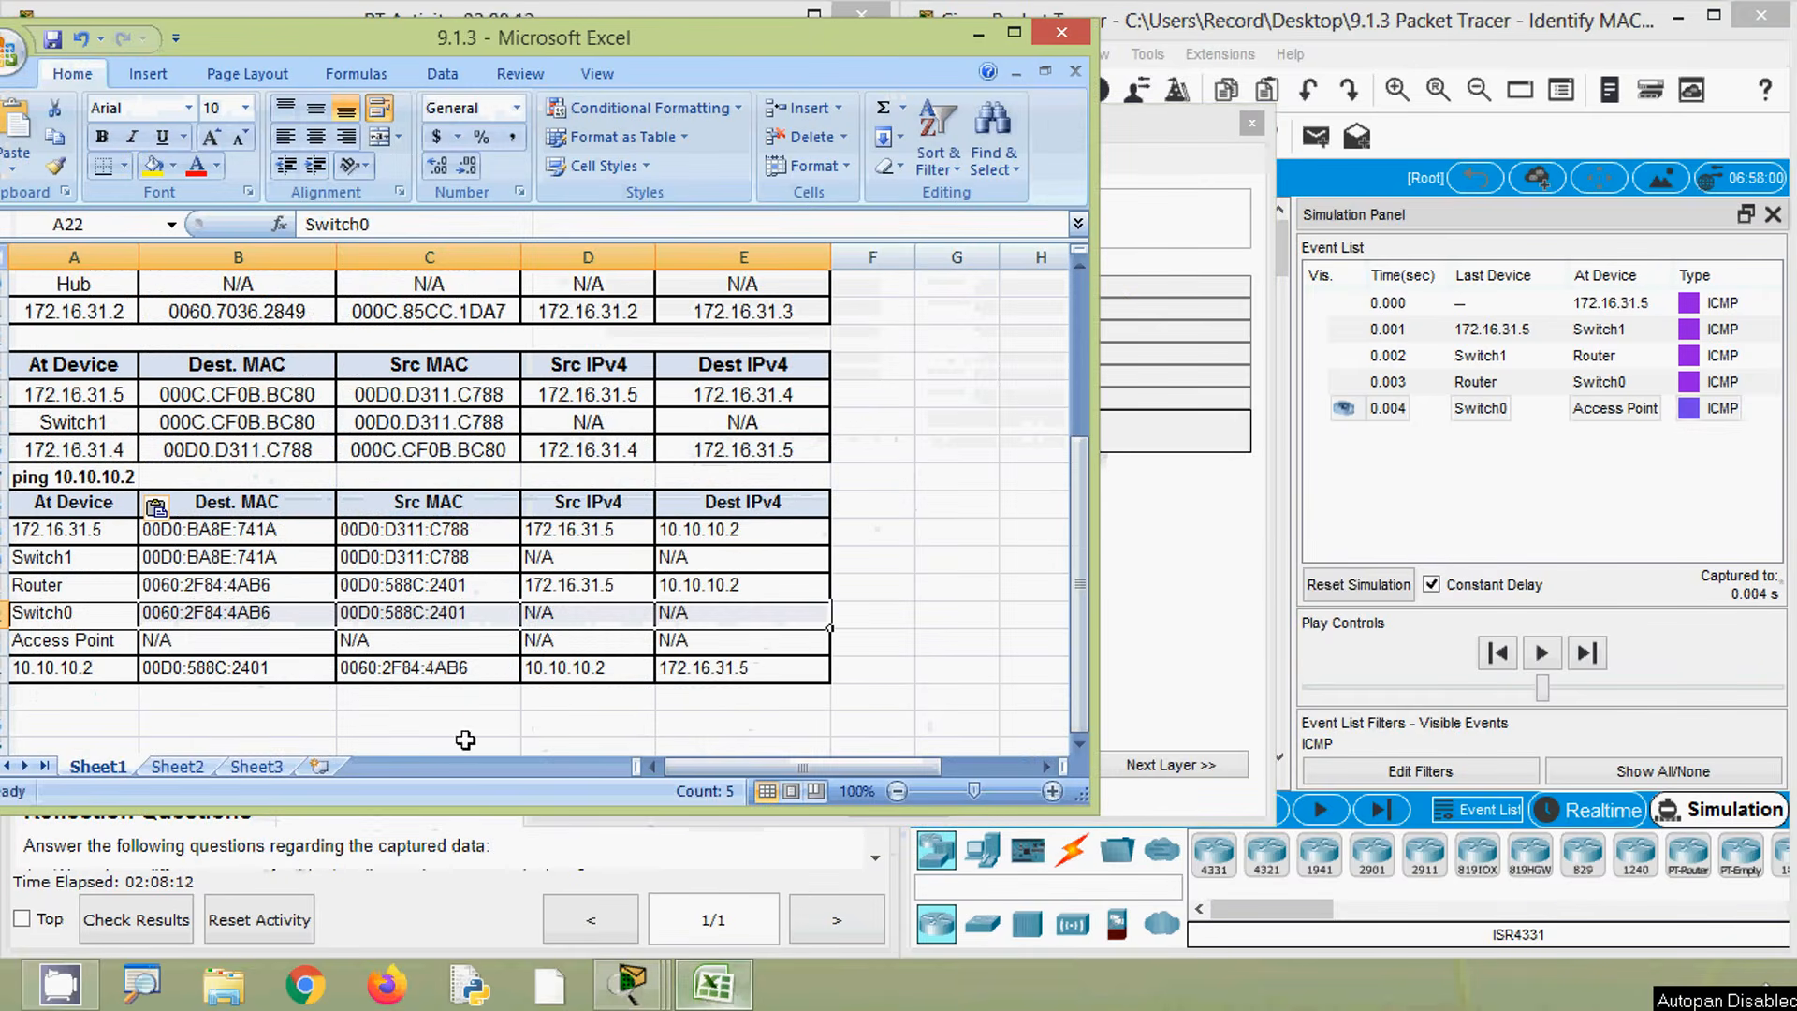
{"action": "left_click_drag", "start_coordinate": [211, 642], "coordinate": [811, 628]}
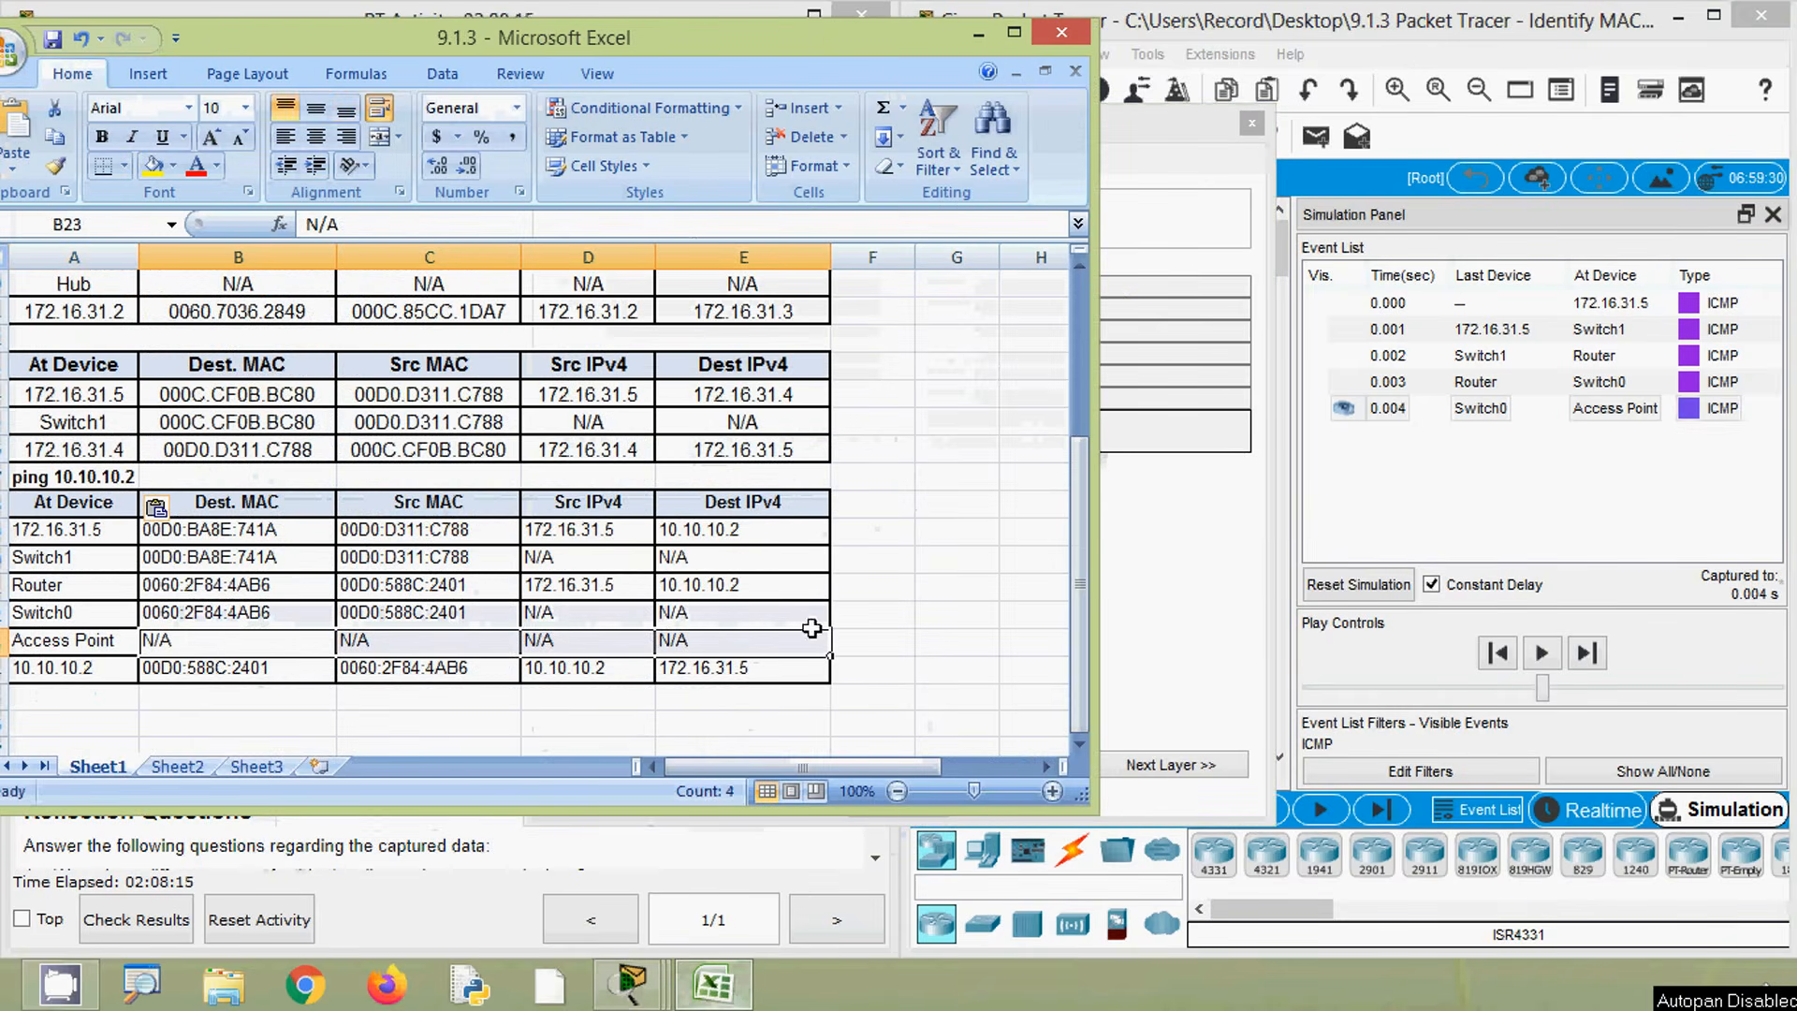
{"action": "left_click", "coordinate": [983, 36]}
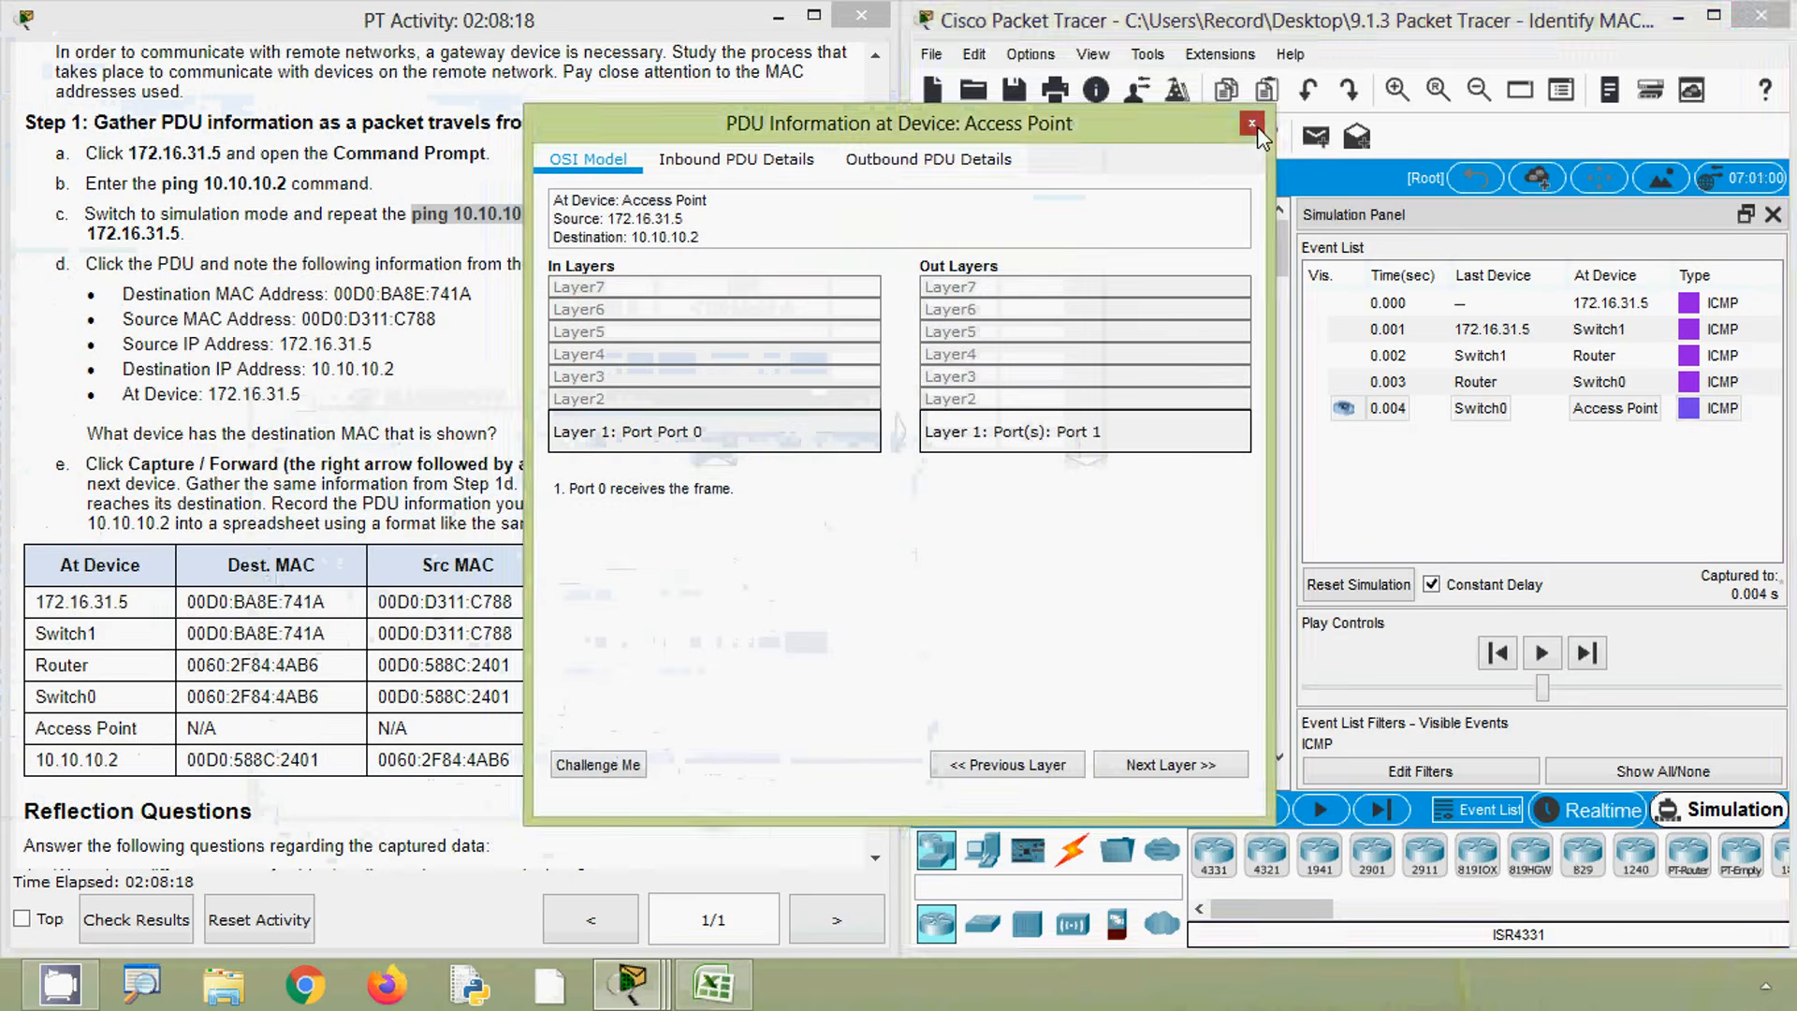
{"action": "left_click", "coordinate": [1253, 125]}
- Advance the simulation to 10.10.10.2 and open the PDU at that laptop
{"action": "left_click", "coordinate": [1394, 810]}
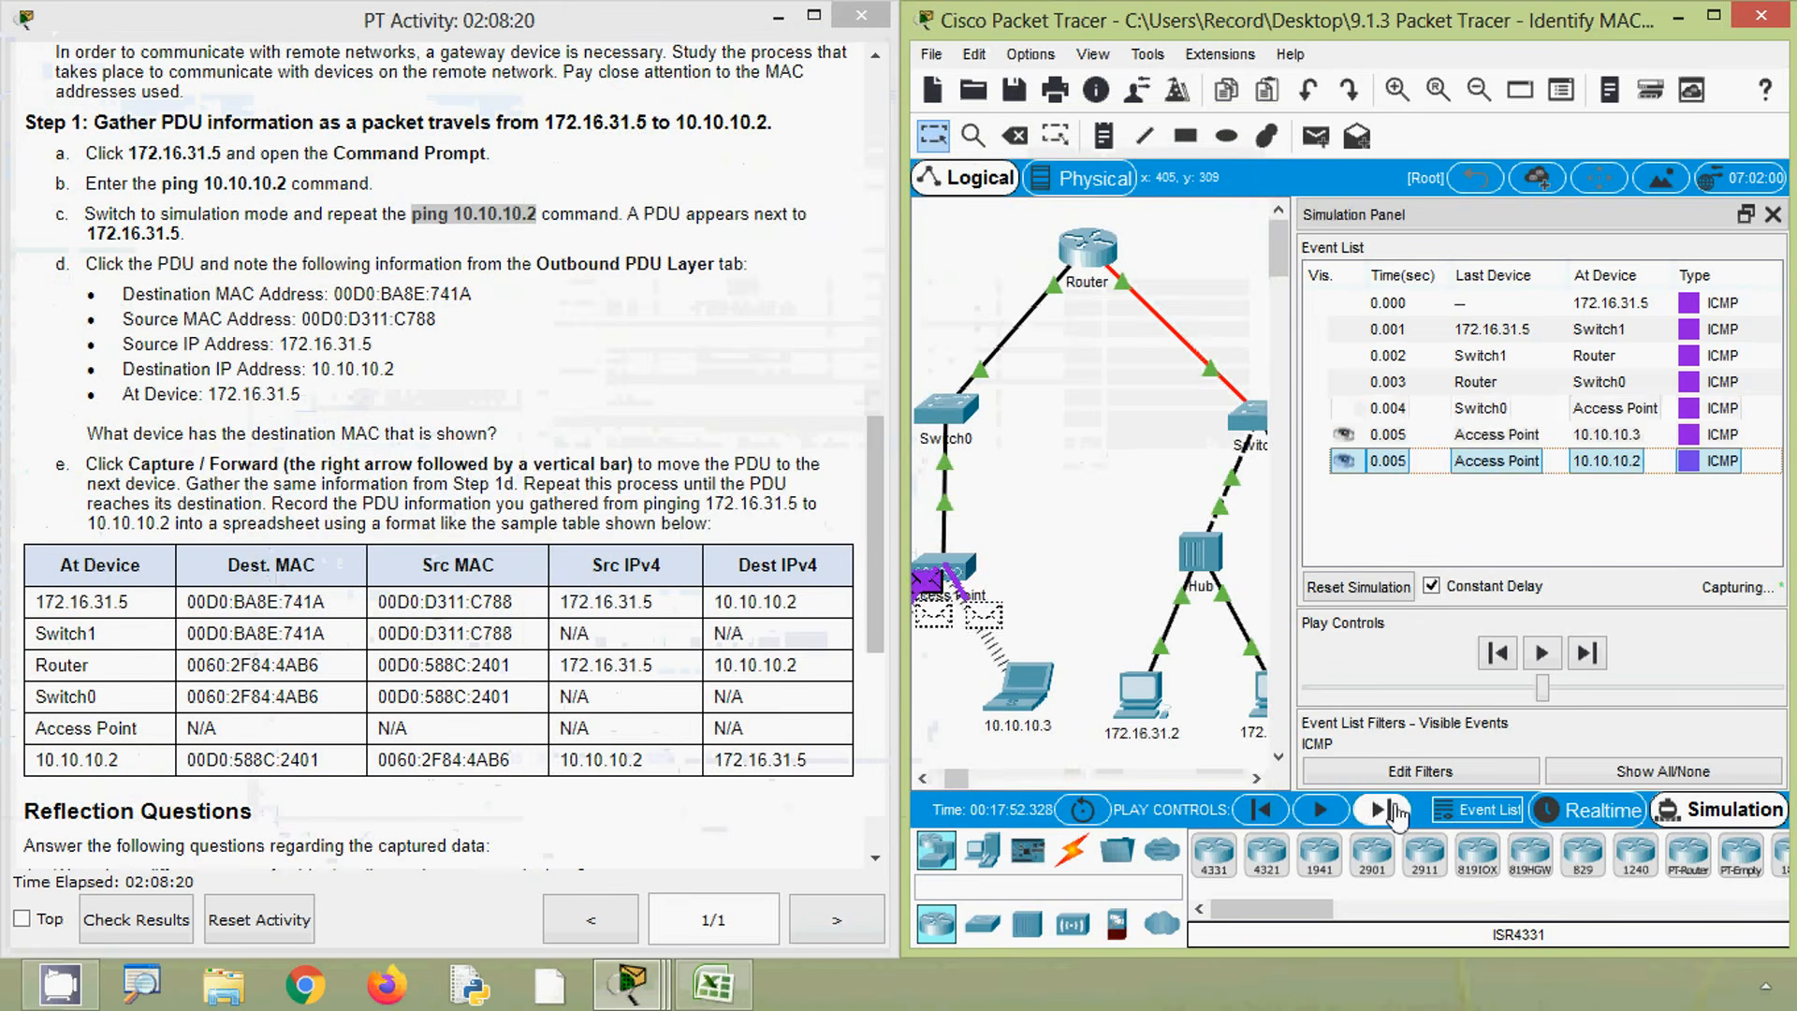
{"action": "left_click_drag", "start_coordinate": [964, 779], "coordinate": [954, 780]}
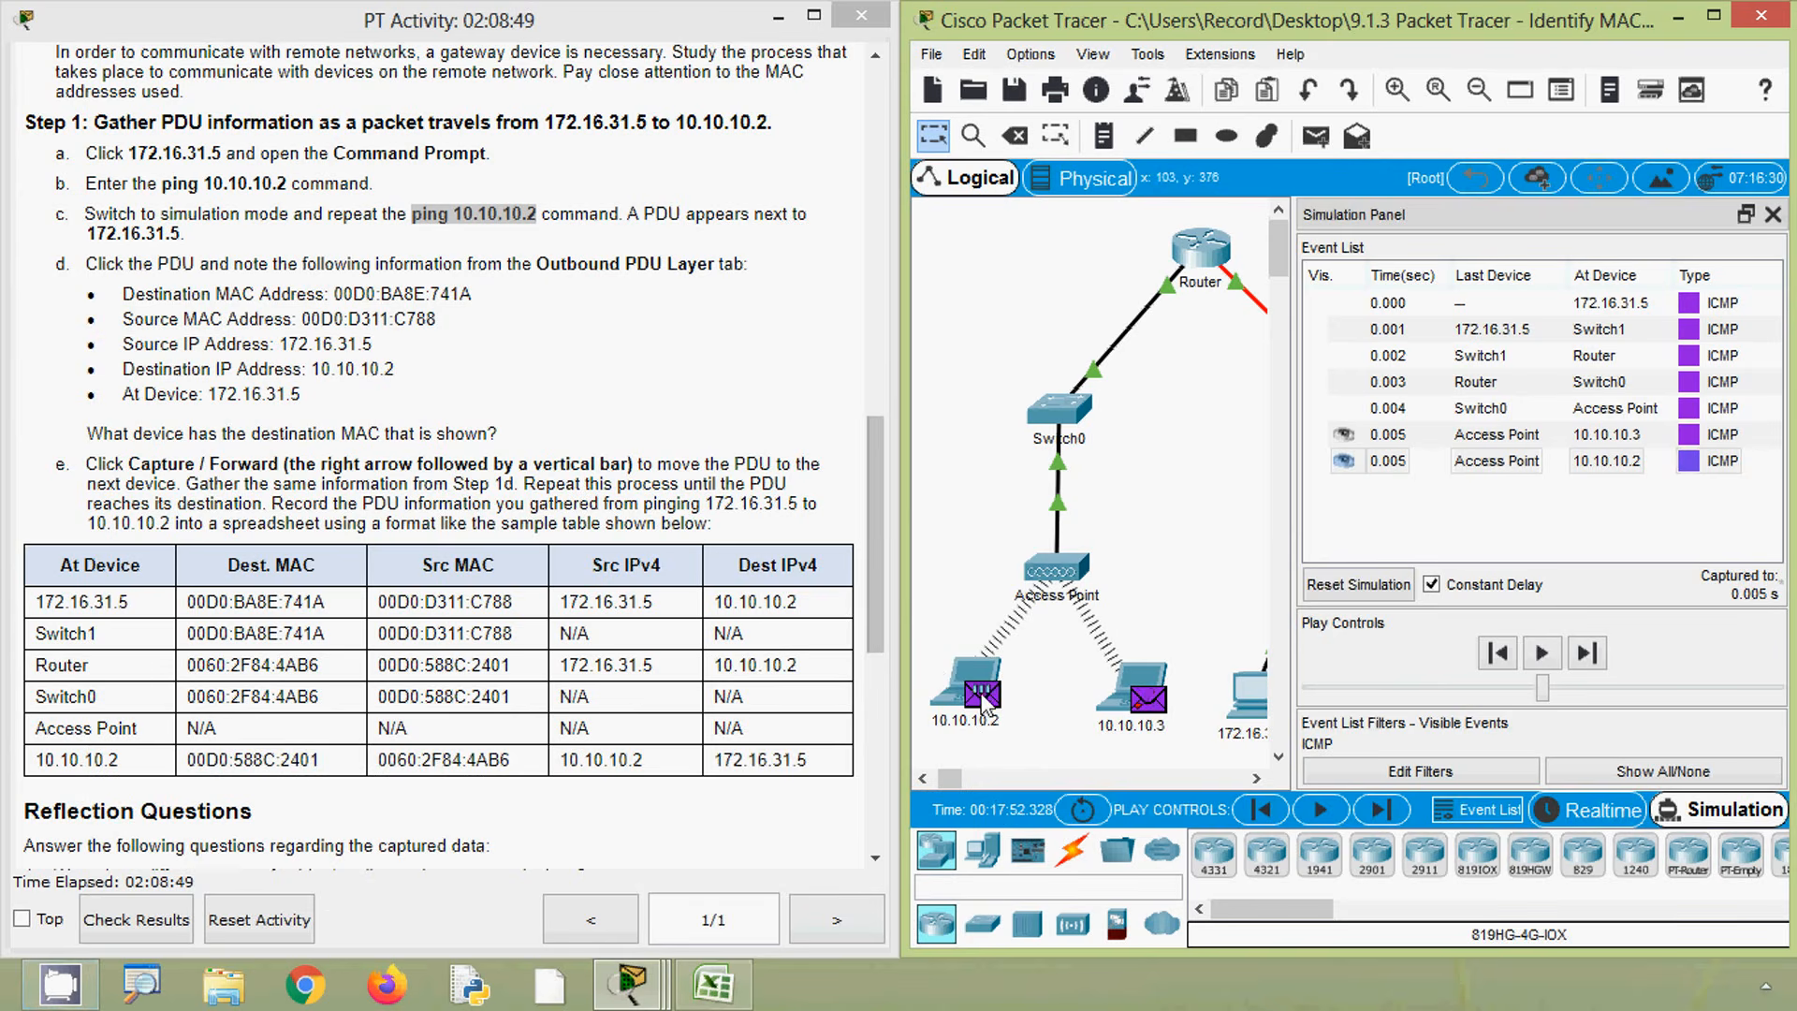
{"action": "left_click", "coordinate": [981, 698]}
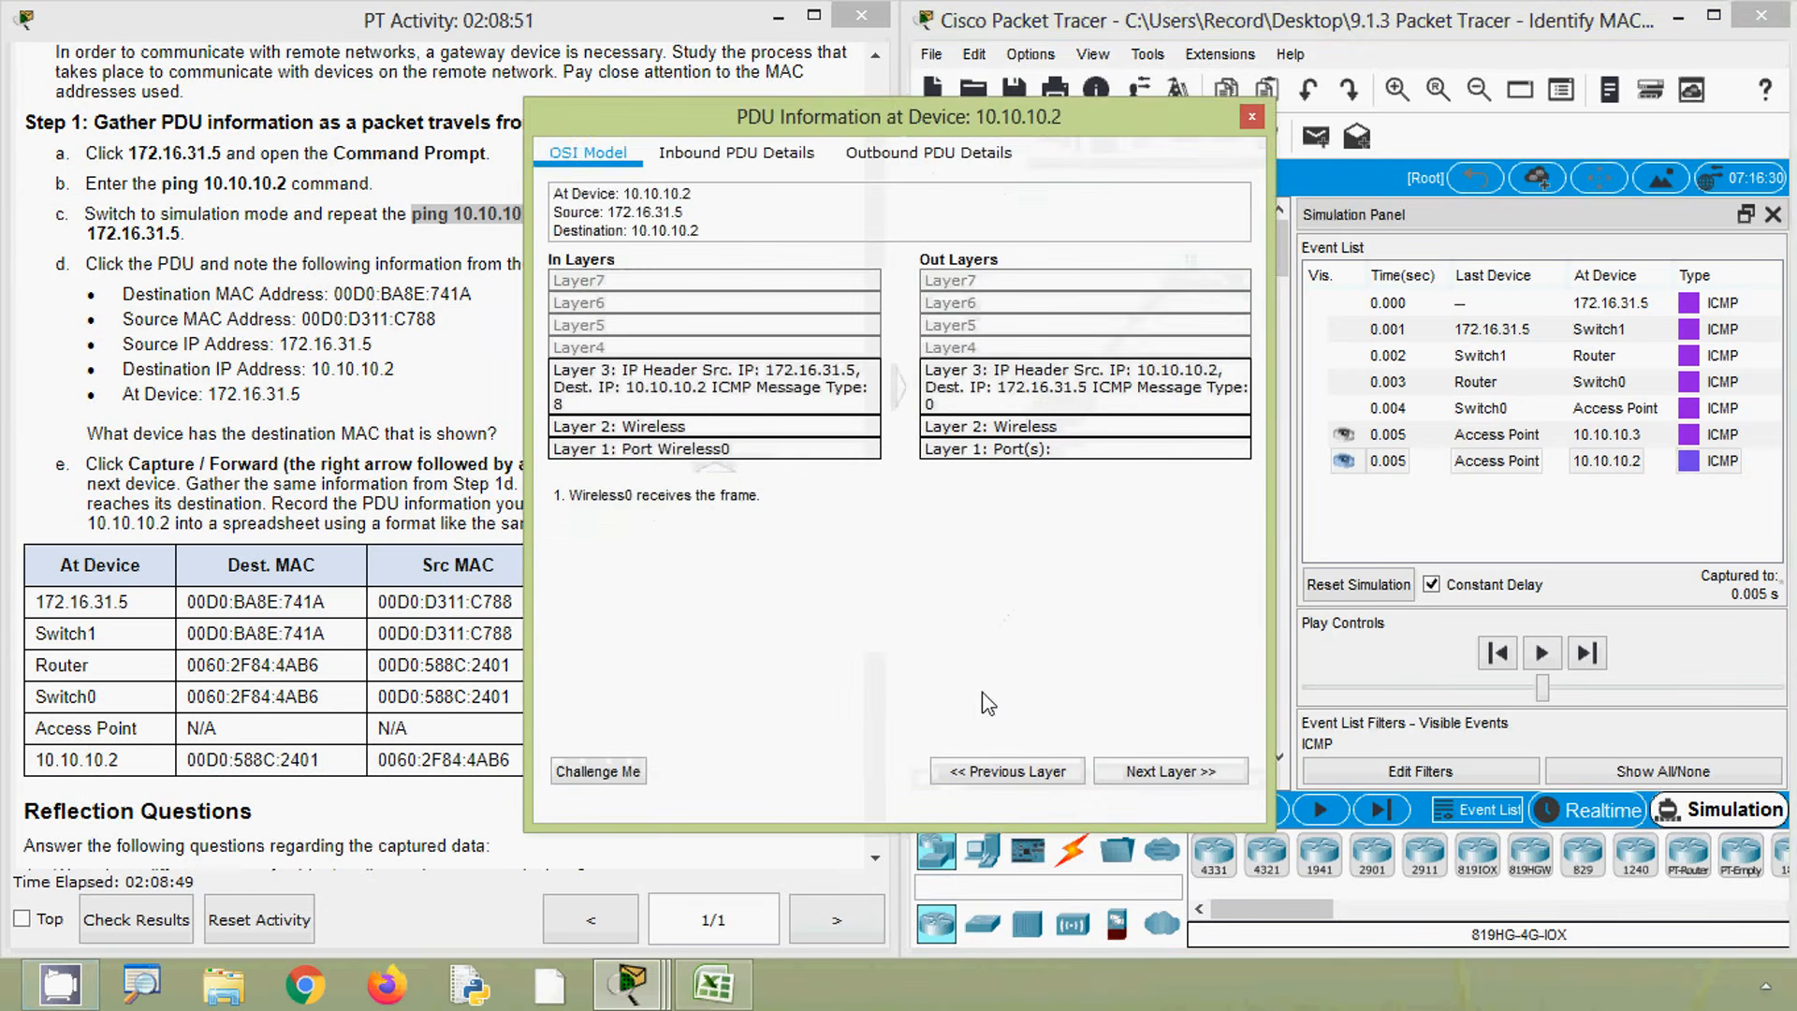
- Select the 10.10.10.2 row in the spreadsheet and examine that PDU's Outbound PDU Details beside it
{"action": "left_click", "coordinate": [733, 1004]}
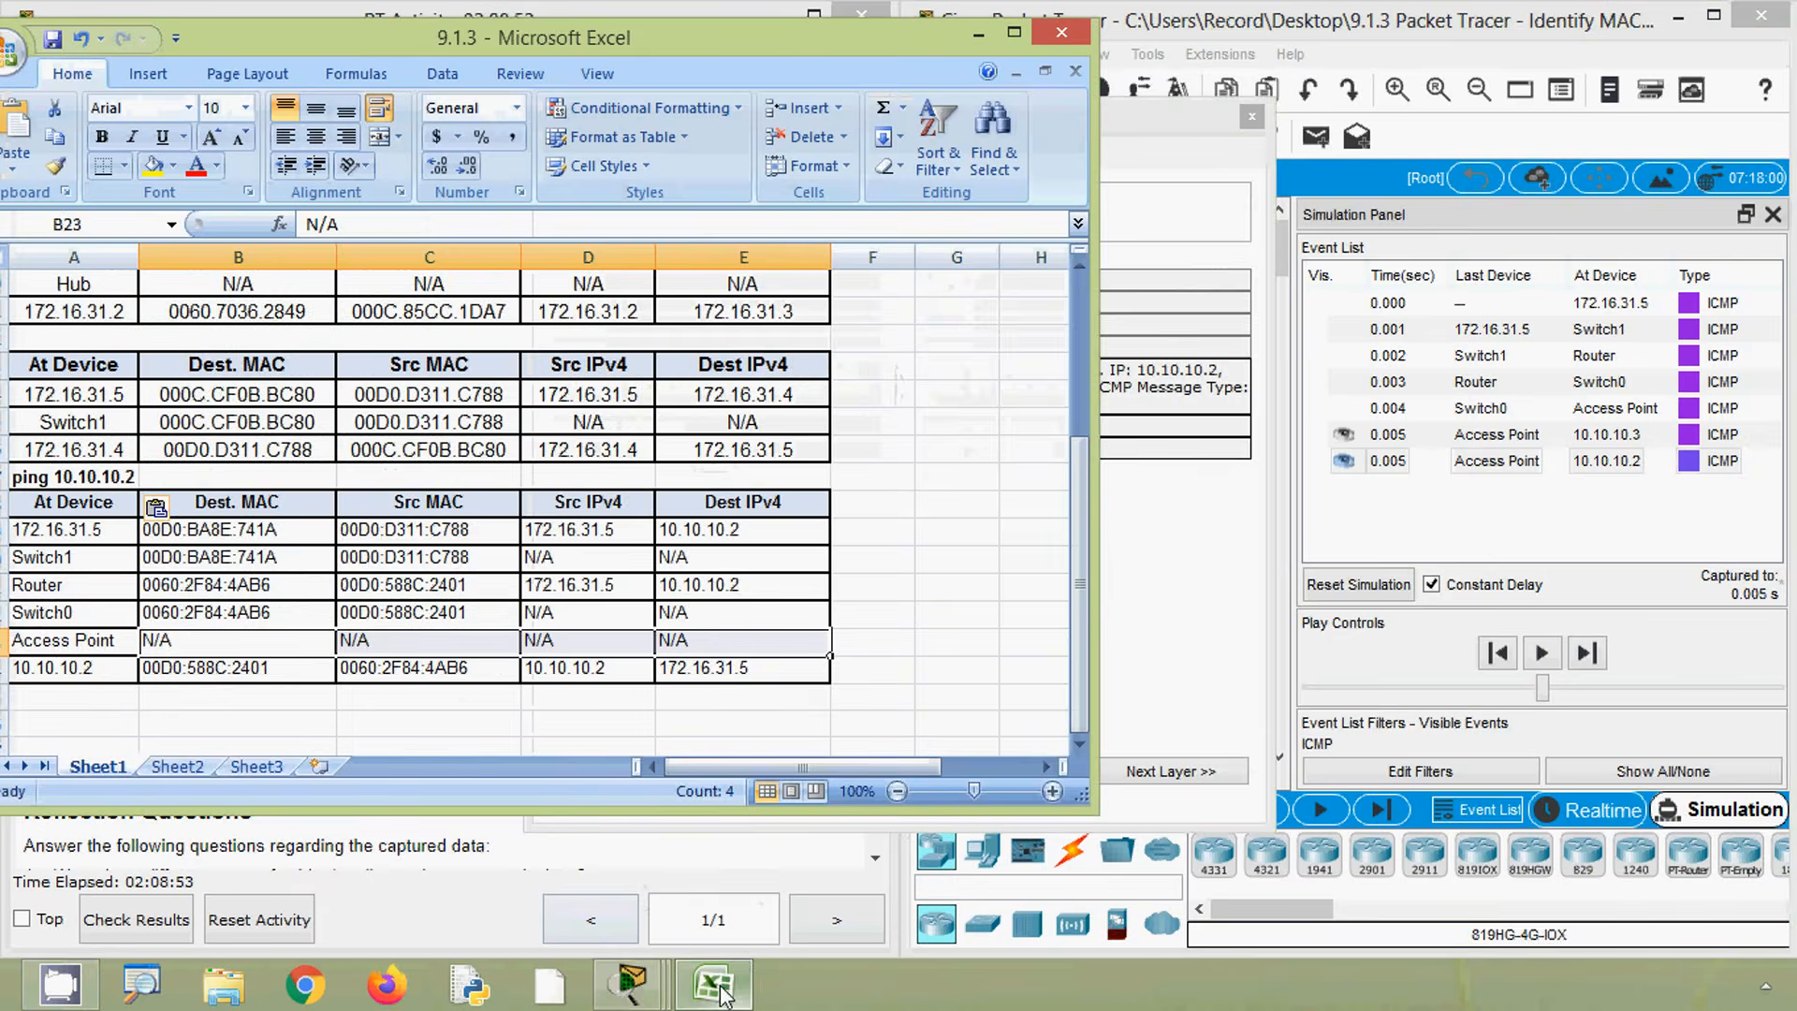
{"action": "left_click", "coordinate": [87, 668]}
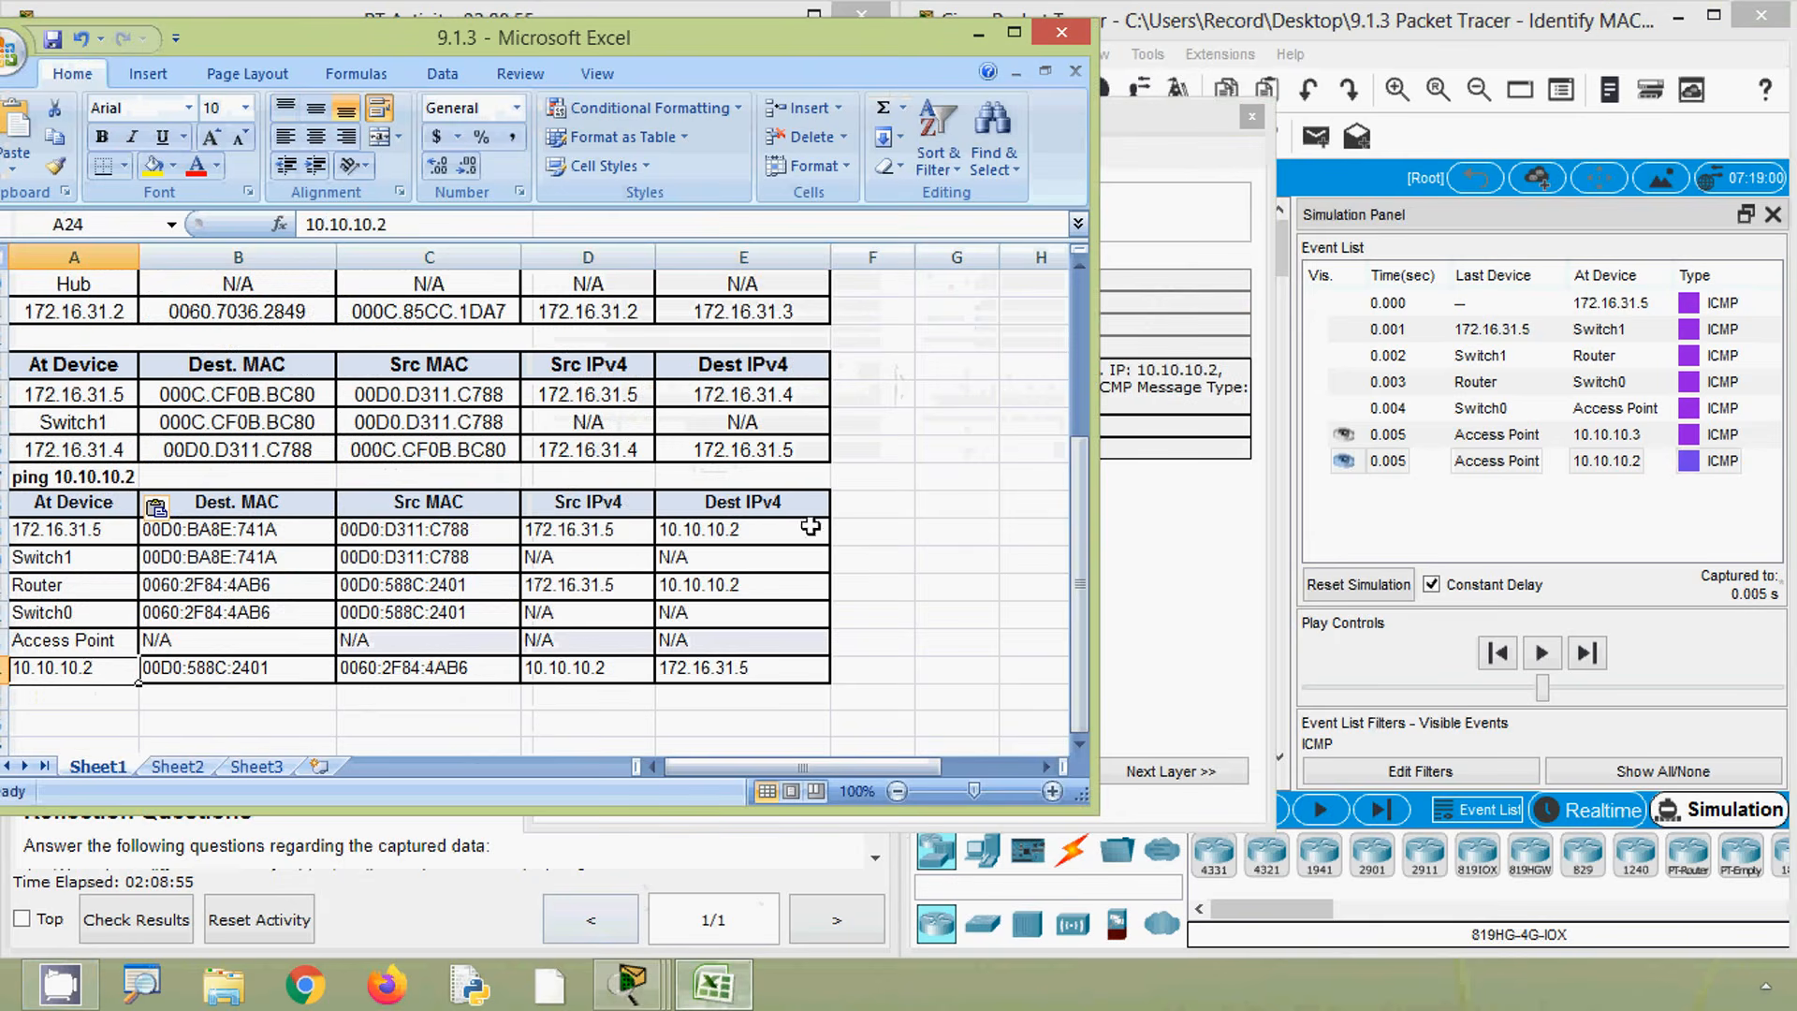
{"action": "left_click_drag", "start_coordinate": [1150, 140], "coordinate": [1591, 164]}
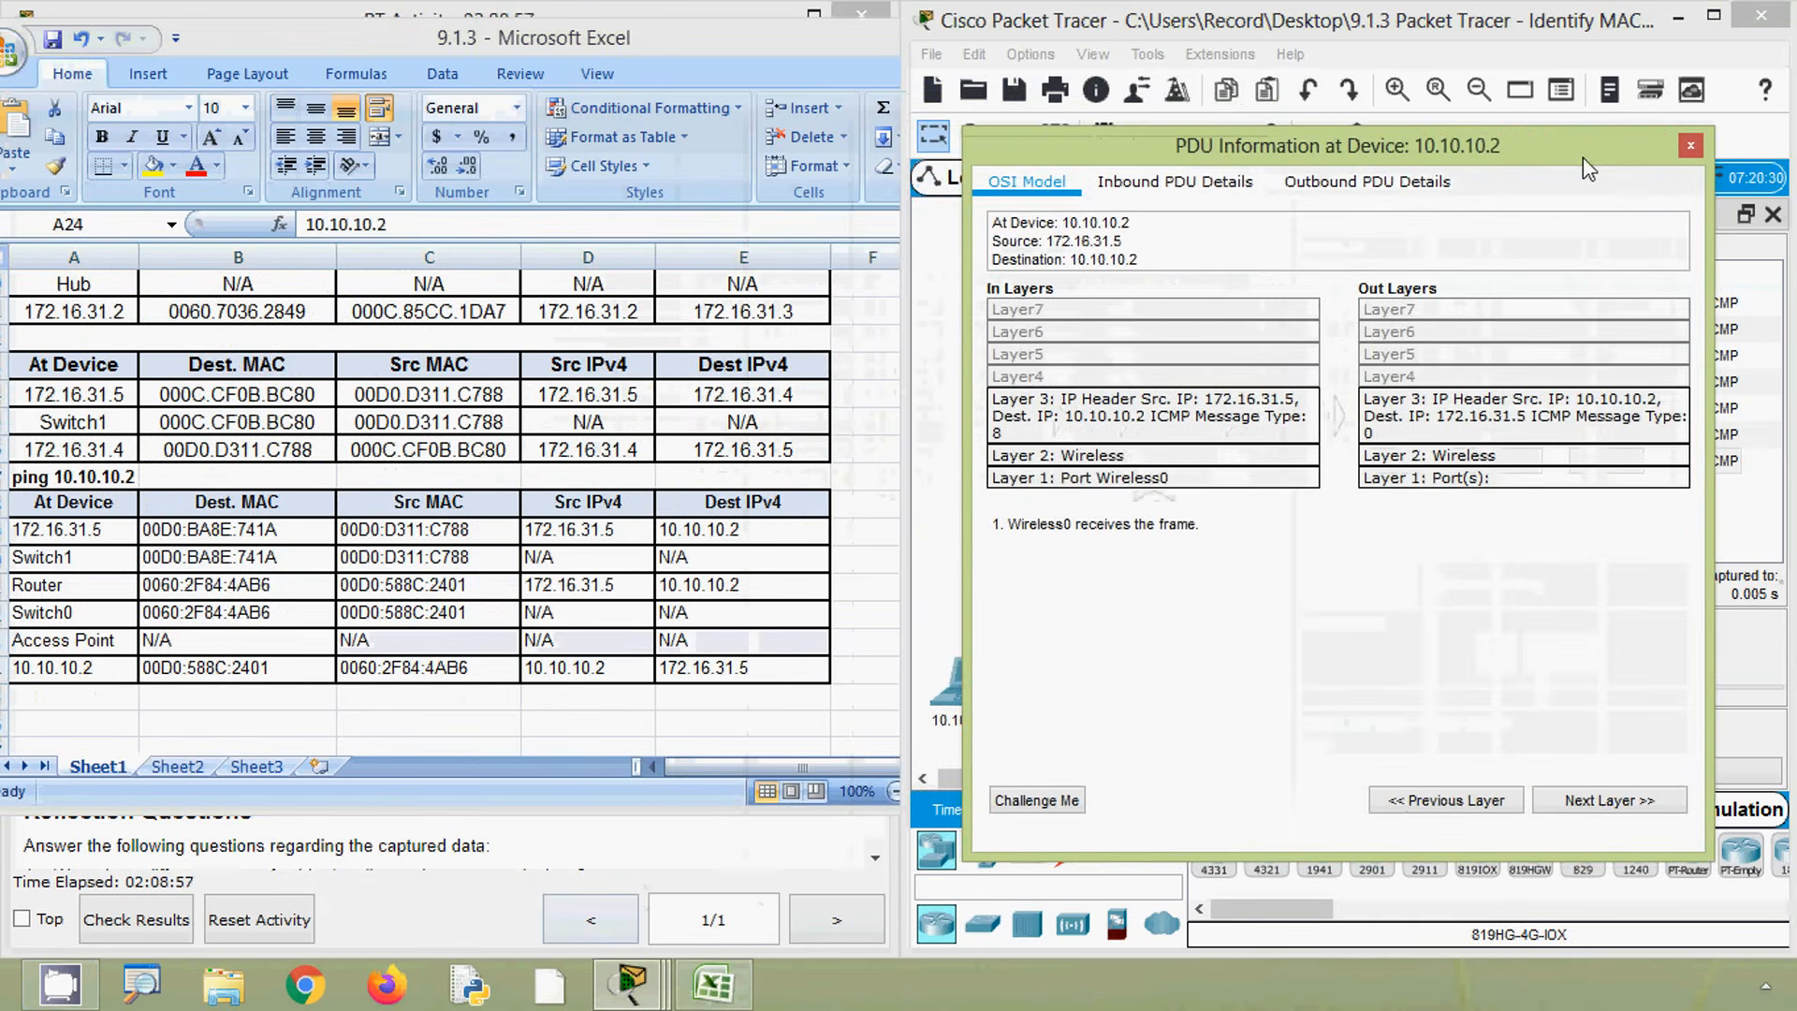
{"action": "left_click", "coordinate": [1401, 190]}
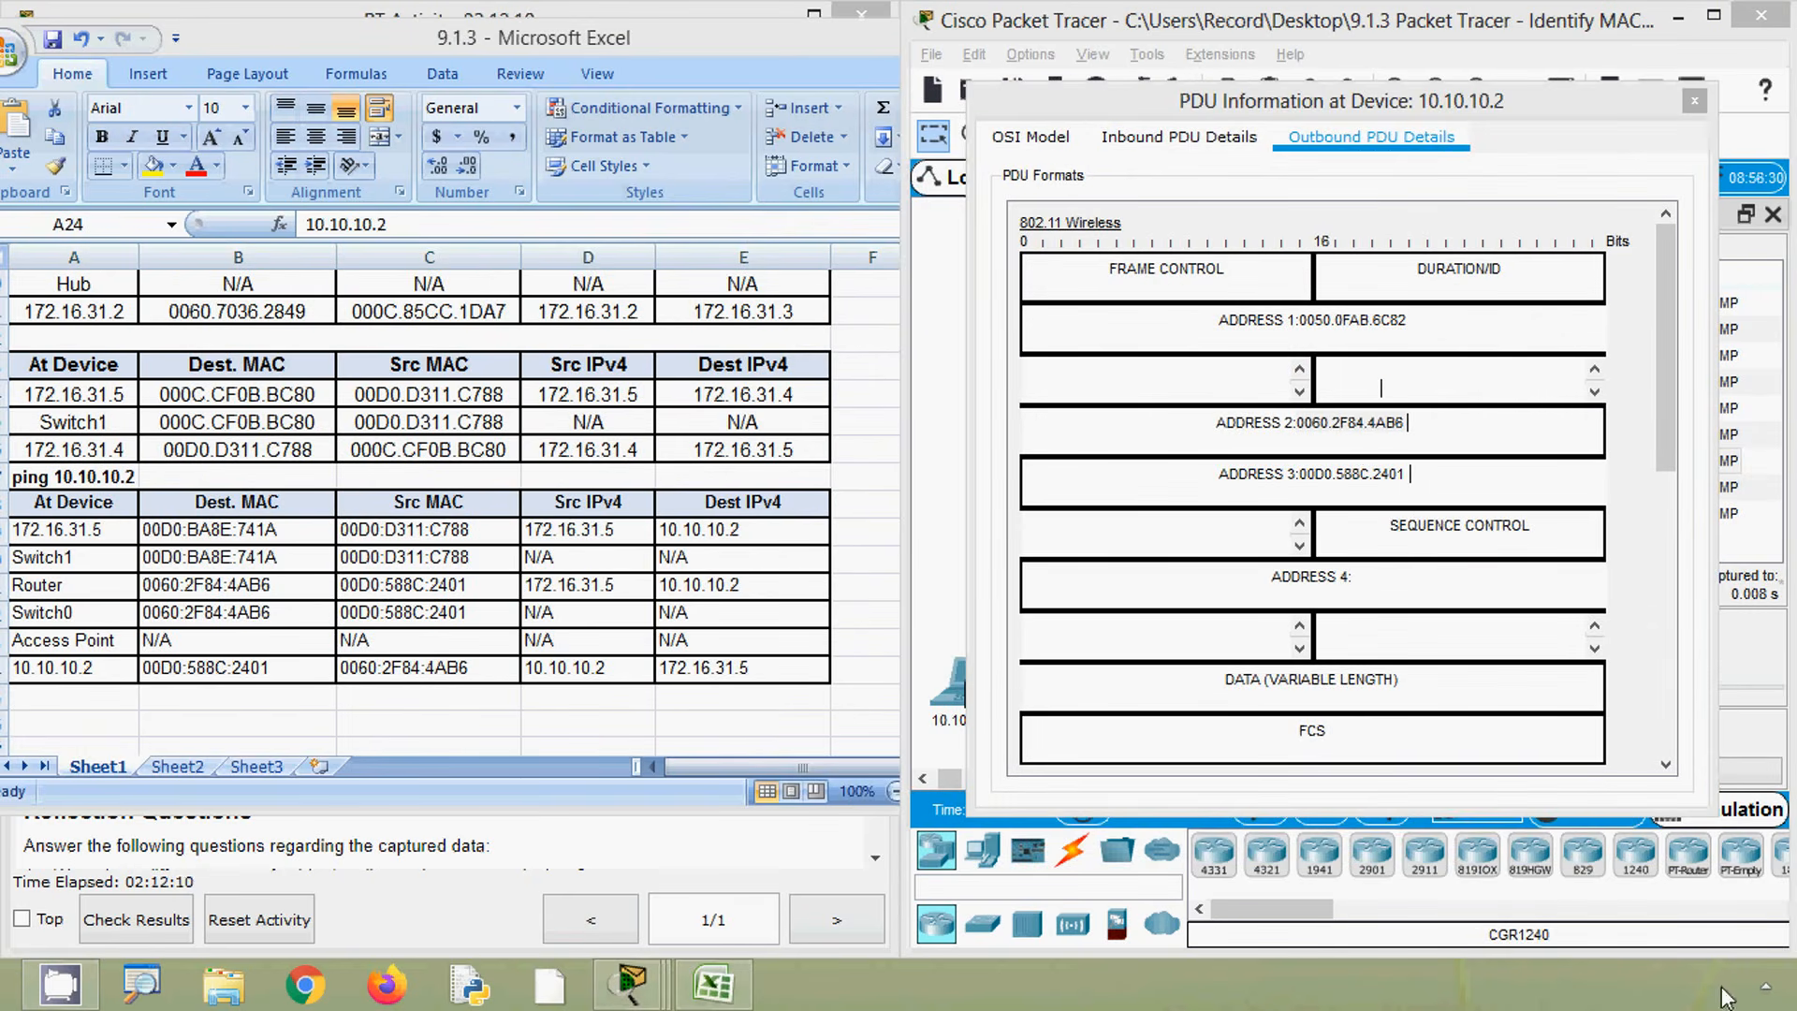
- Highlight the 10.10.10.2 PDU's MAC addresses and source and destination IPs to compare them with the spreadsheet row
{"action": "left_click", "coordinate": [1327, 454]}
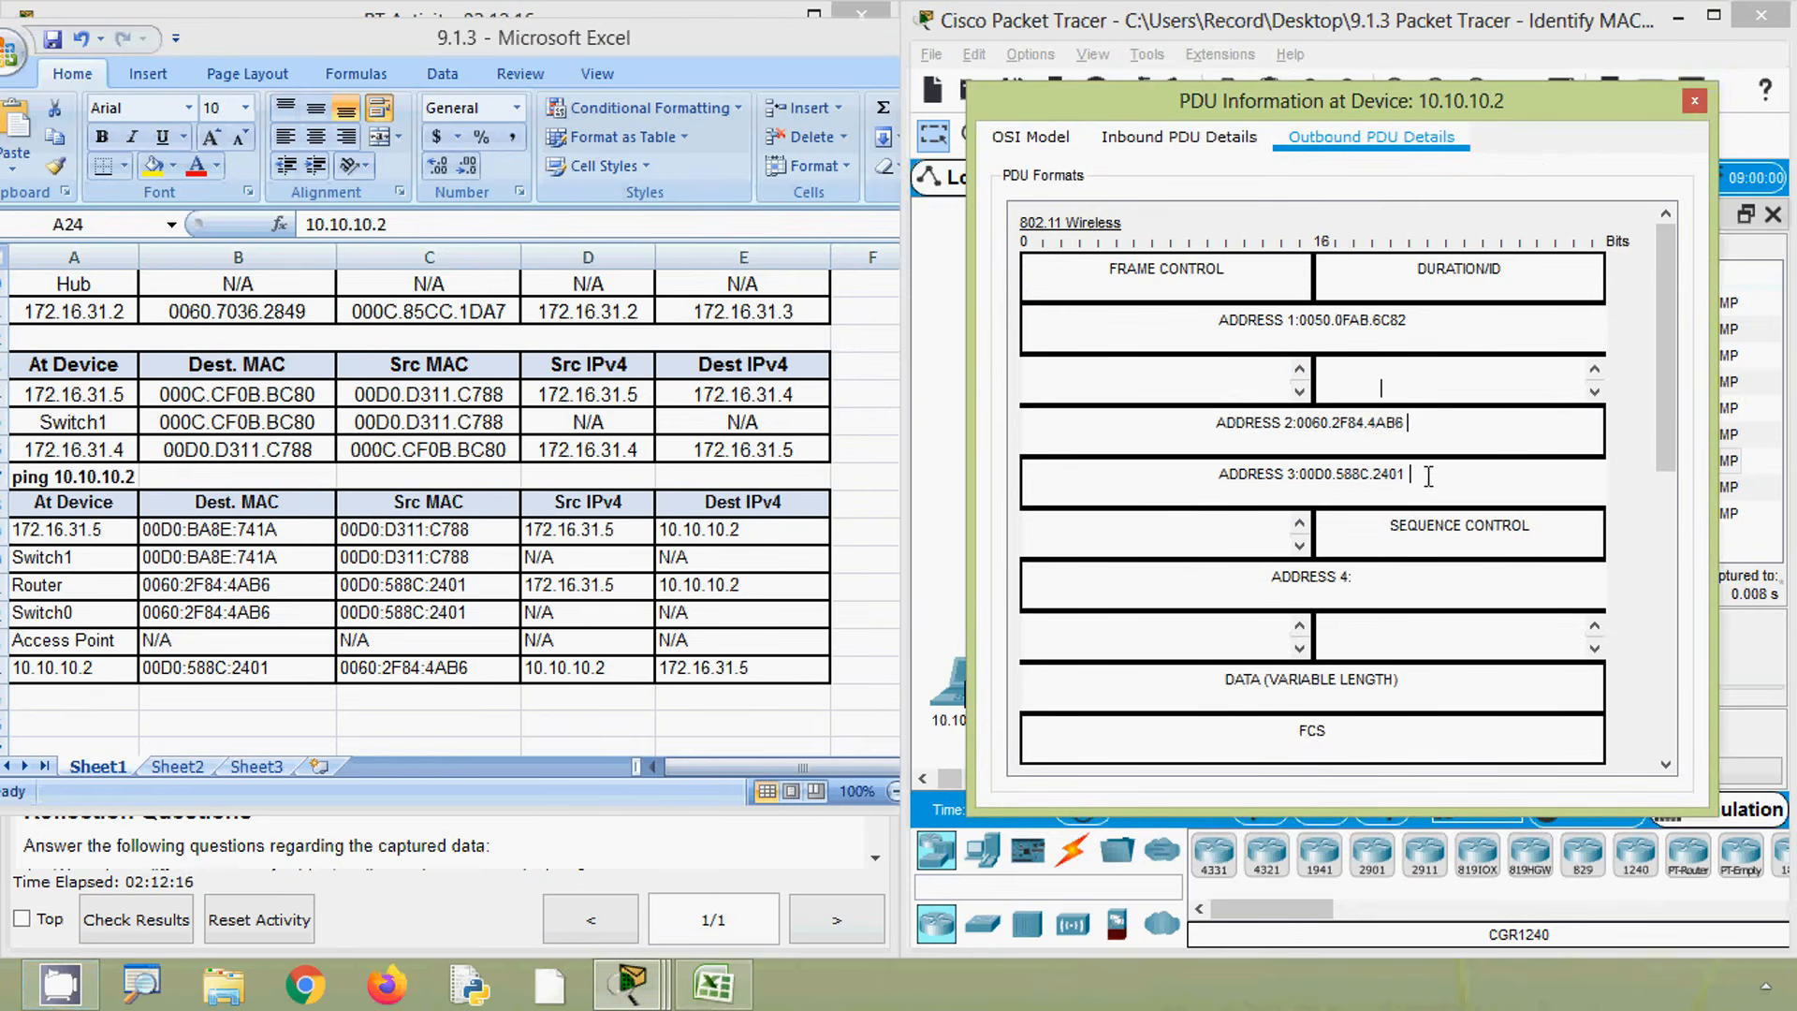
{"action": "left_click_drag", "start_coordinate": [1417, 478], "coordinate": [1301, 471]}
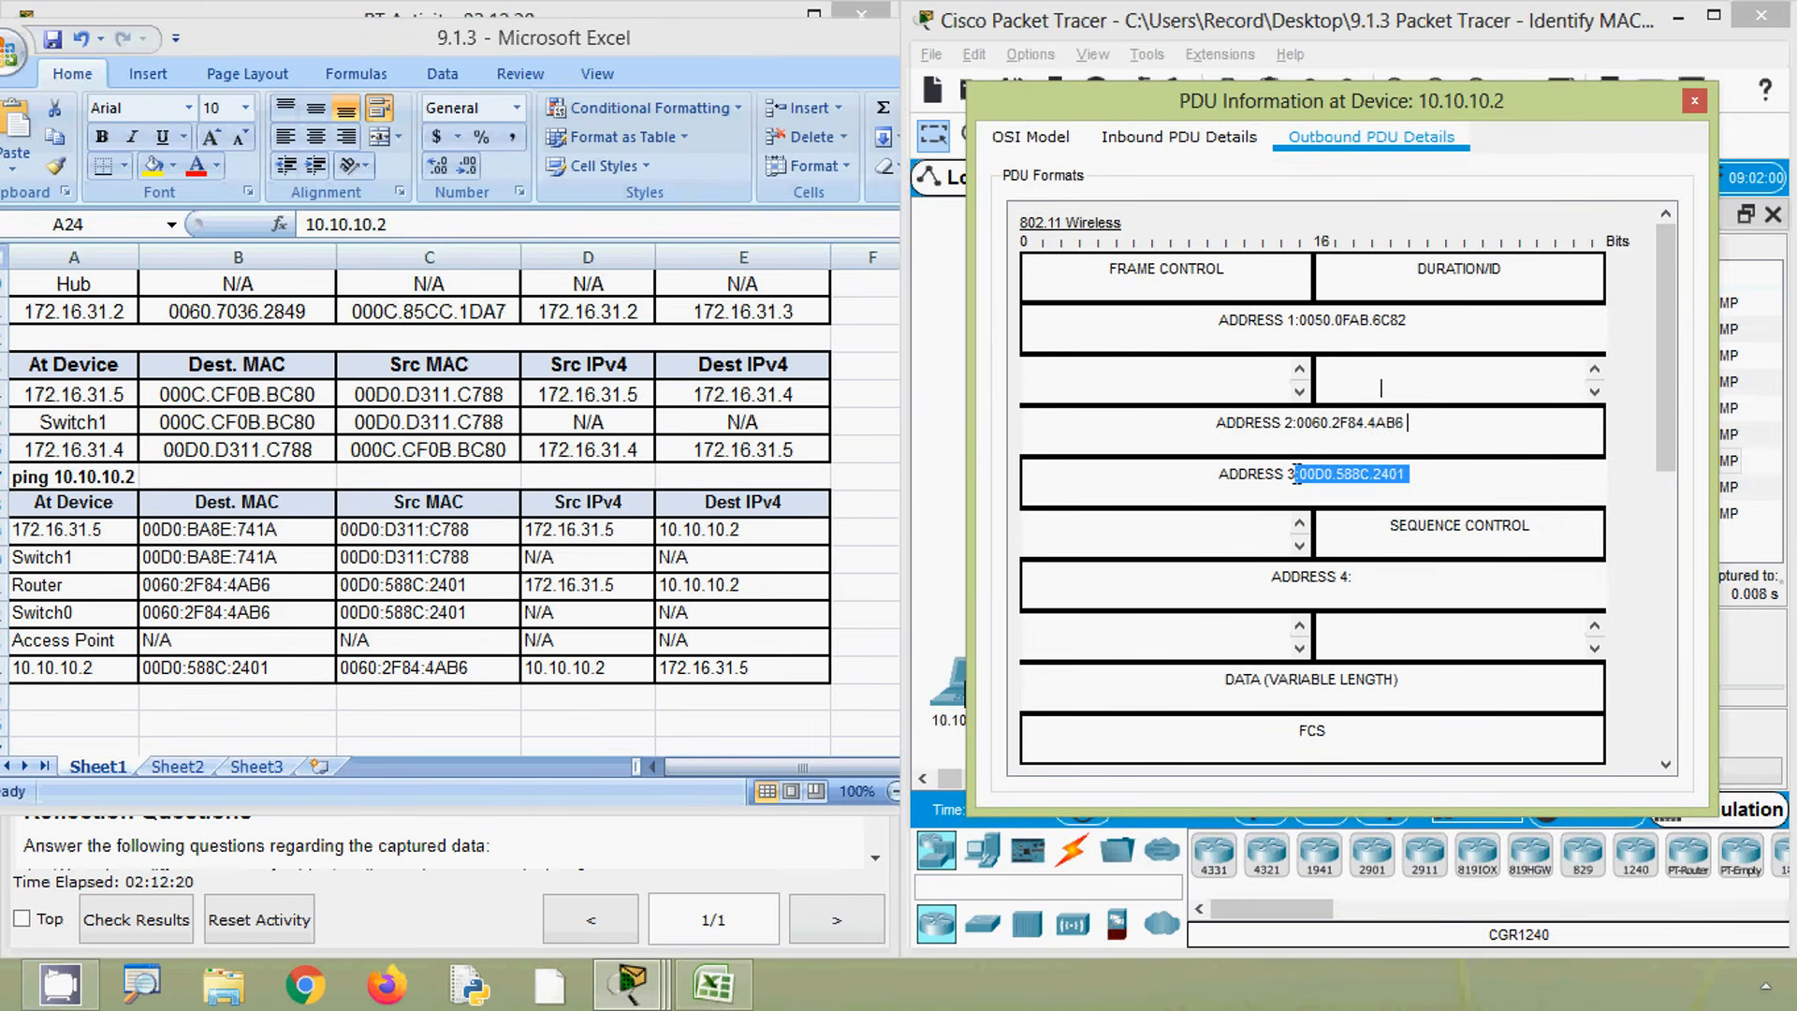
{"action": "left_click_drag", "start_coordinate": [1426, 424], "coordinate": [1289, 423]}
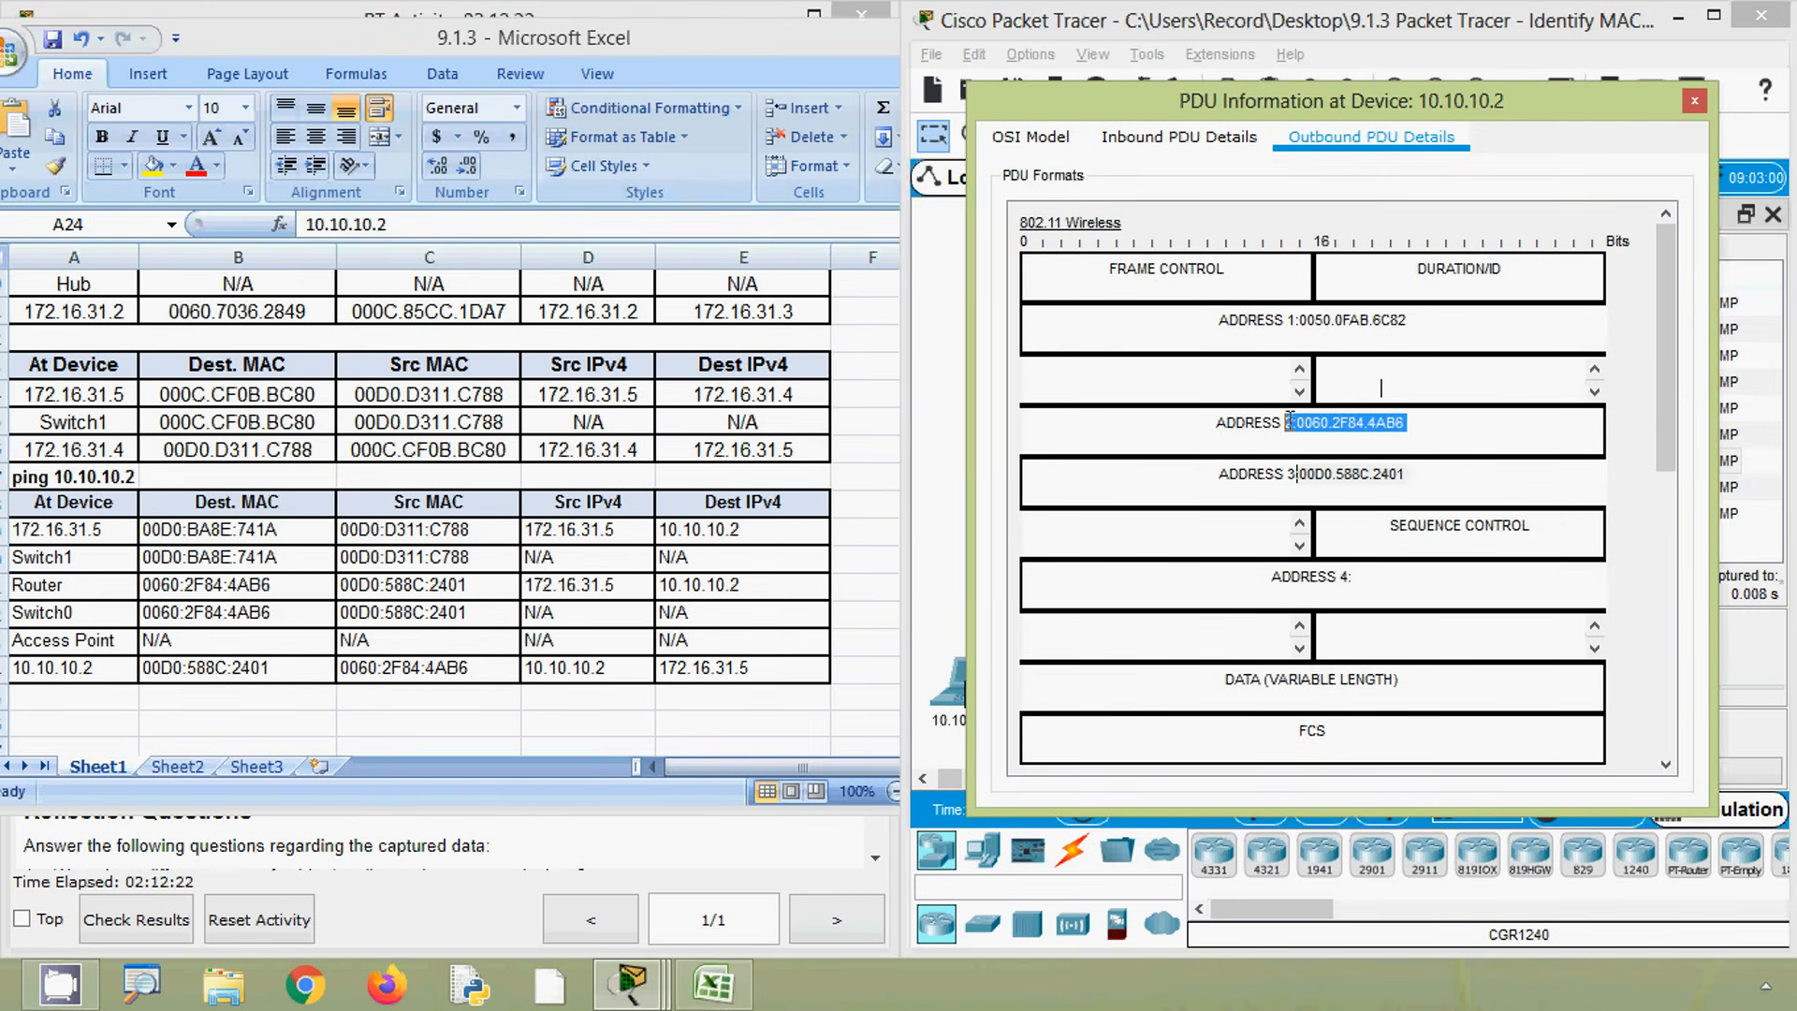
{"action": "left_click_drag", "start_coordinate": [1655, 403], "coordinate": [1640, 595]}
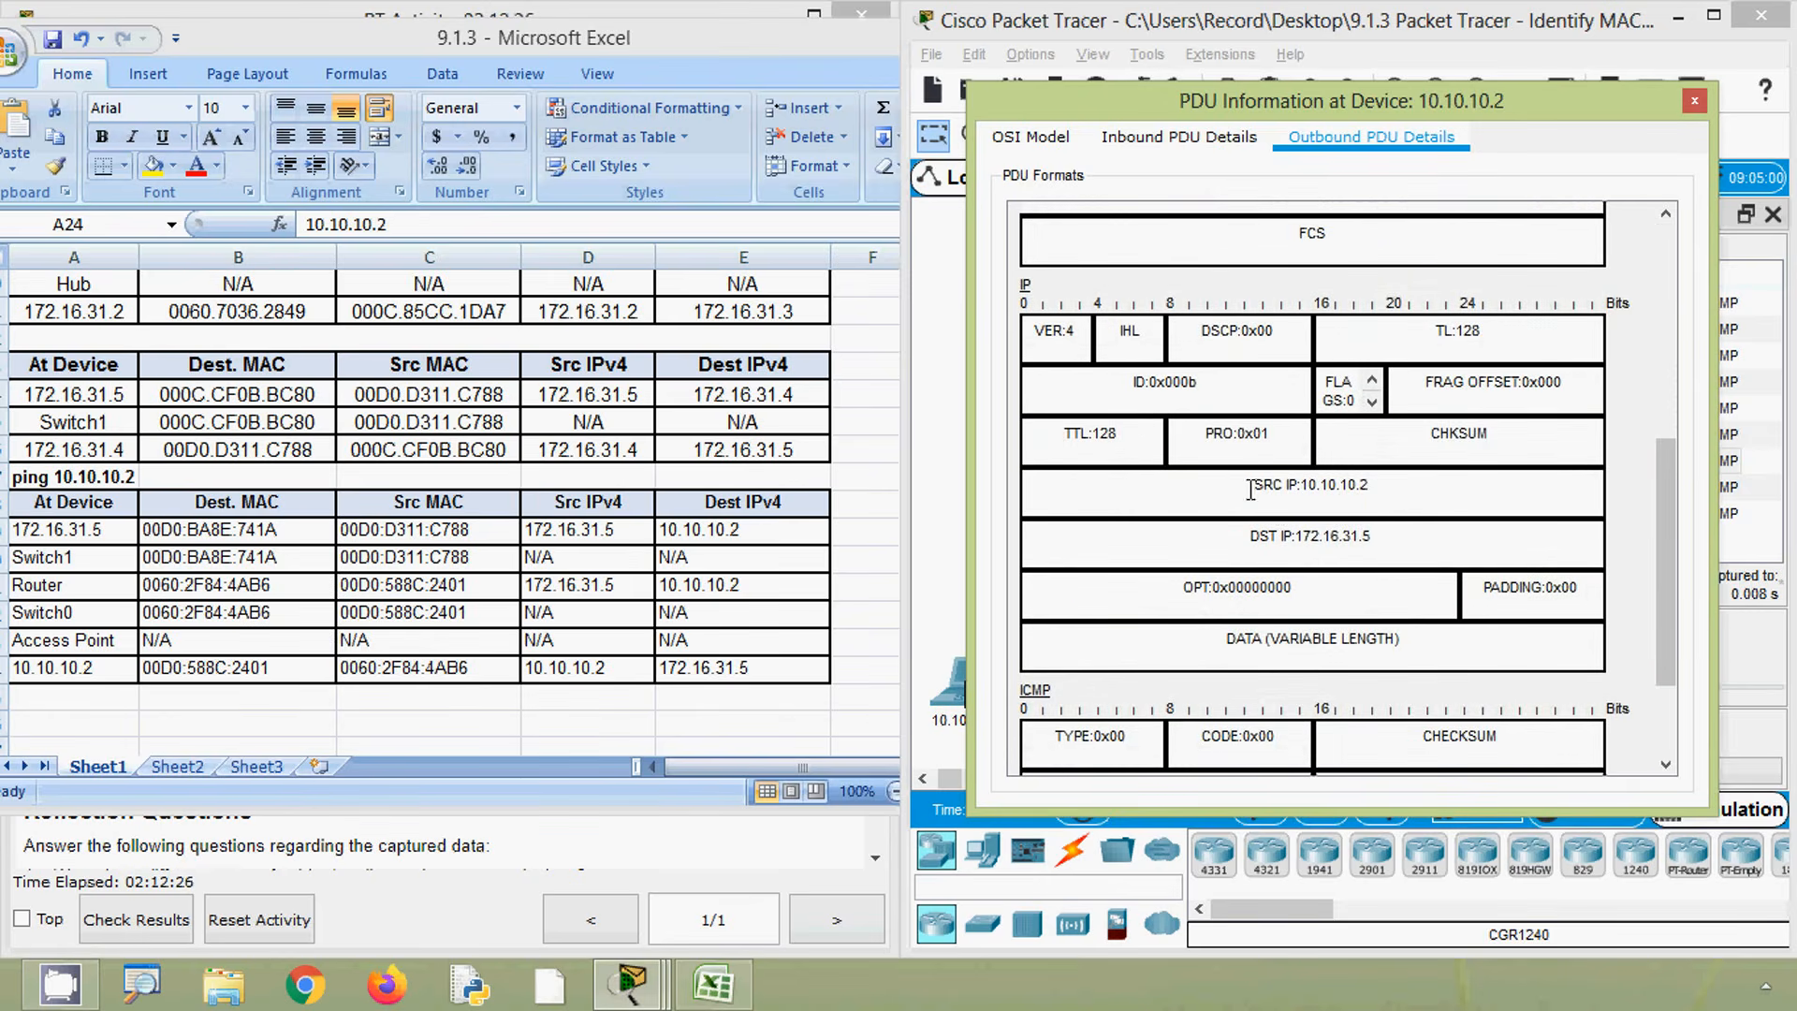
{"action": "left_click_drag", "start_coordinate": [1251, 490], "coordinate": [1377, 500]}
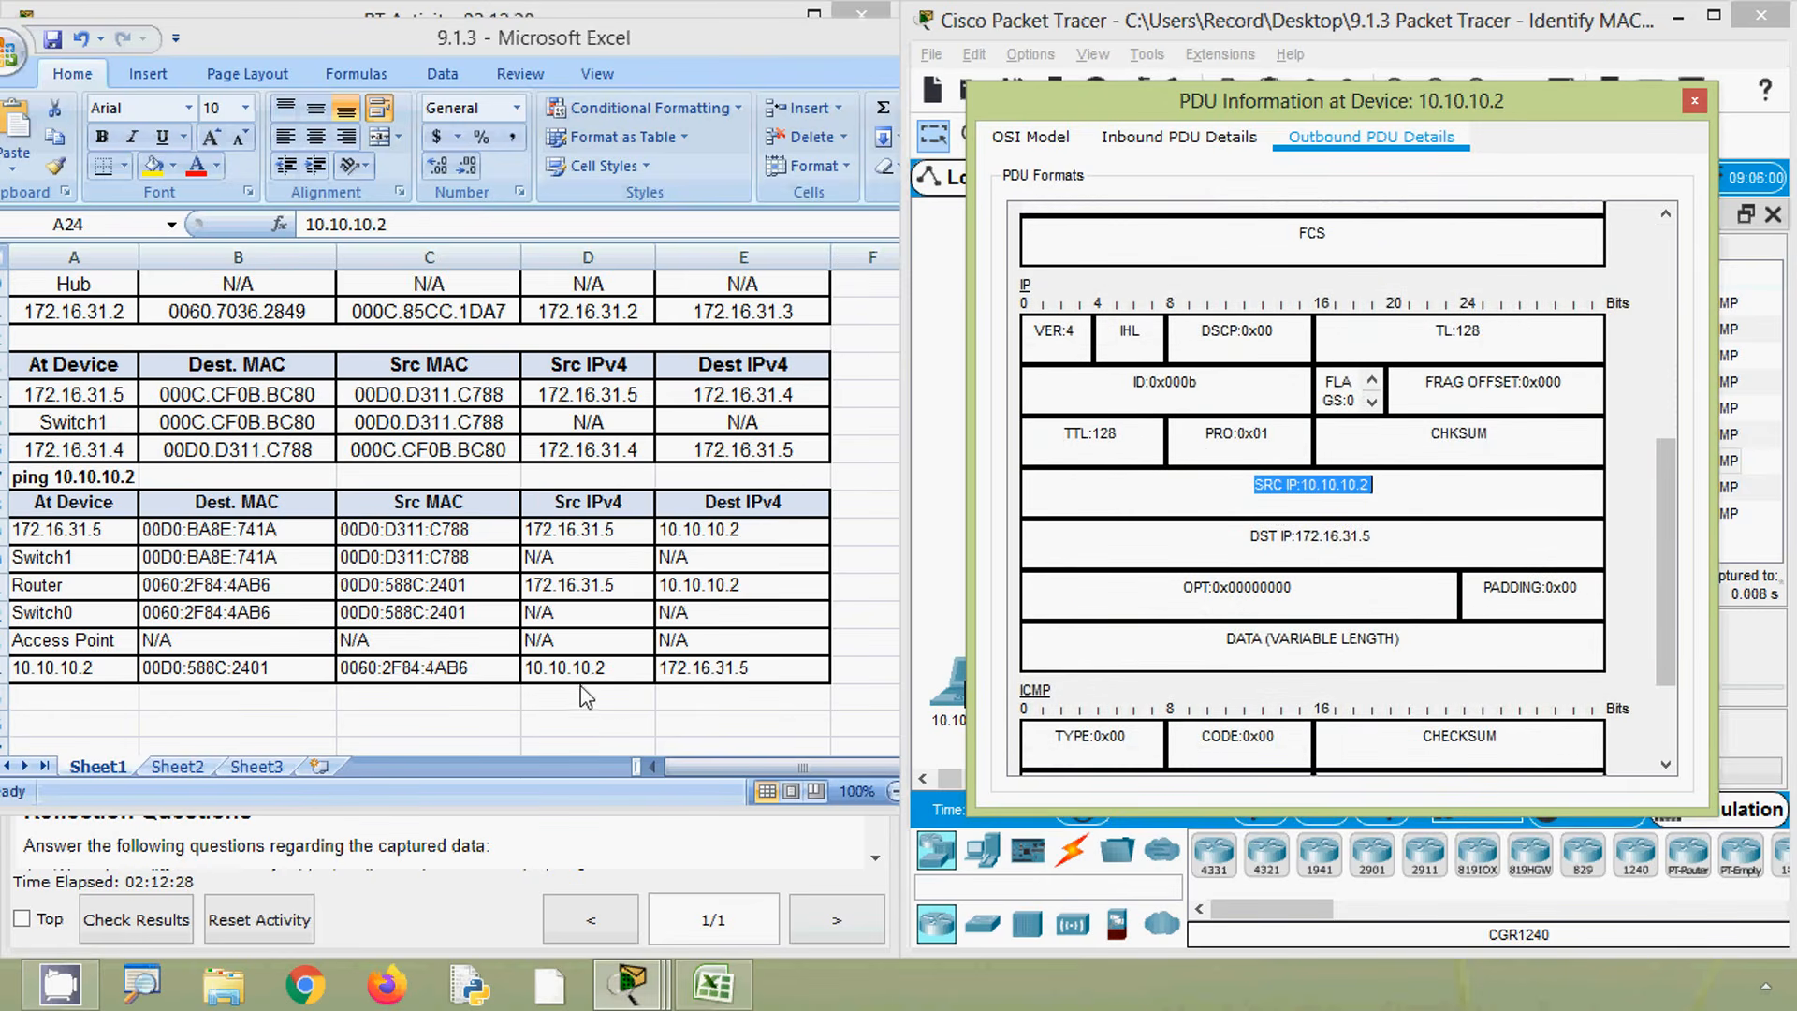
{"action": "left_click_drag", "start_coordinate": [1245, 541], "coordinate": [1383, 544]}
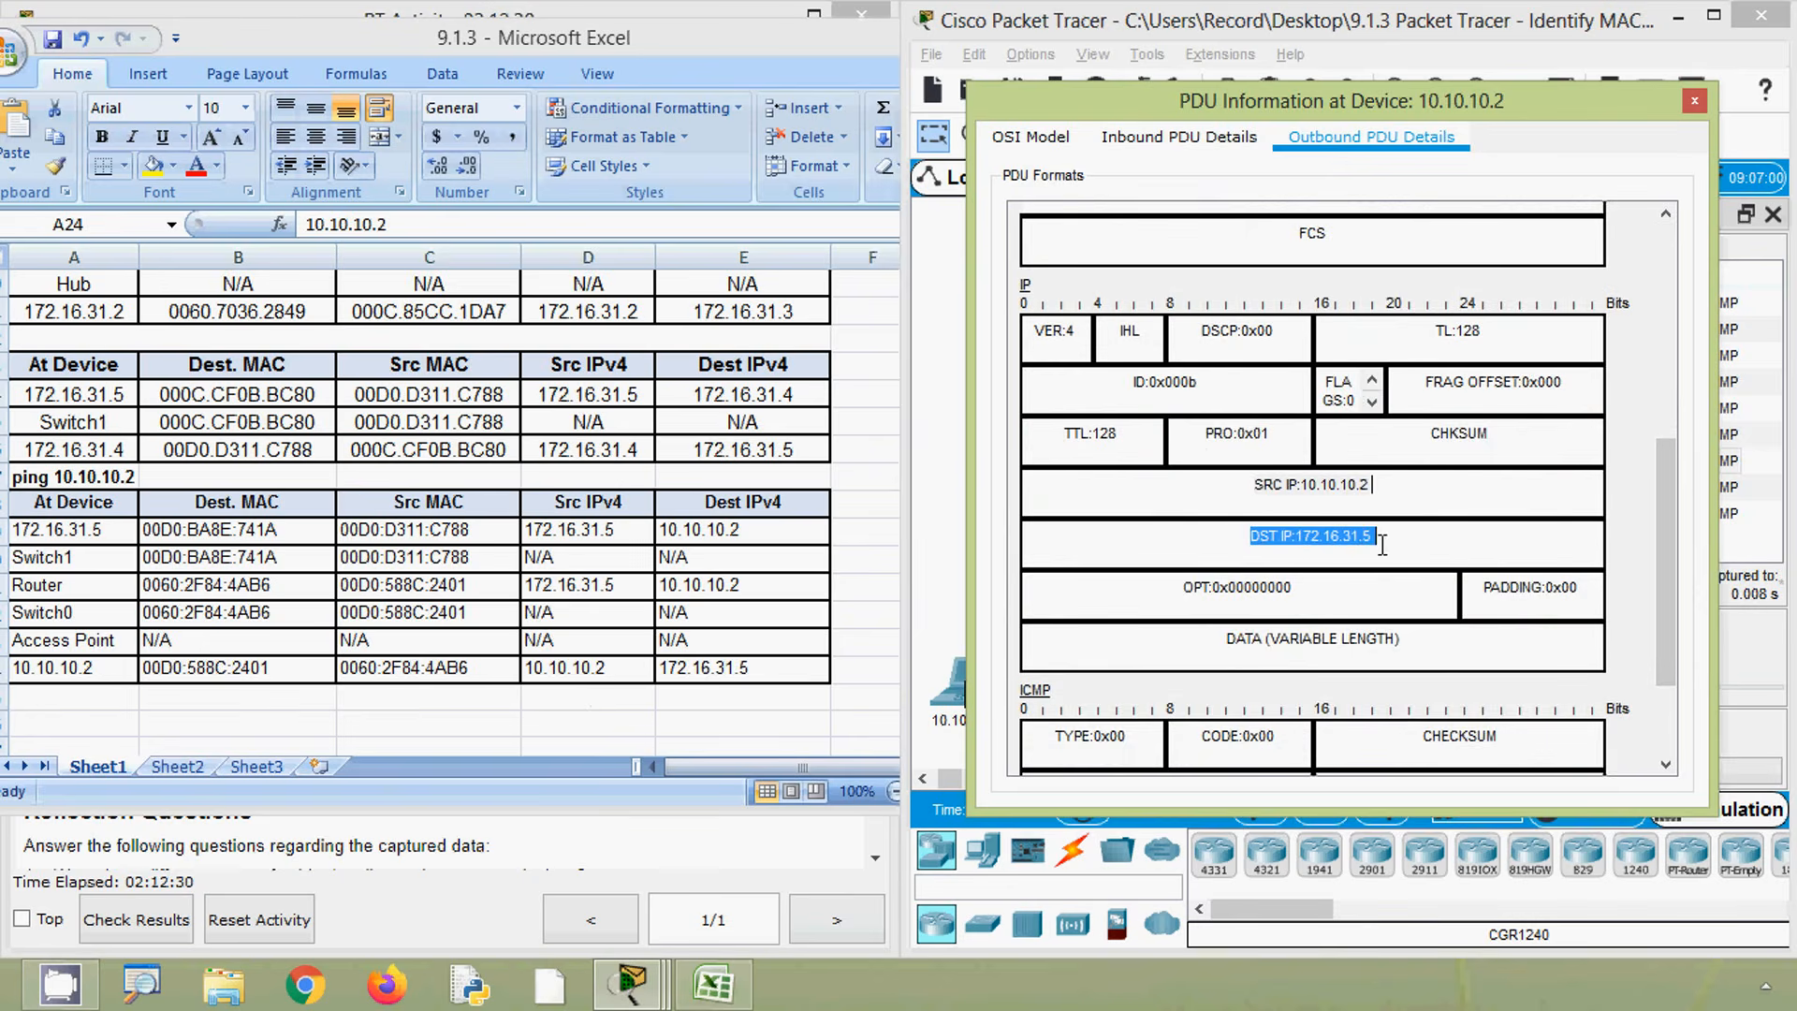
- Minimize the spreadsheet and close the PDU information window for 10.10.10.2
{"action": "left_click", "coordinate": [755, 688]}
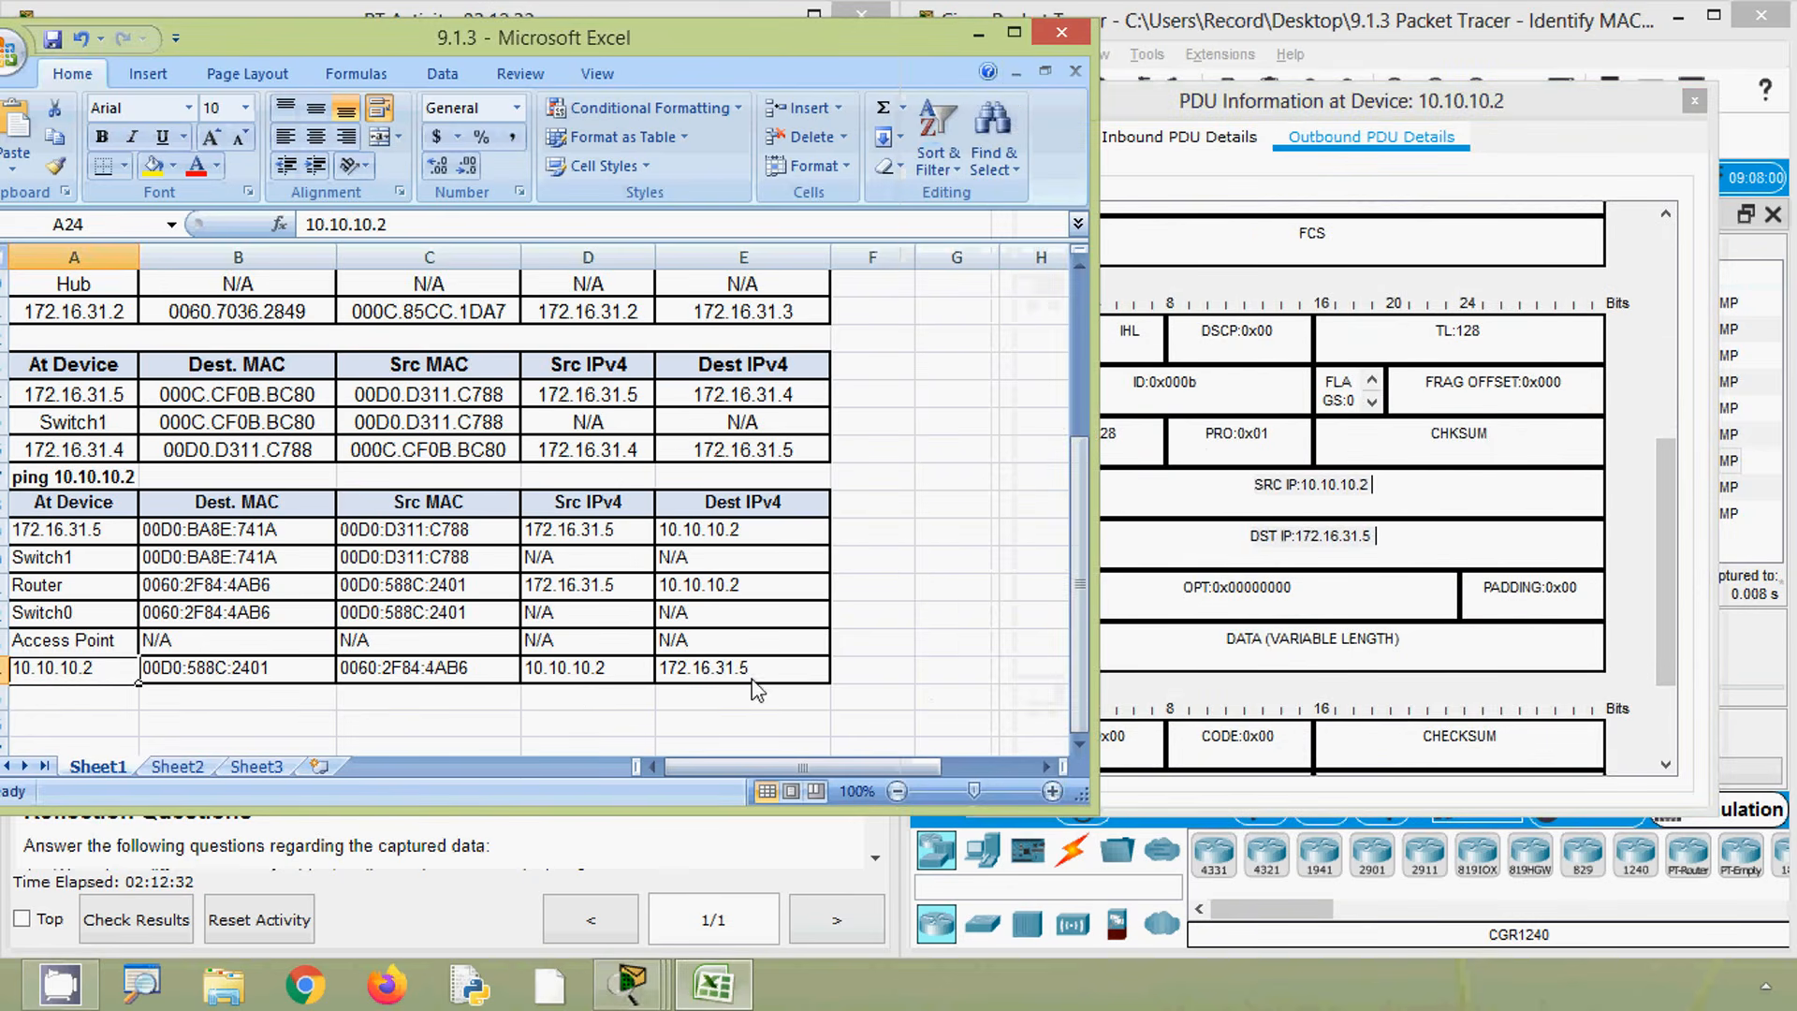
{"action": "left_click", "coordinate": [978, 33]}
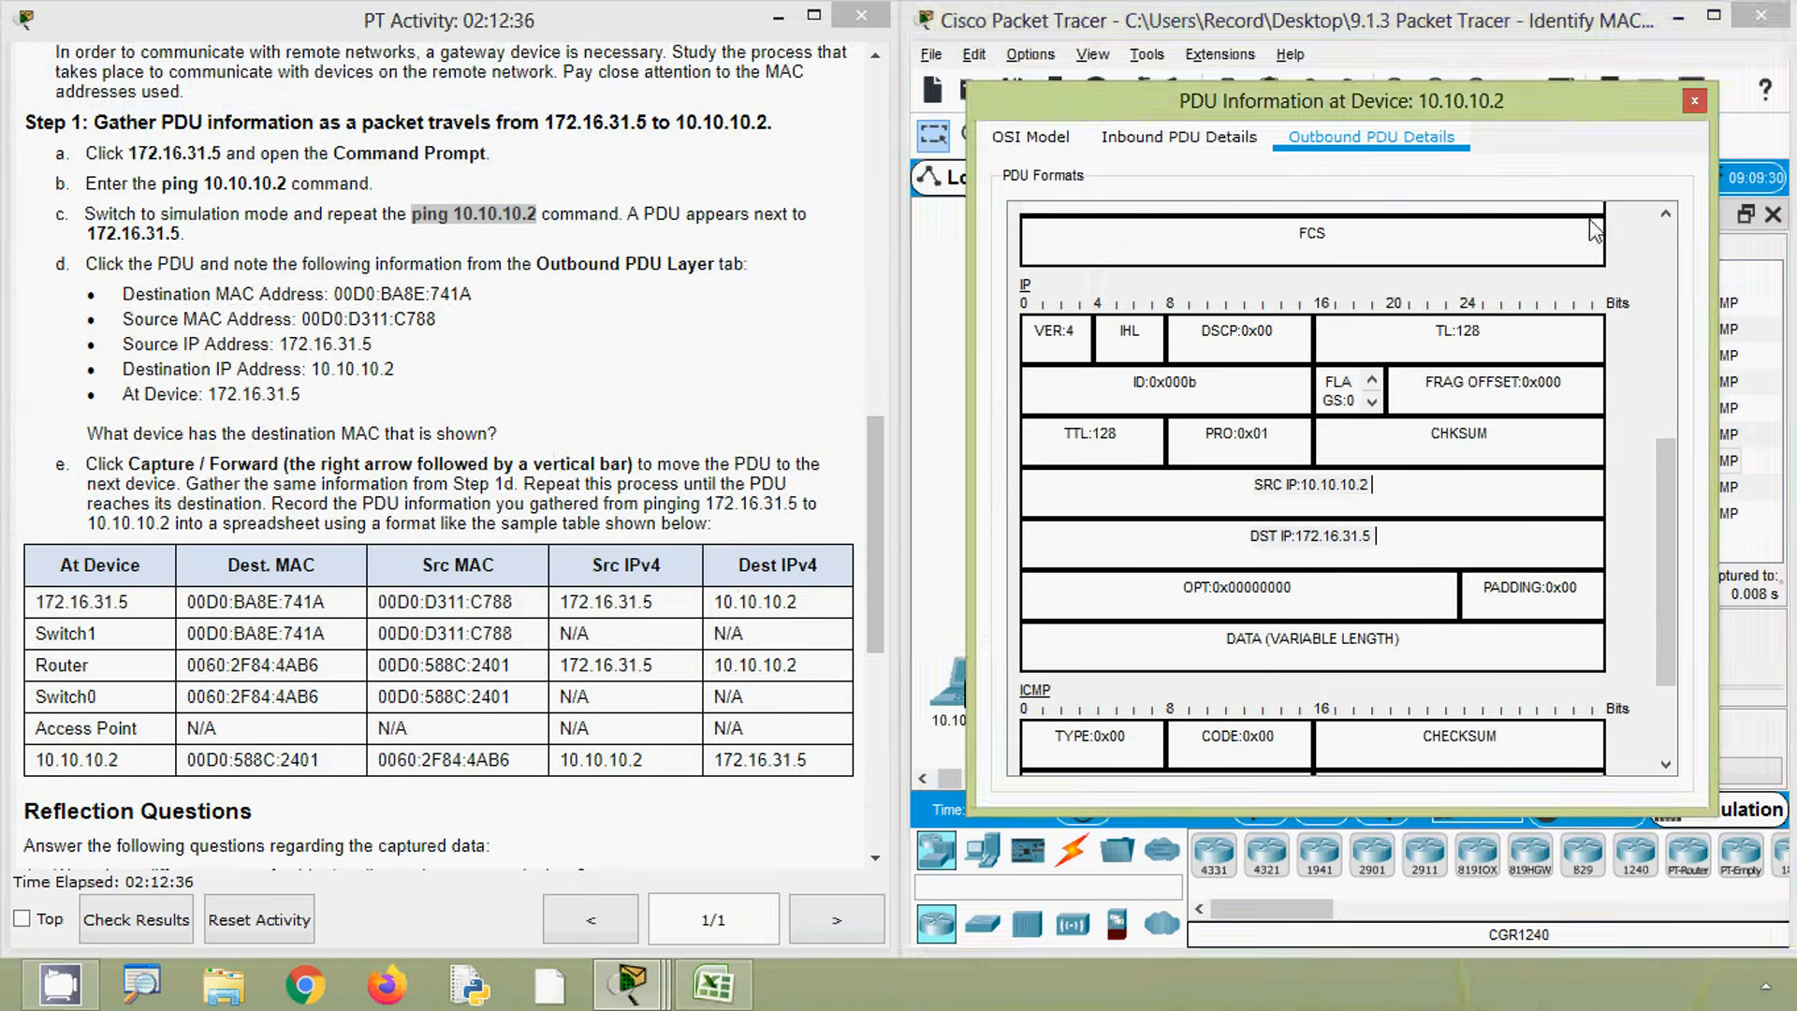
{"action": "left_click", "coordinate": [1695, 100]}
- Scroll the activity instructions back to the beginning
{"action": "left_click", "coordinate": [684, 673]}
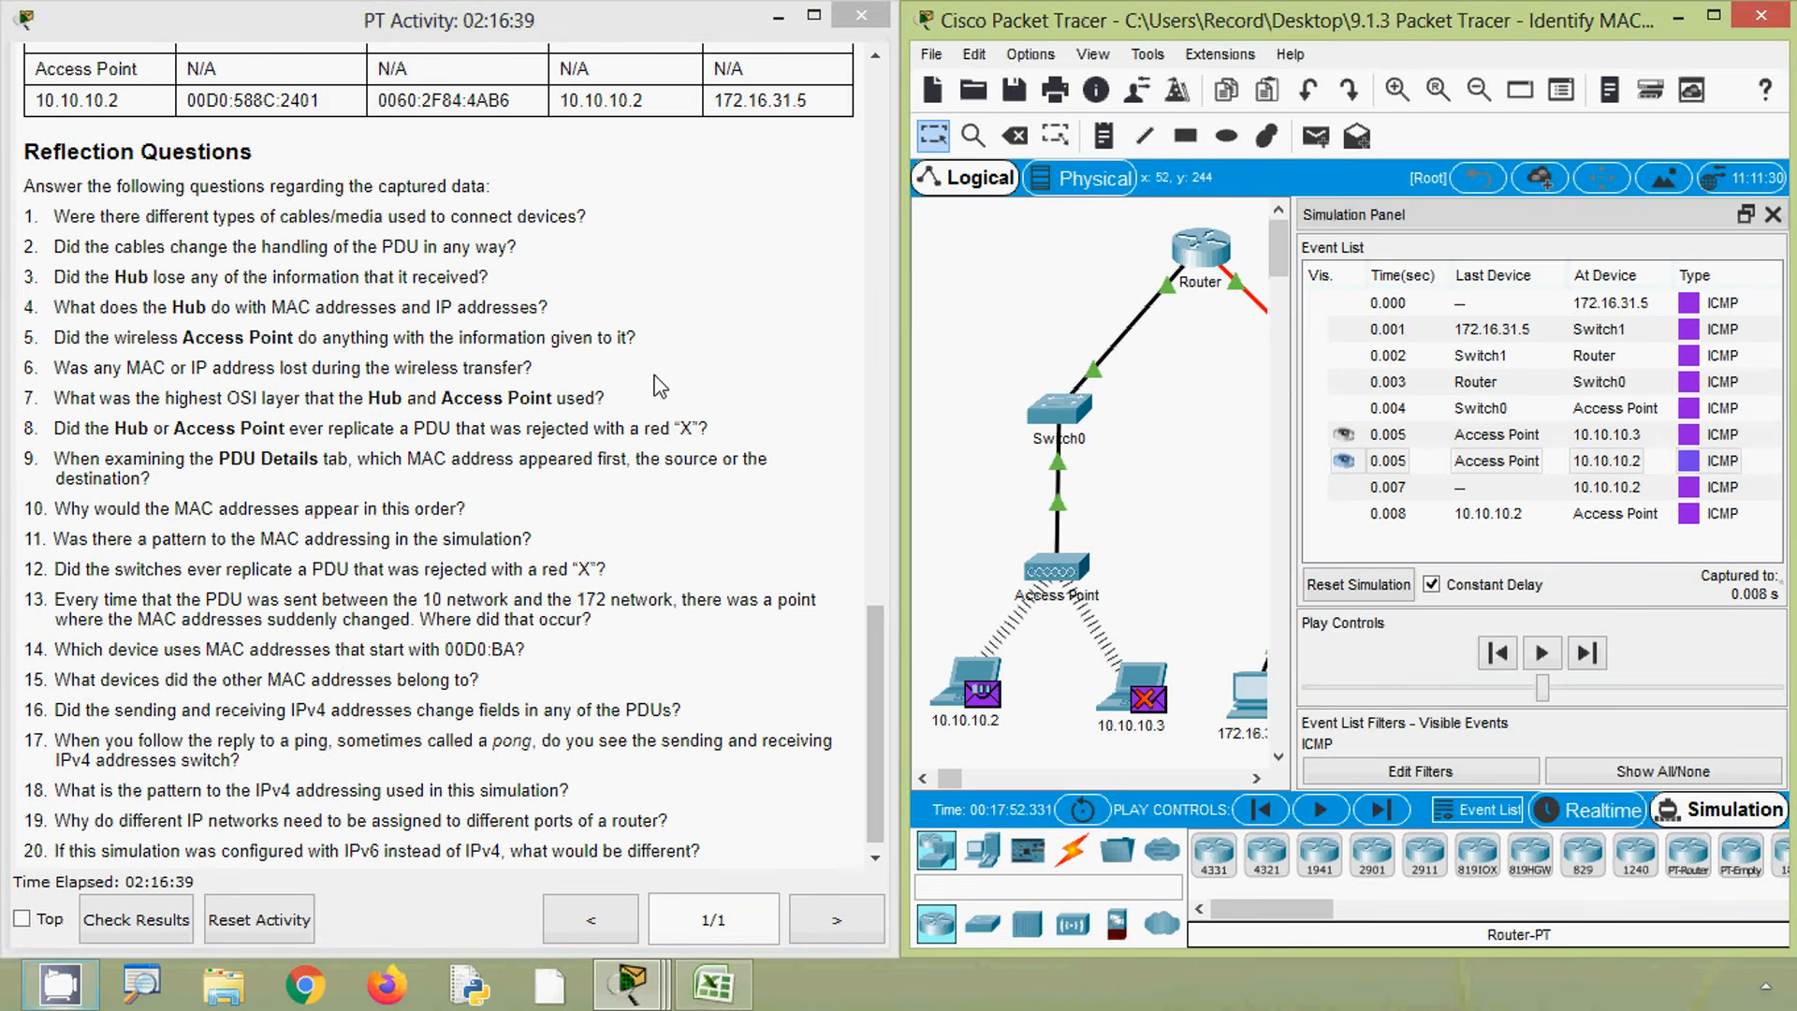
{"action": "left_click_drag", "start_coordinate": [875, 575], "coordinate": [884, 82]}
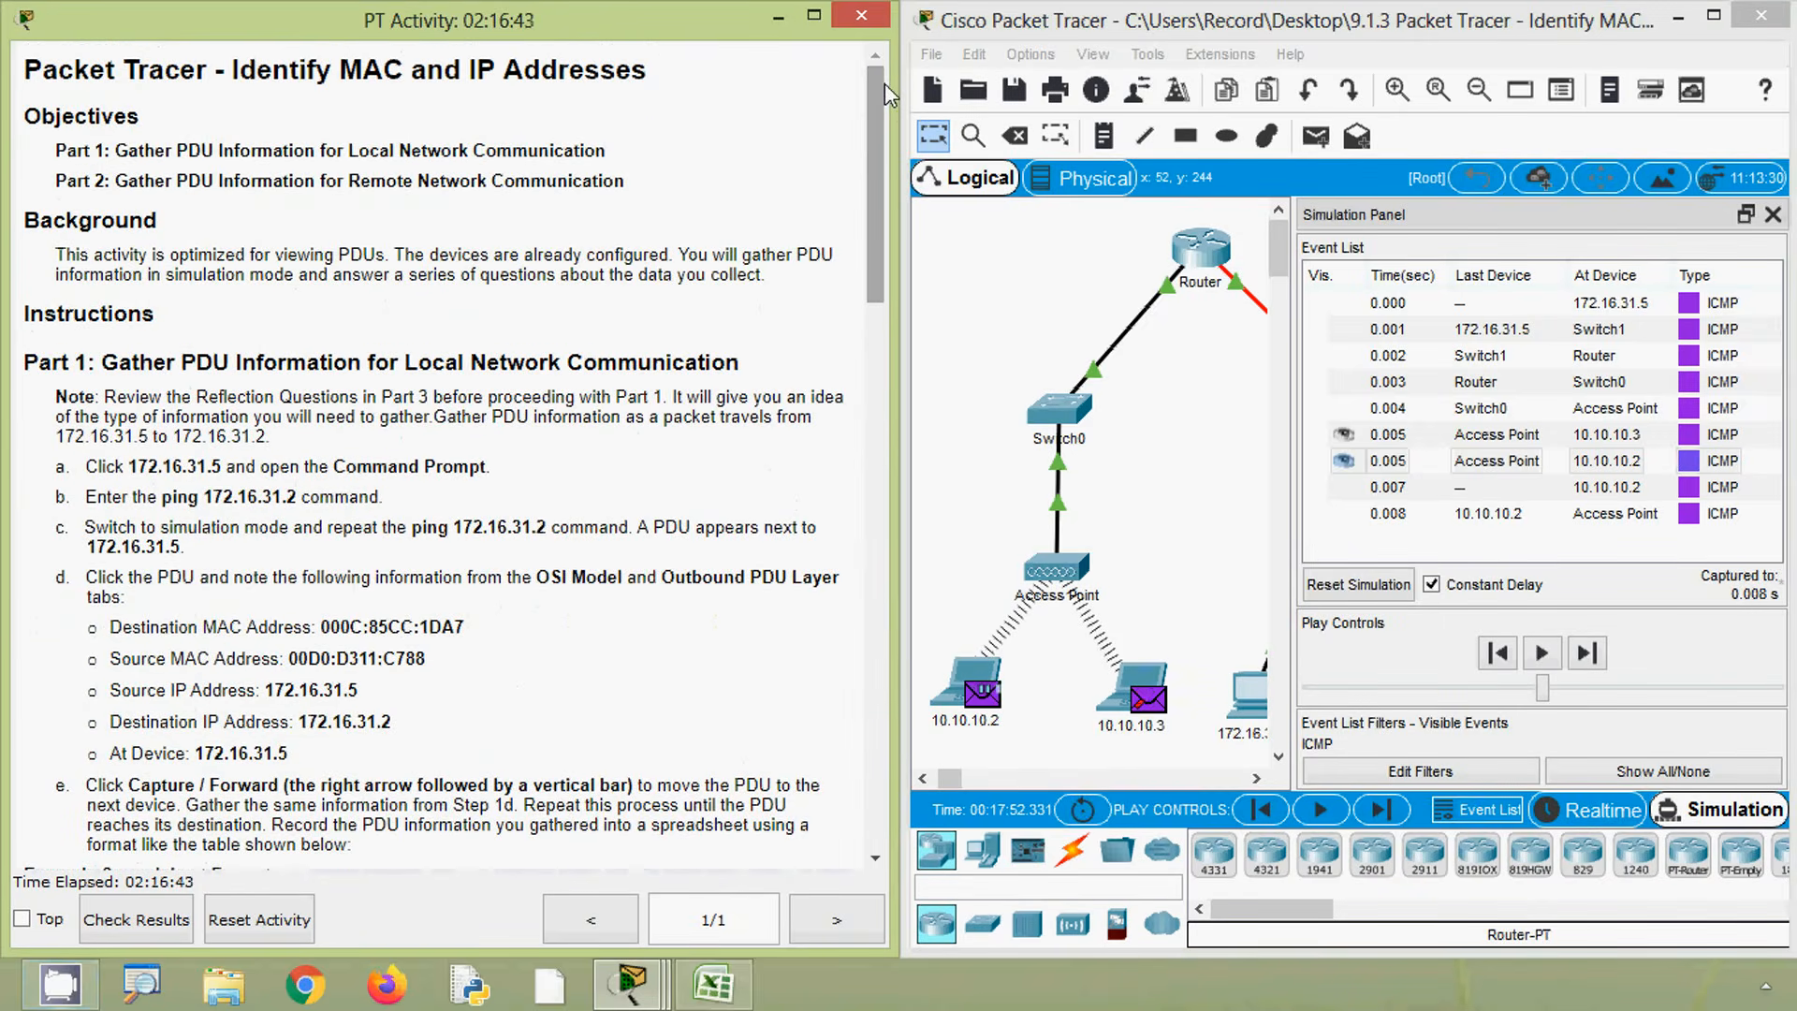